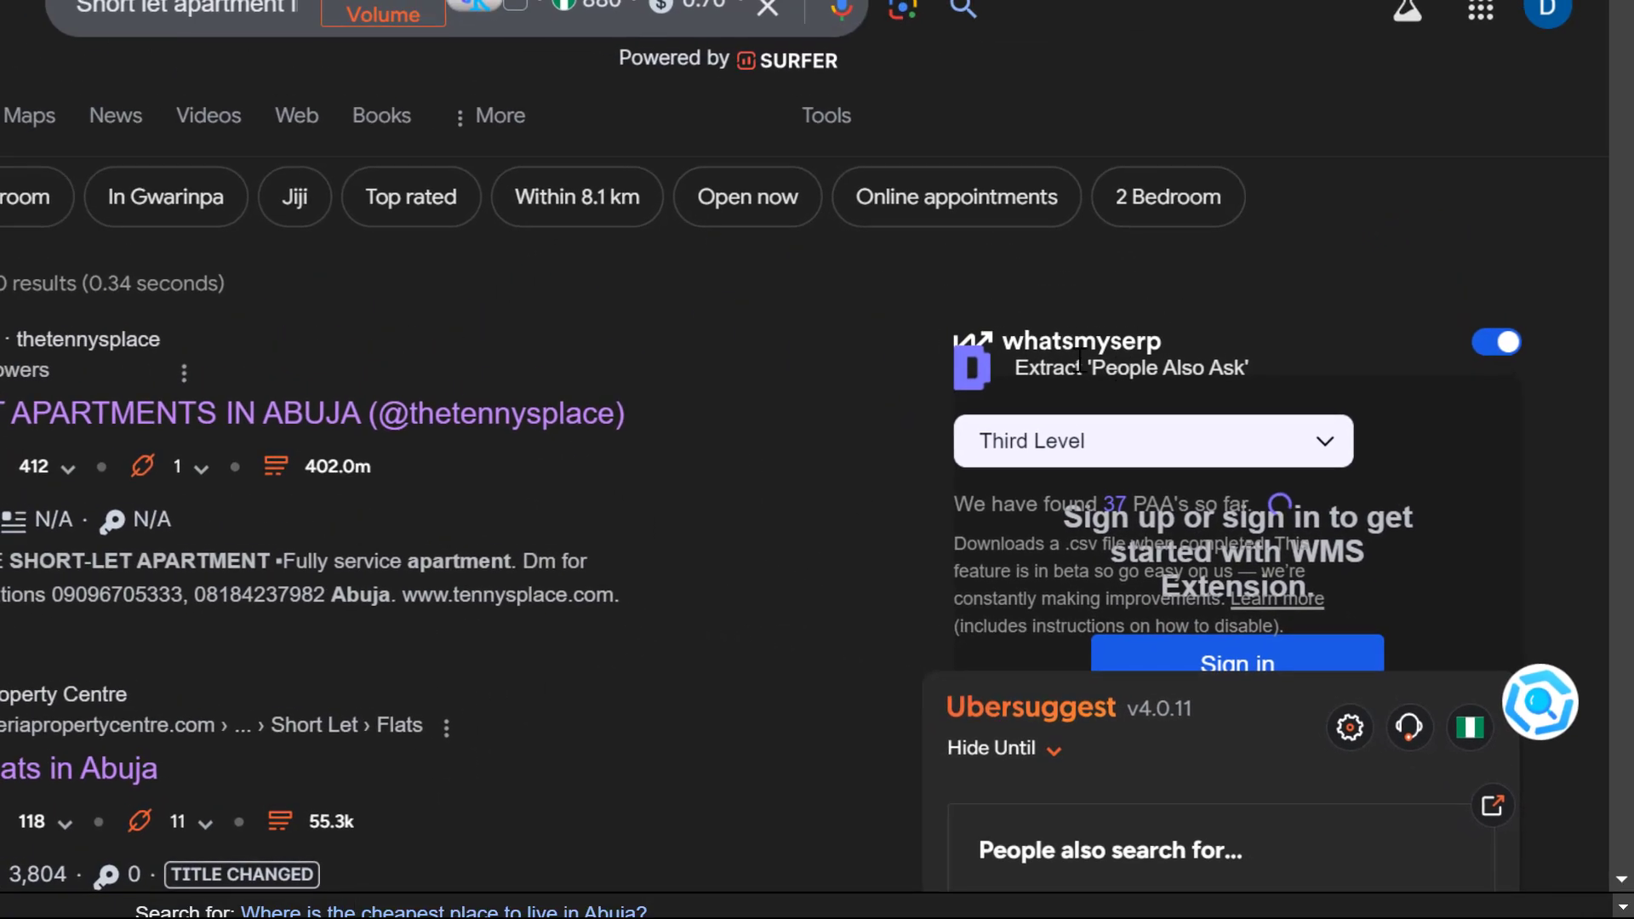
# In ChatGPT, search the GPT store for seo and start a chat with SEO BlogGPT - 100% SEO Optimized Blog Writer
pyautogui.click(565, 34)
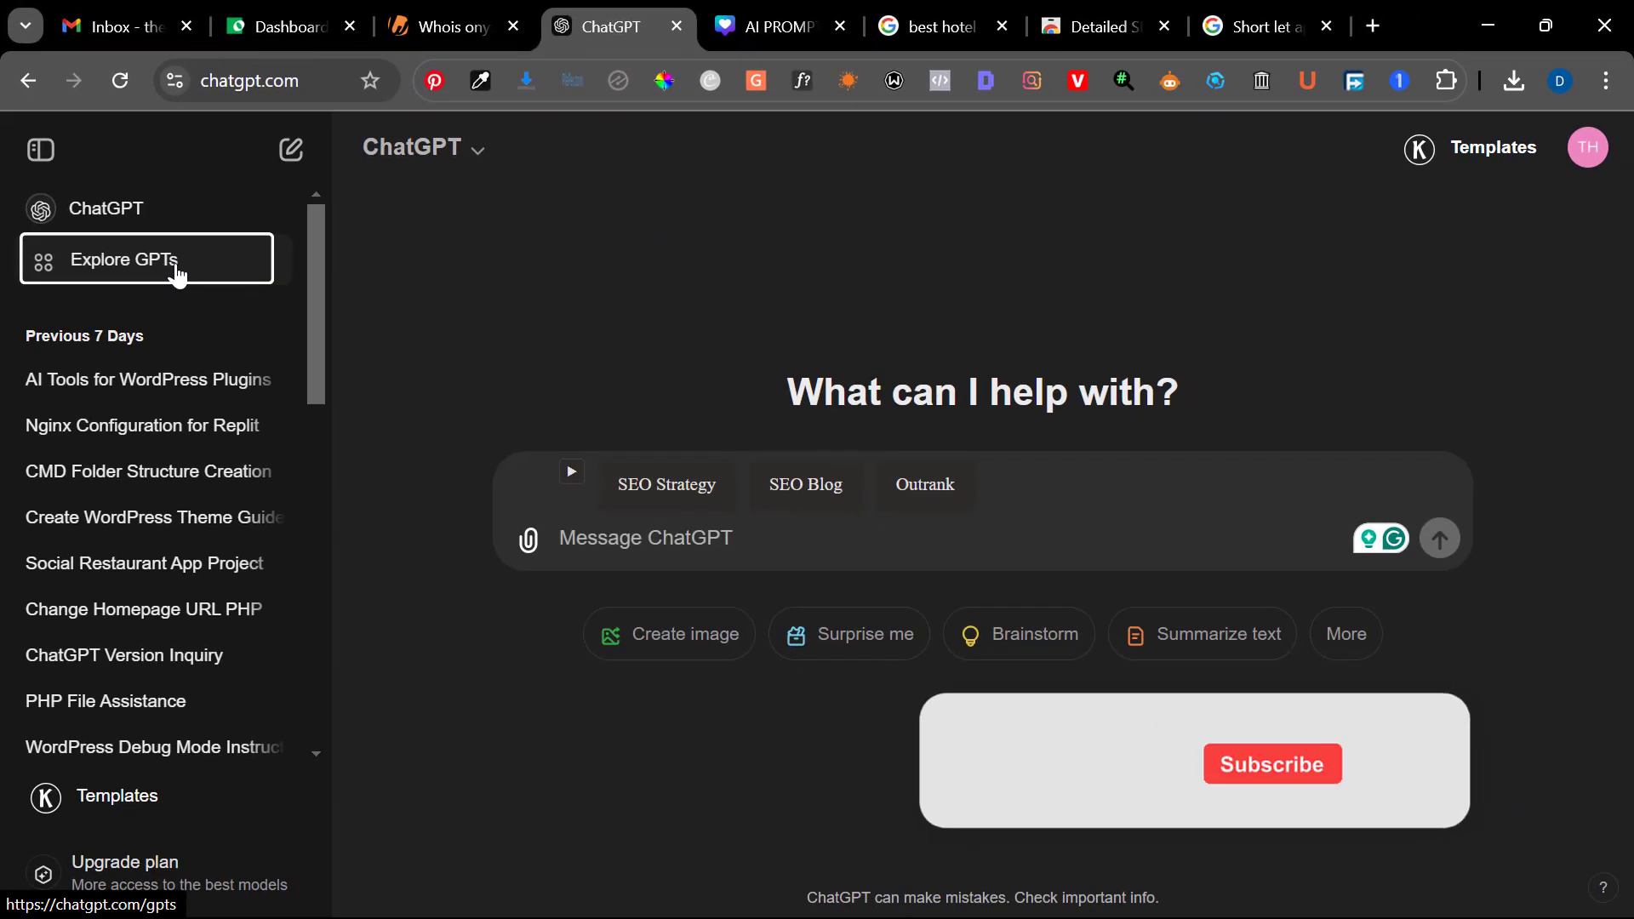
pyautogui.click(174, 270)
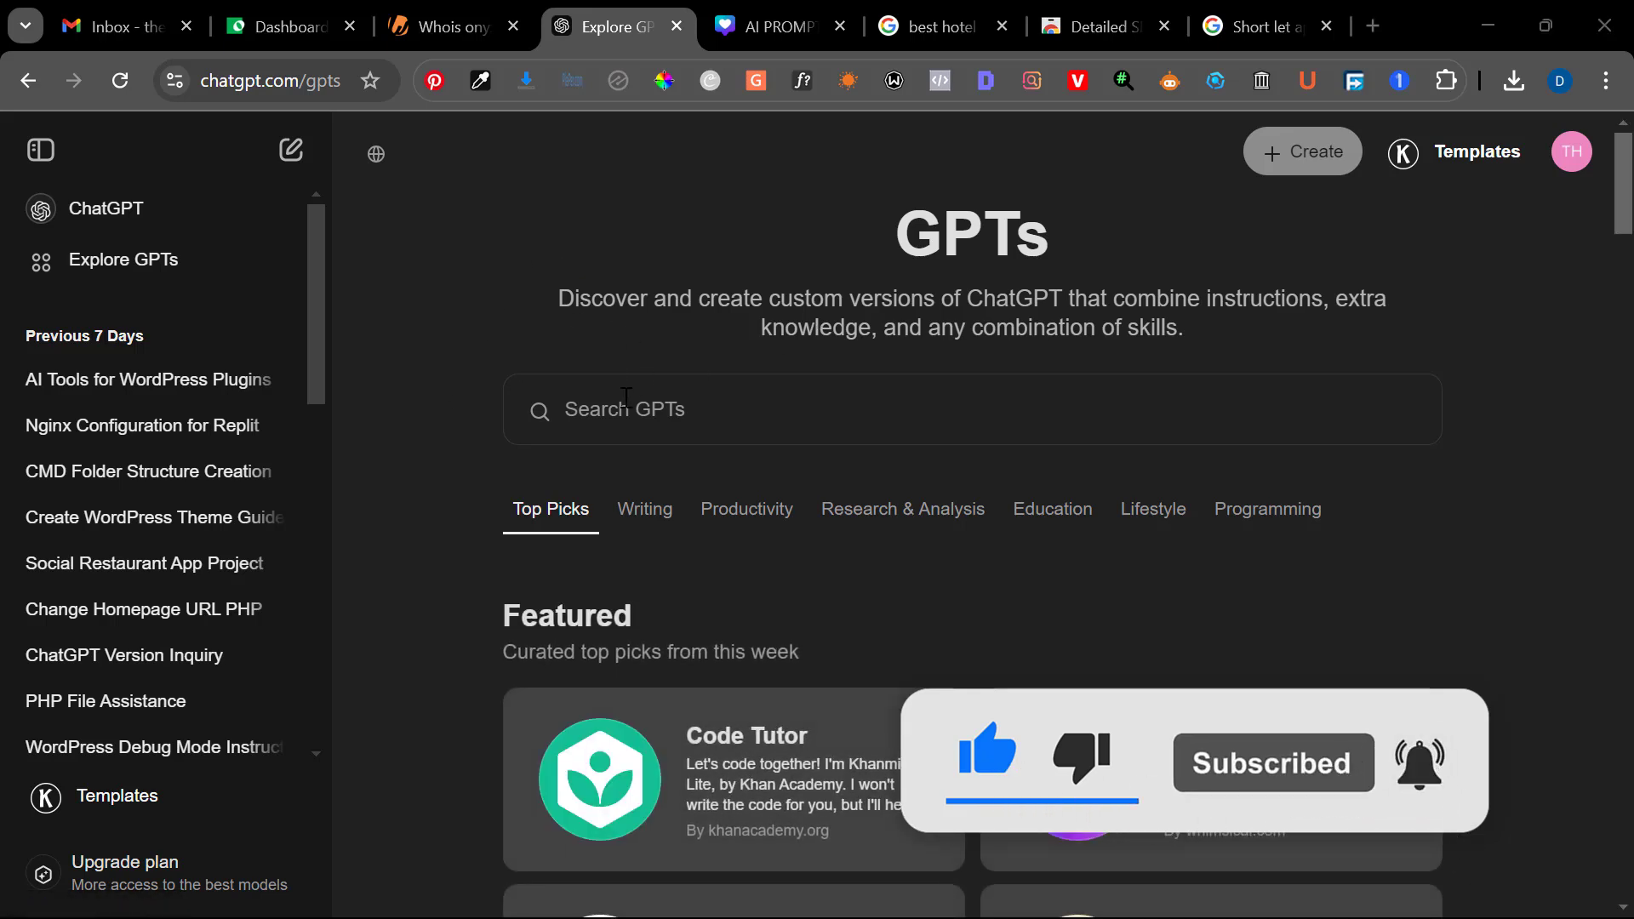
pyautogui.click(626, 397)
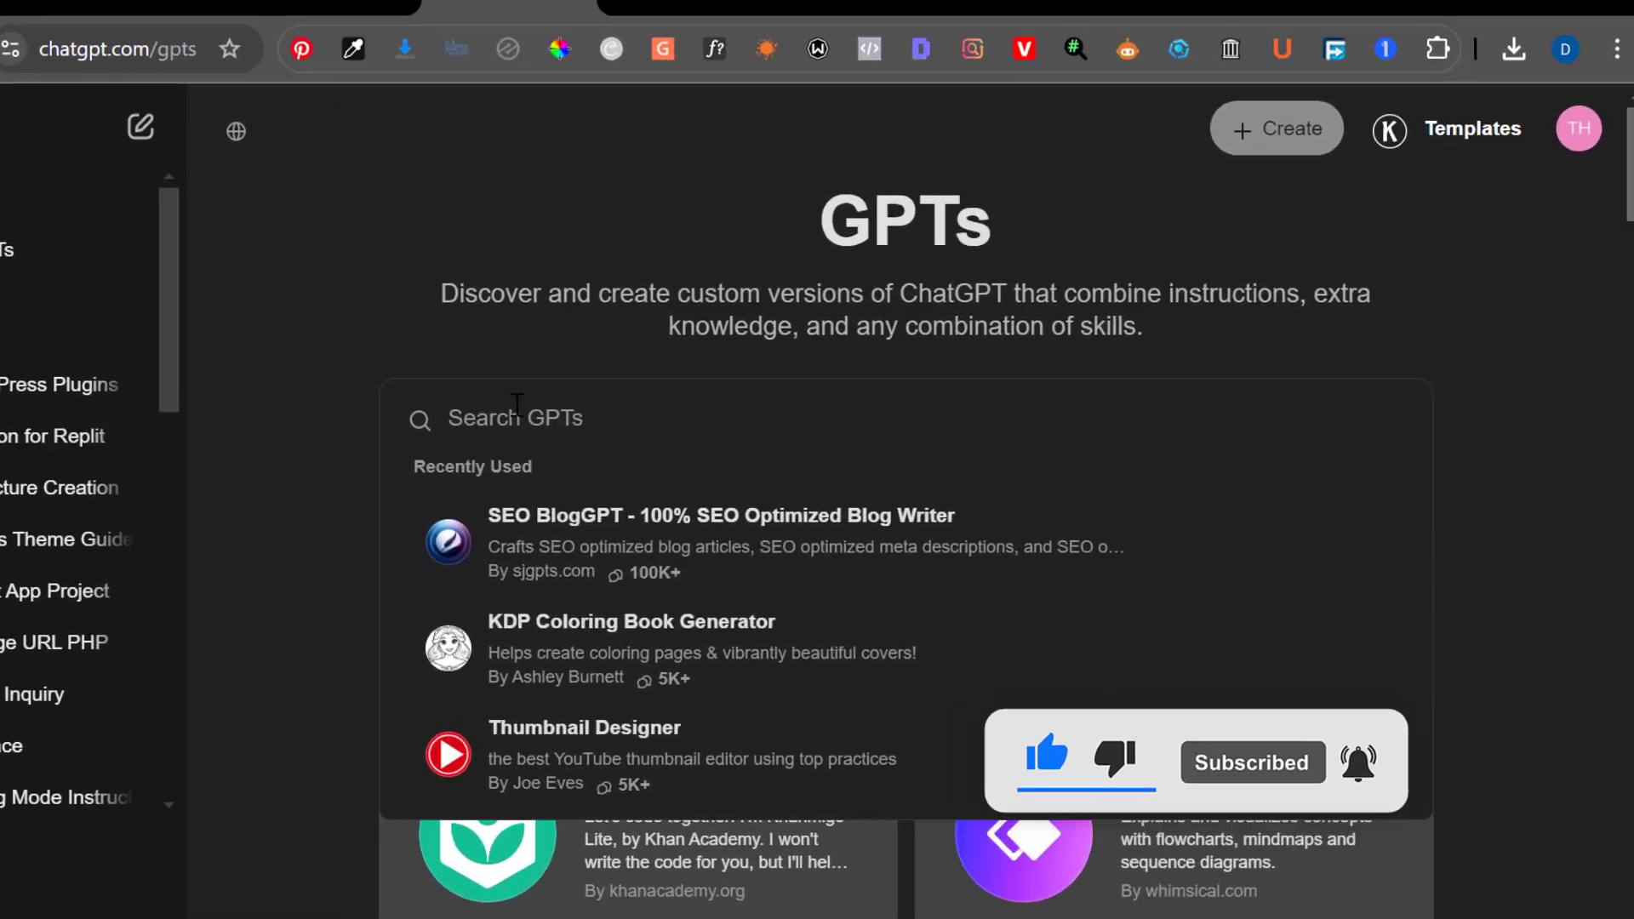
pyautogui.write('seo')
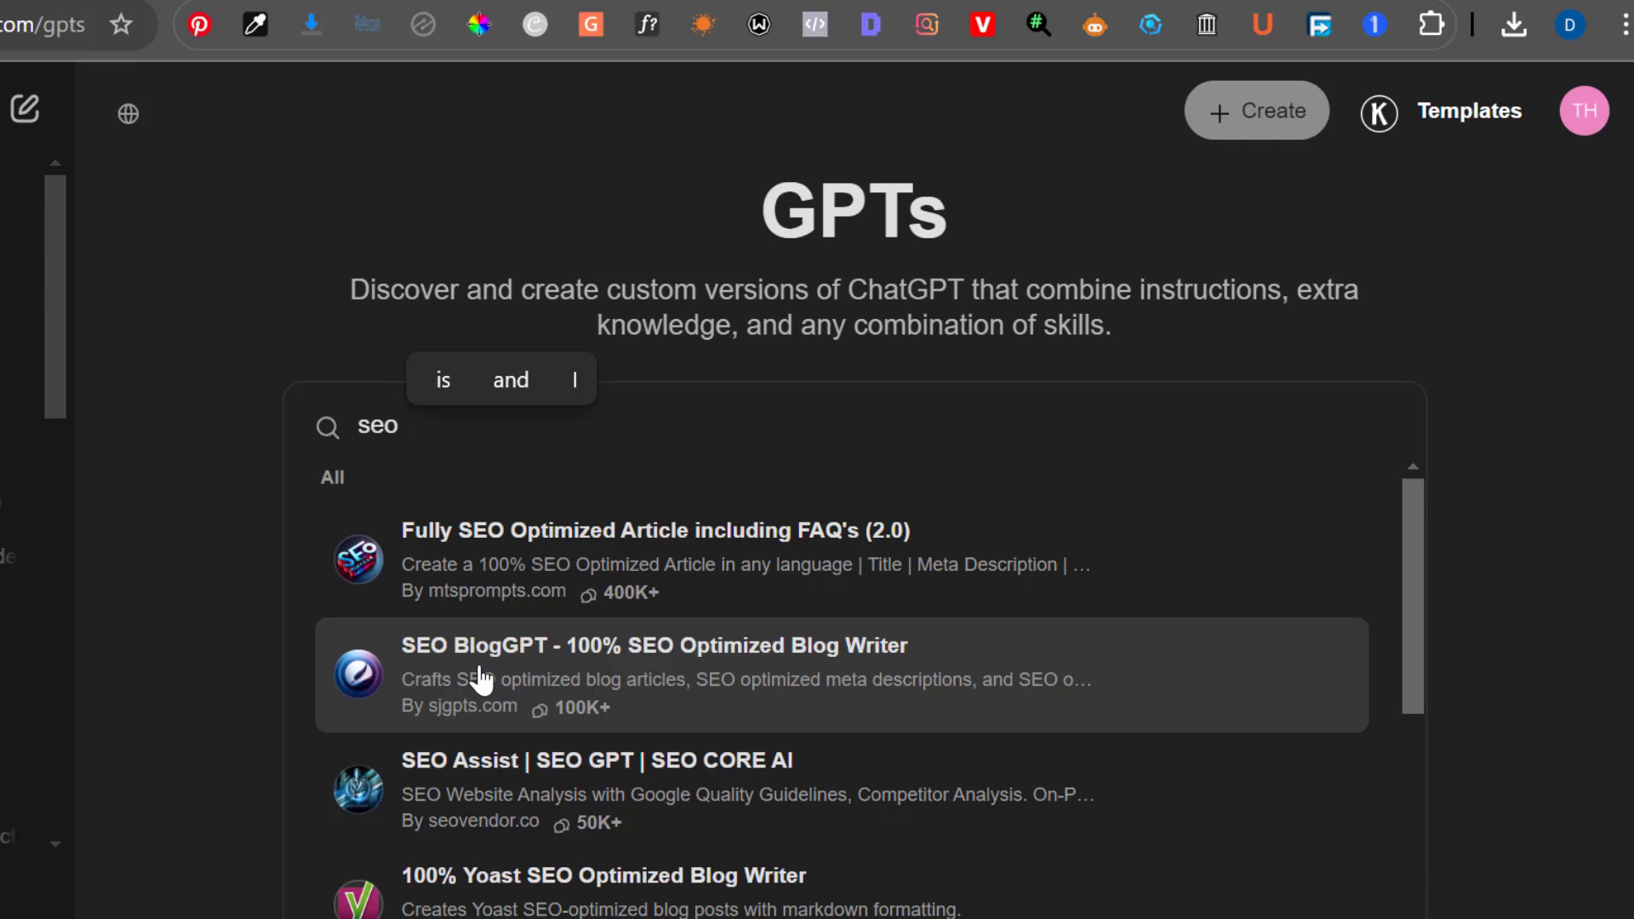
pyautogui.click(481, 678)
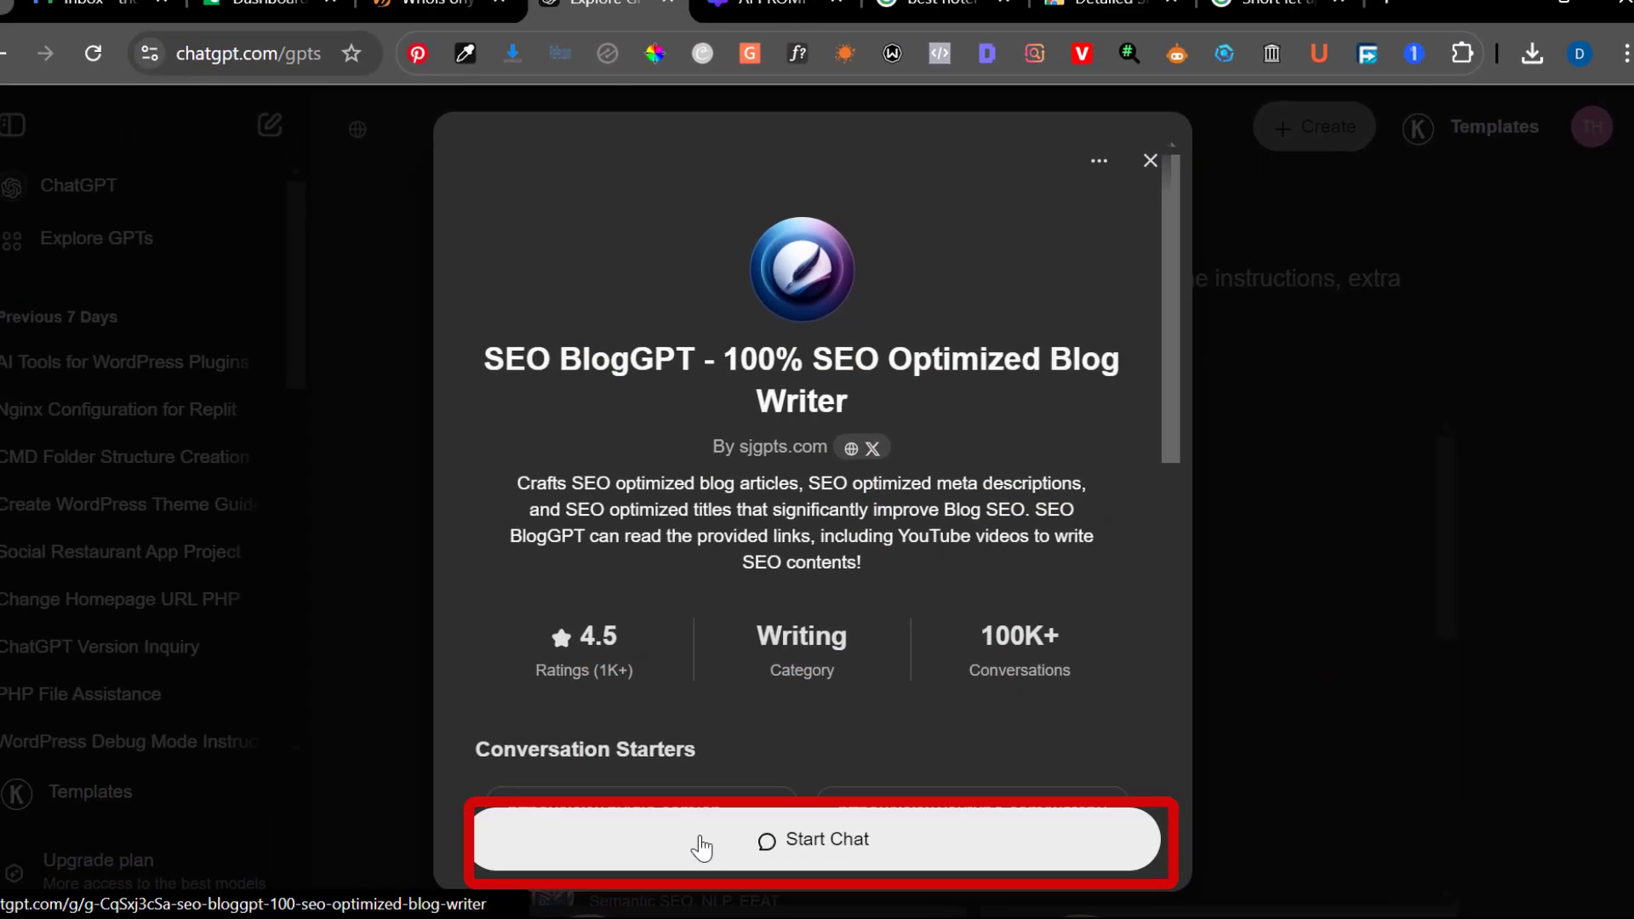
pyautogui.click(702, 848)
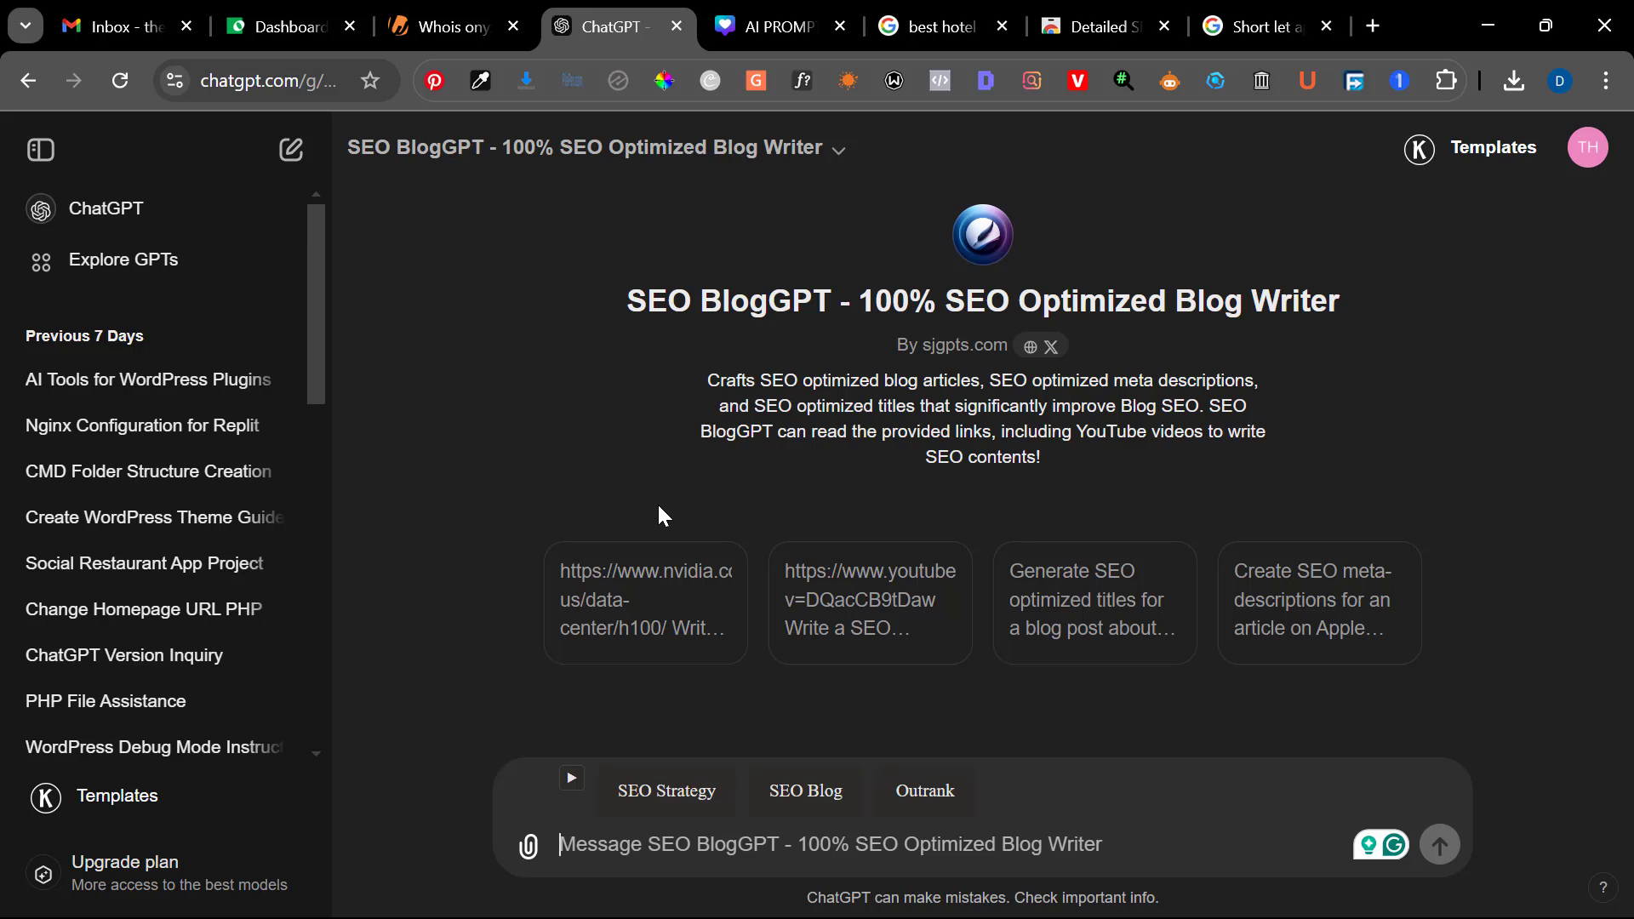
# Search Google for "Short let apartment in Abuja" in a new browser tab
pyautogui.click(1372, 26)
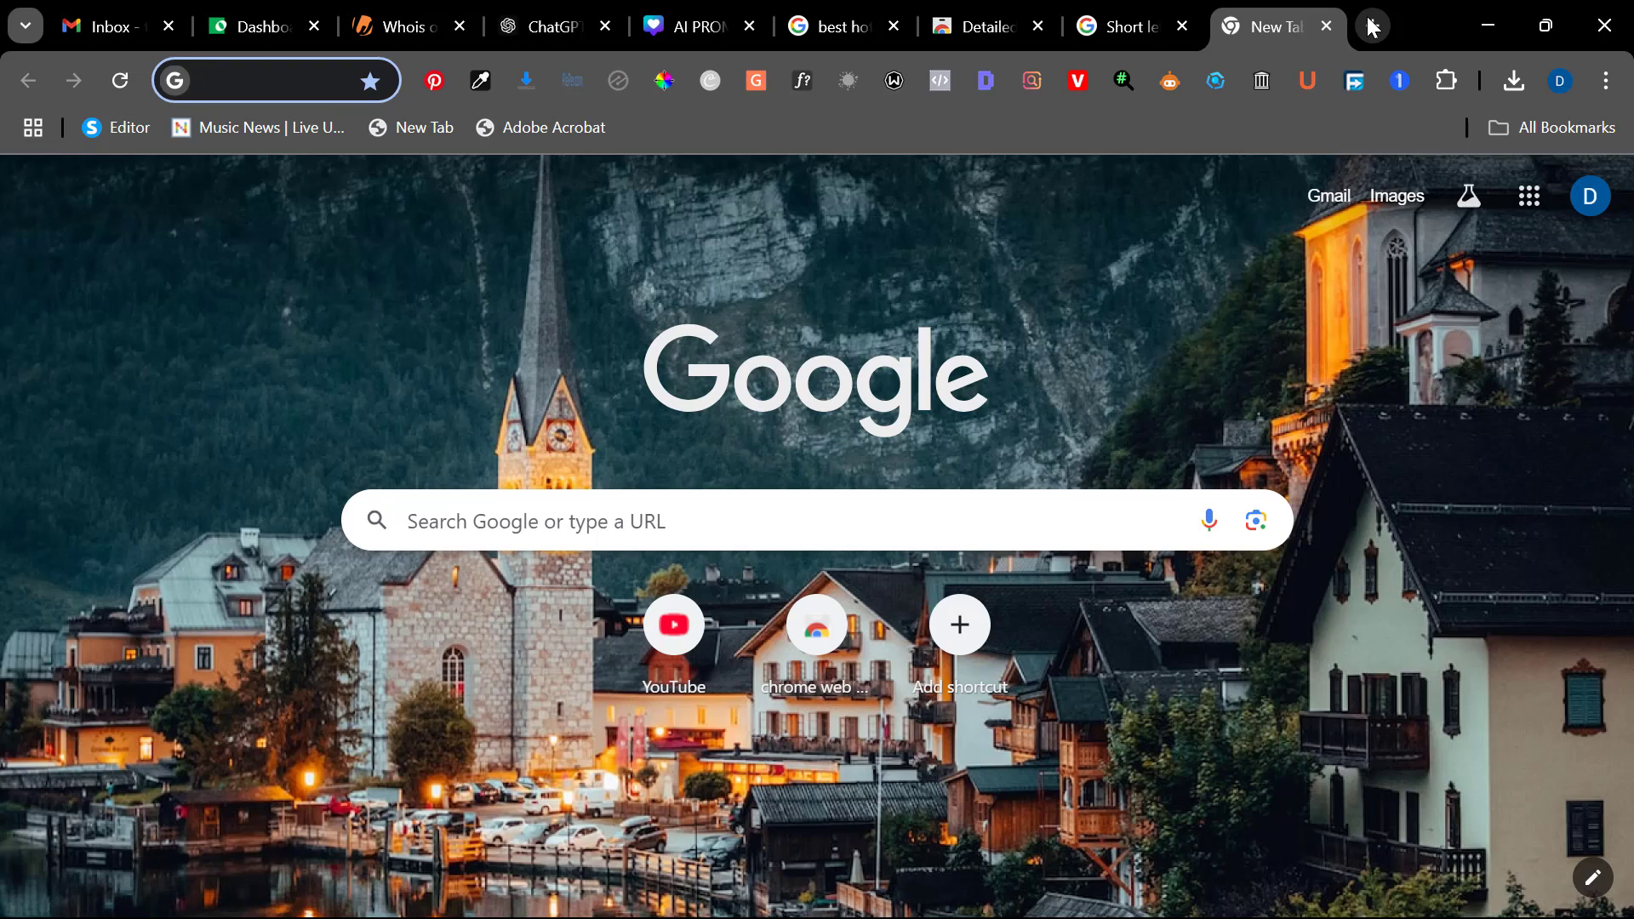
pyautogui.write('shot')
pyautogui.press('BackSpace')
pyautogui.write('rt')
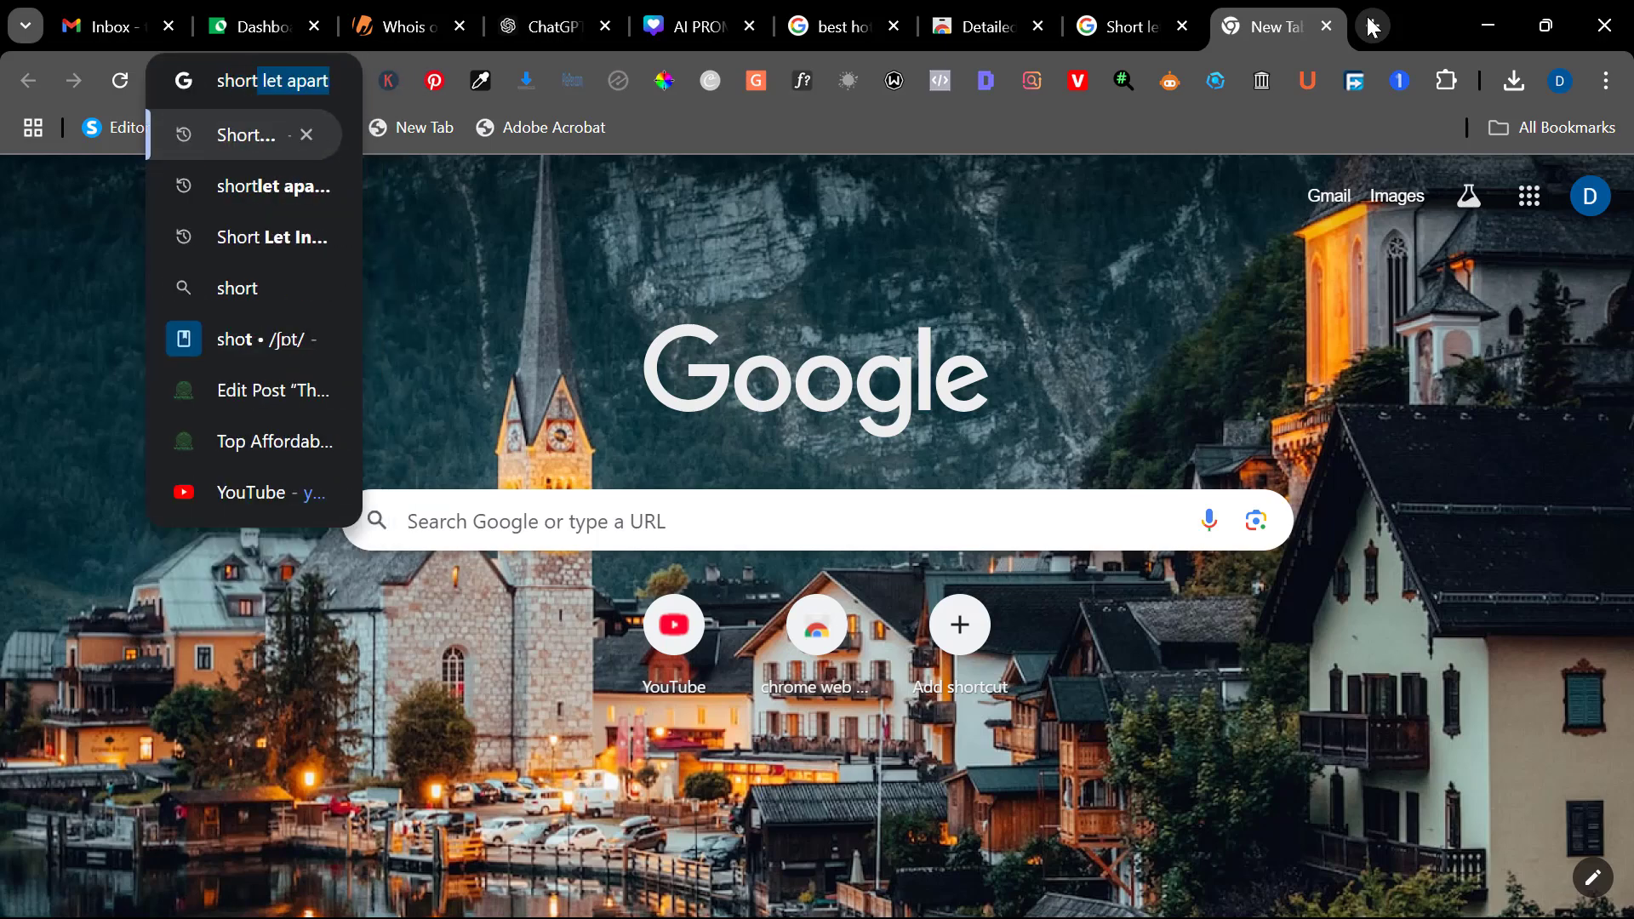
pyautogui.write(' let apartme')
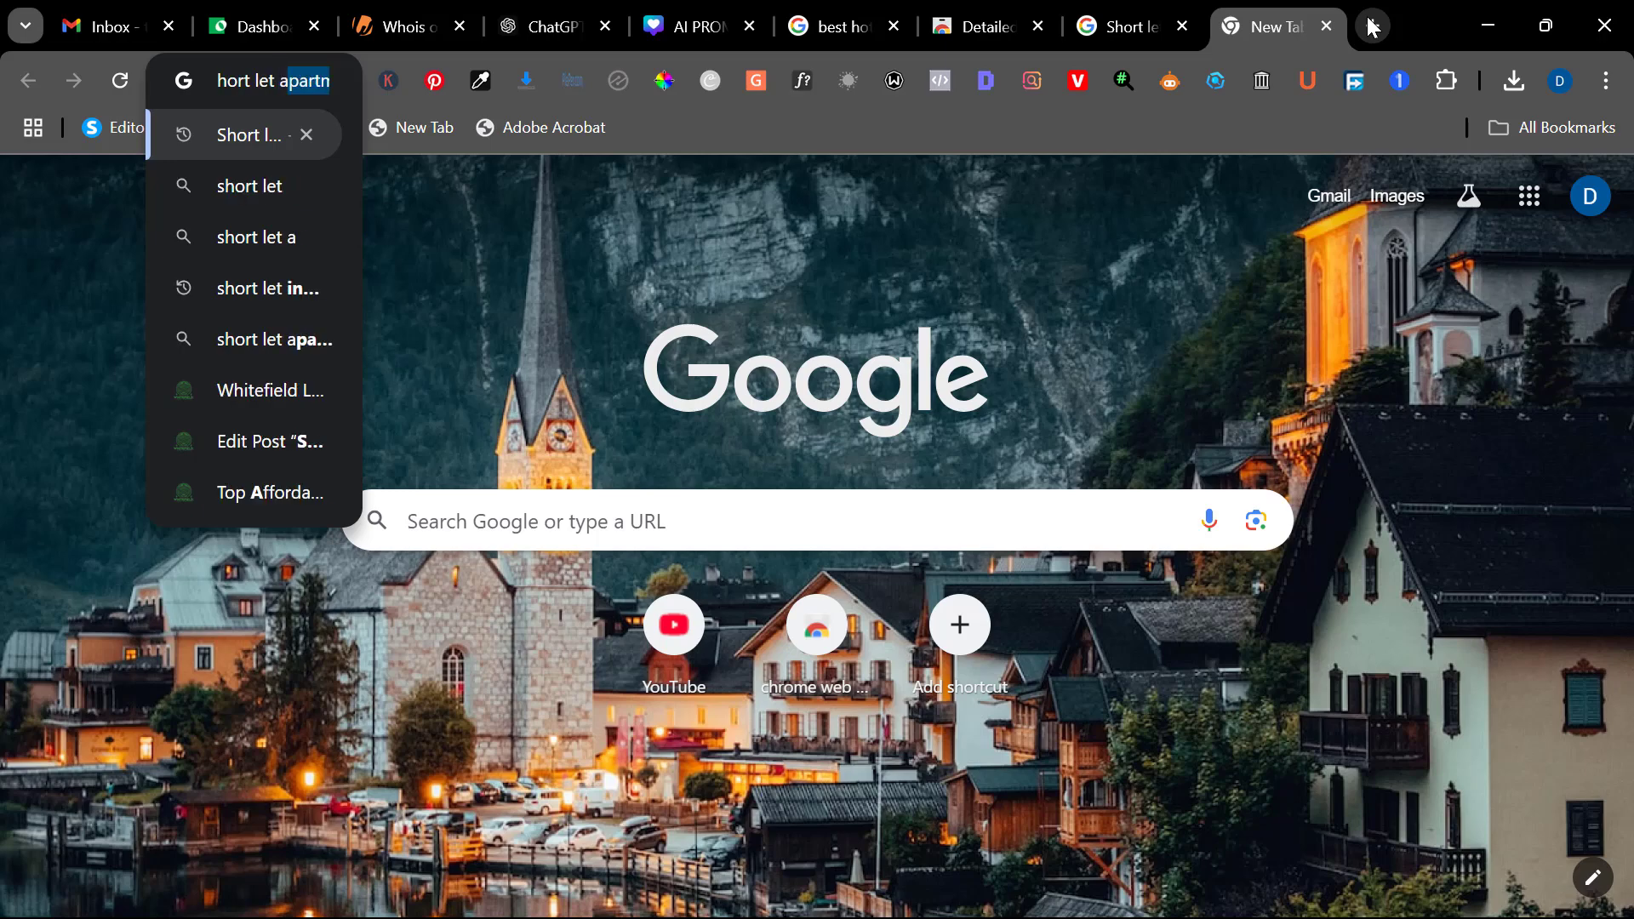
pyautogui.write('nt in abuja')
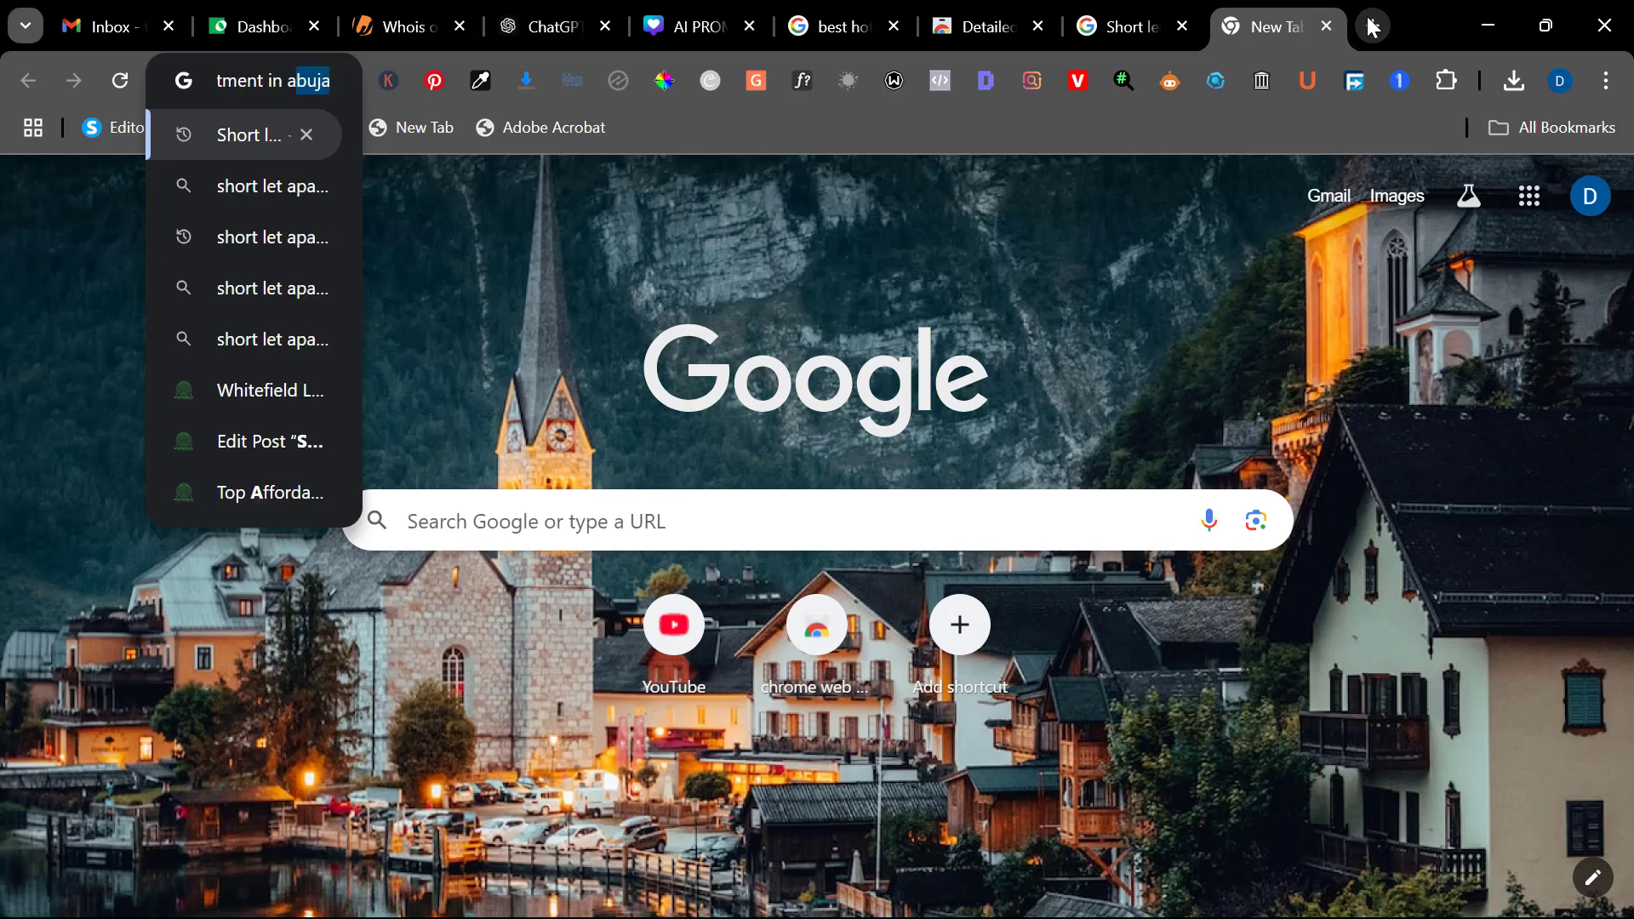
pyautogui.press('Return')
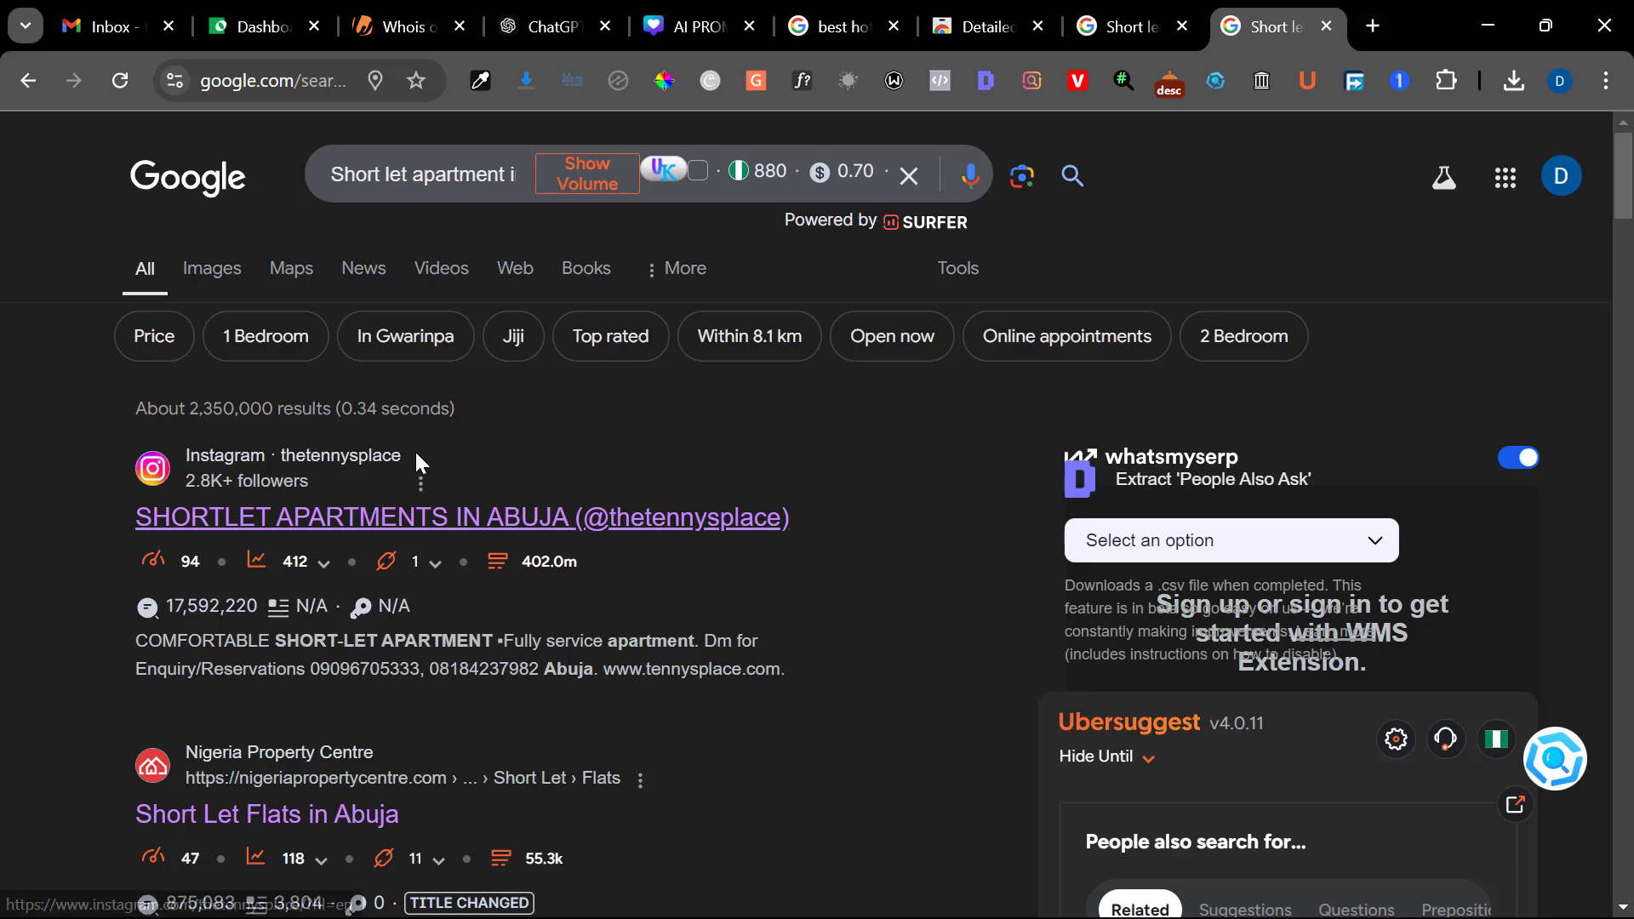
# View the People also ask questions in the search results and the Detailed SEO Extension page in the Chrome Web Store
pyautogui.scroll(-15, 4, 667)
pyautogui.scroll(-10, 2, 662)
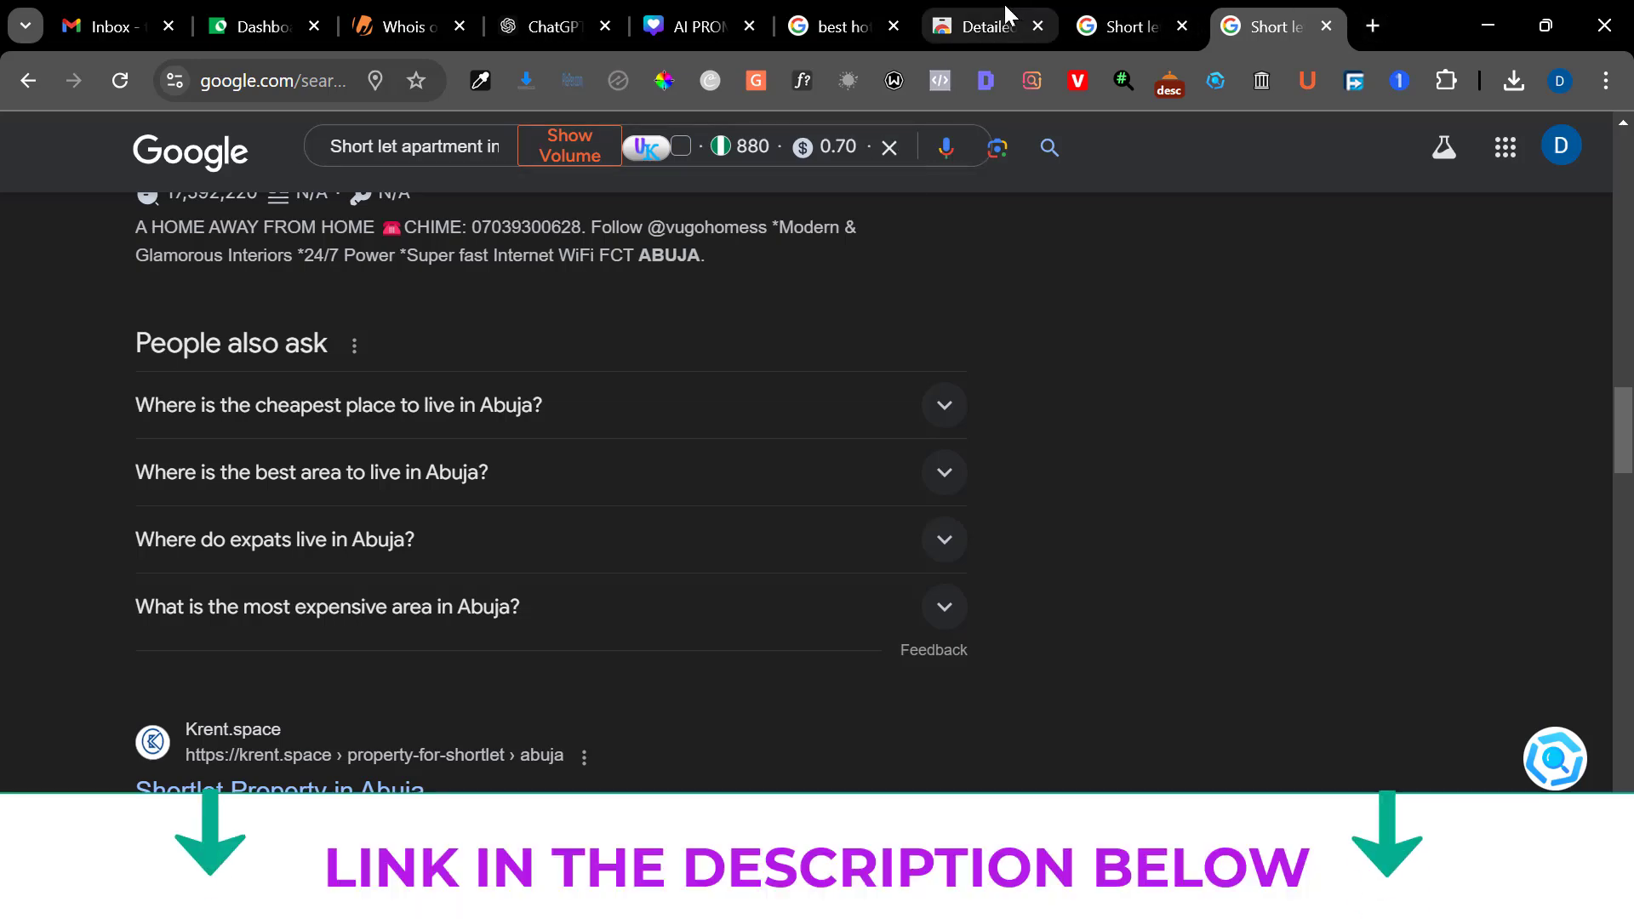
pyautogui.click(1004, 1)
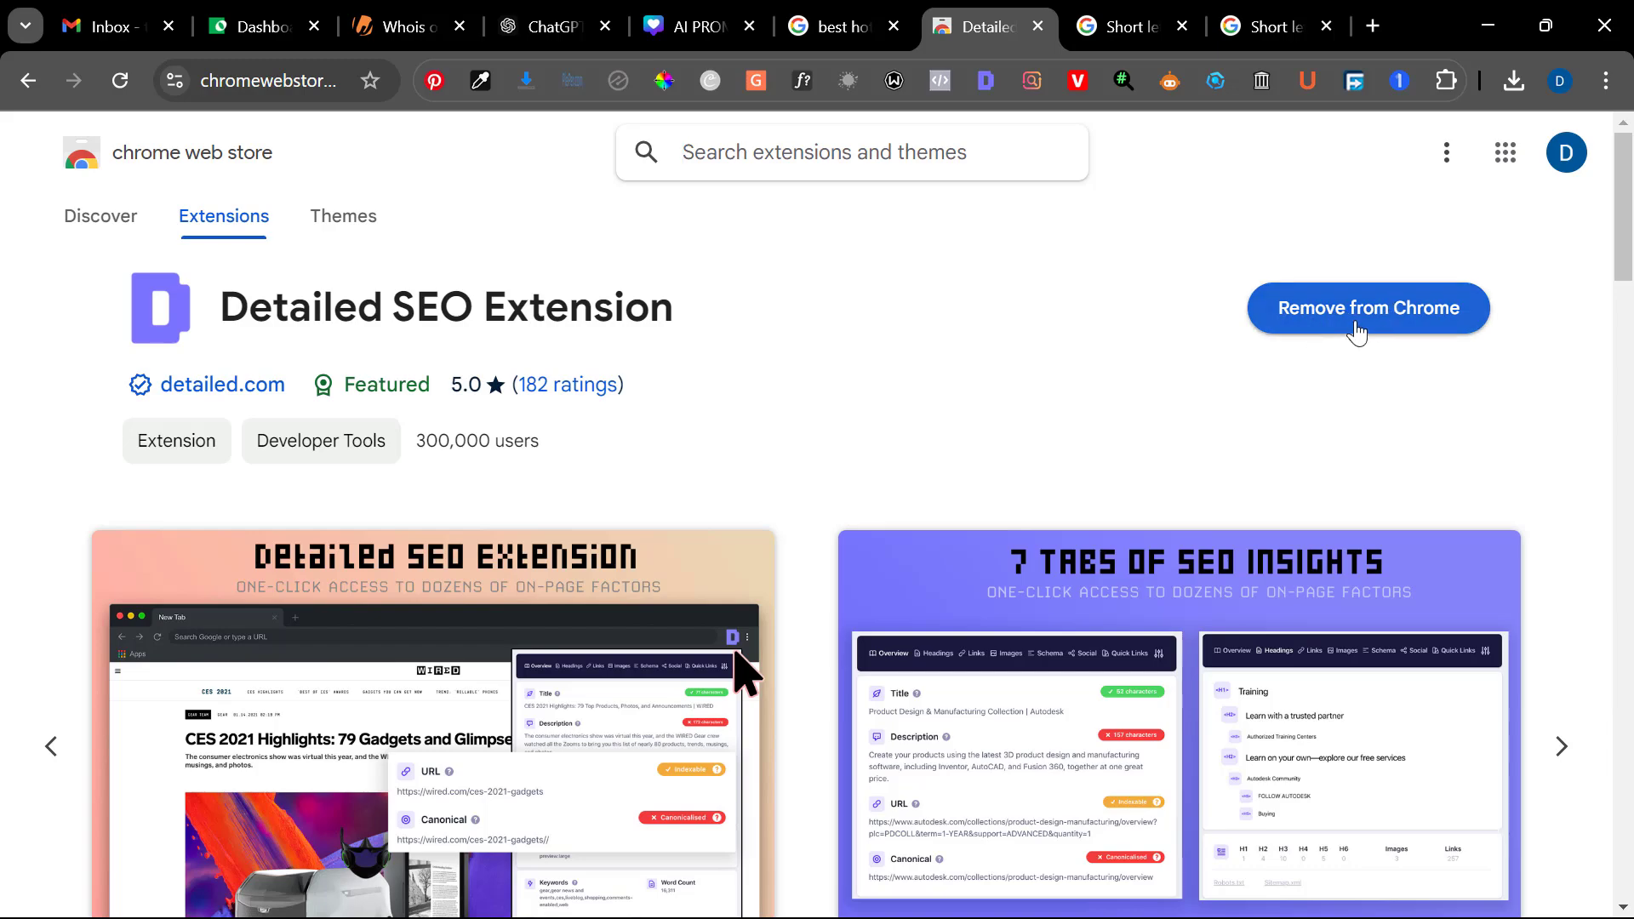
# Extract the People Also Ask questions for the Abuja short let search at Third Level
pyautogui.click(1291, 12)
pyautogui.scroll(15, 1250, 303)
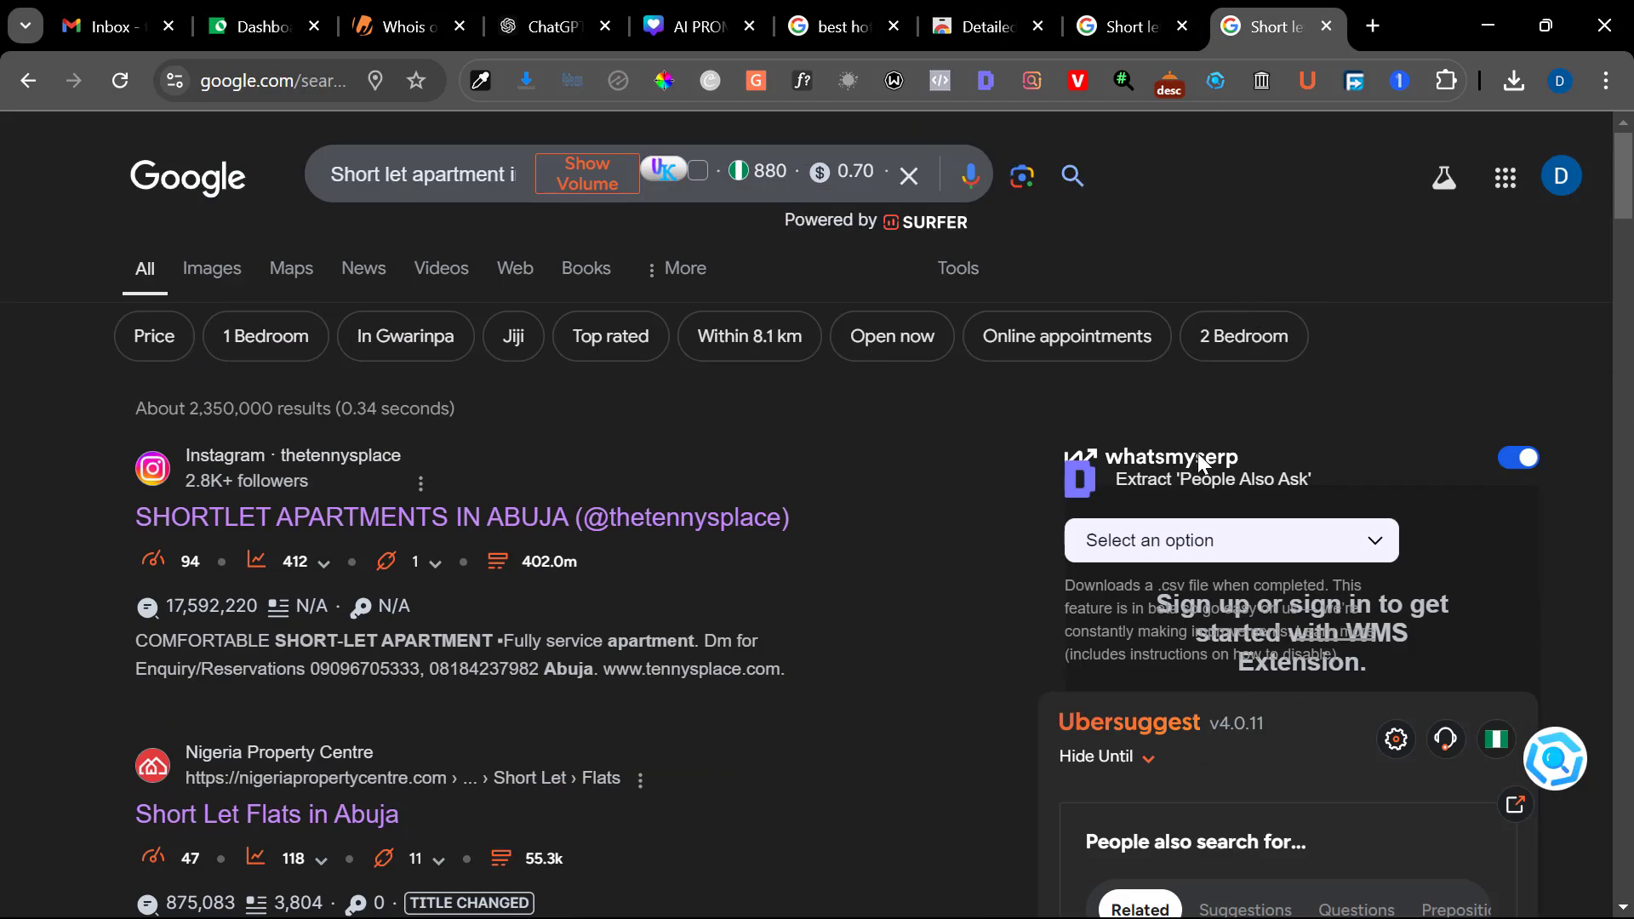
pyautogui.click(1142, 539)
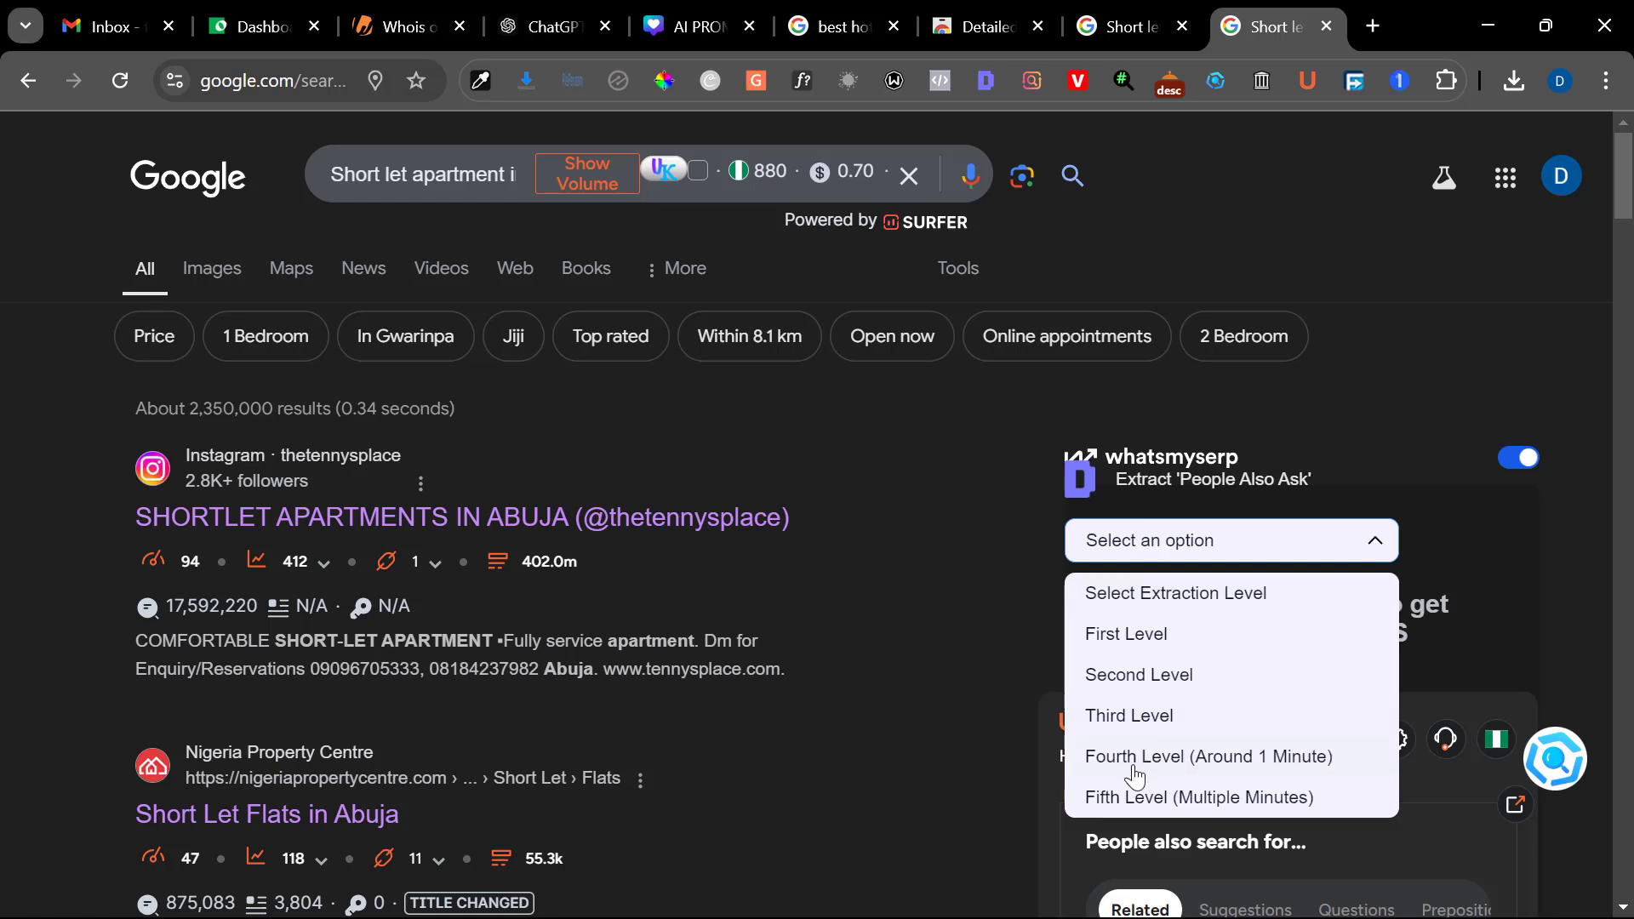
pyautogui.click(1135, 721)
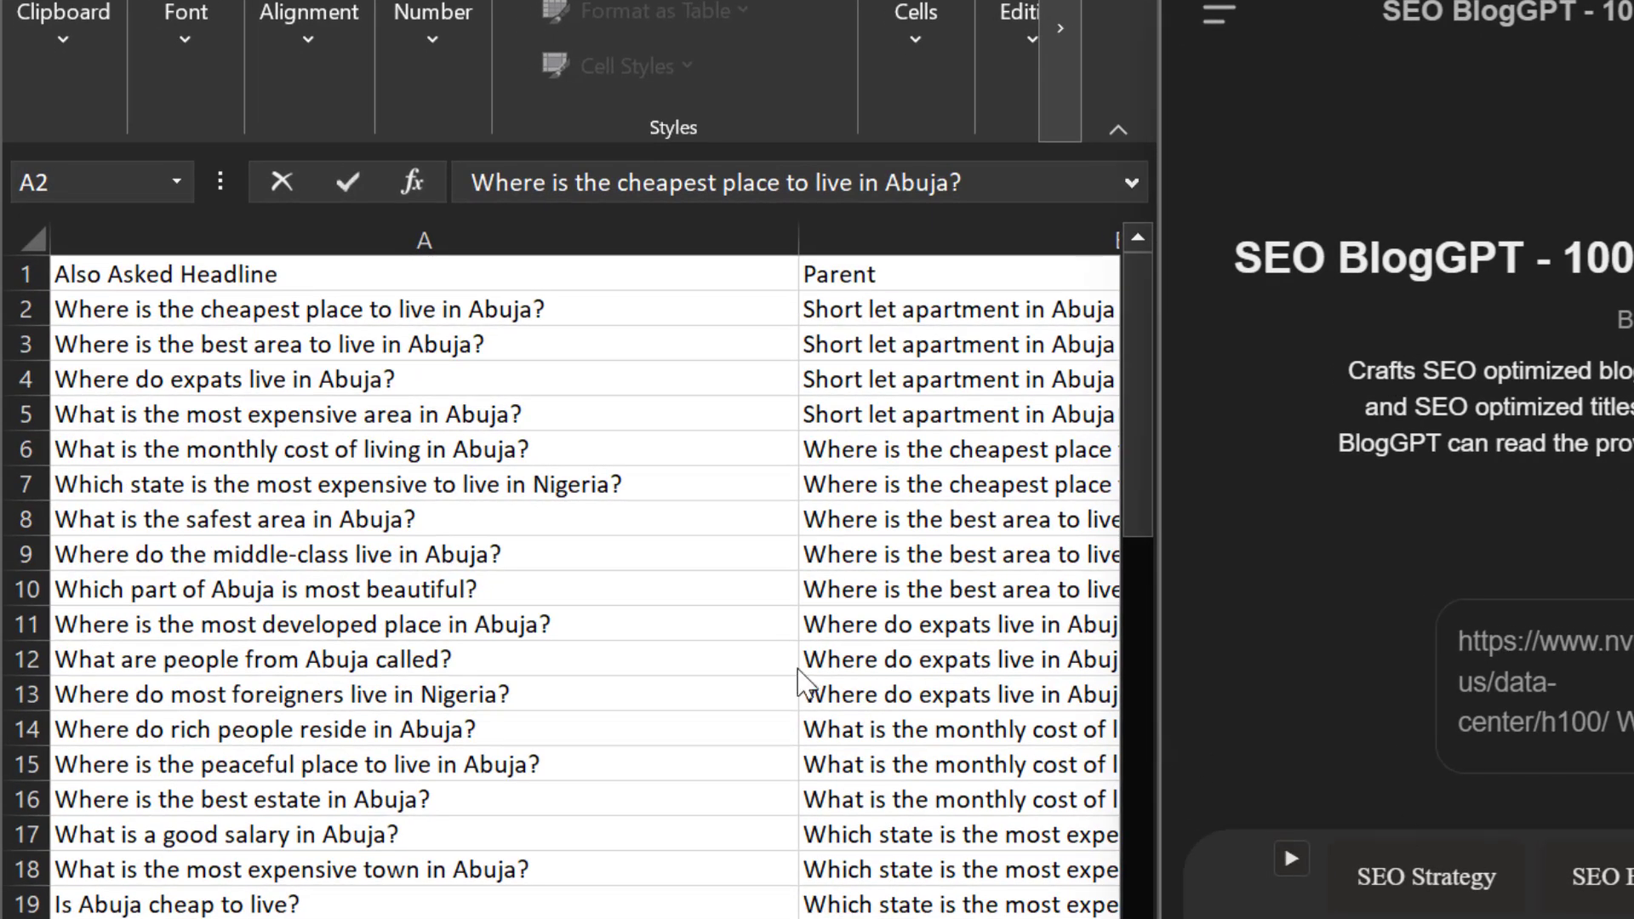
# Copy the question "Where is the cheapest place to live in Abuja?" from cell A2 to the end of the SEO BlogGPT prompt
pyautogui.click(510, 310)
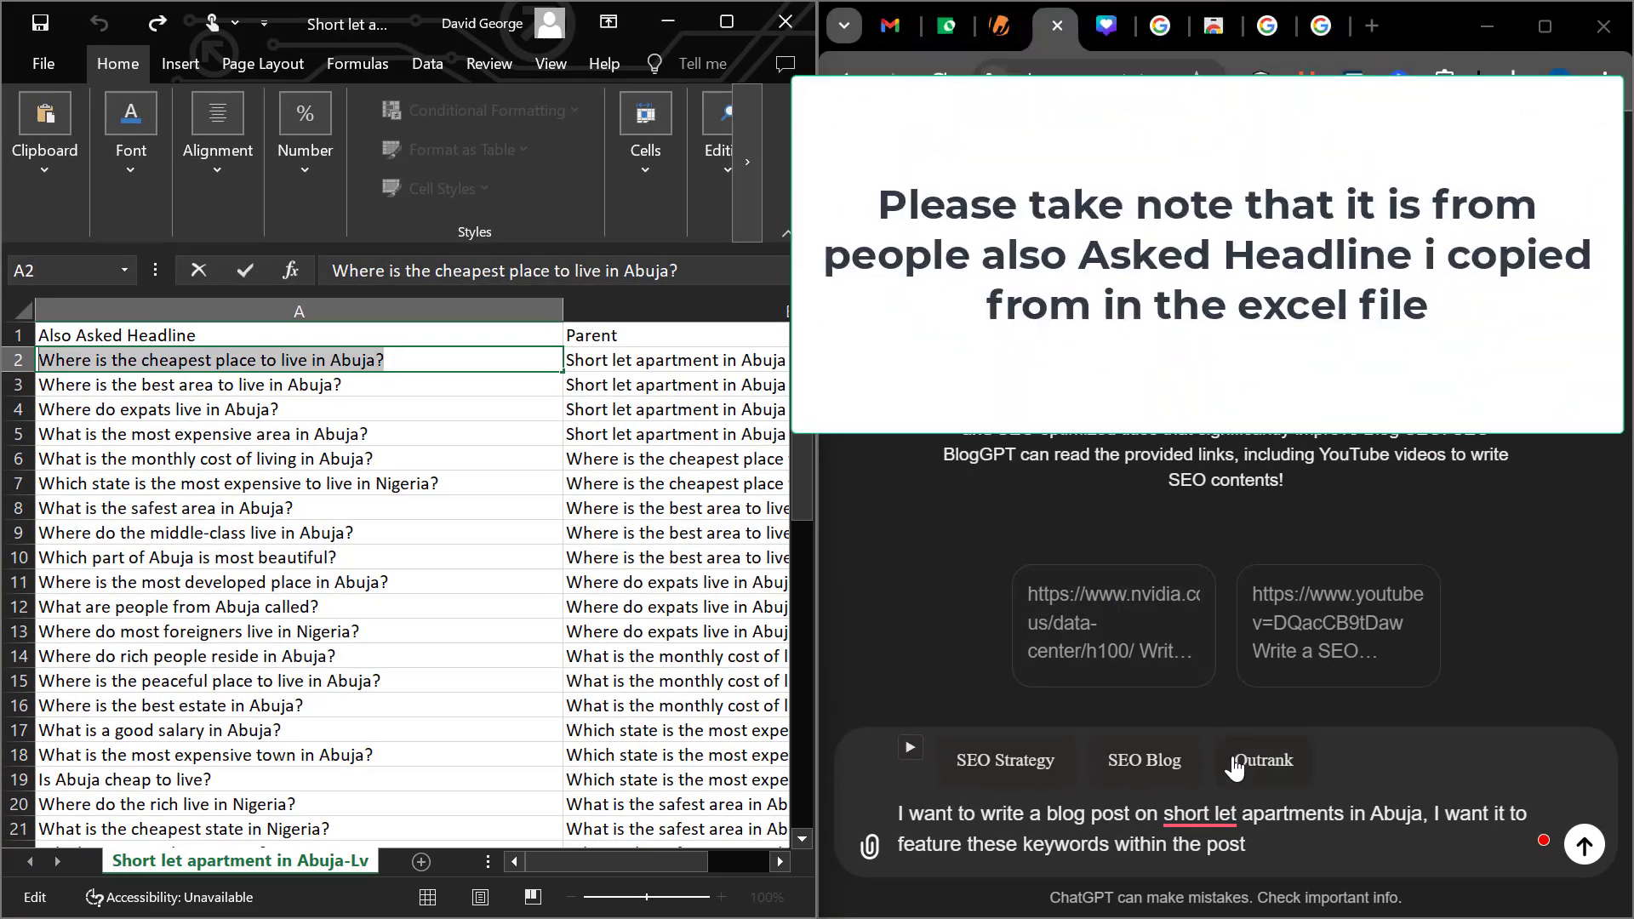
pyautogui.click(1258, 847)
pyautogui.write('Where is the cheapest place to live in Abuja?')
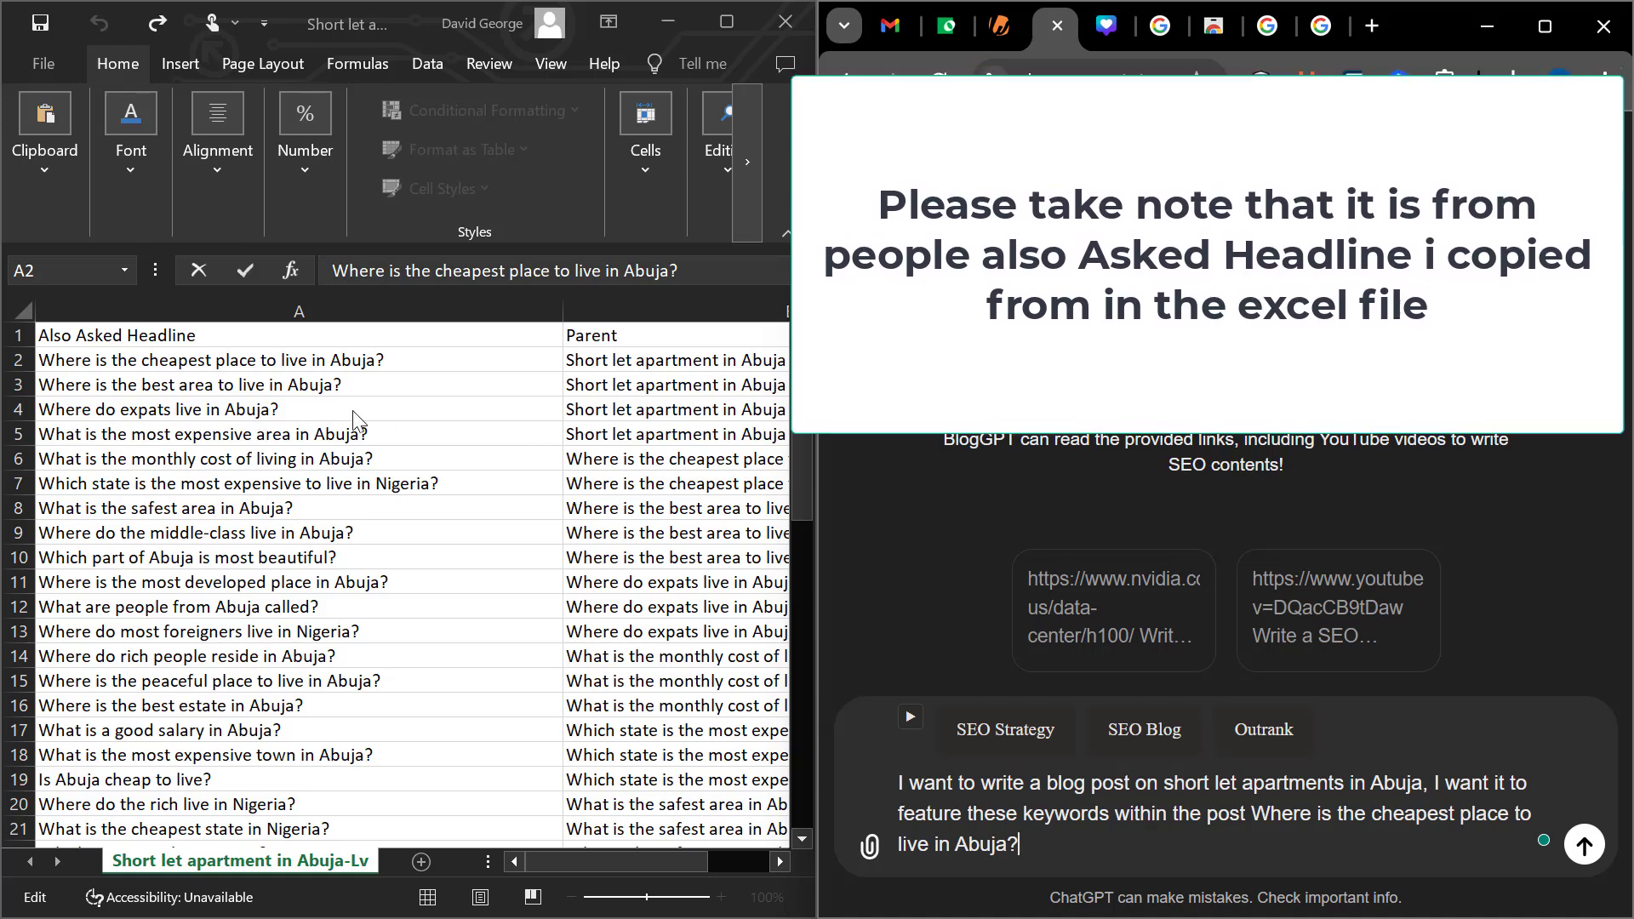
# Copy the question "Where is the best area to live in Abuja?" from cell A3 to the end of the prompt
pyautogui.click(167, 384)
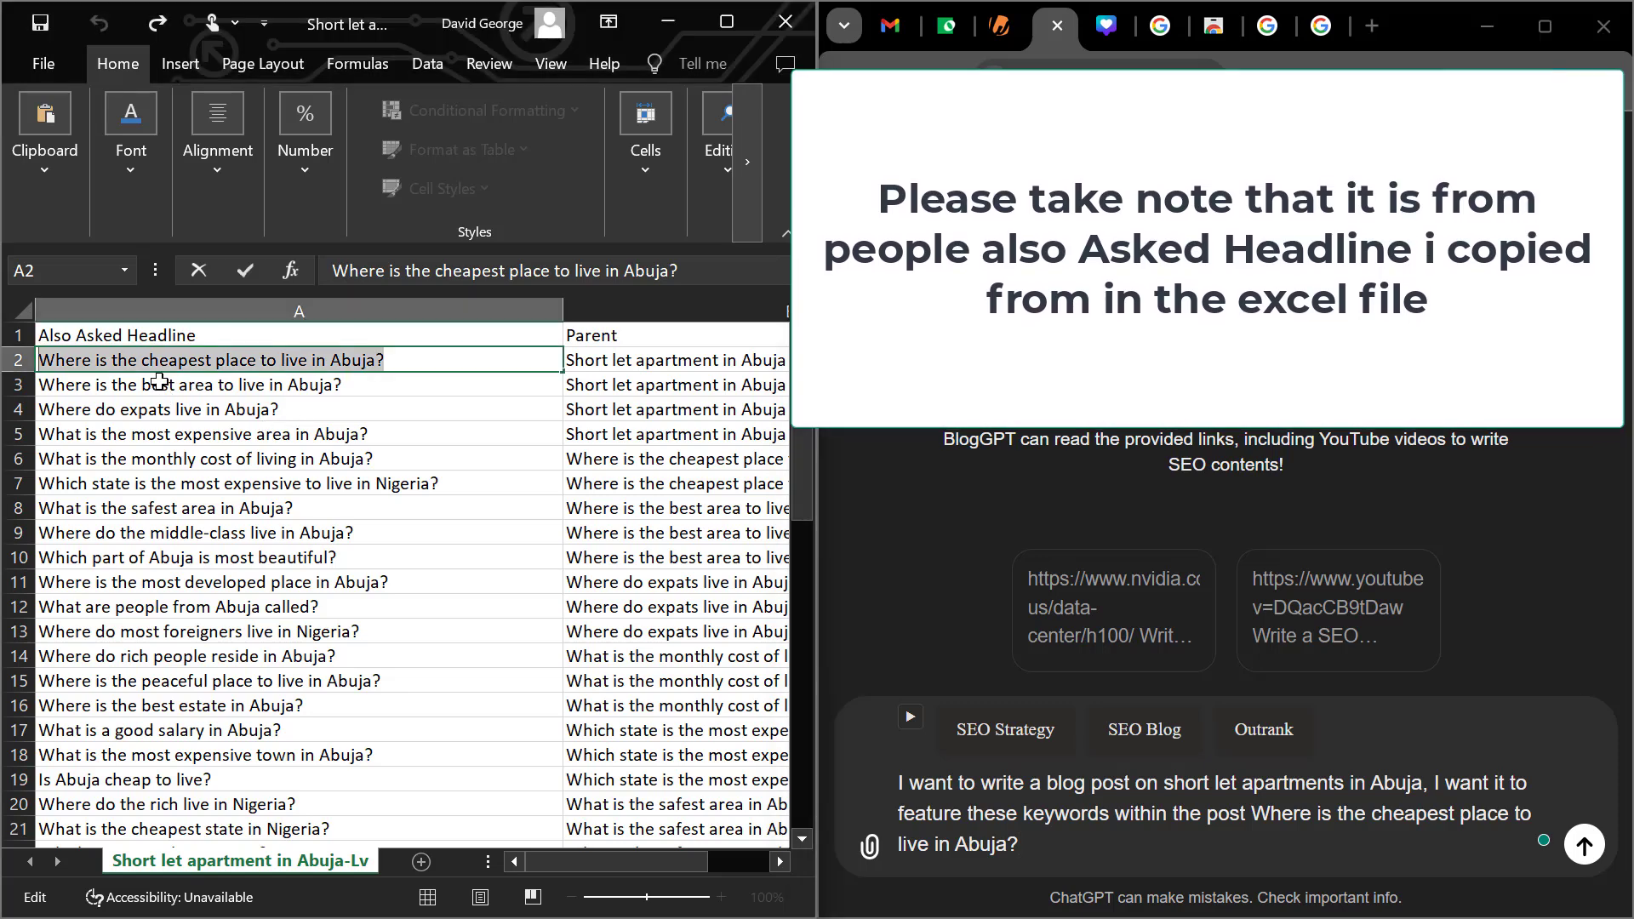
pyautogui.click(168, 385)
pyautogui.doubleClick(168, 385)
pyautogui.moveTo(387, 385); pyautogui.dragTo(44, 377)
pyautogui.hotkey('ctrl', 'c')
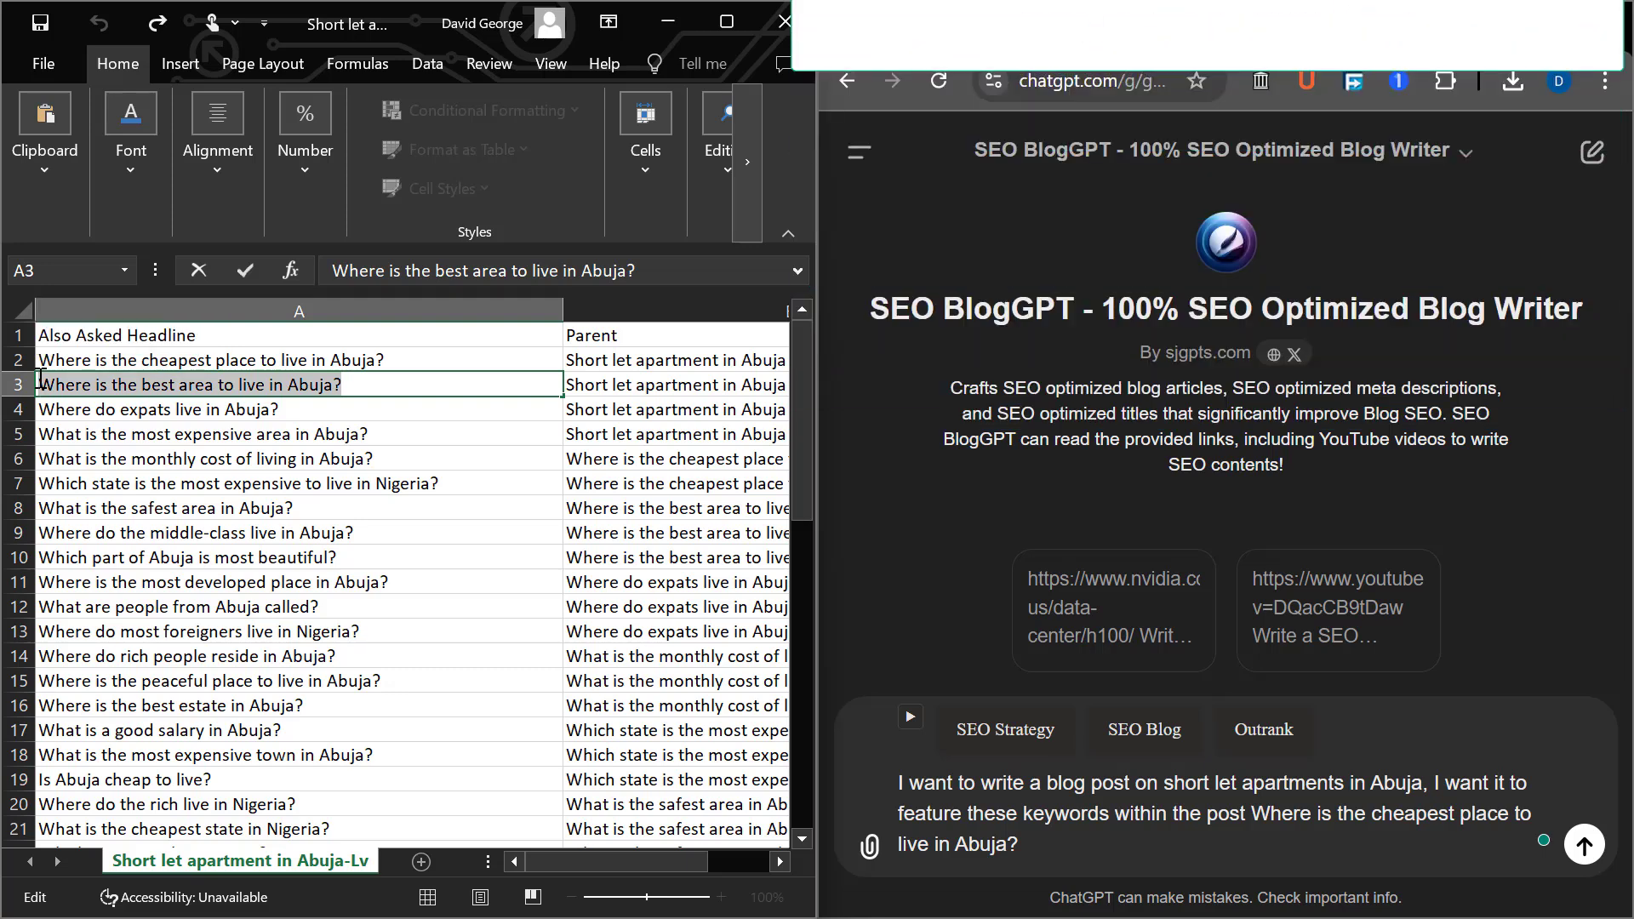
pyautogui.click(1060, 823)
pyautogui.hotkey('ctrl', 'v')
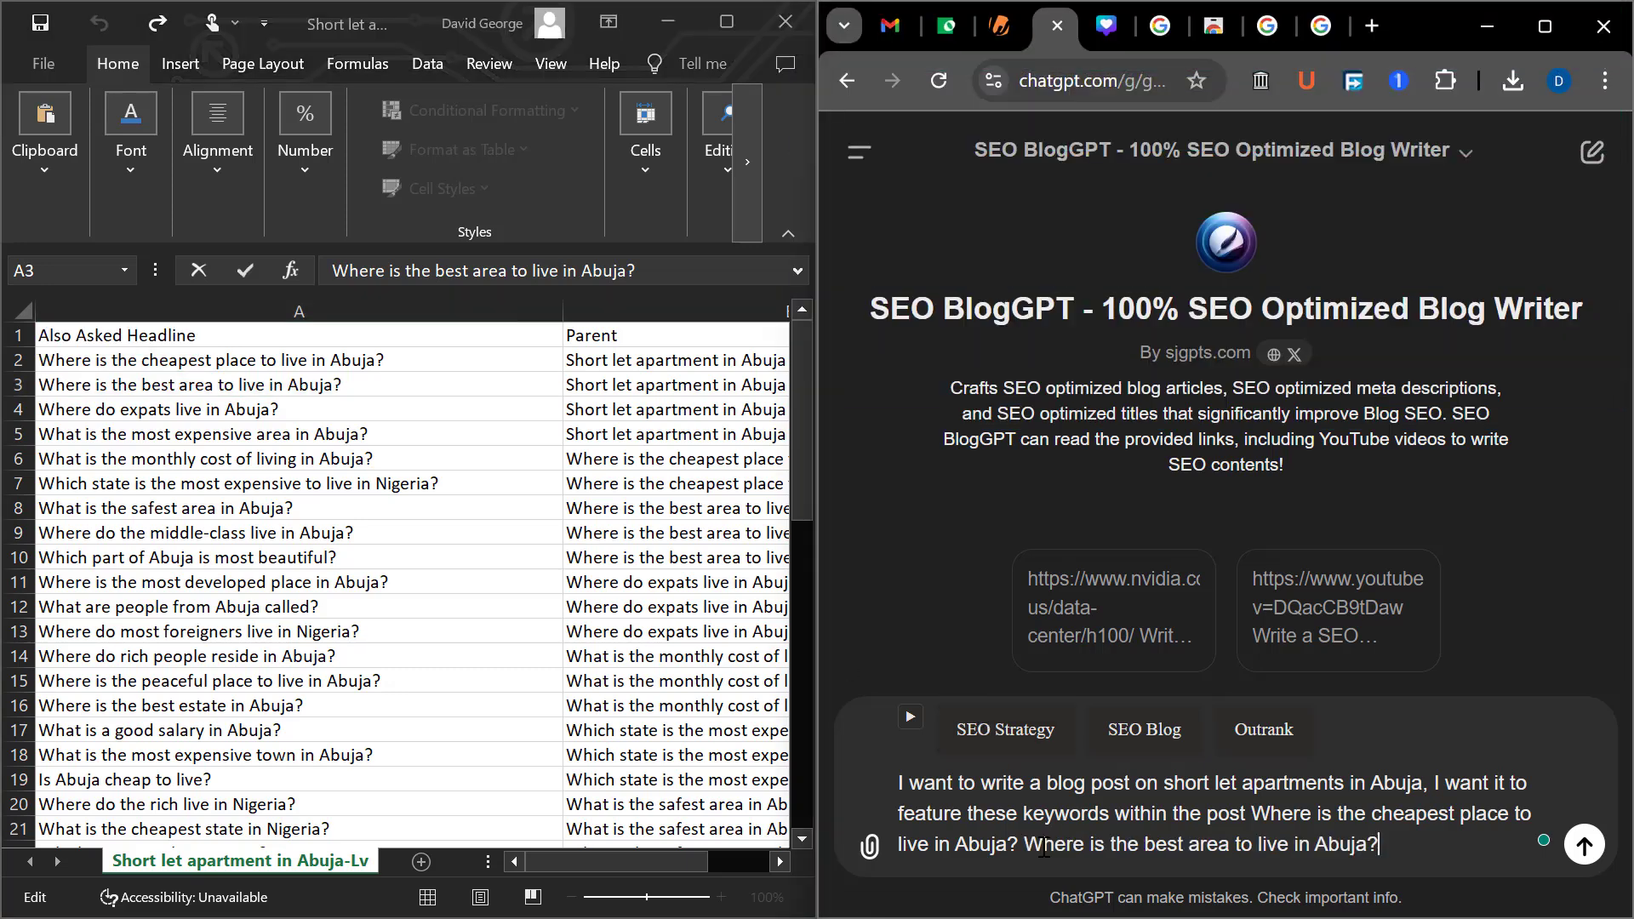
# Copy the question "What is the most expensive area in Abuja?" from cell A5 to the end of the prompt
pyautogui.click(213, 453)
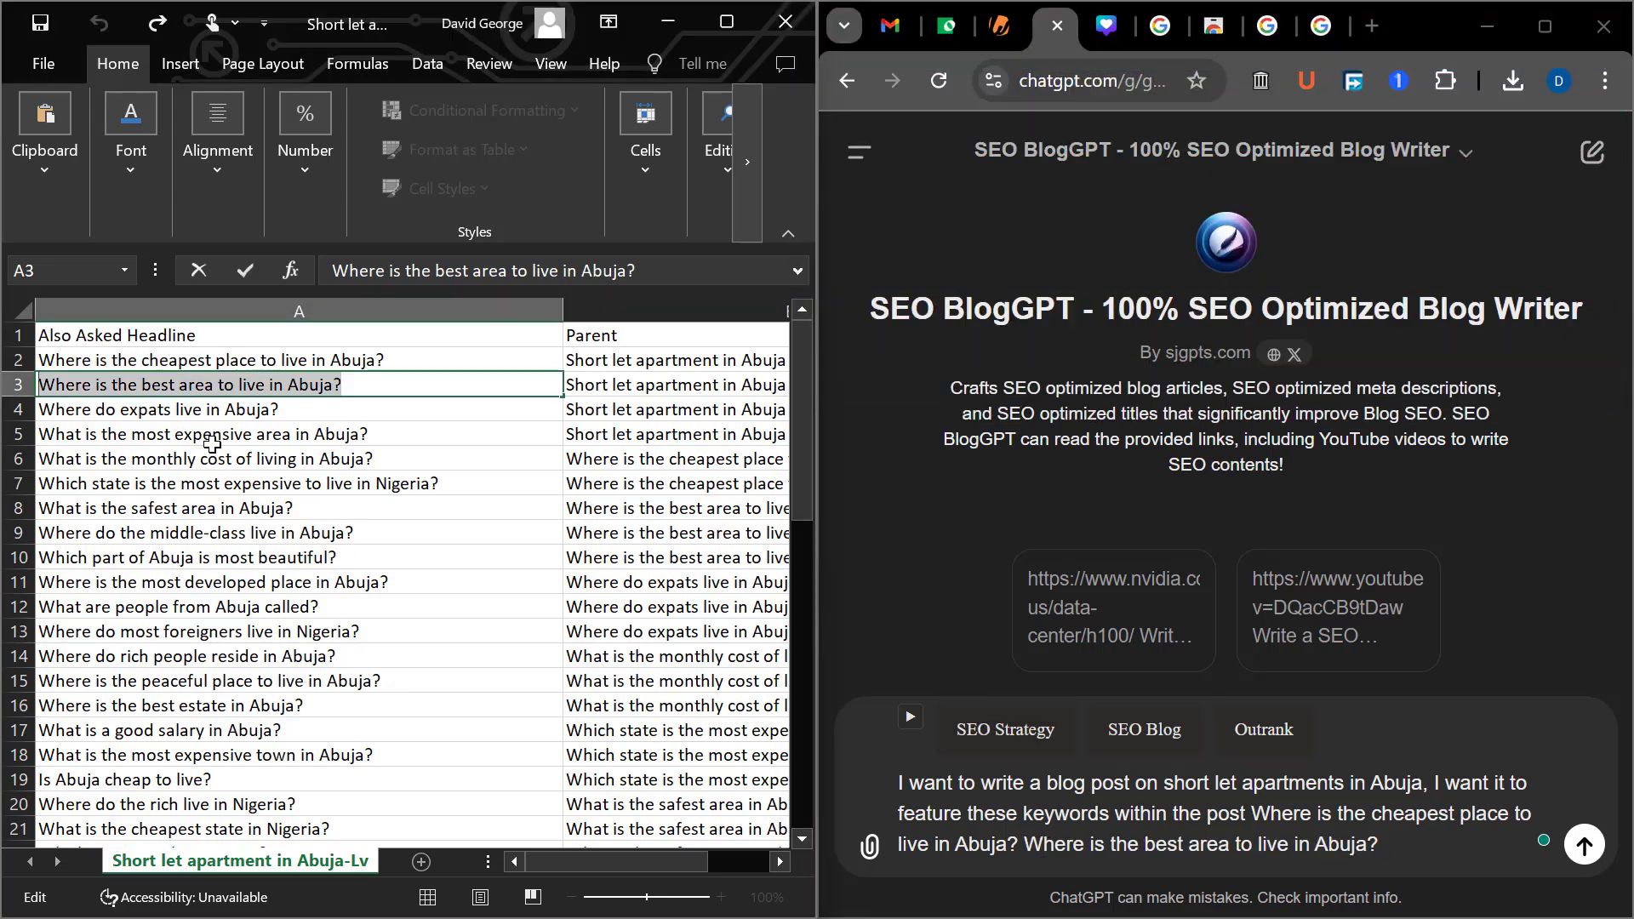
pyautogui.click(365, 436)
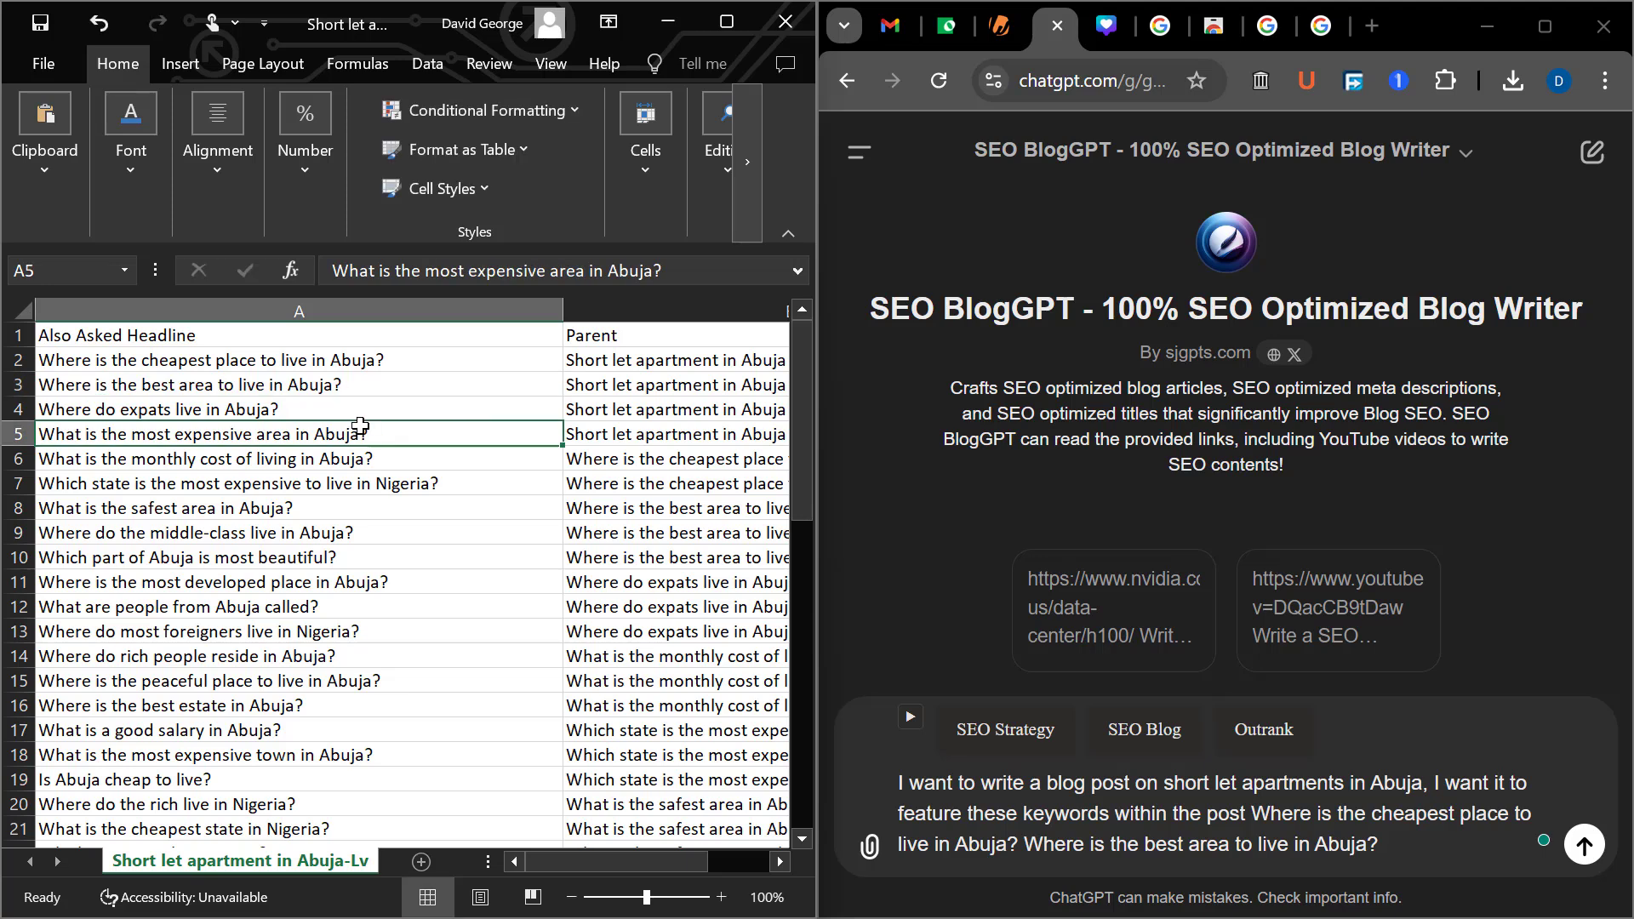
pyautogui.doubleClick(374, 435)
pyautogui.moveTo(374, 435); pyautogui.dragTo(17, 438)
pyautogui.hotkey('ctrl', 'c')
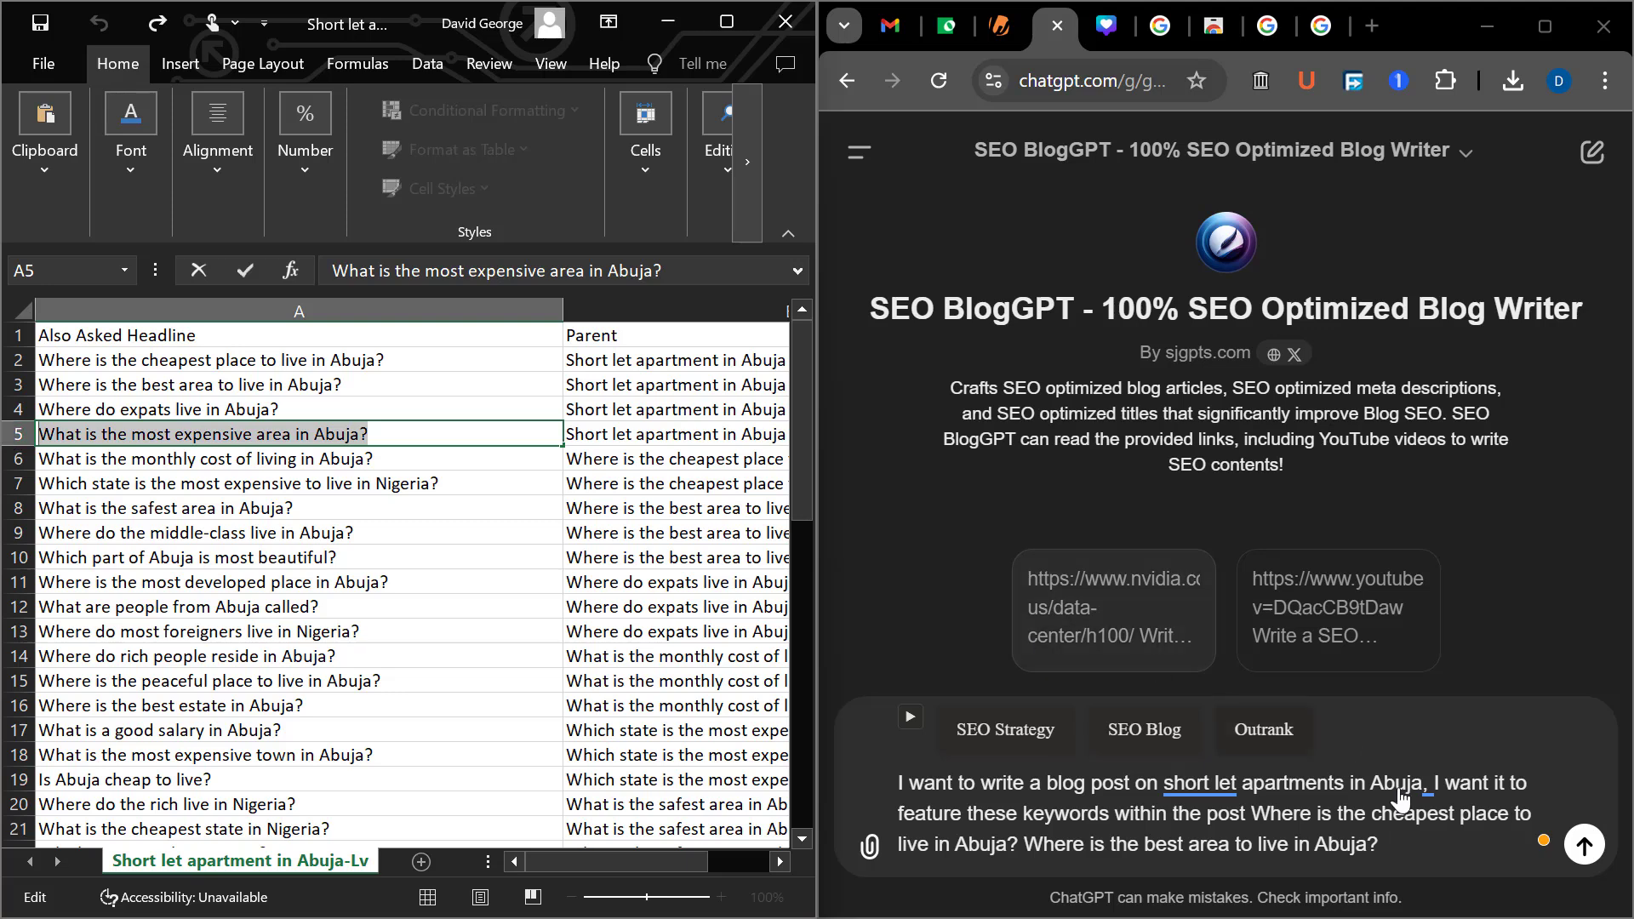
pyautogui.click(1409, 835)
pyautogui.hotkey('ctrl', 'v')
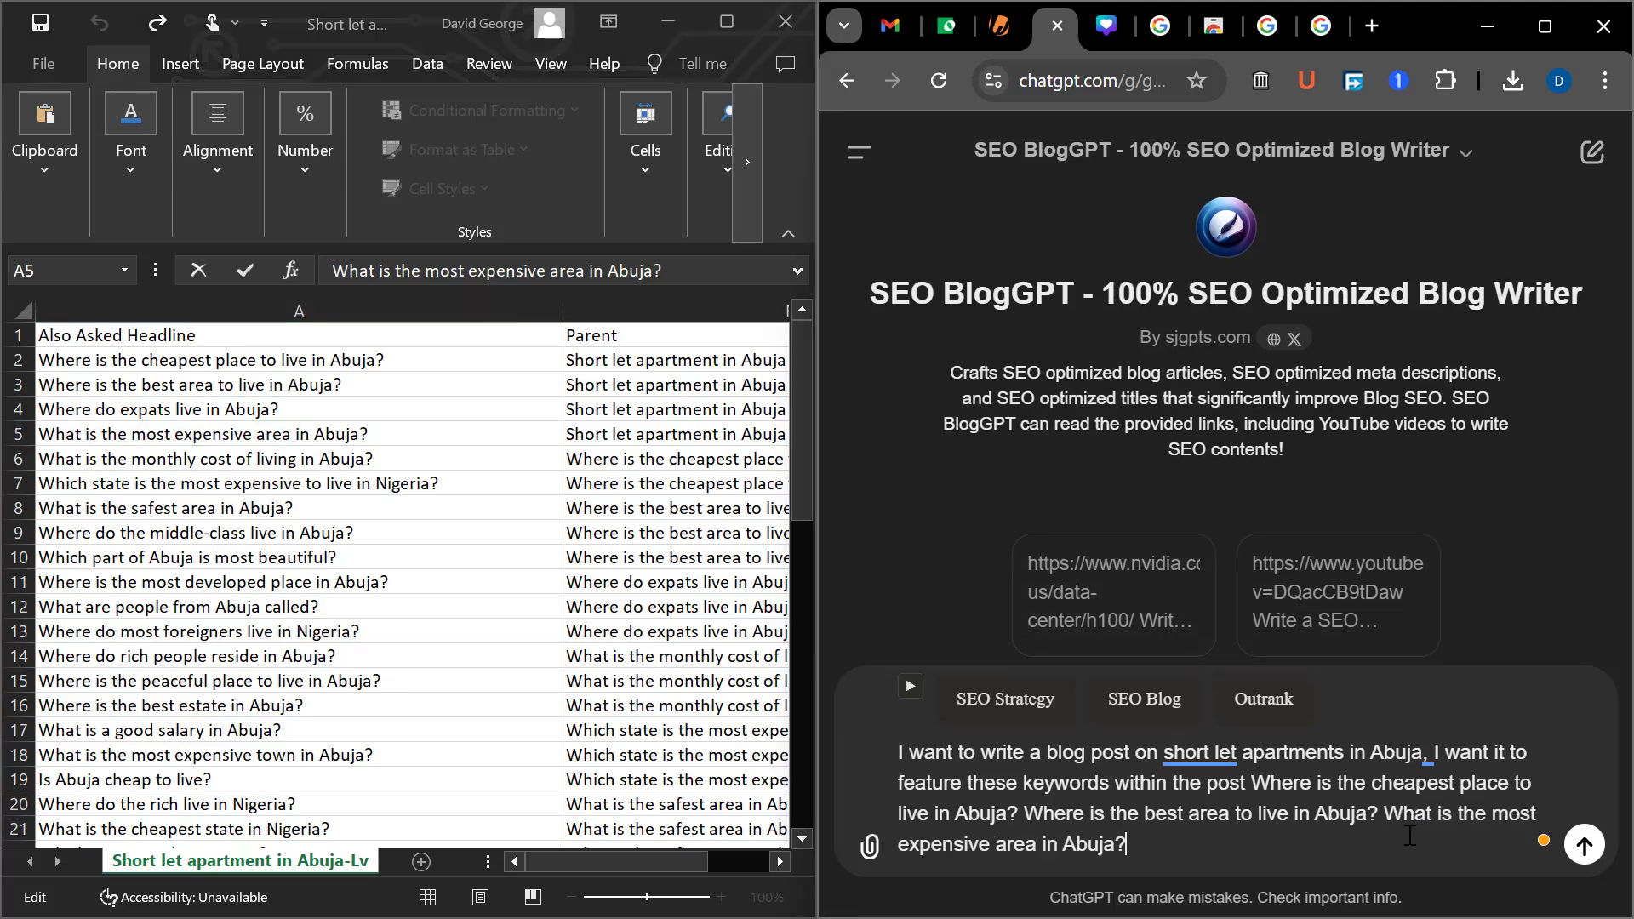
# Append cell A6's question "What is the monthly cost of living in Abuja?" to the prompt and apply the suggested "short-let" and punctuation corrections
pyautogui.click(223, 492)
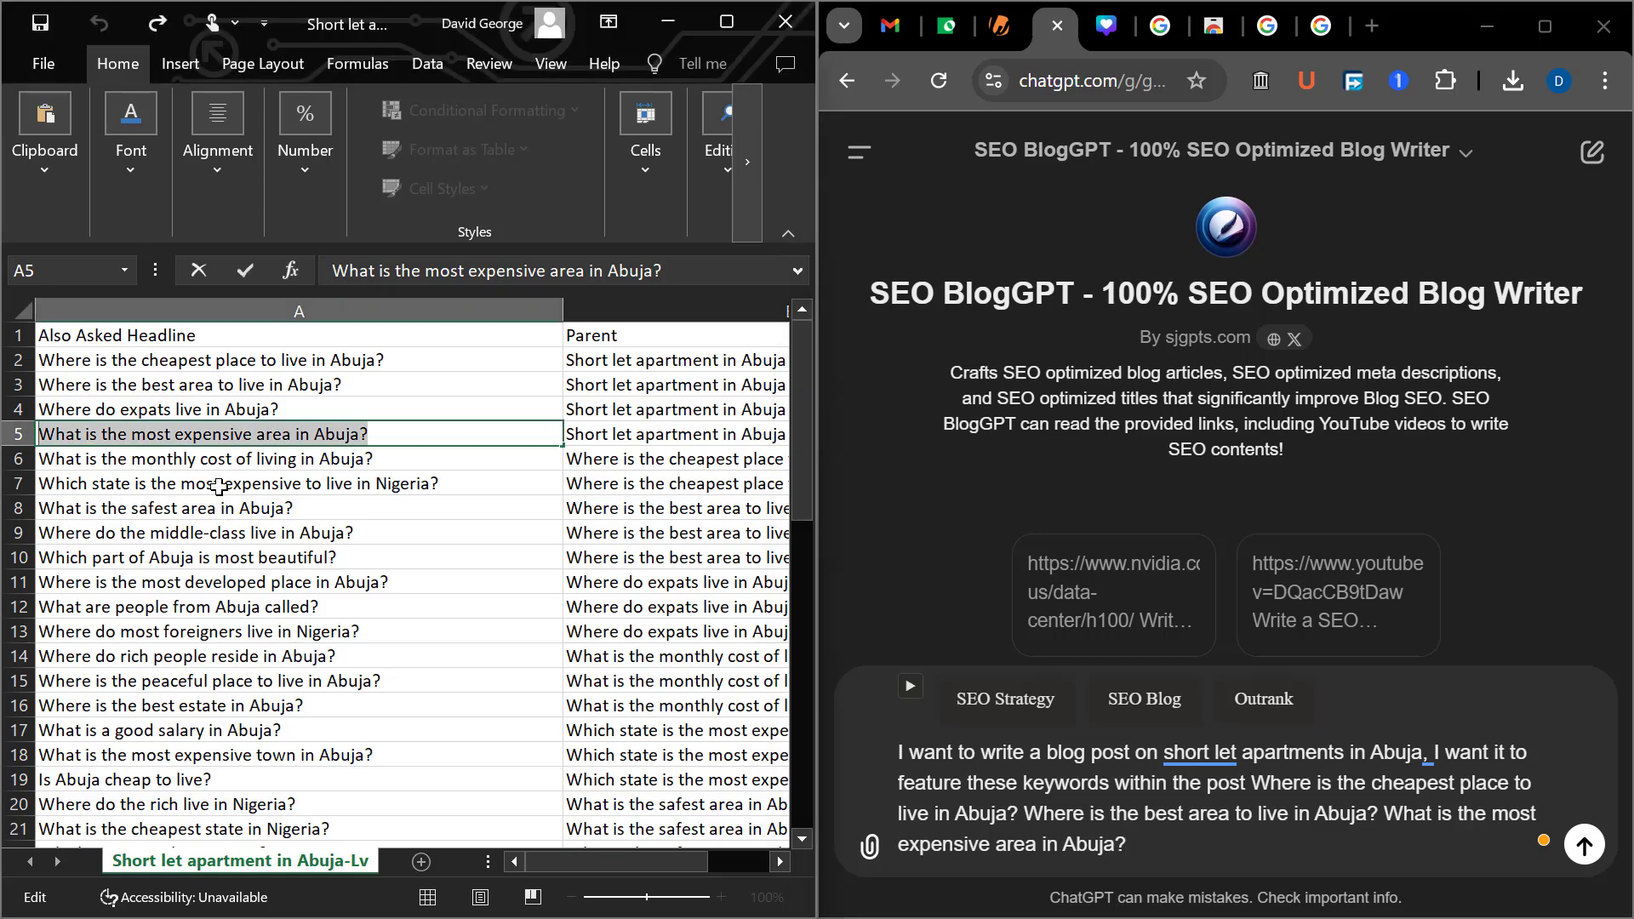
pyautogui.click(274, 468)
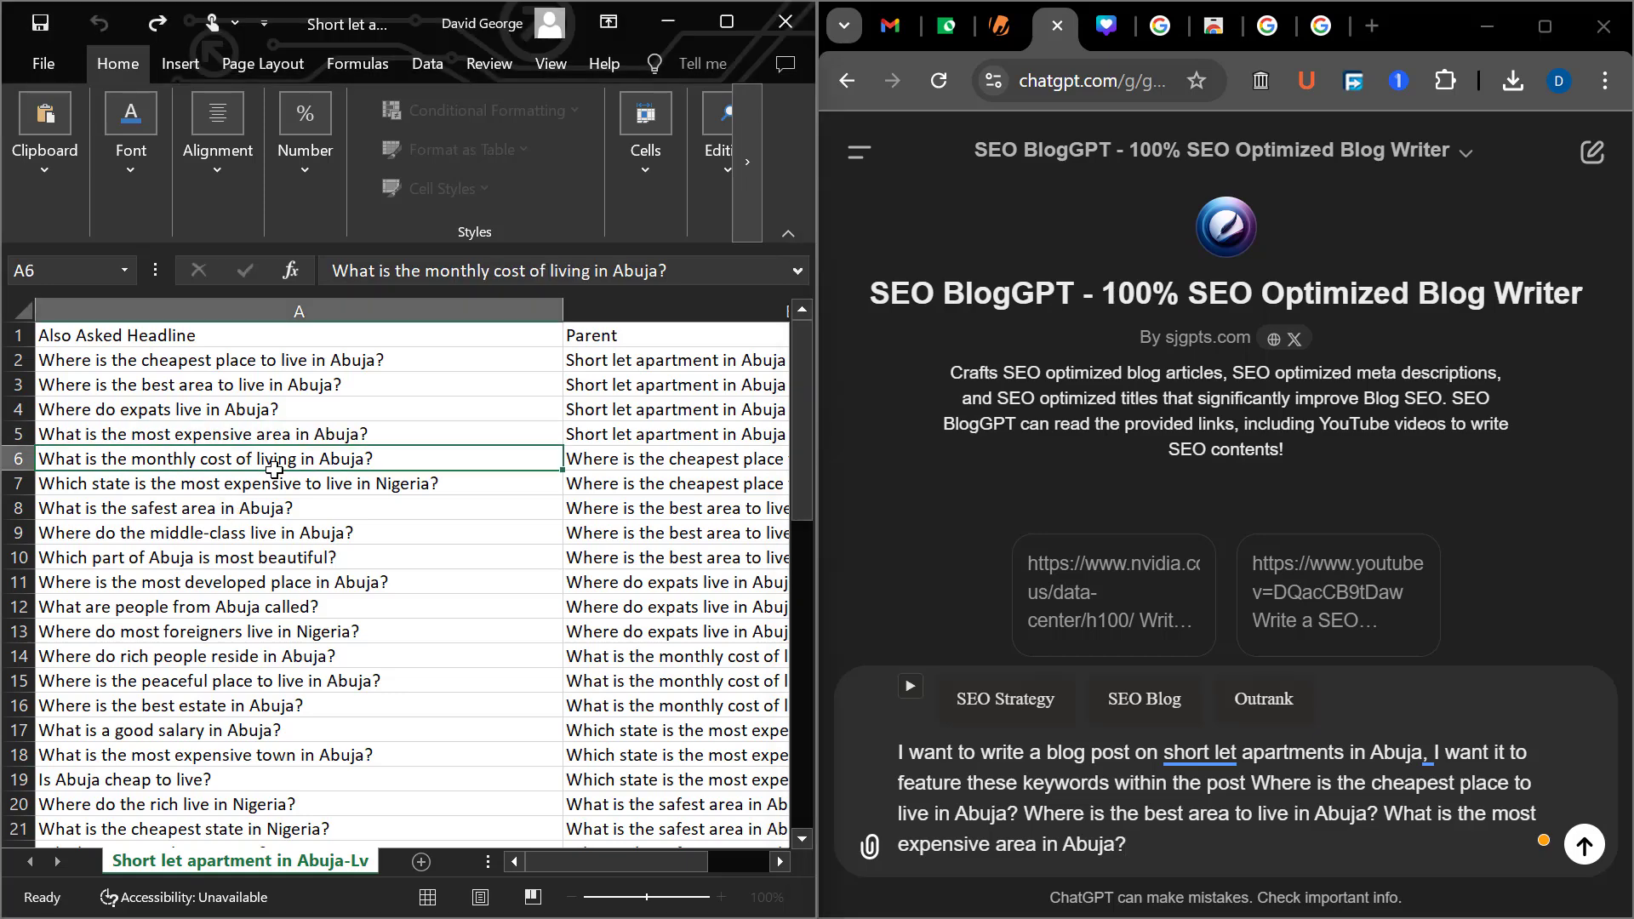
pyautogui.doubleClick(405, 462)
pyautogui.moveTo(405, 463); pyautogui.dragTo(8, 468)
pyautogui.hotkey('ctrl', 'c')
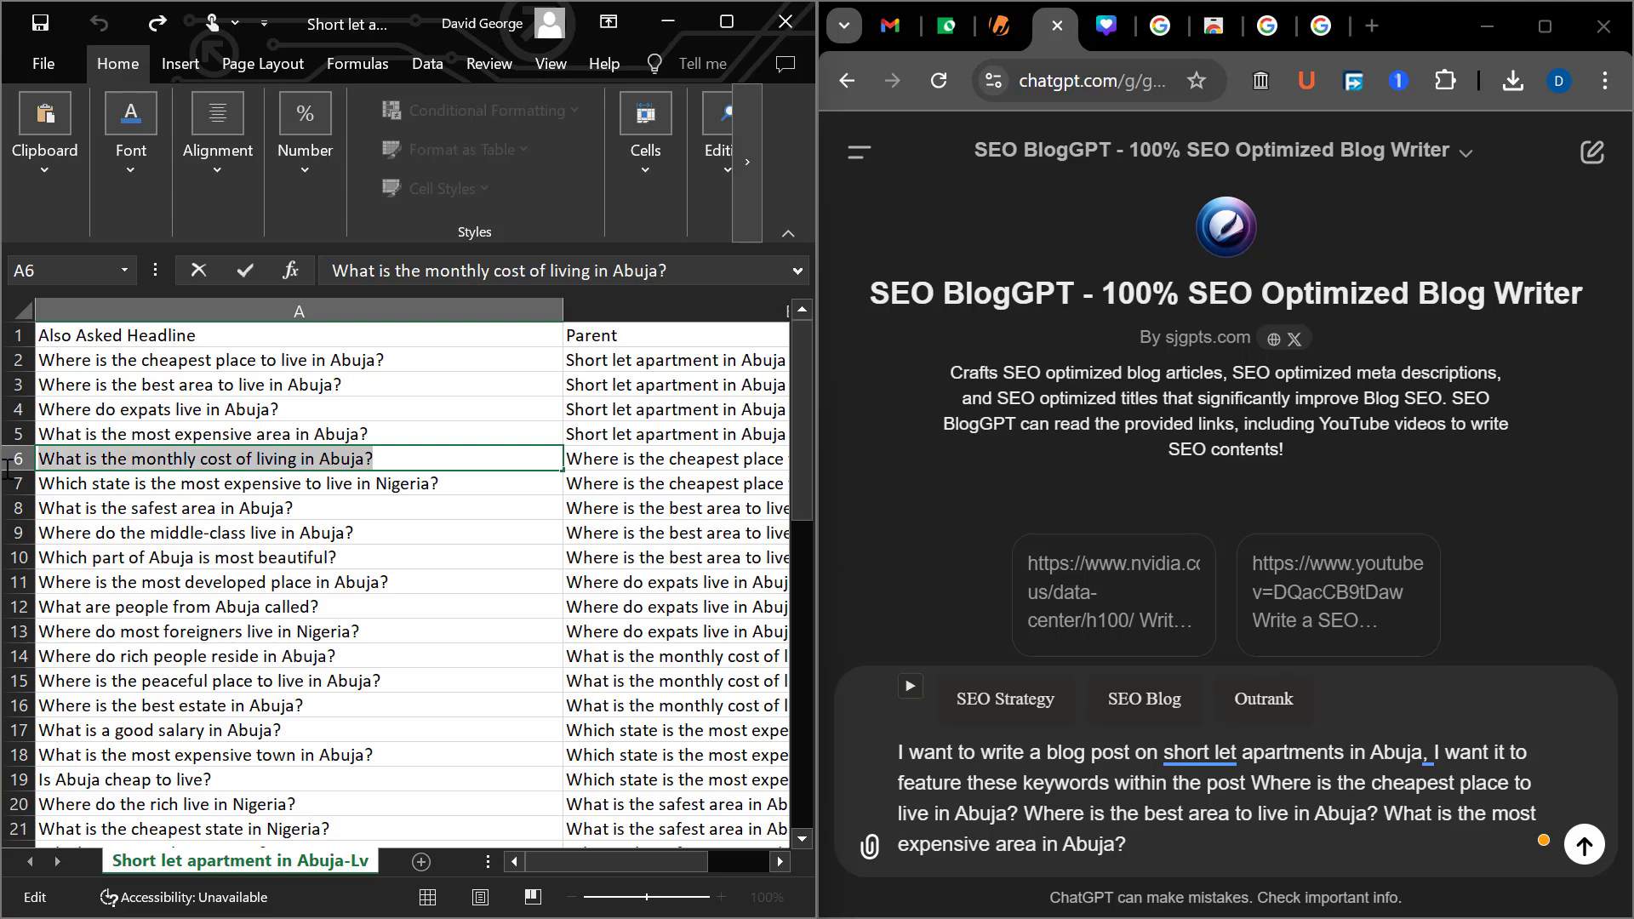
pyautogui.click(1178, 854)
pyautogui.hotkey('ctrl', 'v')
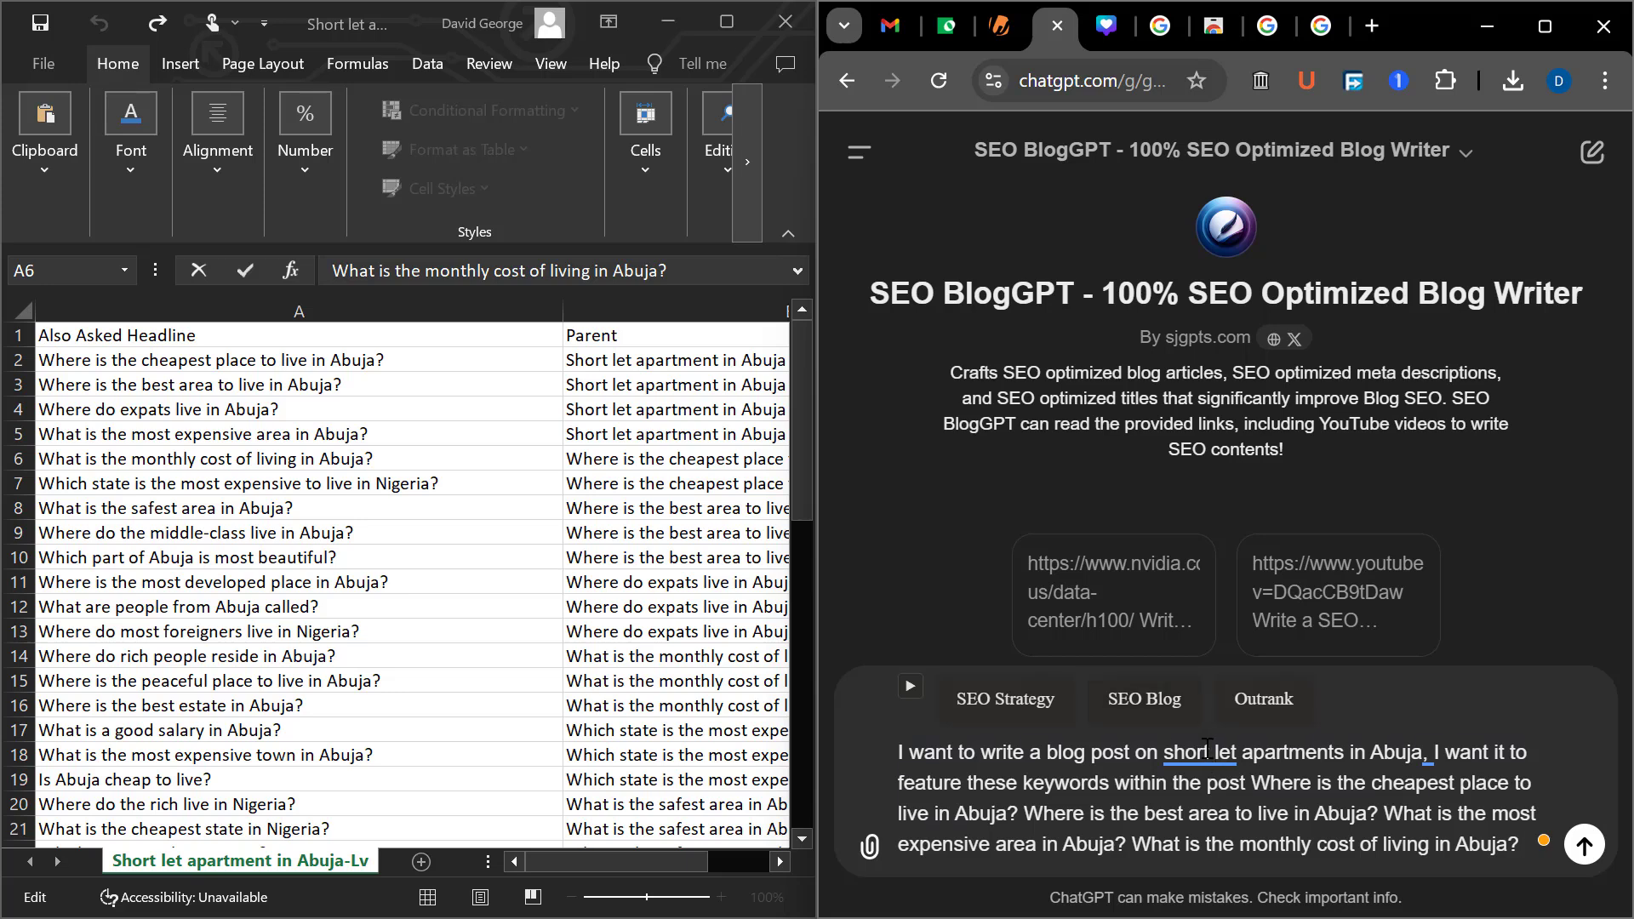
pyautogui.moveTo(1225, 756)
pyautogui.click(1343, 590)
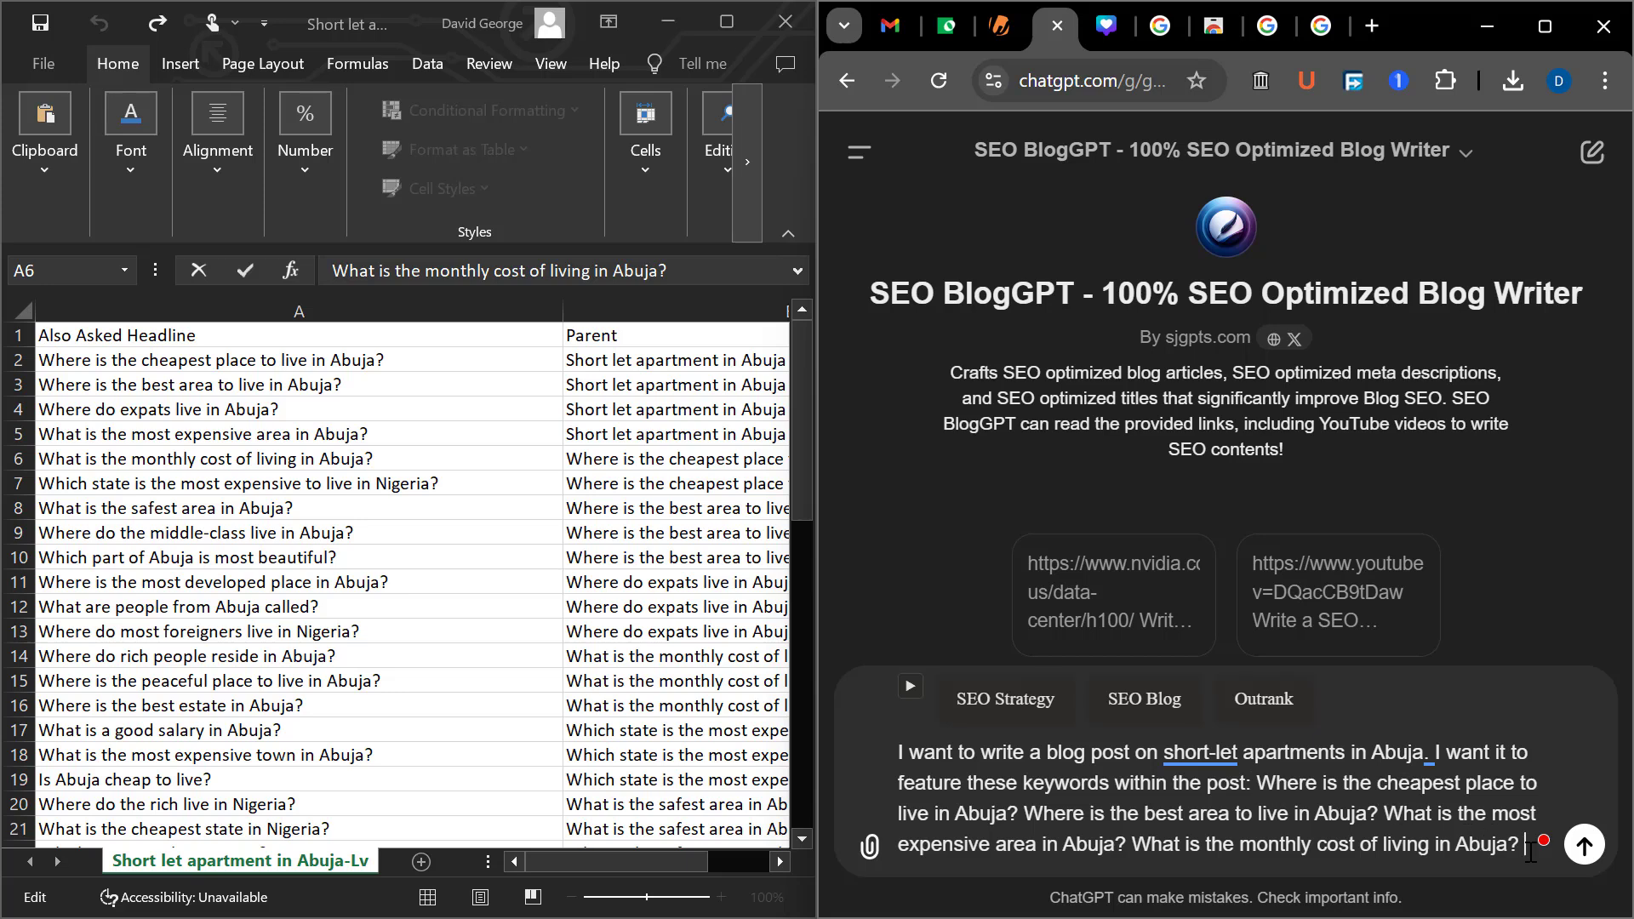
# Extend the prompt after the monthly cost of living question with "I want you to use the google EEAT standard"
pyautogui.write('to')
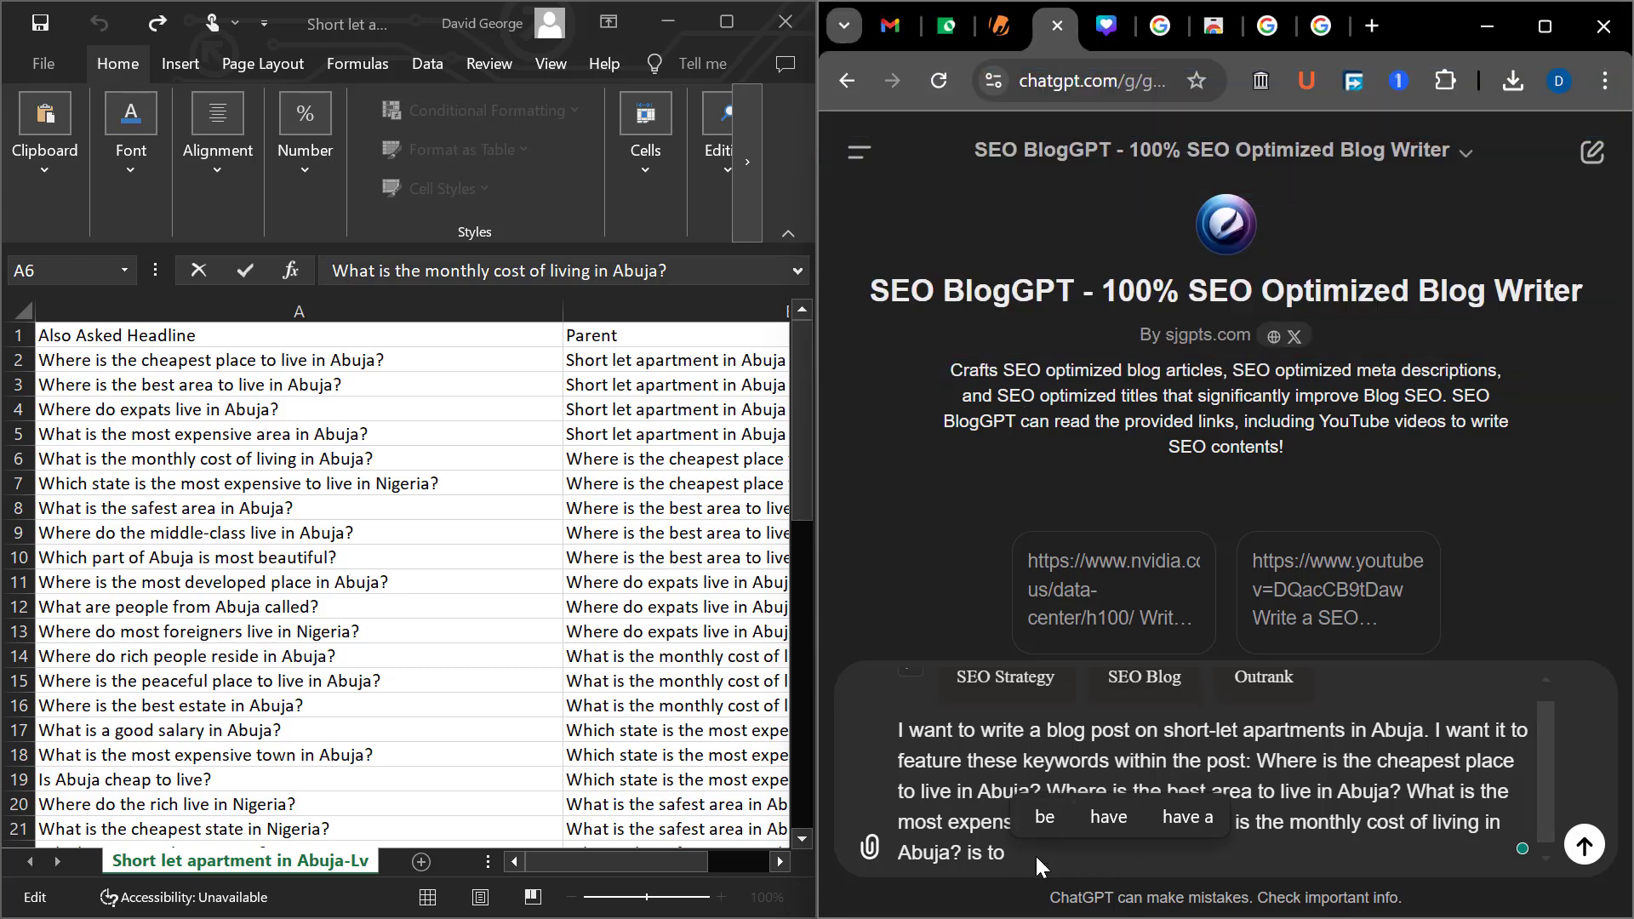
pyautogui.press('BackSpace')
pyautogui.press('BackSpace')
pyautogui.press('BackSpace')
pyautogui.press('BackSpace')
pyautogui.press('BackSpace')
pyautogui.press('BackSpace')
pyautogui.write('I want ')
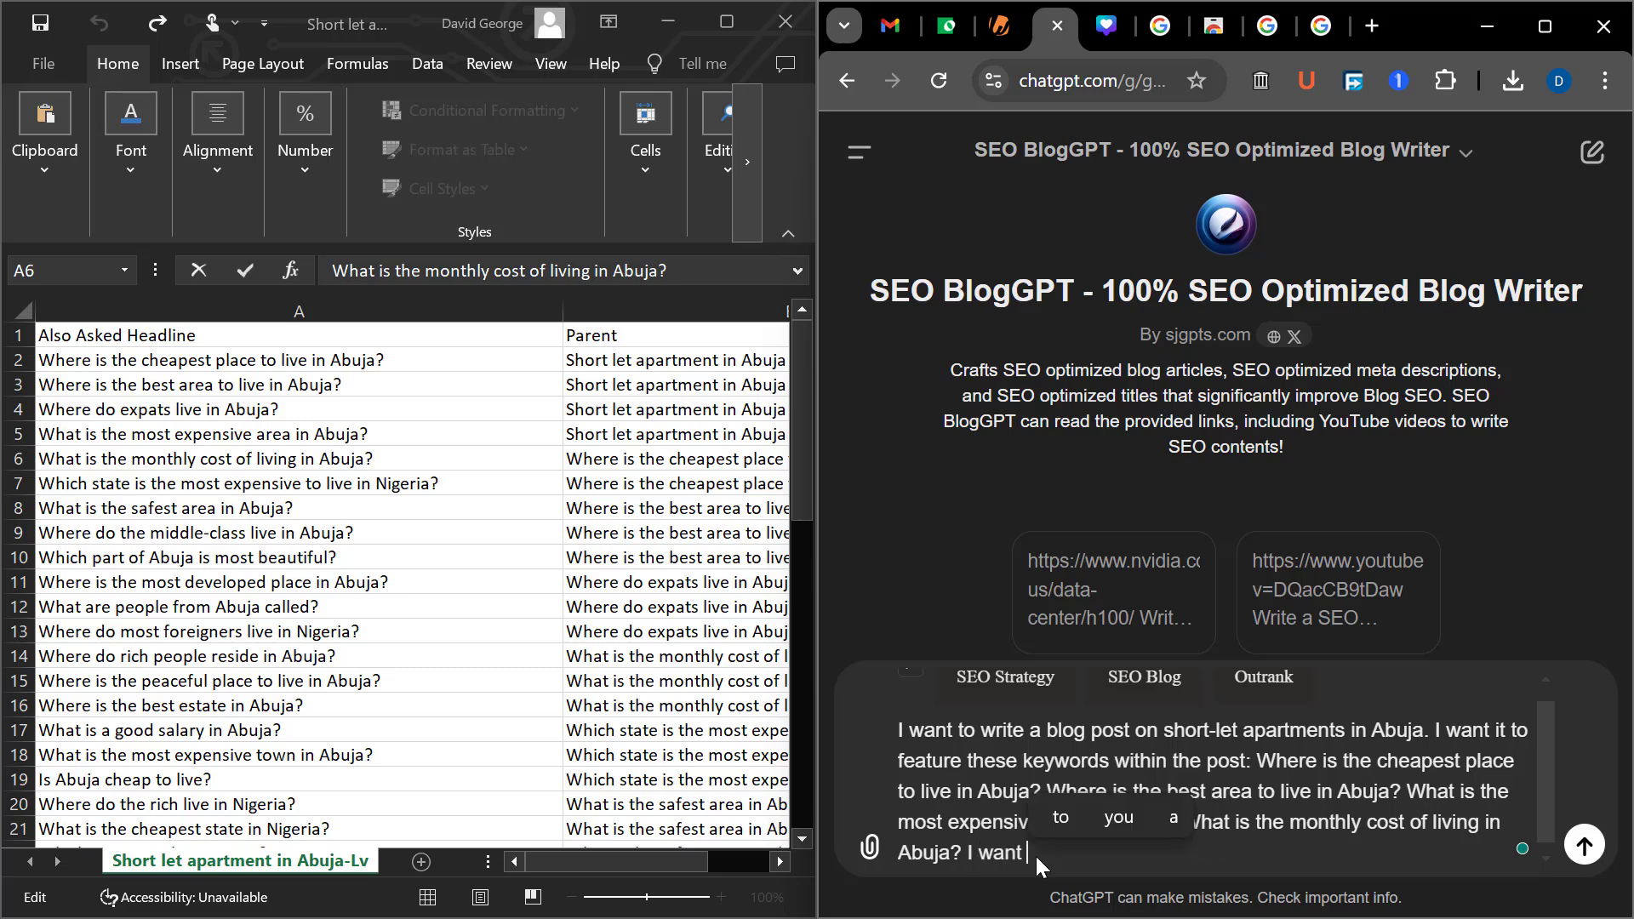
pyautogui.write('you to use ')
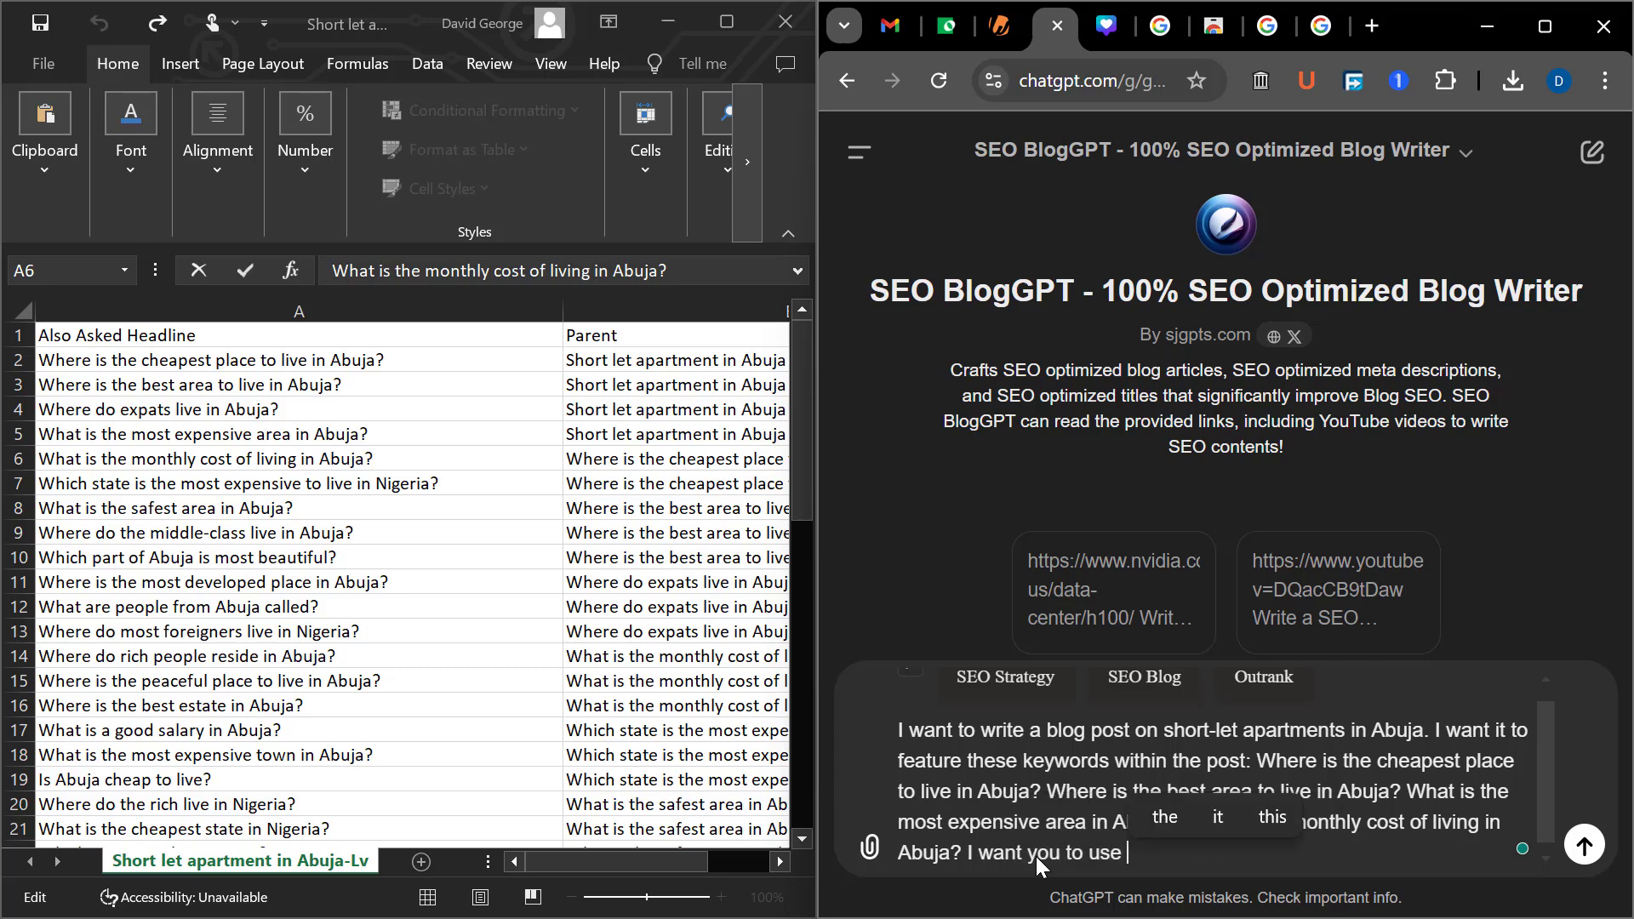
pyautogui.write('the google ')
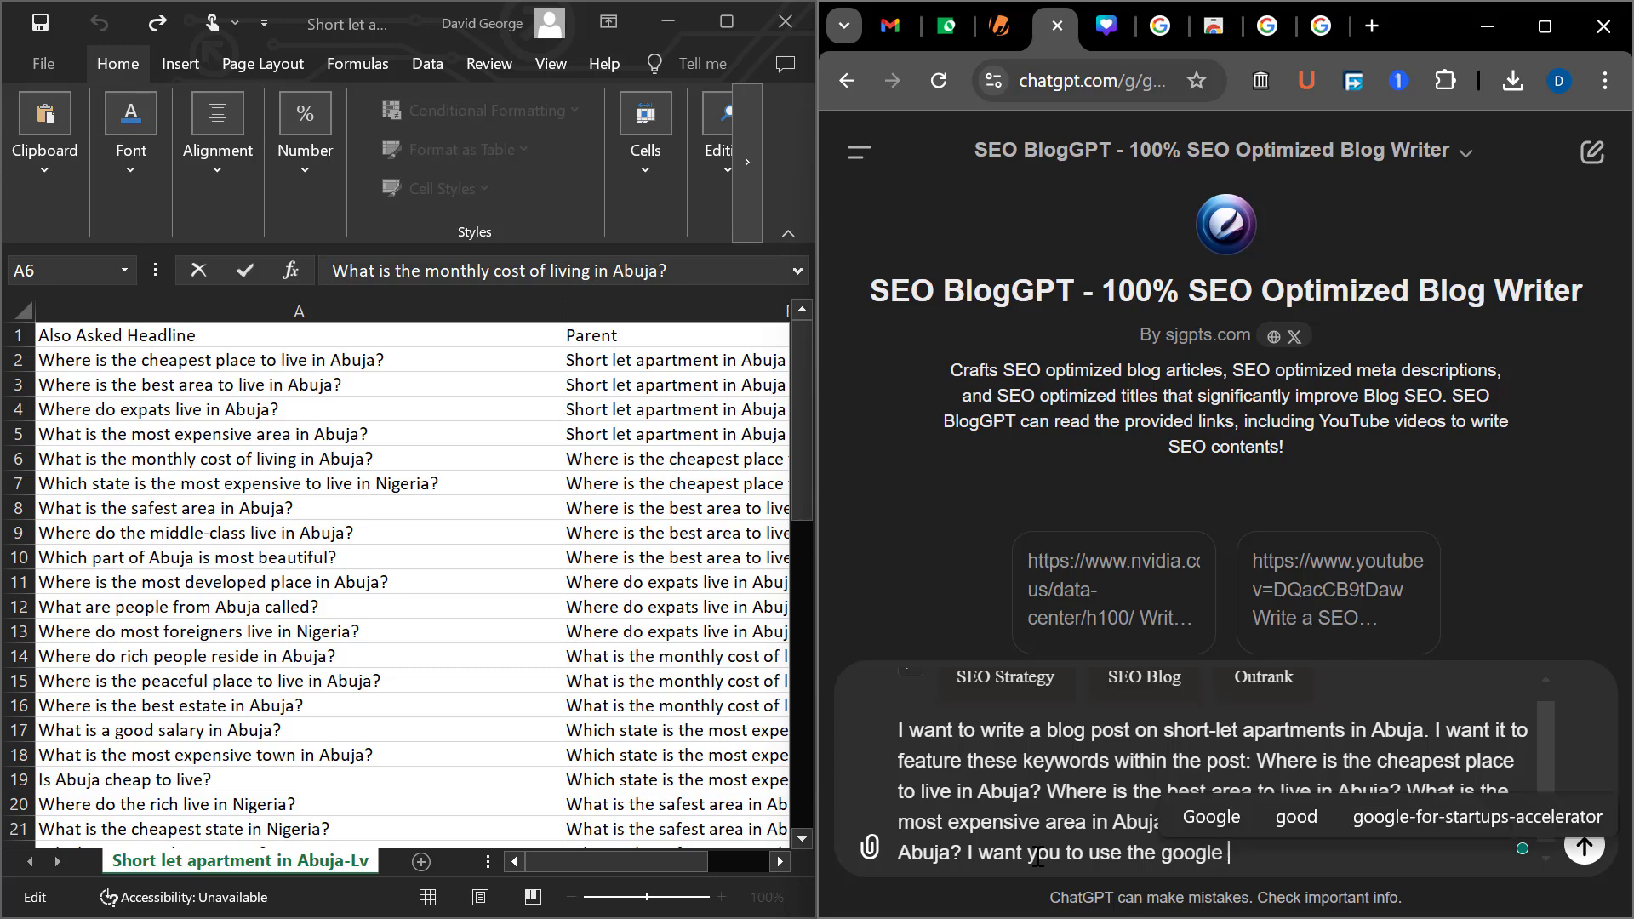
pyautogui.write('EEAT ')
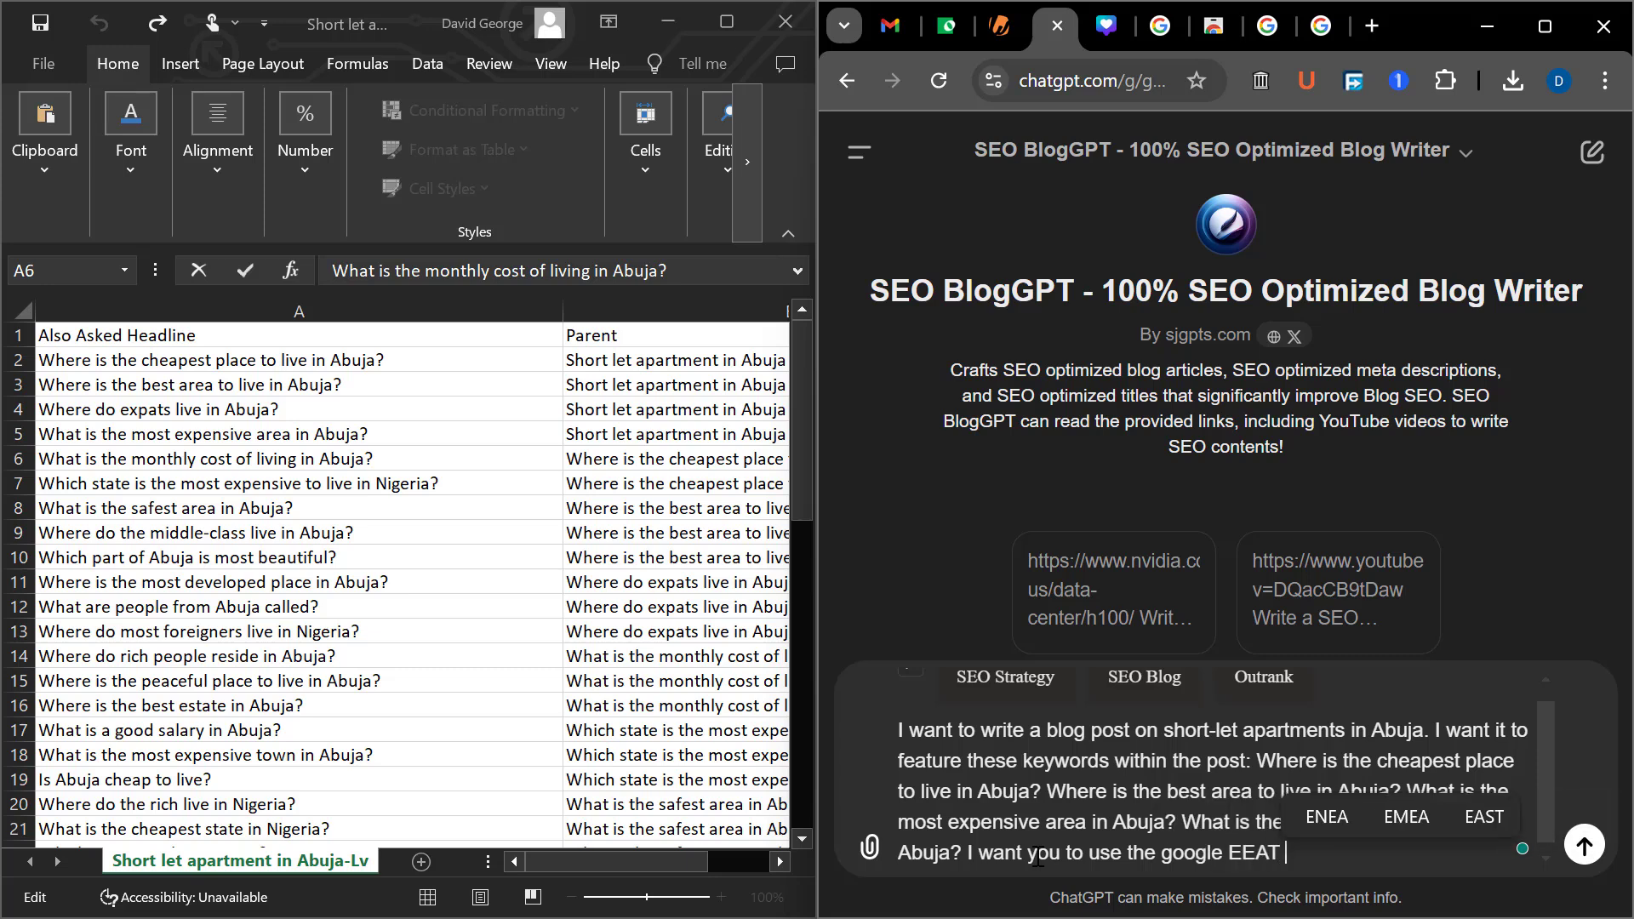
pyautogui.write('standar')
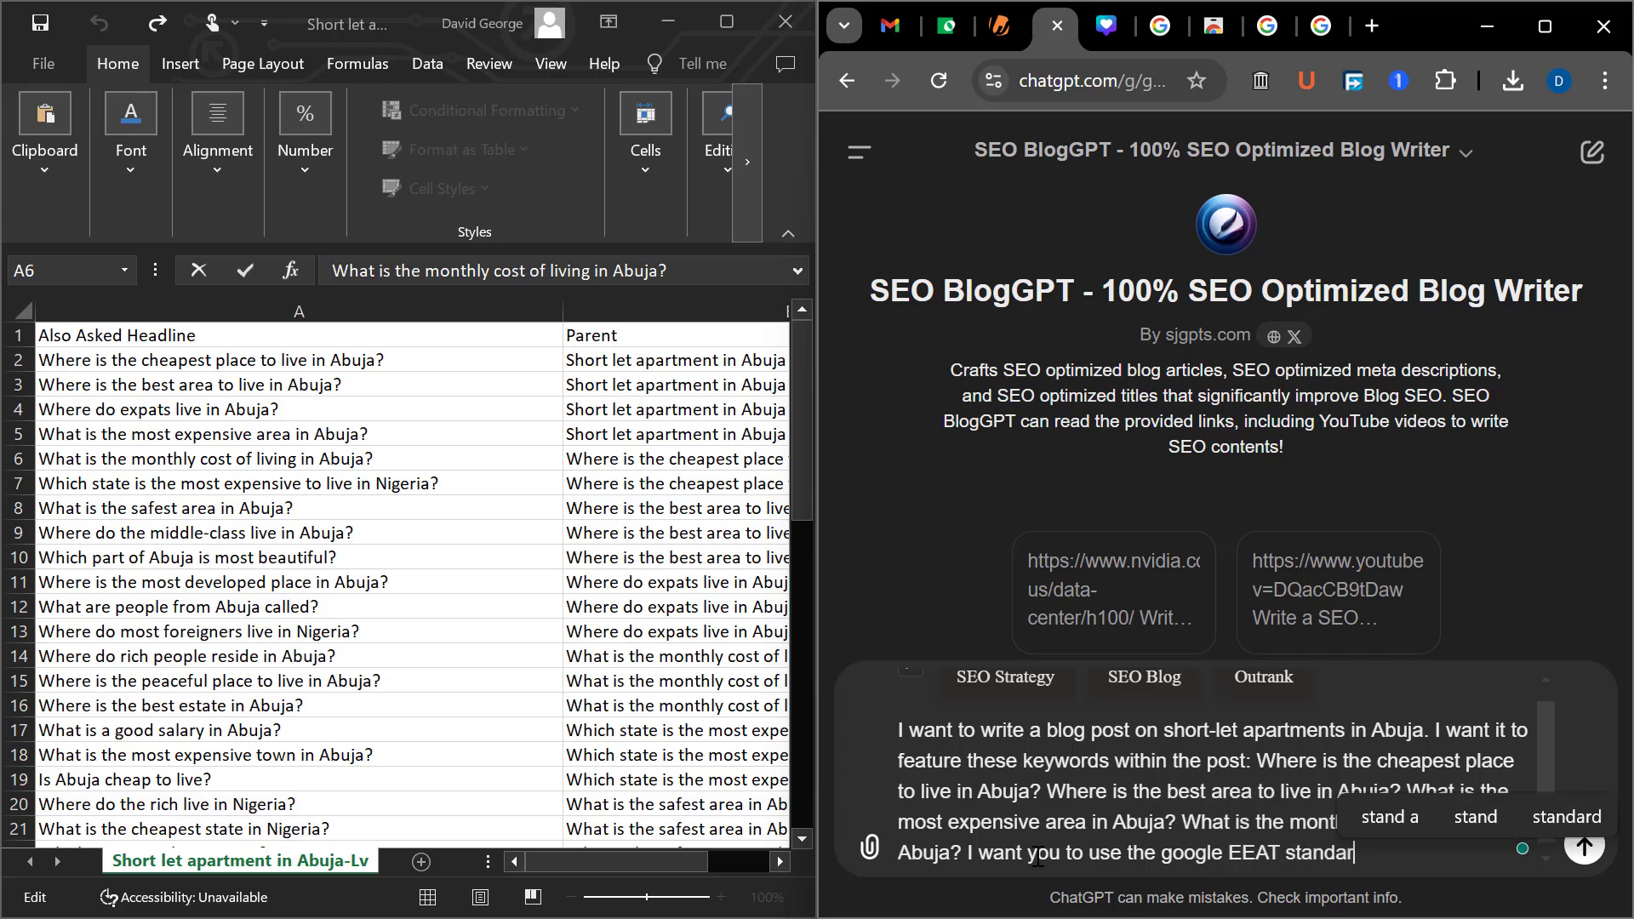
pyautogui.write('d t')
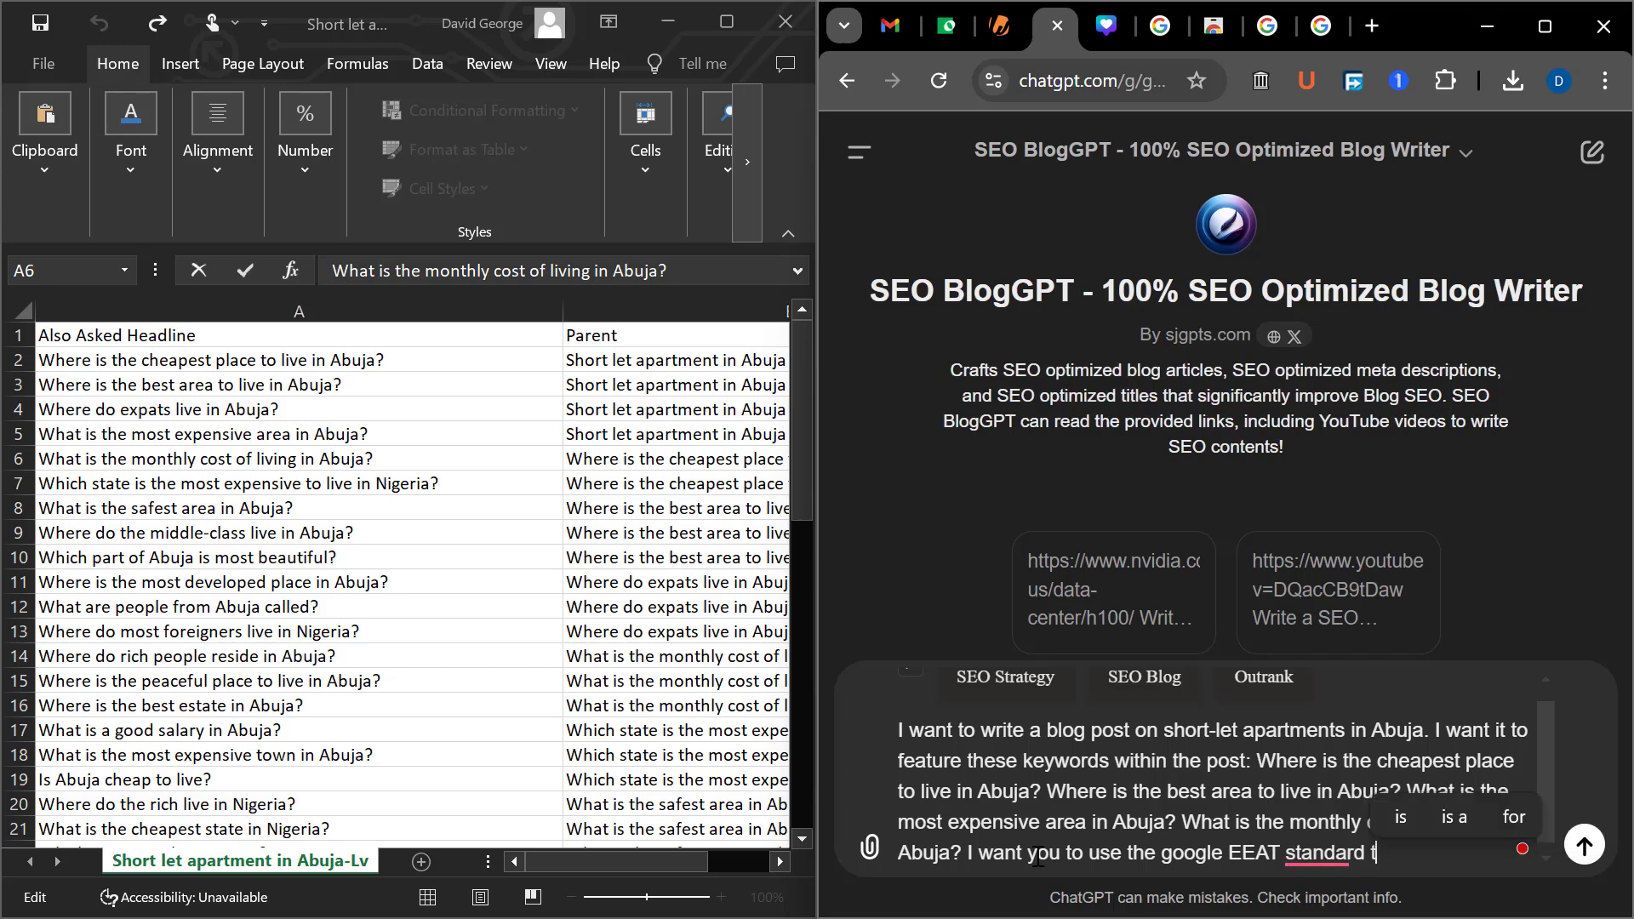
pyautogui.write('hereby ')
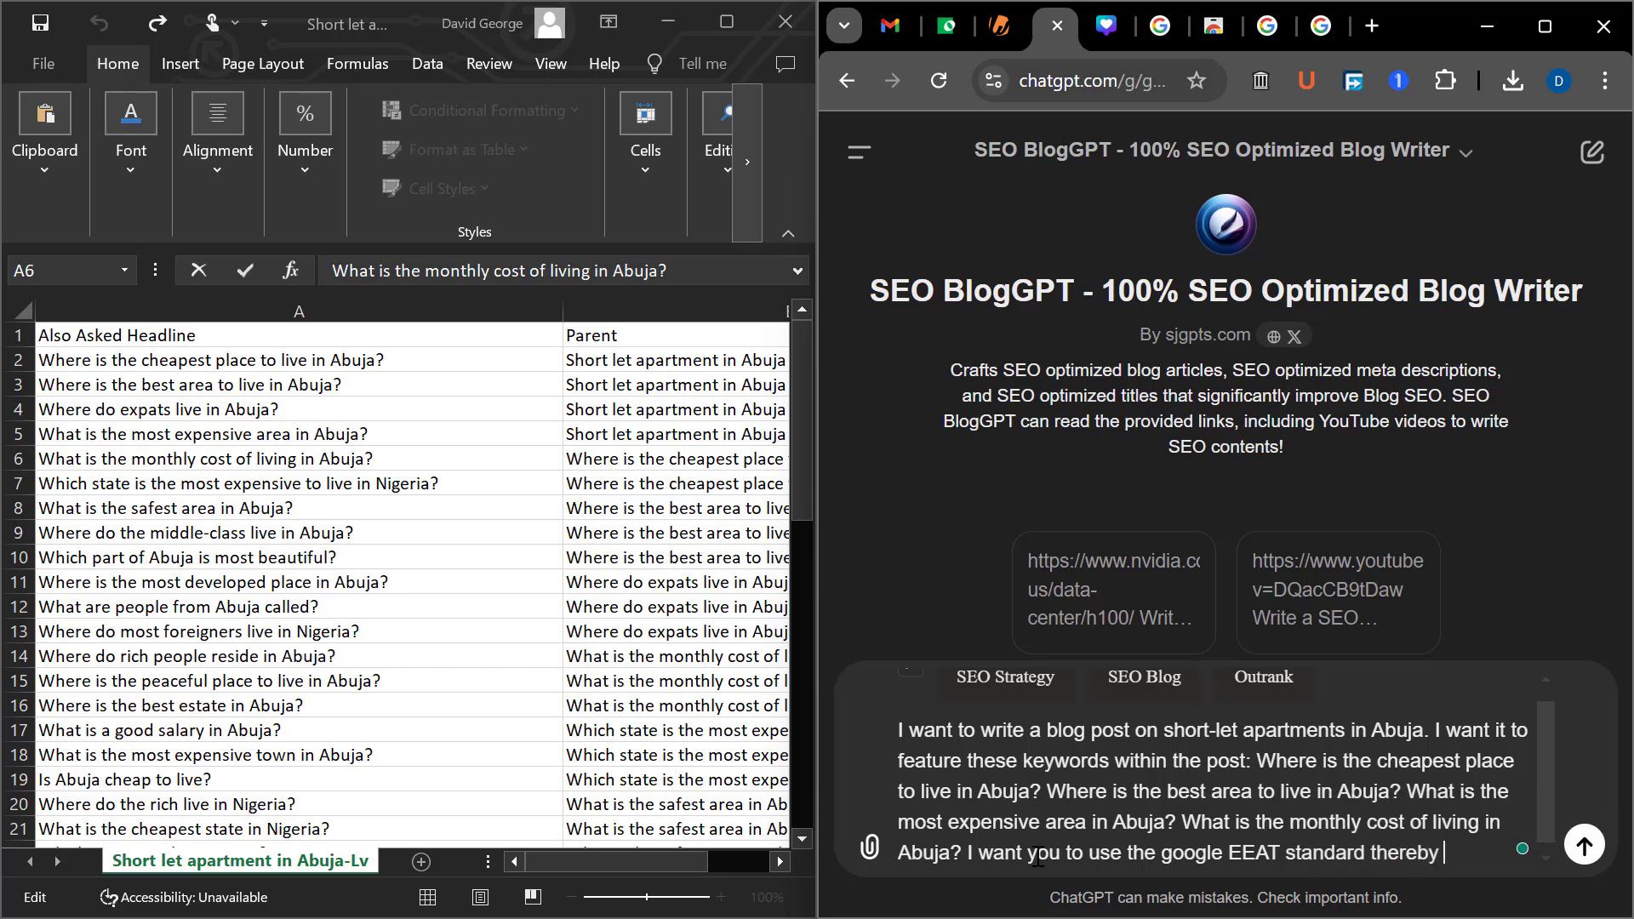
pyautogui.write('ne')
# Continue the EEAT sentence in the prompt with "thereby meeting the users search intent"
pyautogui.write('eting the user')
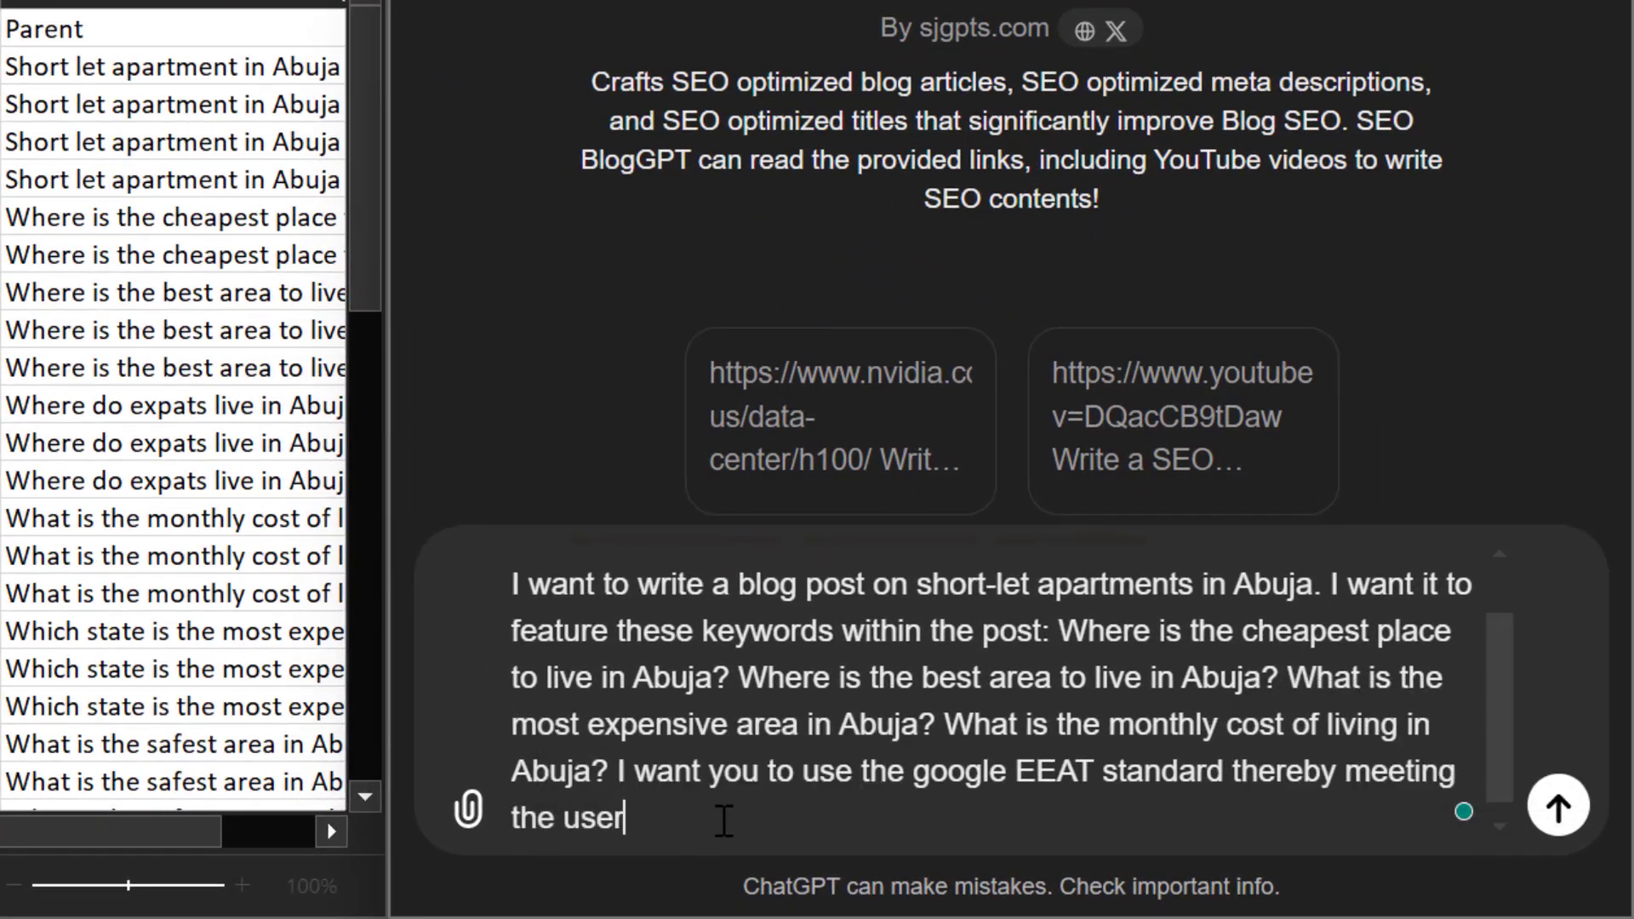
pyautogui.write('s sear')
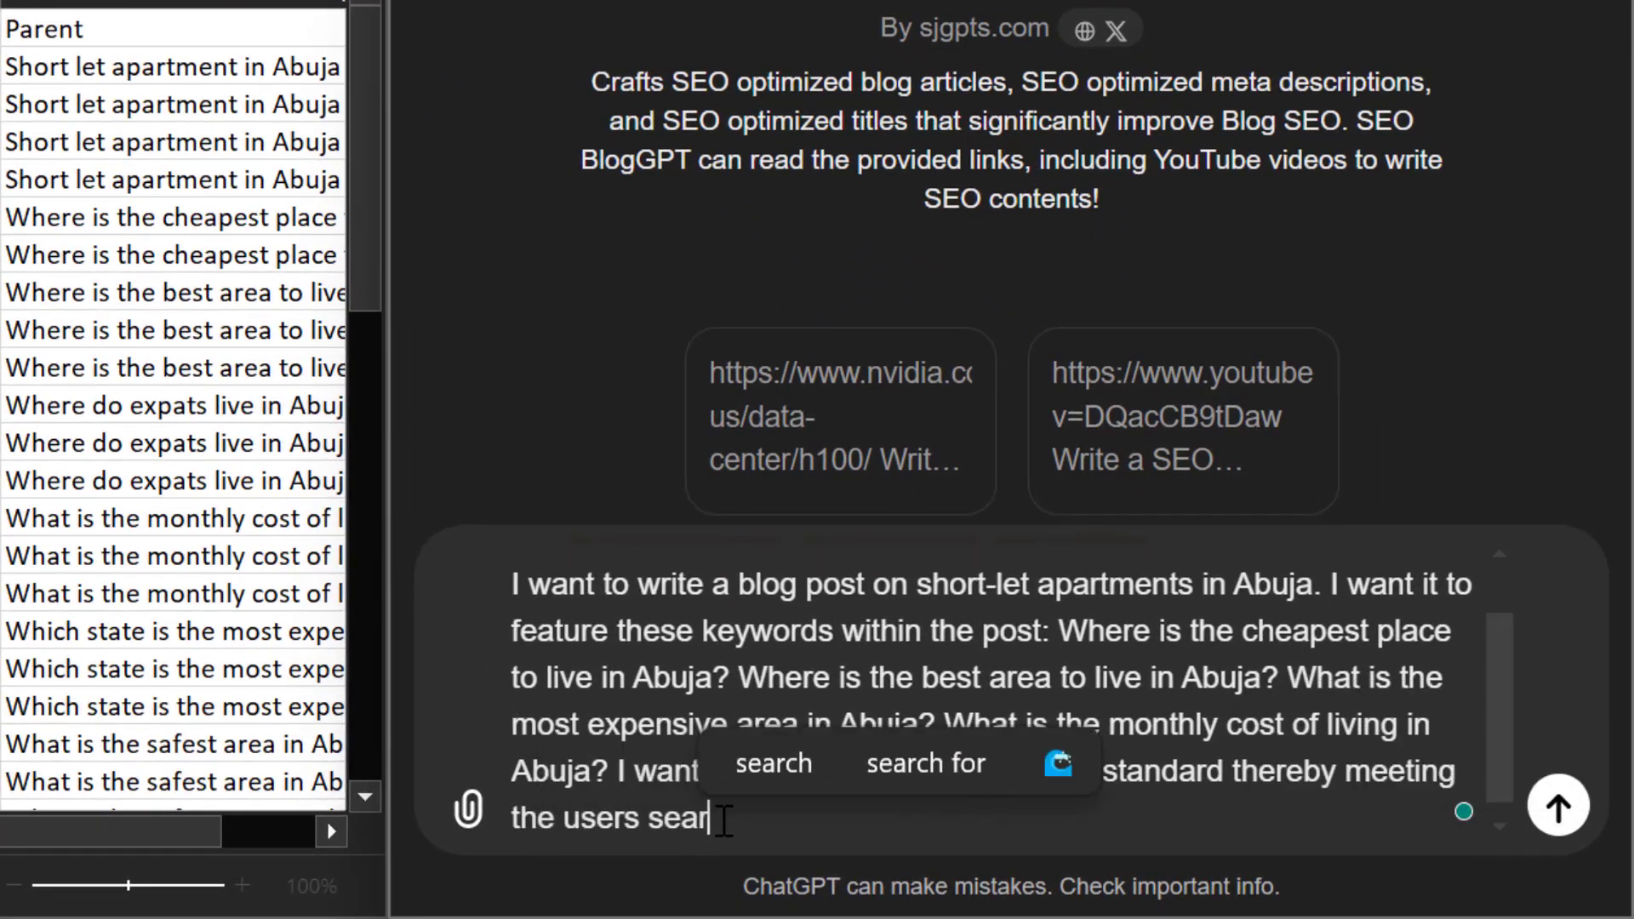
pyautogui.write('ch intent')
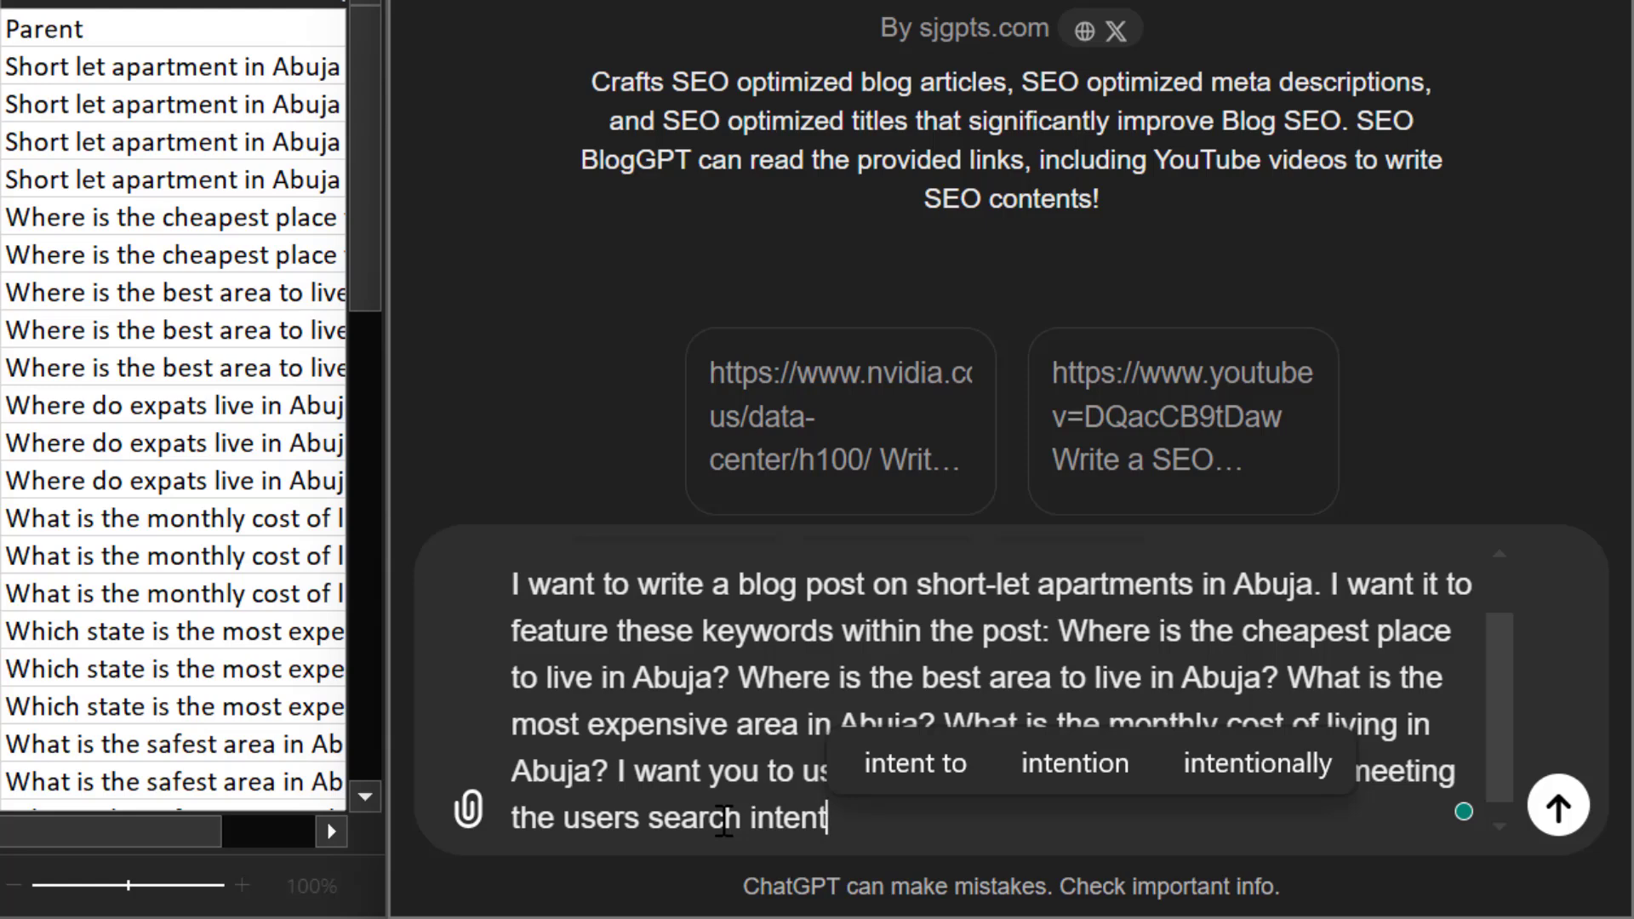
# Add the instruction "make this article or post well structured" to the end of the prompt
pyautogui.write('make ')
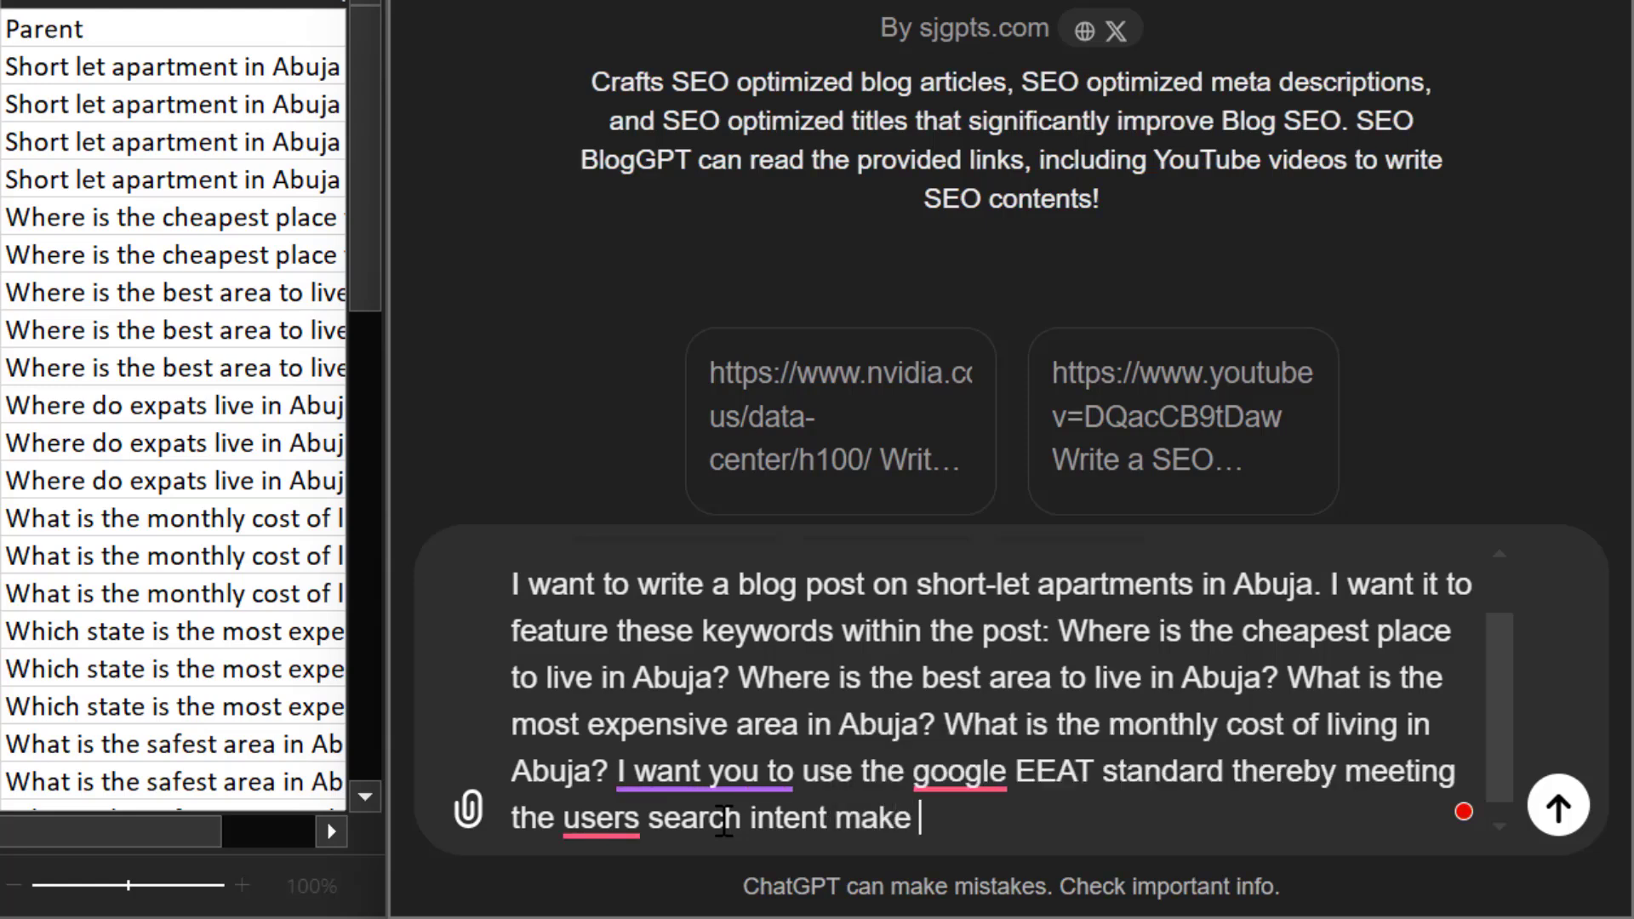
pyautogui.write('this a')
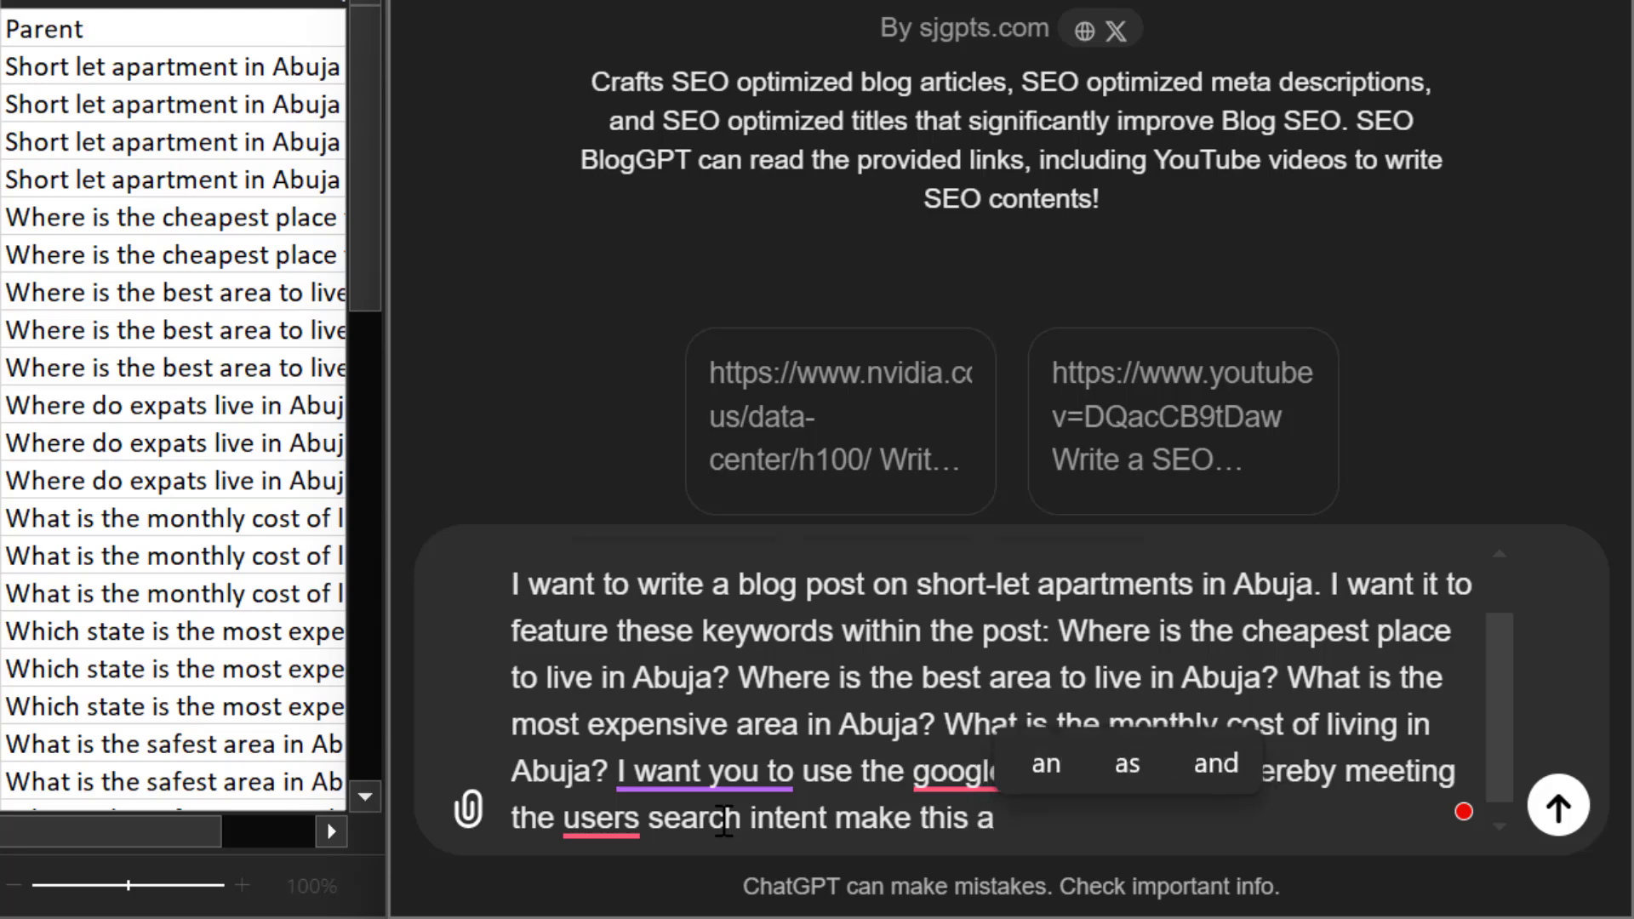
pyautogui.write('rticle o')
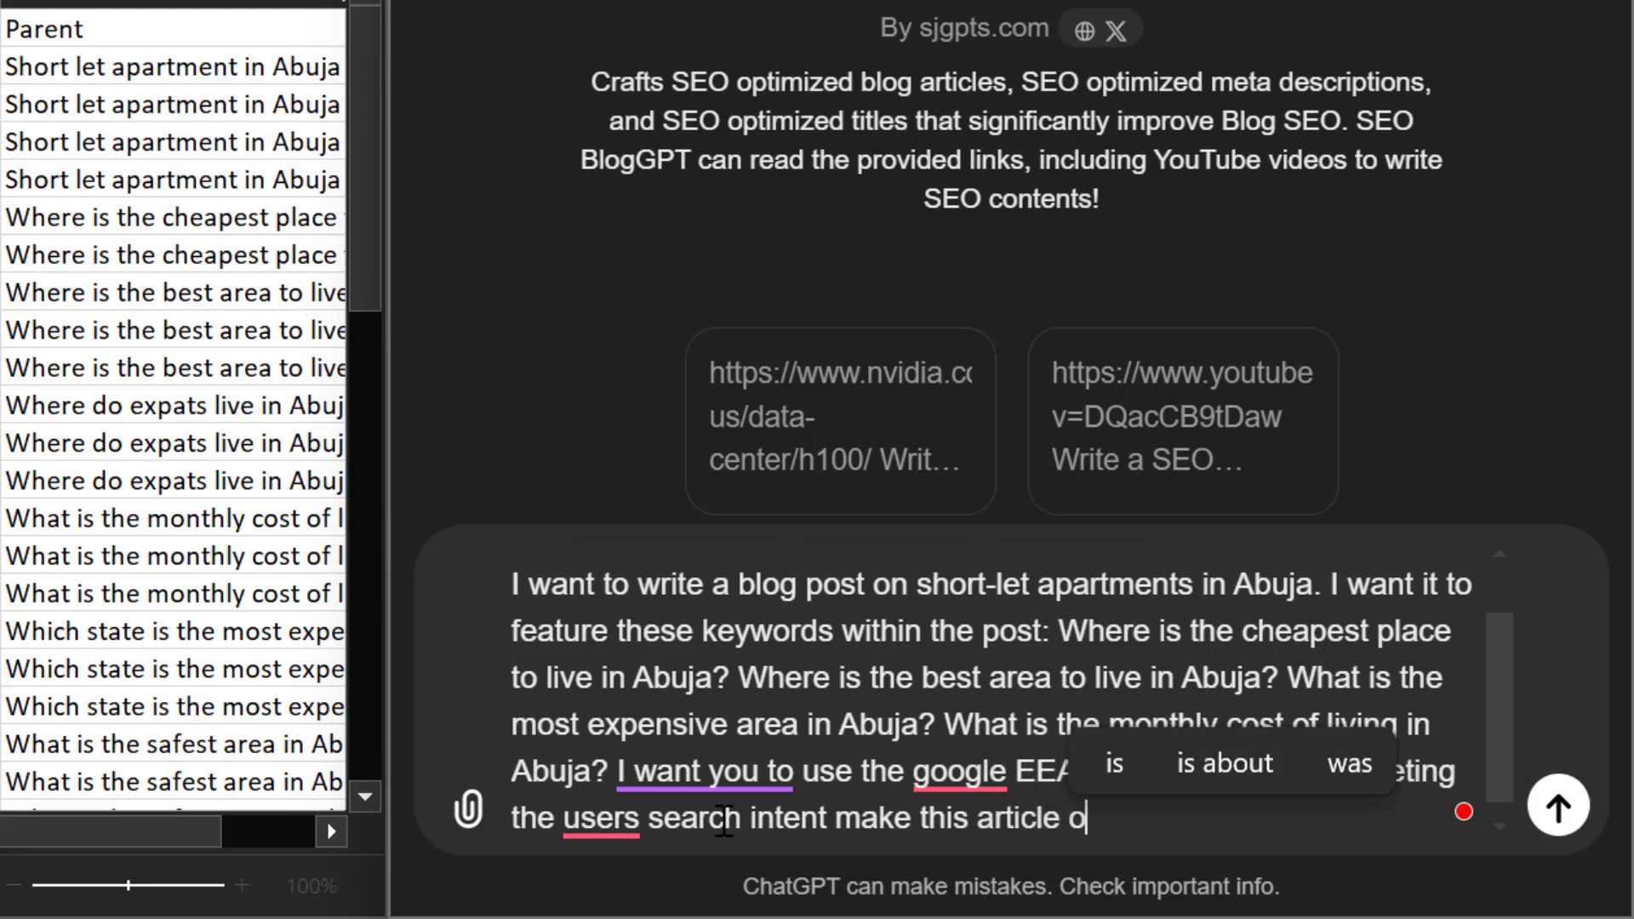
pyautogui.write('r post we')
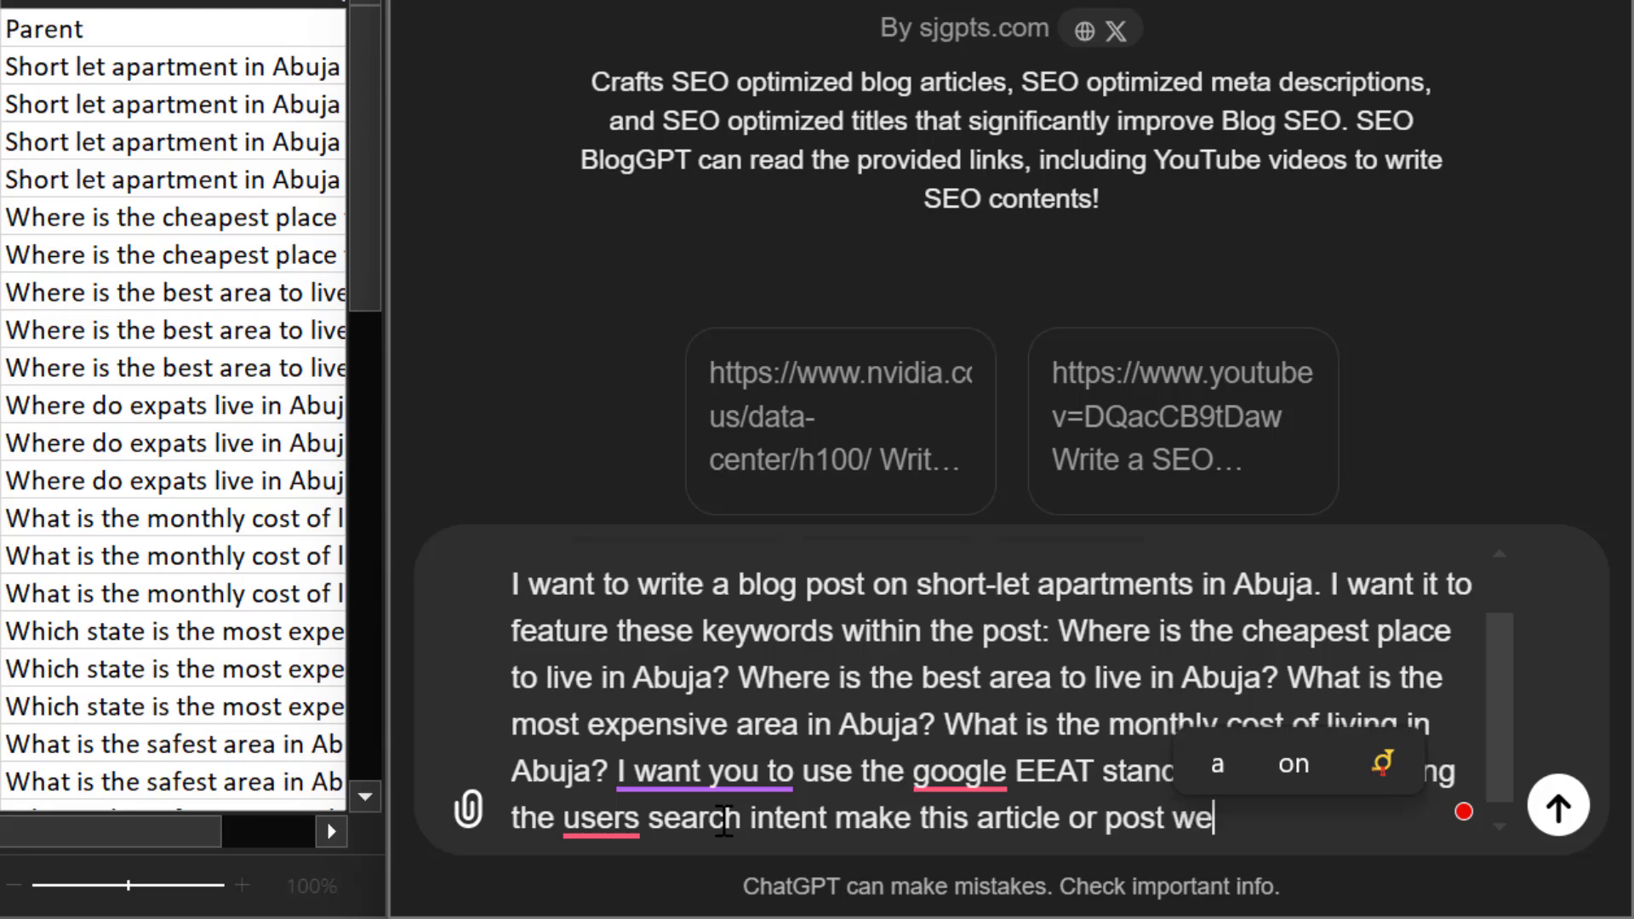
pyautogui.write('lle')
pyautogui.press('BackSpace')
pyautogui.write('st')
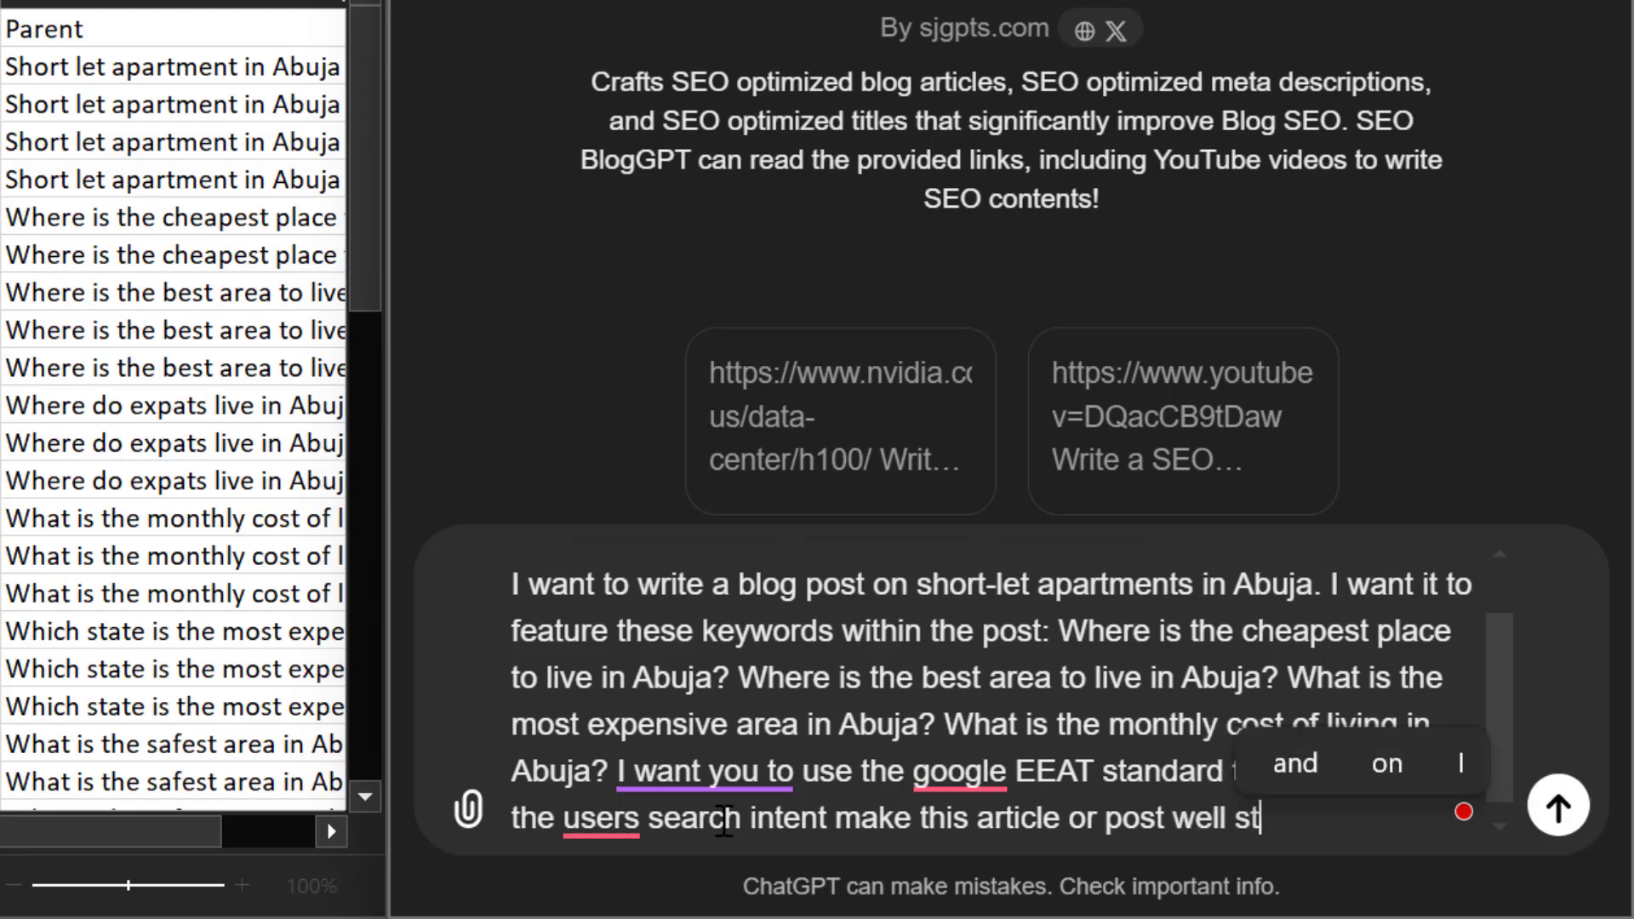
pyautogui.write('ruc')
pyautogui.write('tured')
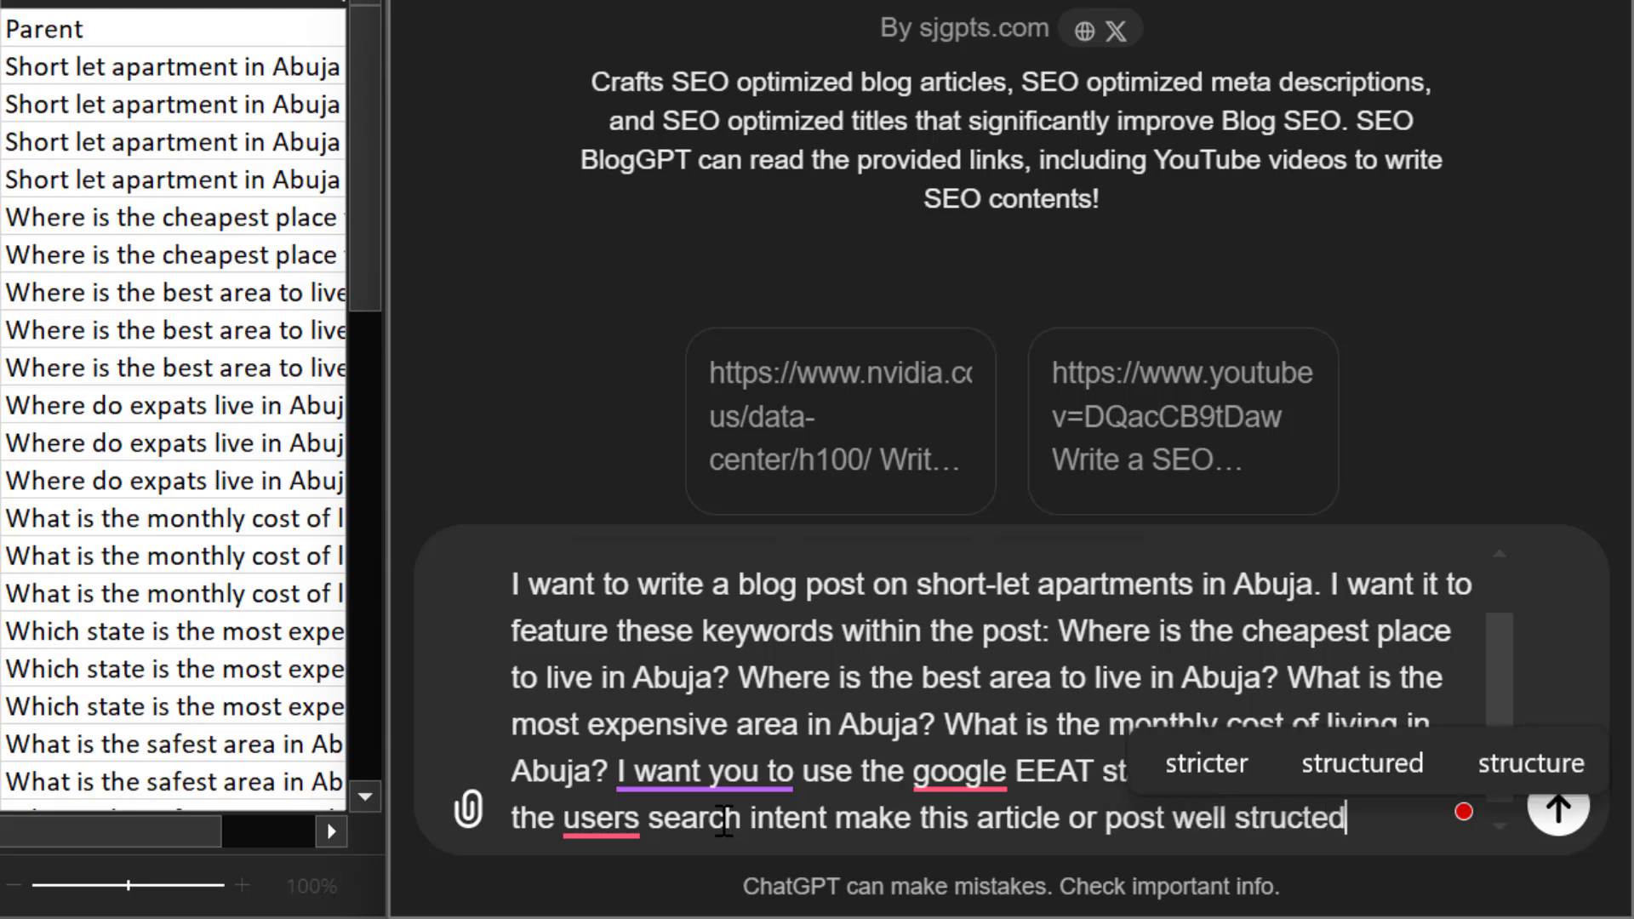
pyautogui.write(' and ')
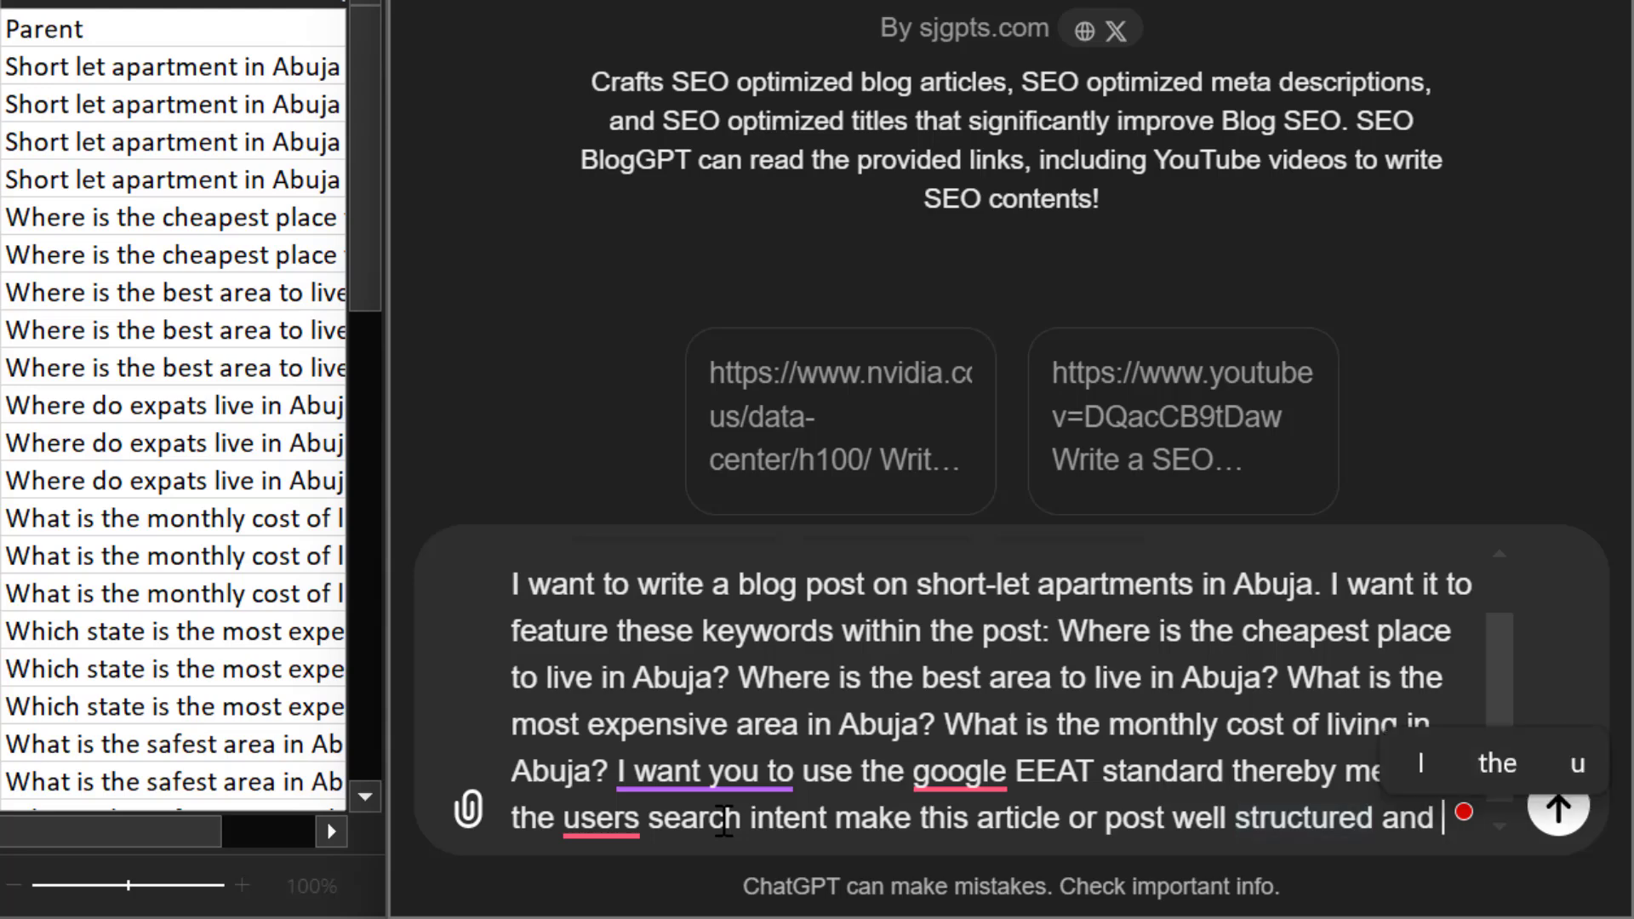
pyautogui.write('give ')
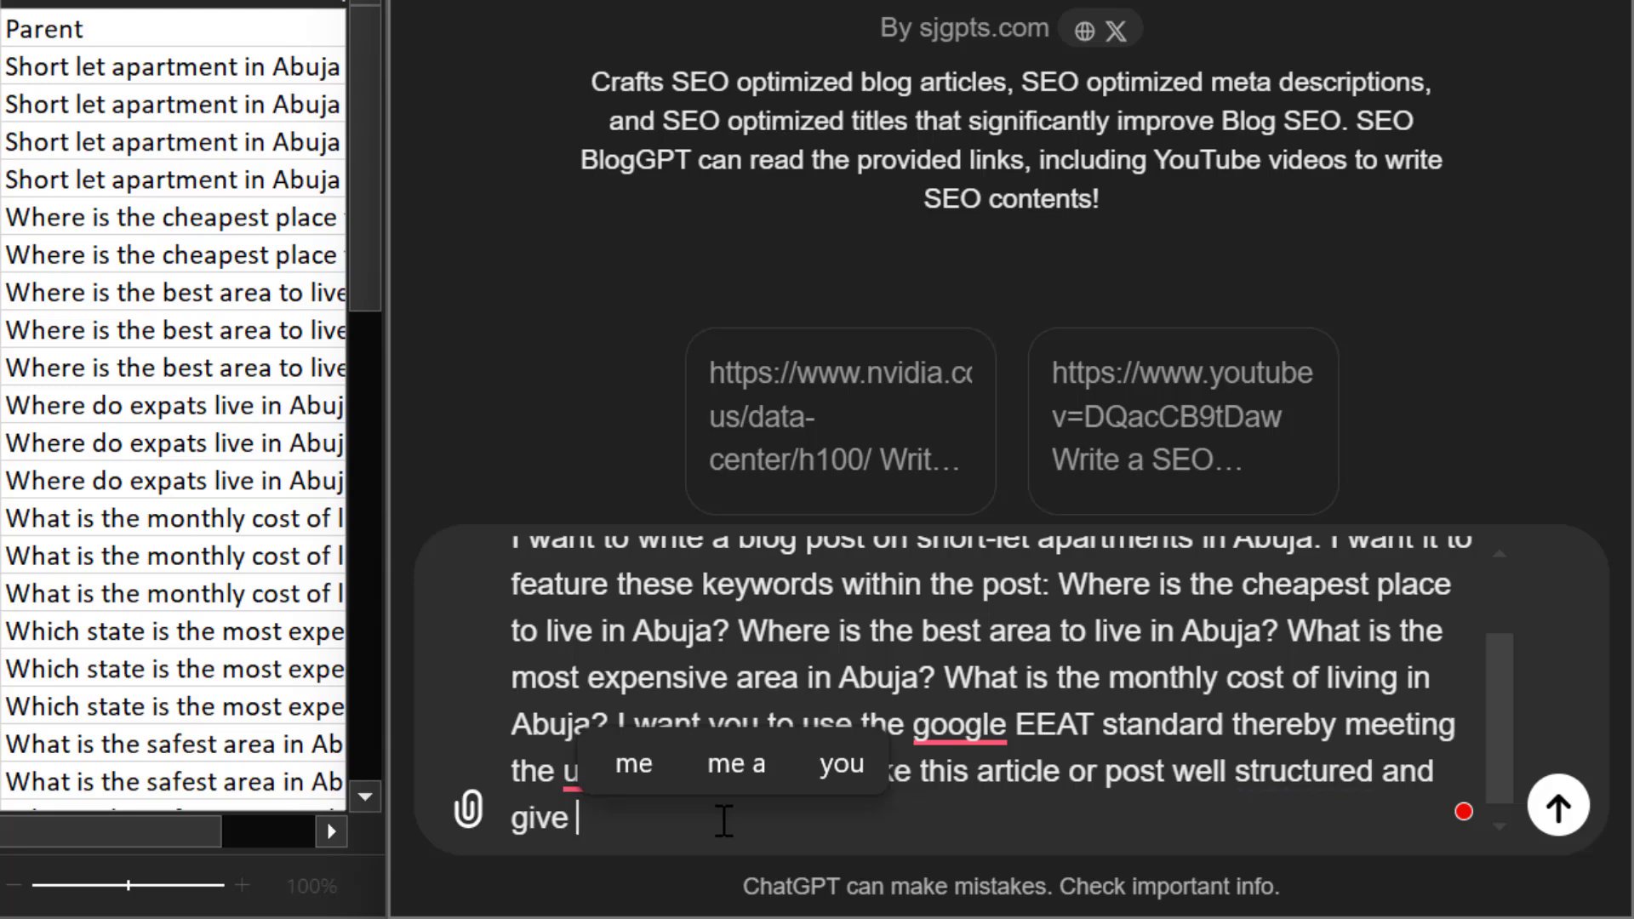
pyautogui.write('the')
# Finish the prompt with "and follow the best SEO practices"
pyautogui.press('BackSpace')
pyautogui.press('BackSpace')
pyautogui.press('BackSpace')
pyautogui.press('BackSpace')
pyautogui.press('BackSpace')
pyautogui.press('BackSpace')
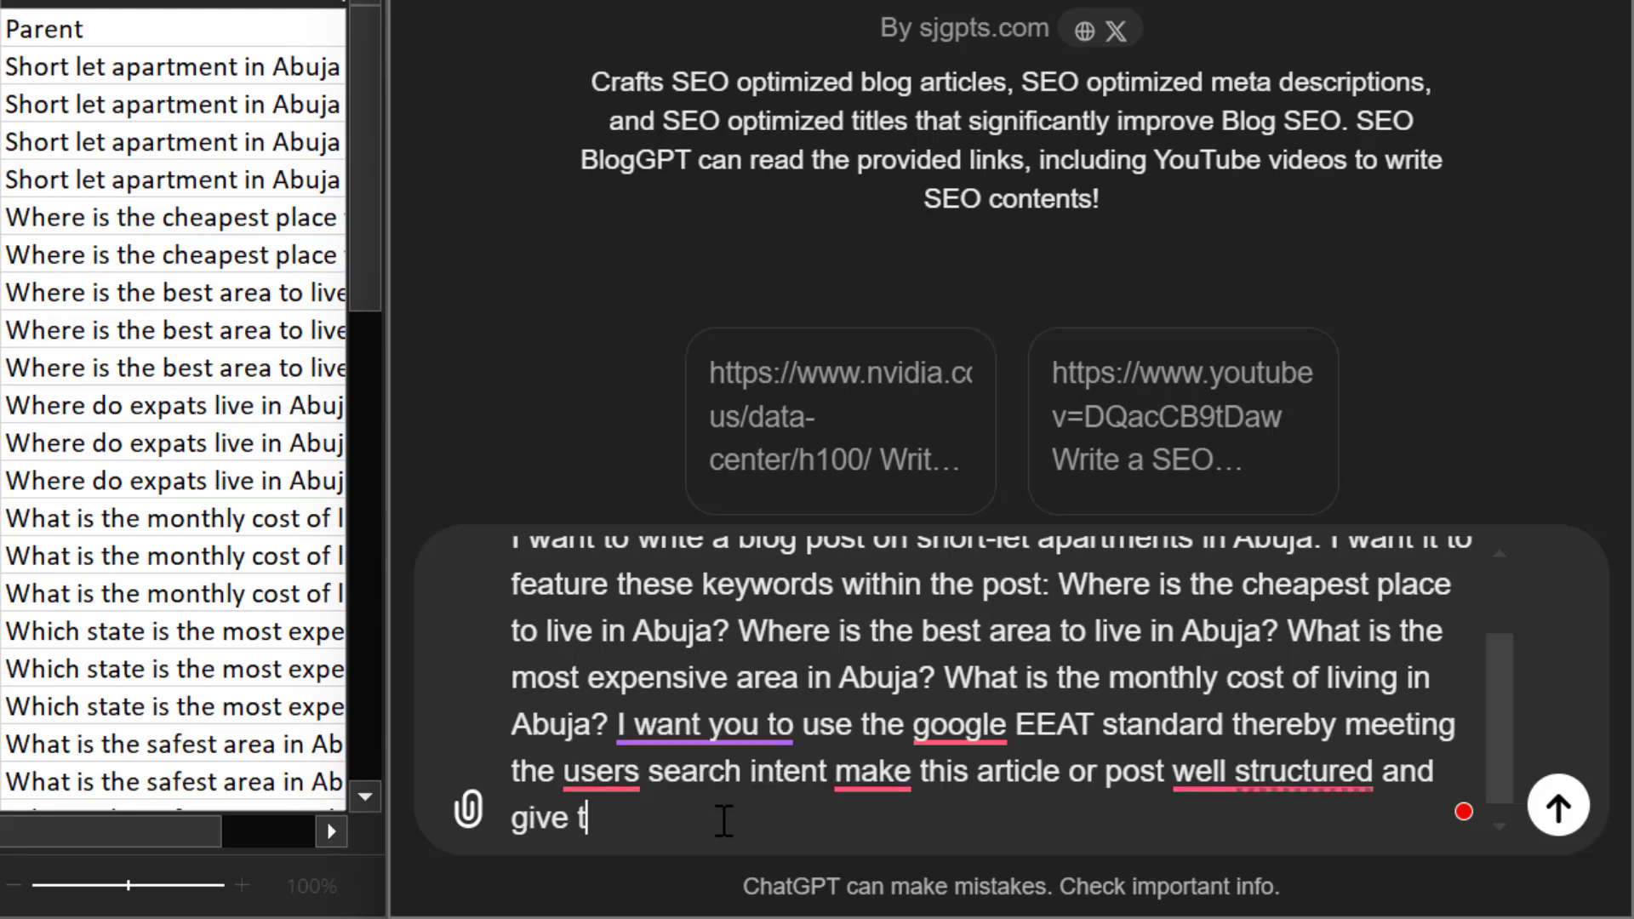
pyautogui.write('fo')
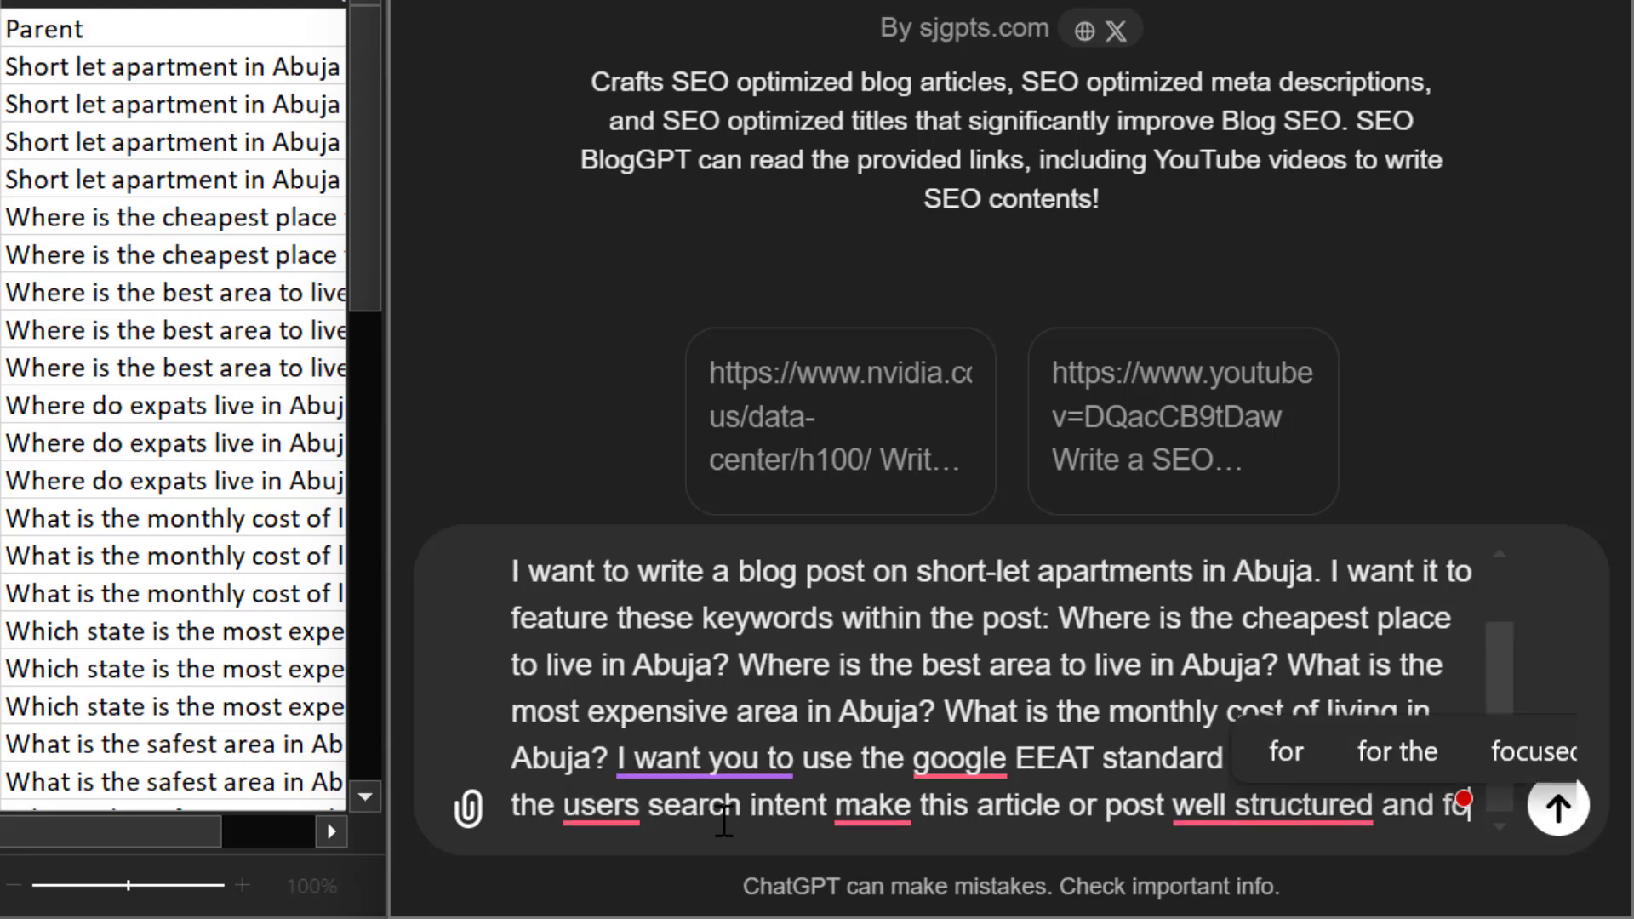
pyautogui.write('llow the best')
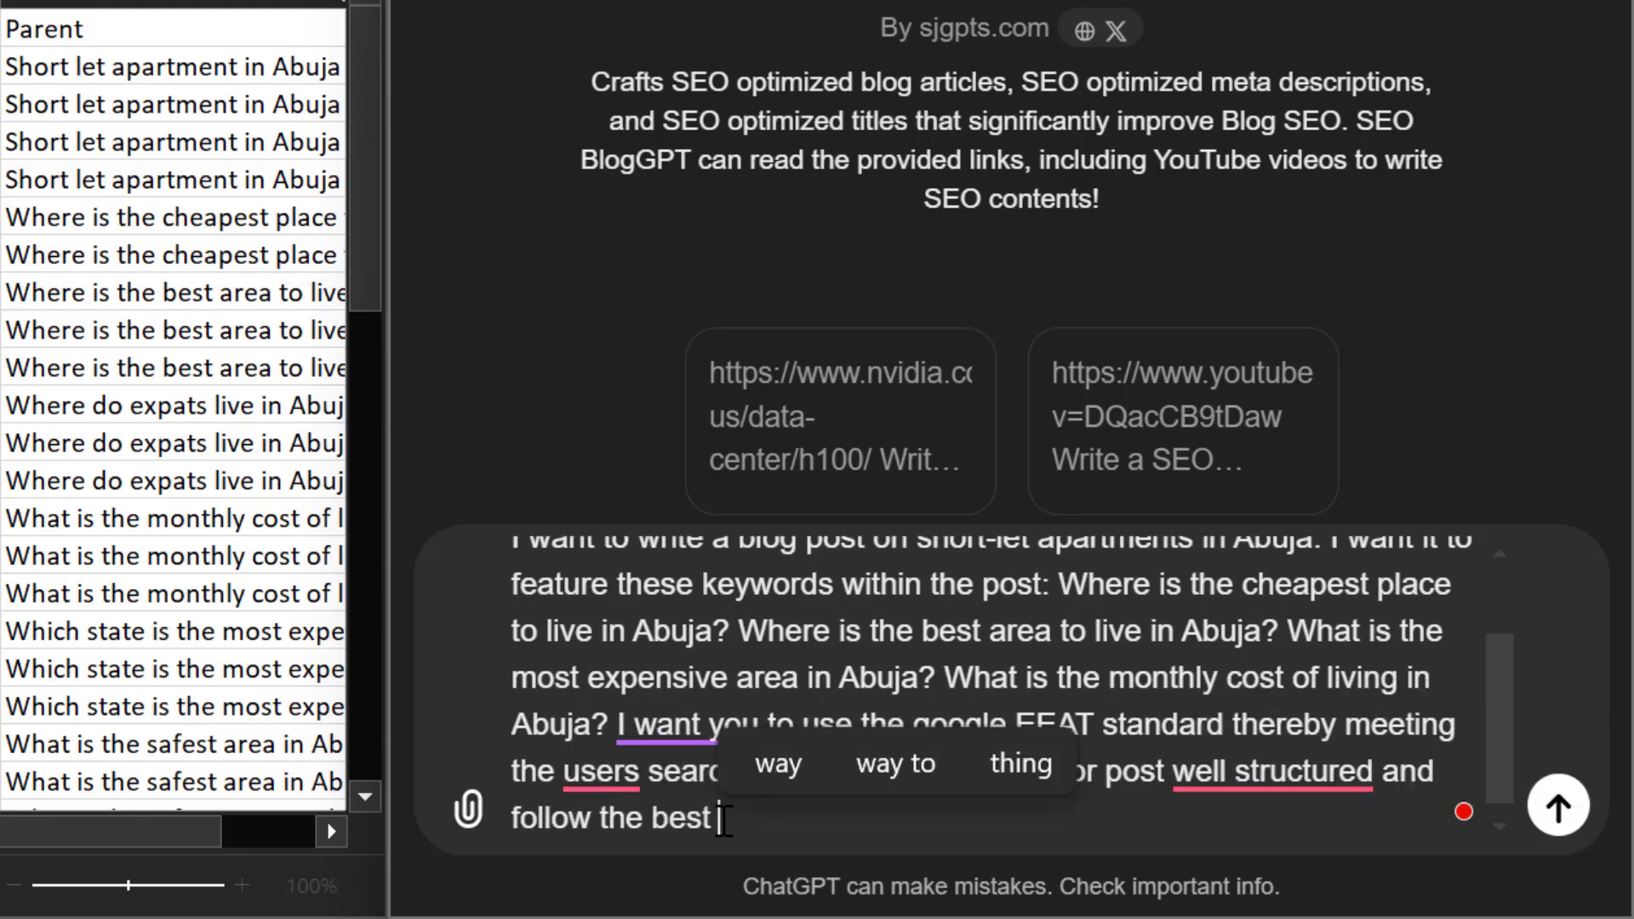
pyautogui.write(' seo p')
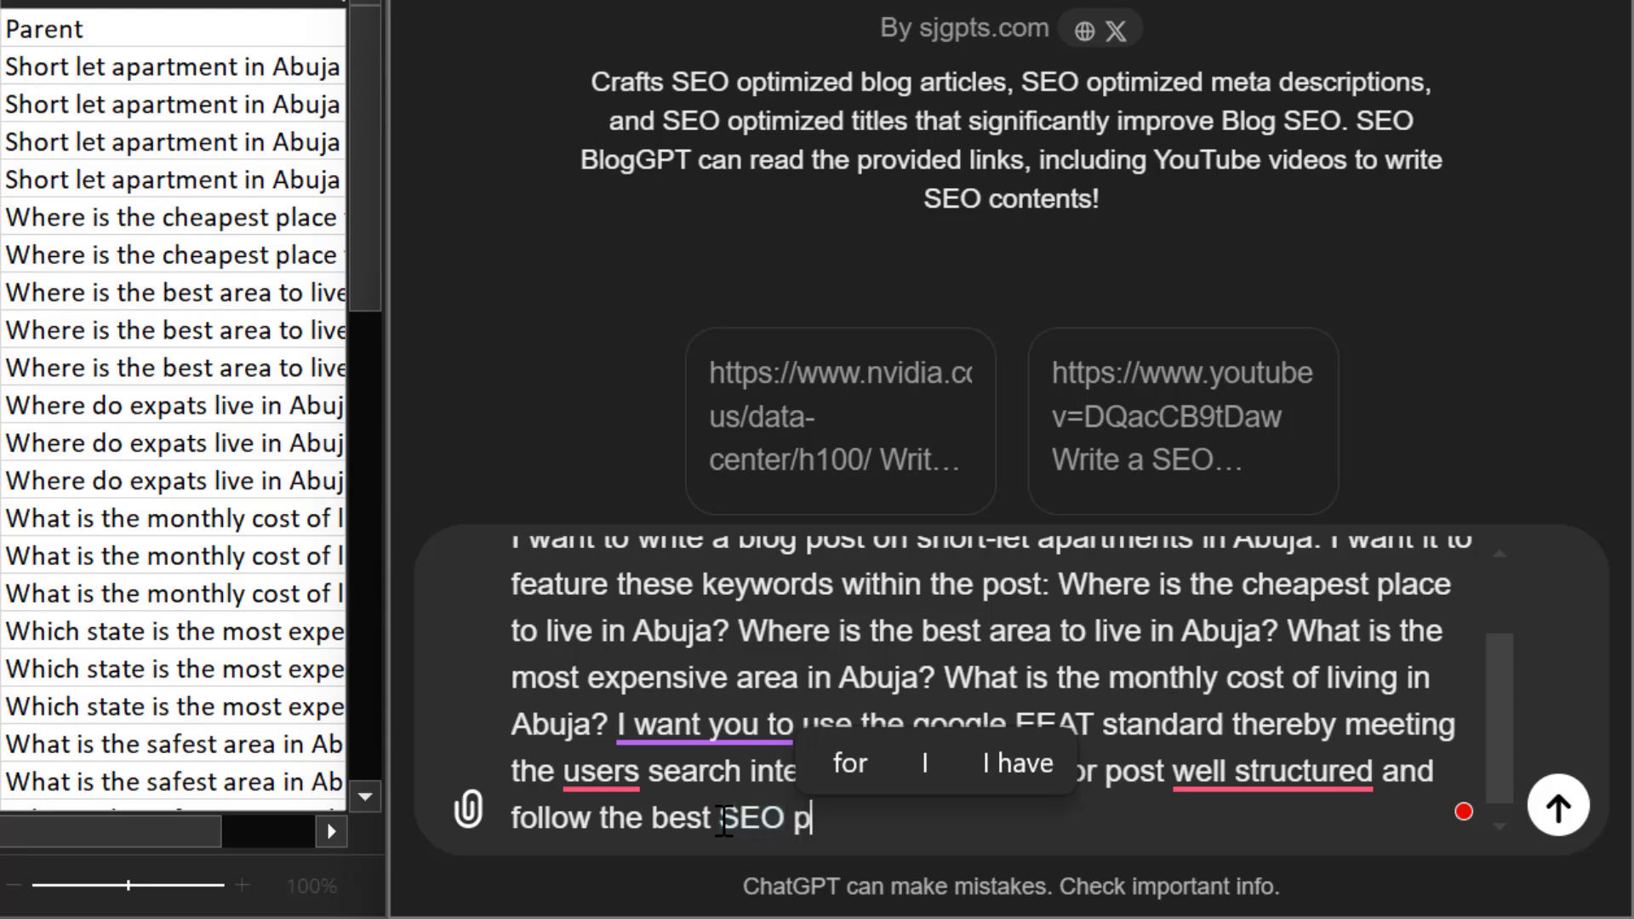
pyautogui.write('ractic')
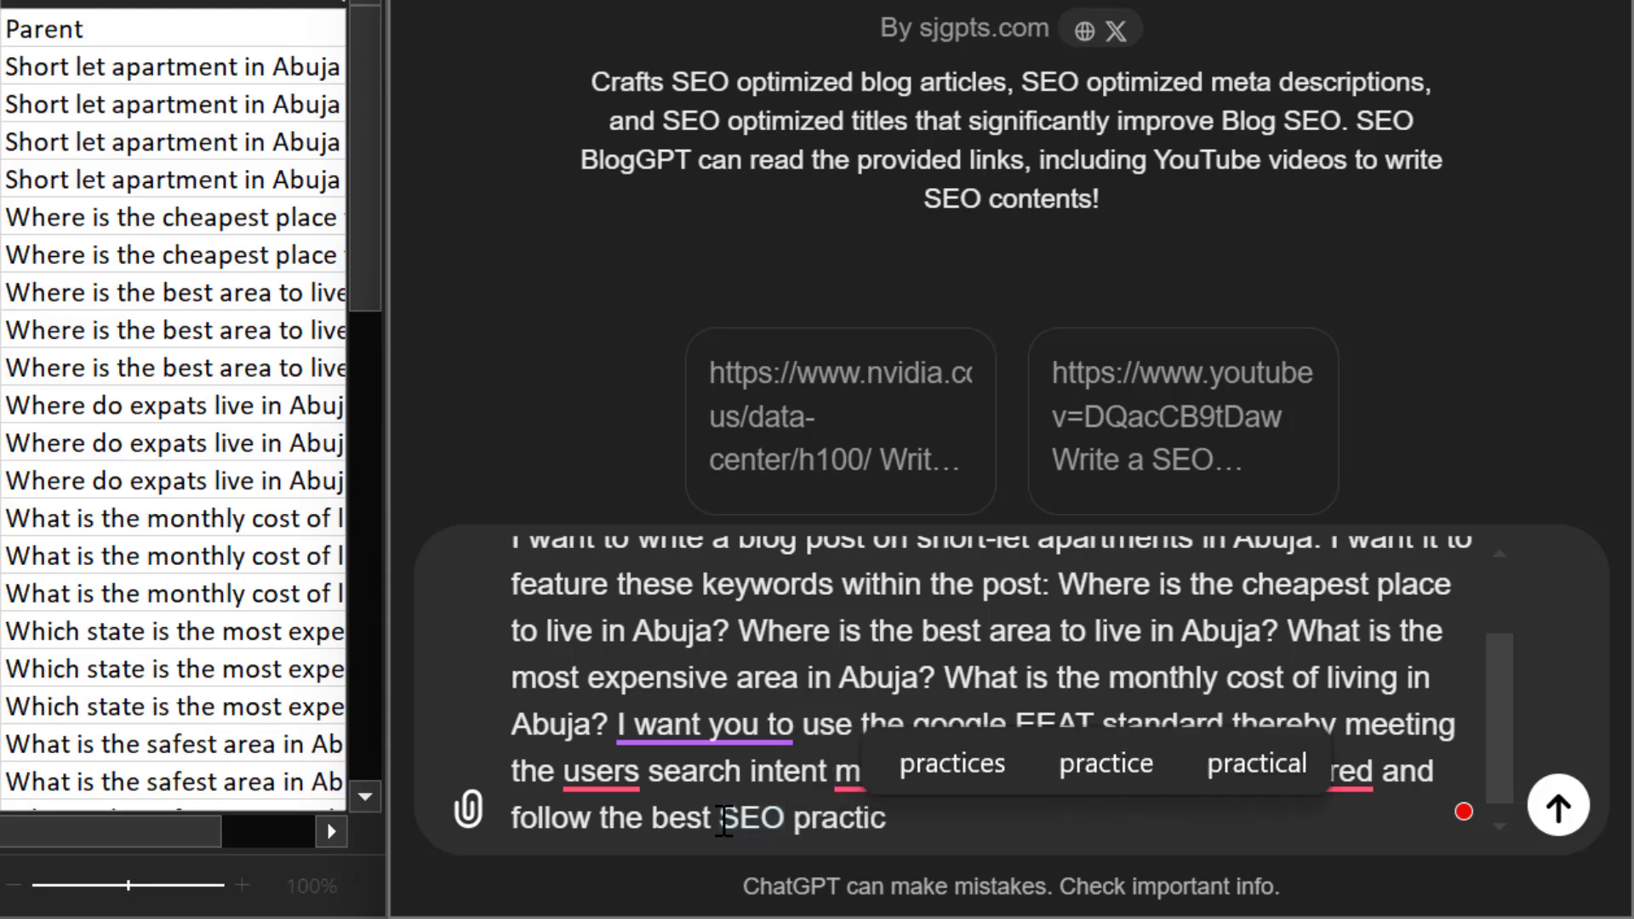
pyautogui.write('es')
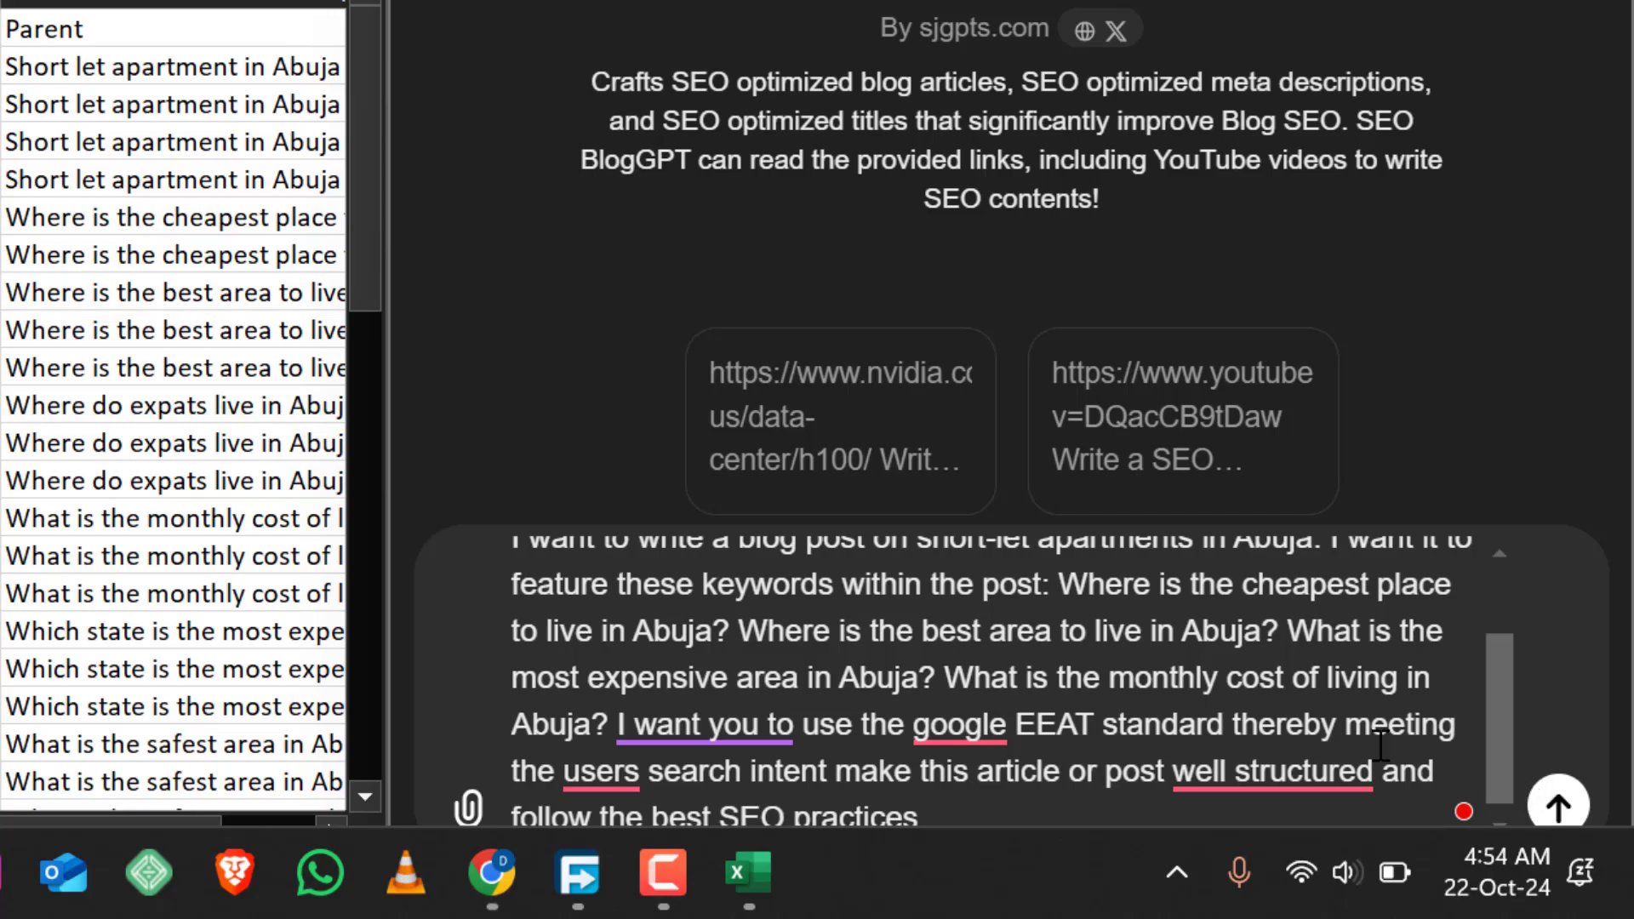
# Apply the suggested correction "well-structured" in the prompt and submit it to SEO BlogGPT
pyautogui.moveTo(1330, 770)
pyautogui.click(1367, 712)
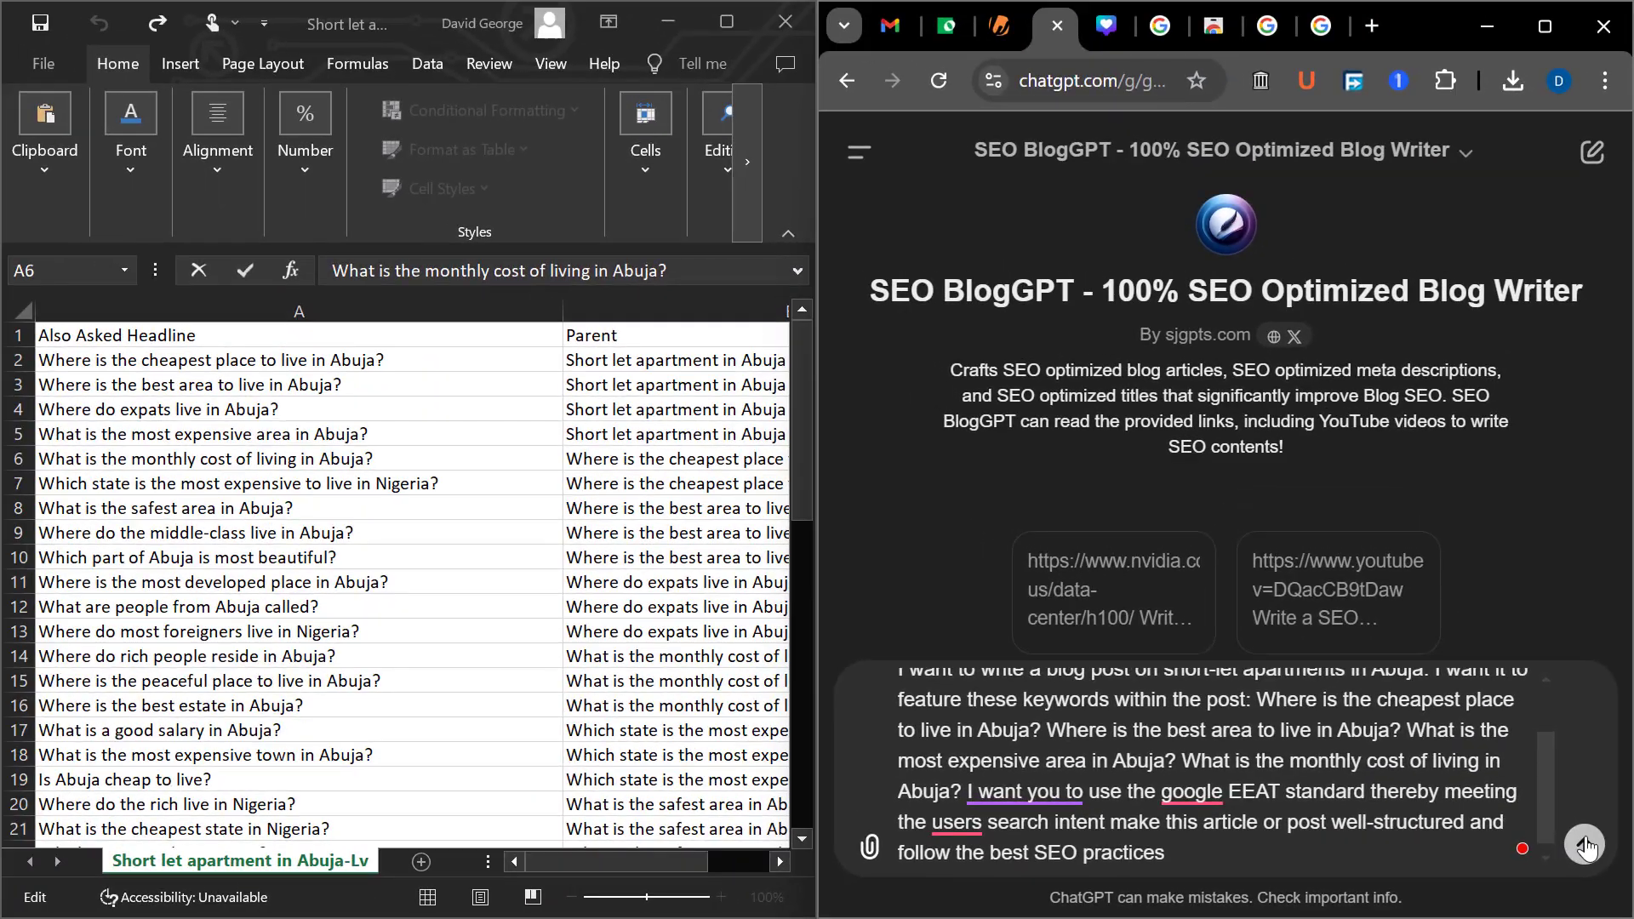
pyautogui.click(1584, 845)
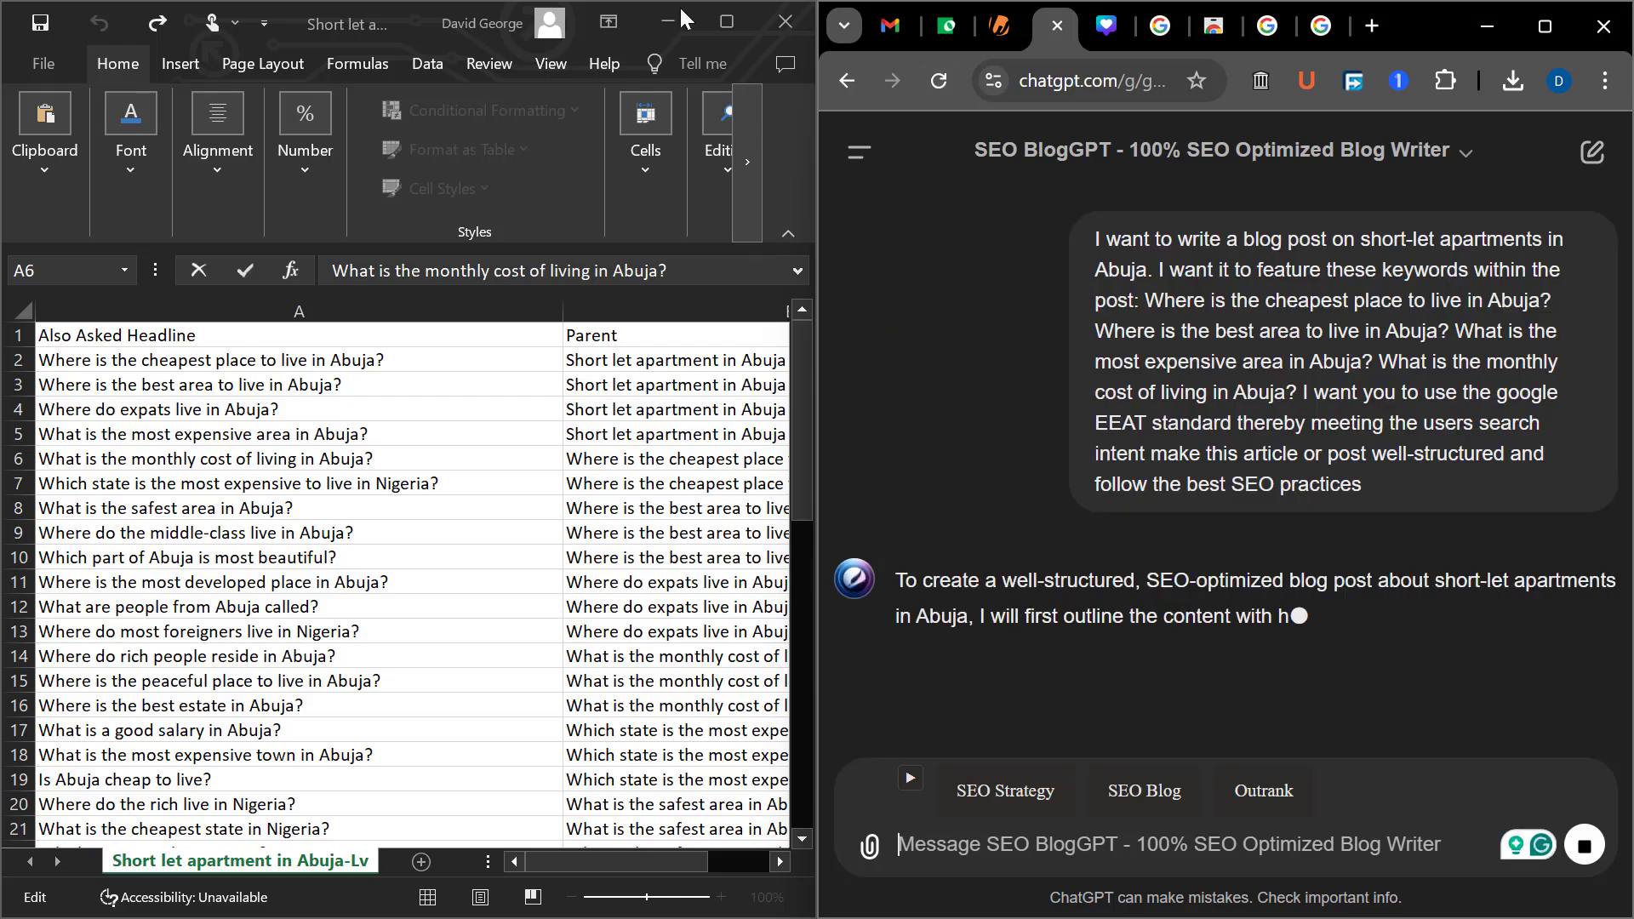
# Minimize the spreadsheet, maximize the chat window and read the proposed short-let apartments outline through to its end
pyautogui.click(656, 17)
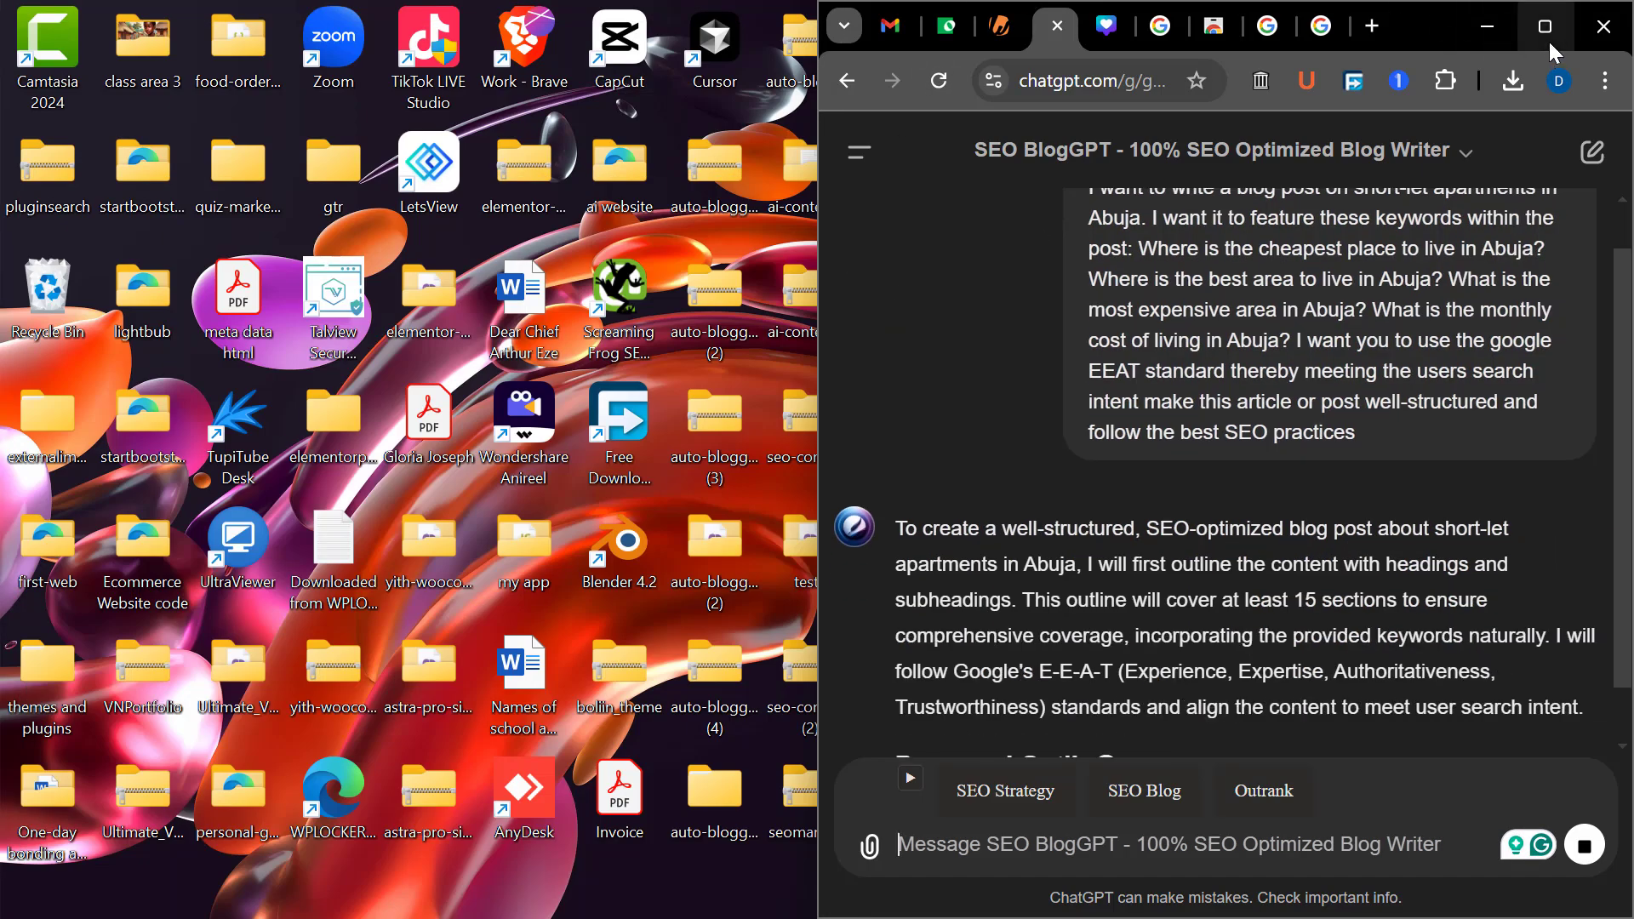
pyautogui.click(1544, 32)
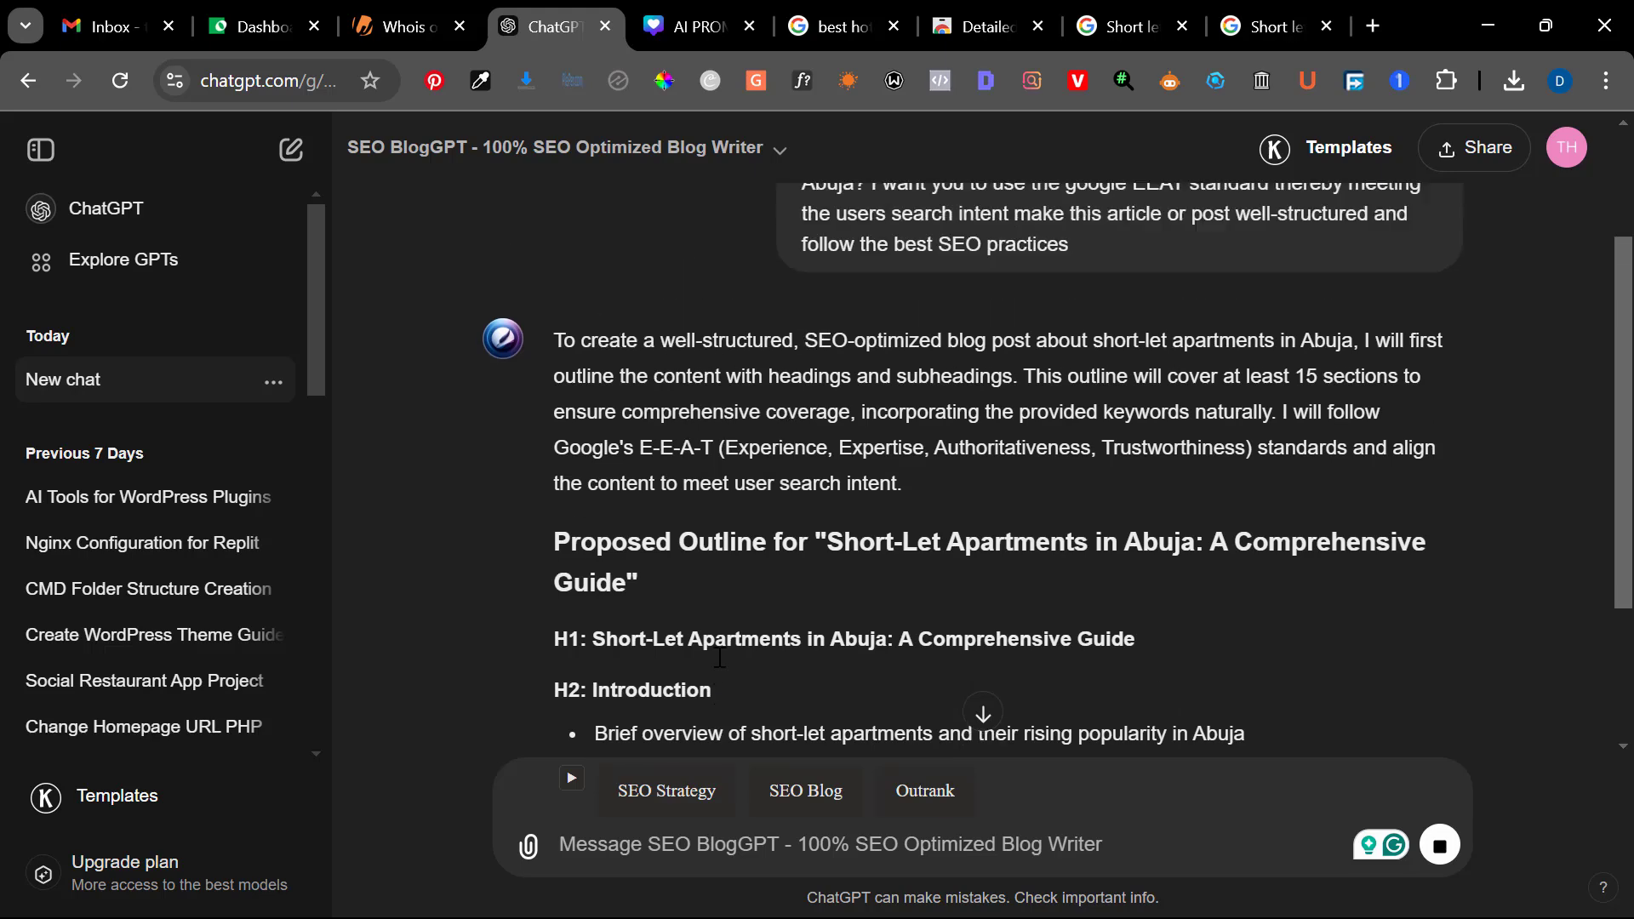
pyautogui.scroll(2, 720, 657)
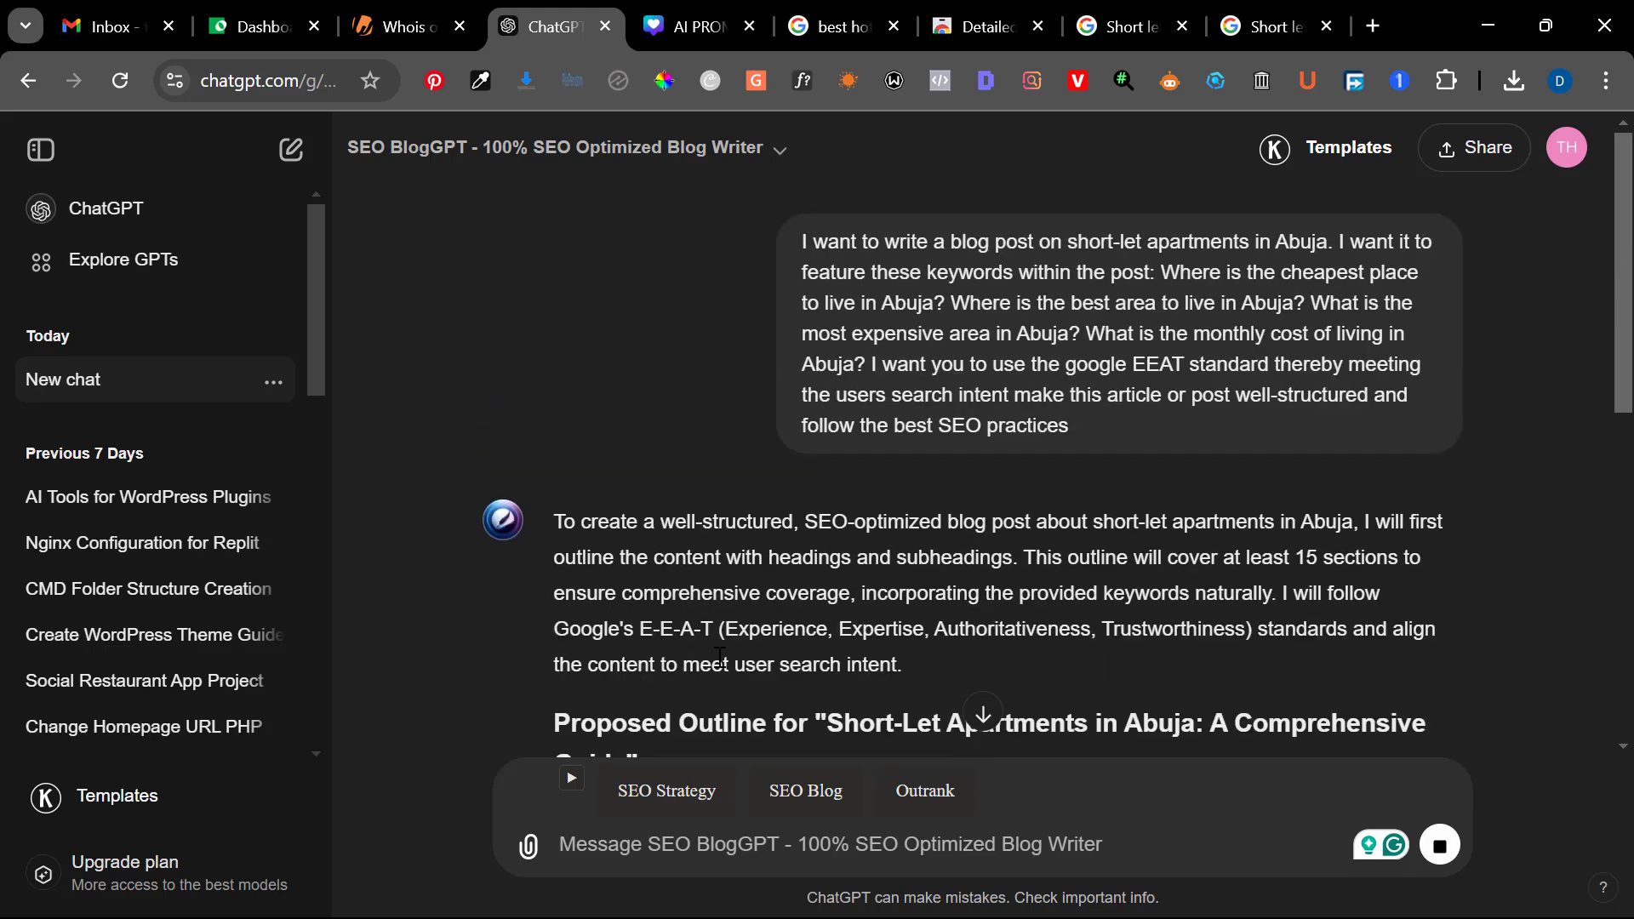
pyautogui.scroll(-3, 719, 657)
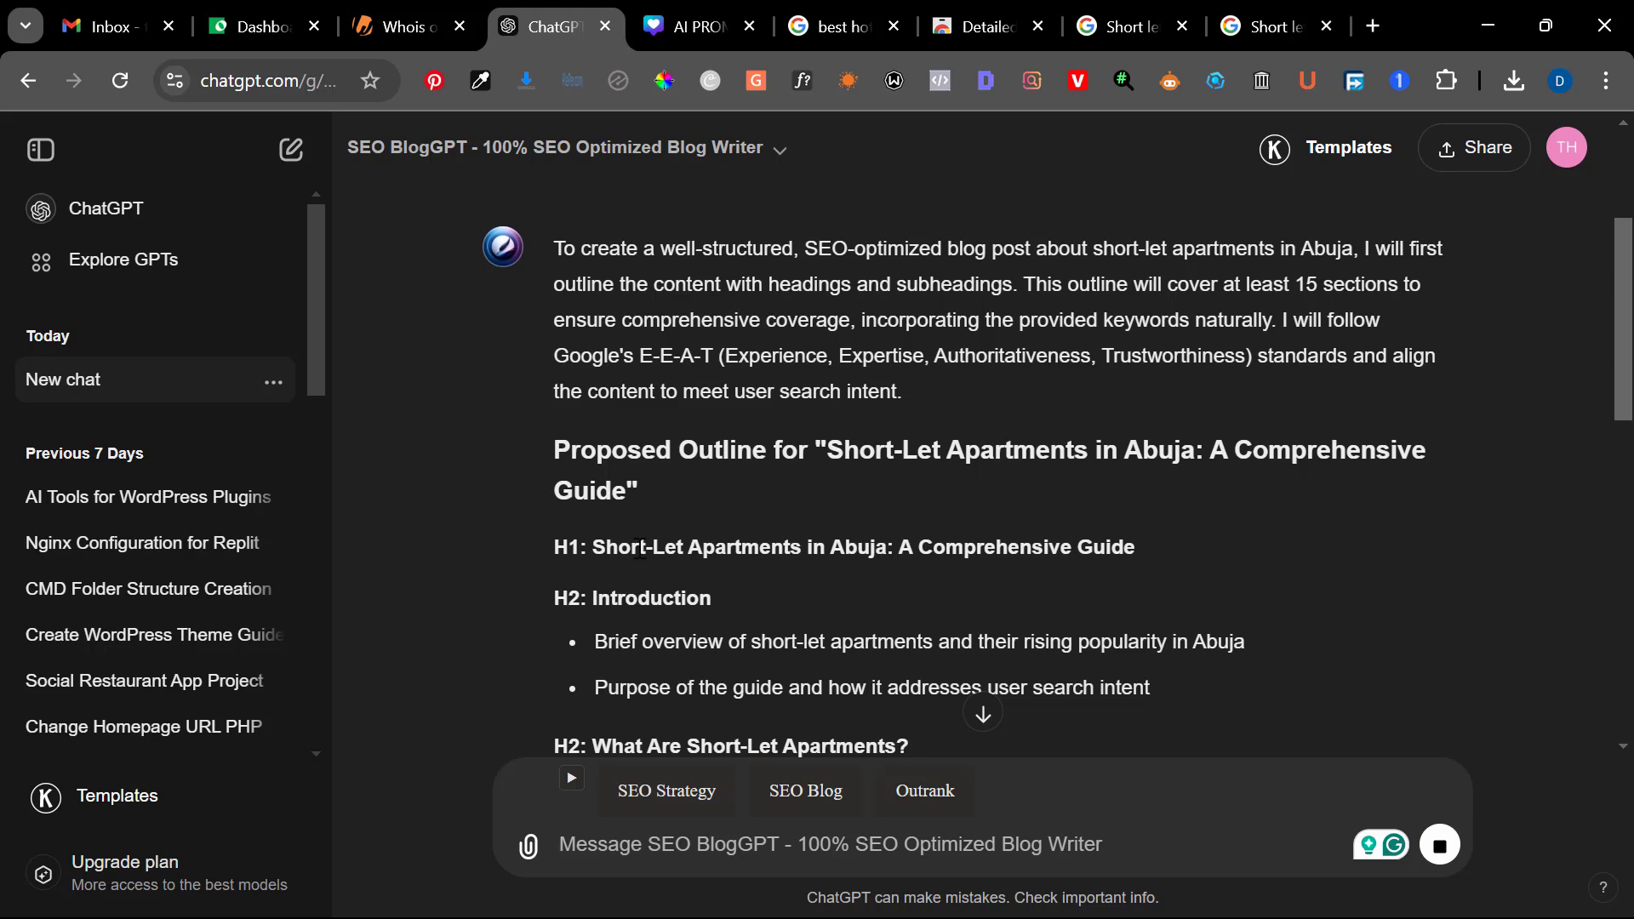
pyautogui.scroll(-1, 837, 557)
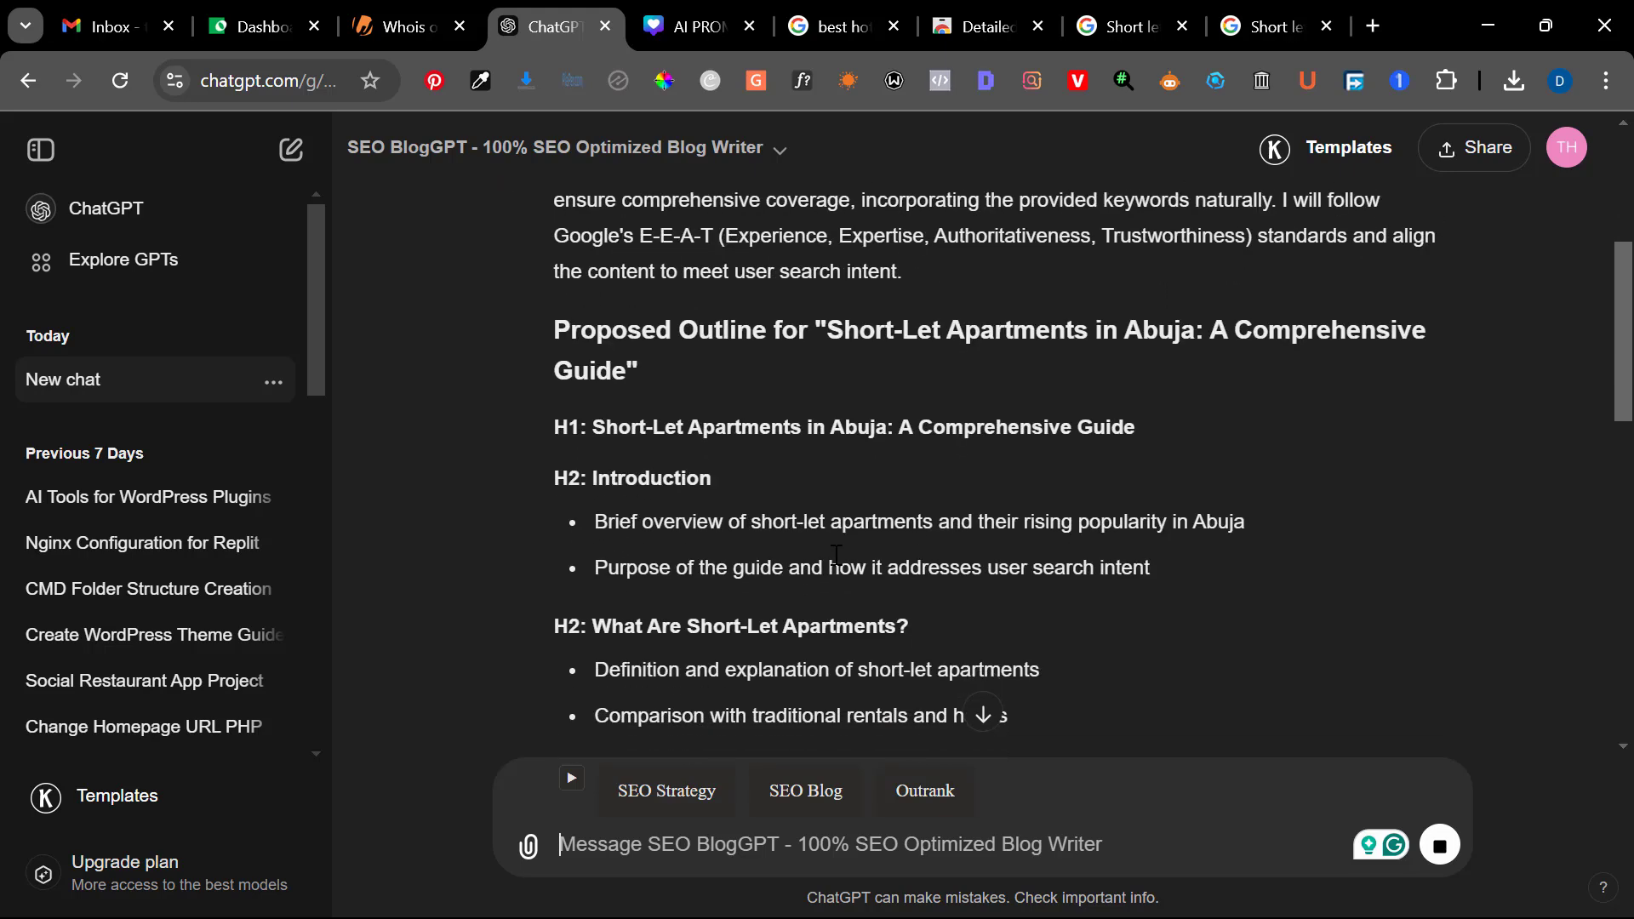
pyautogui.scroll(-1, 836, 555)
pyautogui.scroll(-5, 837, 555)
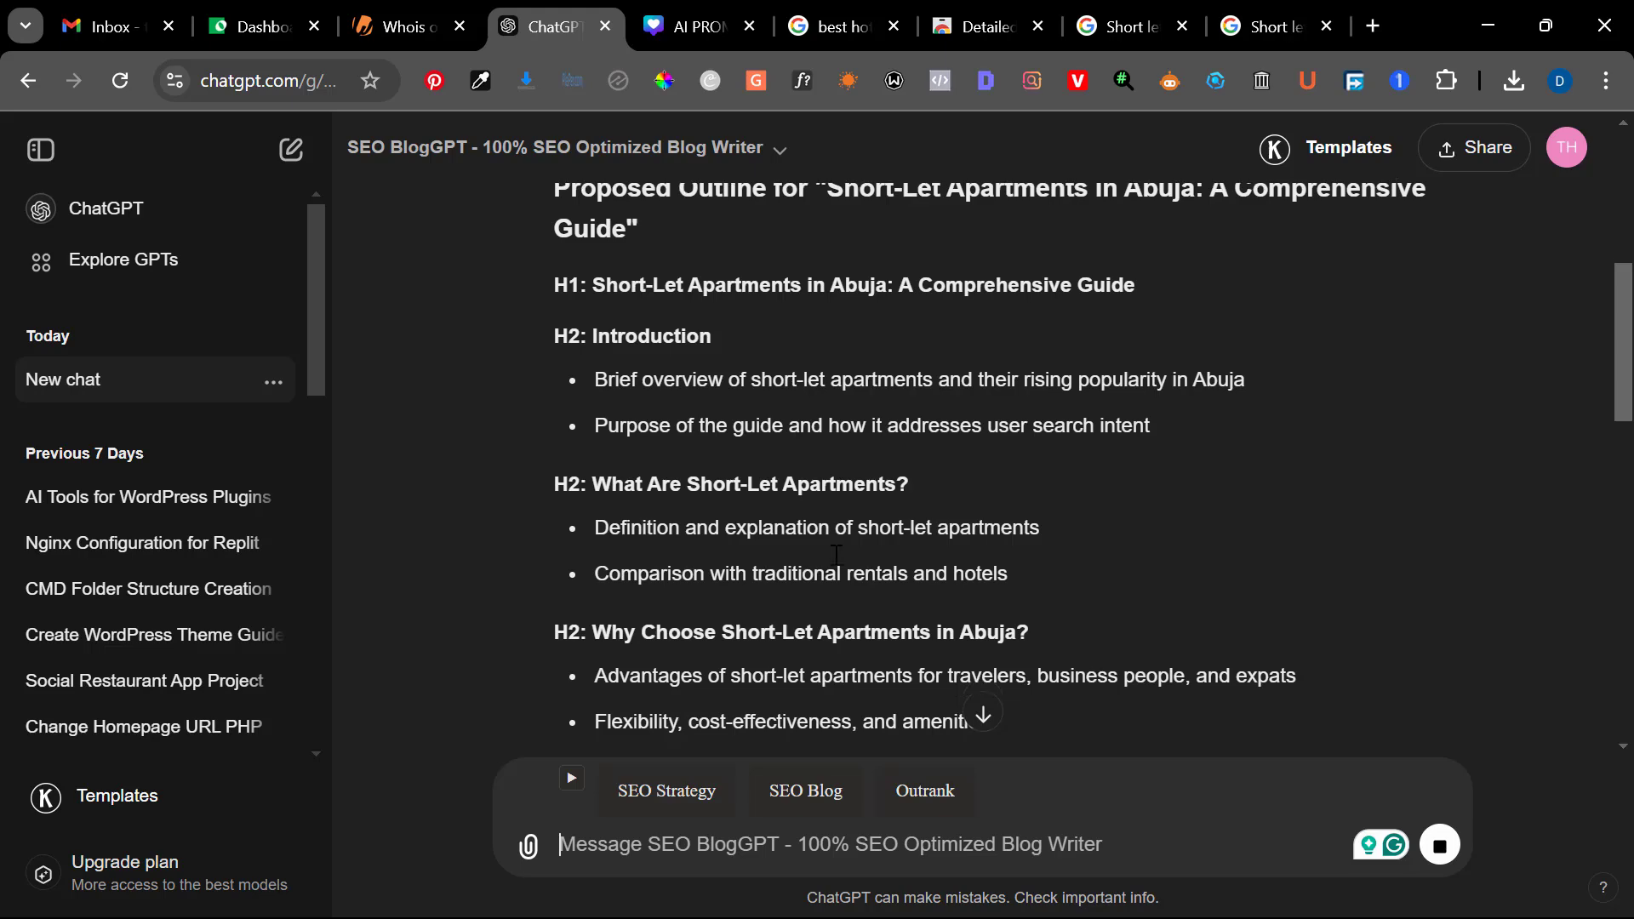
pyautogui.scroll(-10, 836, 555)
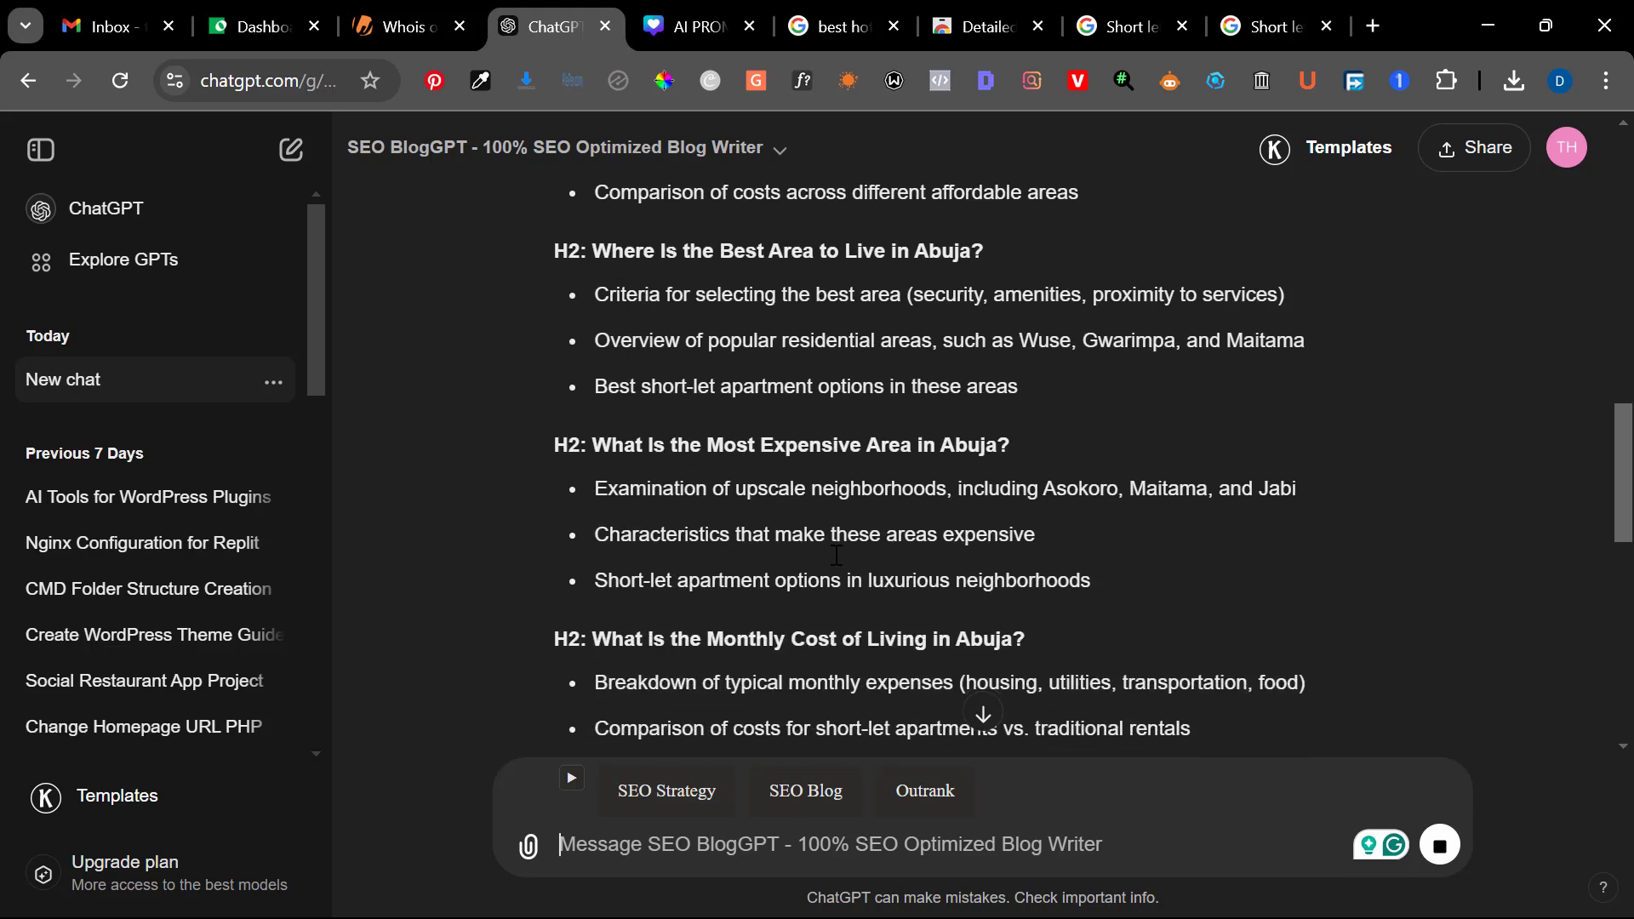
pyautogui.scroll(-9, 837, 555)
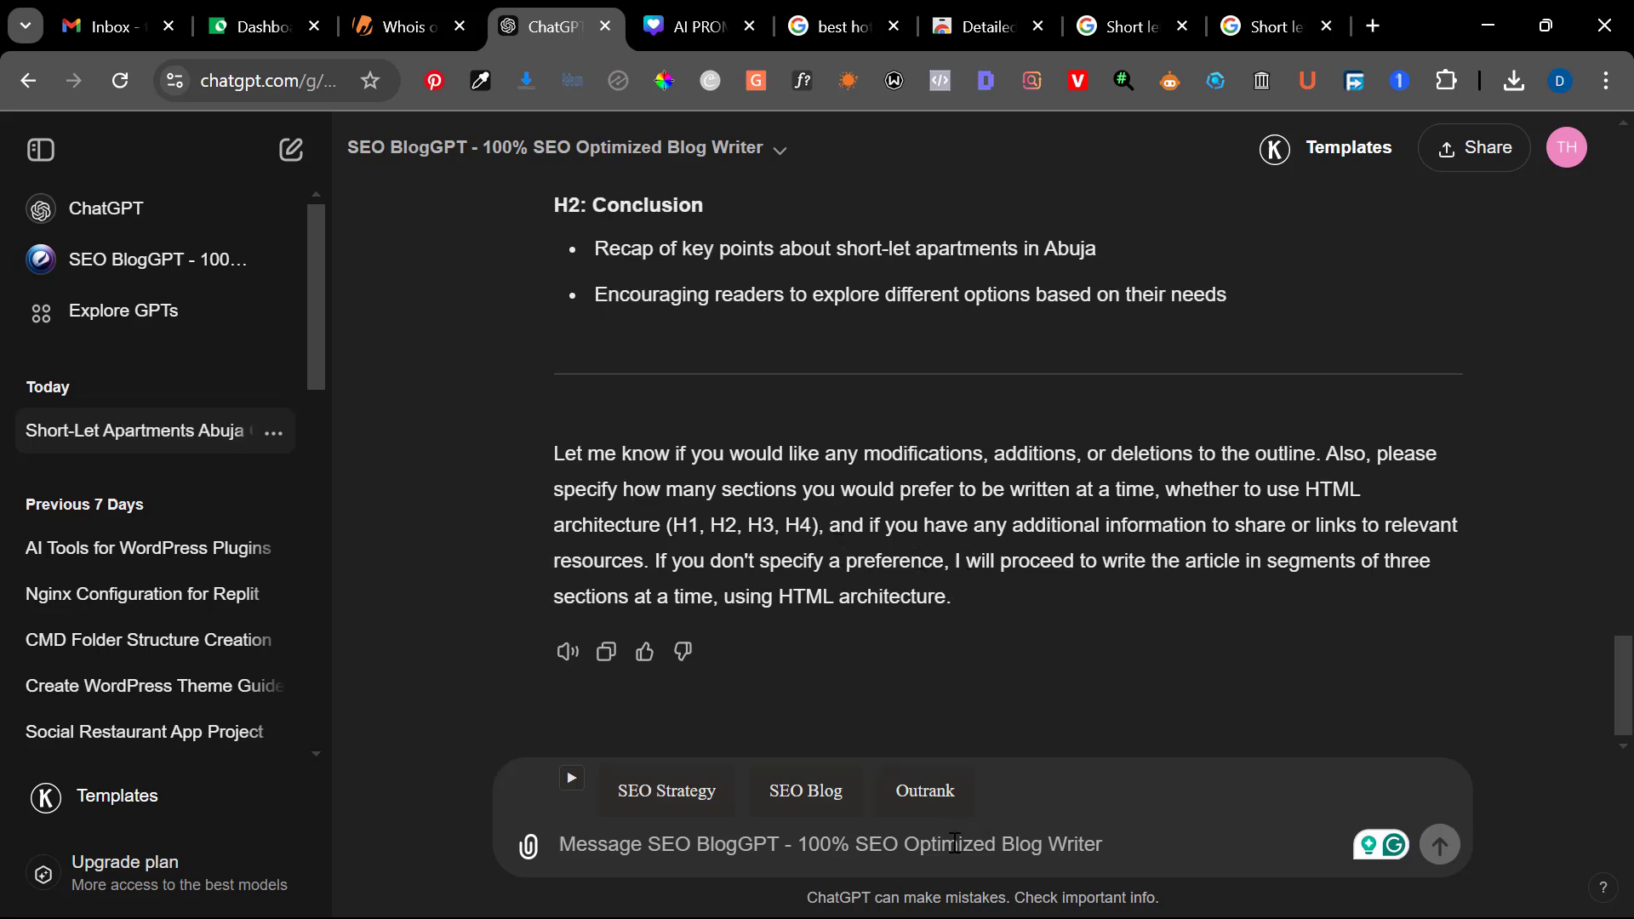
# Reply to the proposed outline with "use a plain text and also proceed" and send it to SEO BlogGPT
pyautogui.write('w')
pyautogui.press('BackSpace')
pyautogui.write('use ')
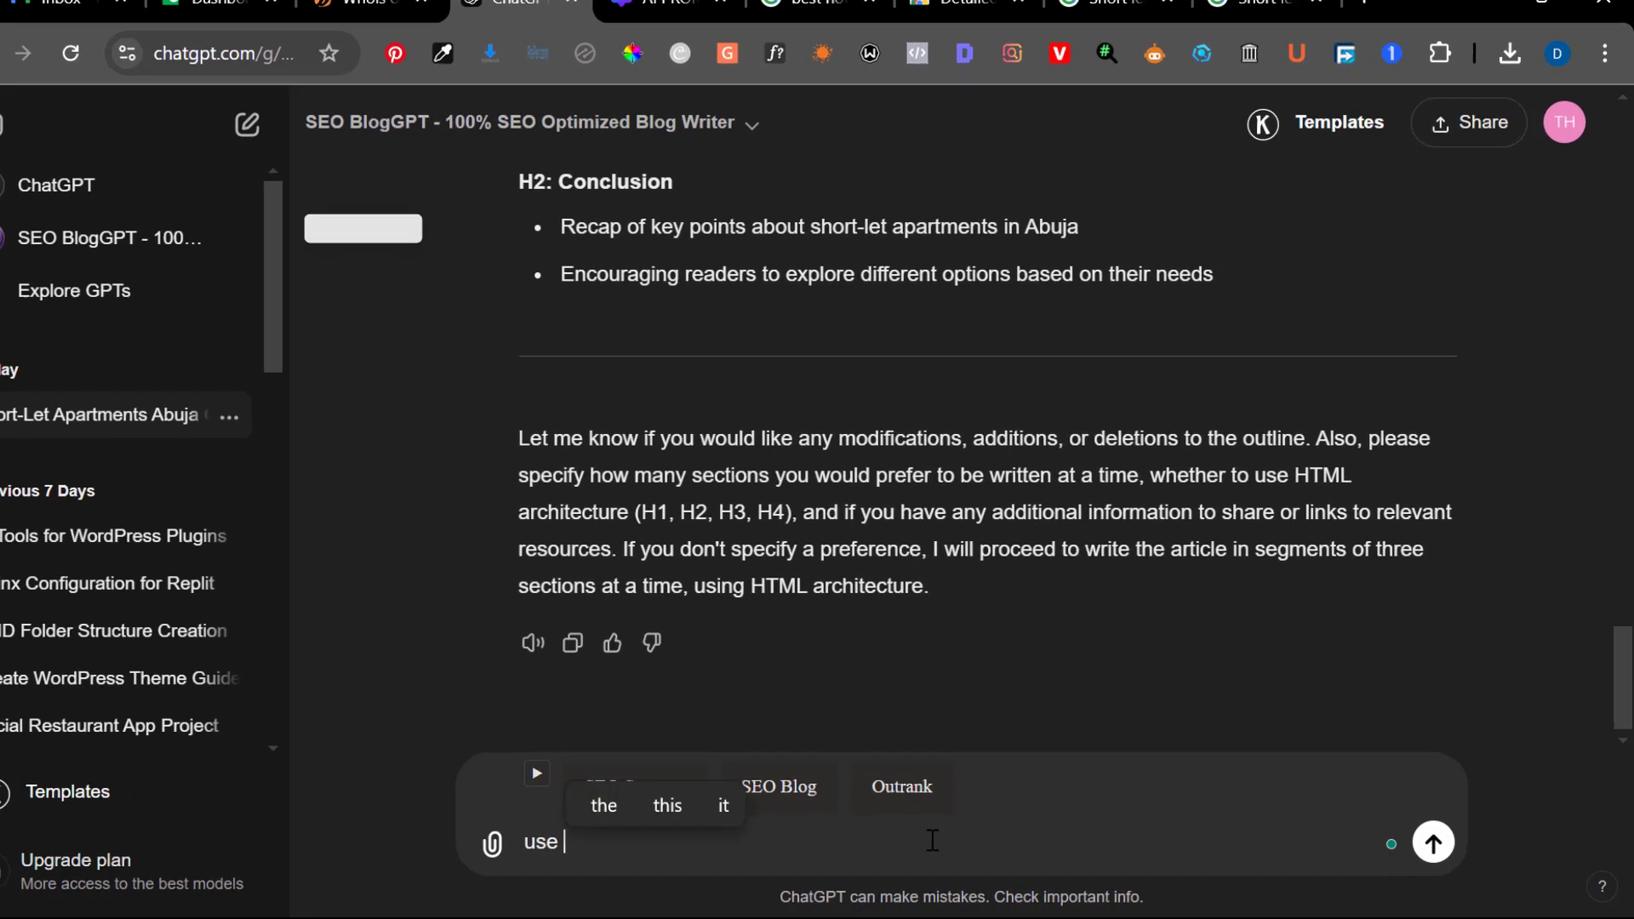
pyautogui.write('a plain ')
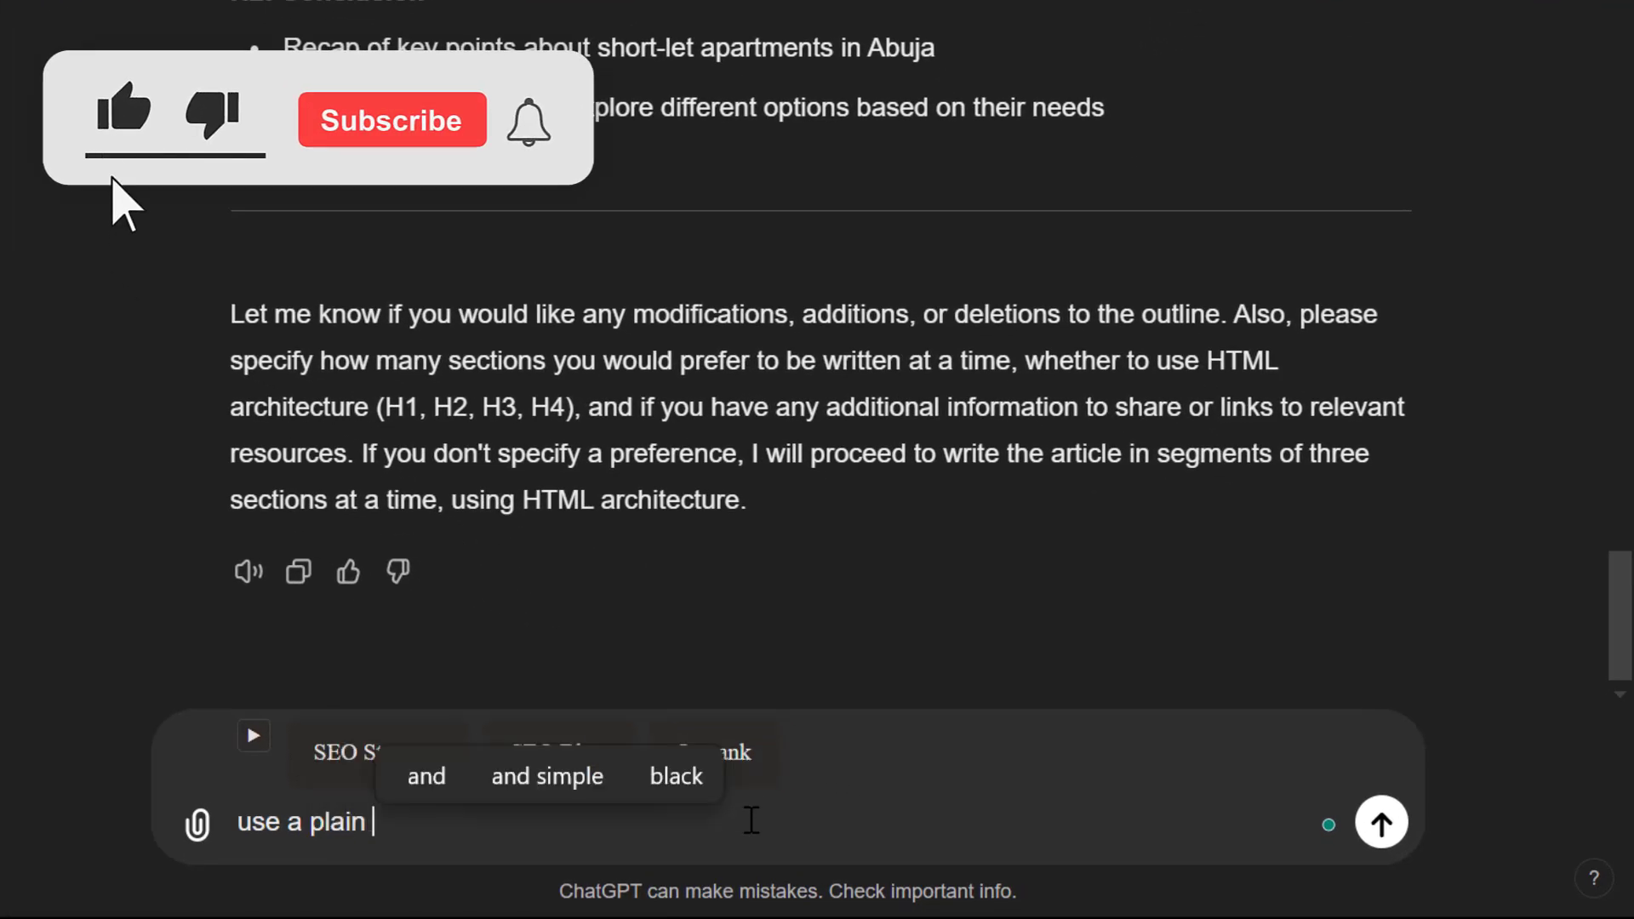
pyautogui.write('text and als')
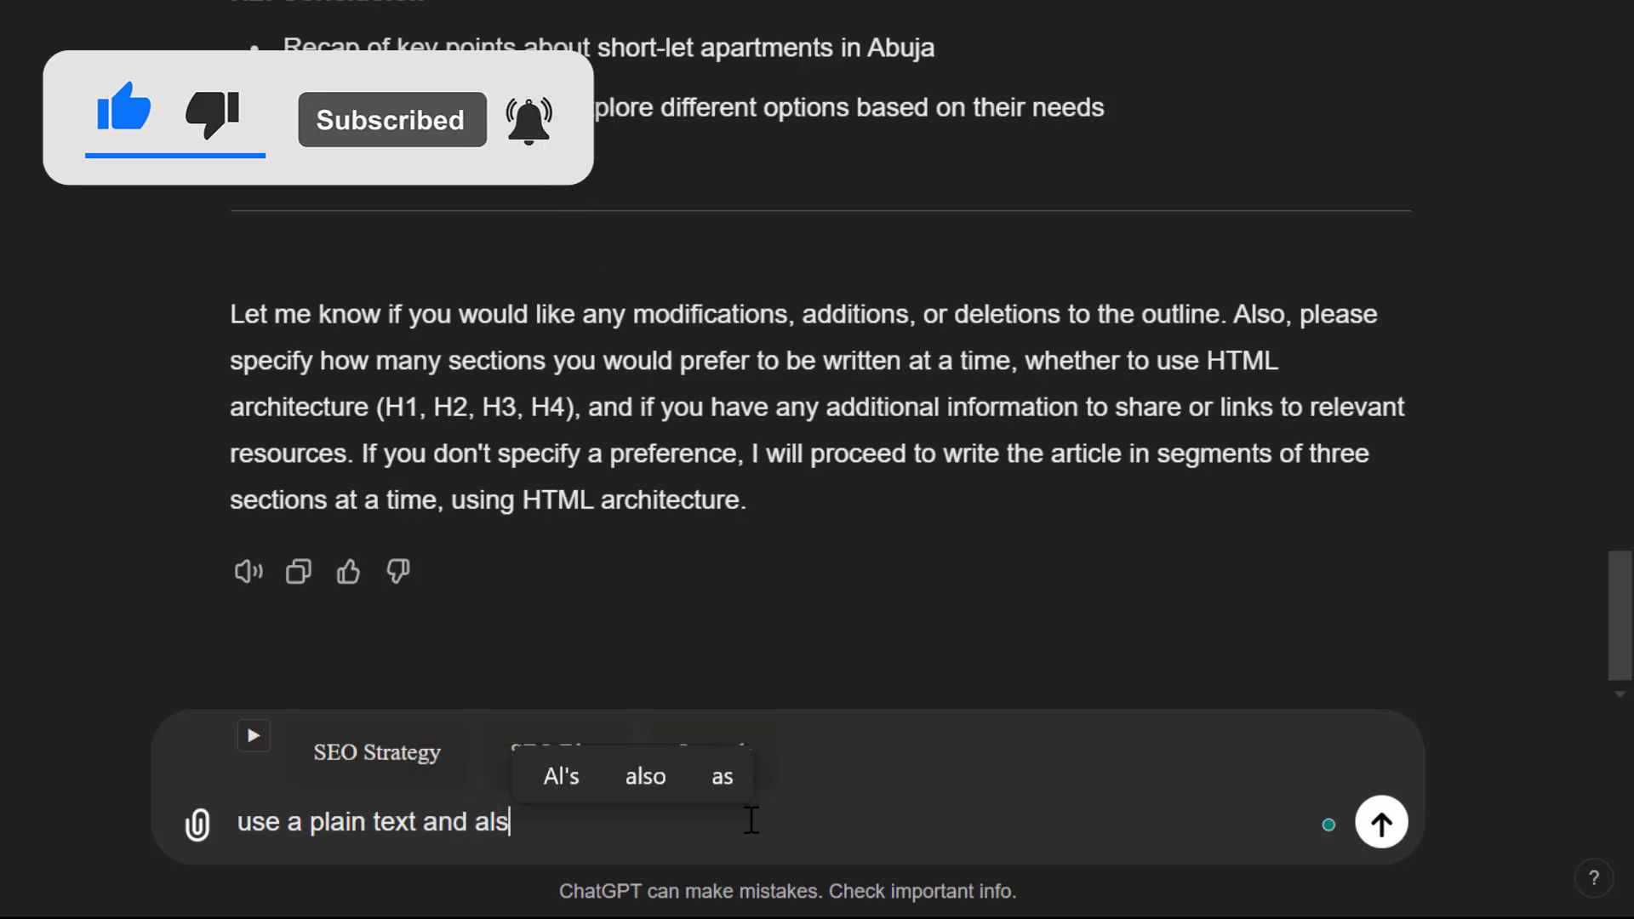
pyautogui.write('o ')
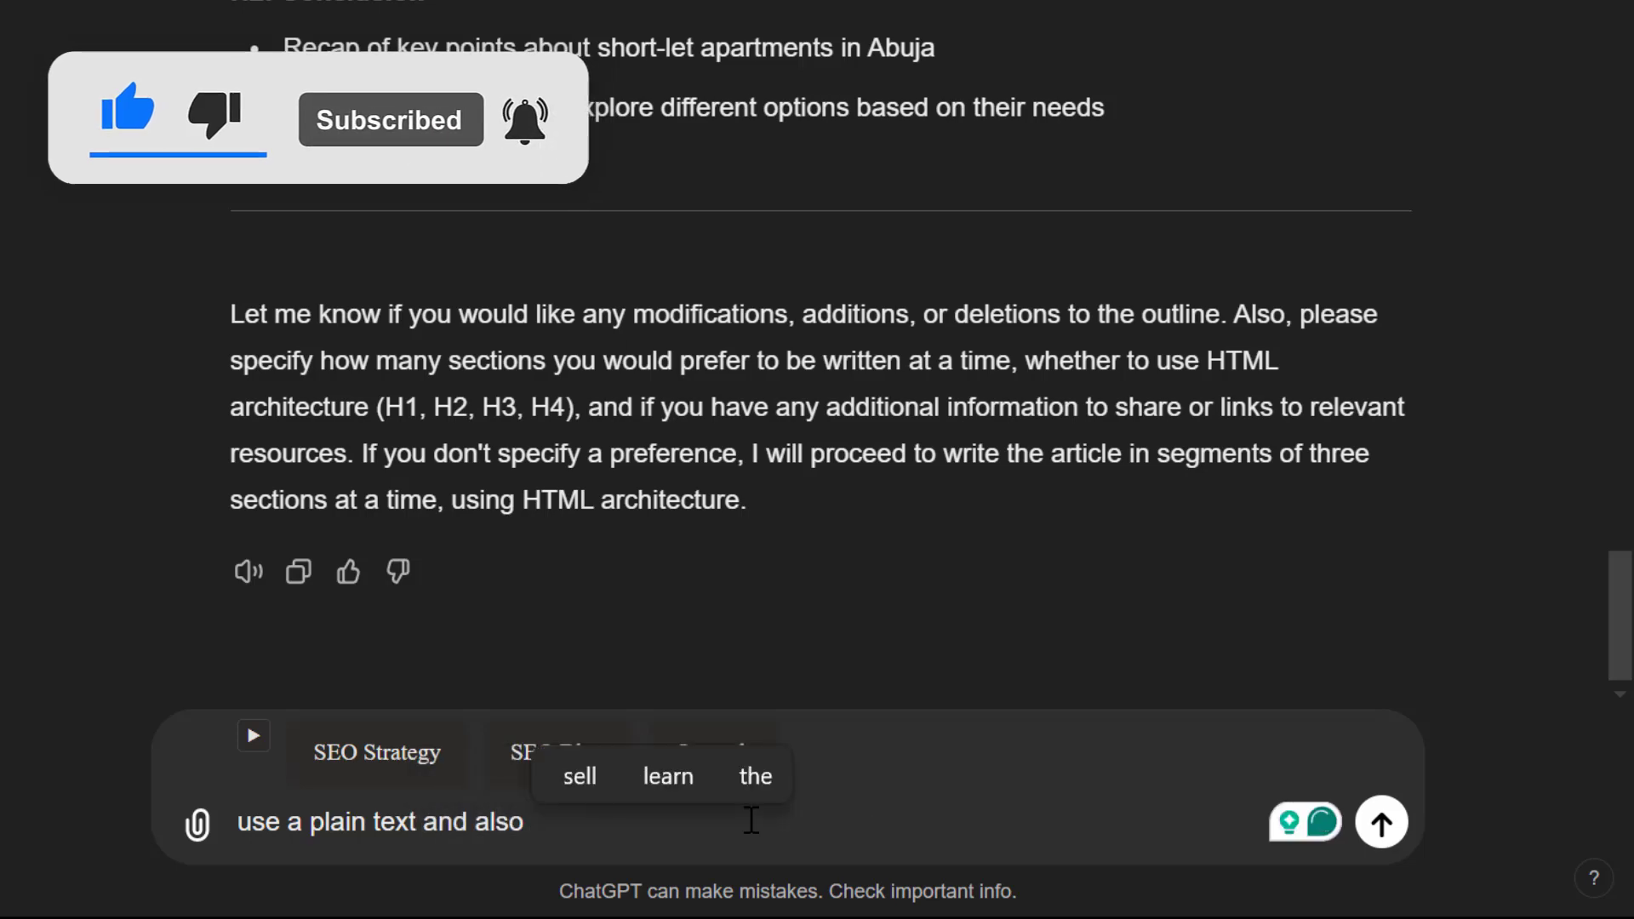
pyautogui.write('proceed')
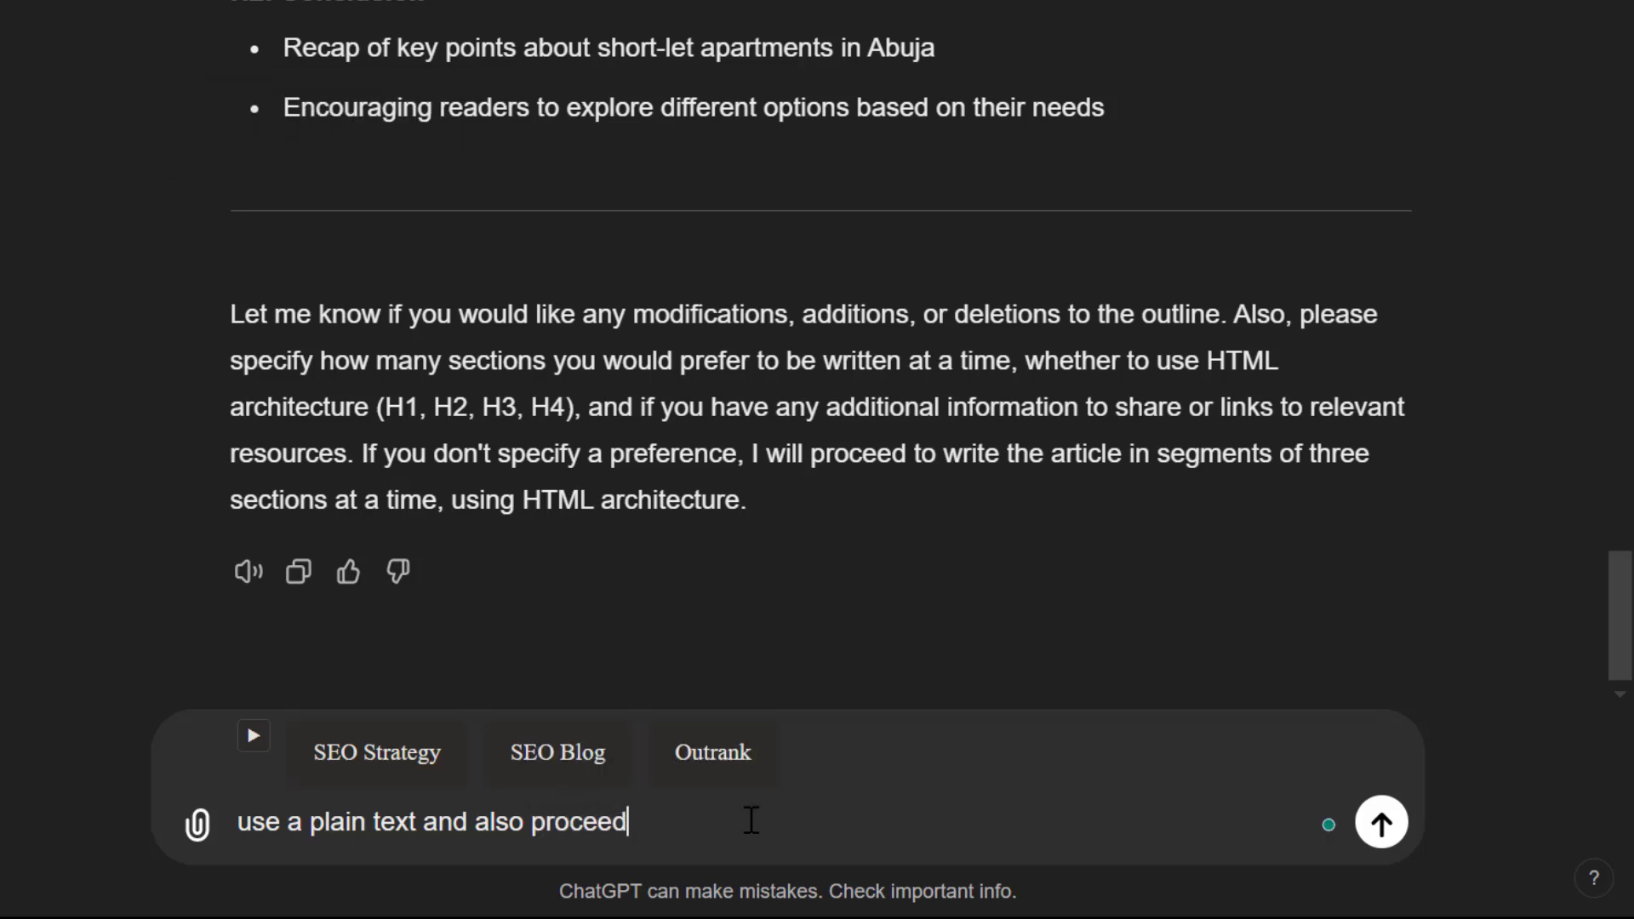
pyautogui.press('Return')
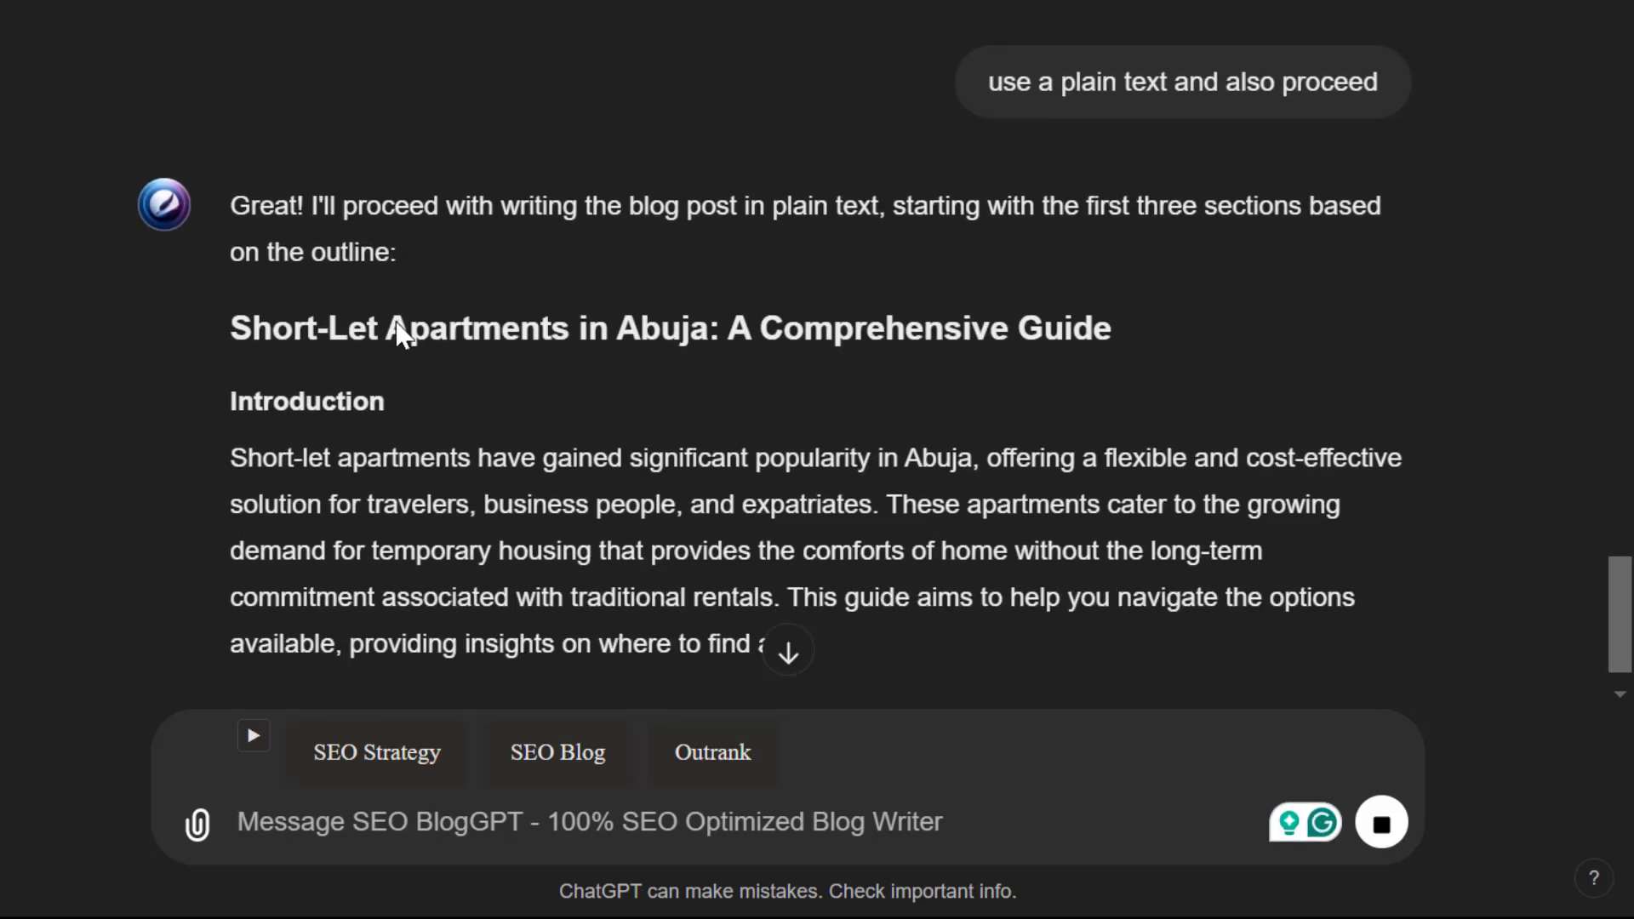
# Review the drafted opening sections of the short-let apartments article, and send "continue" to request the next three sections
pyautogui.scroll(1, 397, 325)
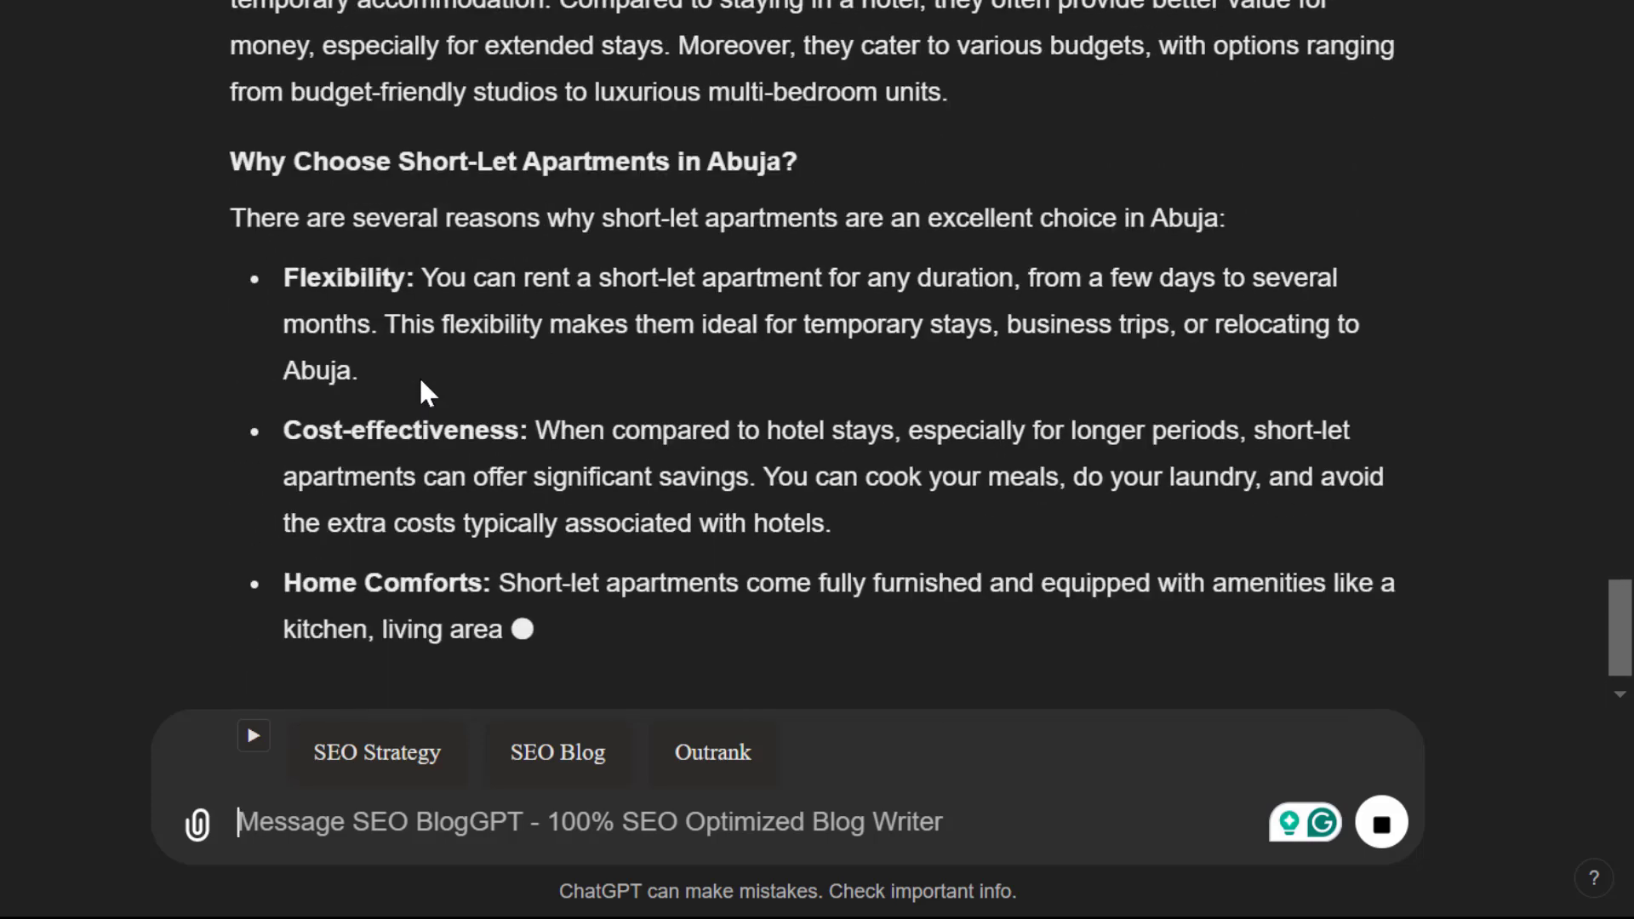
pyautogui.scroll(15, 420, 381)
pyautogui.scroll(1, 420, 381)
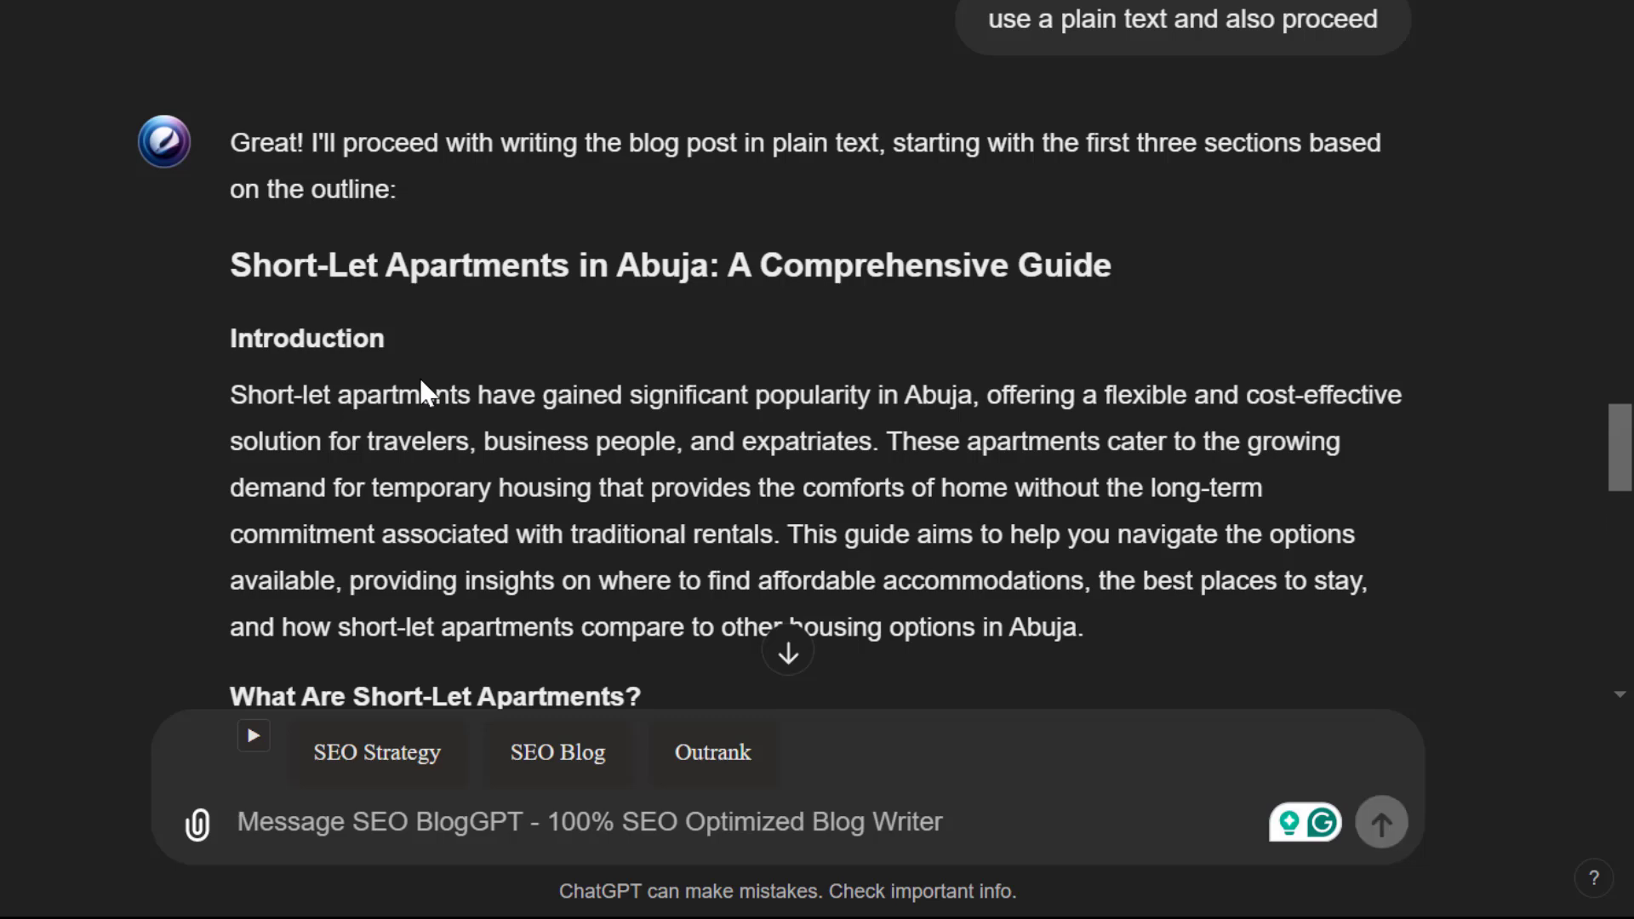
pyautogui.scroll(-20, 420, 381)
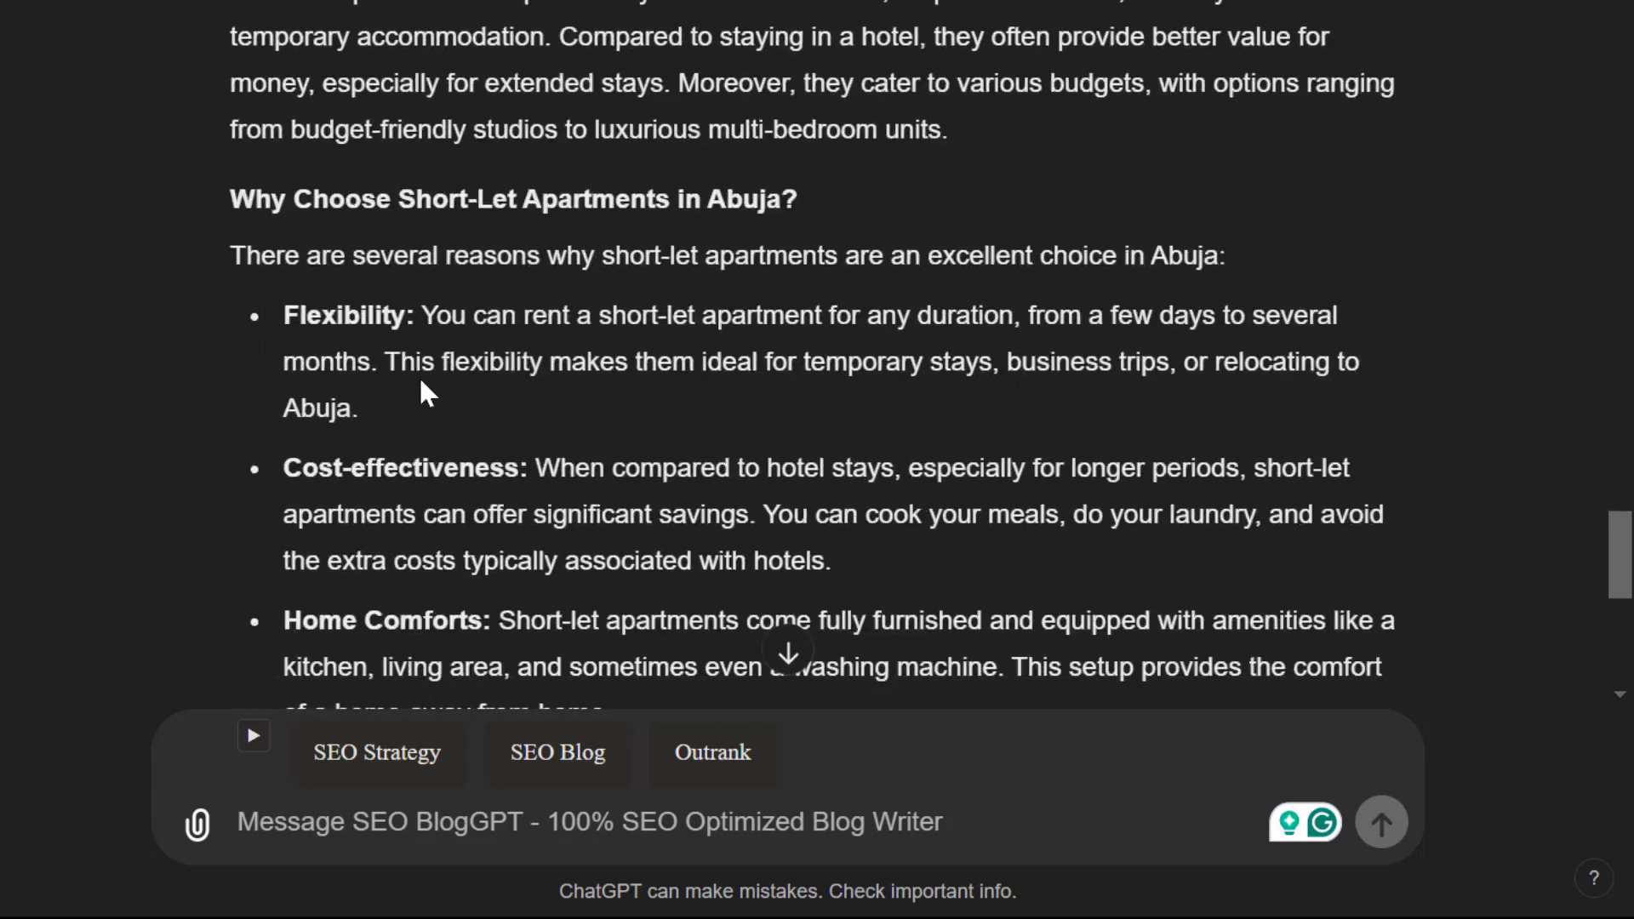
pyautogui.scroll(4, 420, 381)
pyautogui.scroll(-3, 420, 382)
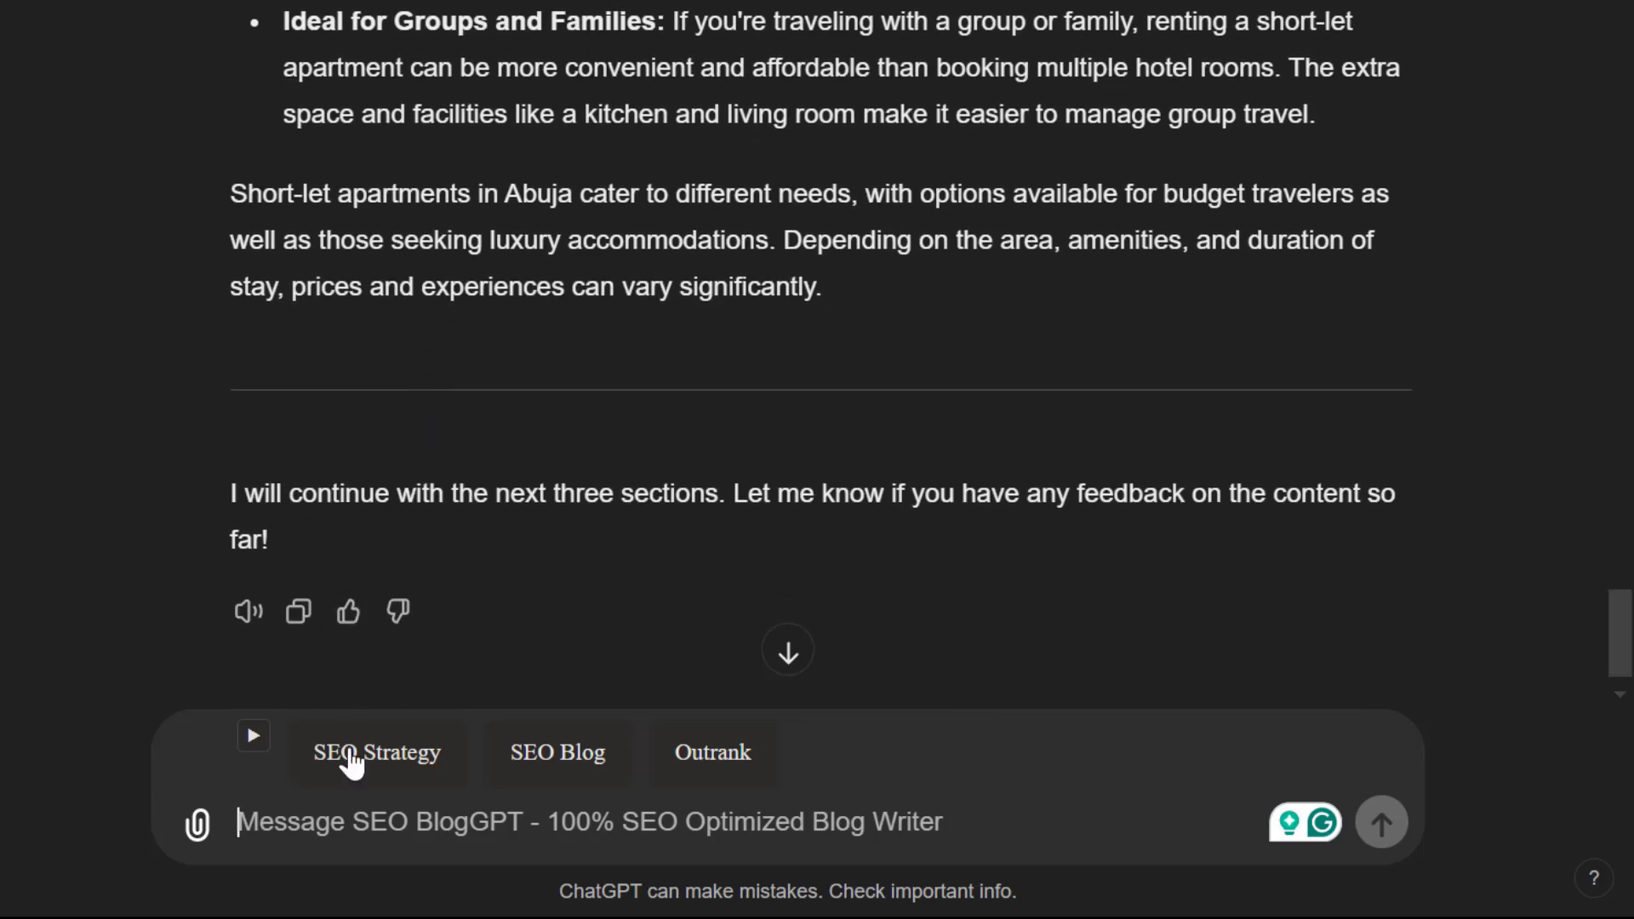
pyautogui.write('cont')
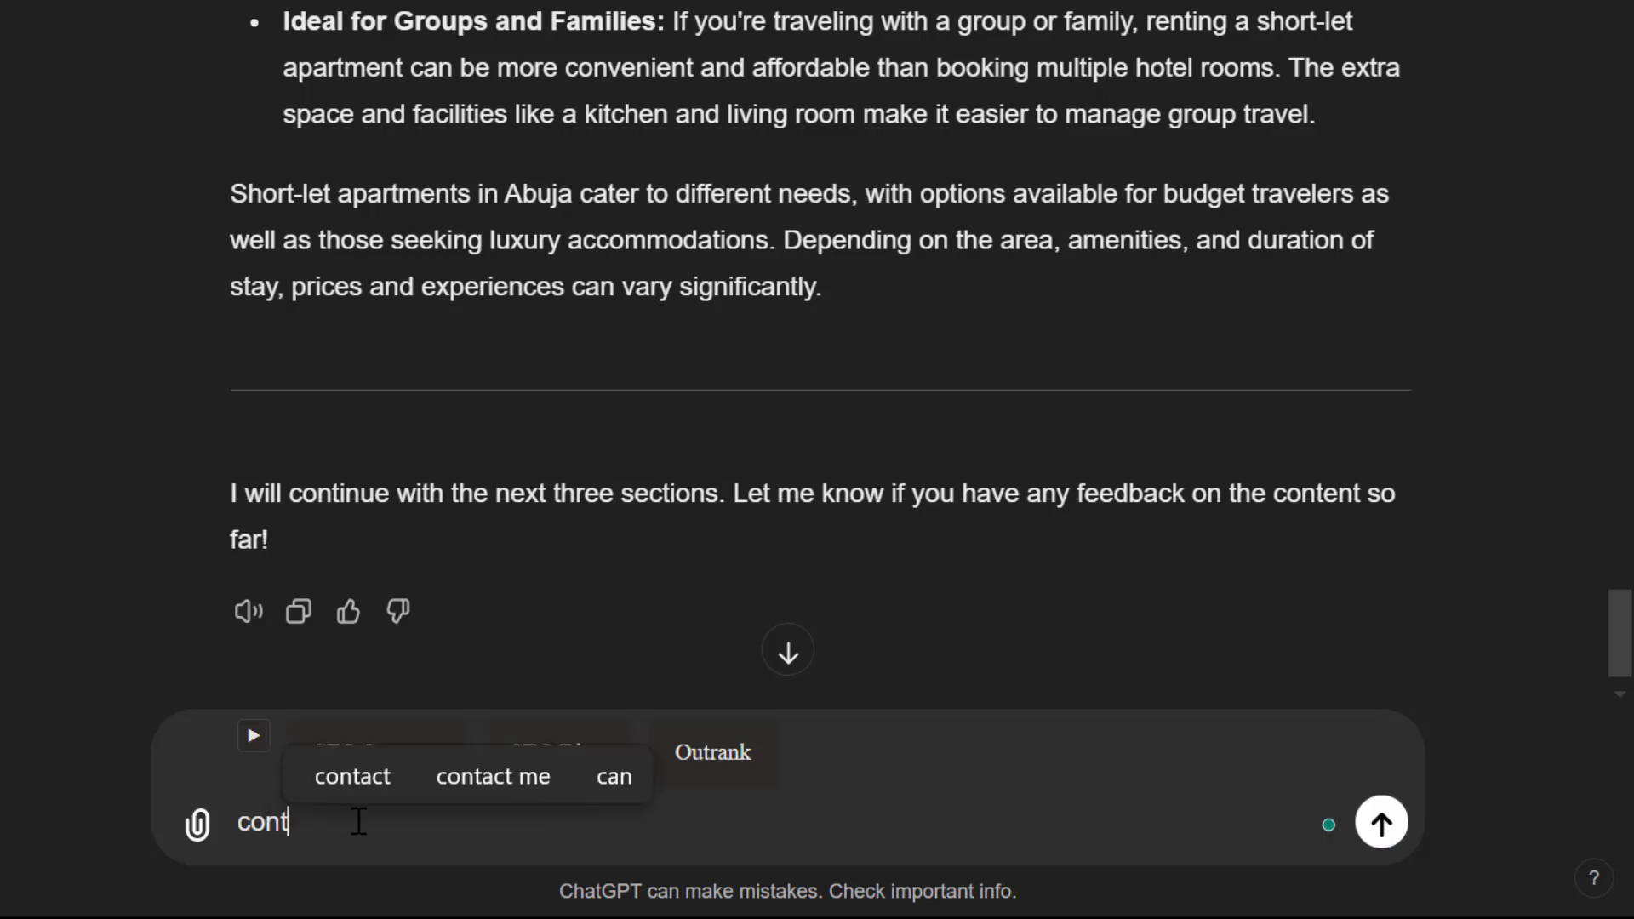
pyautogui.write('inue')
pyautogui.press('Return')
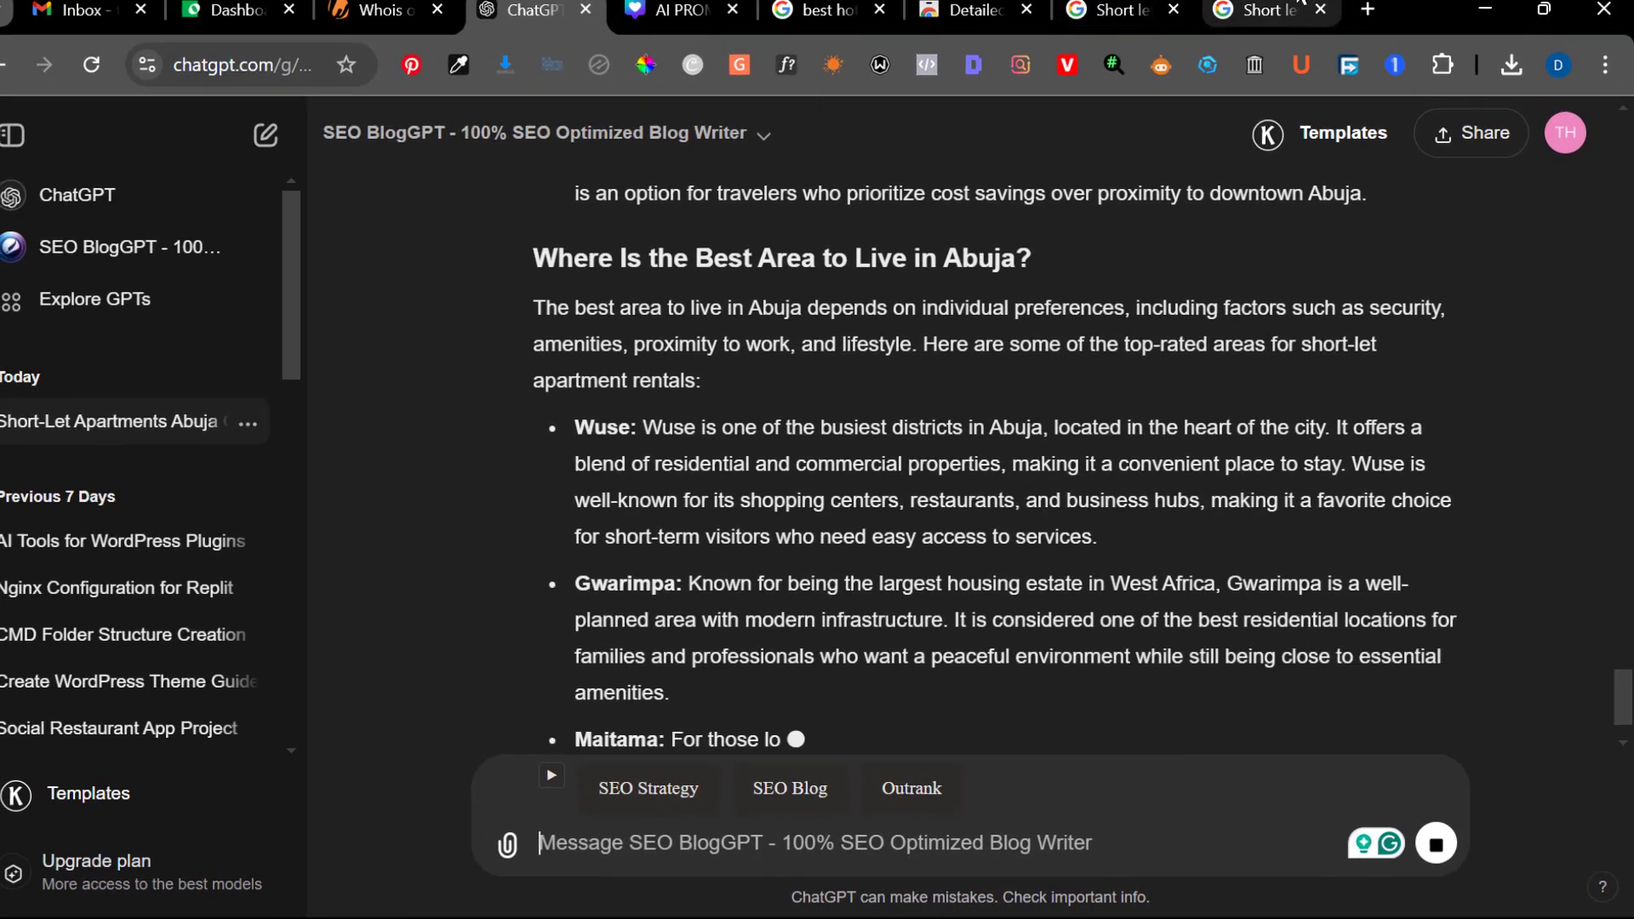
# Switch to the Google results for short let apartments in Abuja and examine the "People also ask" questions and "People also search for" keywords
pyautogui.click(1262, 16)
pyautogui.scroll(-10, 870, 511)
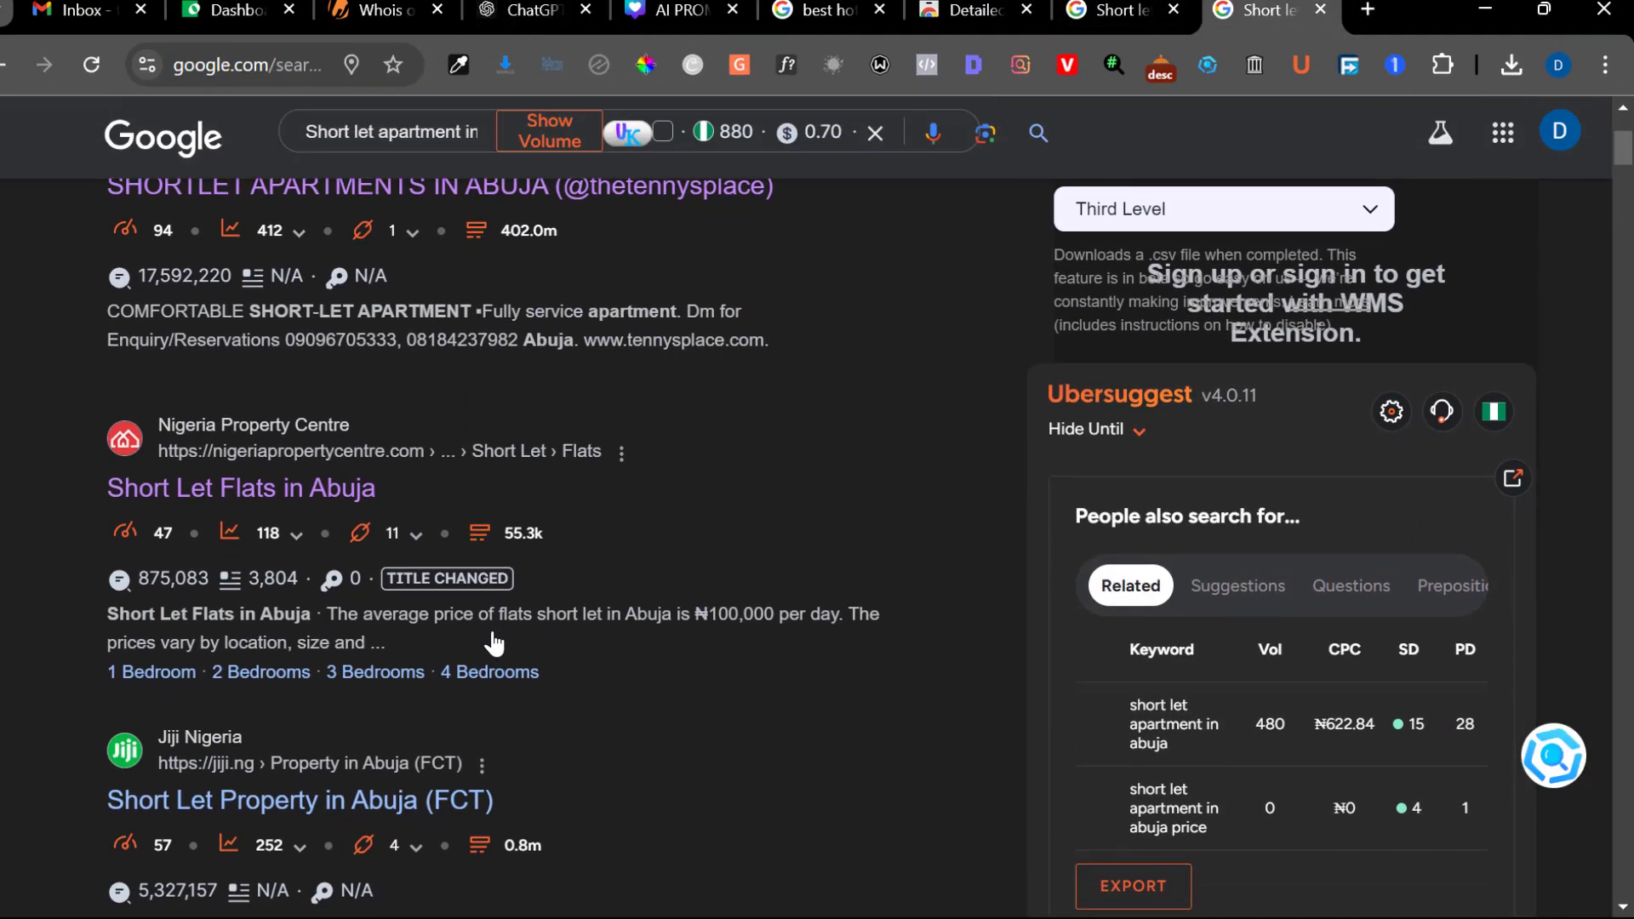
pyautogui.scroll(-6, 493, 642)
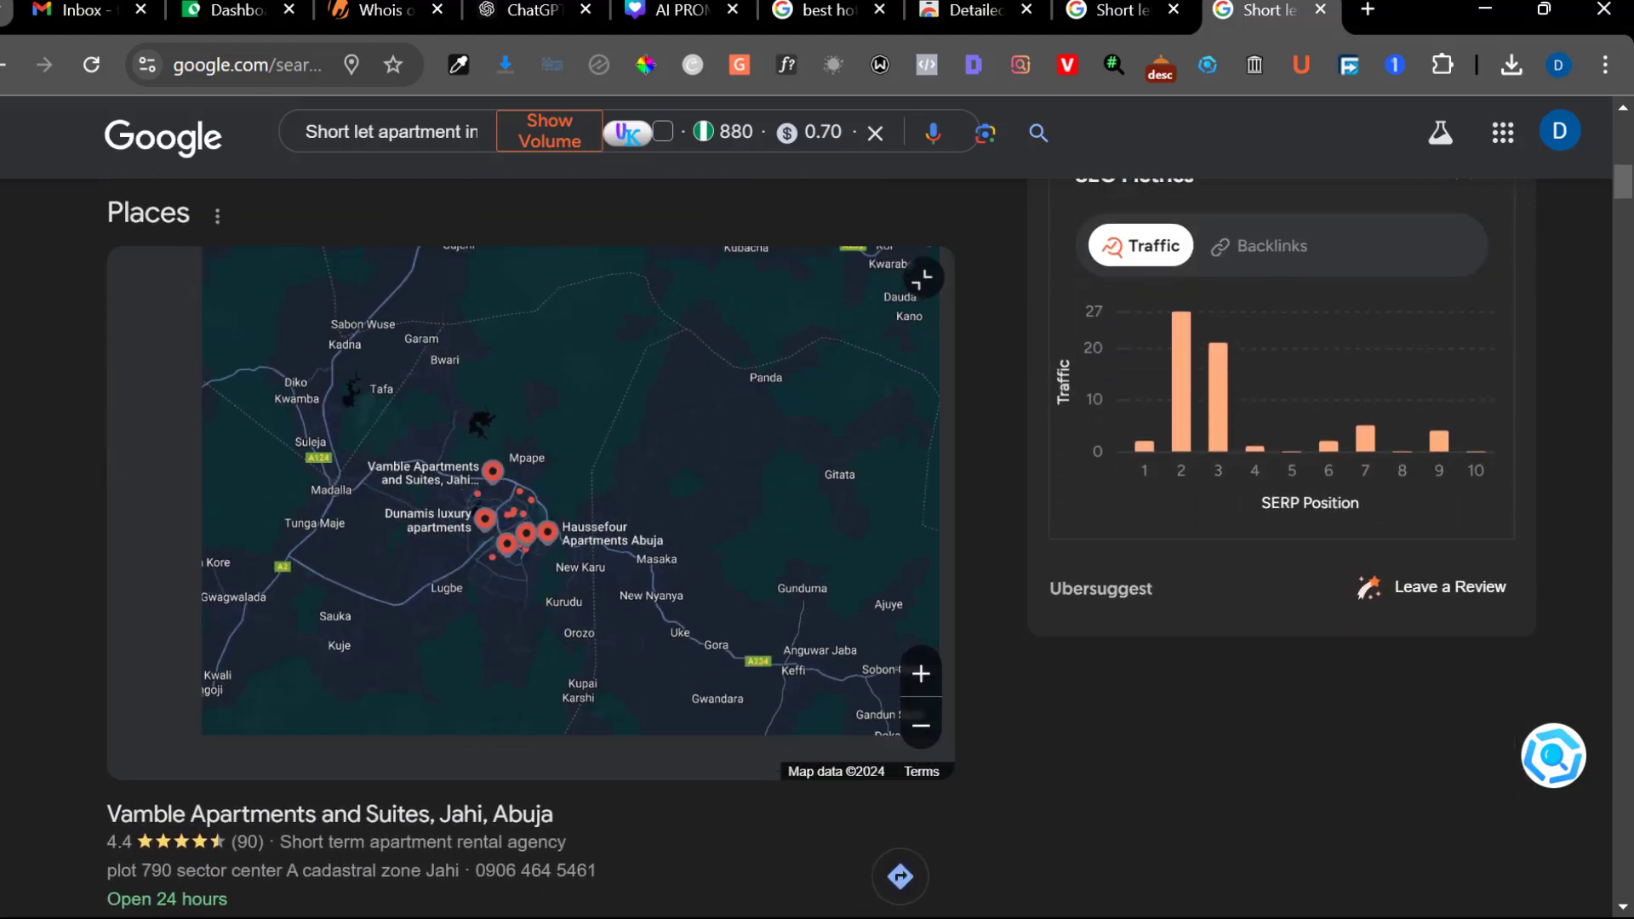
pyautogui.scroll(-20, 9, 640)
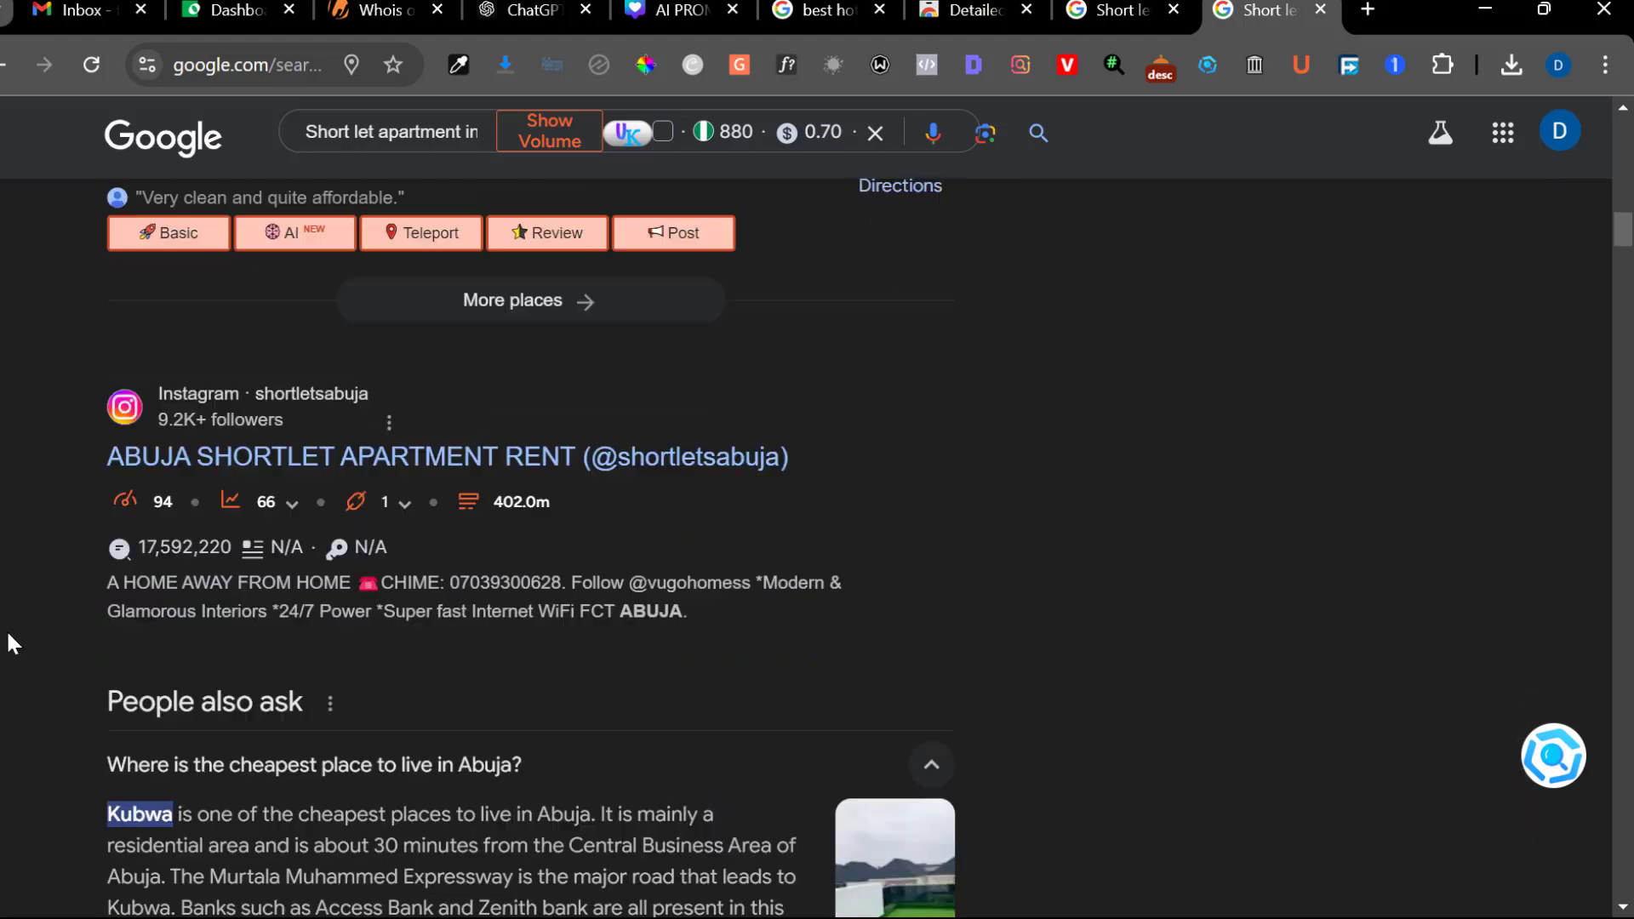
pyautogui.scroll(-13, 8, 642)
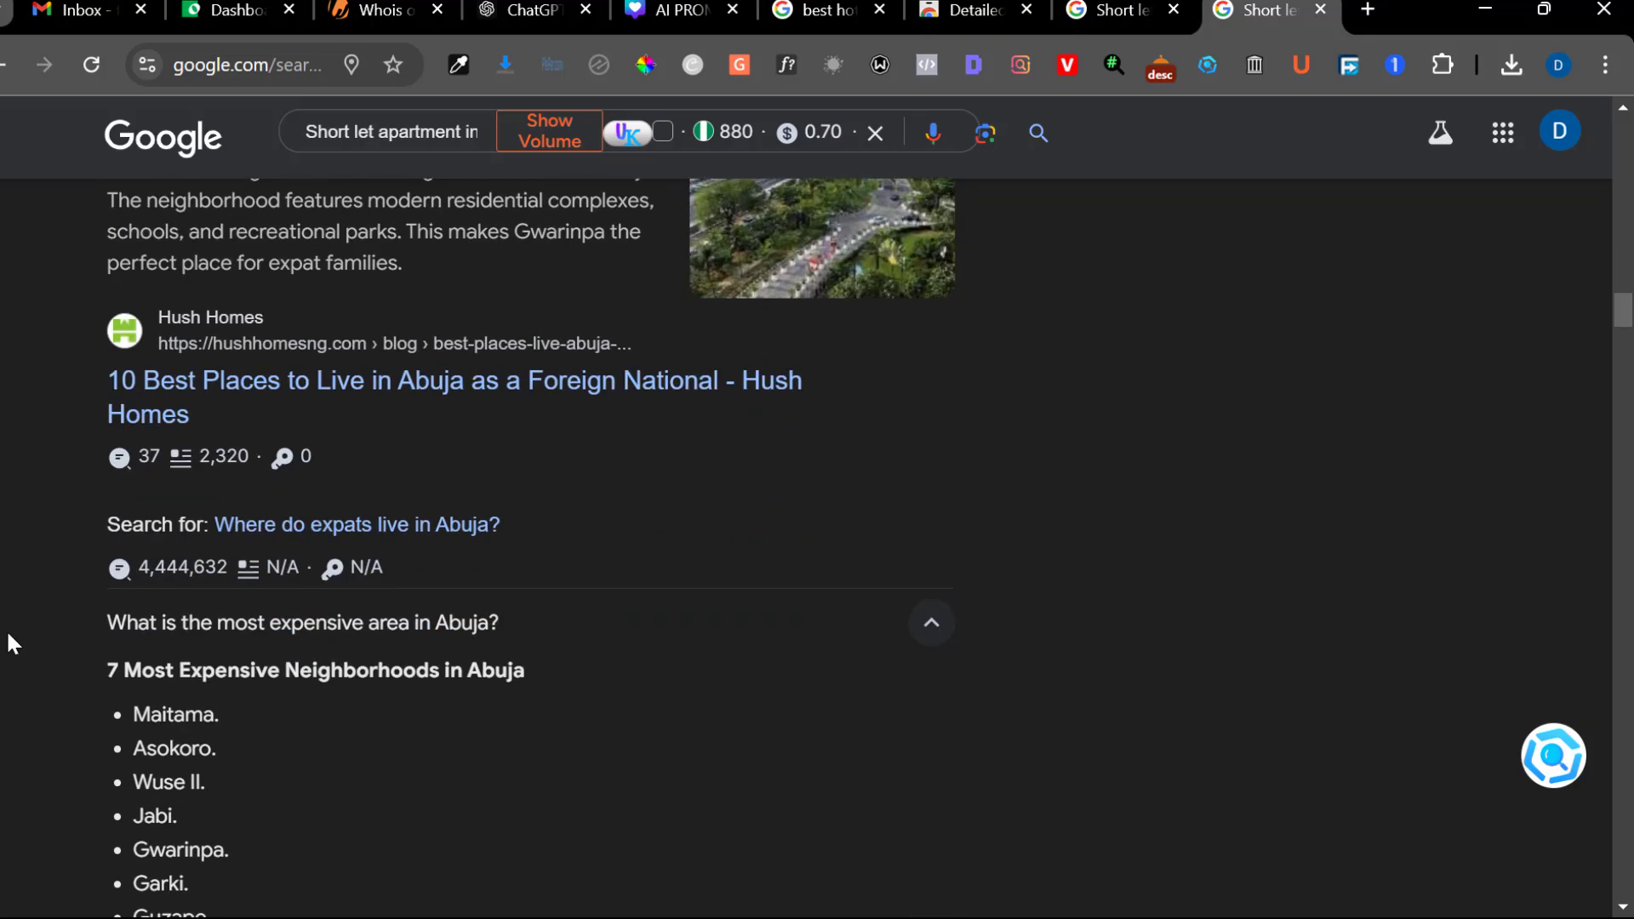
pyautogui.scroll(-10, 8, 642)
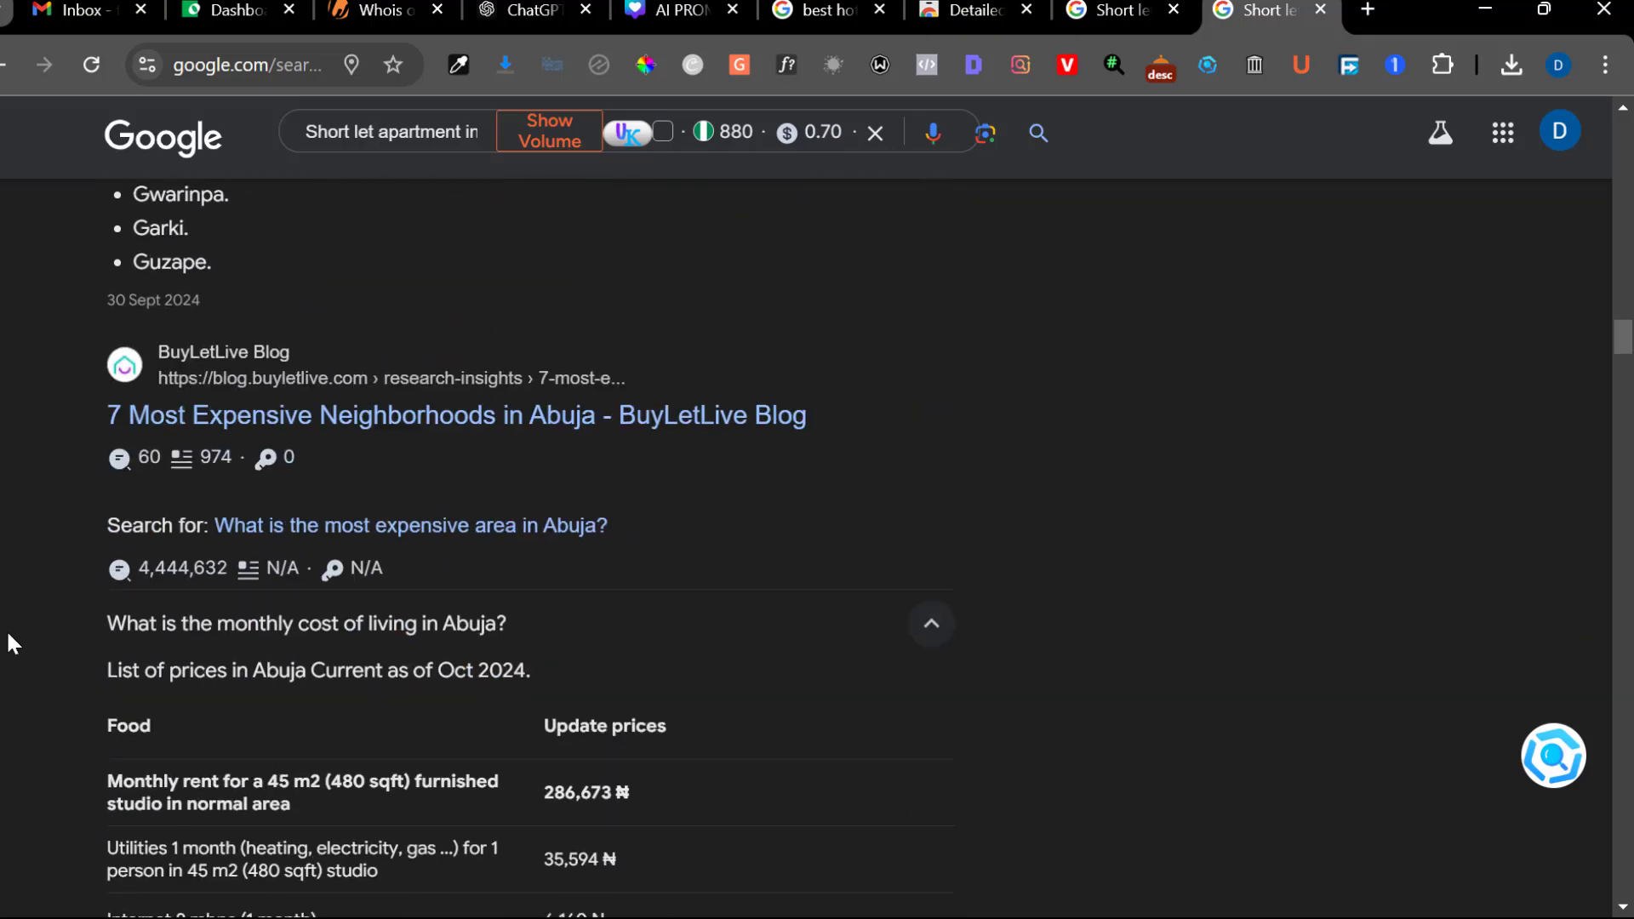
pyautogui.scroll(-12, 9, 644)
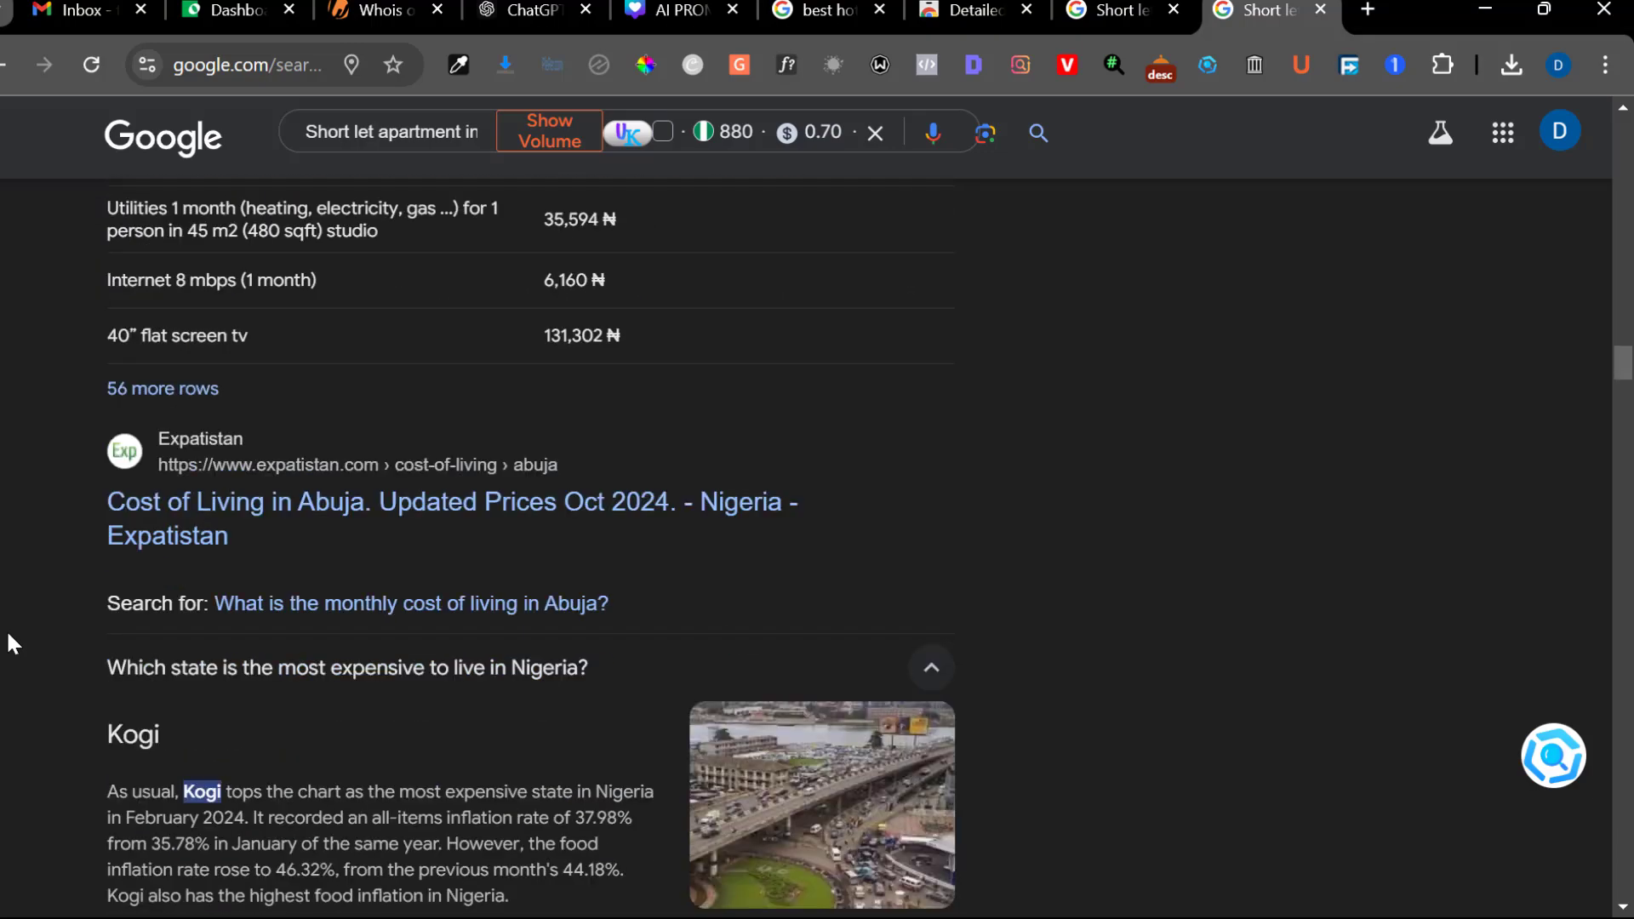
pyautogui.scroll(-15, 13, 644)
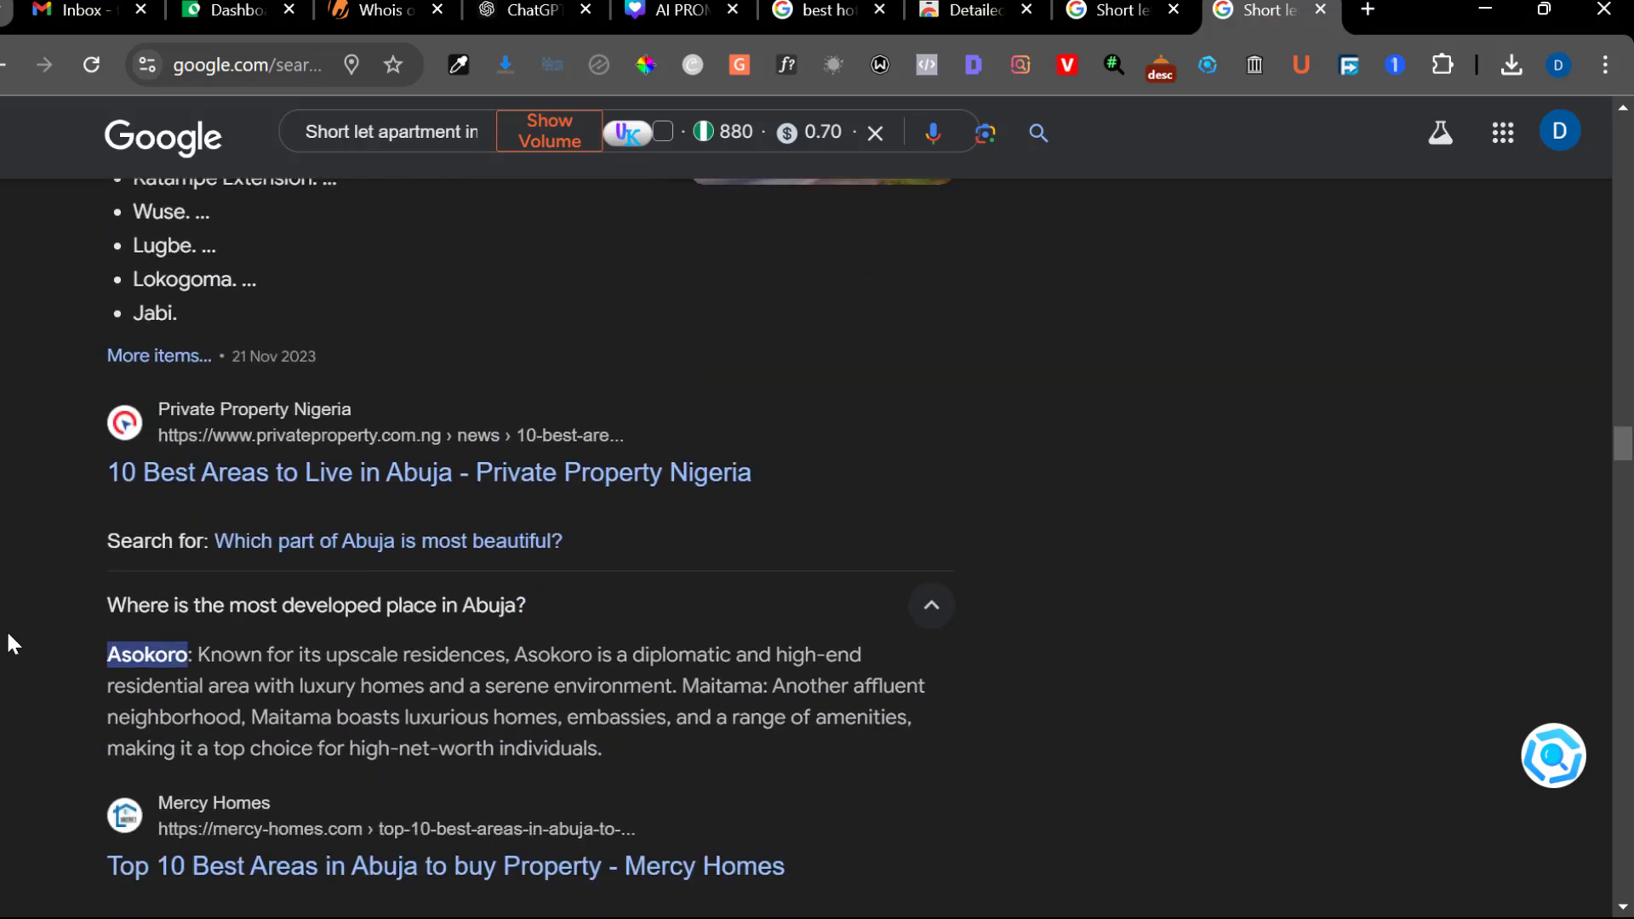
pyautogui.scroll(-8, 10, 644)
pyautogui.scroll(8, 10, 644)
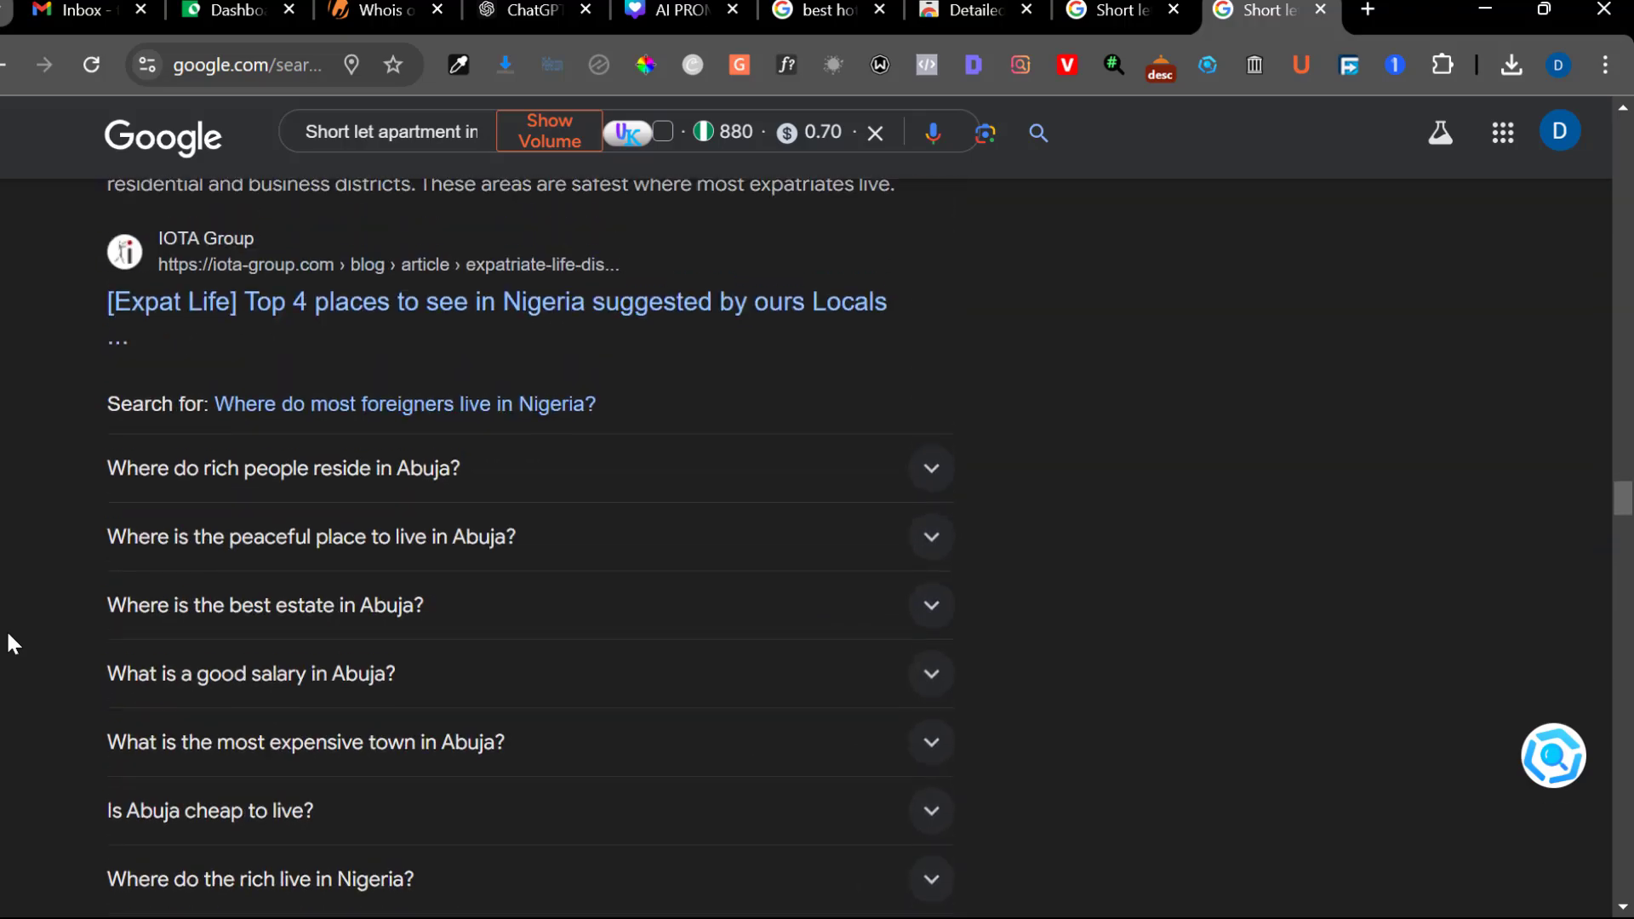
pyautogui.scroll(-1, 10, 644)
pyautogui.scroll(-1, 9, 637)
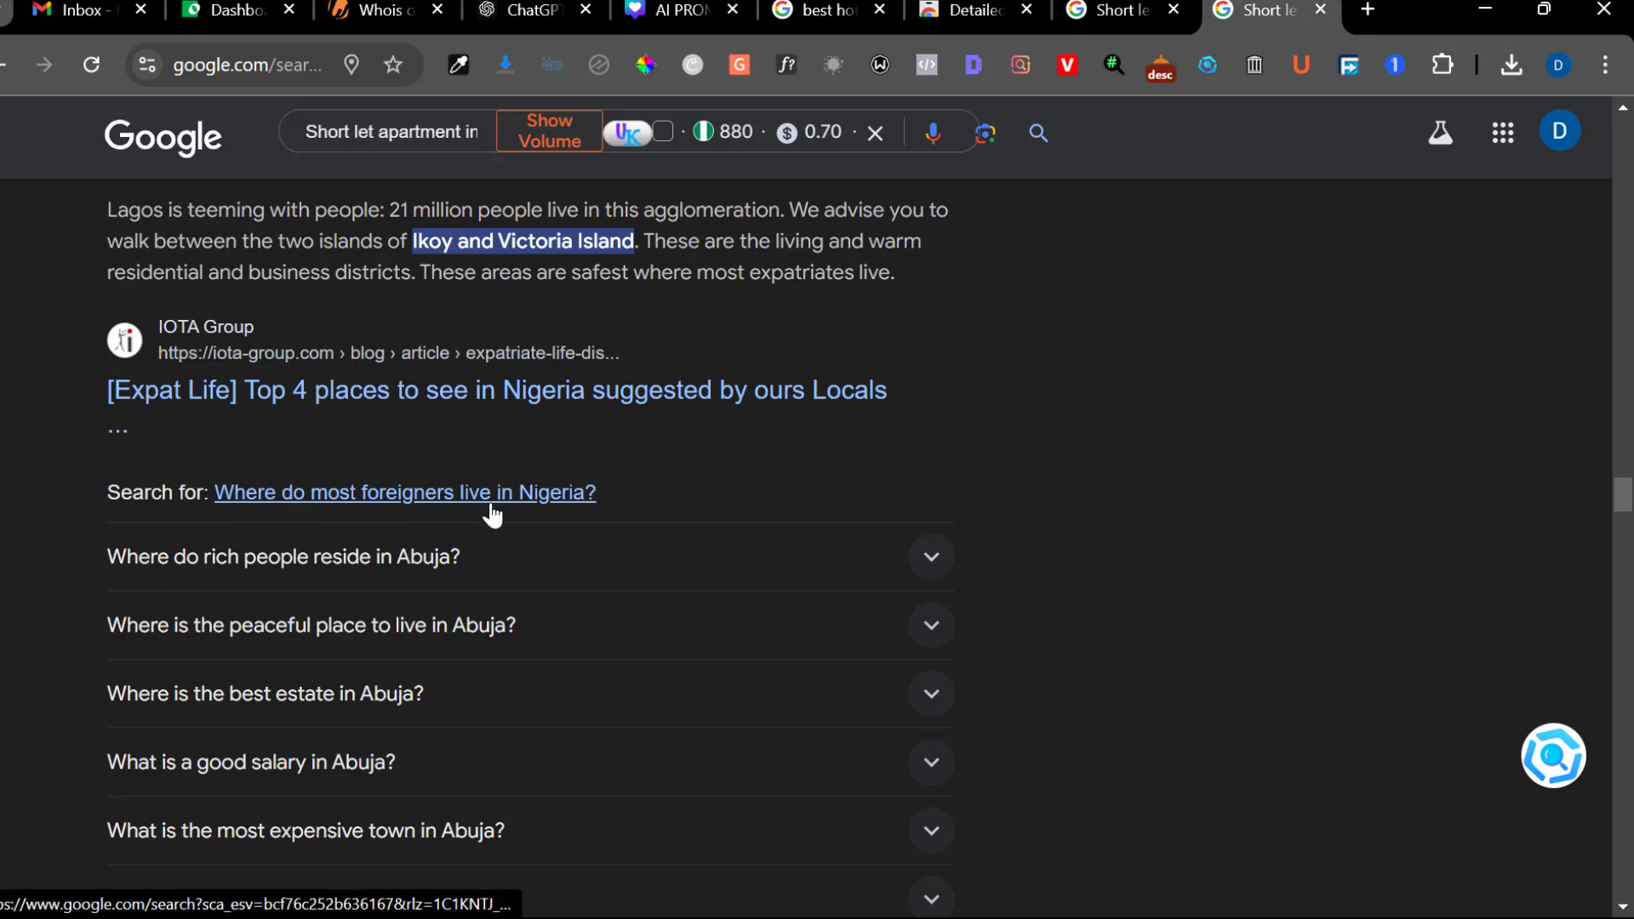
pyautogui.scroll(-15, 53, 549)
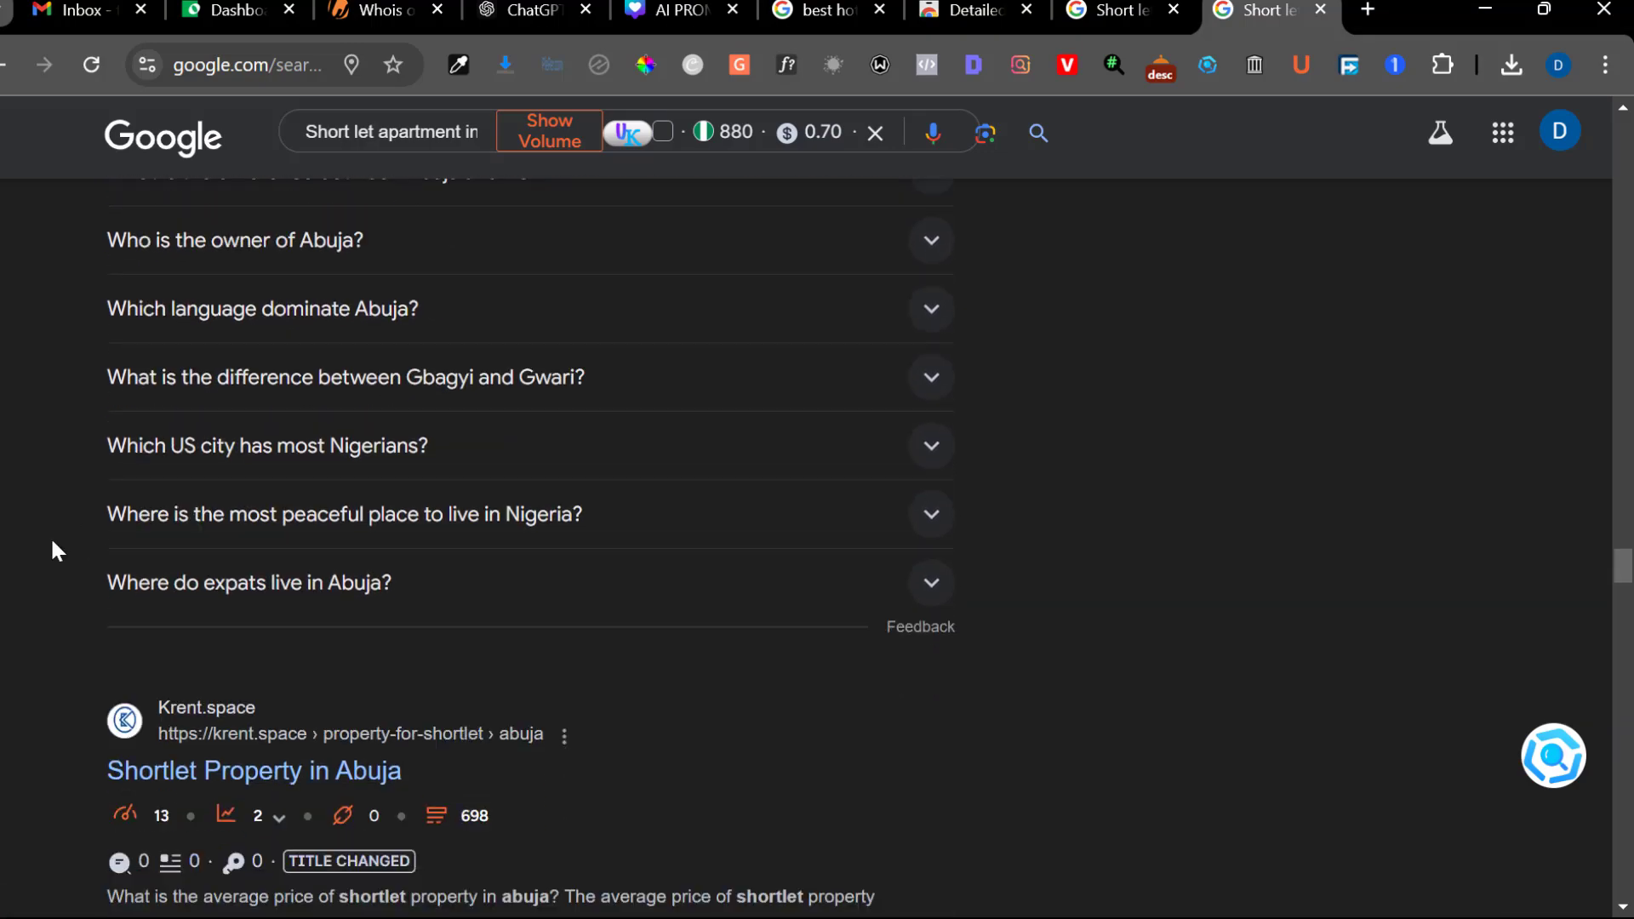
pyautogui.scroll(-15, 54, 549)
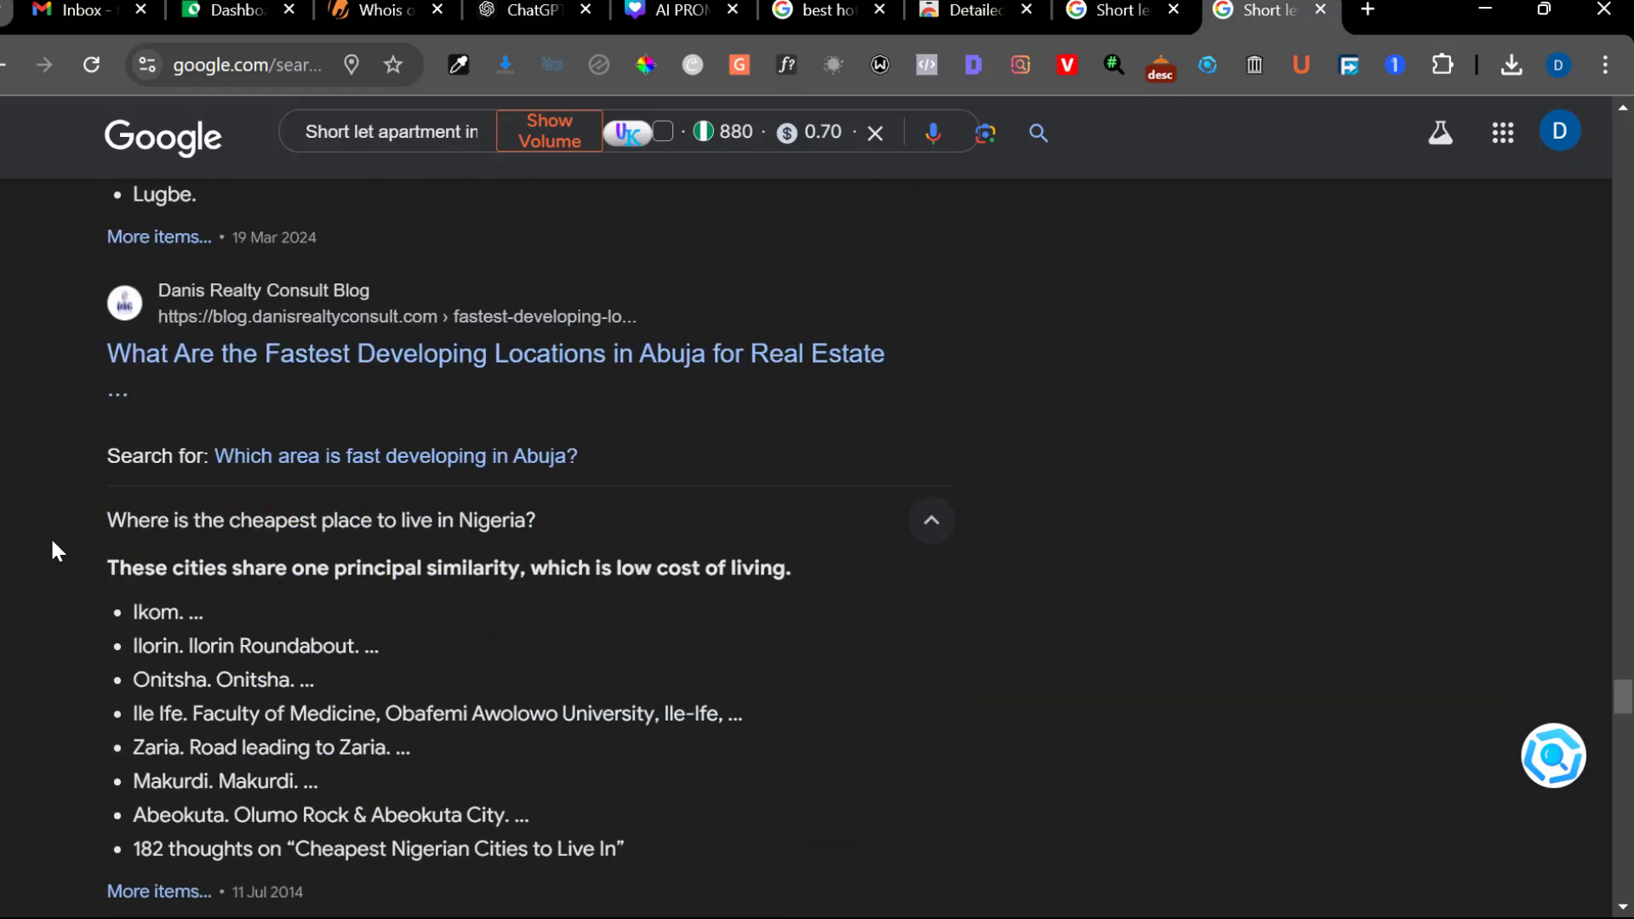
pyautogui.scroll(-13, 53, 545)
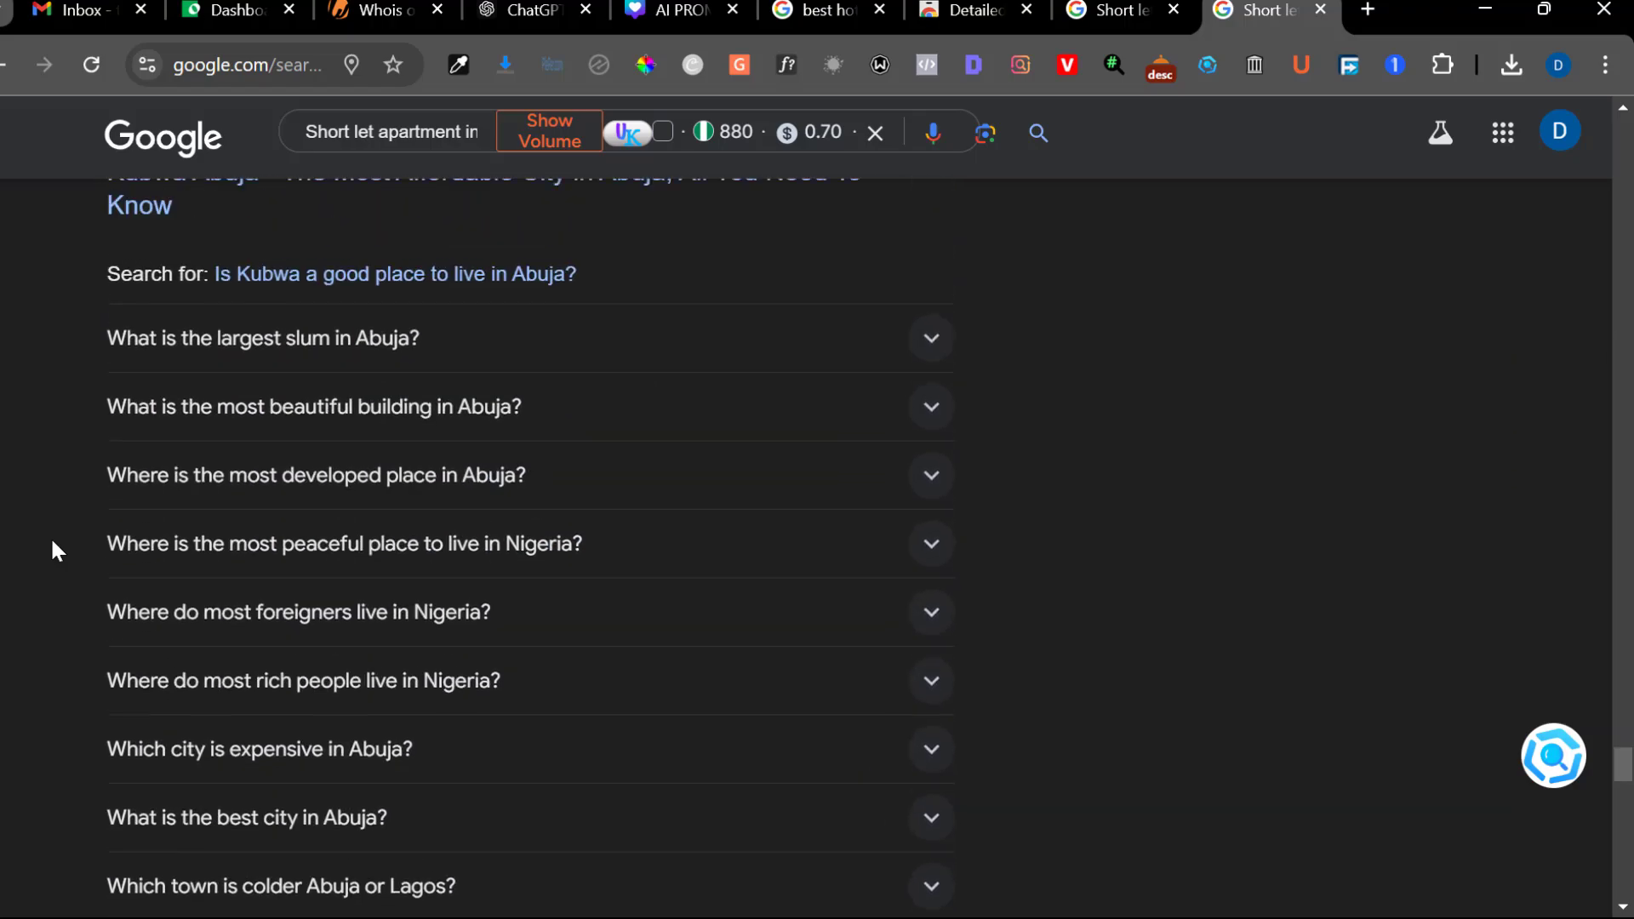
pyautogui.scroll(4, 53, 545)
pyautogui.scroll(-8, 52, 549)
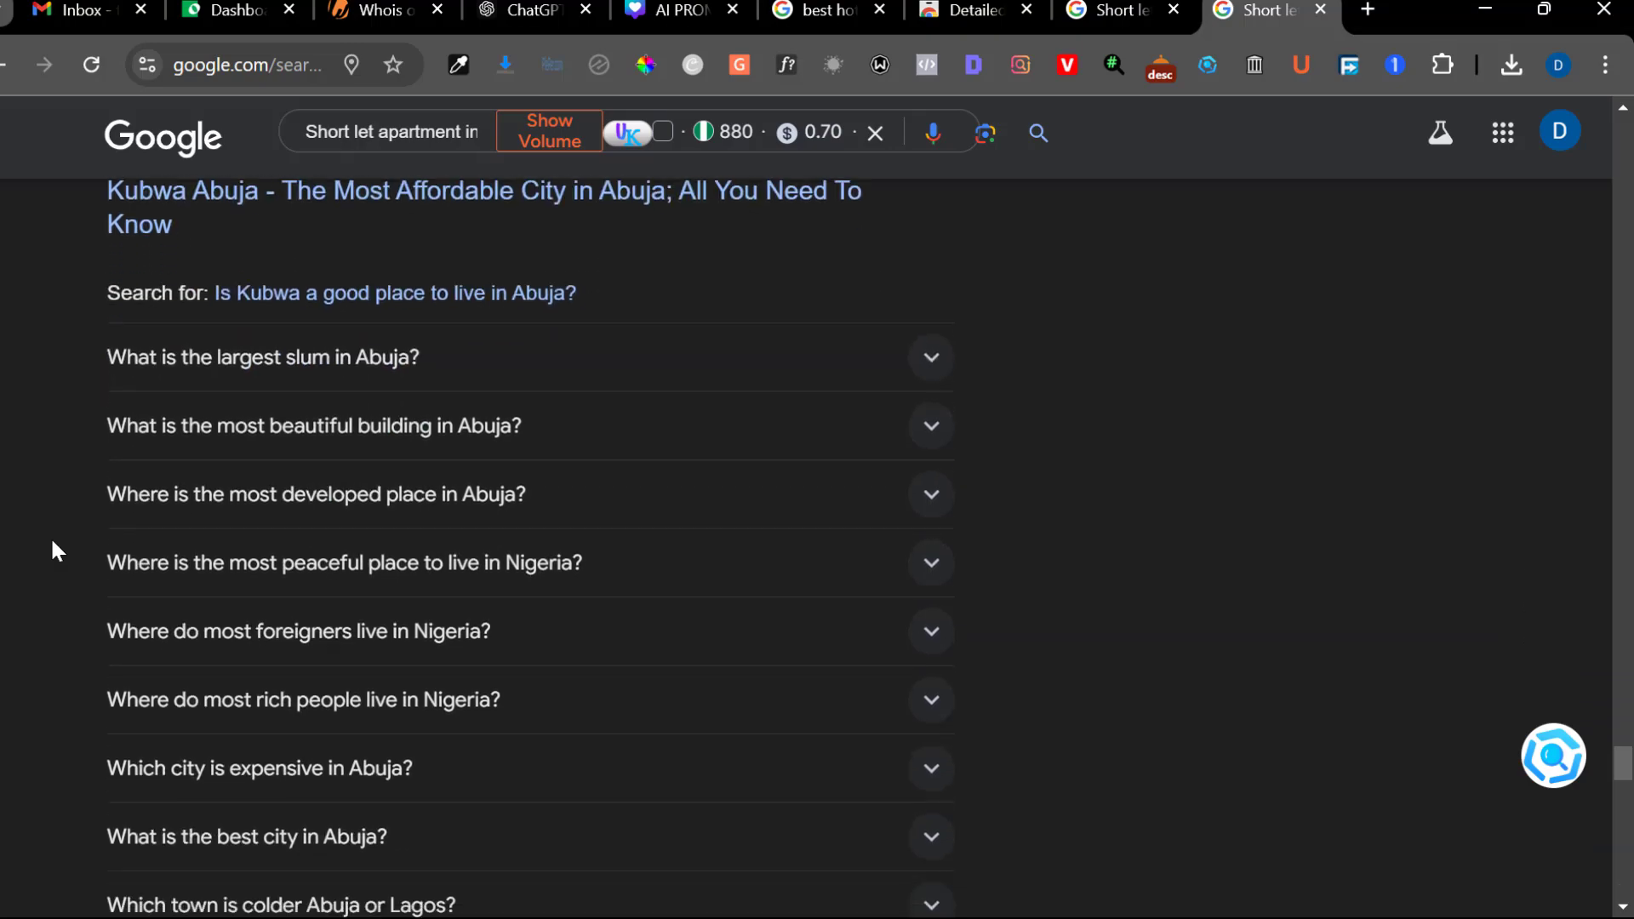
pyautogui.scroll(-7, 53, 549)
pyautogui.scroll(10, 108, 609)
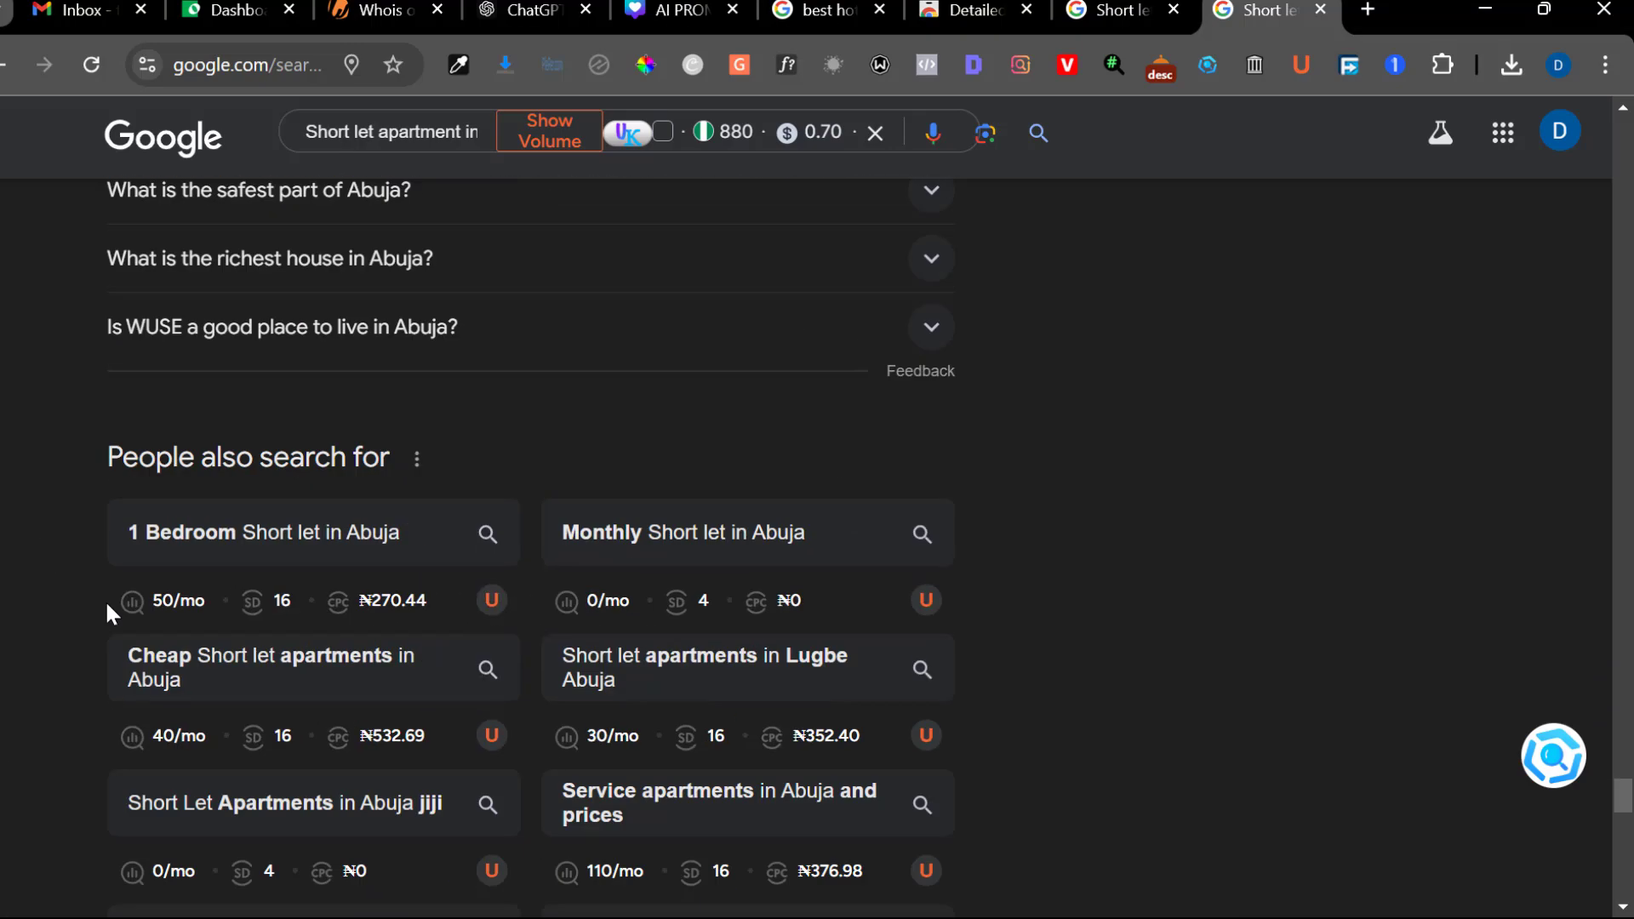
pyautogui.scroll(-1, 108, 611)
pyautogui.scroll(18, 108, 612)
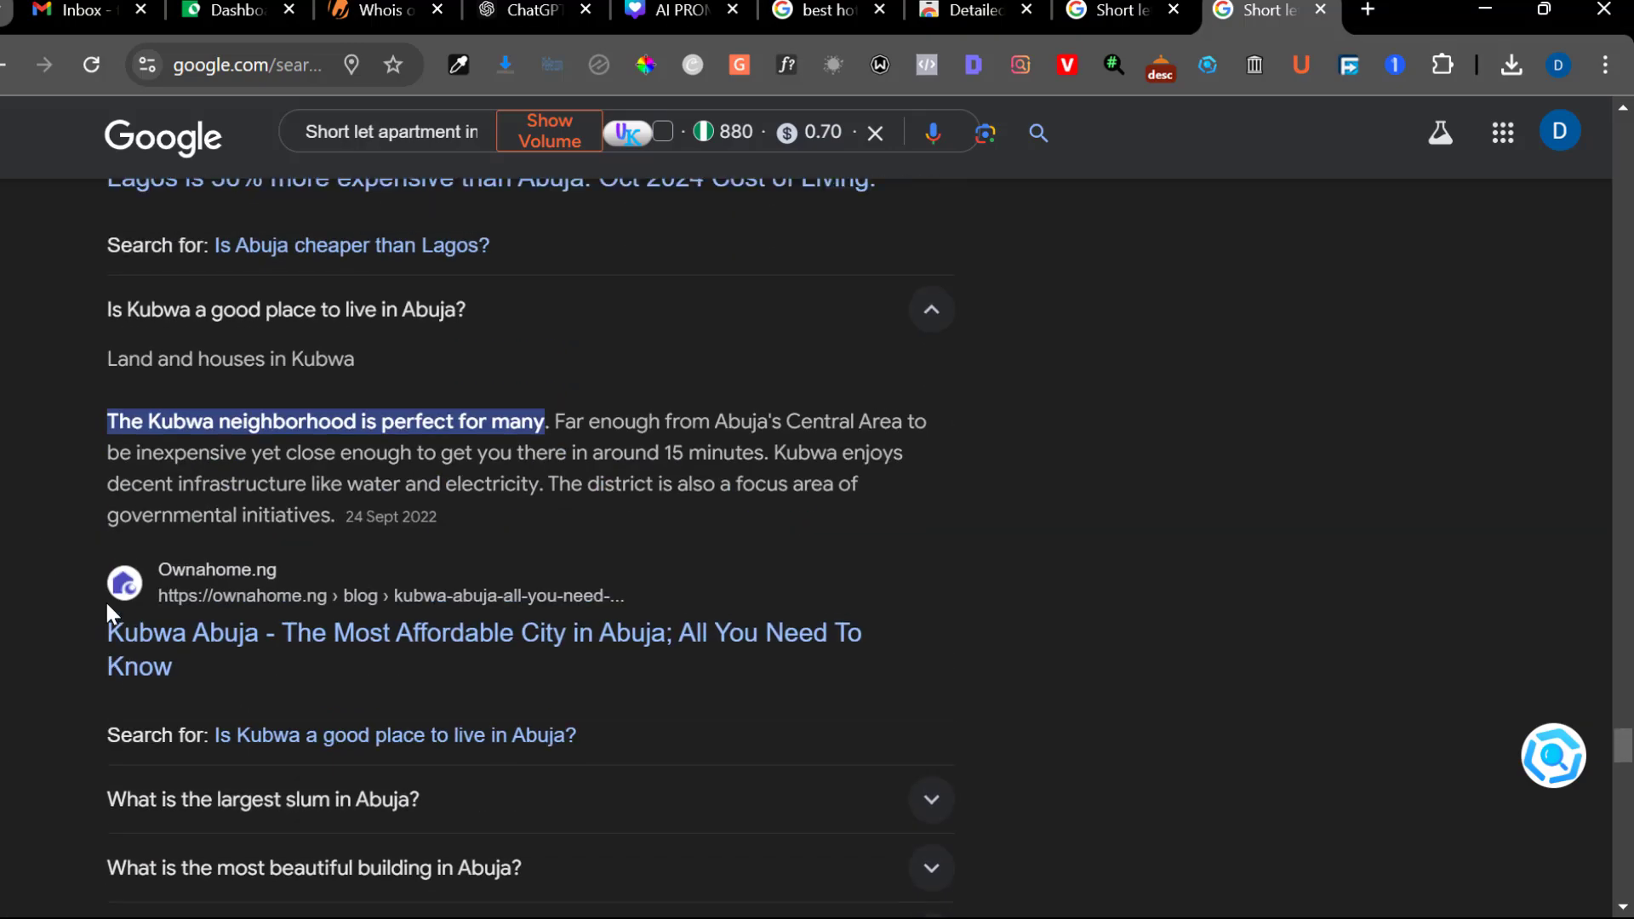
pyautogui.scroll(7, 108, 611)
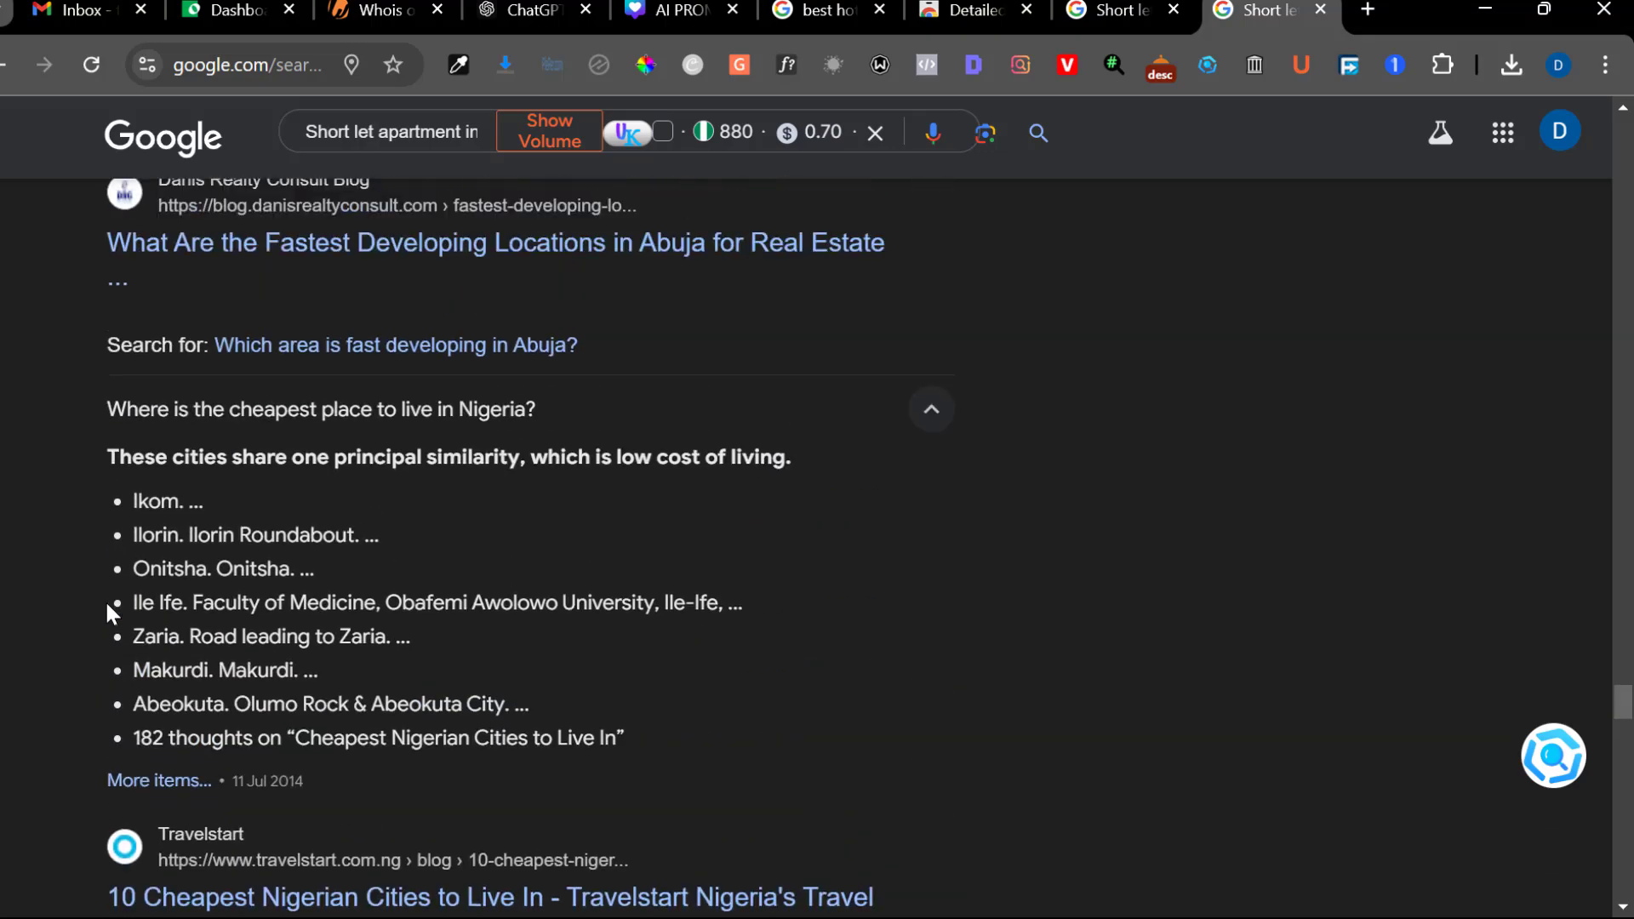
pyautogui.scroll(10, 108, 606)
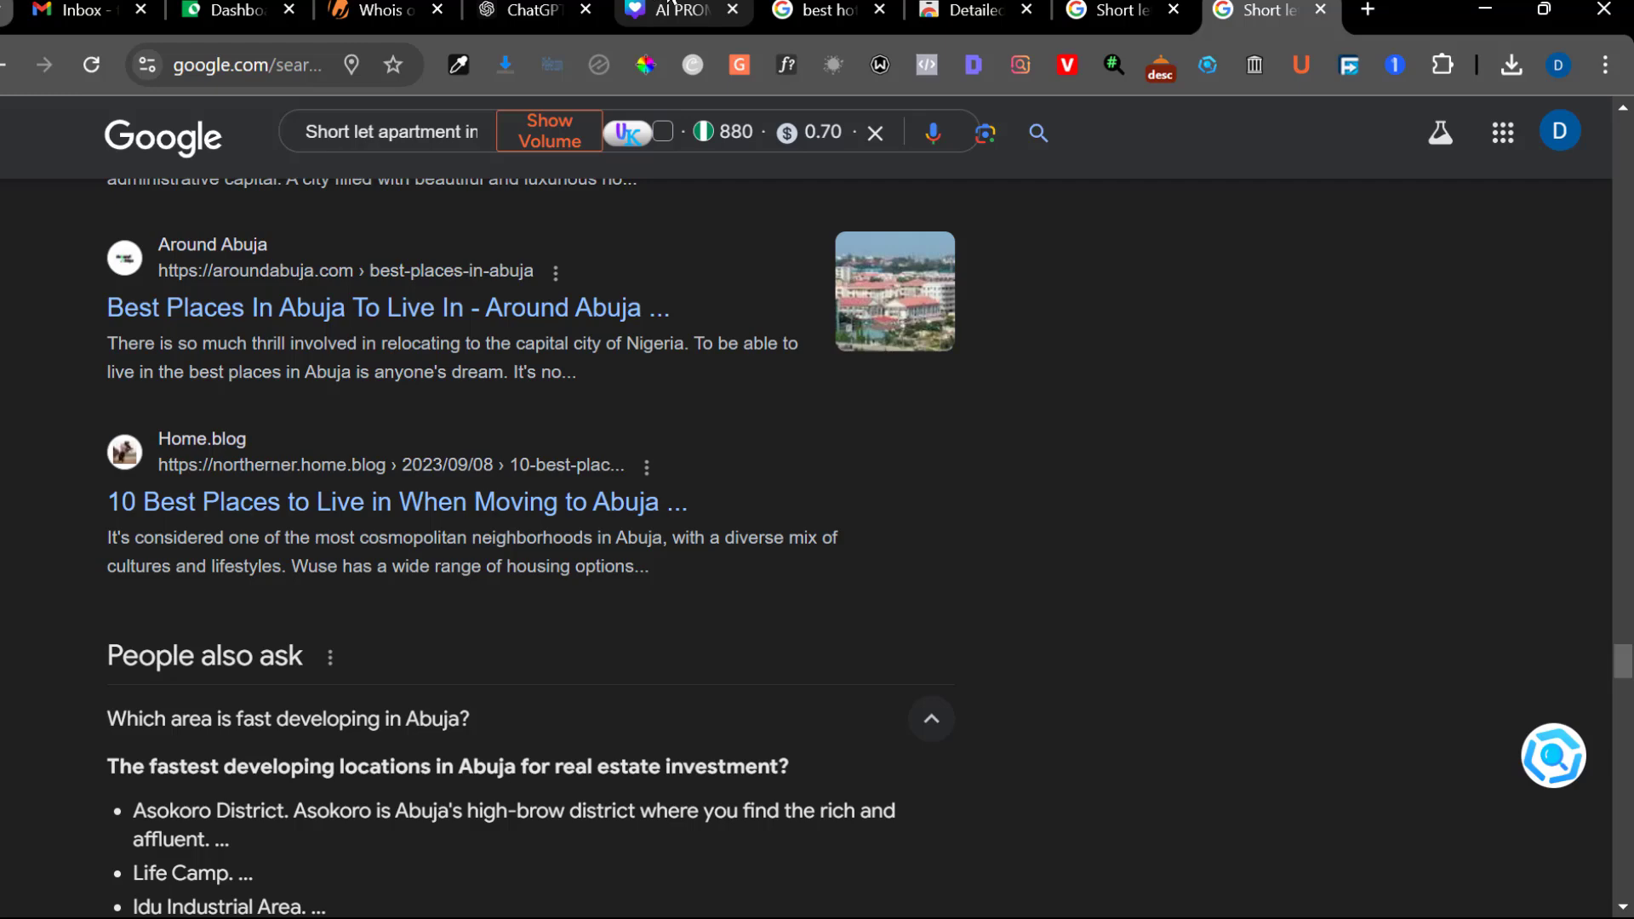
# Return to the SEO BlogGPT chat, send "contine" to request the next sections, and read them through to the end
pyautogui.moveTo(670, 4)
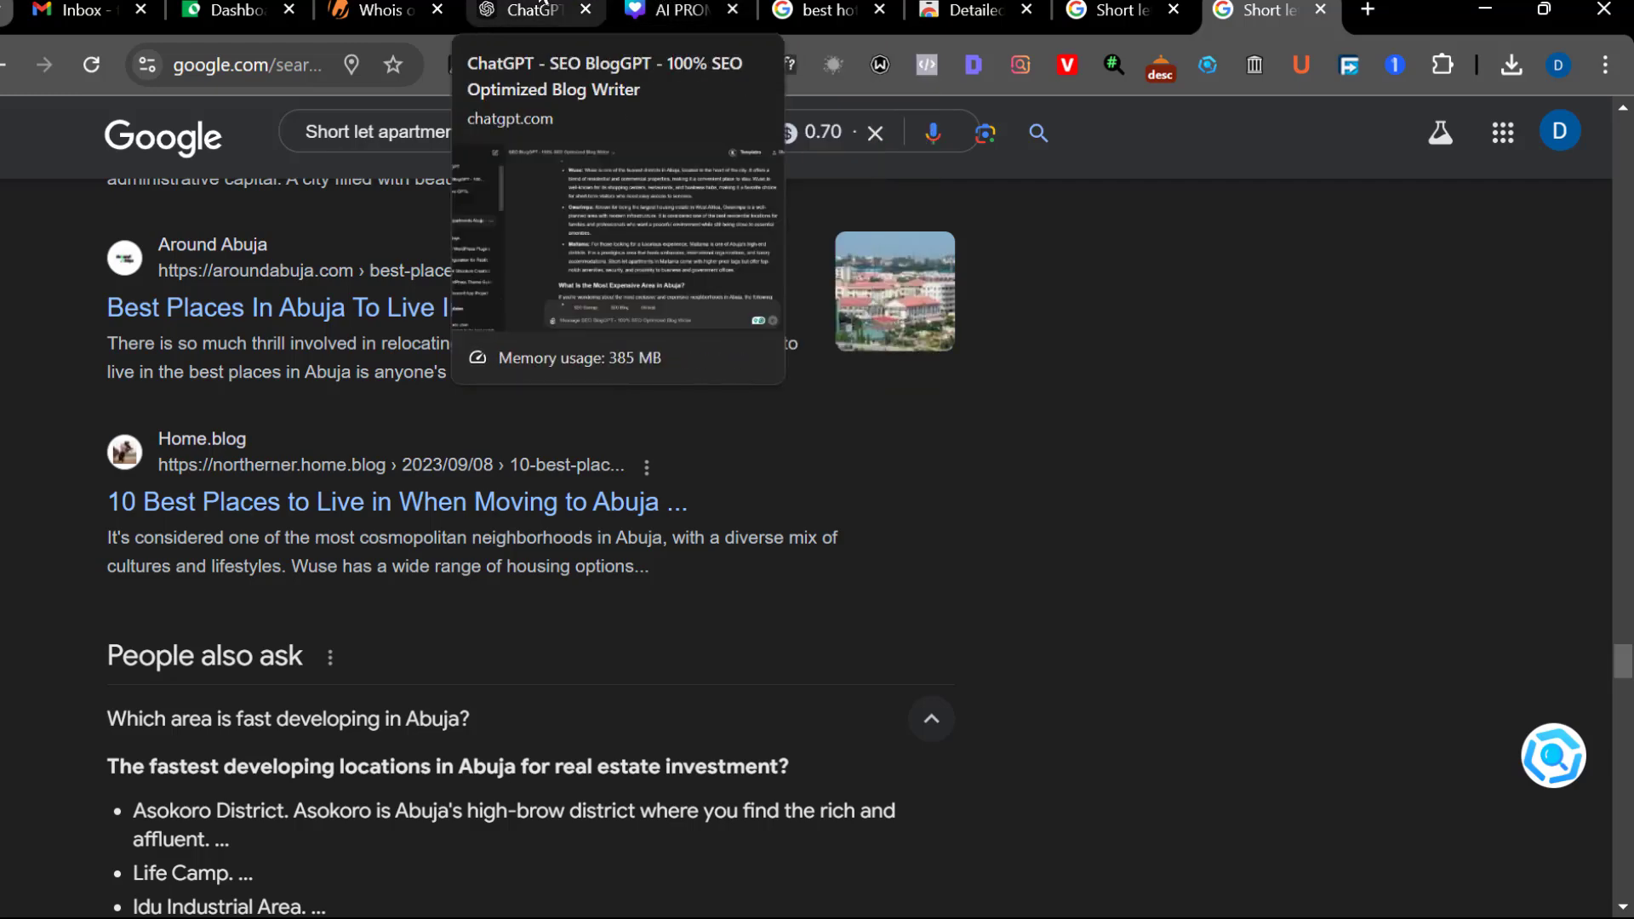
pyautogui.click(528, 10)
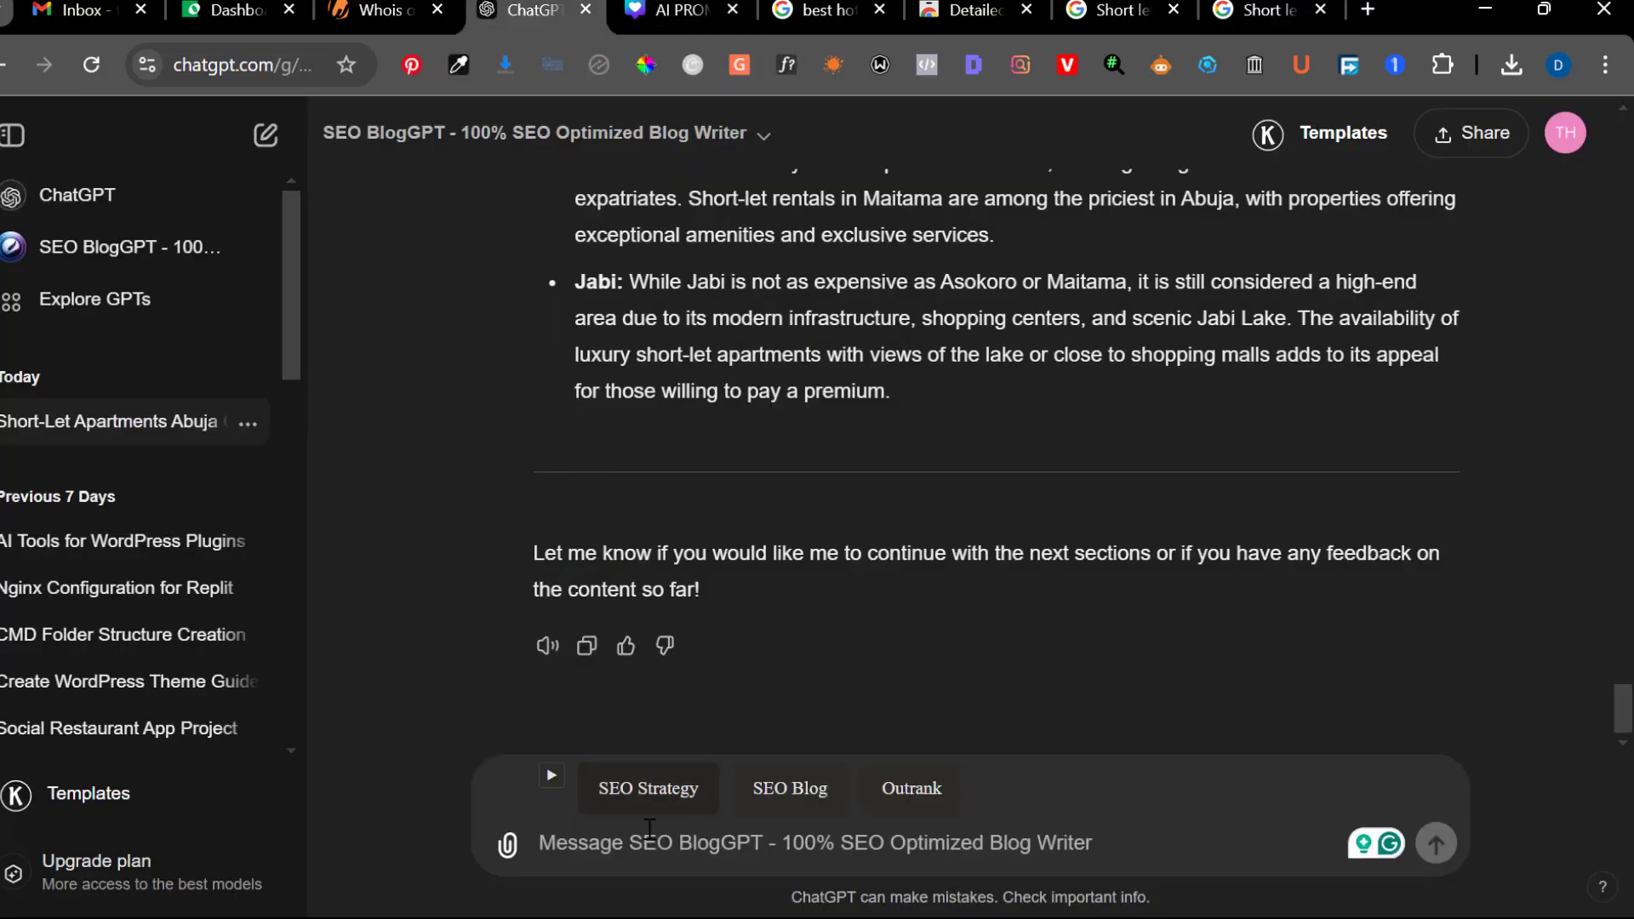
pyautogui.write('contine')
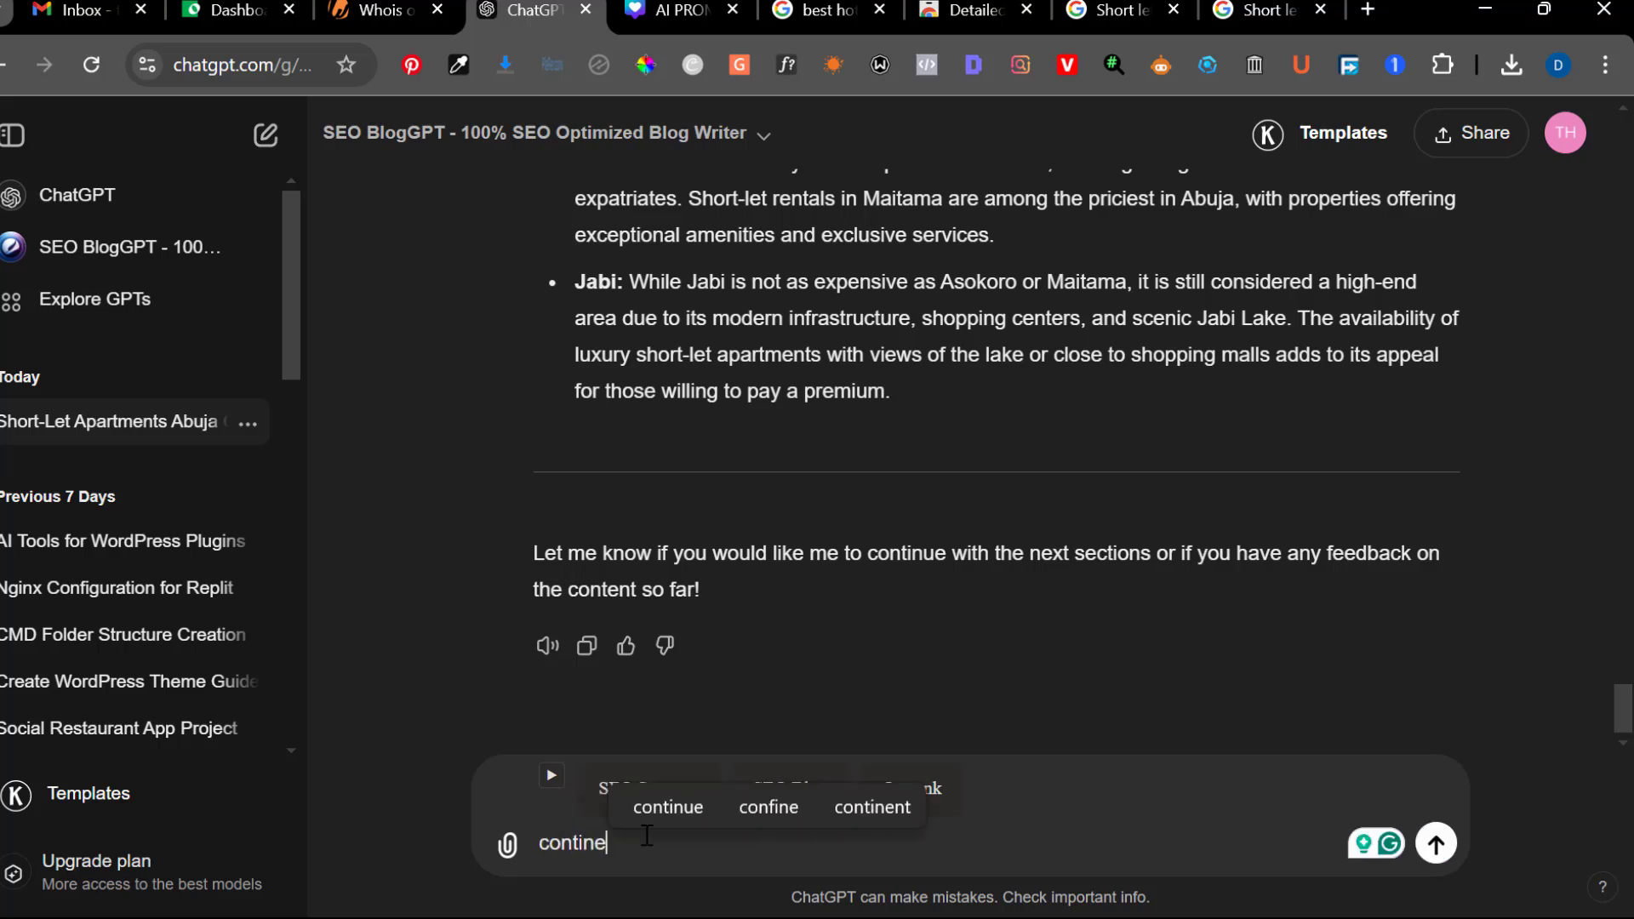
pyautogui.press('Return')
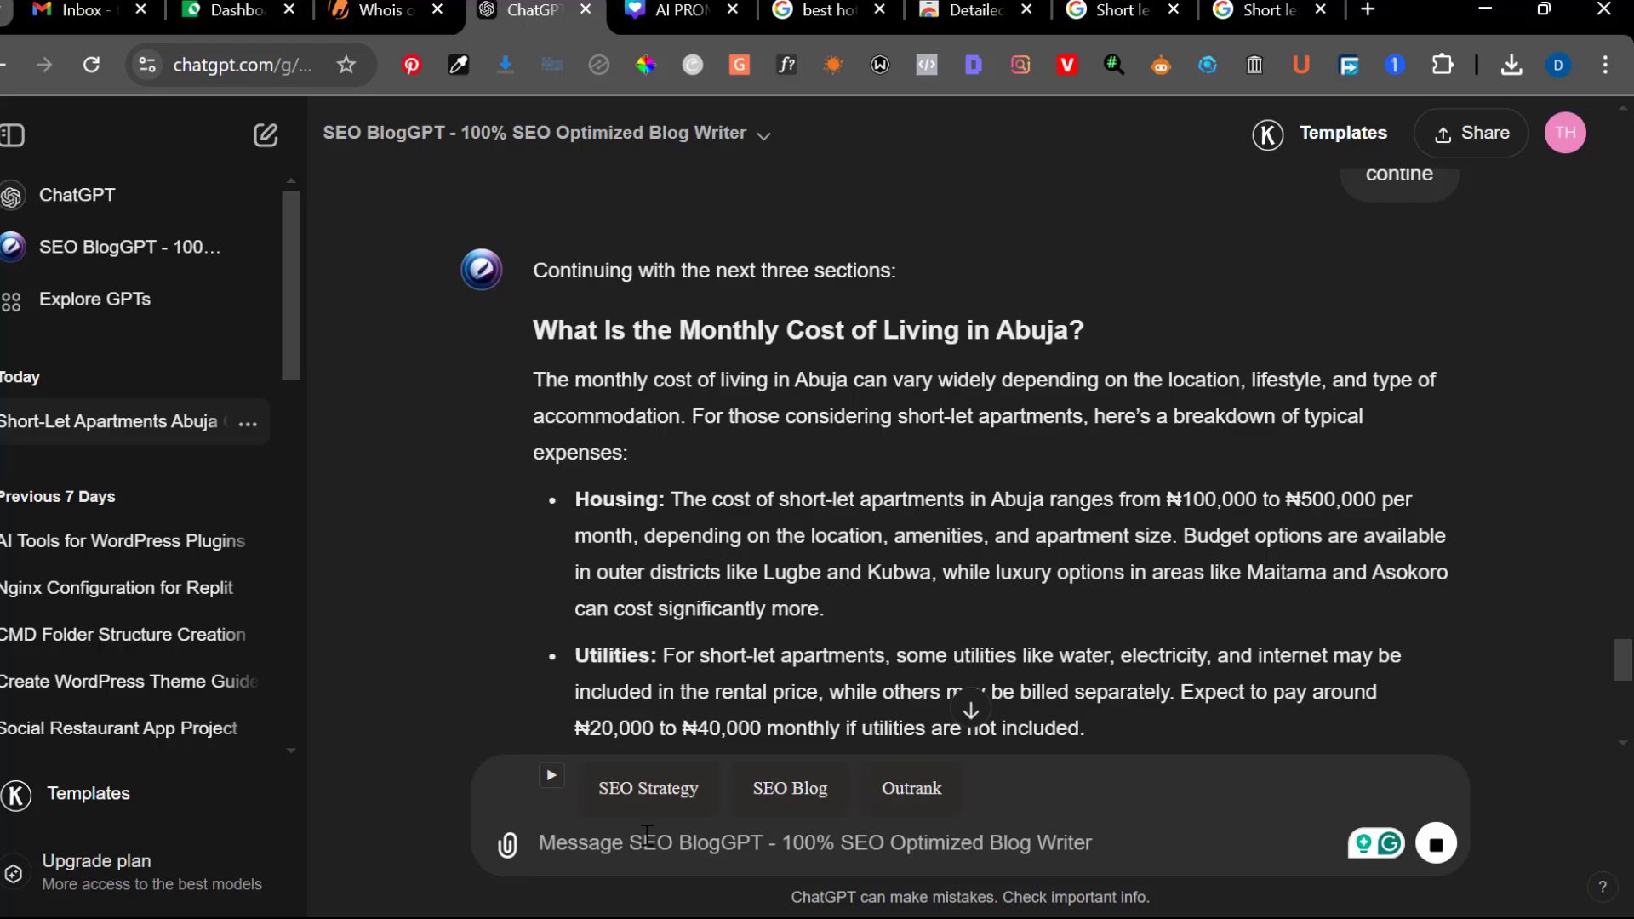
pyautogui.scroll(-9, 686, 706)
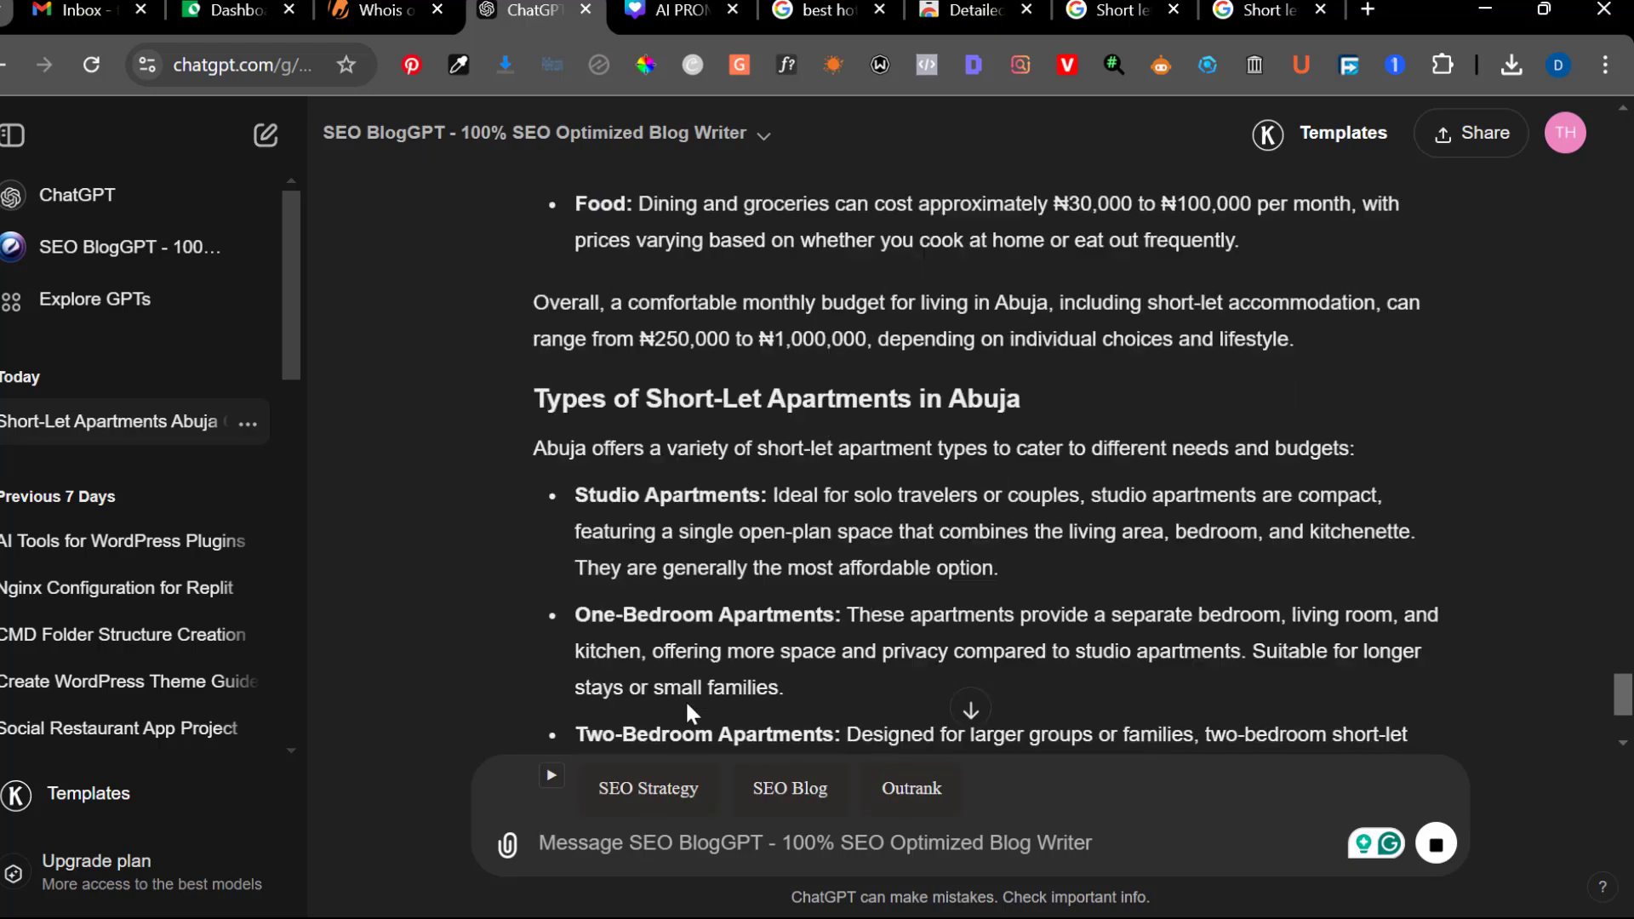
pyautogui.scroll(-5, 686, 713)
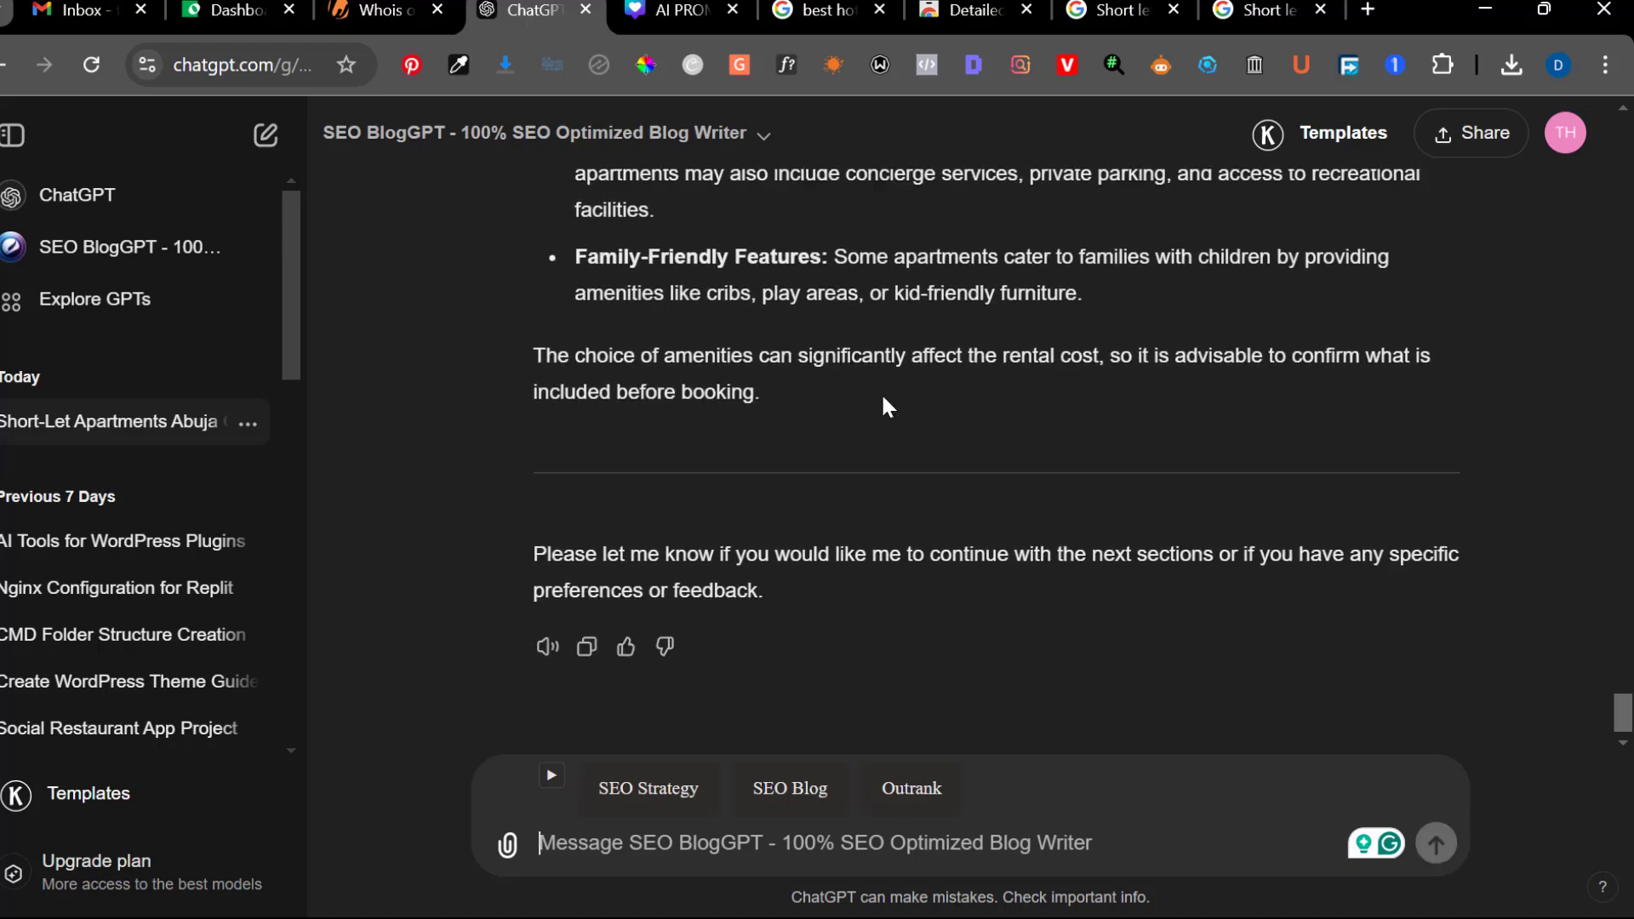
# Review the amenities section of the short-let article, and send "add an faq section" to SEO BlogGPT
pyautogui.scroll(6, 892, 427)
pyautogui.scroll(-4, 892, 427)
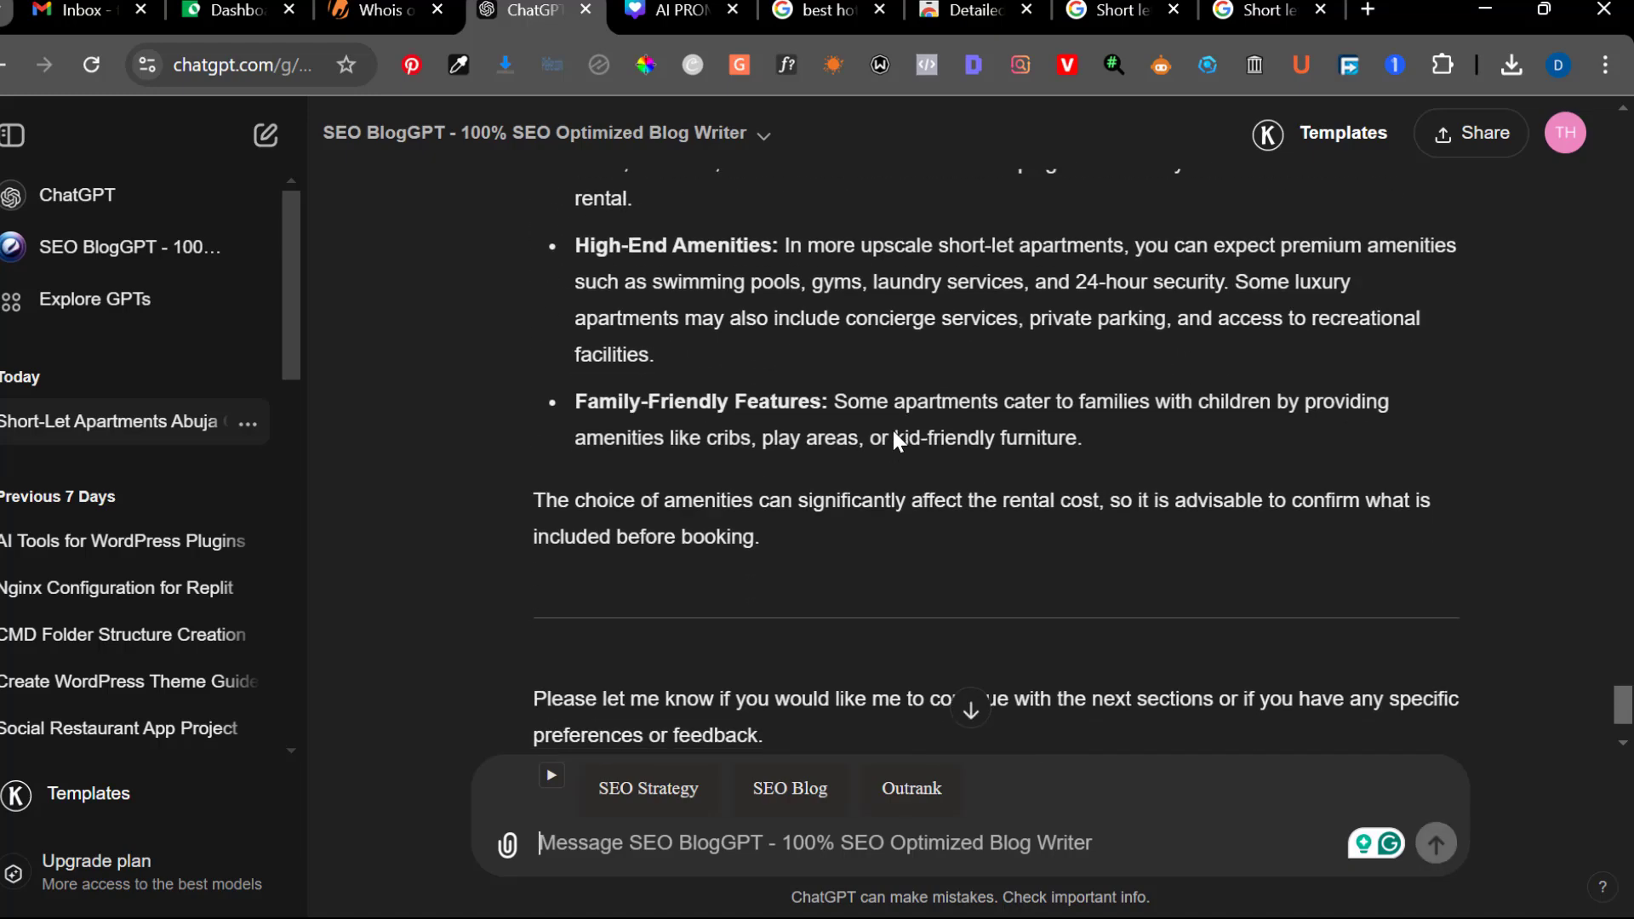
pyautogui.scroll(7, 892, 427)
pyautogui.scroll(-3, 892, 428)
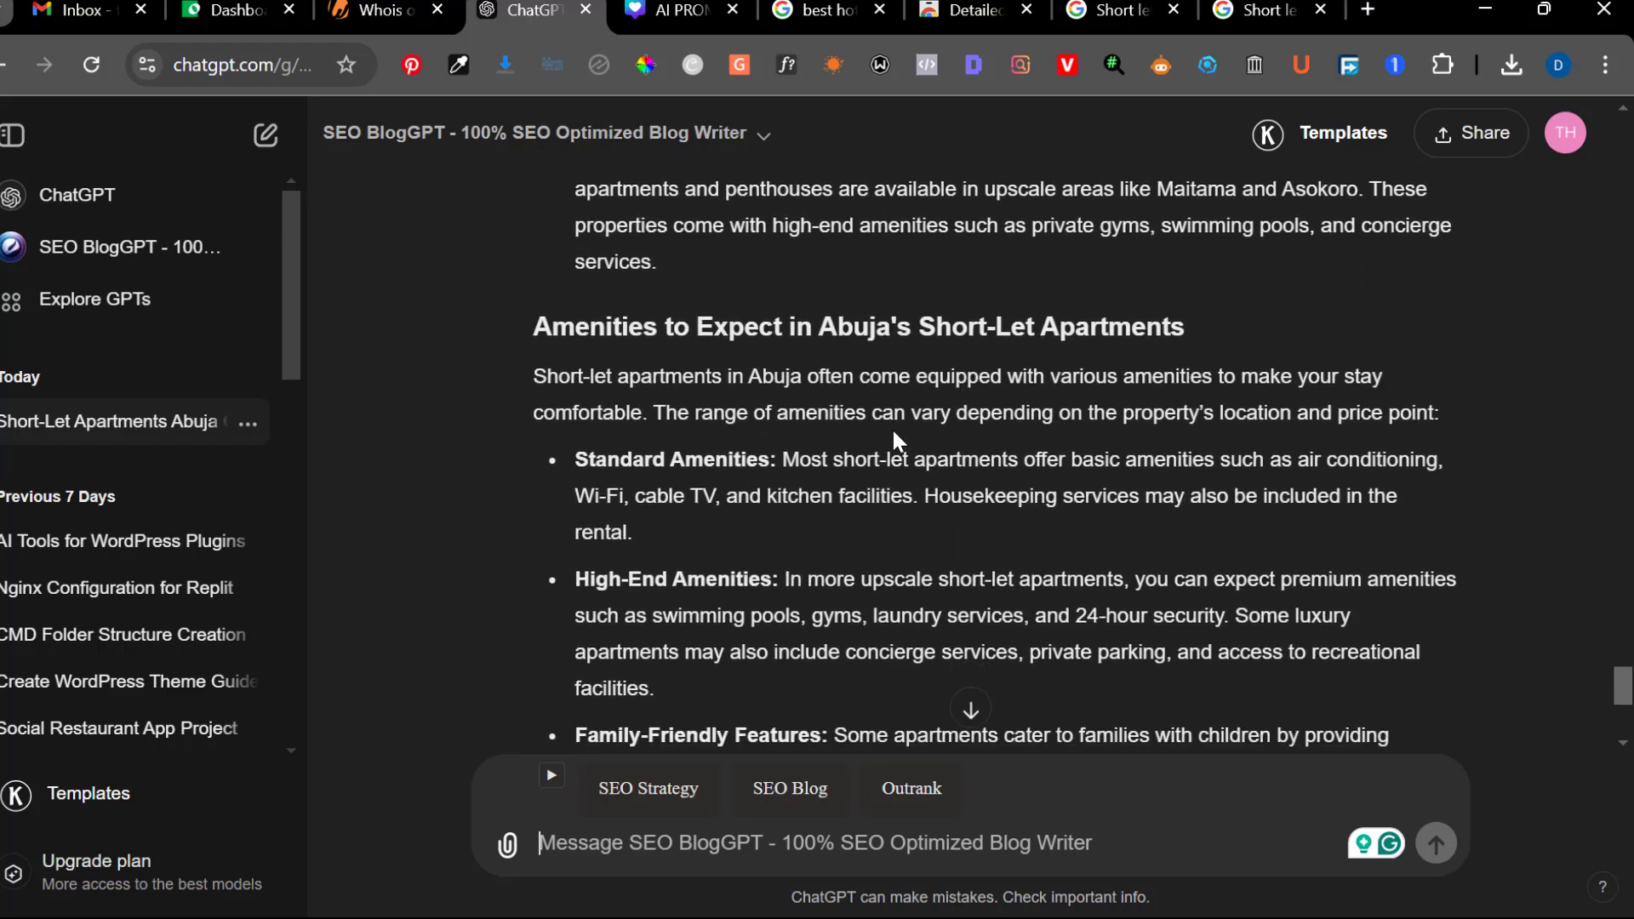
pyautogui.scroll(-5, 894, 434)
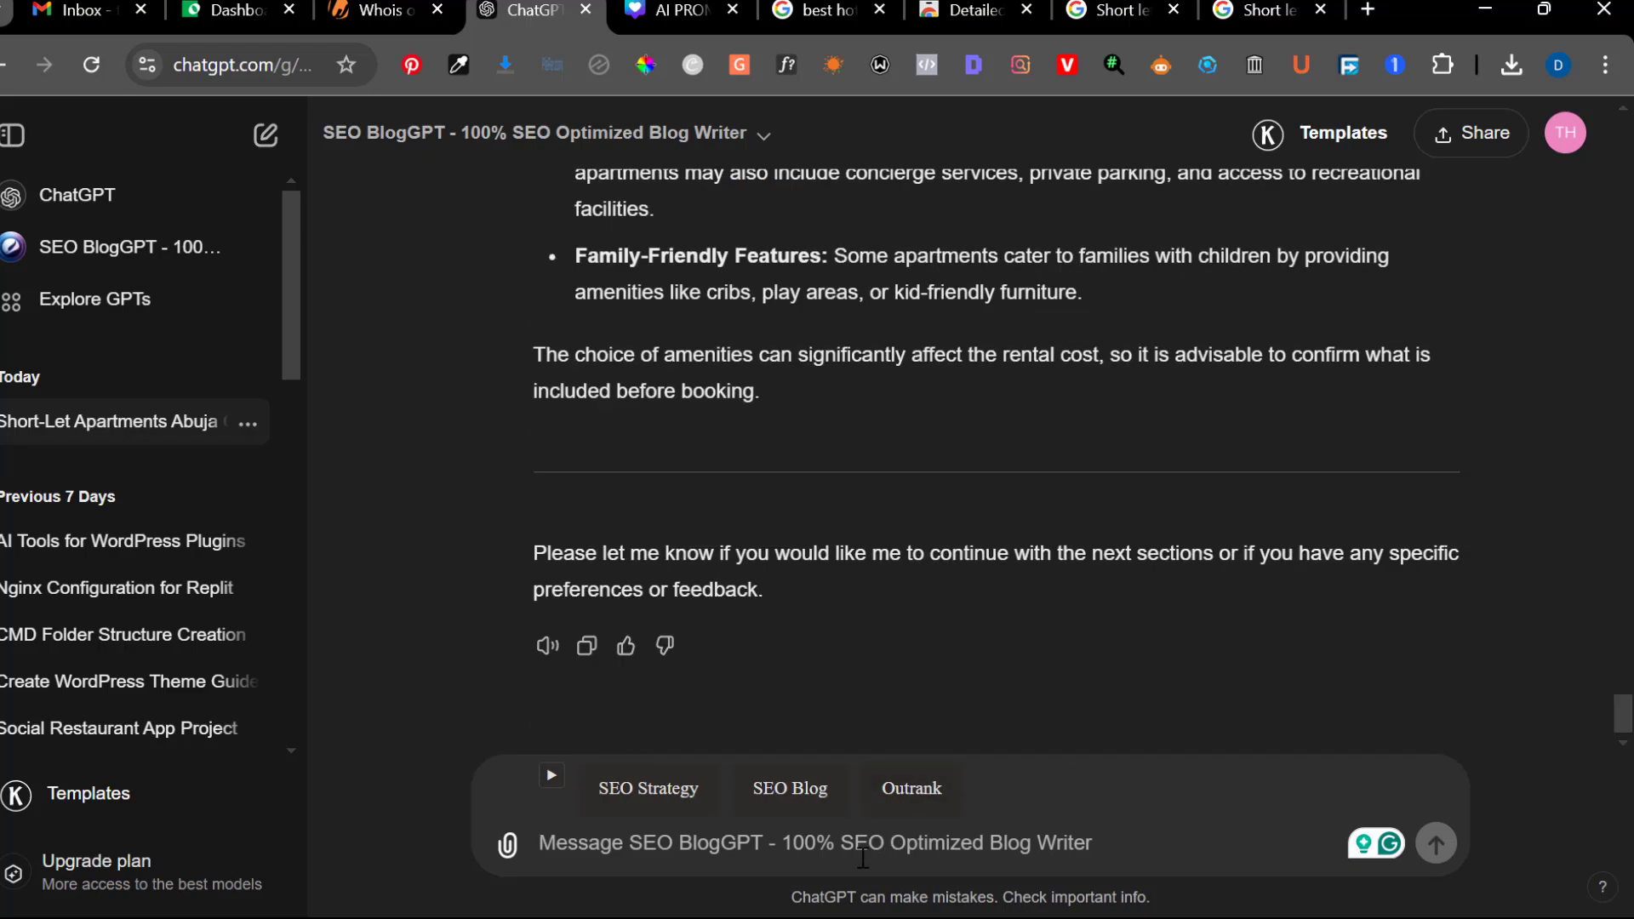
pyautogui.write('add an af')
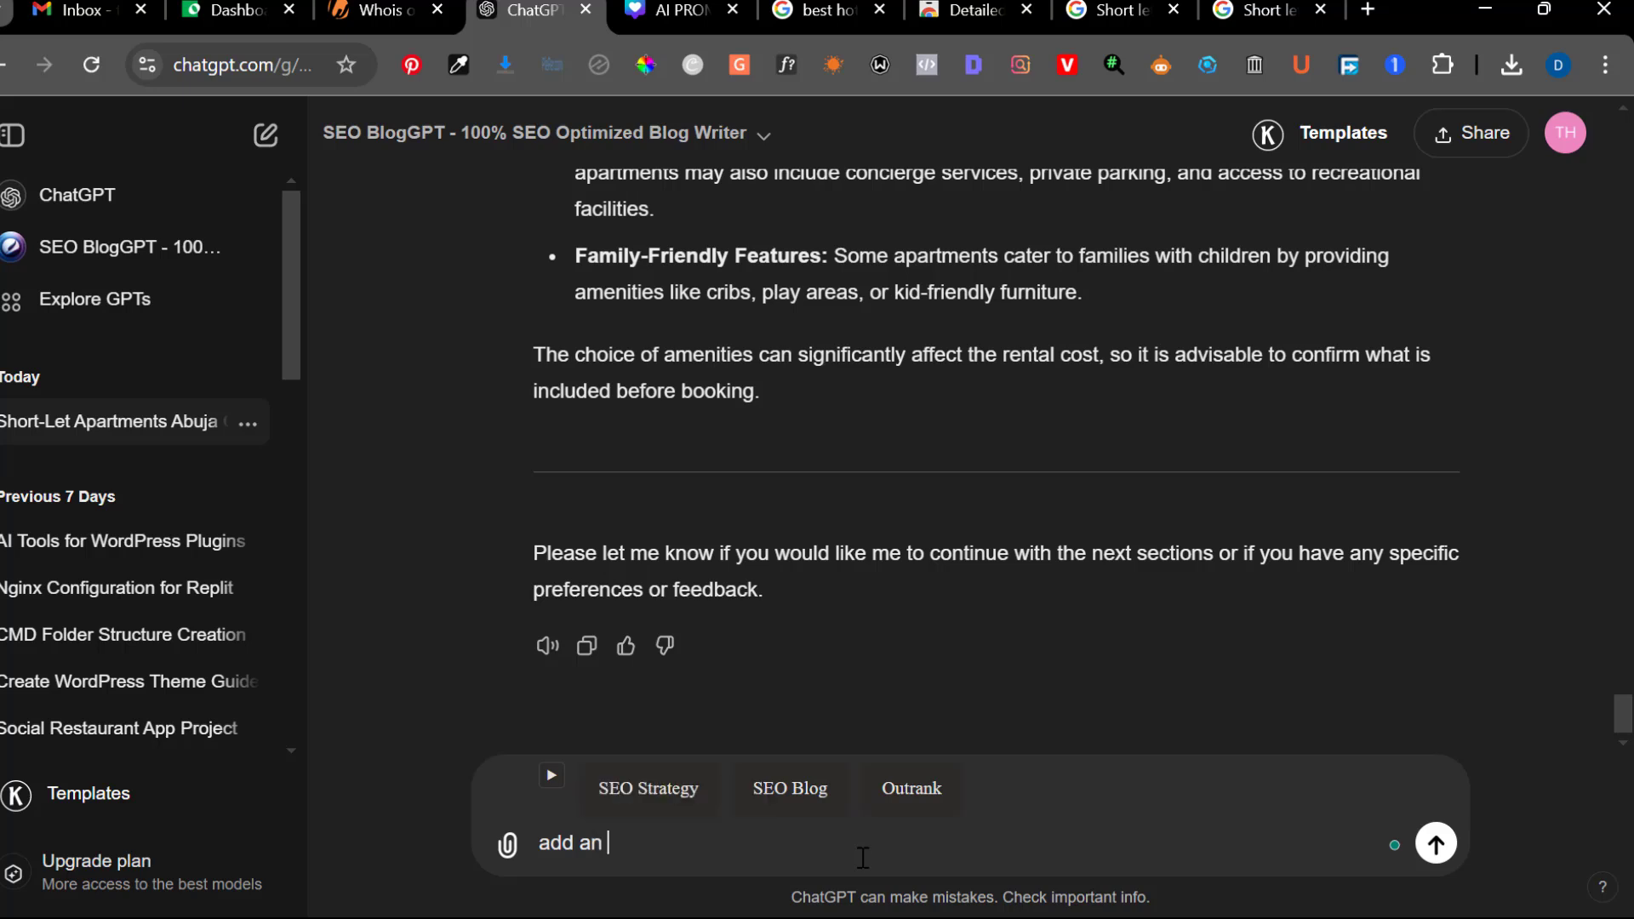
pyautogui.press('BackSpace')
pyautogui.press('BackSpace')
pyautogui.write('fa')
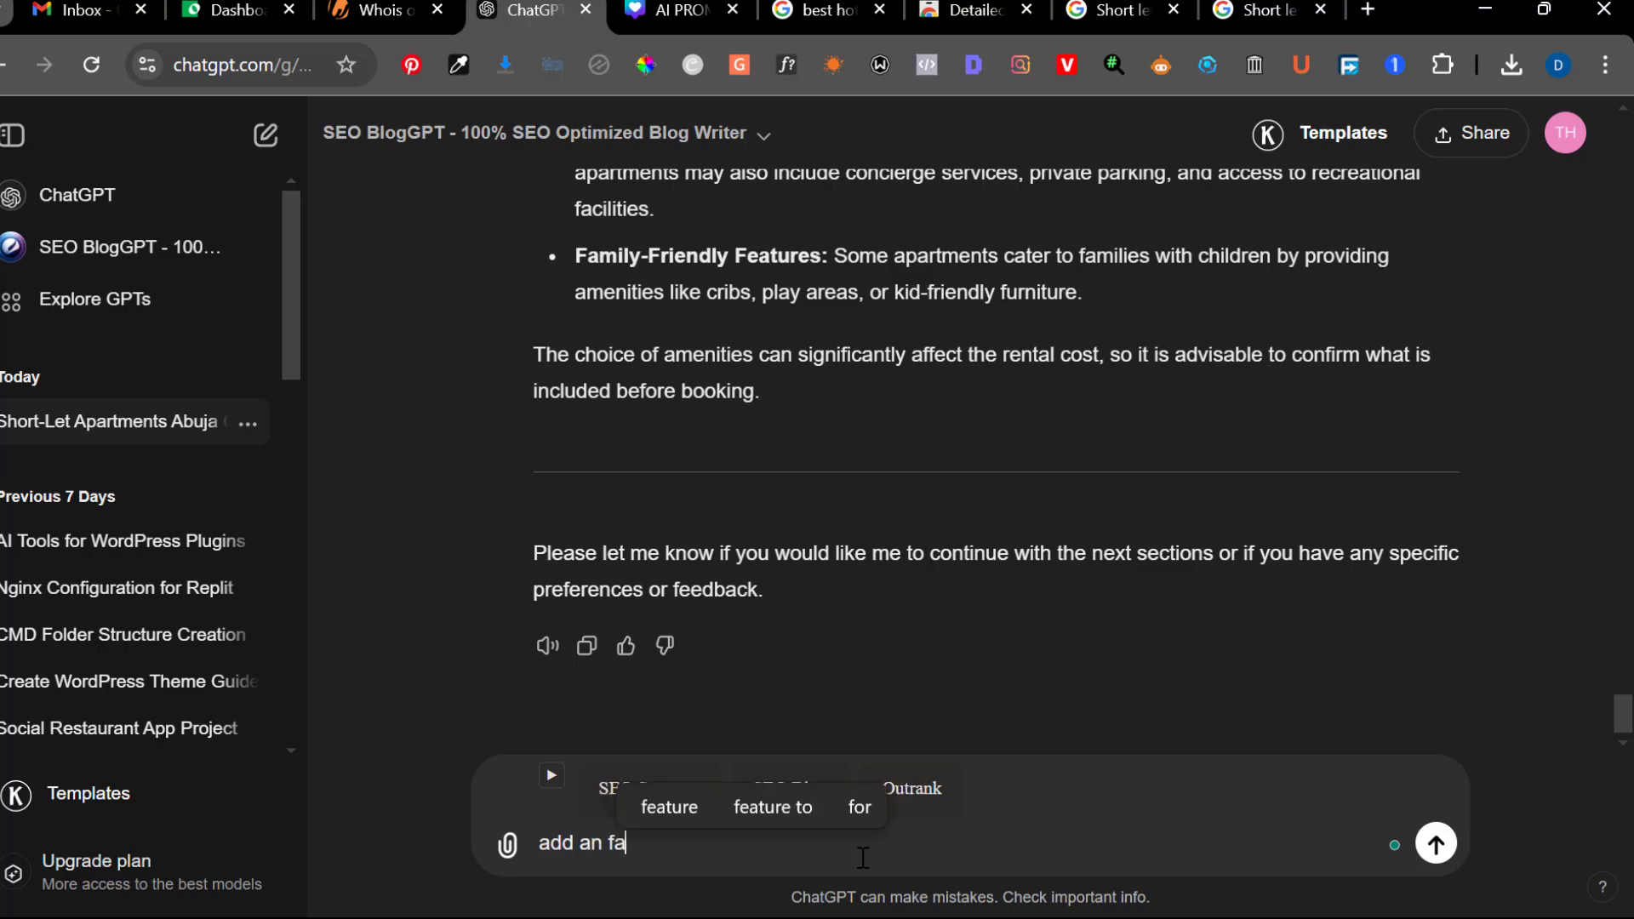
pyautogui.write('q s')
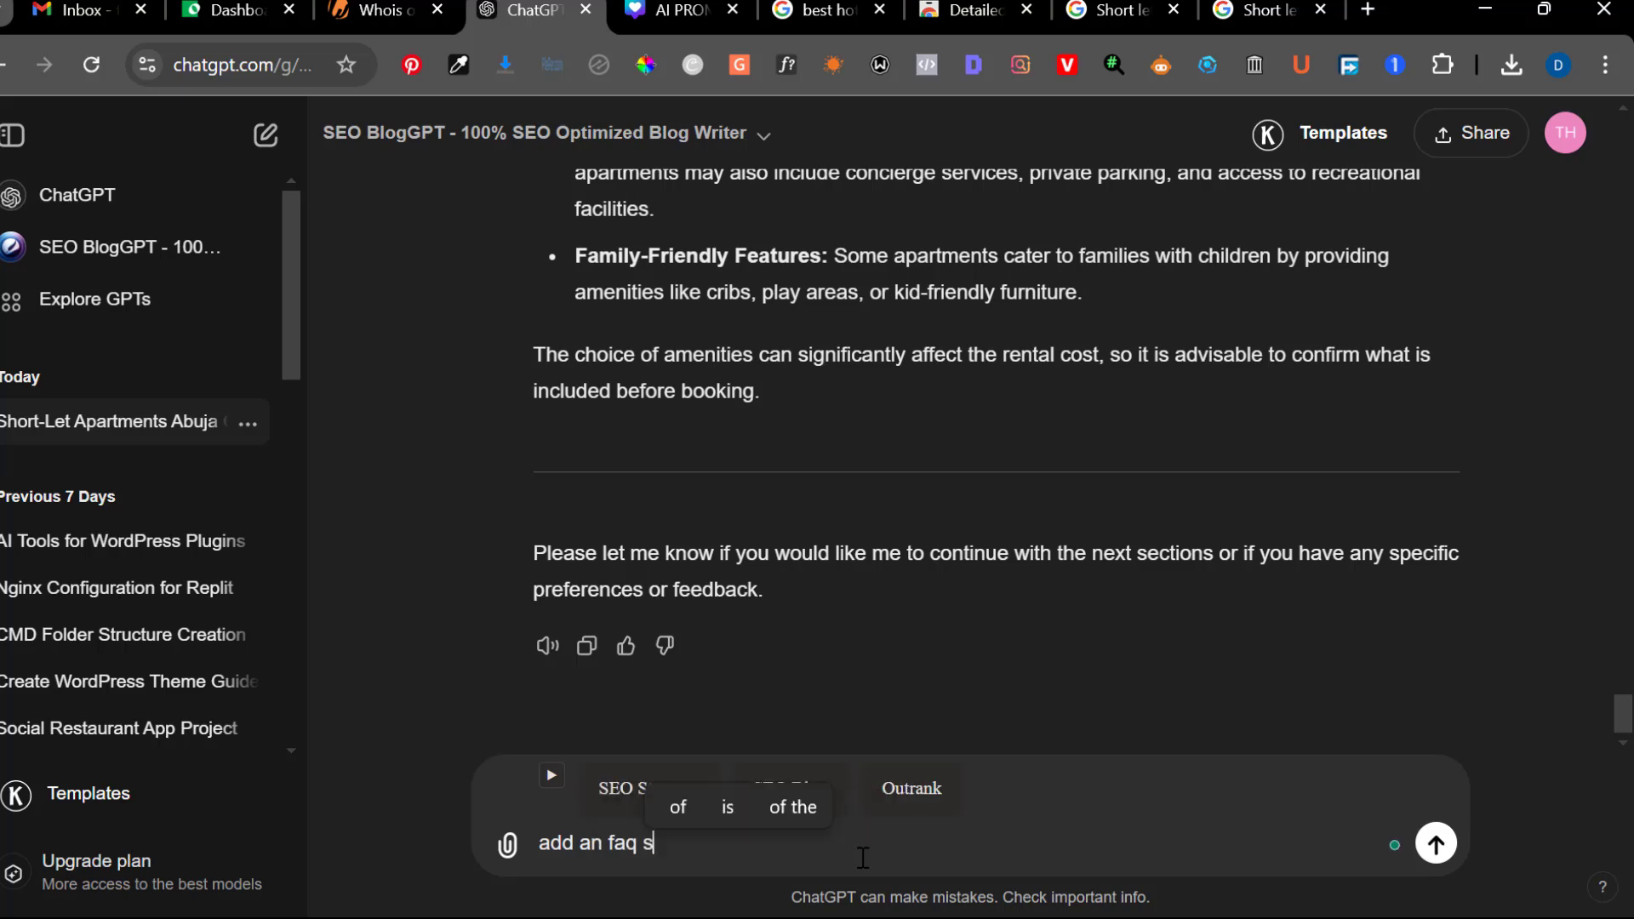
pyautogui.write('ection')
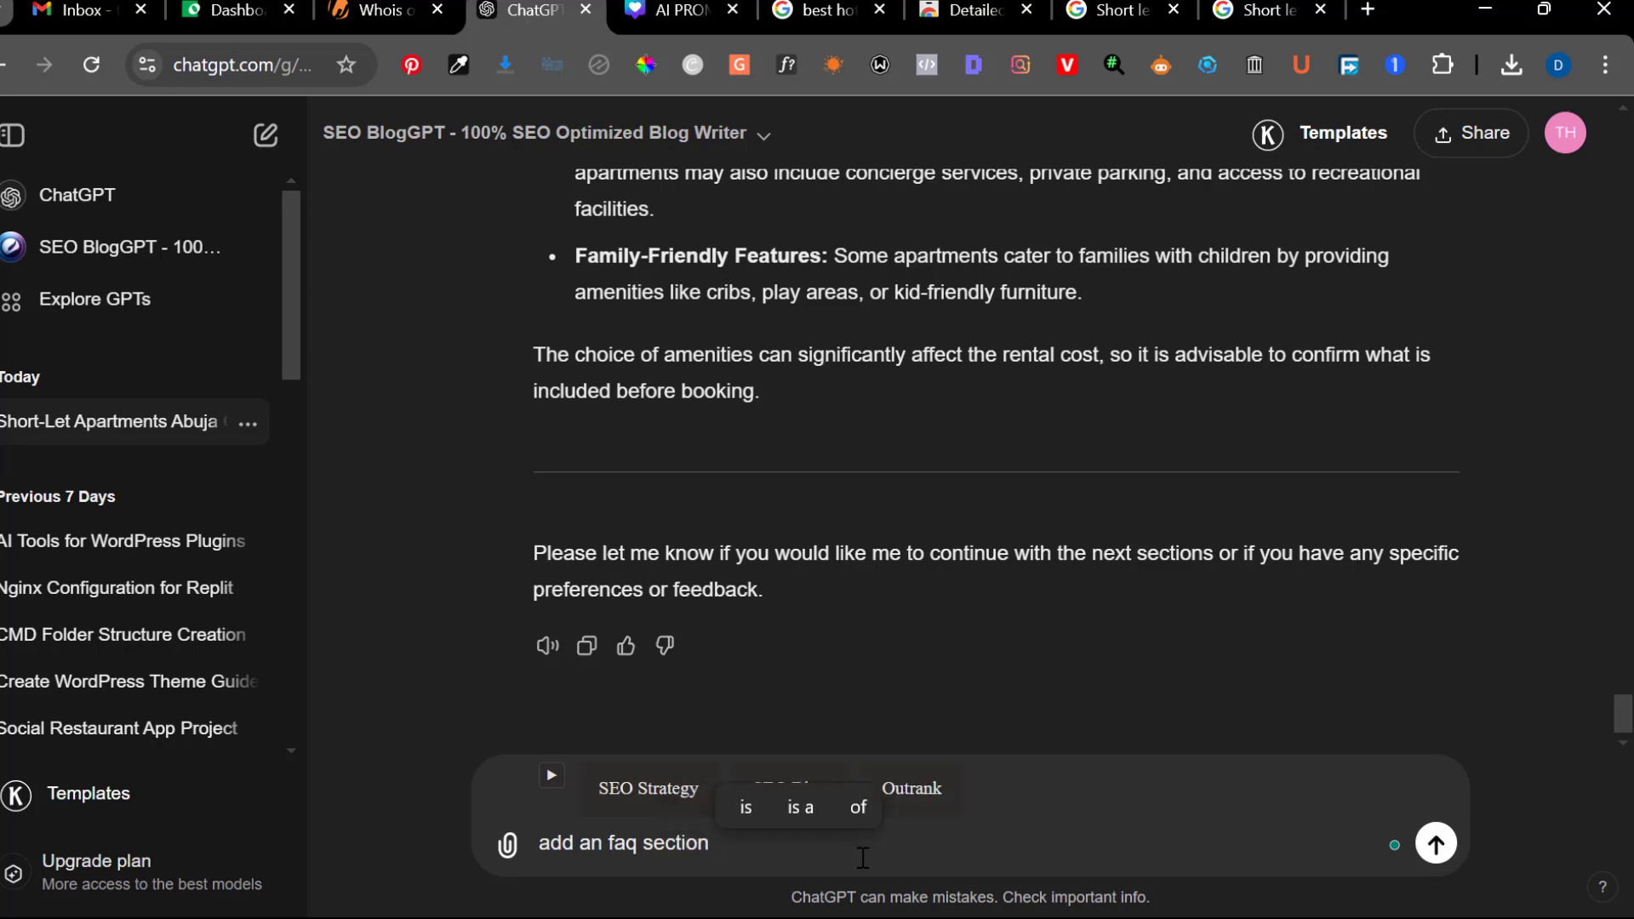
pyautogui.press('Return')
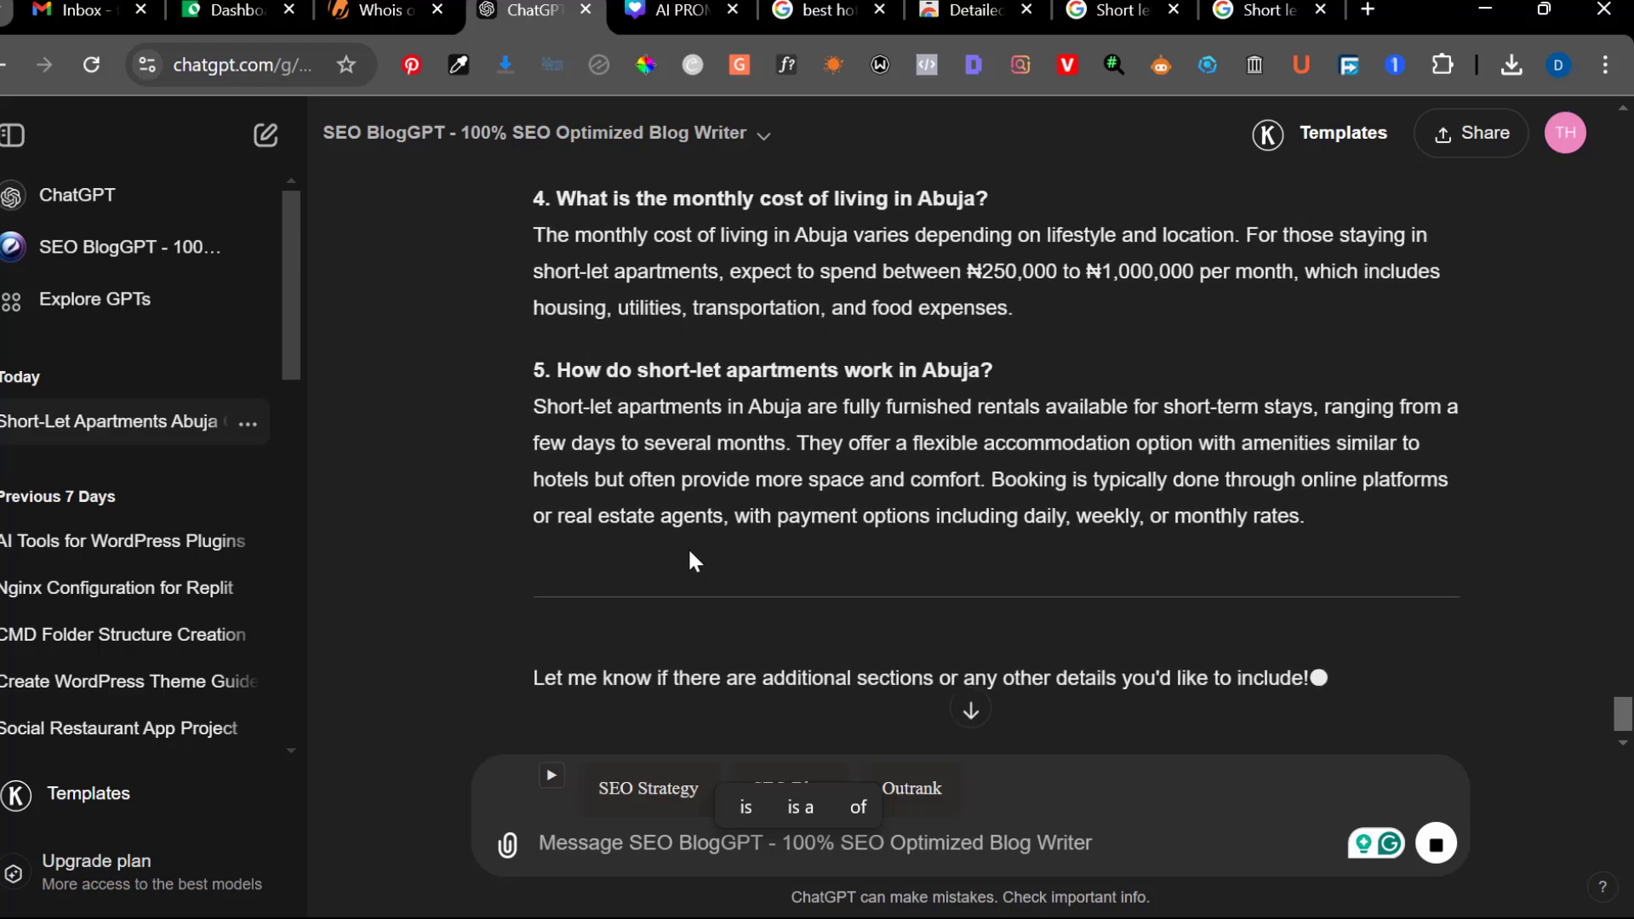
# Review the generated article from the FAQ answers back up to its opening sections on short-let apartments
pyautogui.scroll(15, 689, 553)
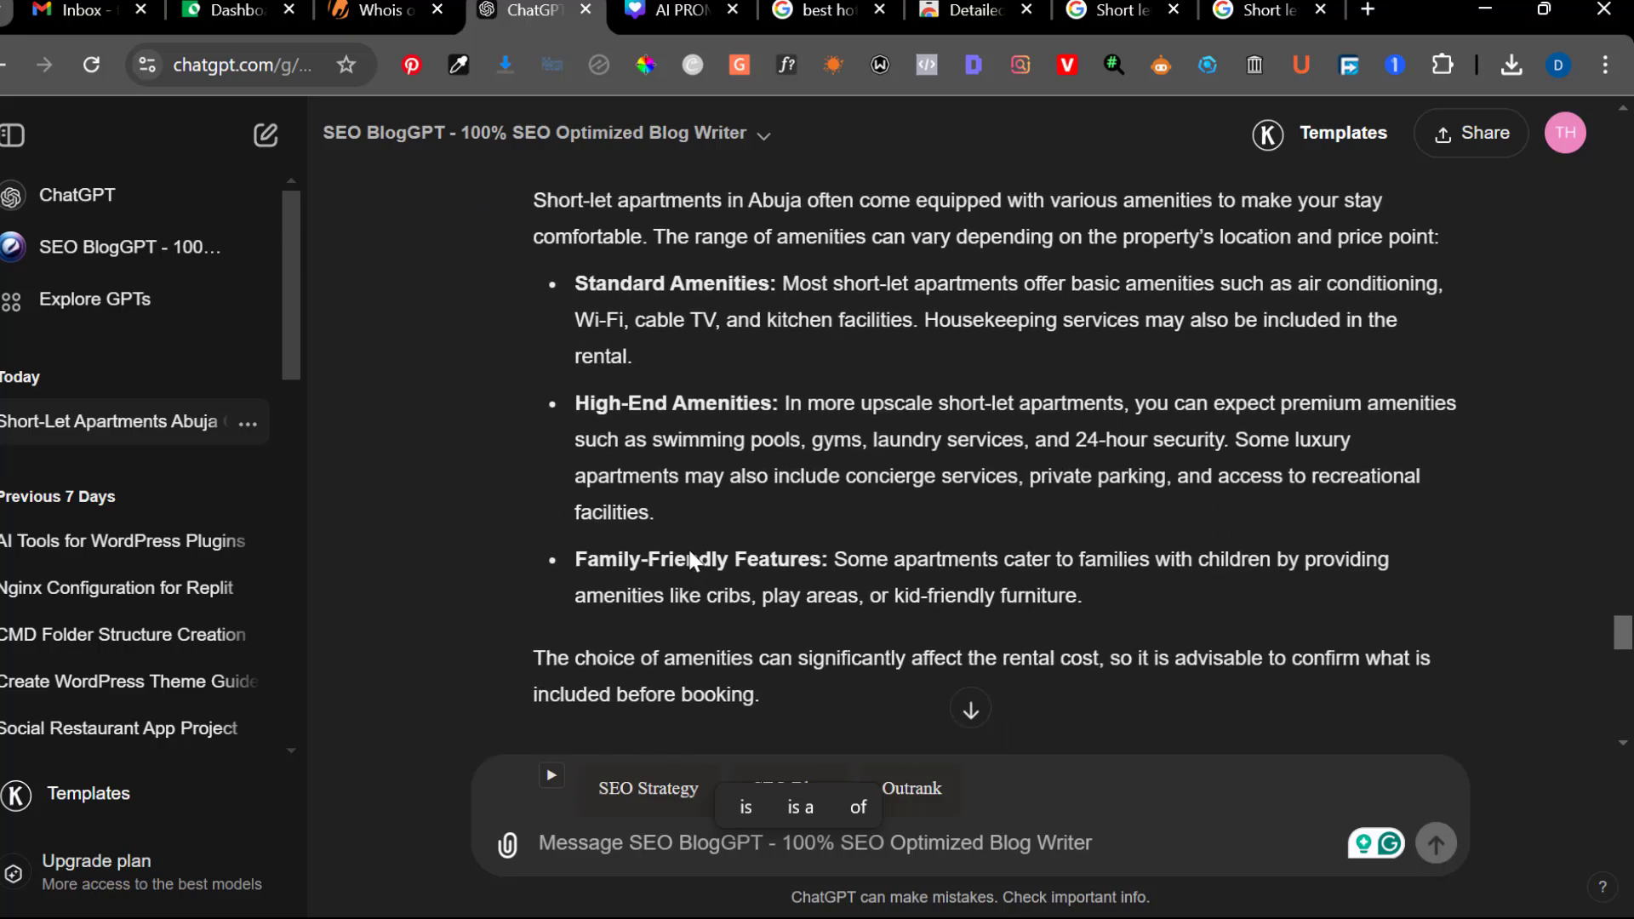
pyautogui.scroll(20, 691, 561)
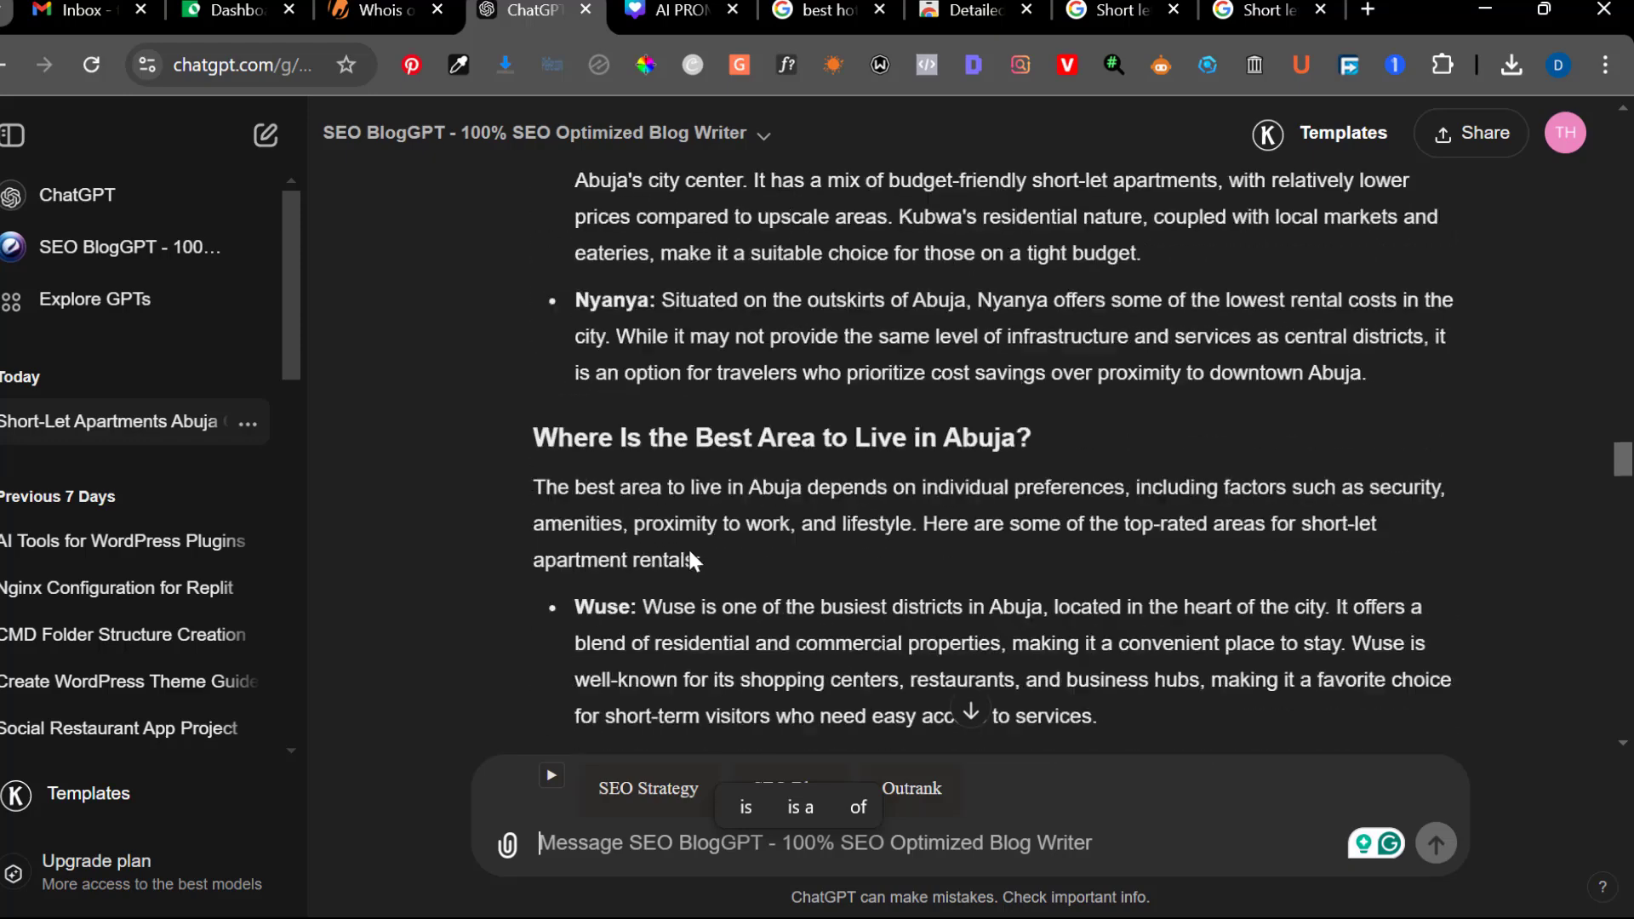
pyautogui.scroll(10, 689, 555)
pyautogui.scroll(-2, 690, 555)
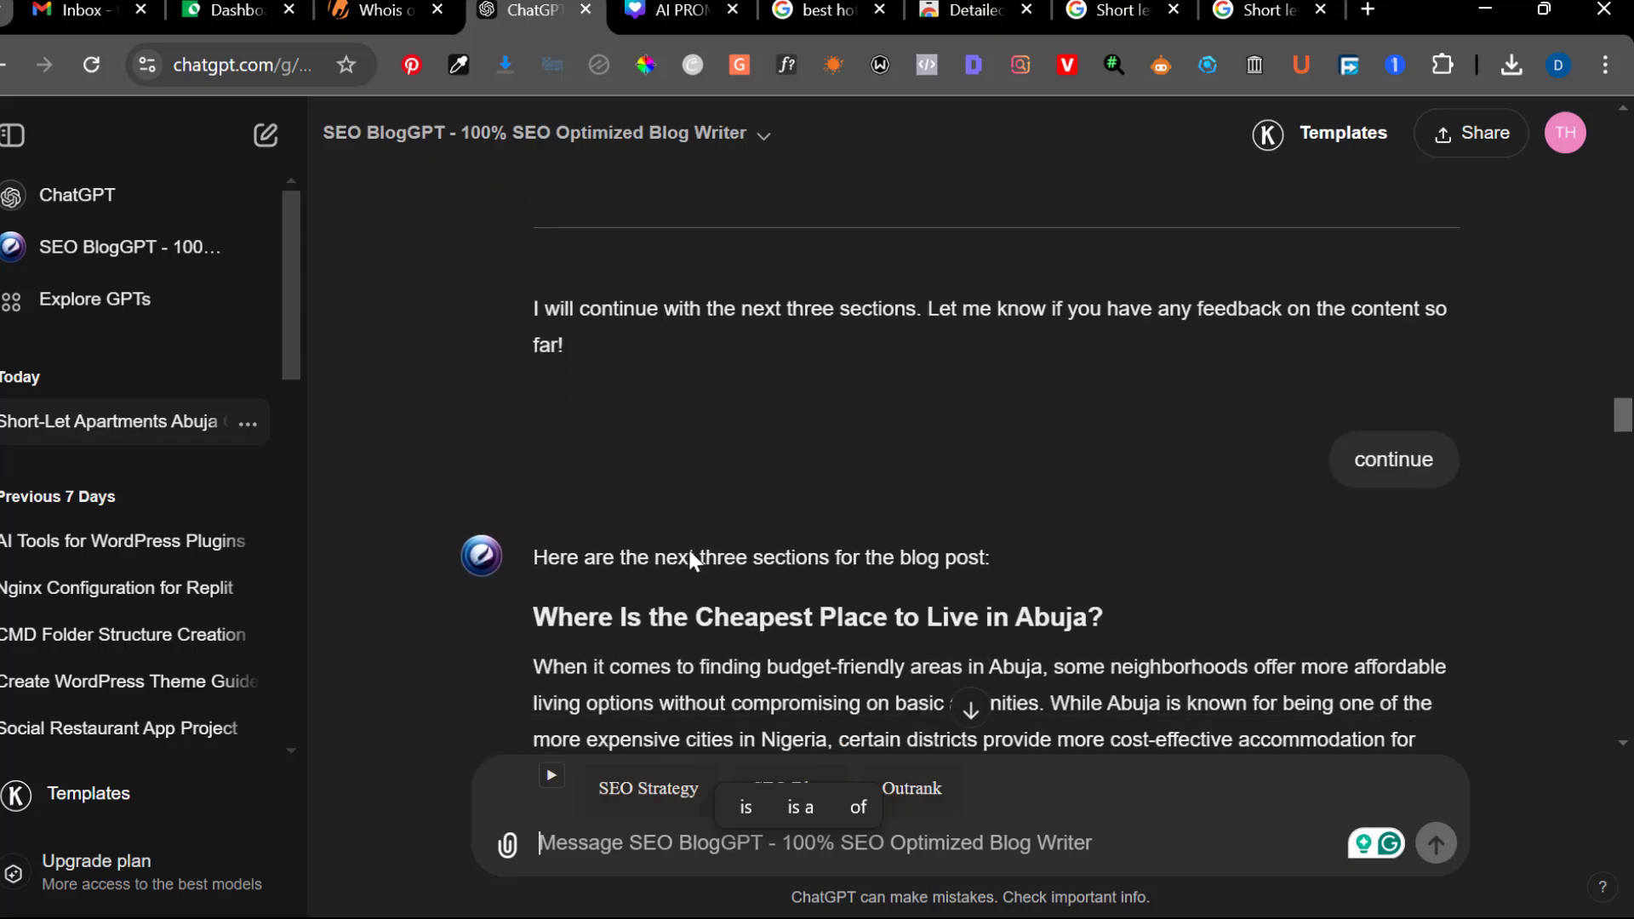
pyautogui.scroll(3, 689, 553)
pyautogui.scroll(-3, 689, 554)
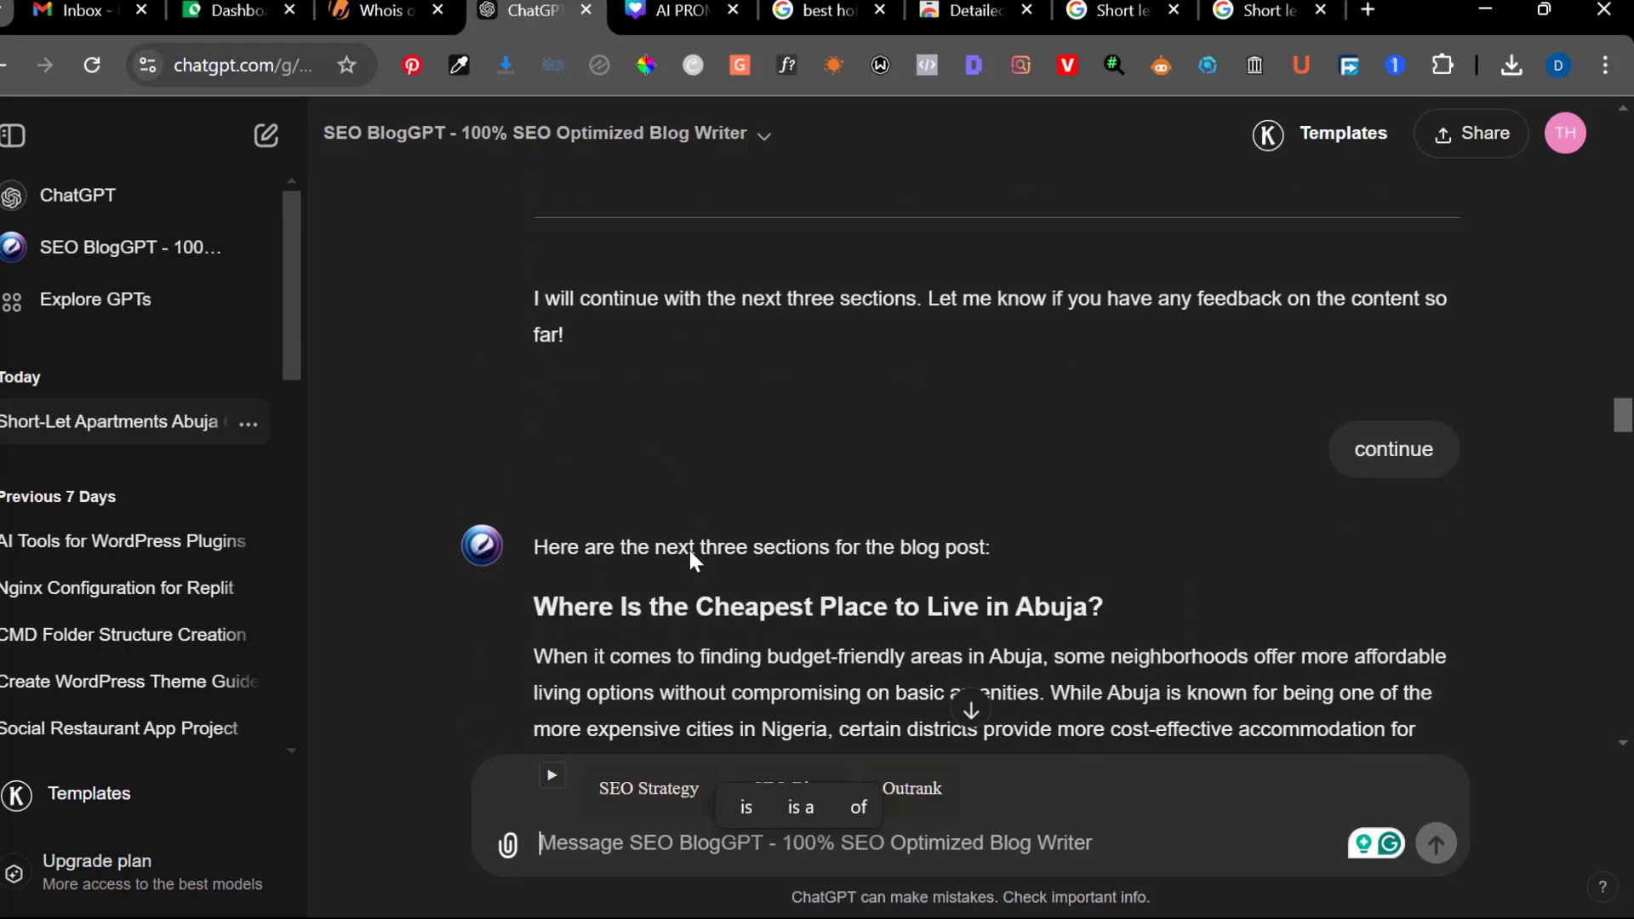
pyautogui.scroll(10, 691, 555)
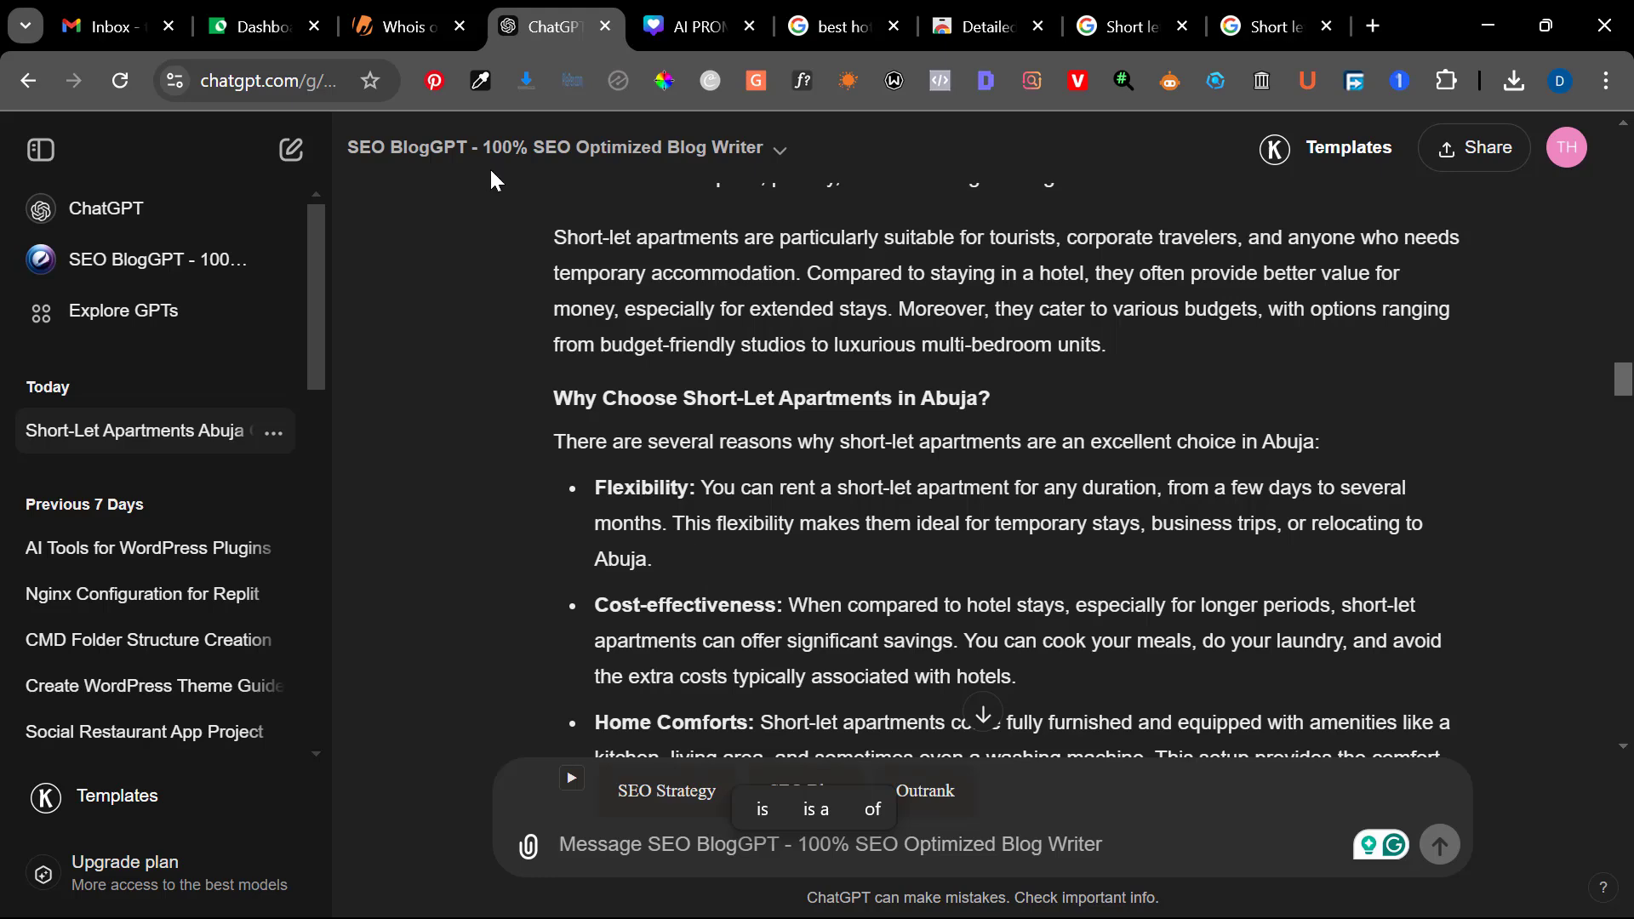
# Switch to the site's WordPress dashboard and search the installable plugins for "yoast seo"
pyautogui.click(281, 10)
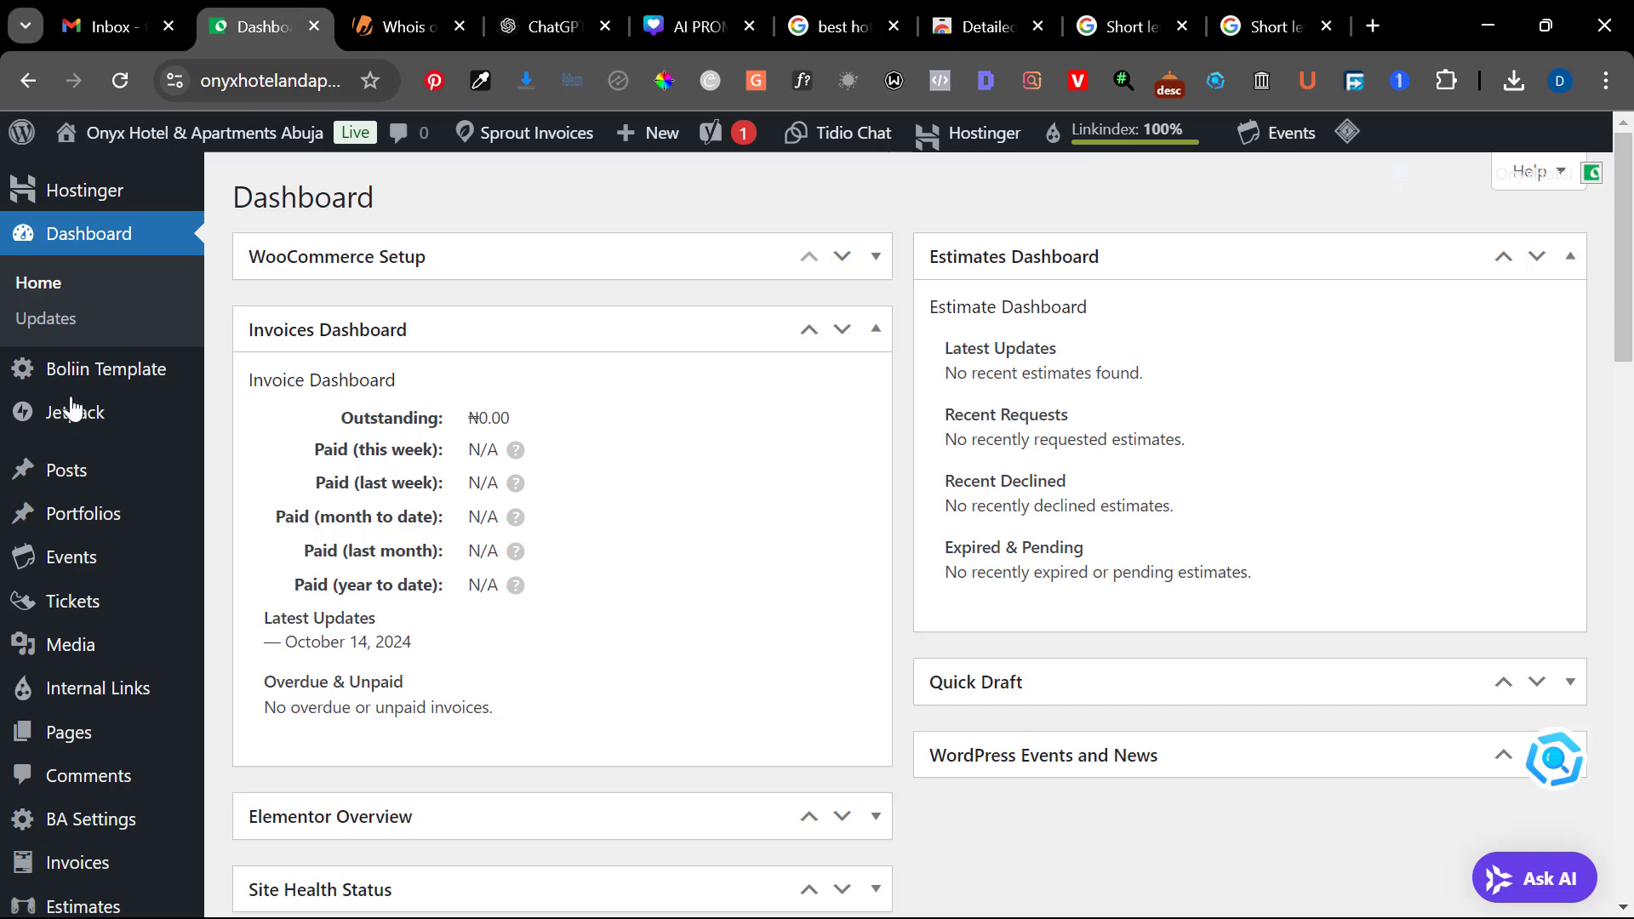
pyautogui.scroll(-10, 49, 387)
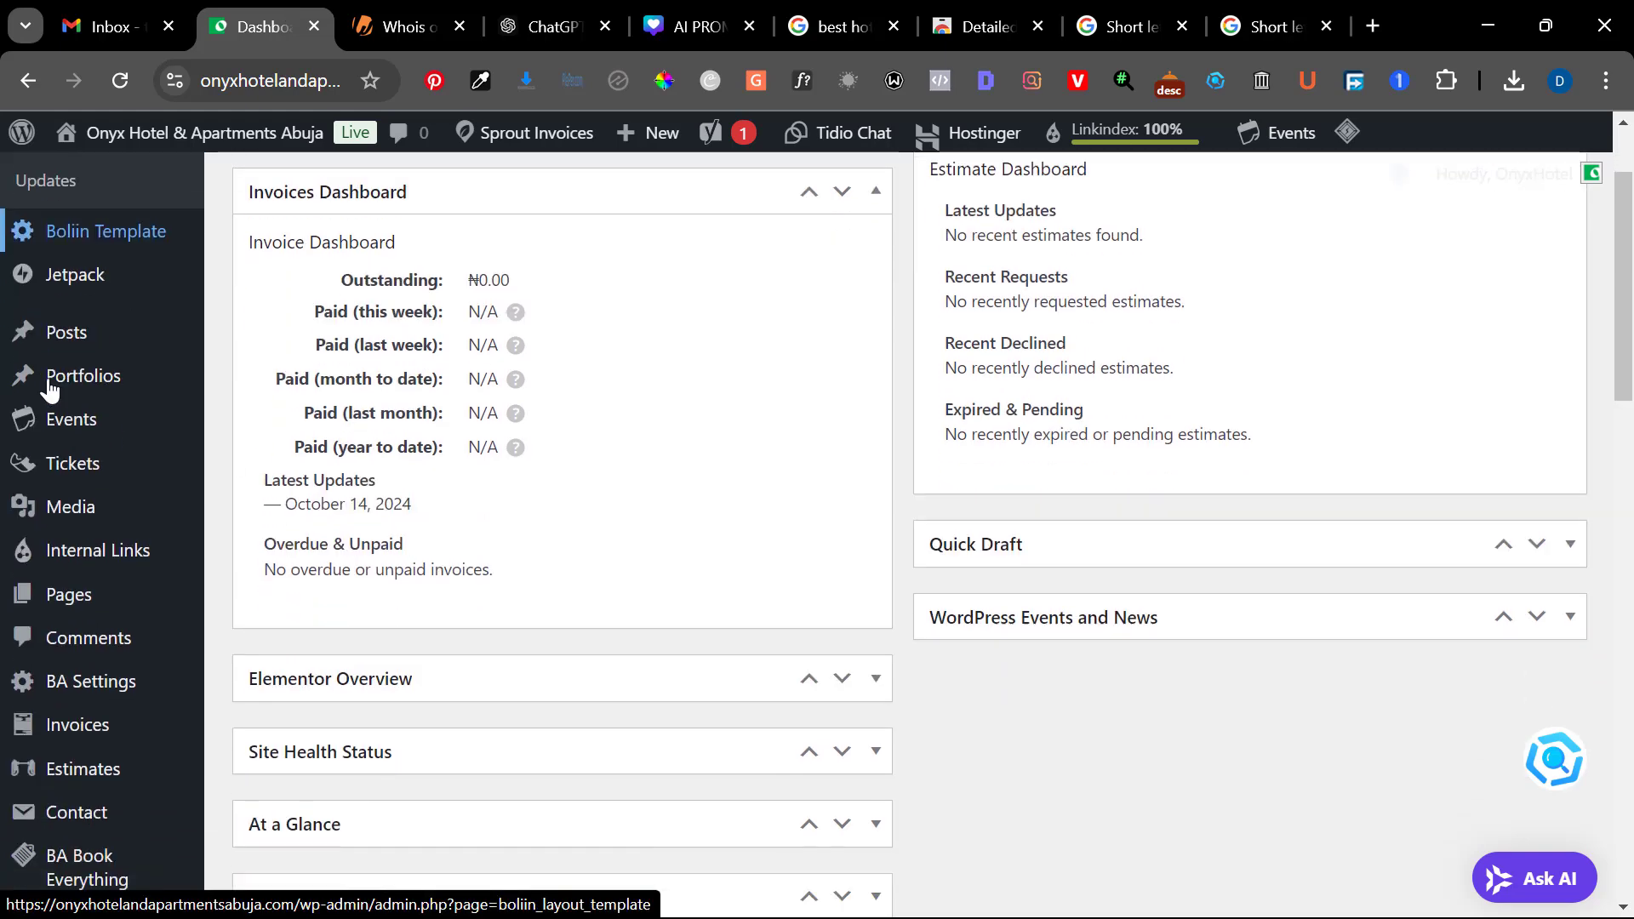
pyautogui.scroll(-2, 49, 387)
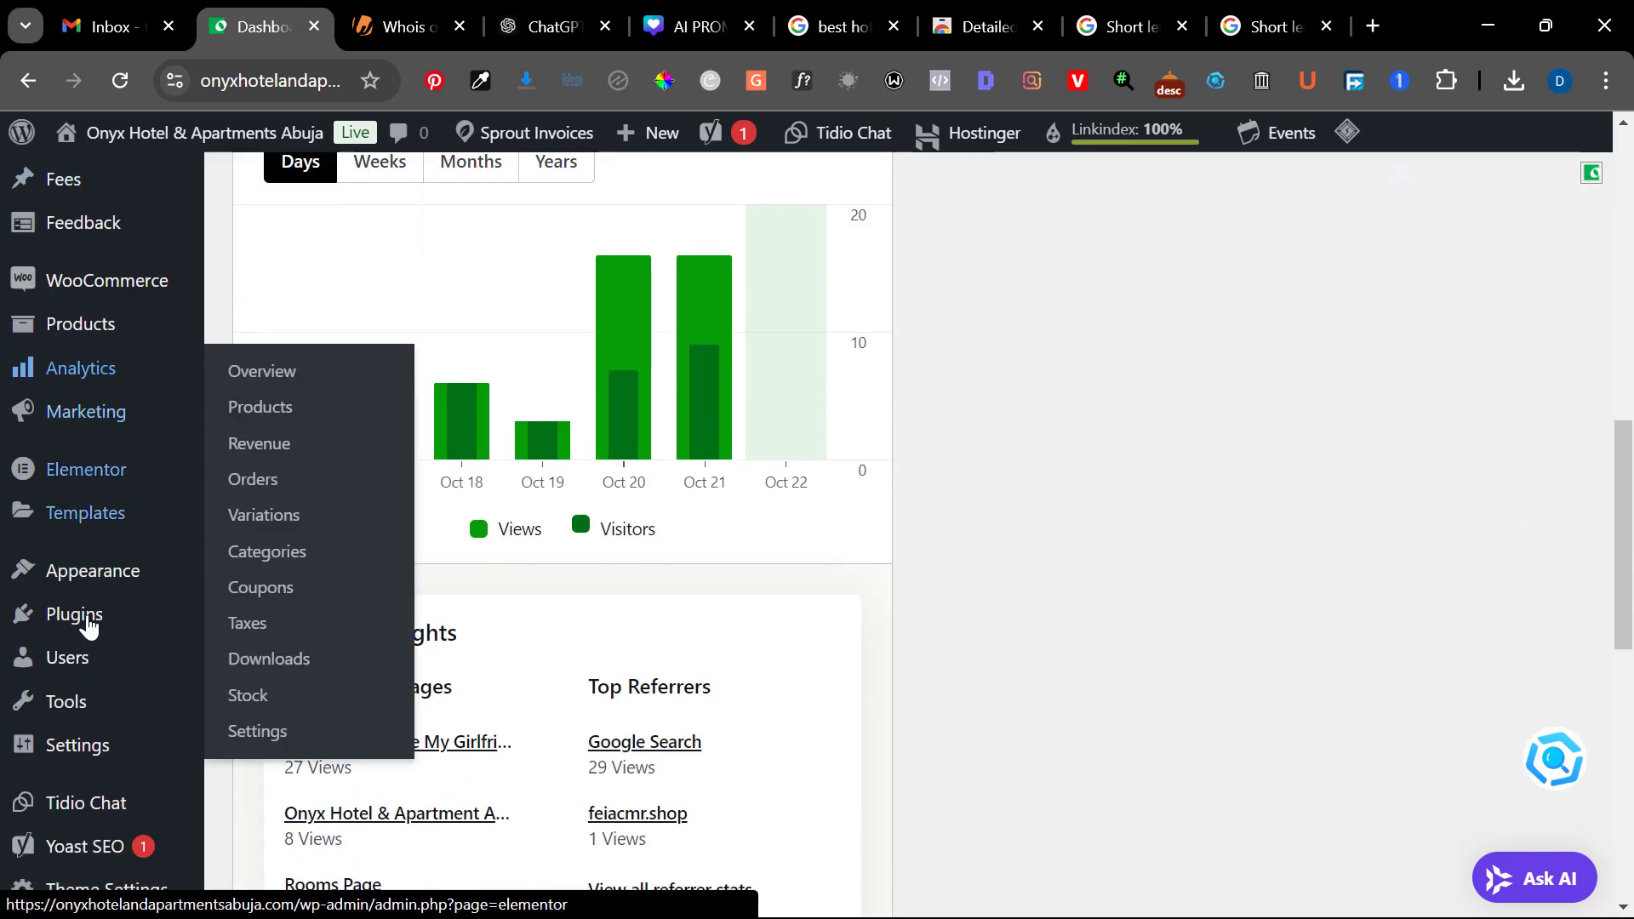
pyautogui.moveTo(88, 628)
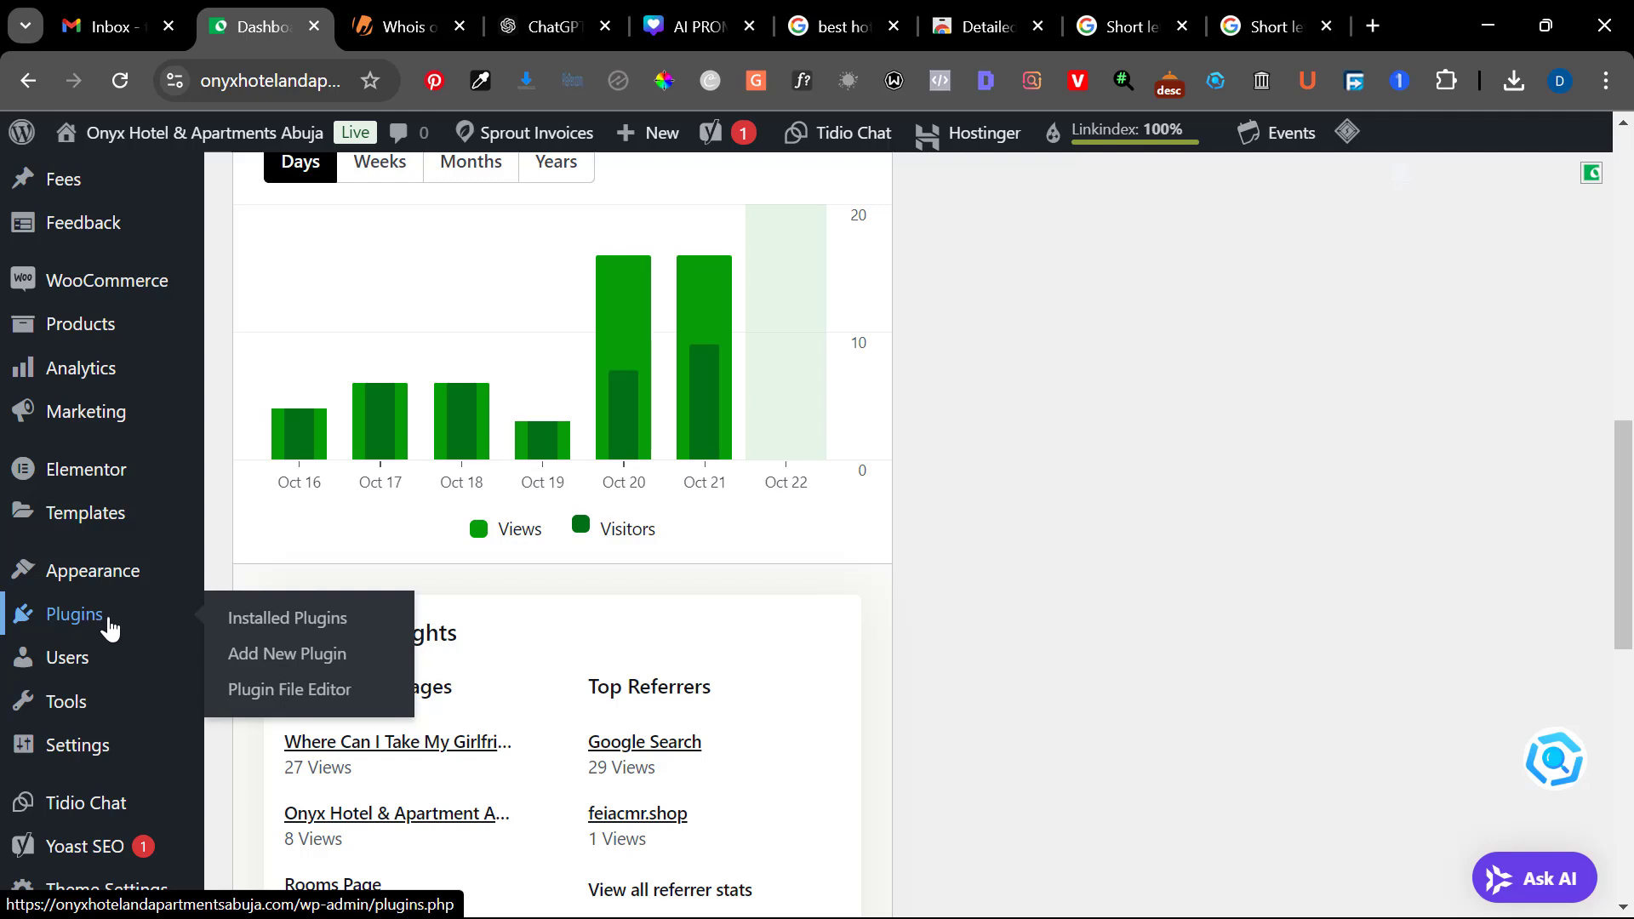
pyautogui.click(257, 657)
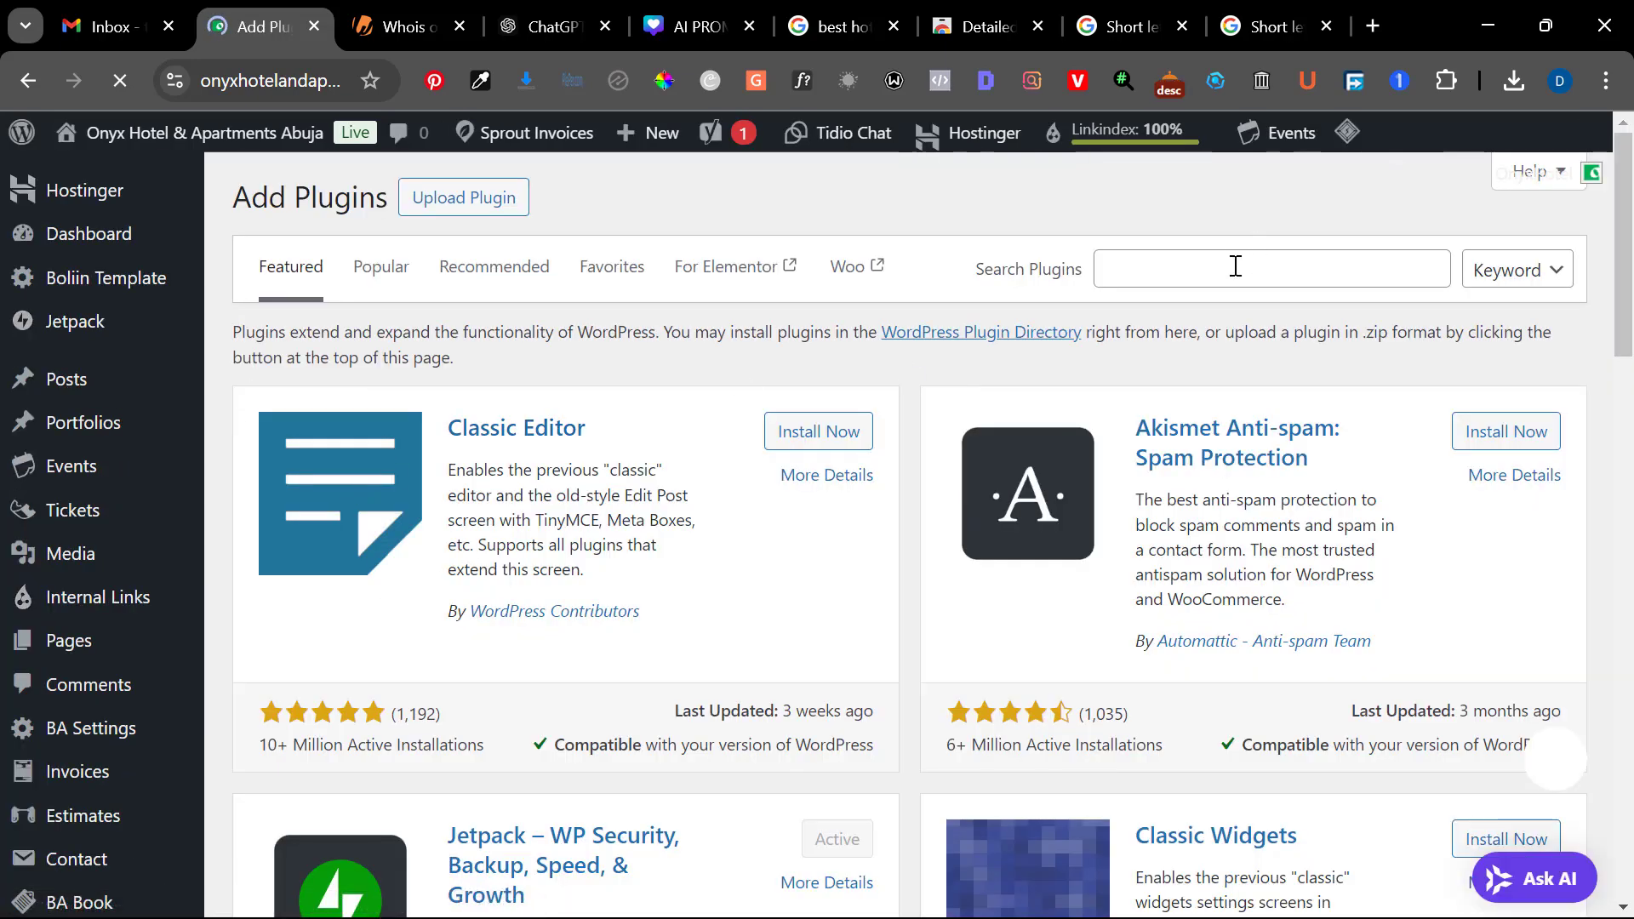
pyautogui.click(1208, 273)
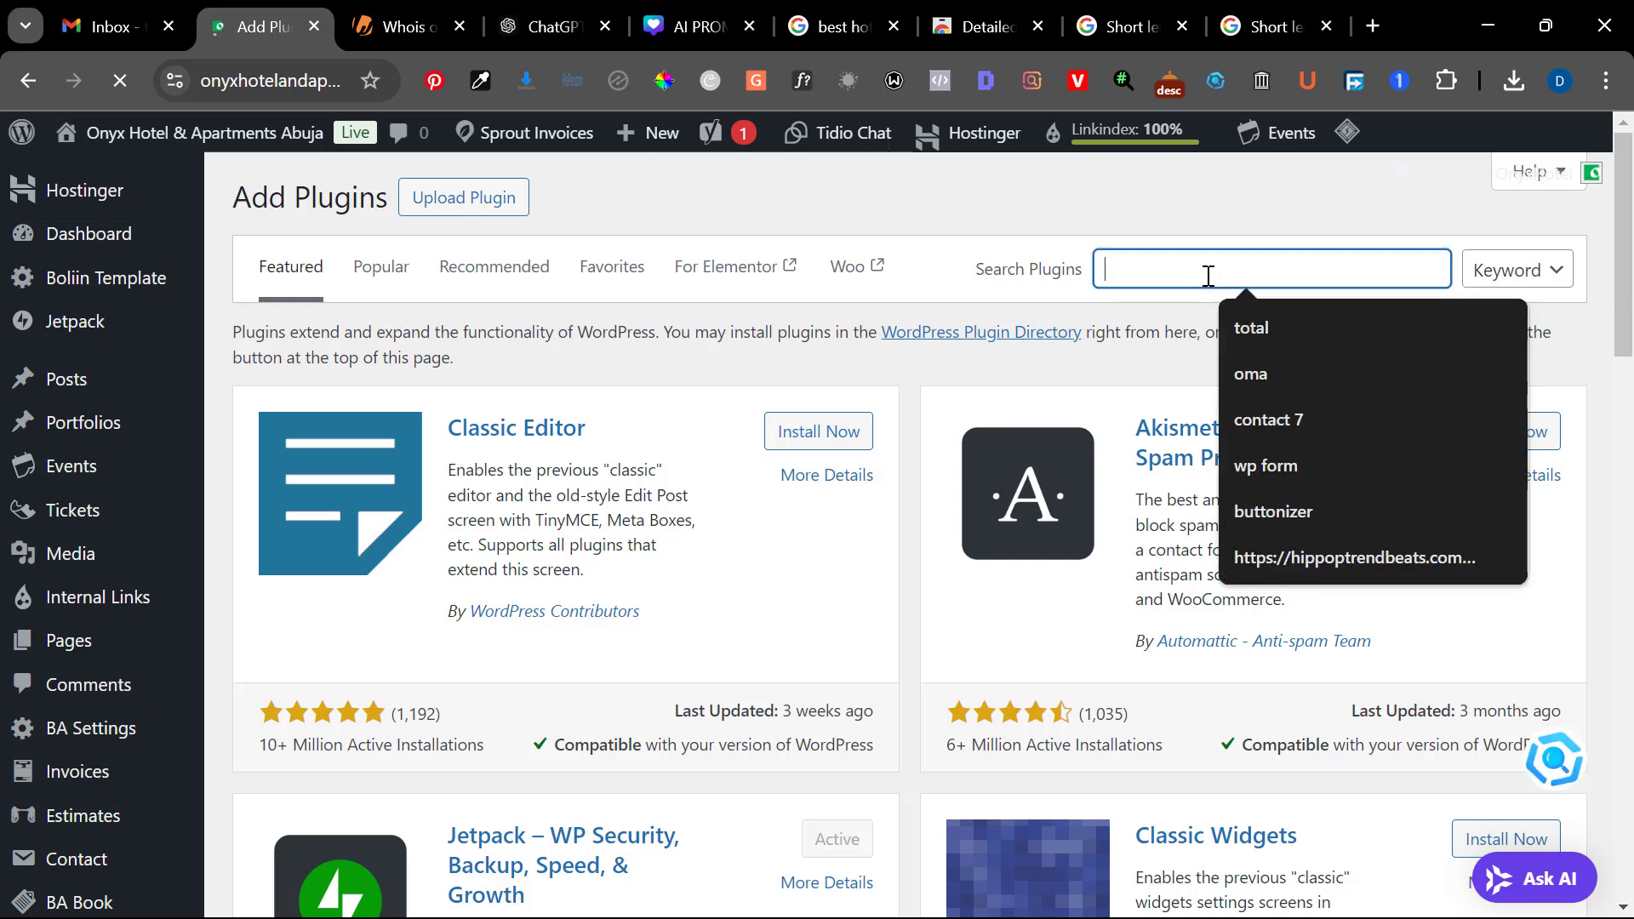
pyautogui.write('yoast ')
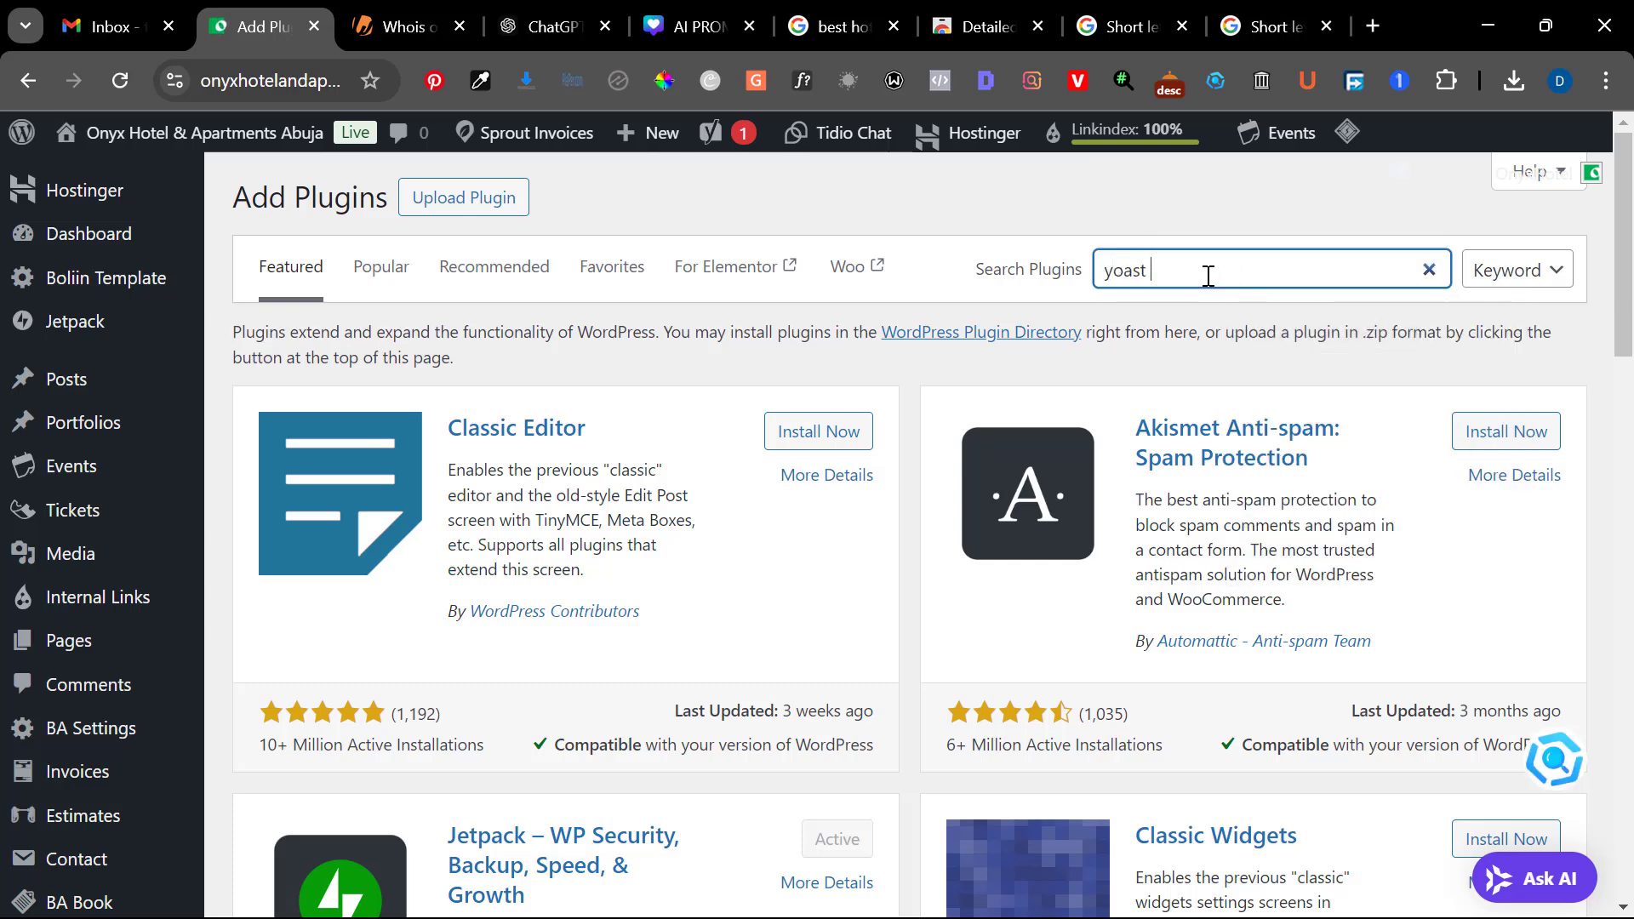
pyautogui.write('seo')
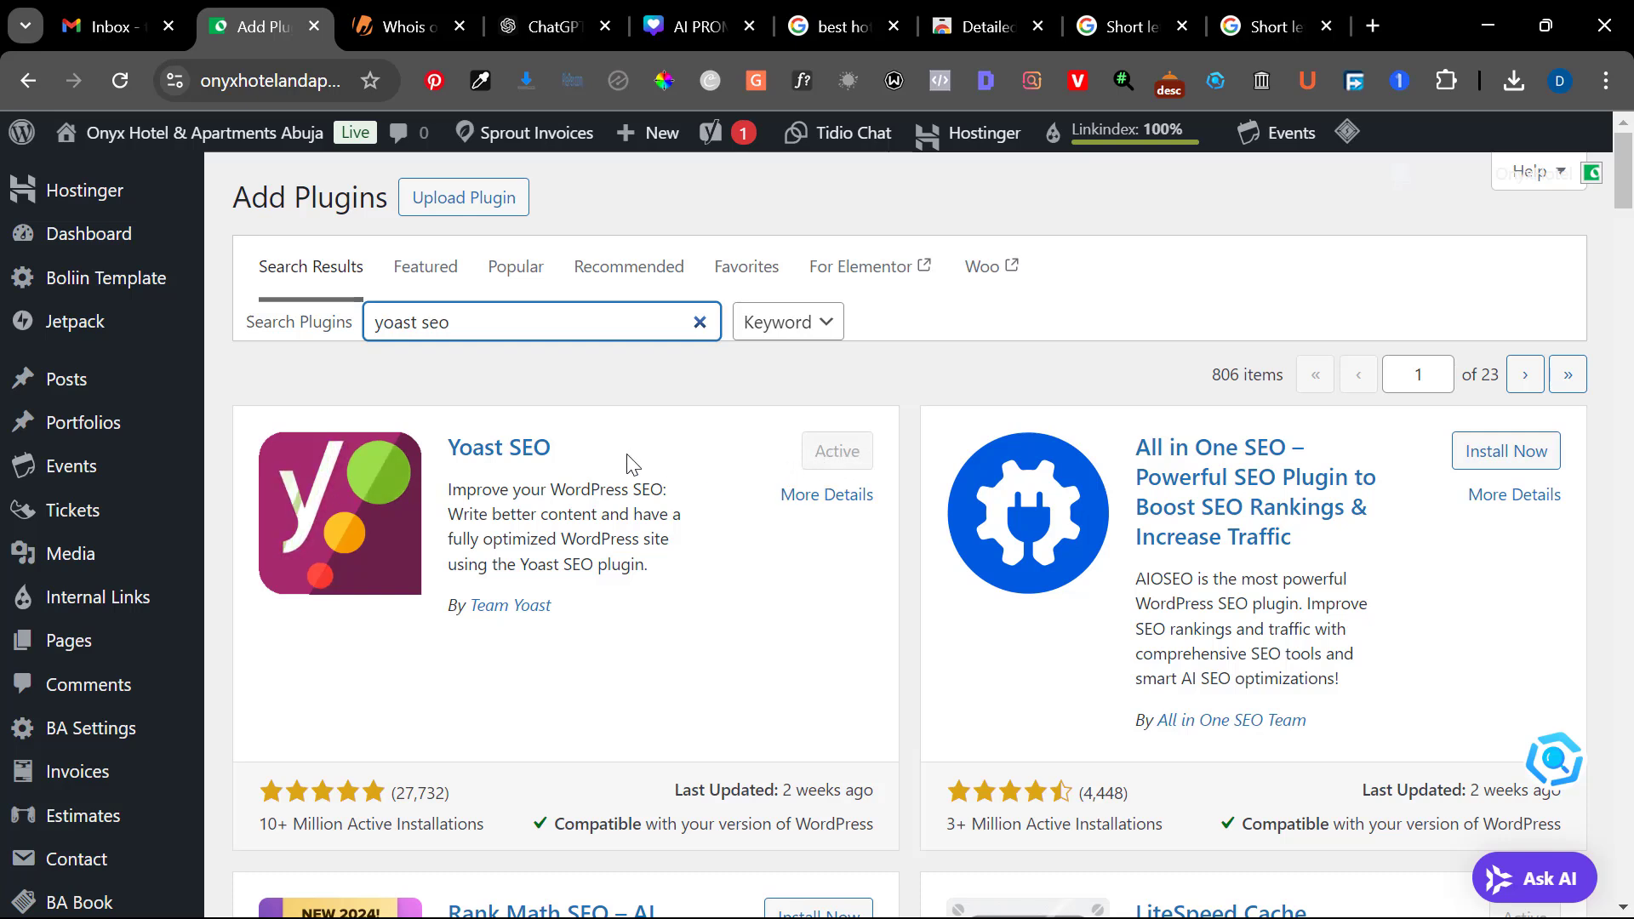
# Open the Site connections page in the Yoast SEO settings
pyautogui.scroll(-3, 59, 528)
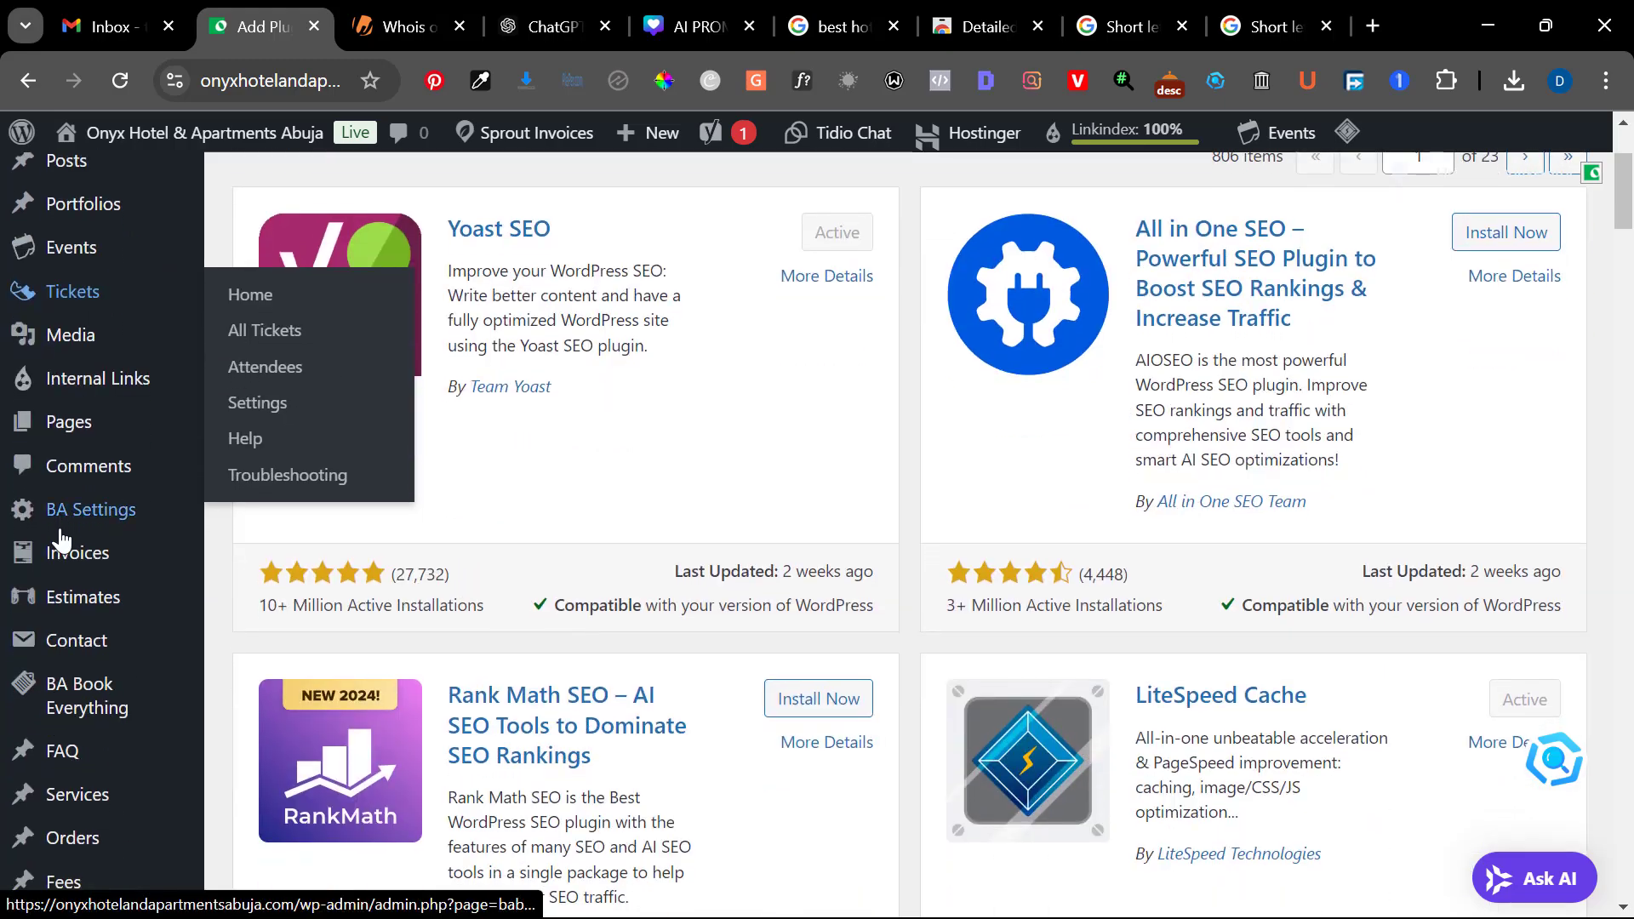
pyautogui.scroll(-3, 59, 536)
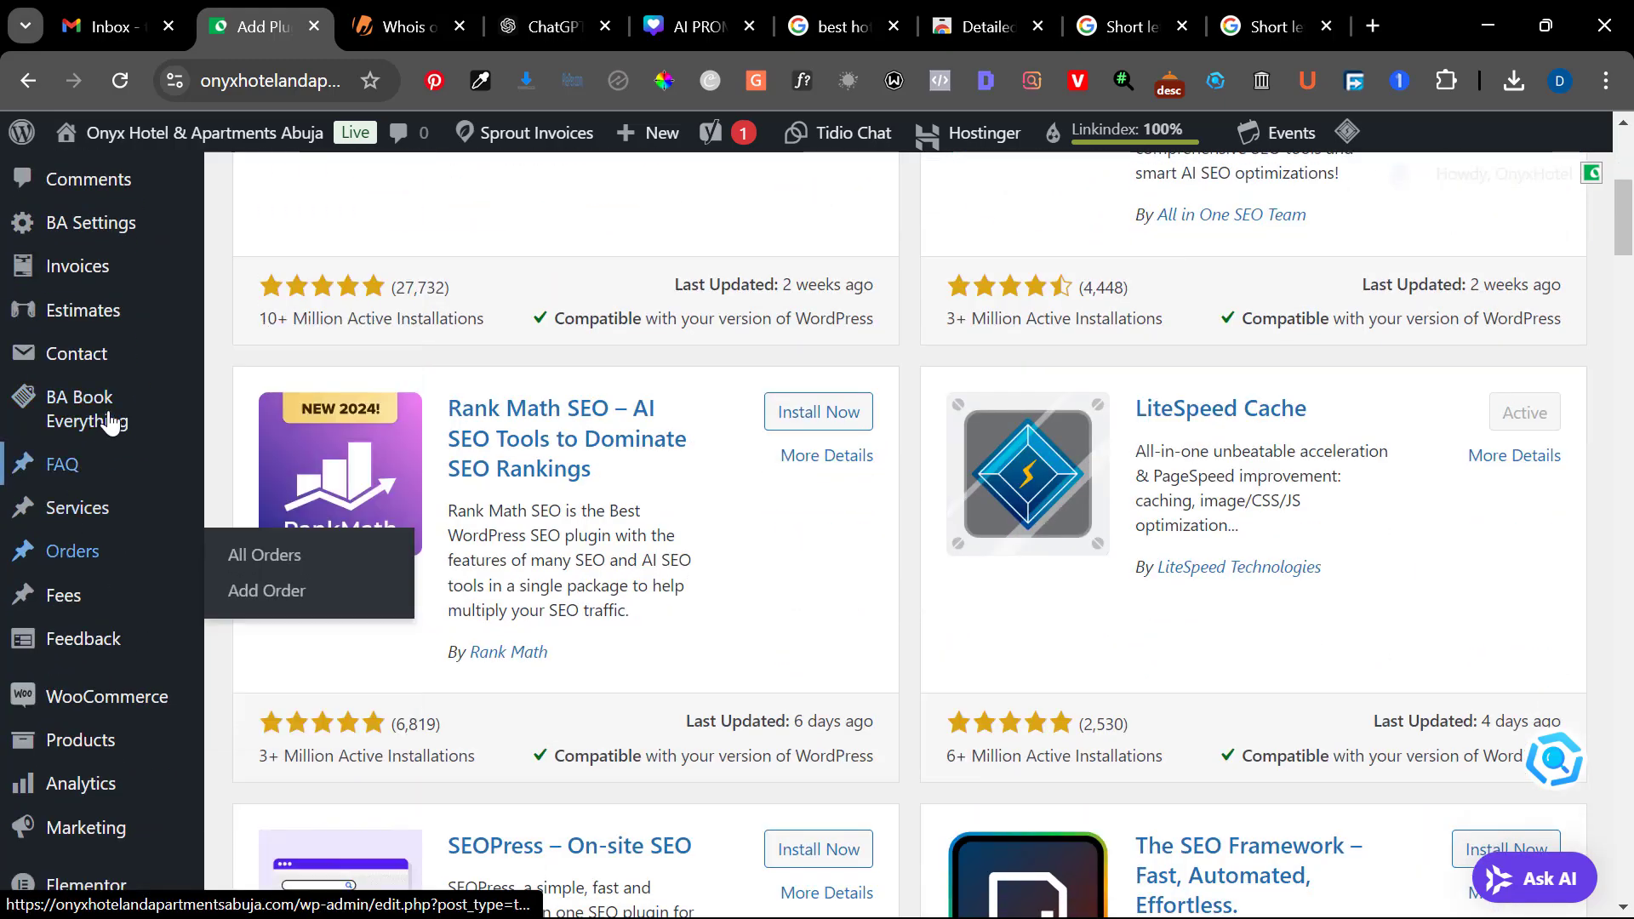
pyautogui.scroll(-5, 108, 420)
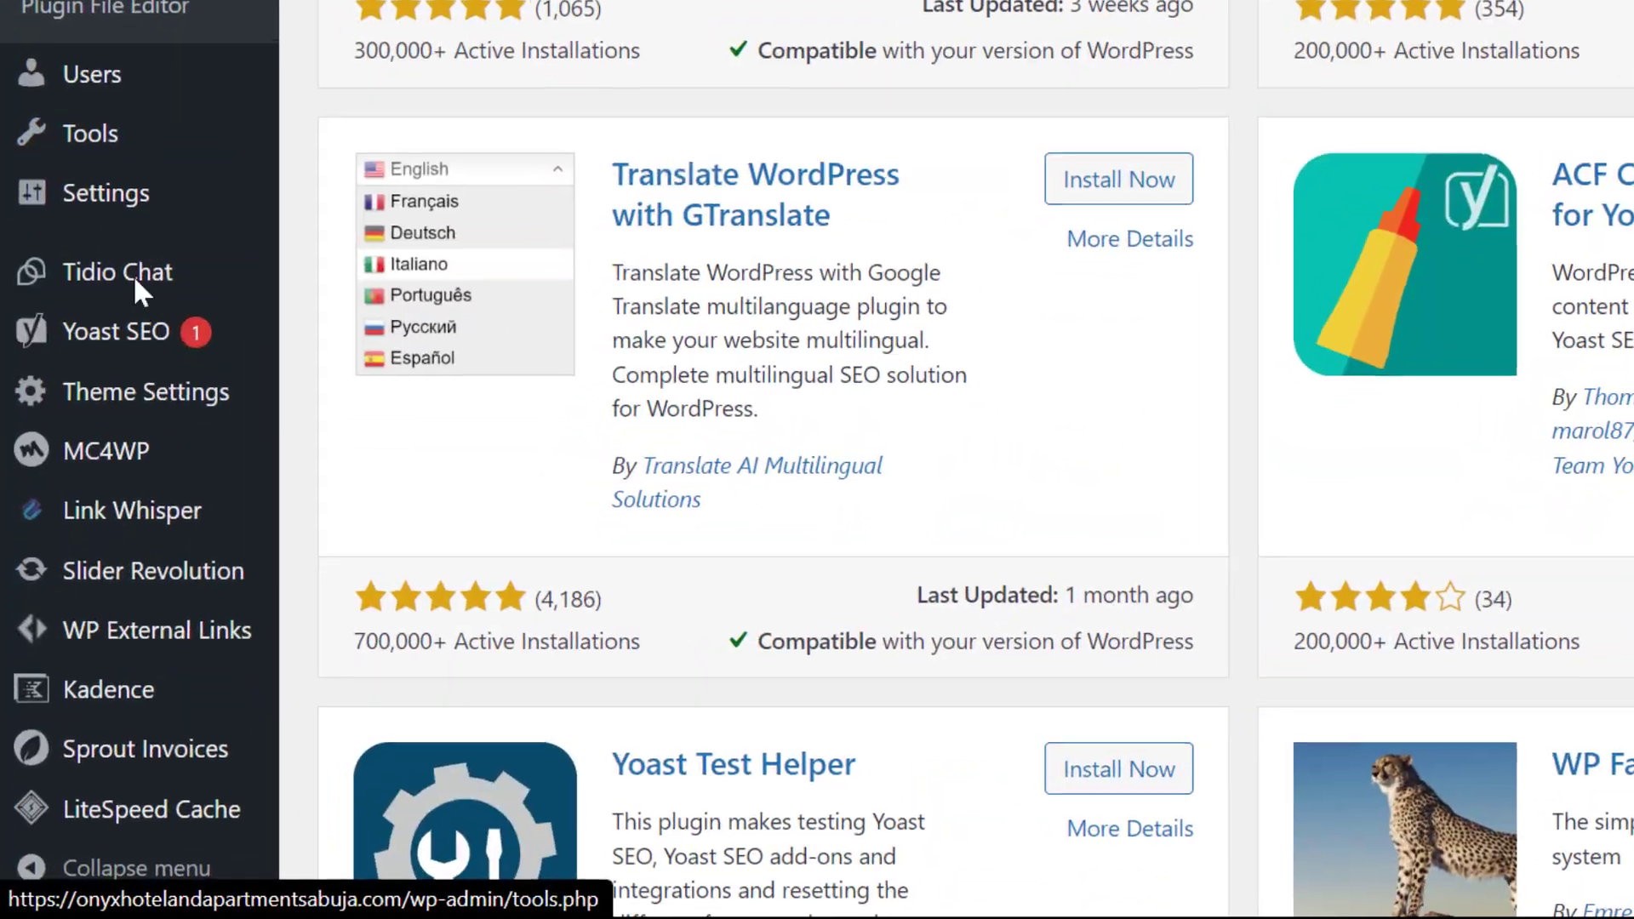
pyautogui.moveTo(110, 339)
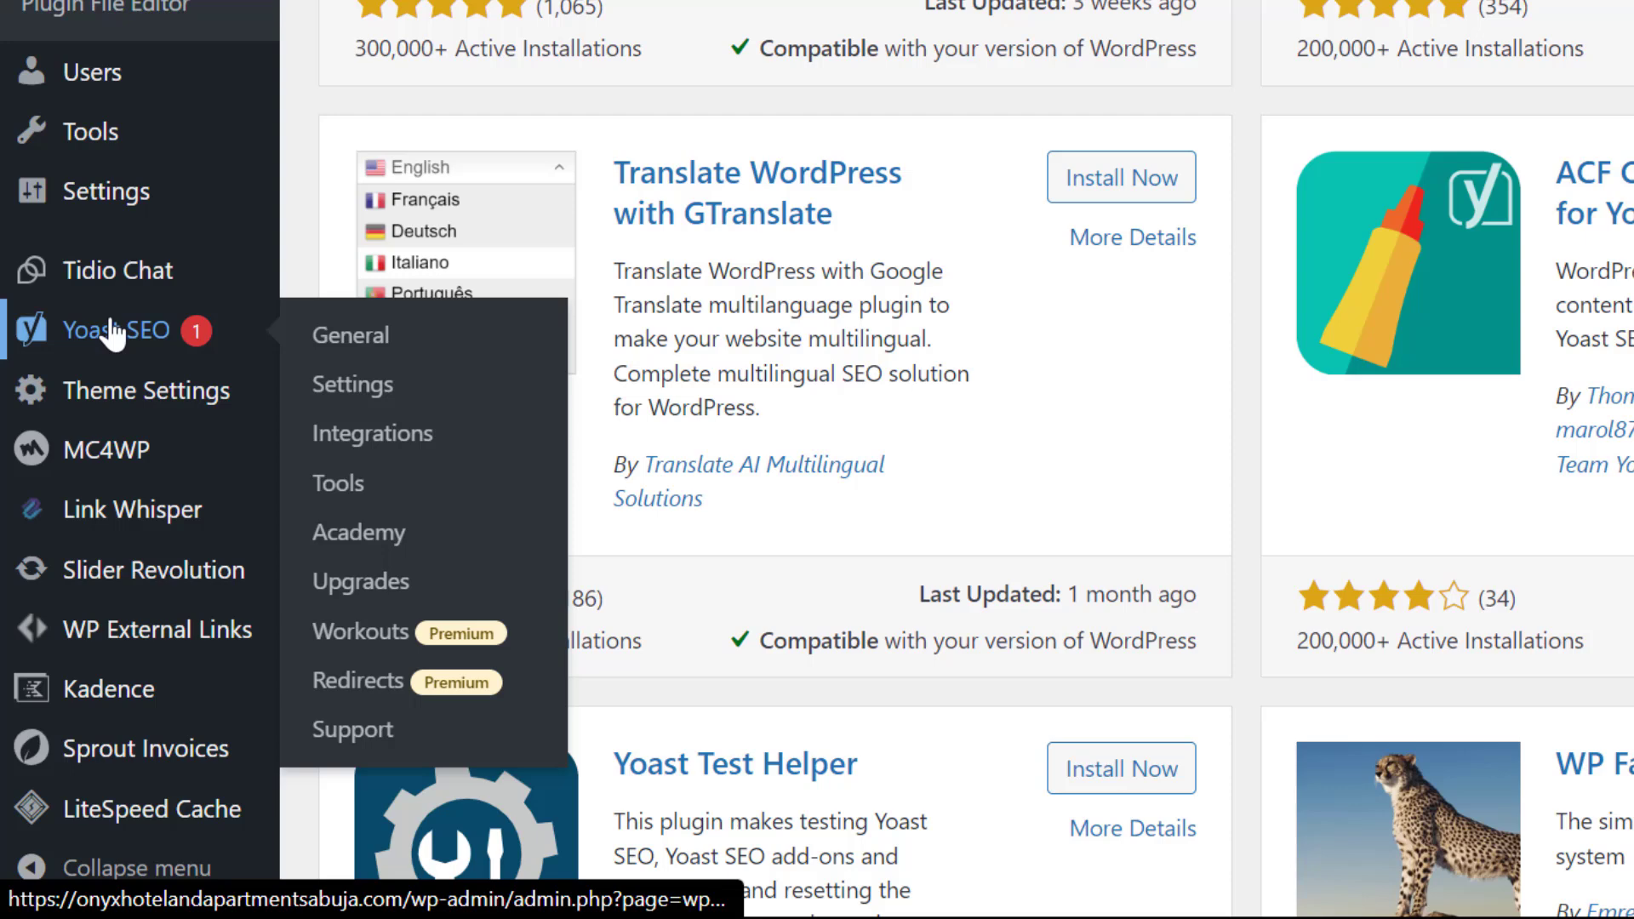
pyautogui.click(366, 394)
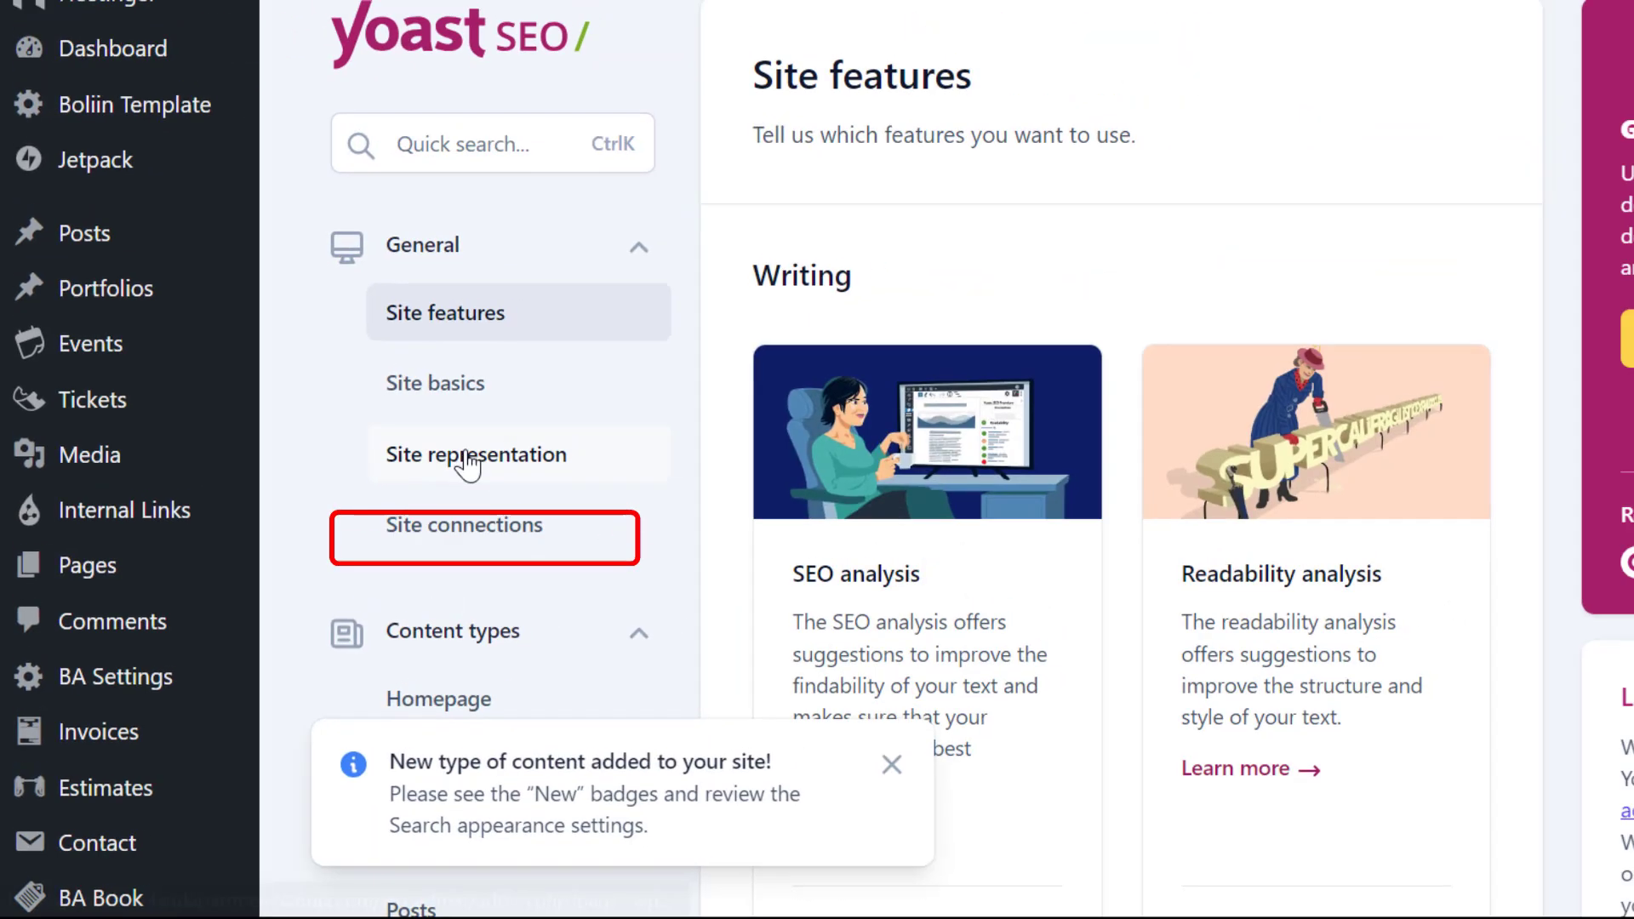
pyautogui.click(442, 532)
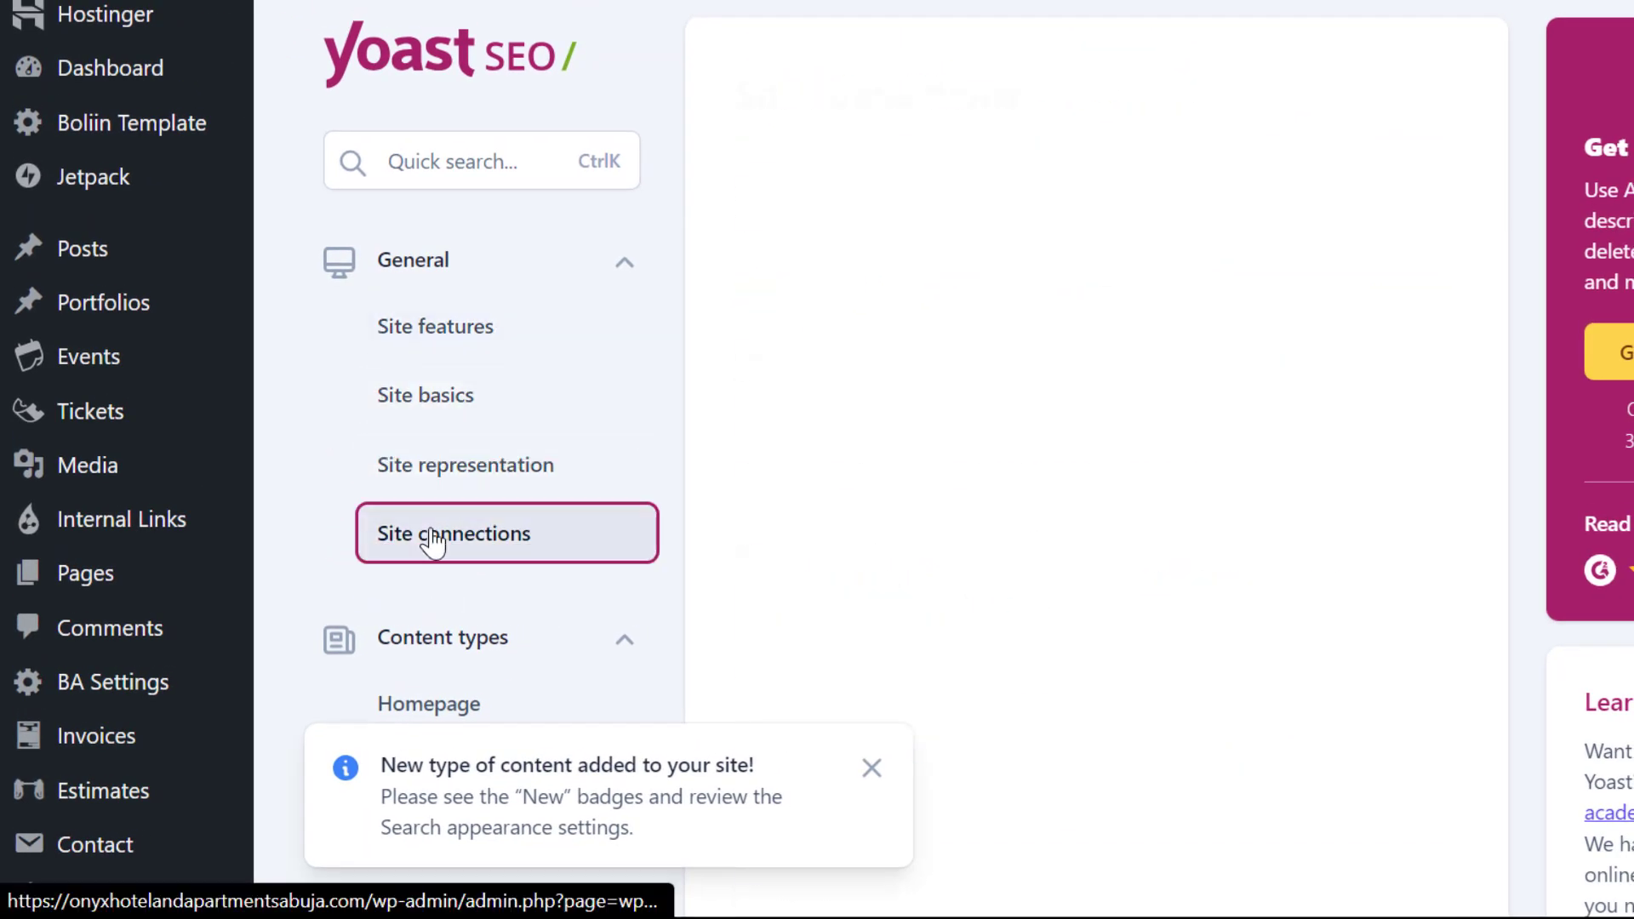
# Examine the Baidu, Bing, Google and Pinterest verification code fields under Site connections
pyautogui.scroll(-4, 839, 449)
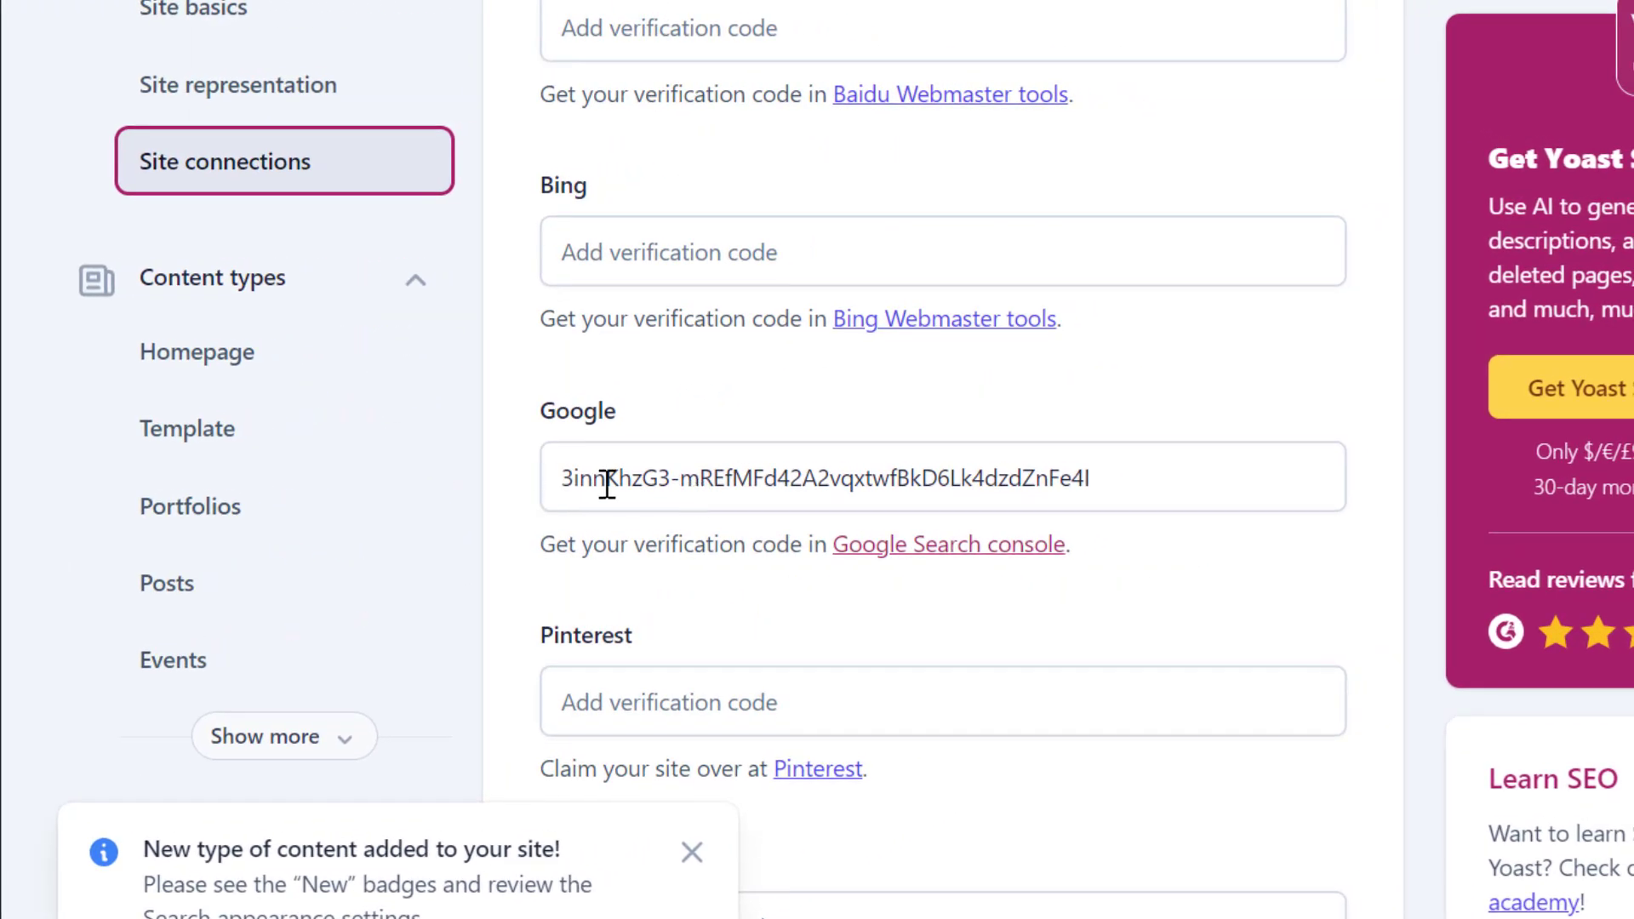
pyautogui.tripleClick(607, 482)
pyautogui.scroll(3, 606, 482)
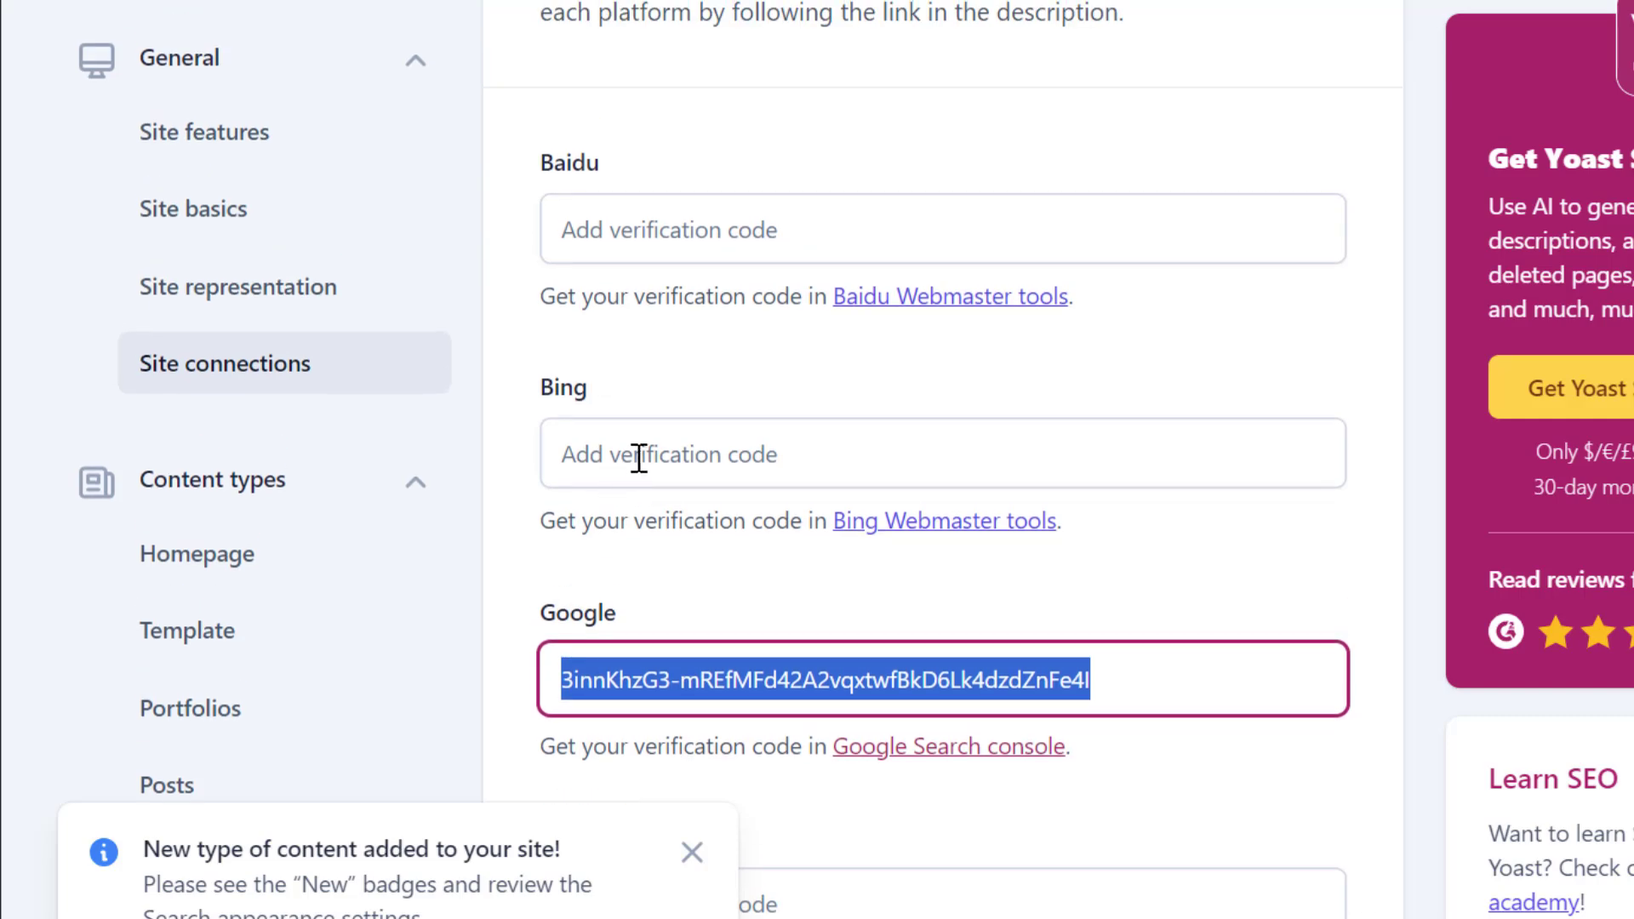
pyautogui.click(639, 457)
pyautogui.scroll(-2, 638, 457)
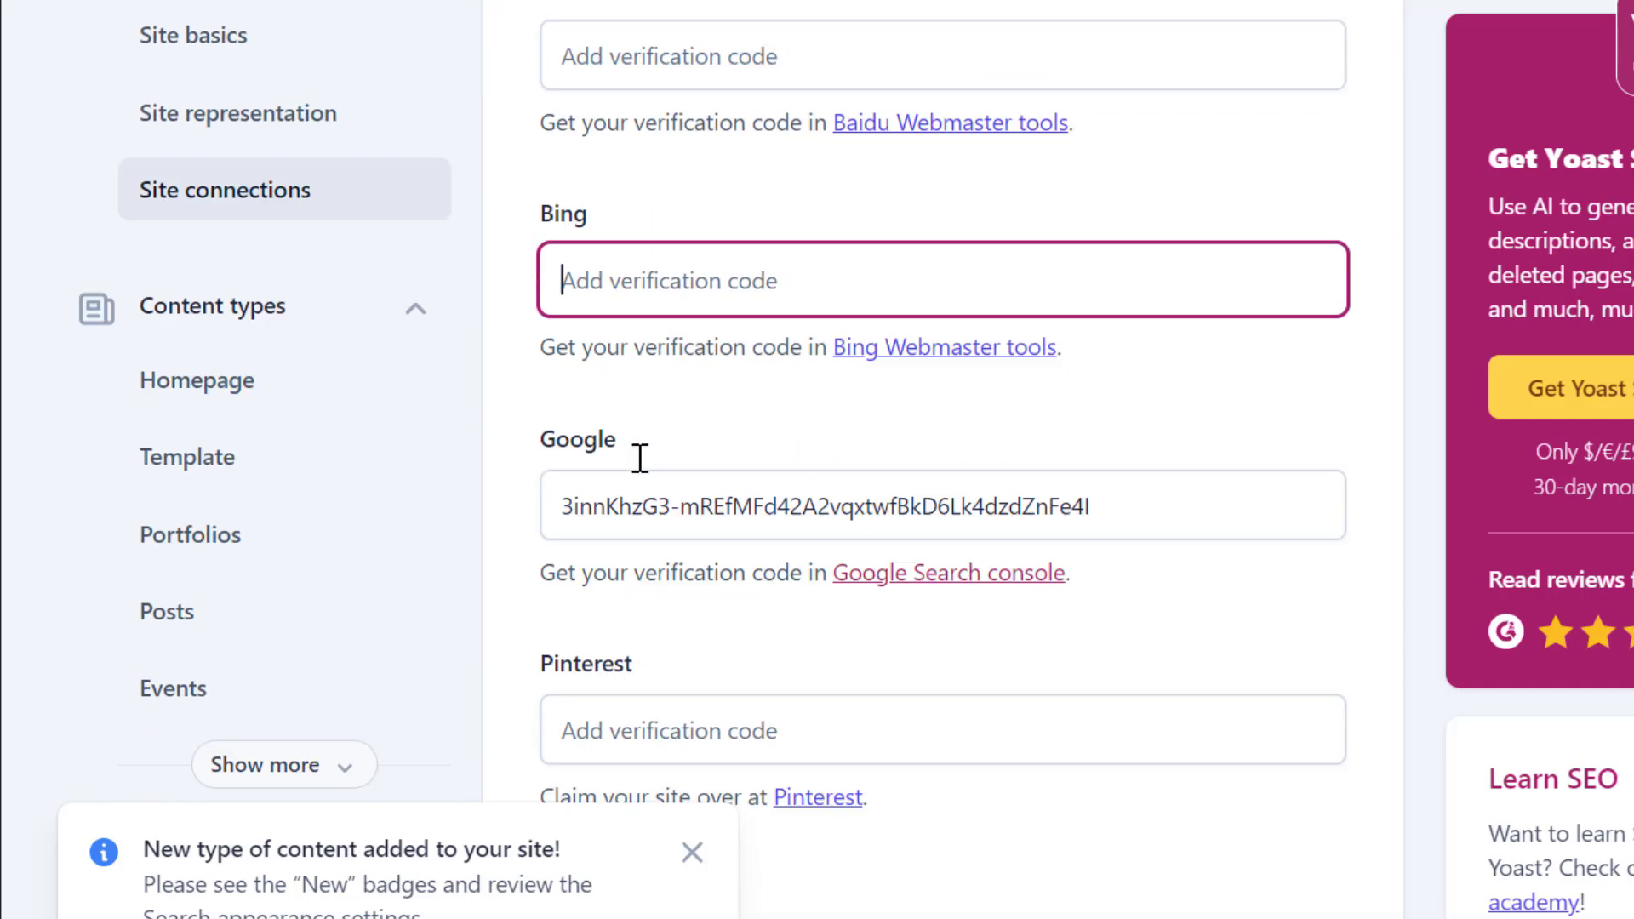
pyautogui.scroll(4, 640, 457)
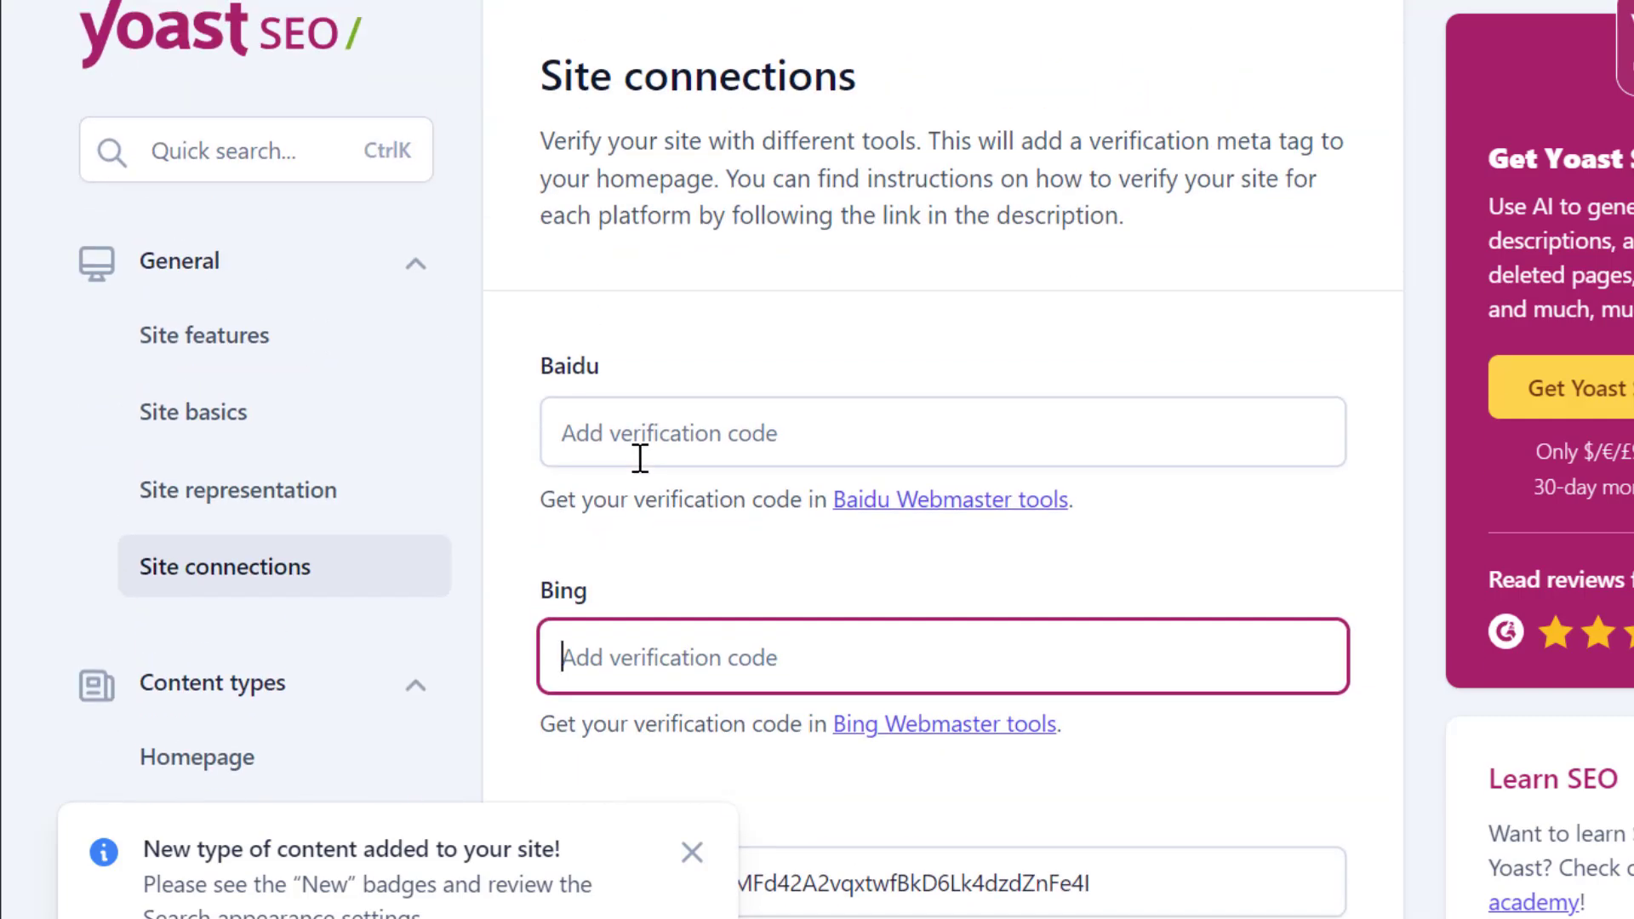
pyautogui.scroll(-3, 737, 554)
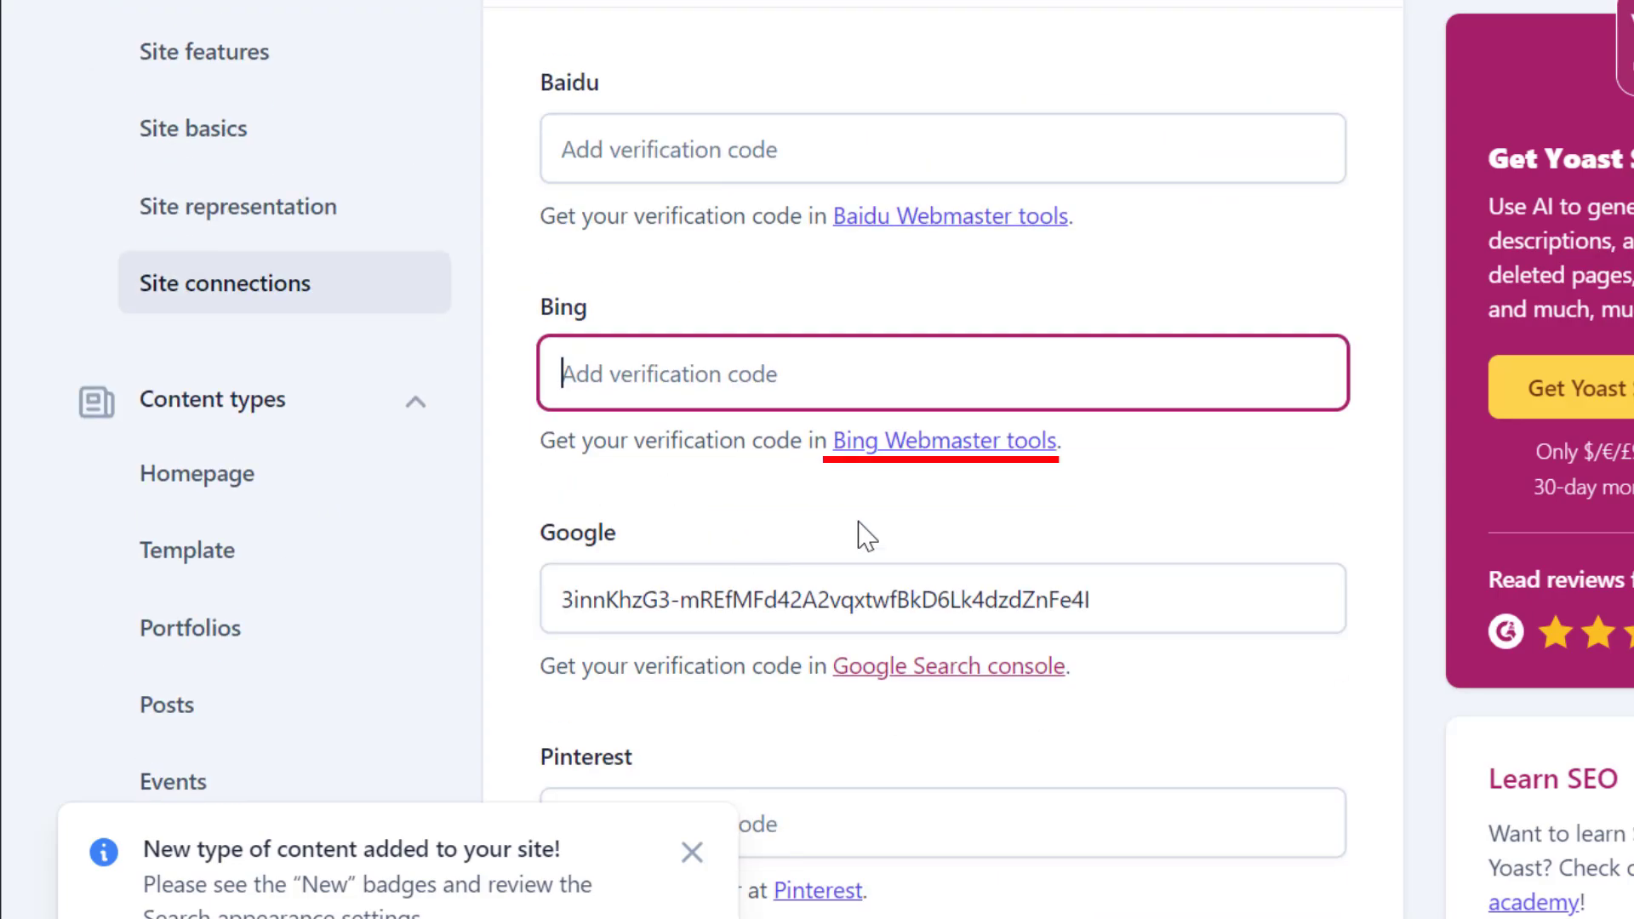
# Open Bing Webmaster Tools from the Bing verification link and sign in with the existing Google account
pyautogui.click(885, 444)
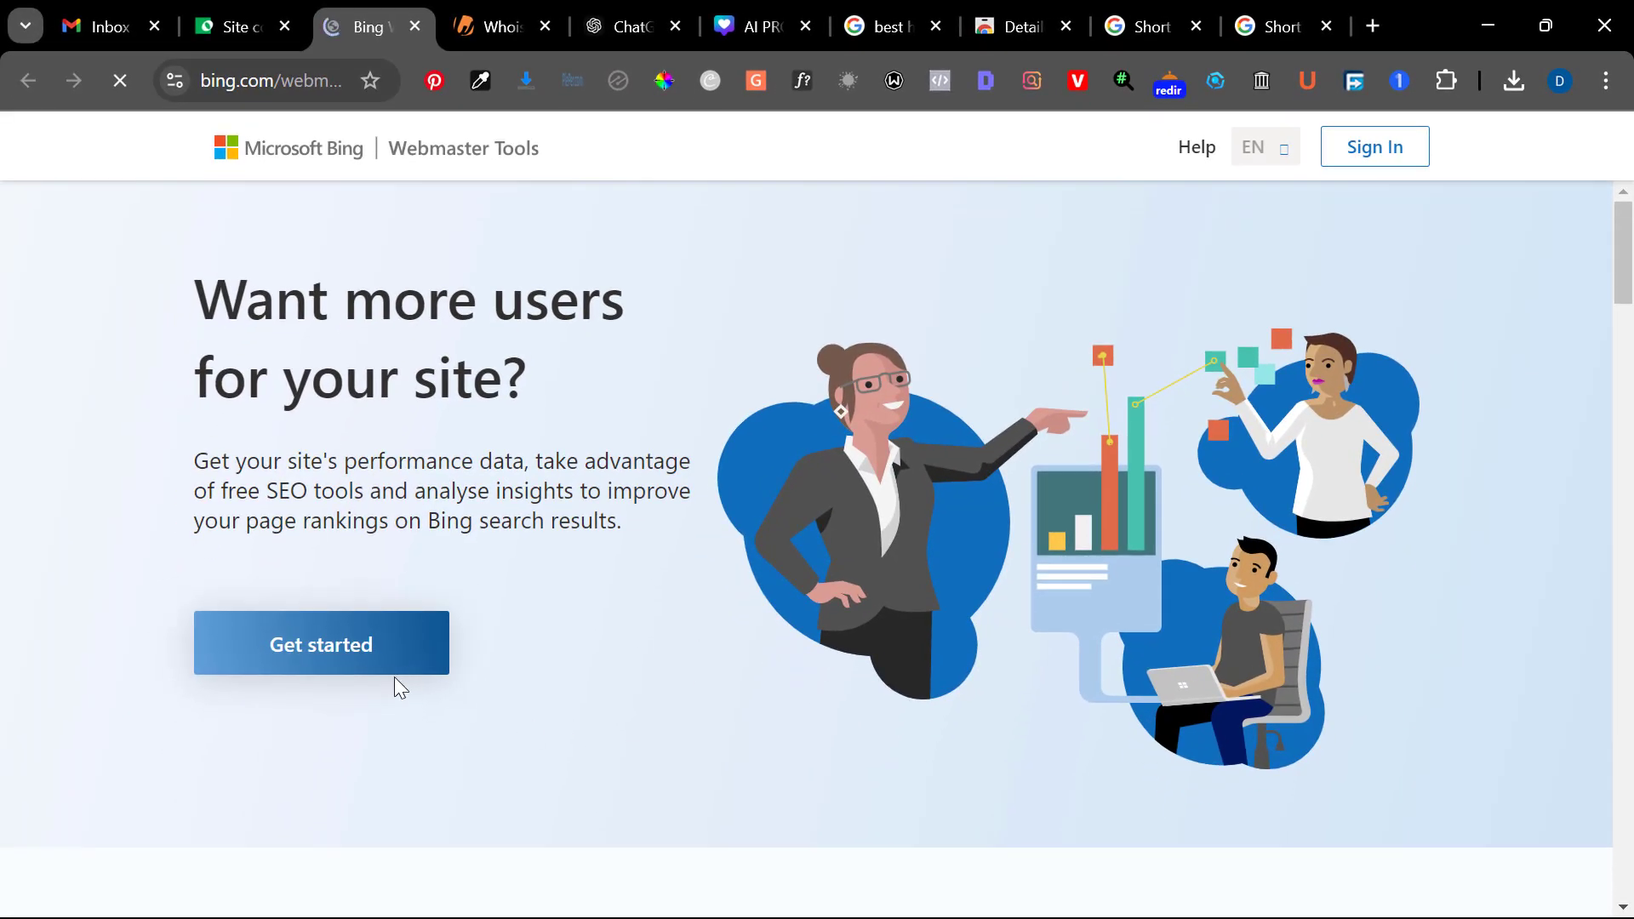
pyautogui.click(330, 653)
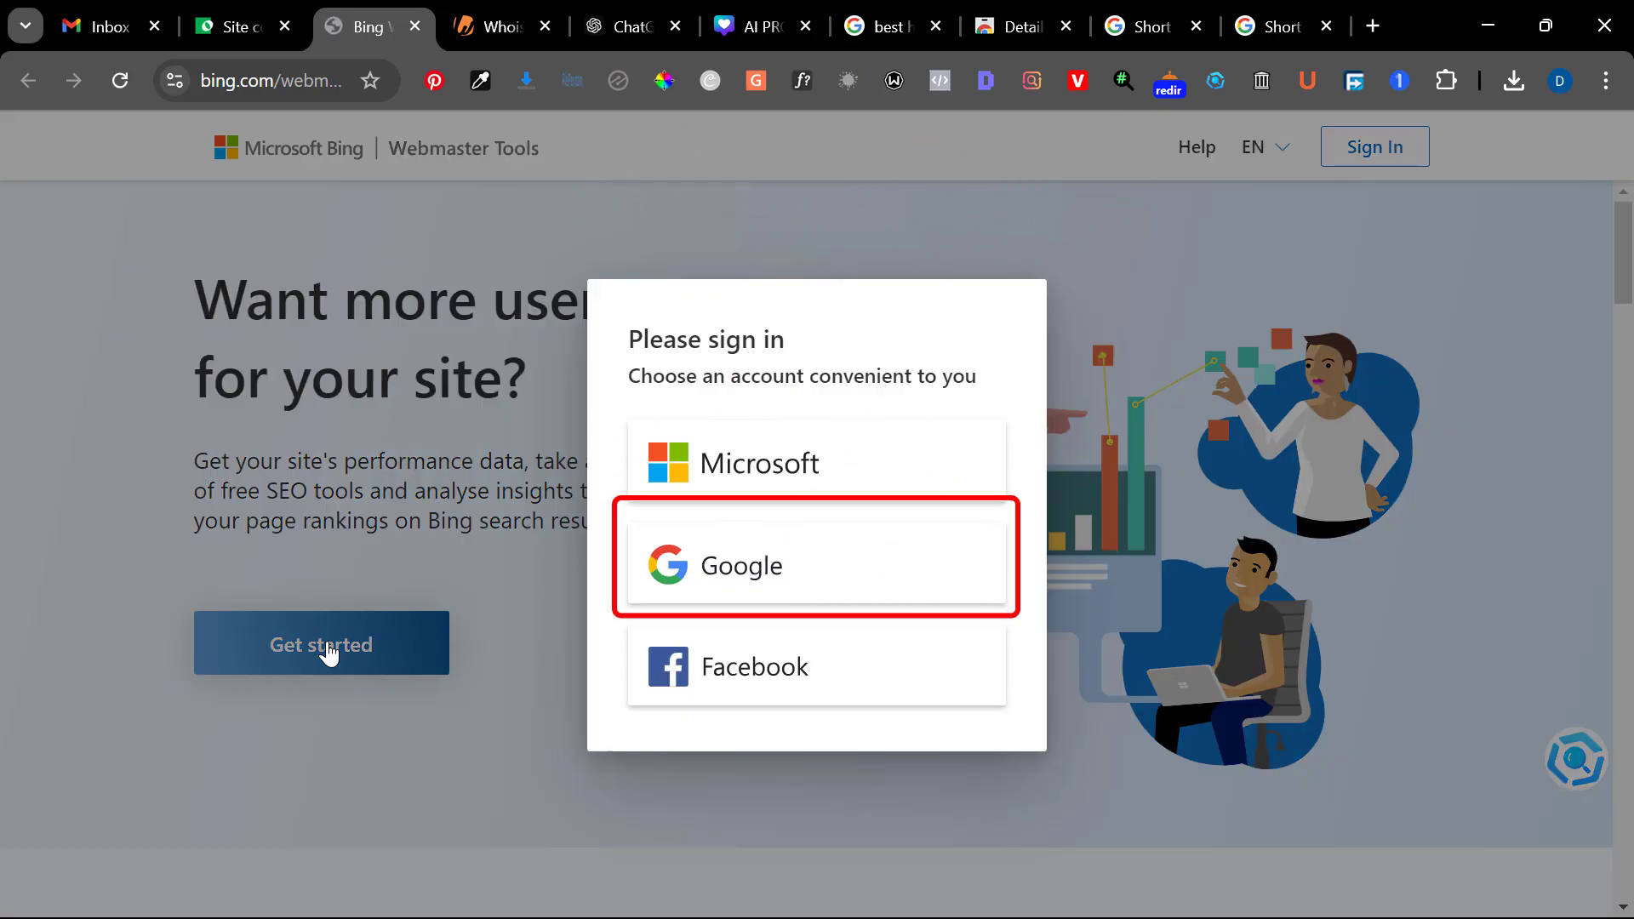
pyautogui.click(737, 571)
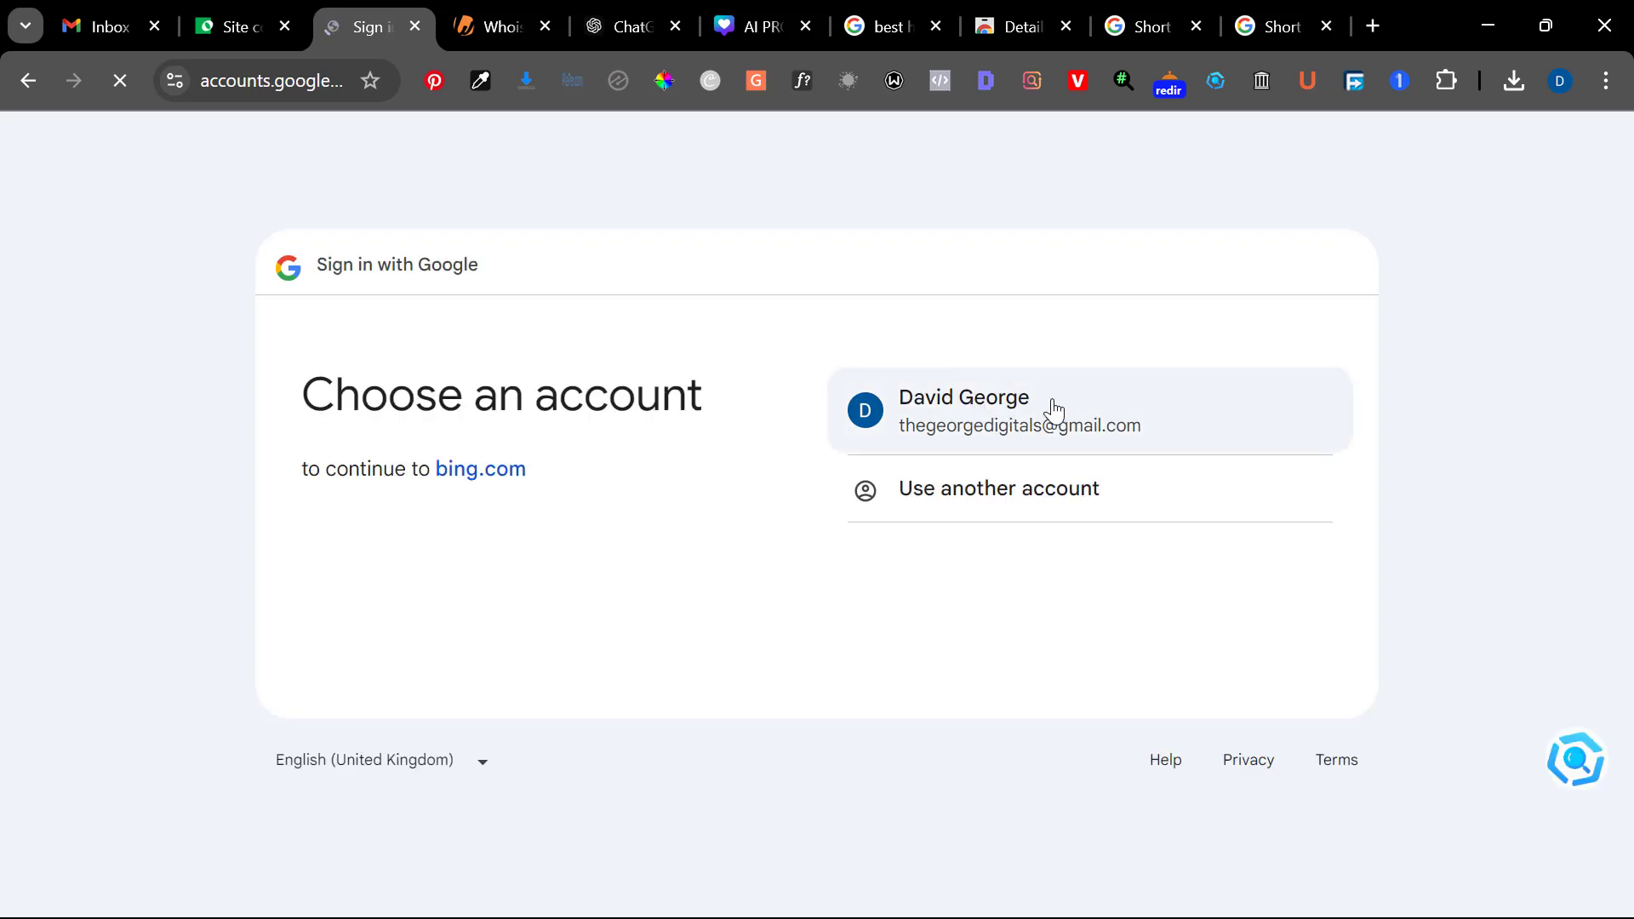
pyautogui.click(1016, 410)
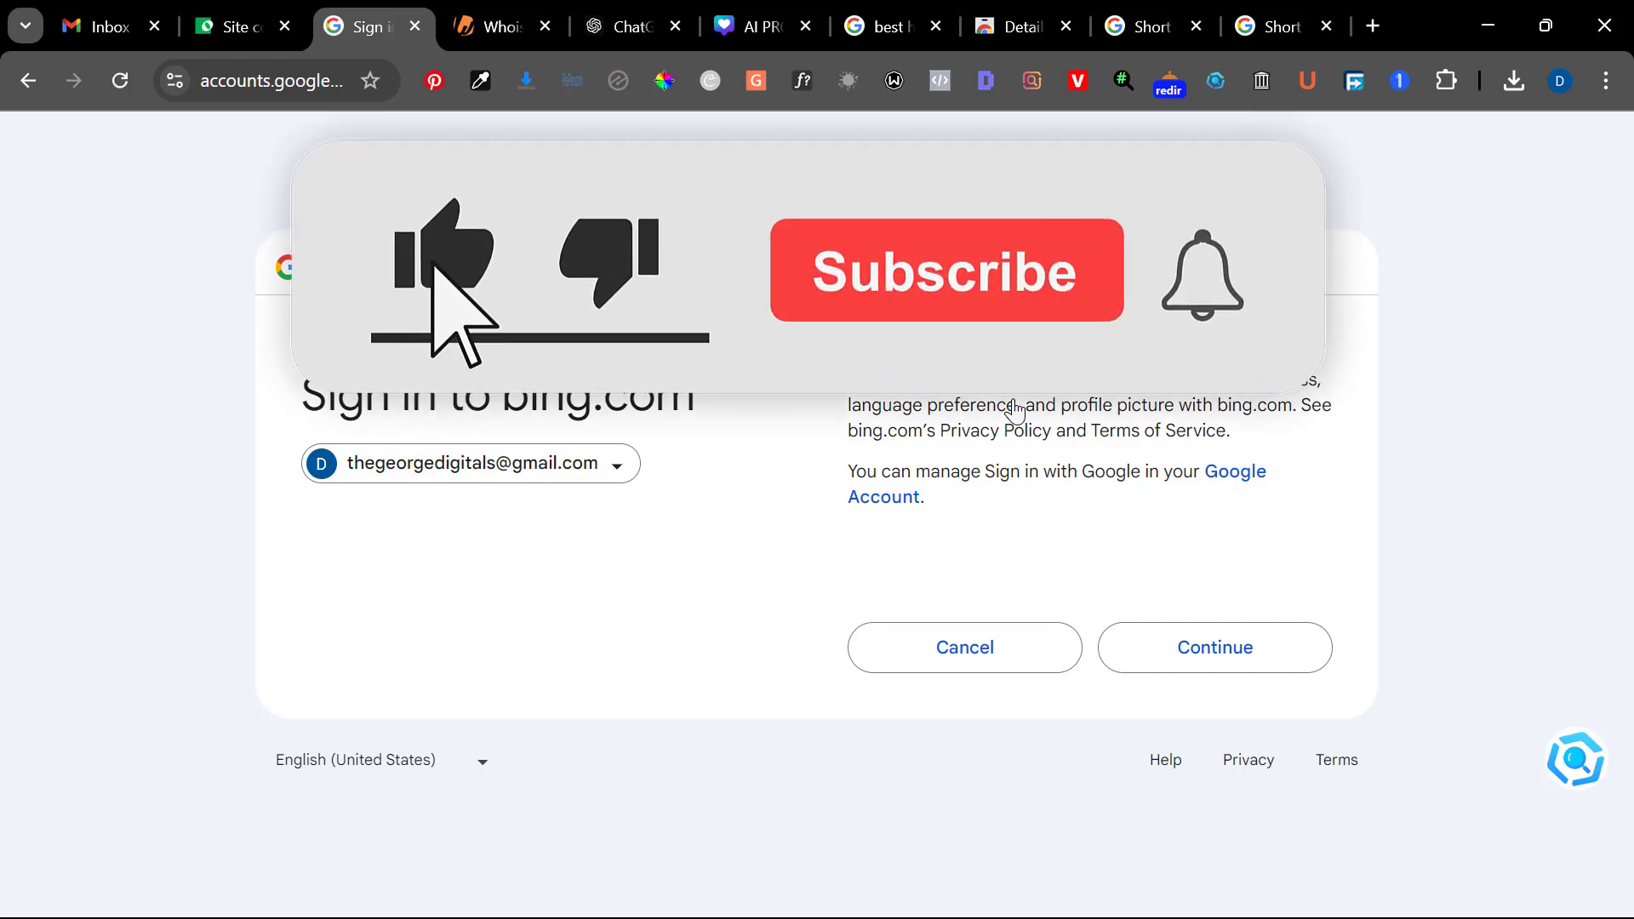
pyautogui.click(1283, 654)
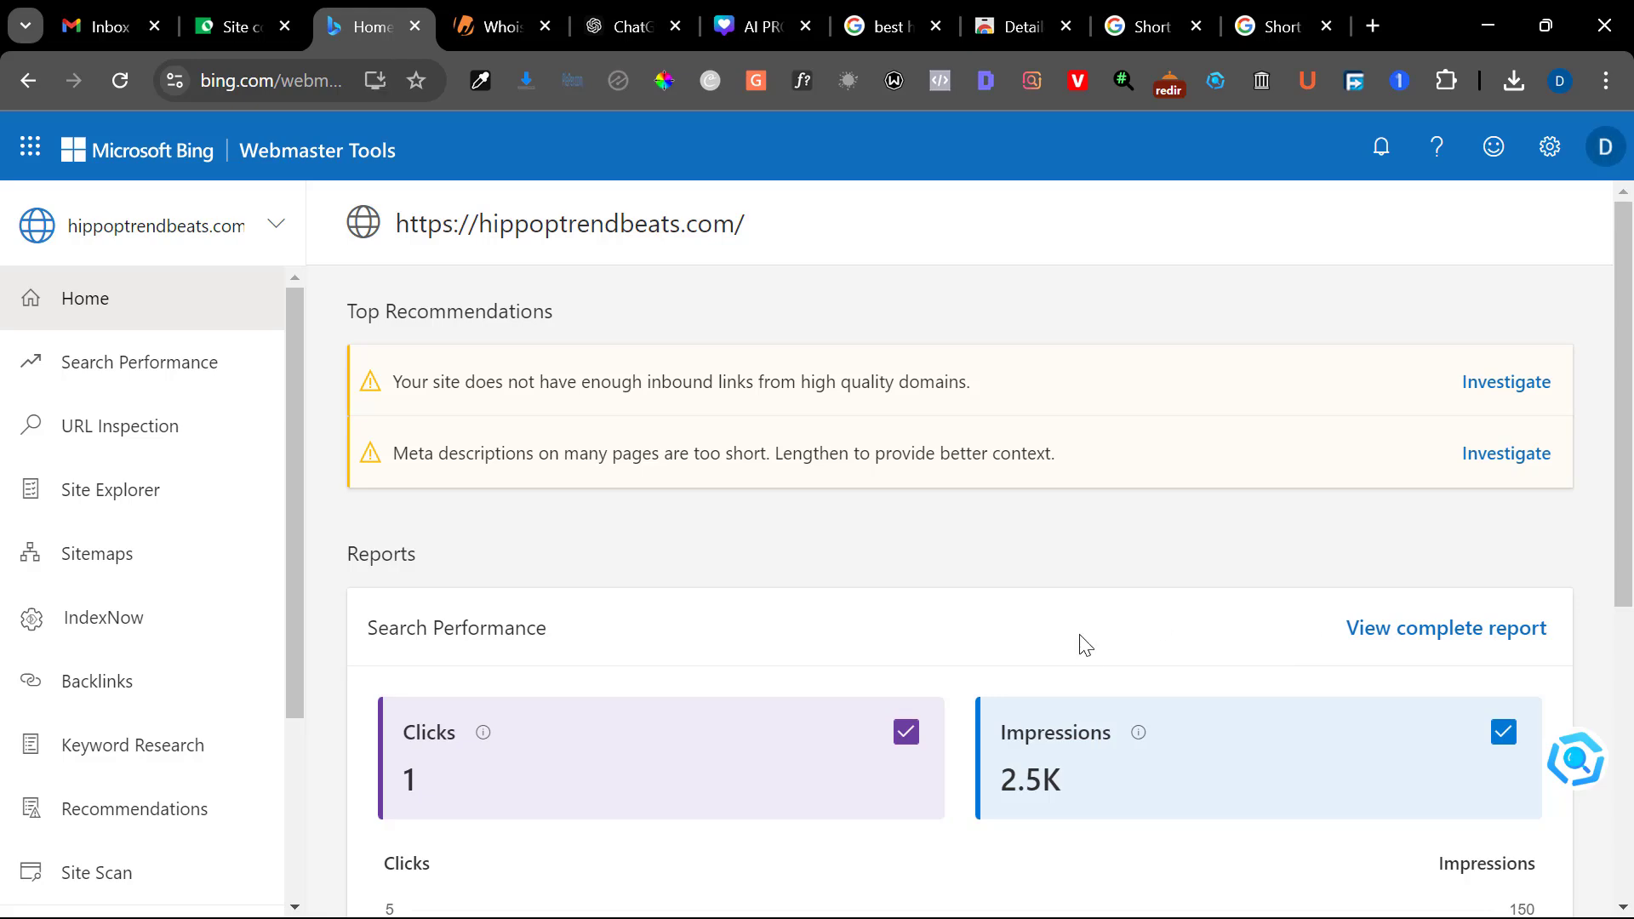
# Look over the Search Performance report on the home page and start adding a new site from the site list
pyautogui.scroll(-3, 961, 603)
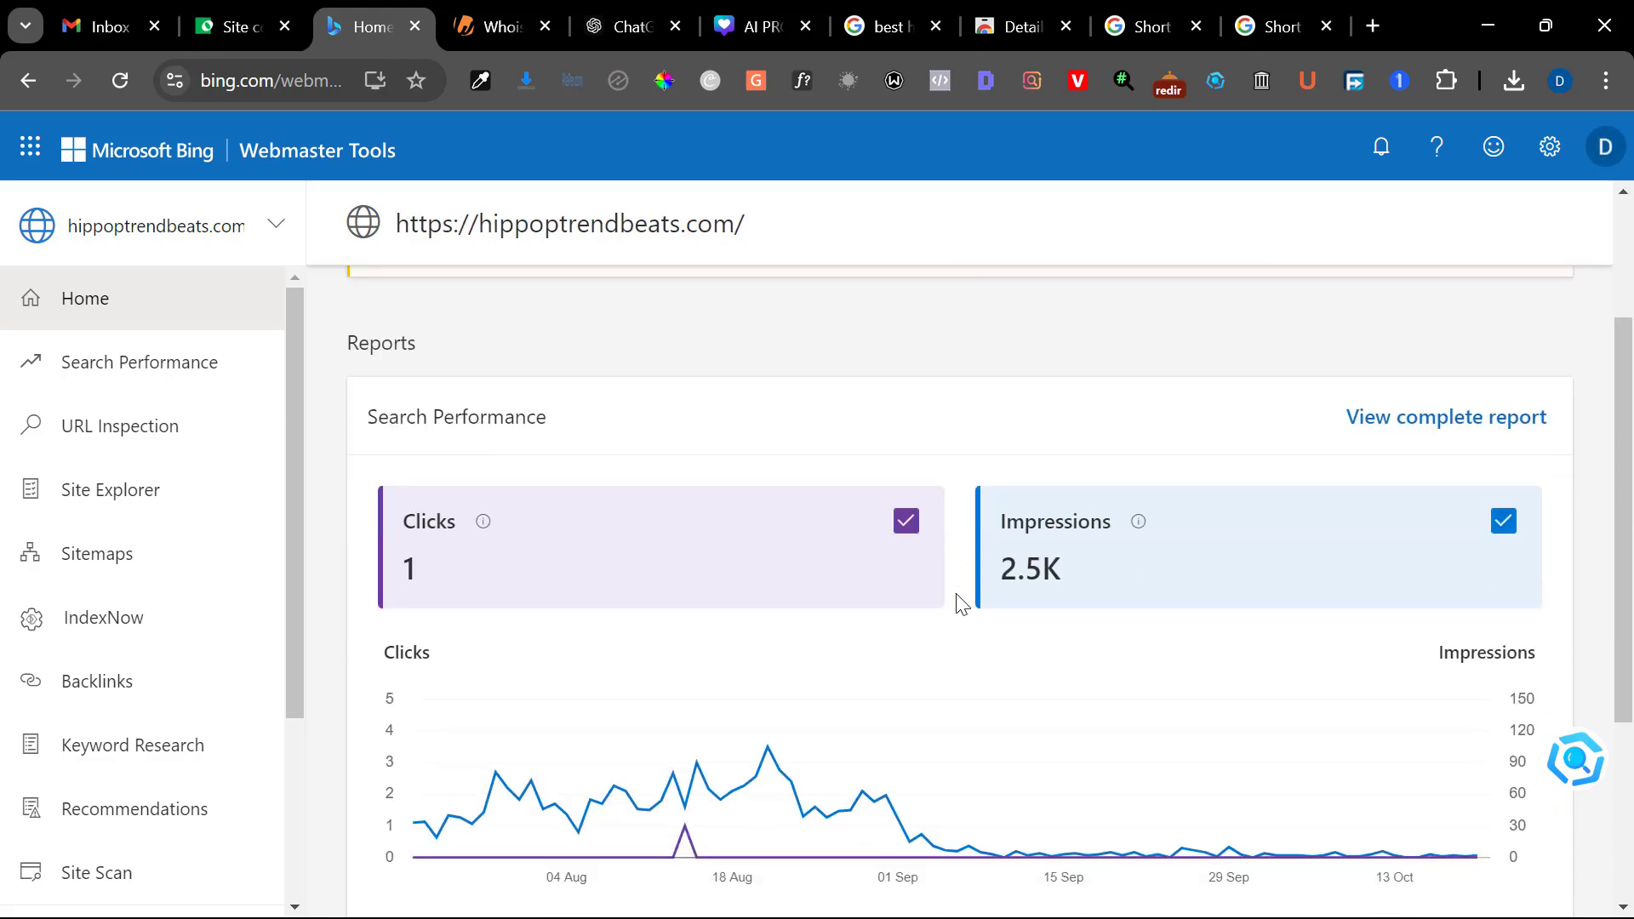
pyautogui.scroll(-3, 617, 645)
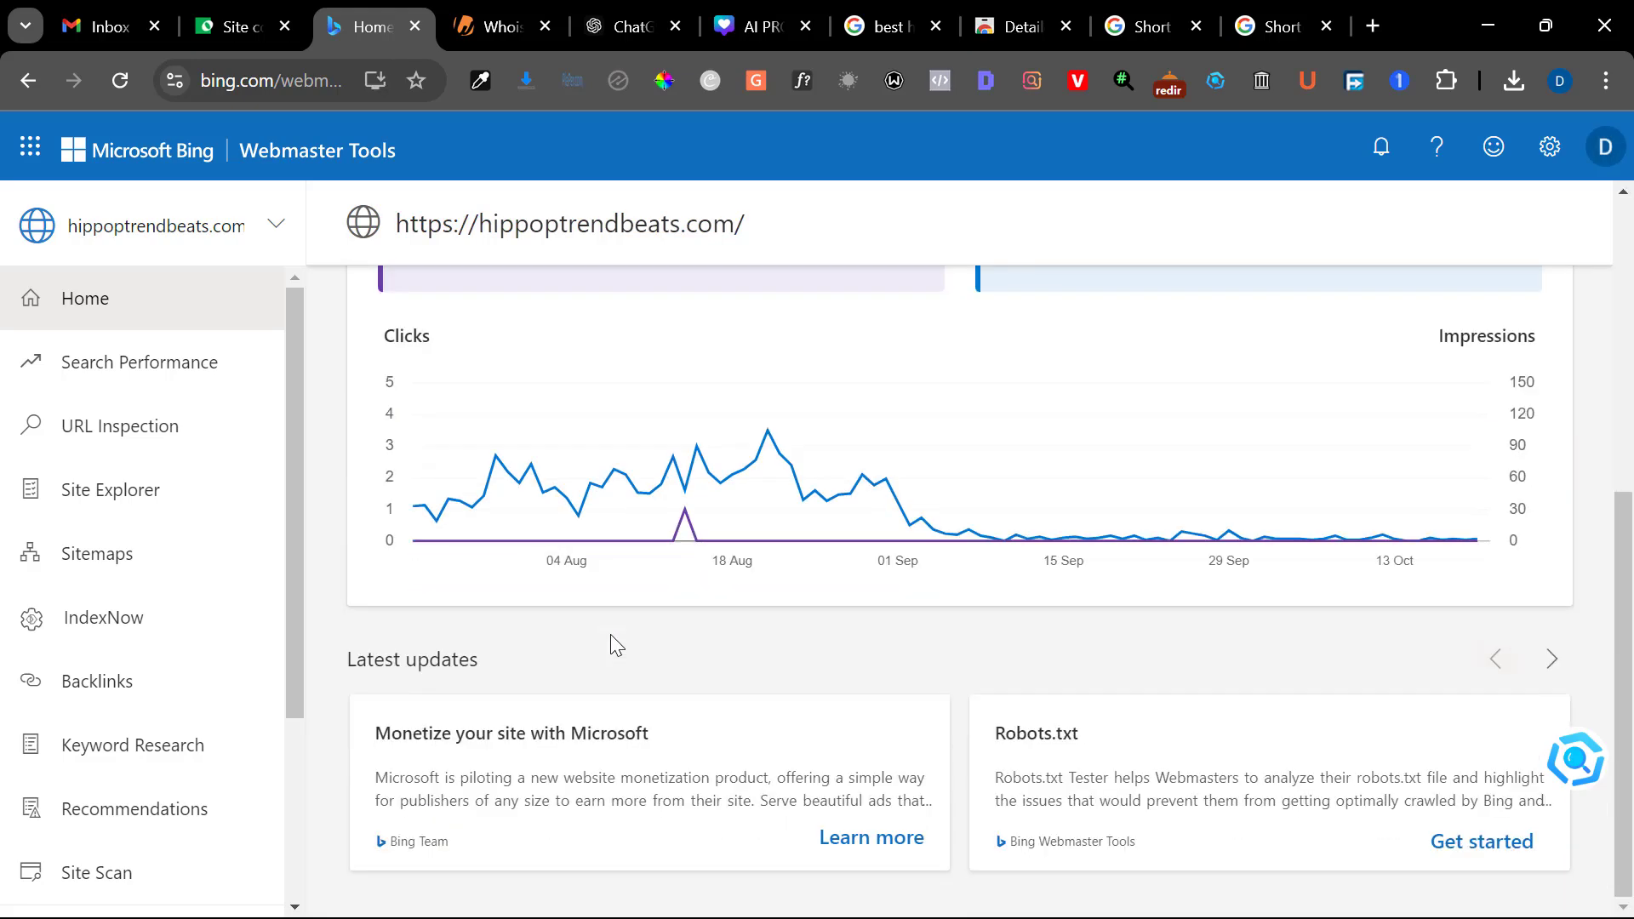
pyautogui.scroll(6, 617, 645)
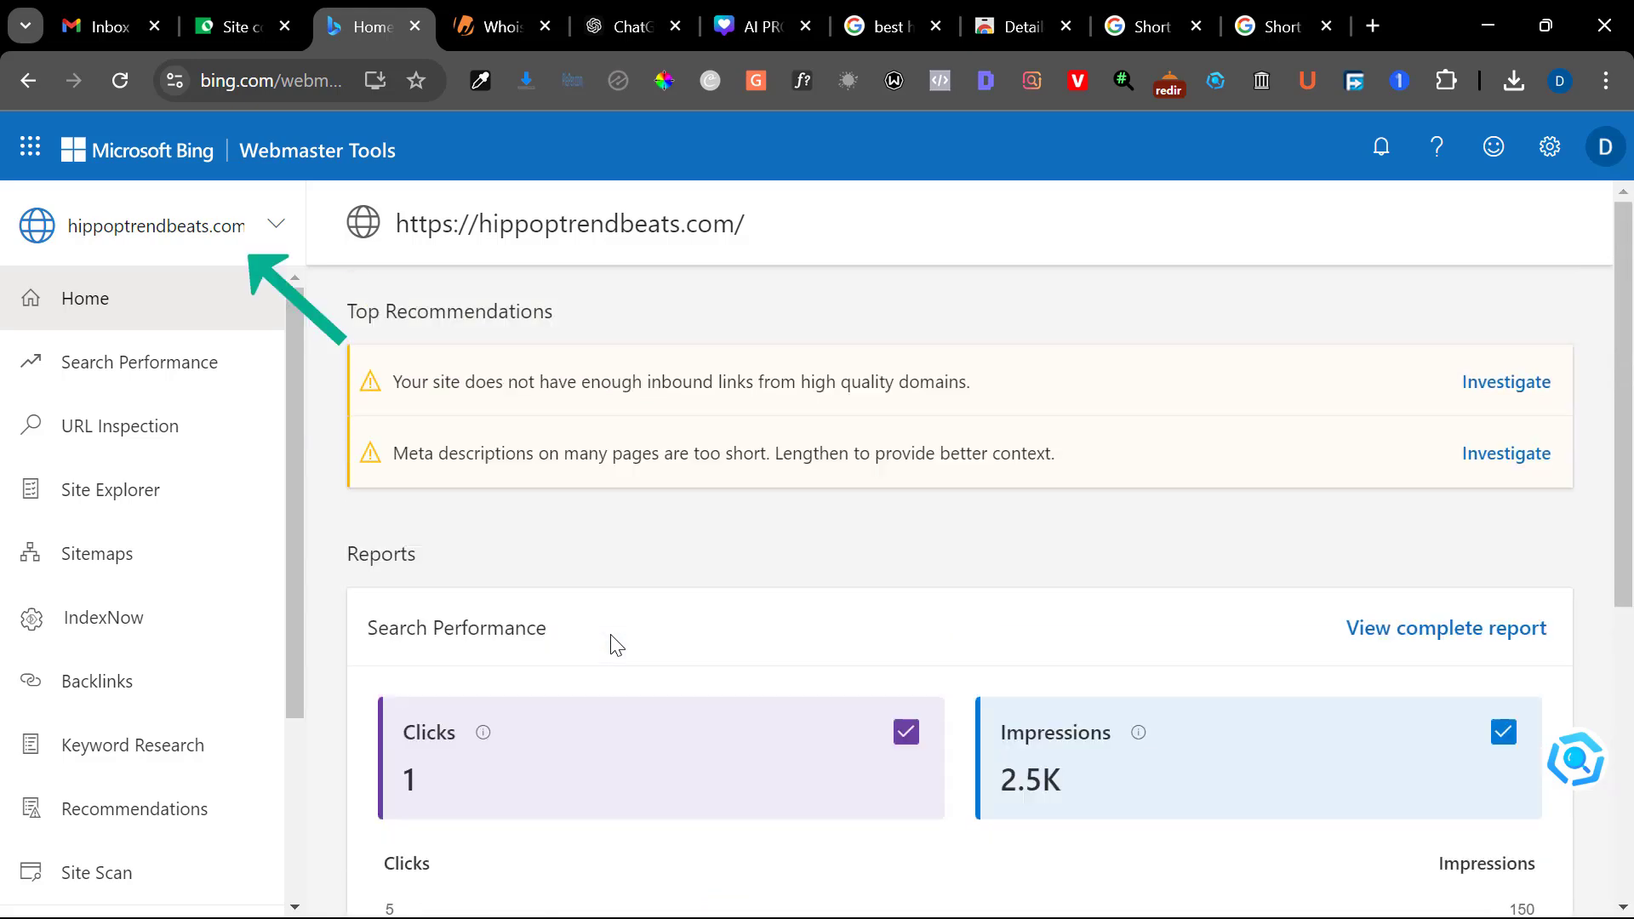
pyautogui.click(223, 271)
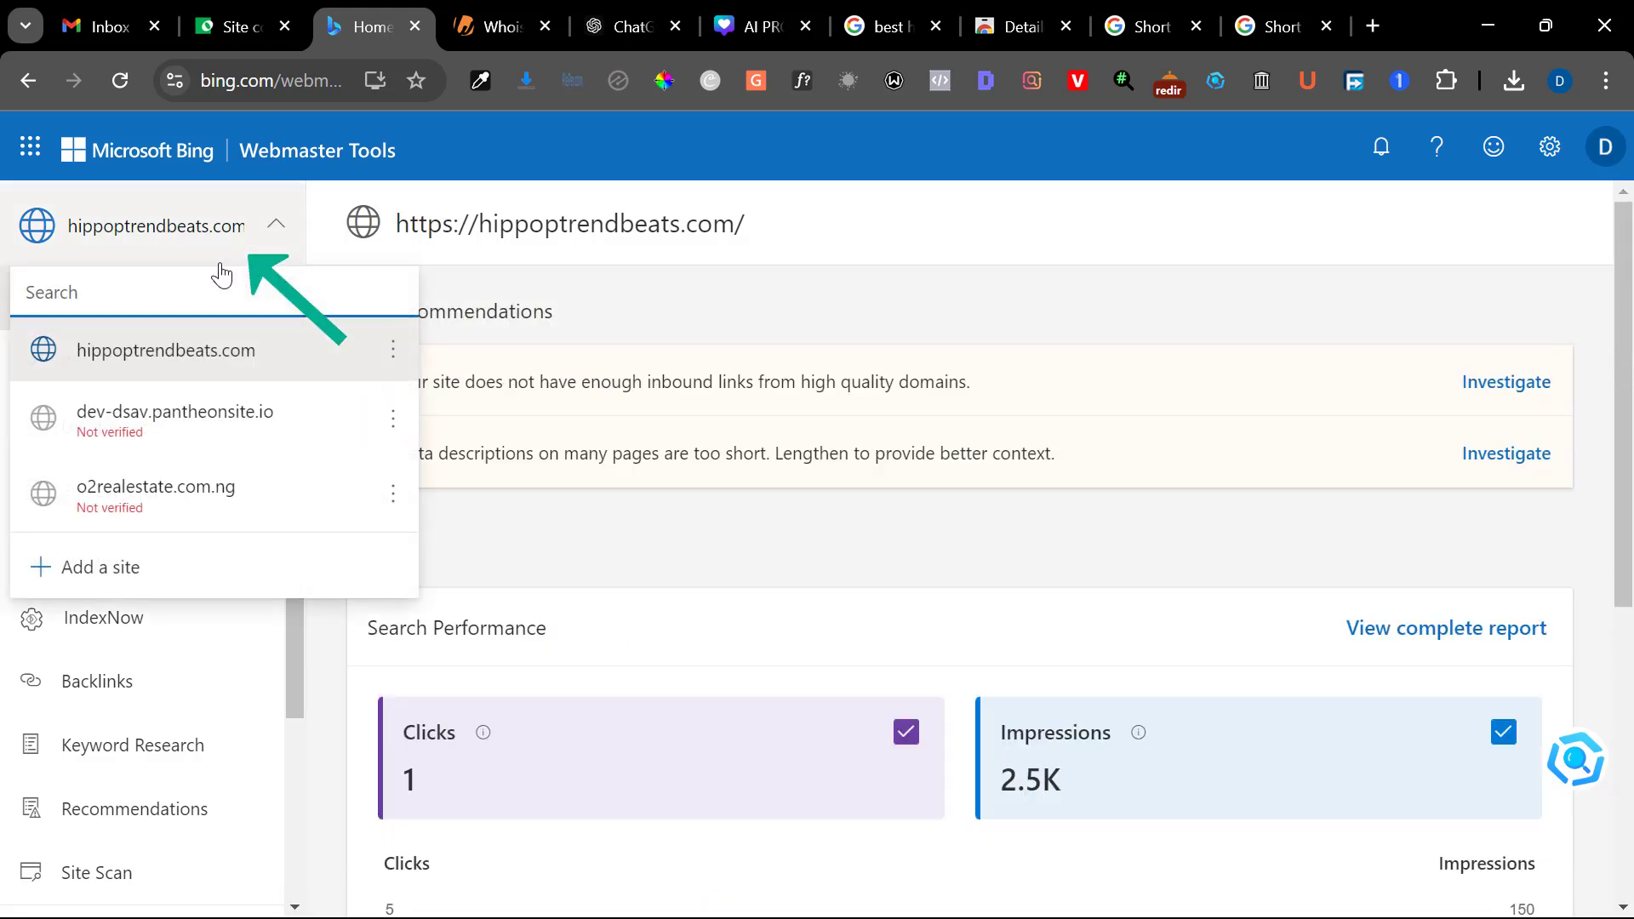
pyautogui.click(129, 576)
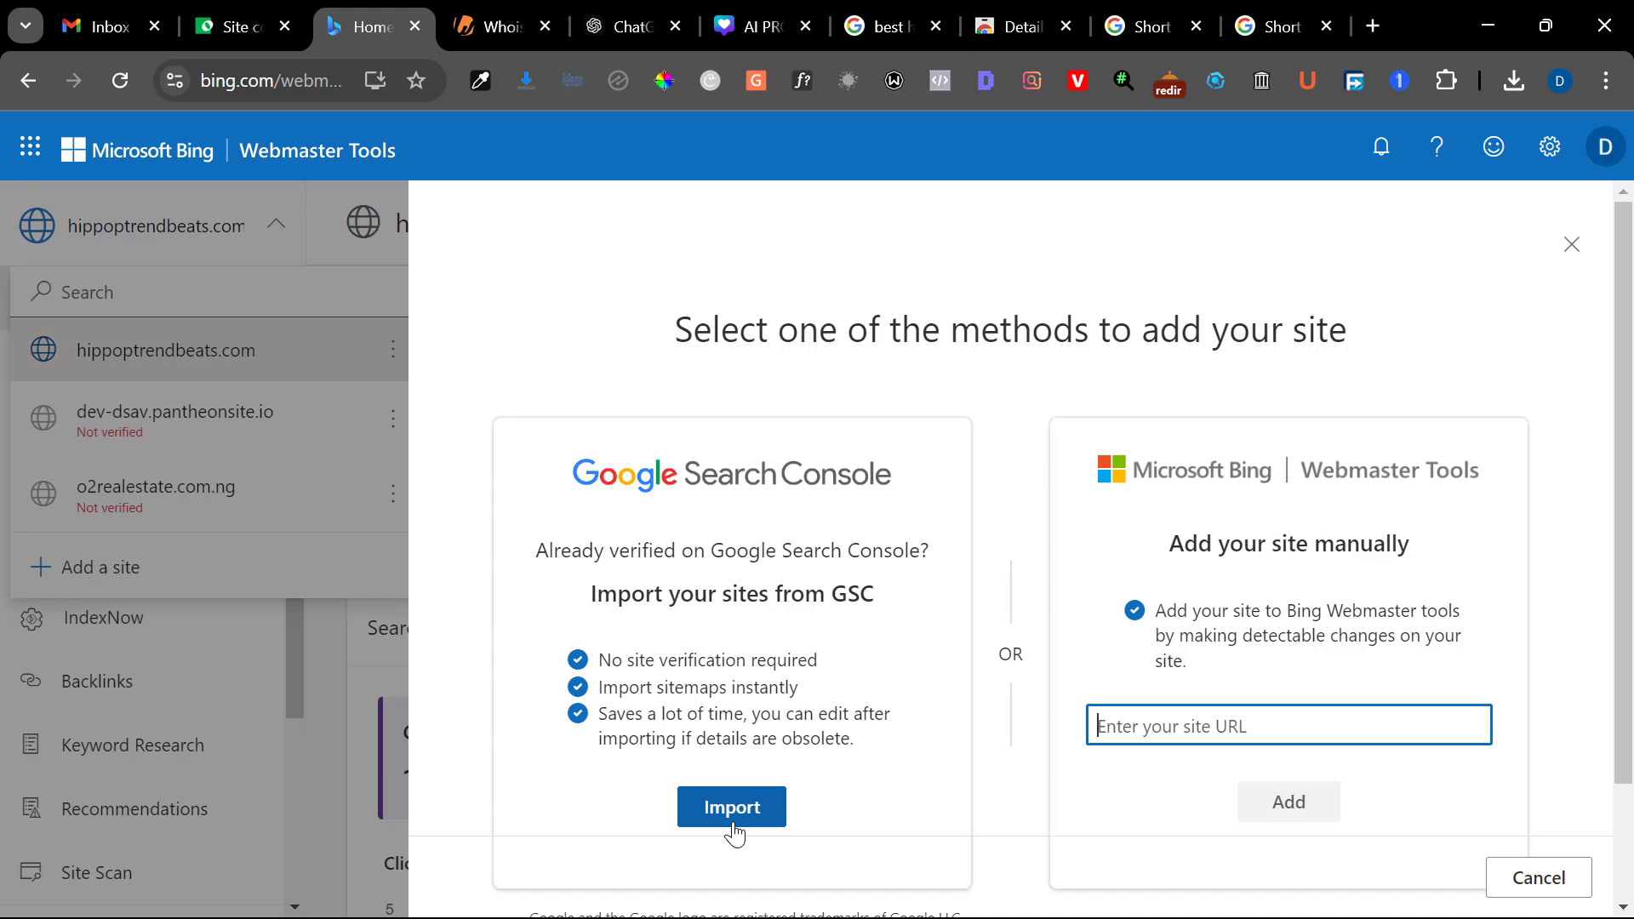
# Copy the WordPress page's address and paste it as the site URL for adding the site manually in Bing Webmaster Tools
pyautogui.click(226, 41)
pyautogui.moveTo(153, 140)
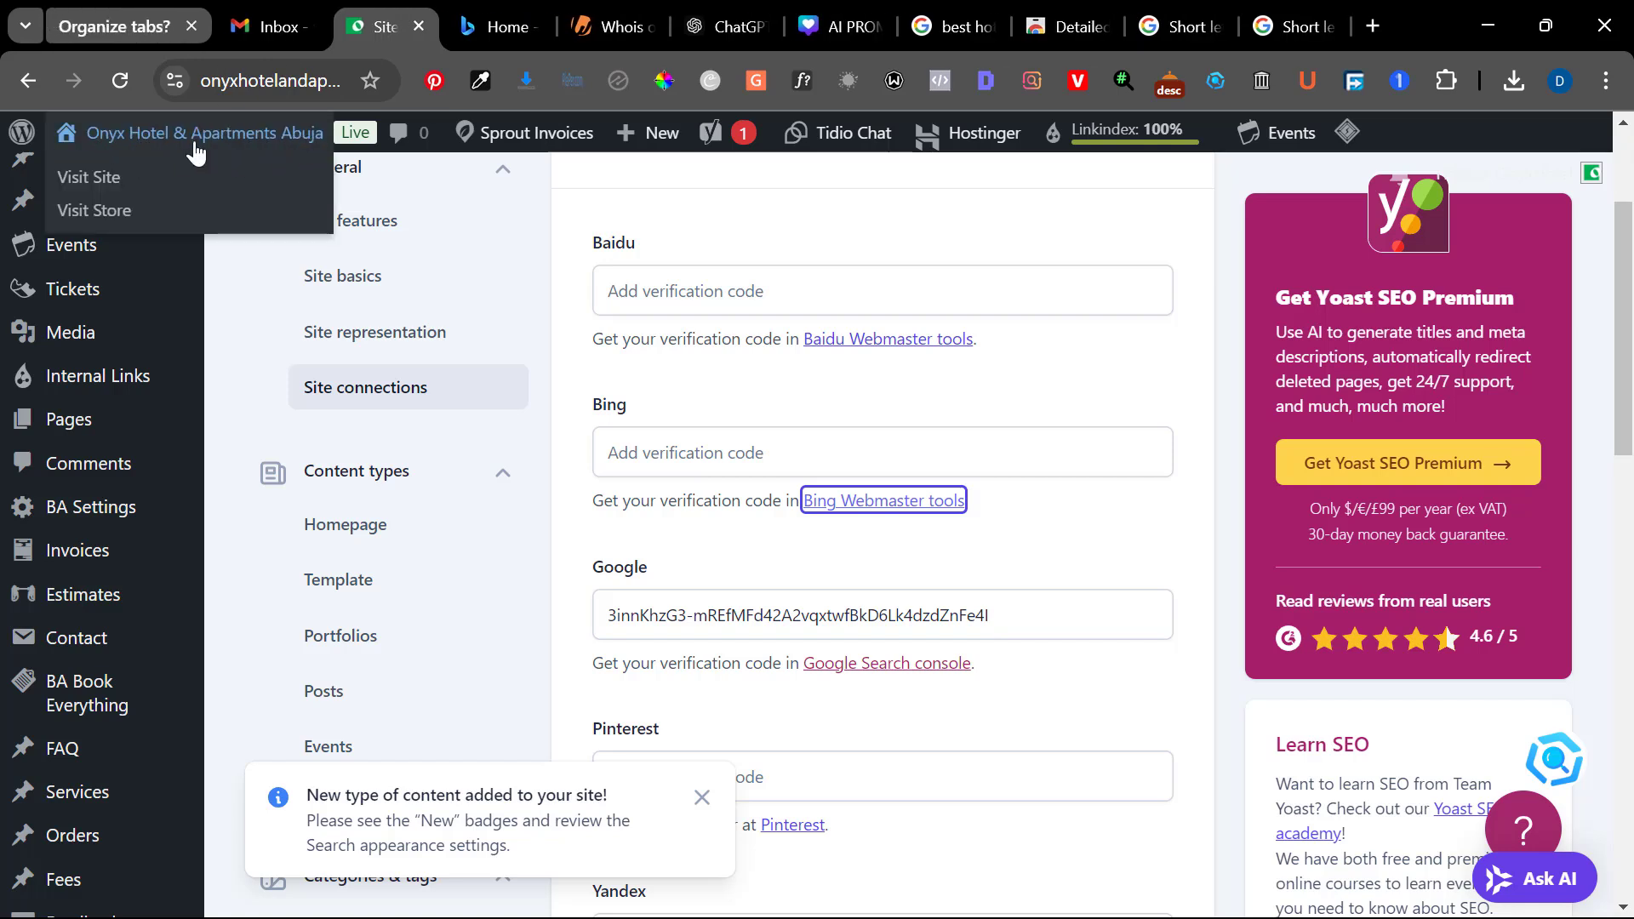
pyautogui.click(471, 26)
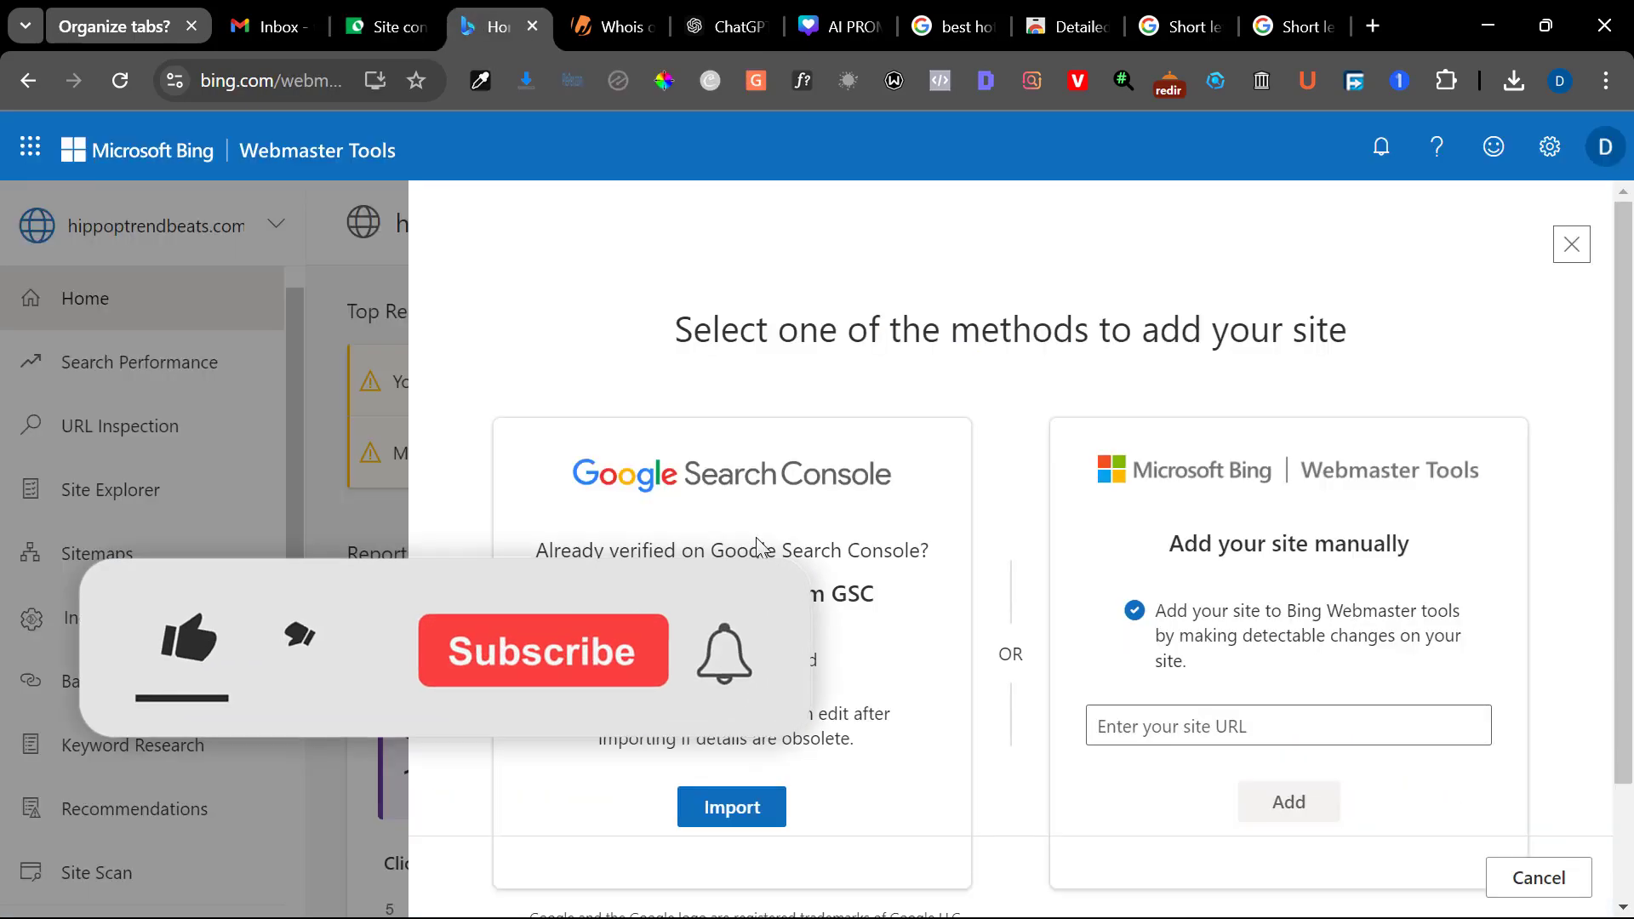
pyautogui.click(1138, 726)
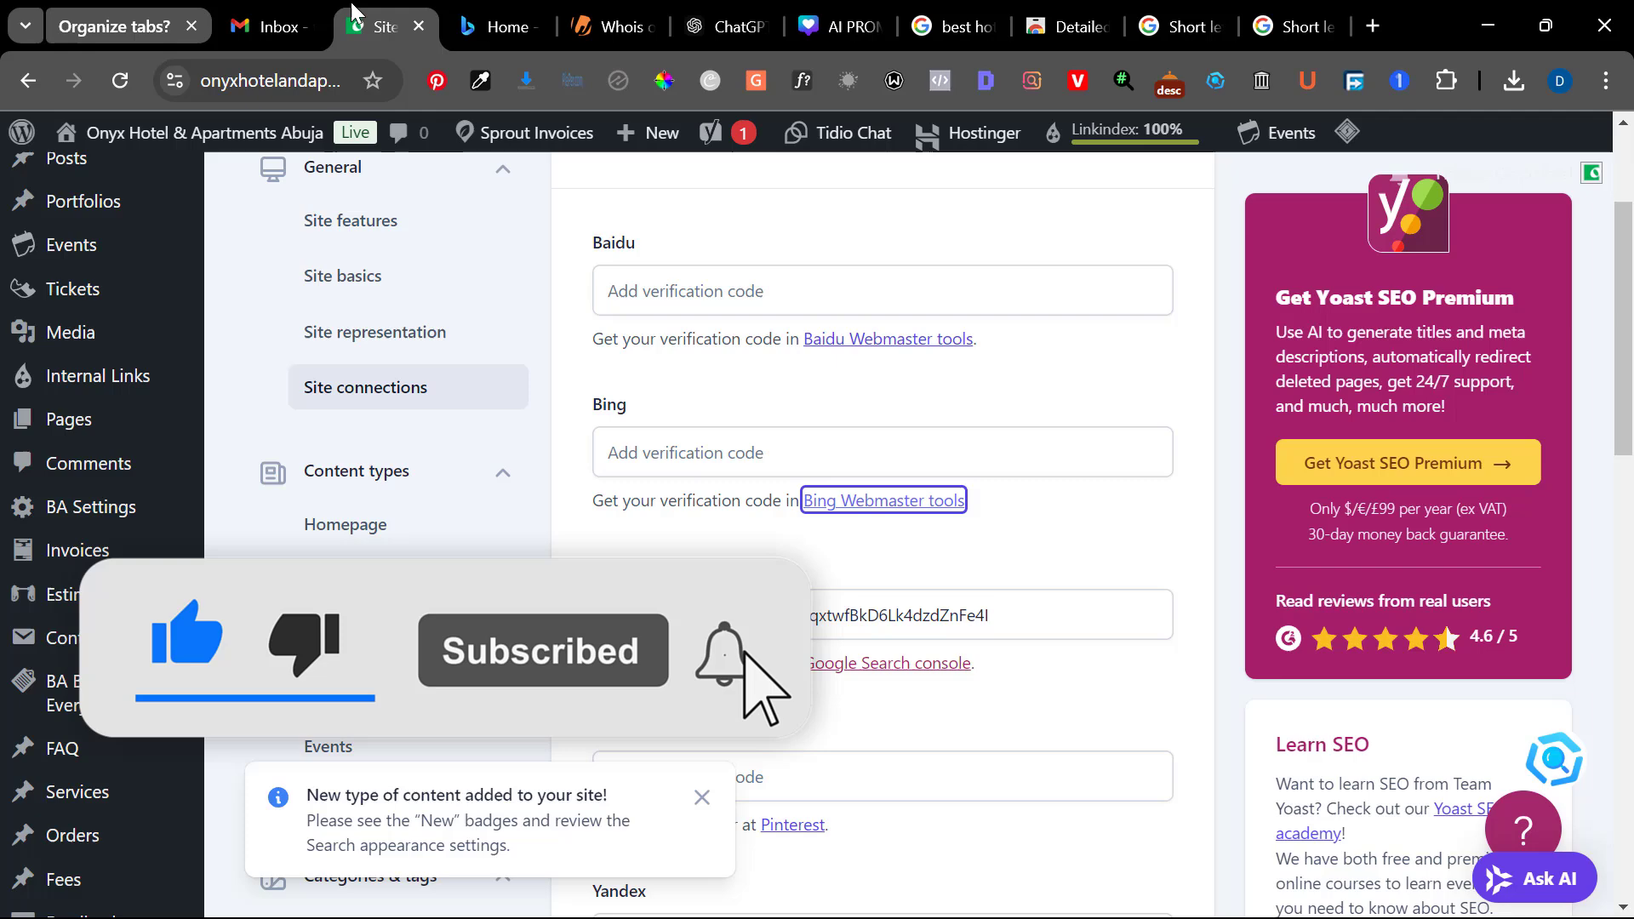
pyautogui.click(387, 26)
pyautogui.click(271, 80)
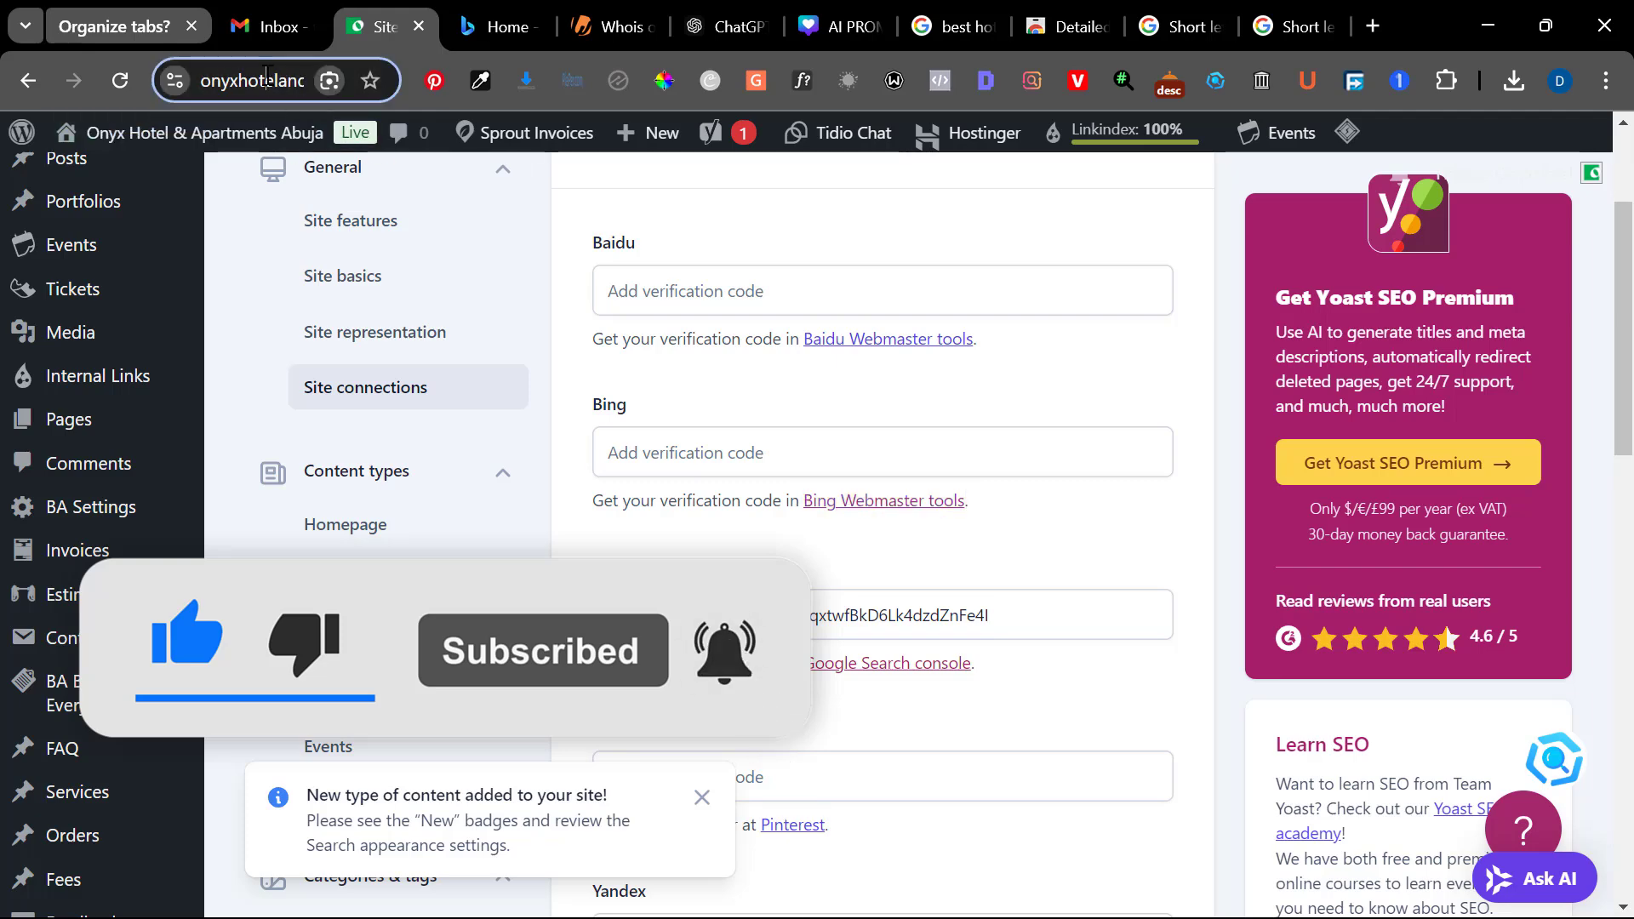
pyautogui.click(496, 26)
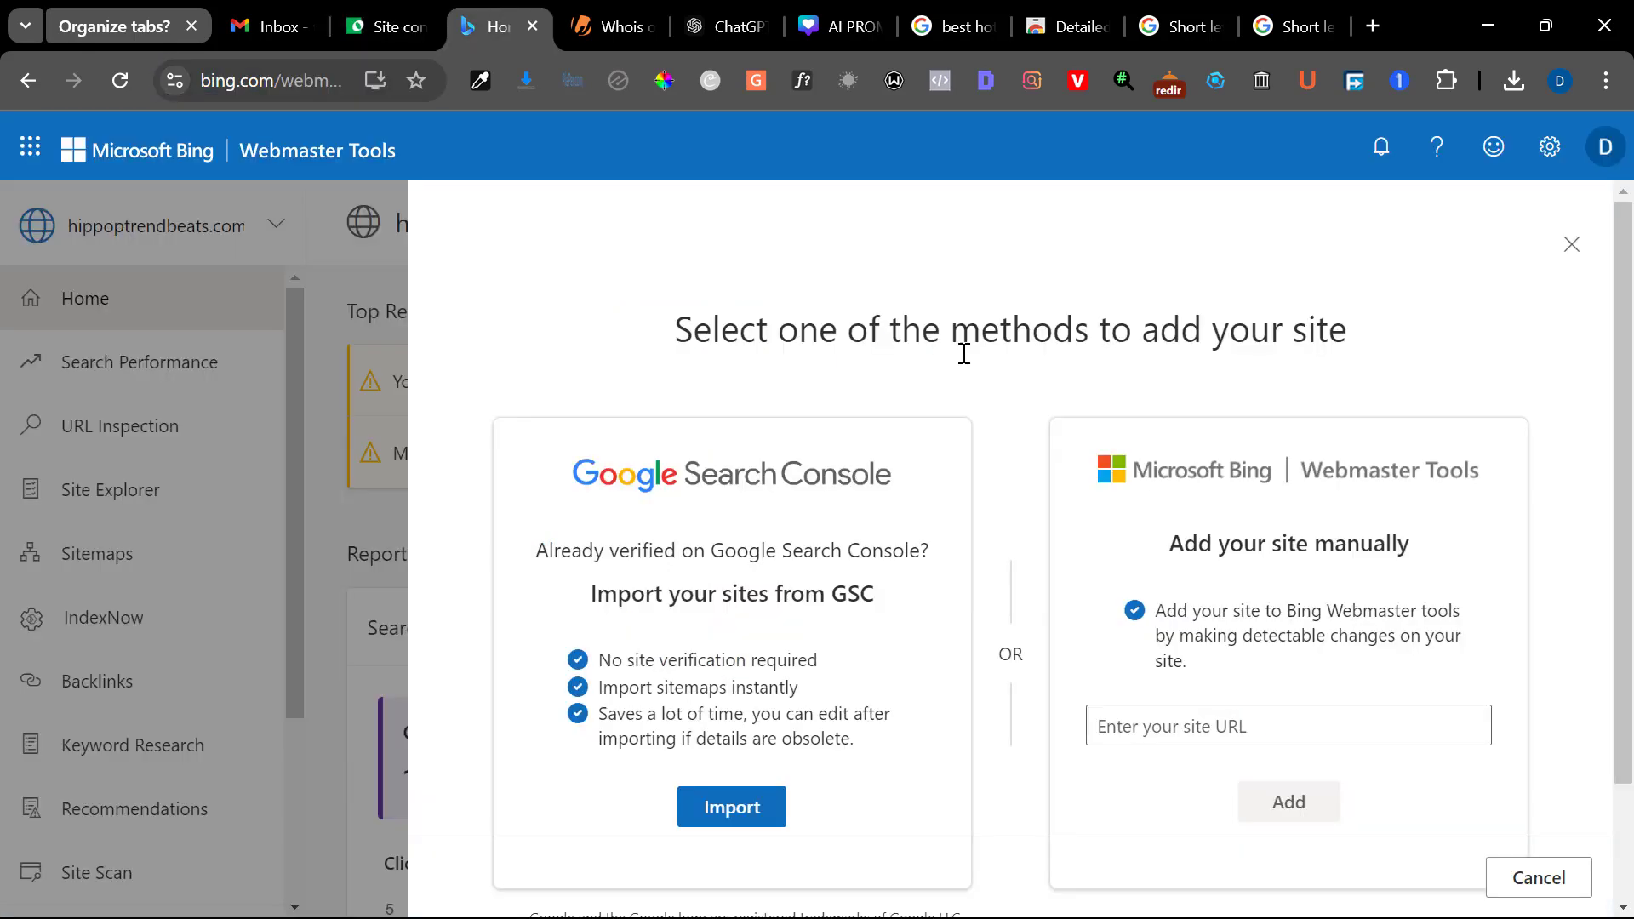
pyautogui.click(1152, 723)
pyautogui.write('https://hippoptrendbeats.com/wp-admin/admin.php?page=wpseo_page_settings#/site-connections')
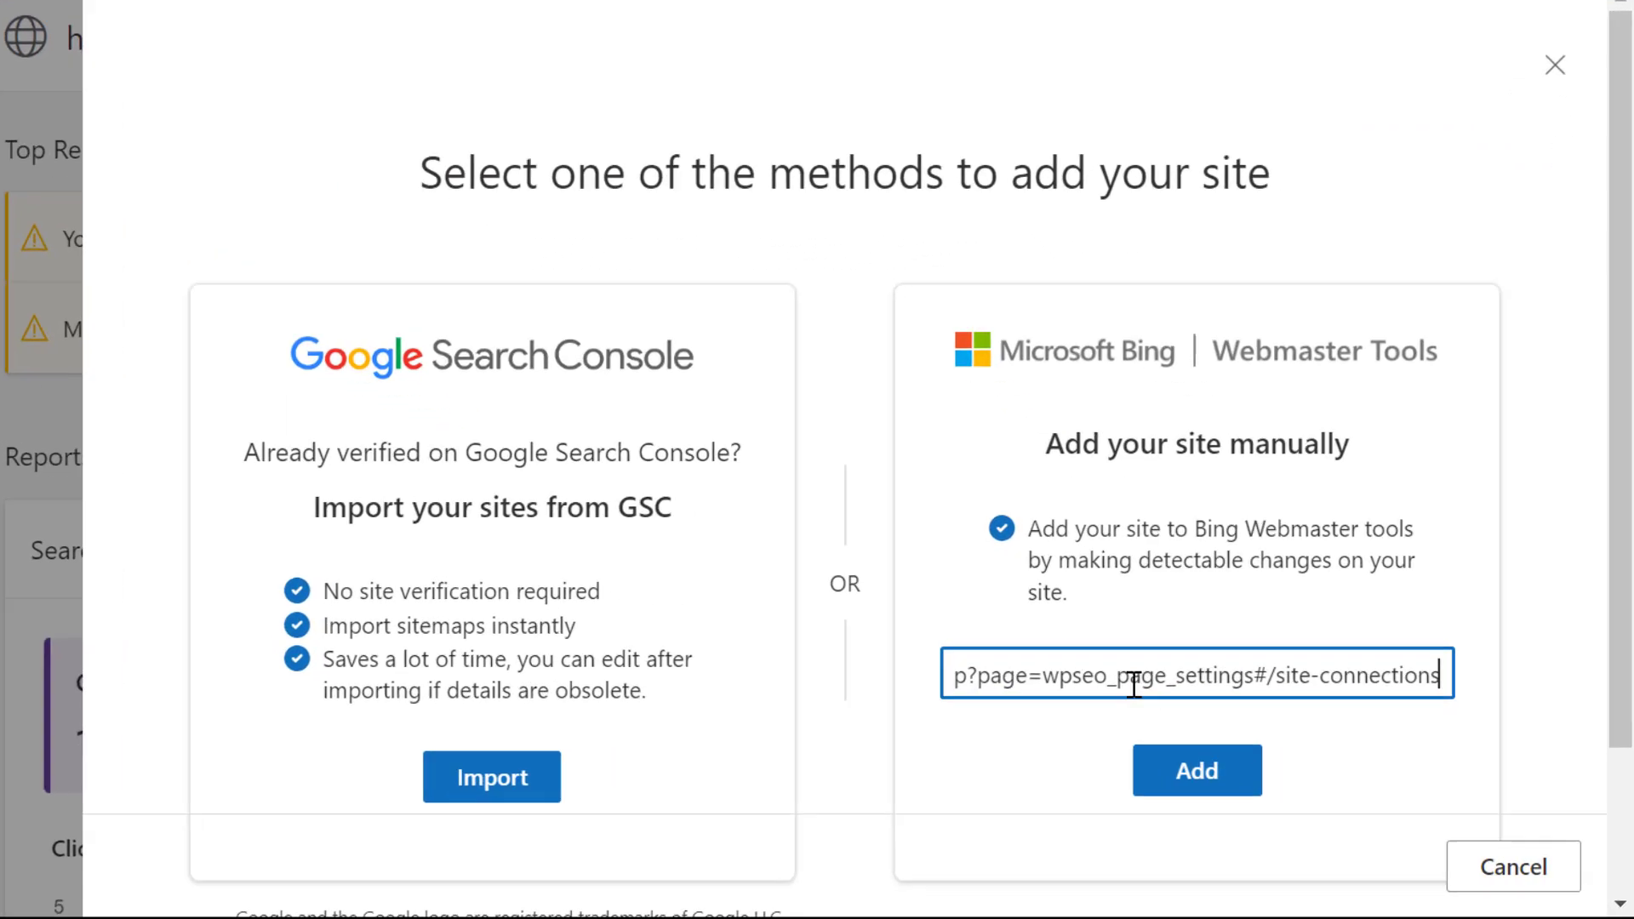
pyautogui.moveTo(857, 644); pyautogui.dragTo(1565, 656)
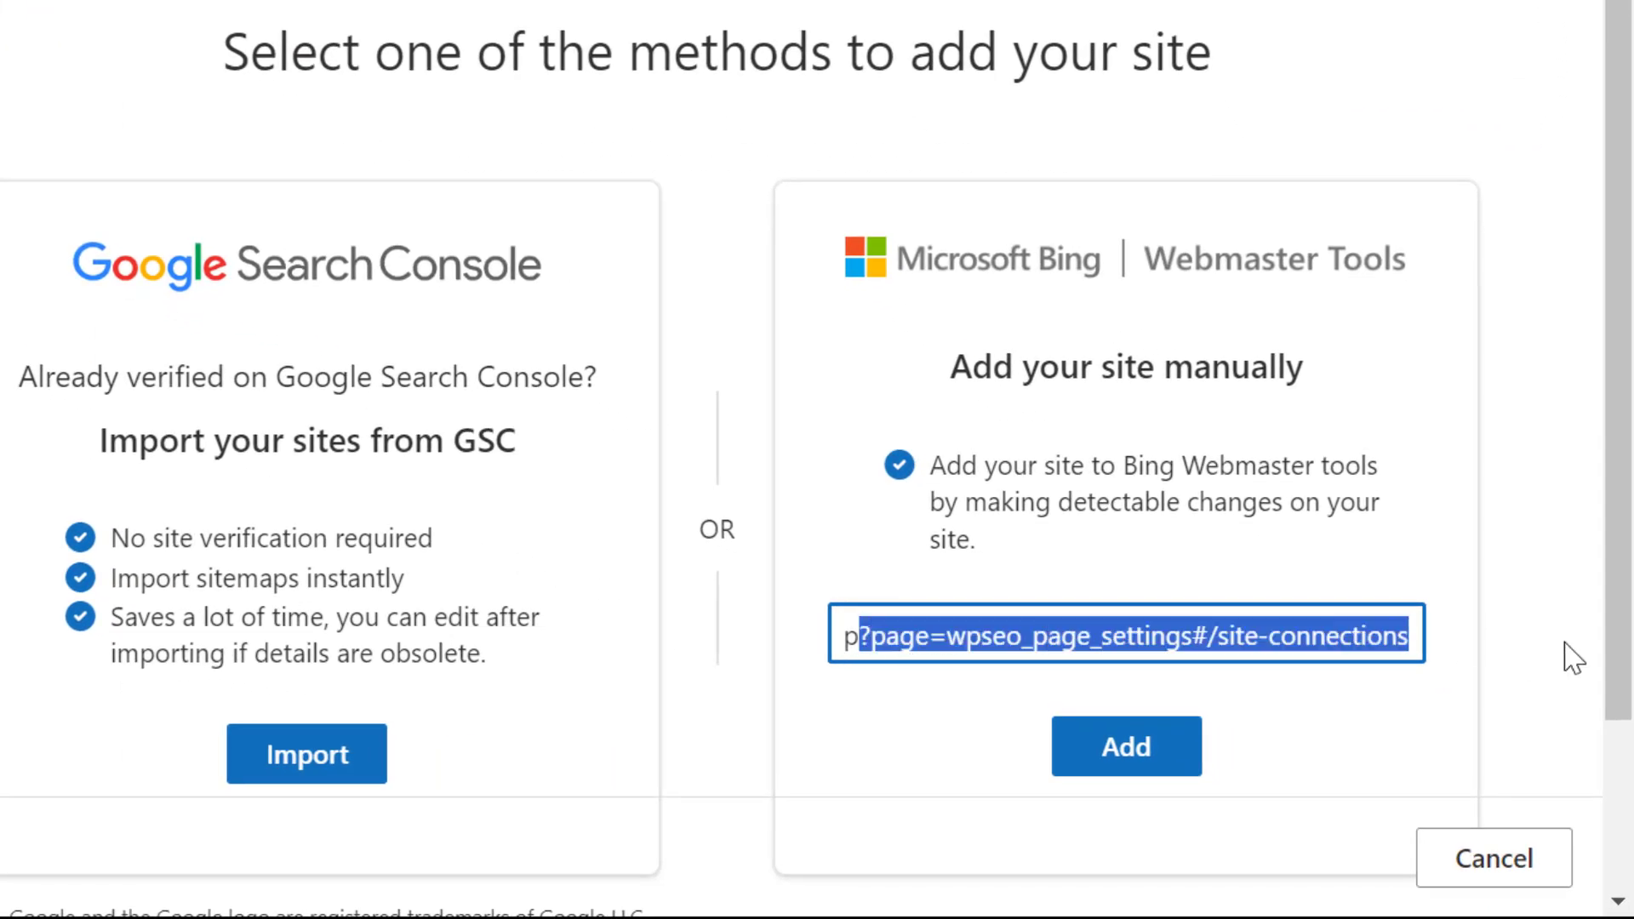
pyautogui.press('BackSpace')
pyautogui.press('BackSpace')
pyautogui.press('BackSpace')
pyautogui.press('BackSpace')
pyautogui.press('BackSpace')
pyautogui.press('BackSpace')
pyautogui.press('BackSpace')
pyautogui.press('BackSpace')
pyautogui.press('BackSpace')
pyautogui.press('BackSpace')
pyautogui.press('BackSpace')
pyautogui.press('BackSpace')
pyautogui.press('BackSpace')
pyautogui.press('BackSpace')
pyautogui.press('BackSpace')
pyautogui.press('BackSpace')
pyautogui.press('BackSpace')
pyautogui.press('BackSpace')
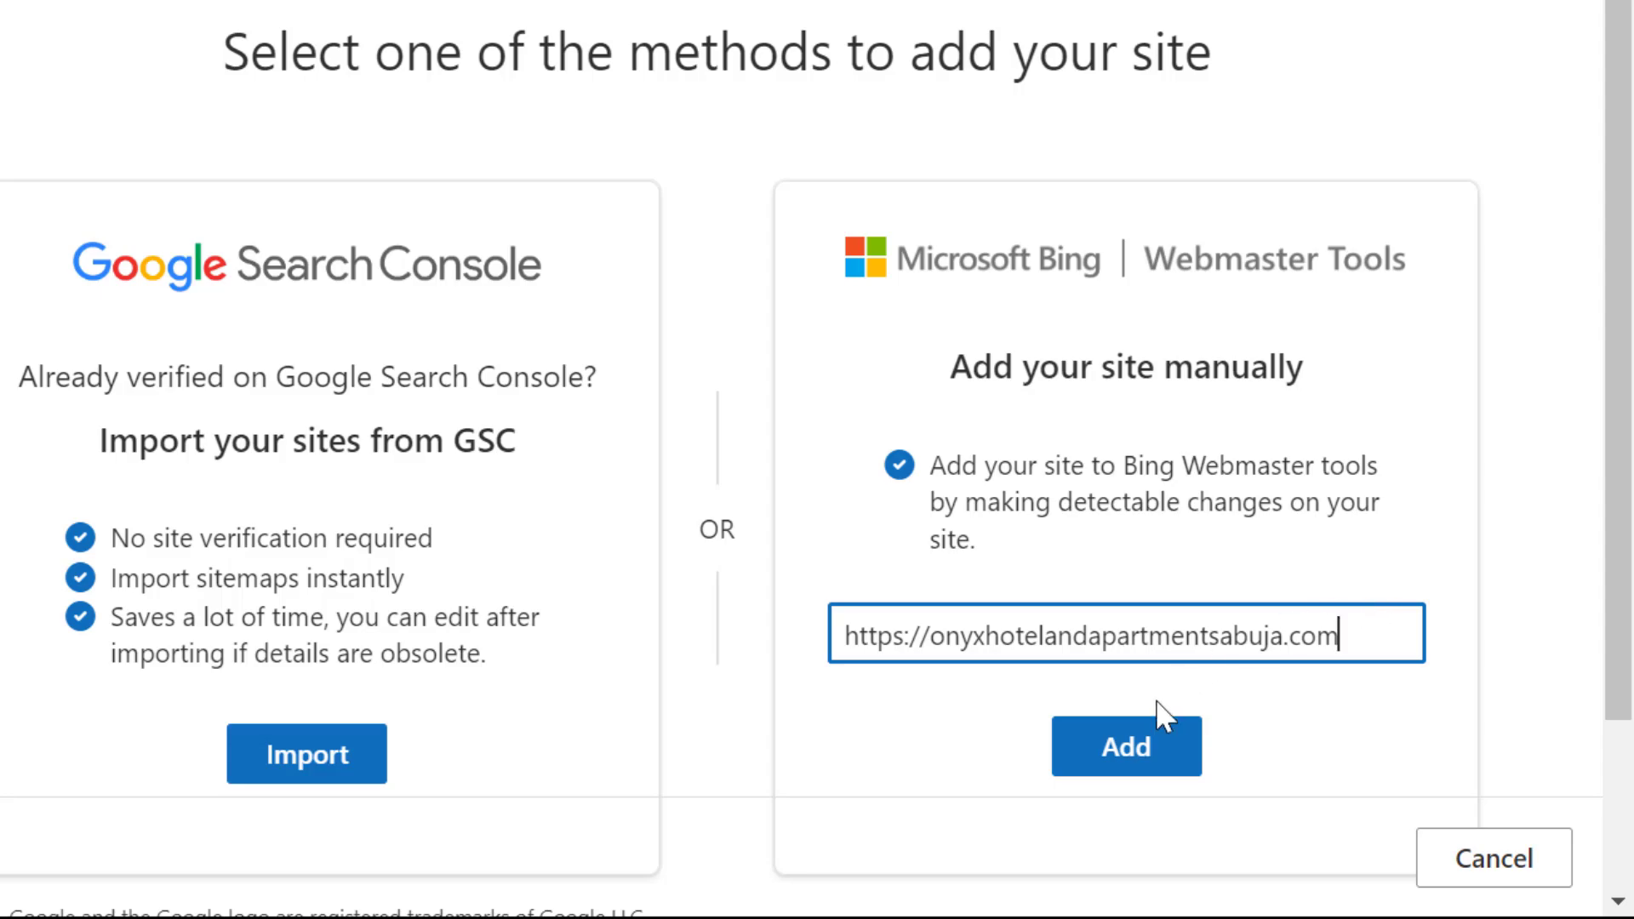
pyautogui.click(1132, 749)
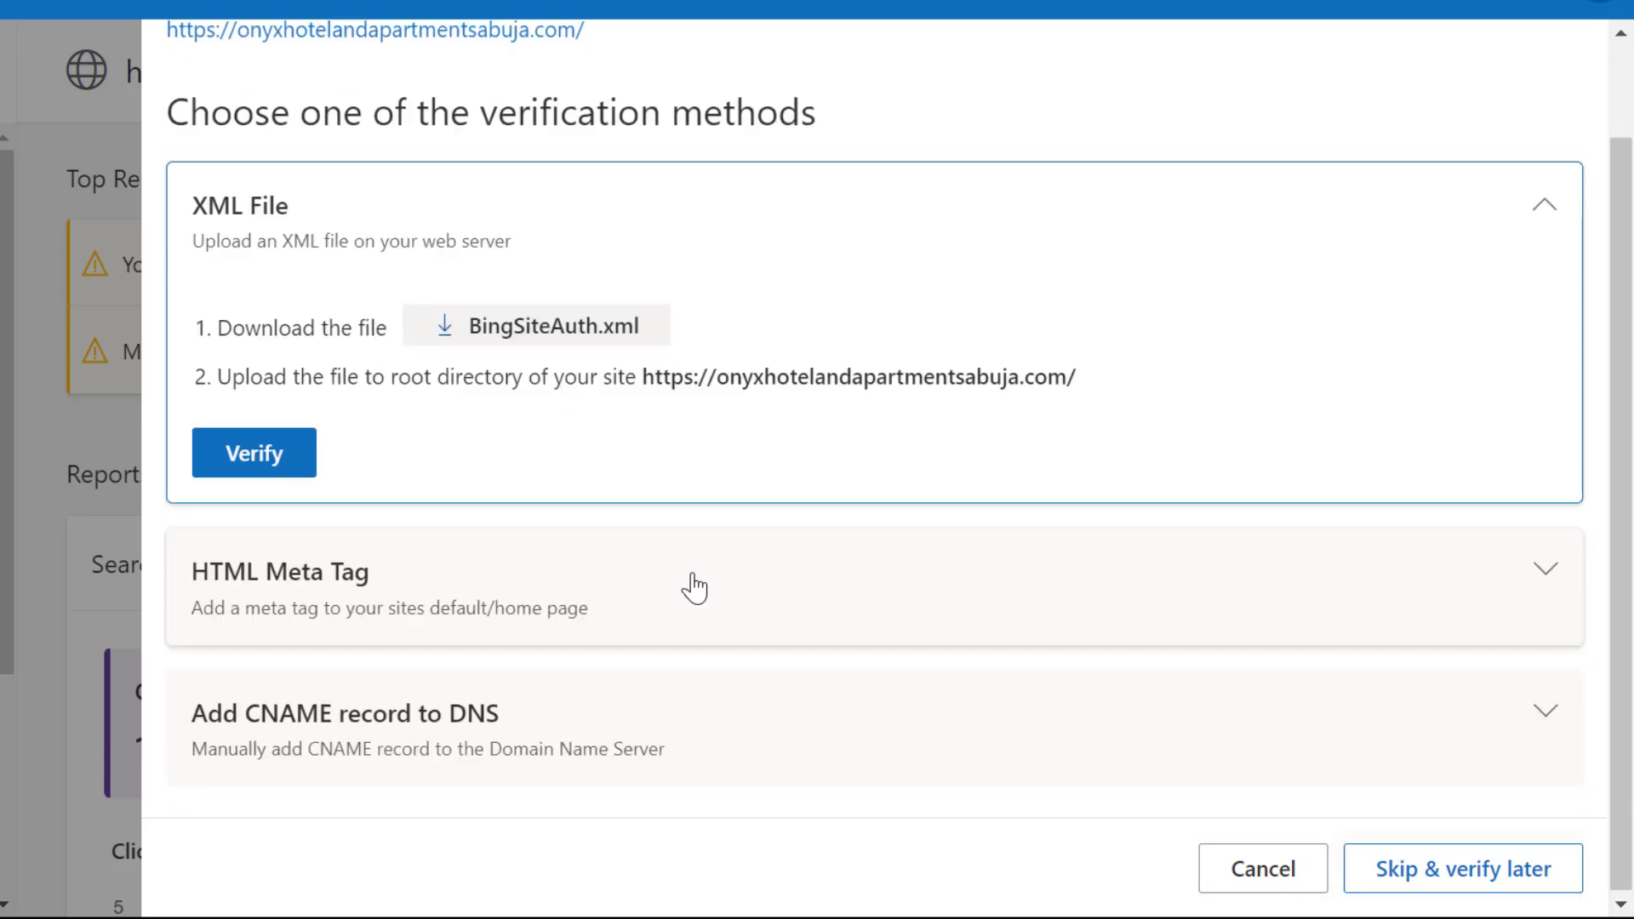
# Copy the HTML Meta Tag from Bing's verification methods and paste it as the Bing verification code in the Yoast site connections
pyautogui.click(627, 599)
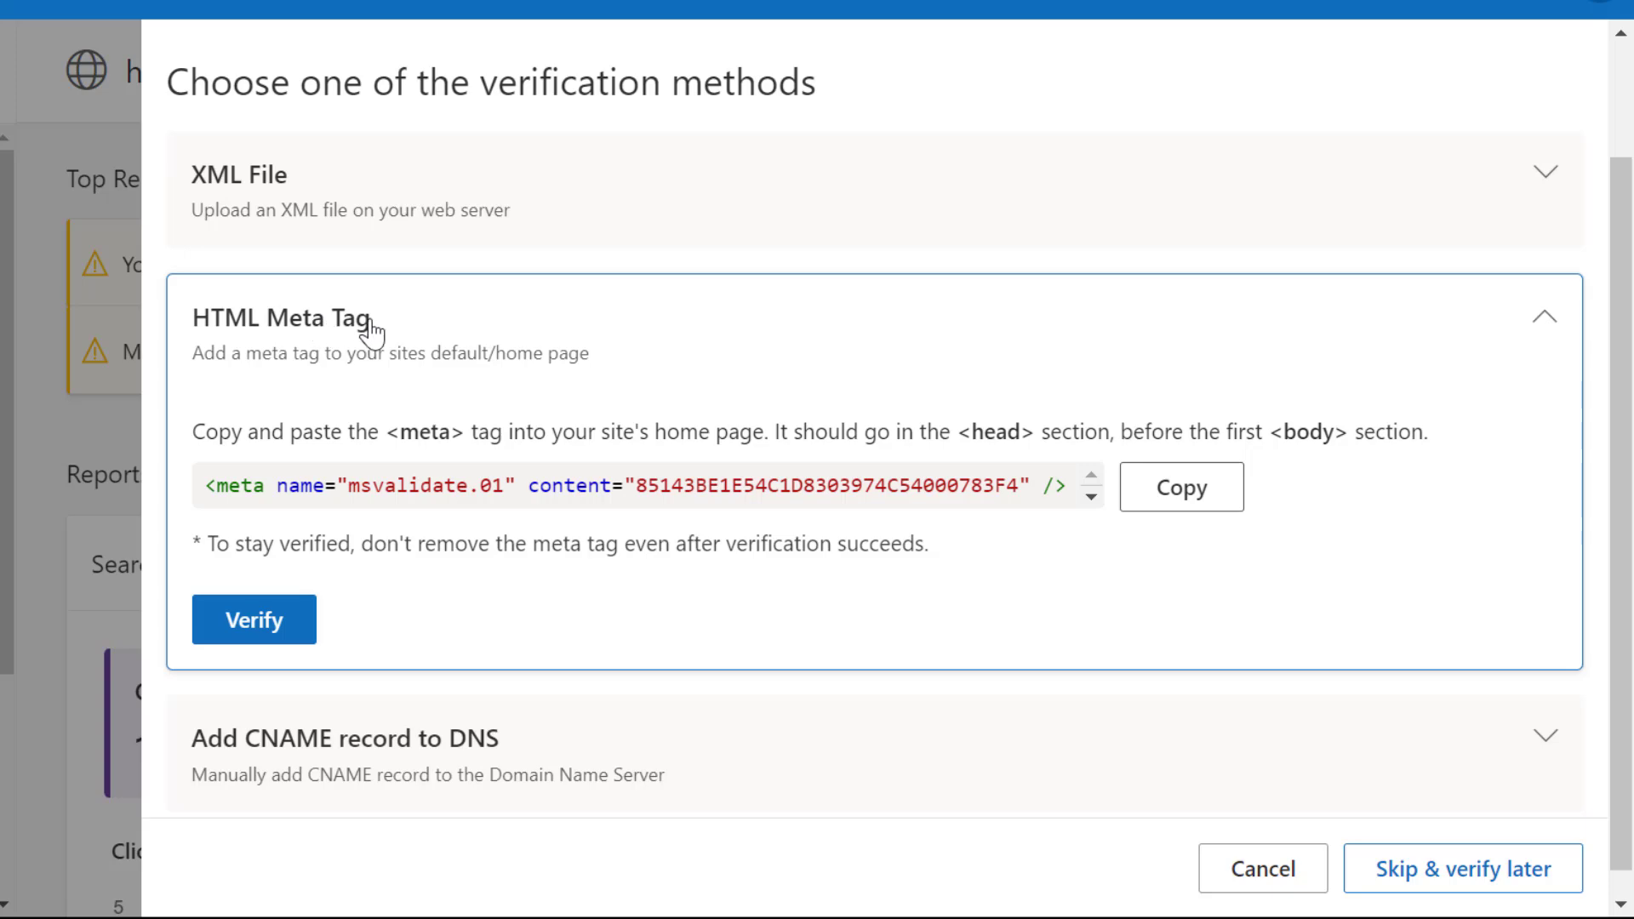
pyautogui.click(1179, 487)
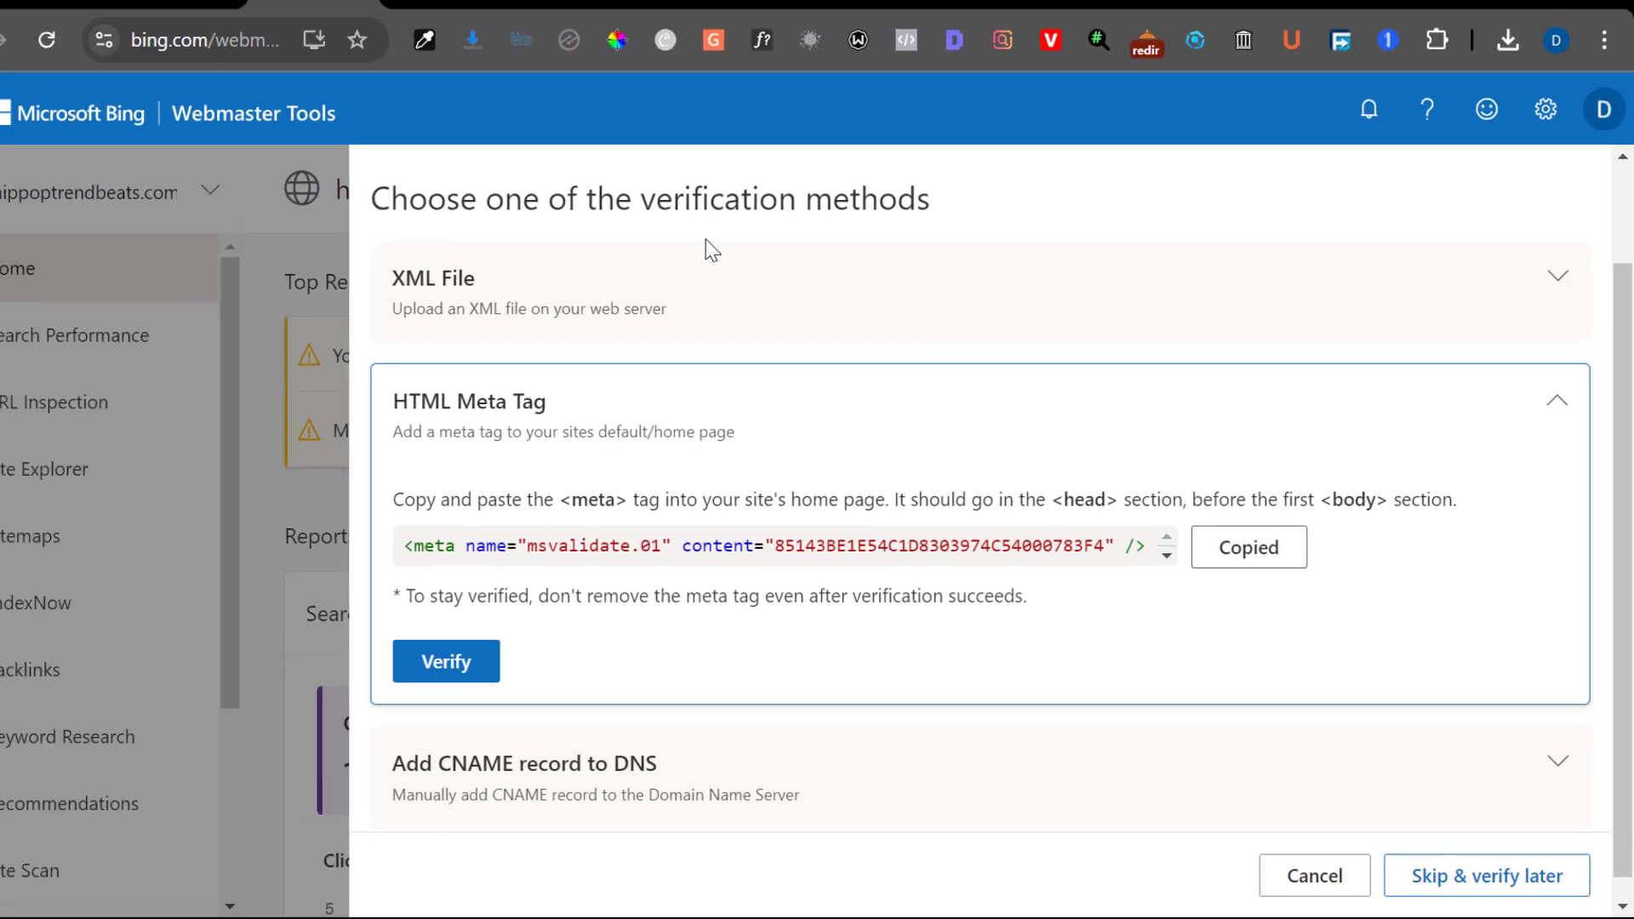
pyautogui.click(238, 13)
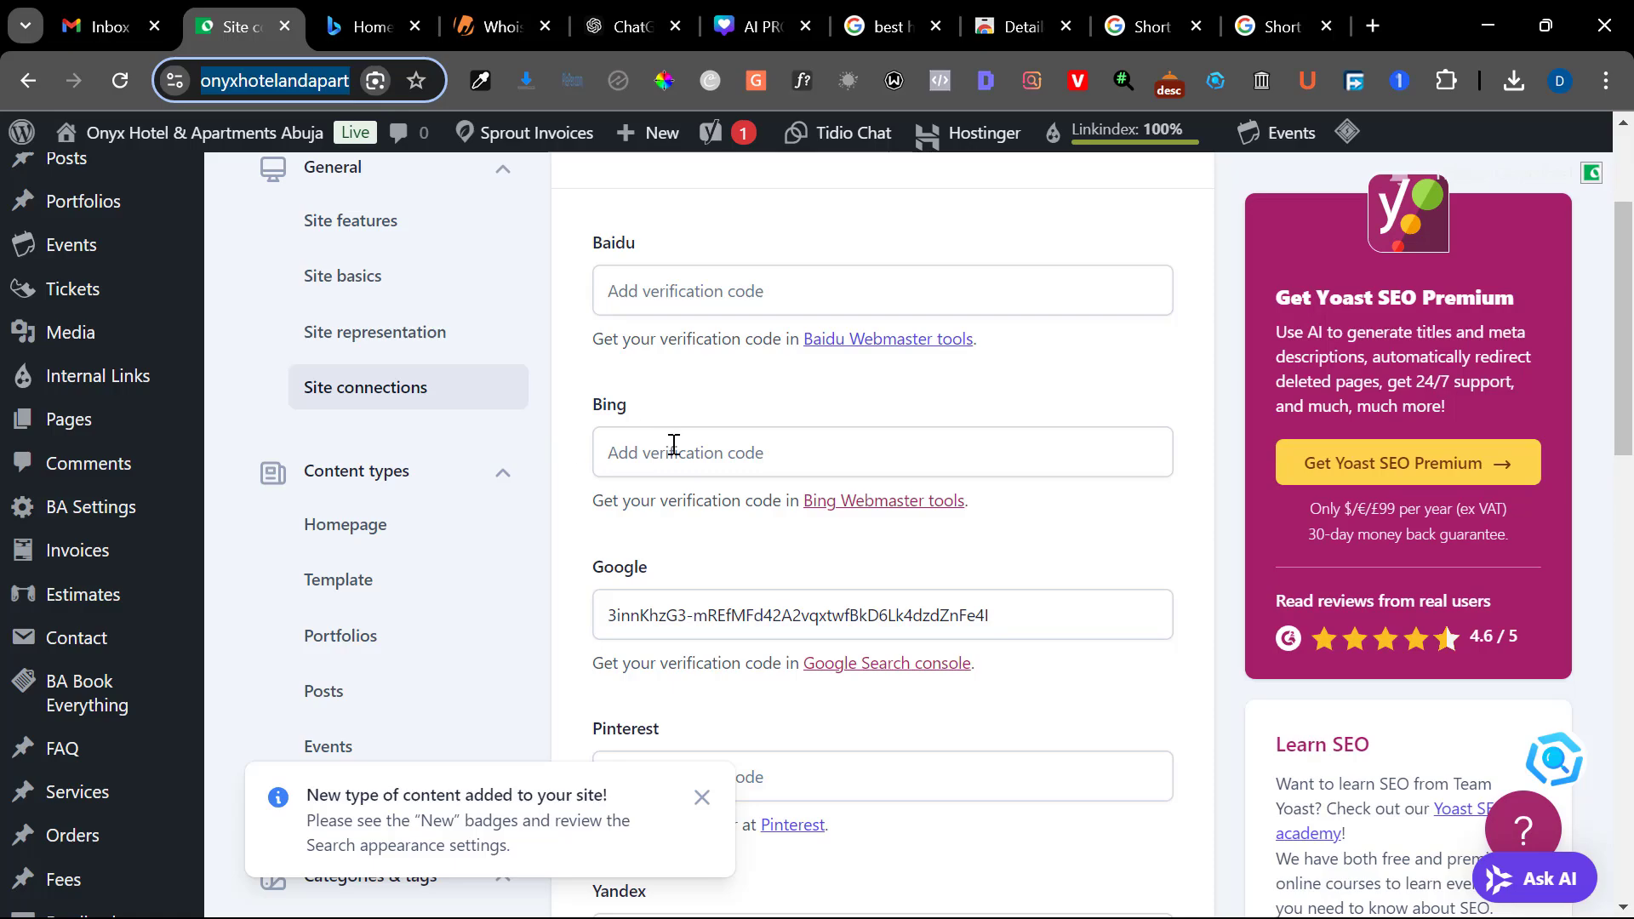
pyautogui.click(673, 444)
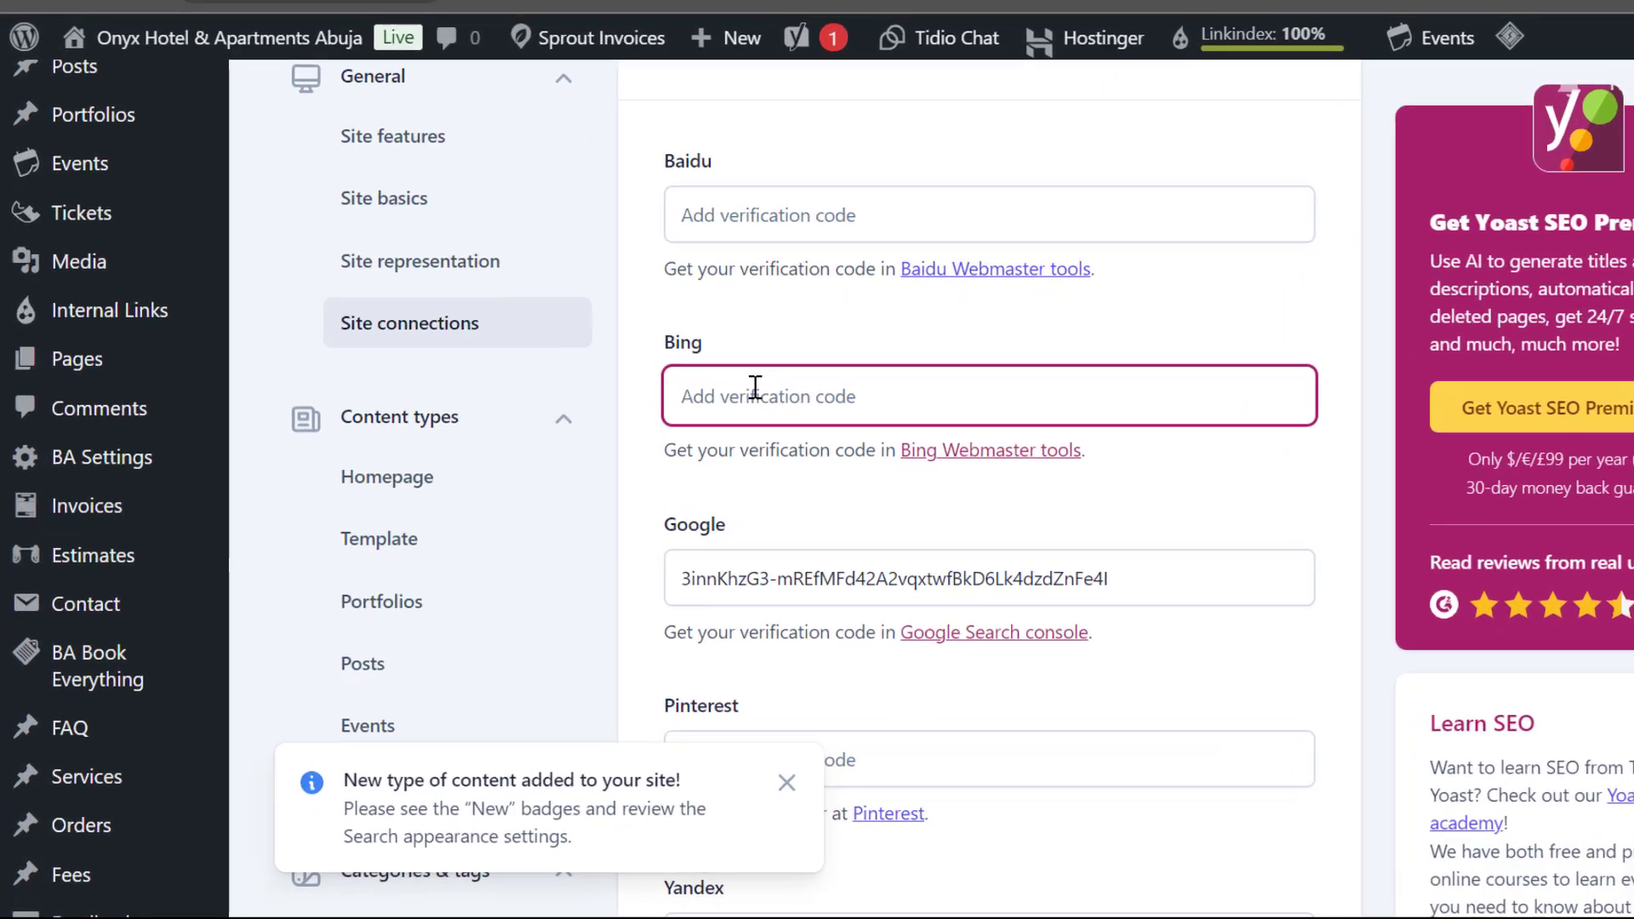
pyautogui.hotkey('ctrl', 'v')
# Dismiss the new content type notification and save the Yoast site connections changes
pyautogui.scroll(-2, 860, 312)
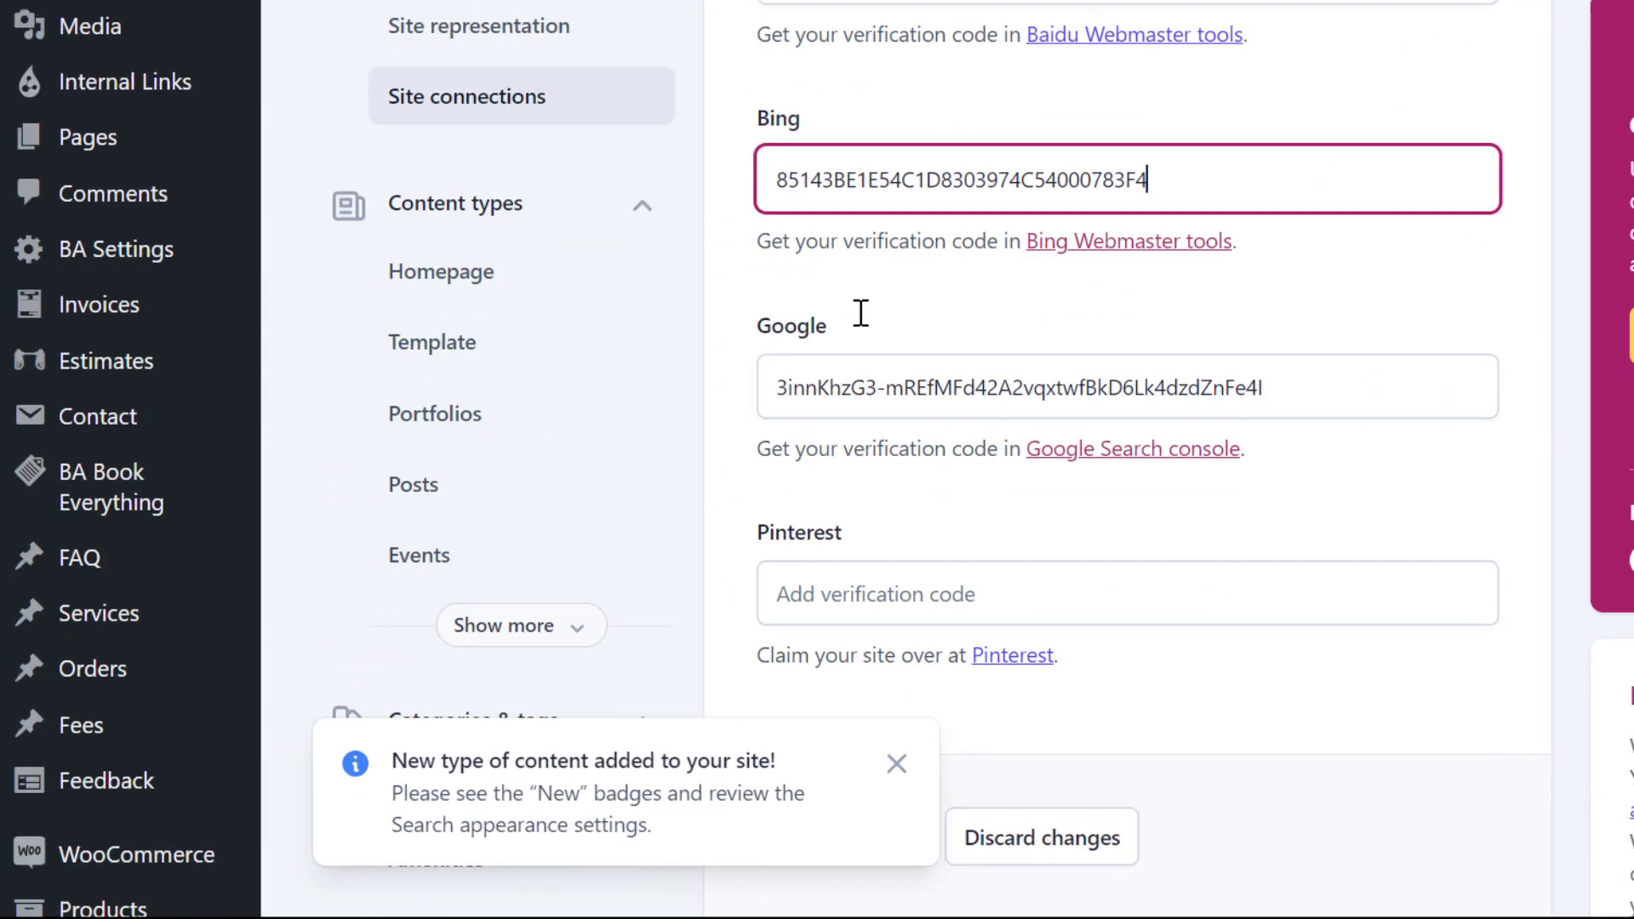
pyautogui.scroll(-3, 860, 312)
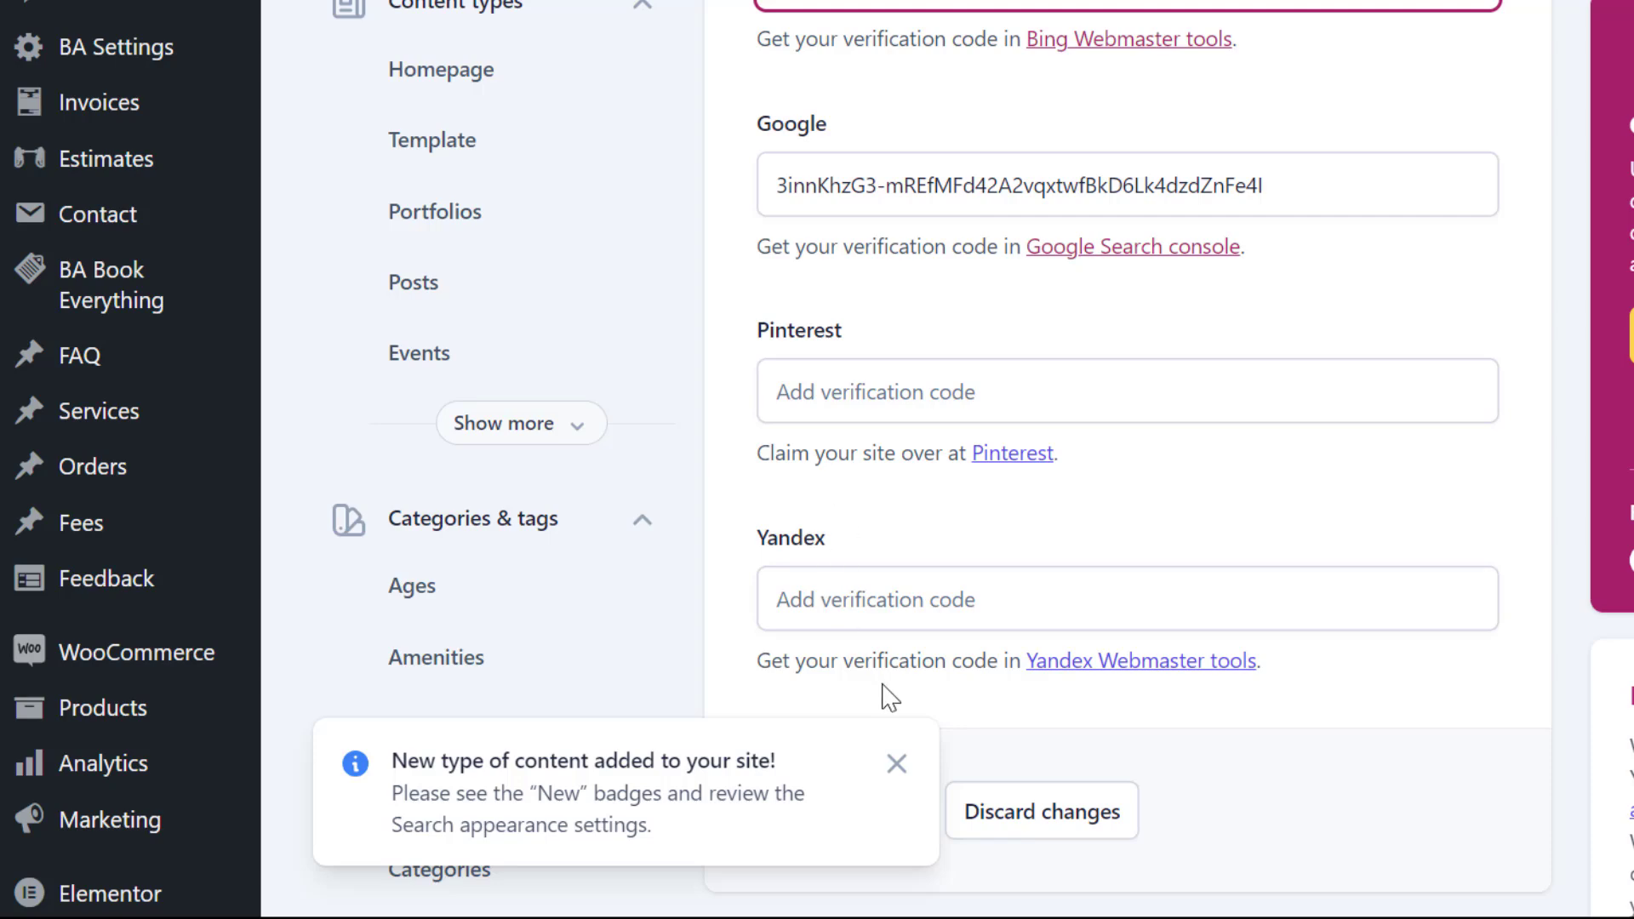
pyautogui.click(892, 766)
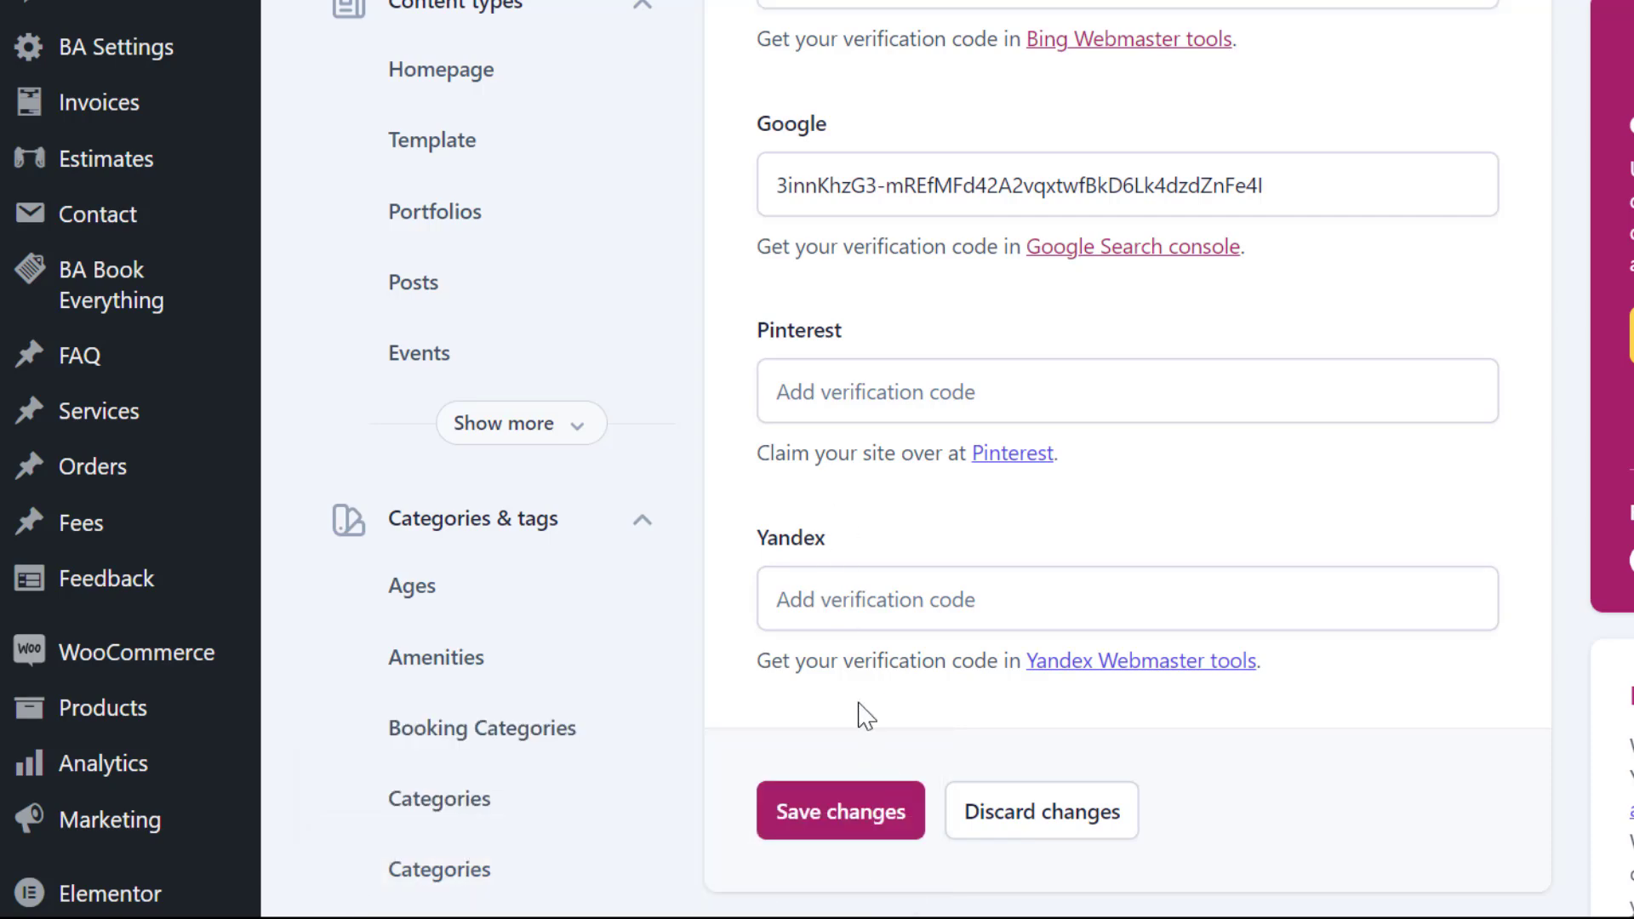
pyautogui.click(843, 810)
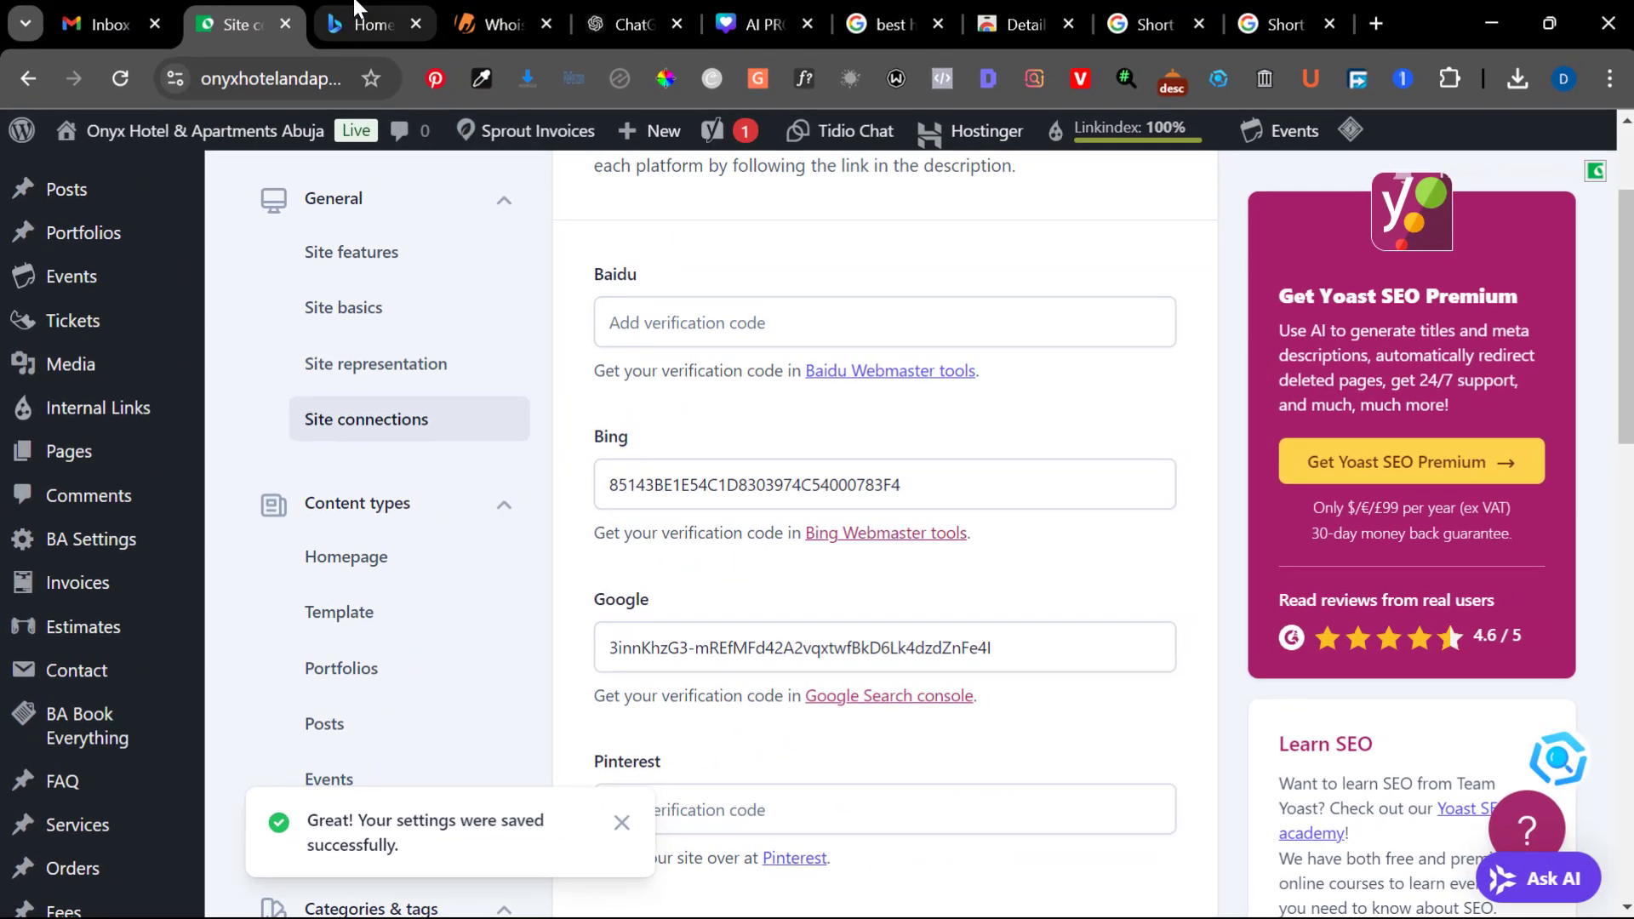
# Try twice to verify the site in Bing Webmaster Tools with the HTML Meta Tag method, and cancel the verification
pyautogui.click(357, 24)
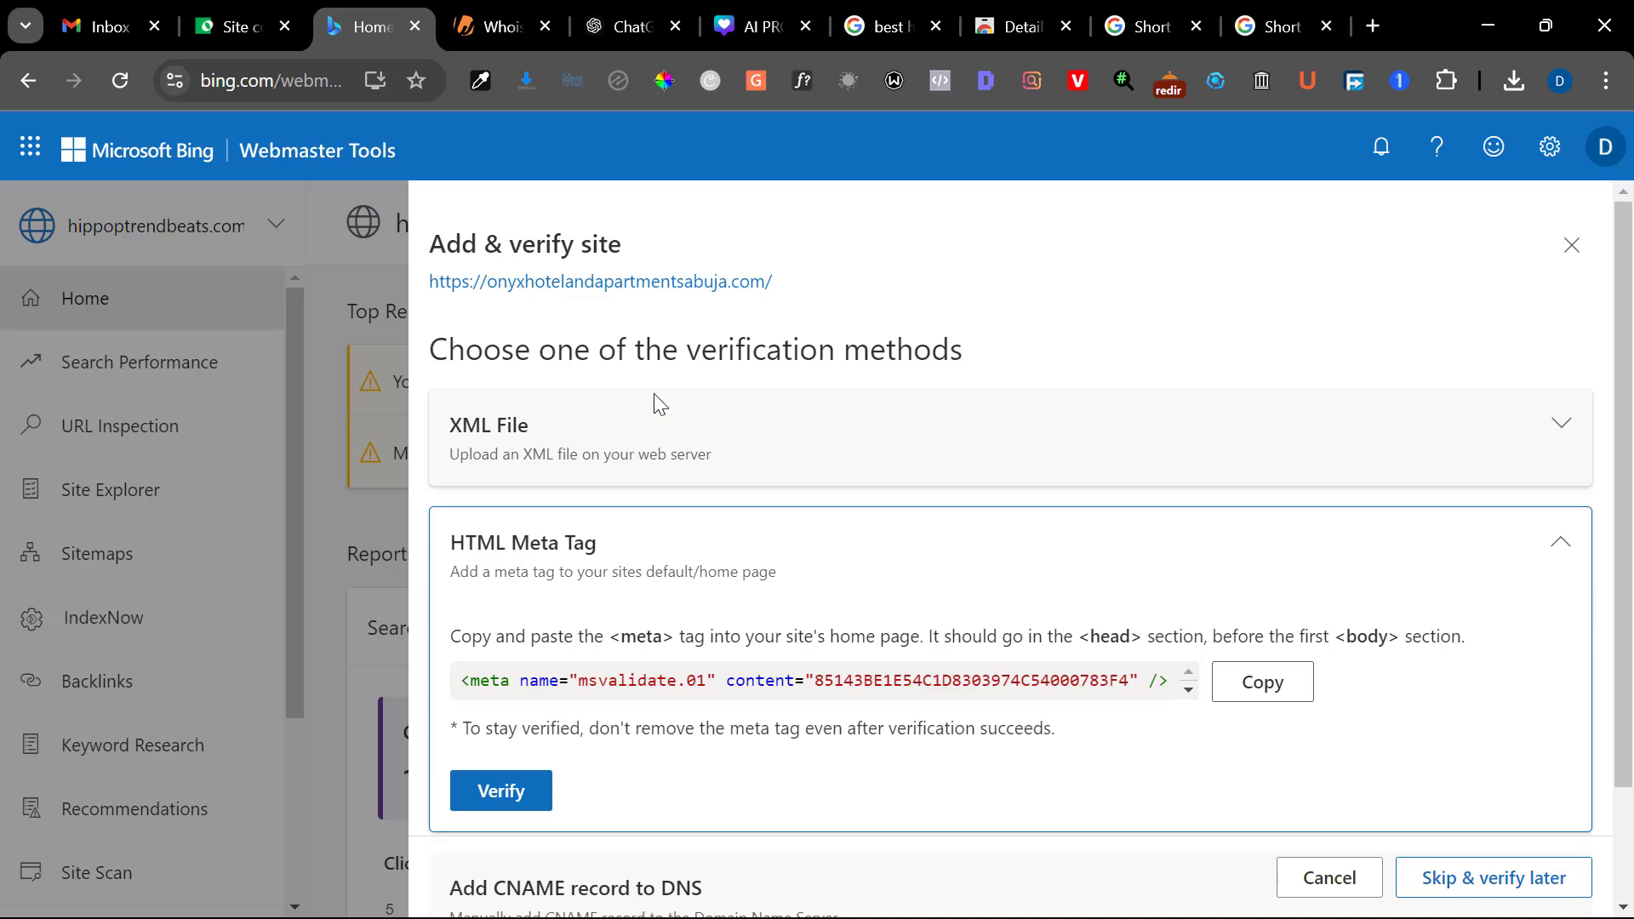
pyautogui.scroll(-2, 651, 629)
pyautogui.click(503, 664)
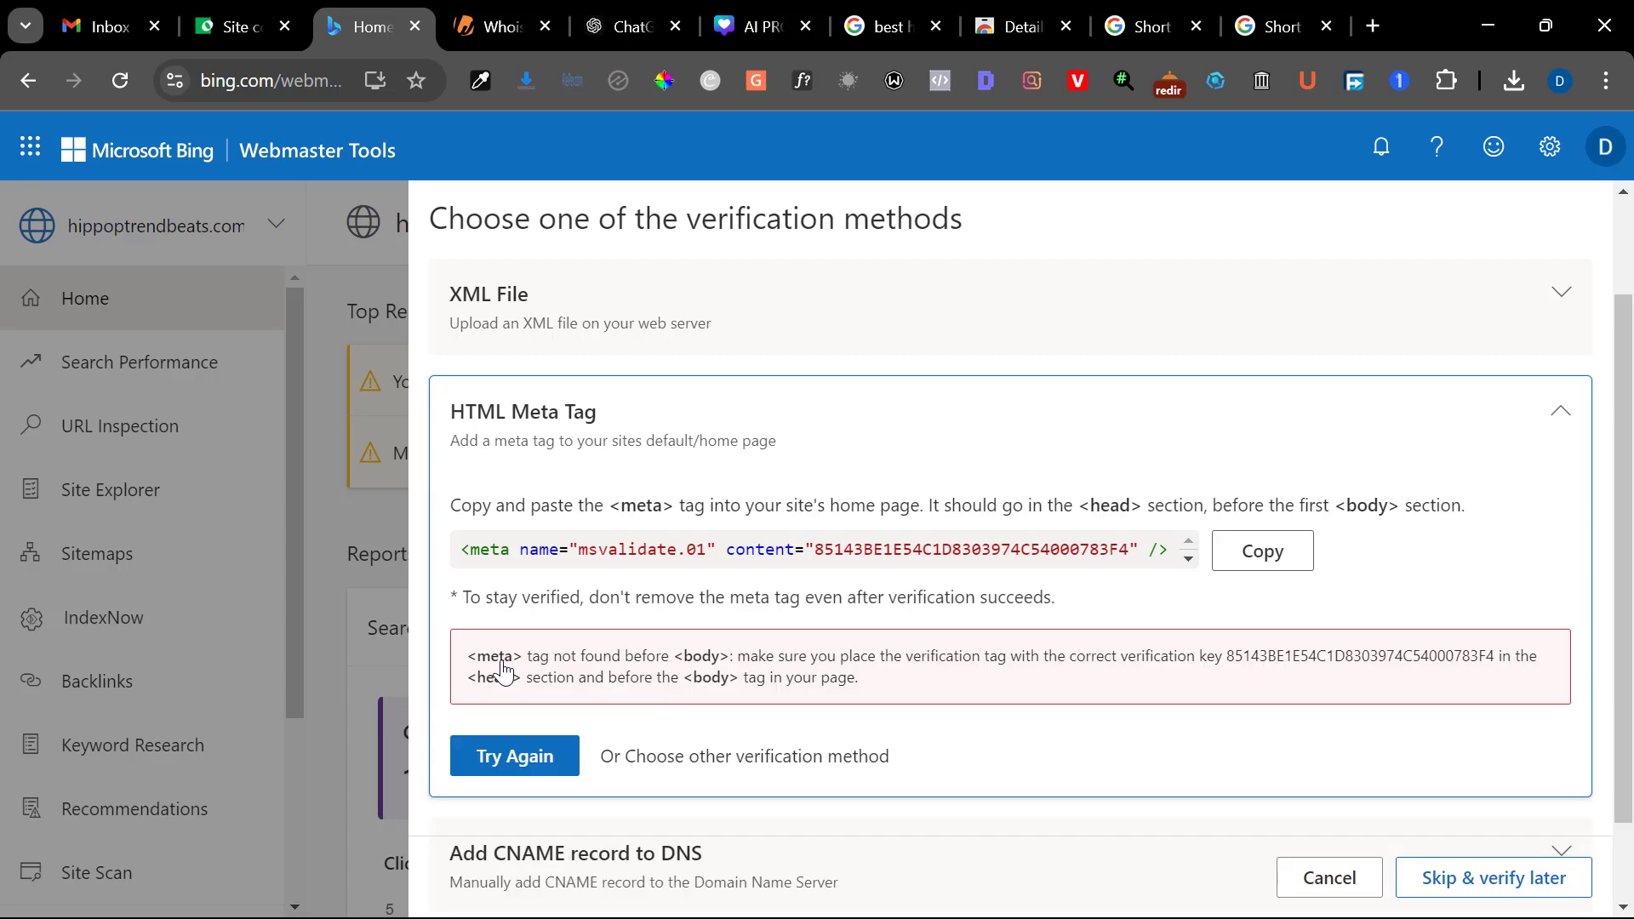
pyautogui.click(510, 761)
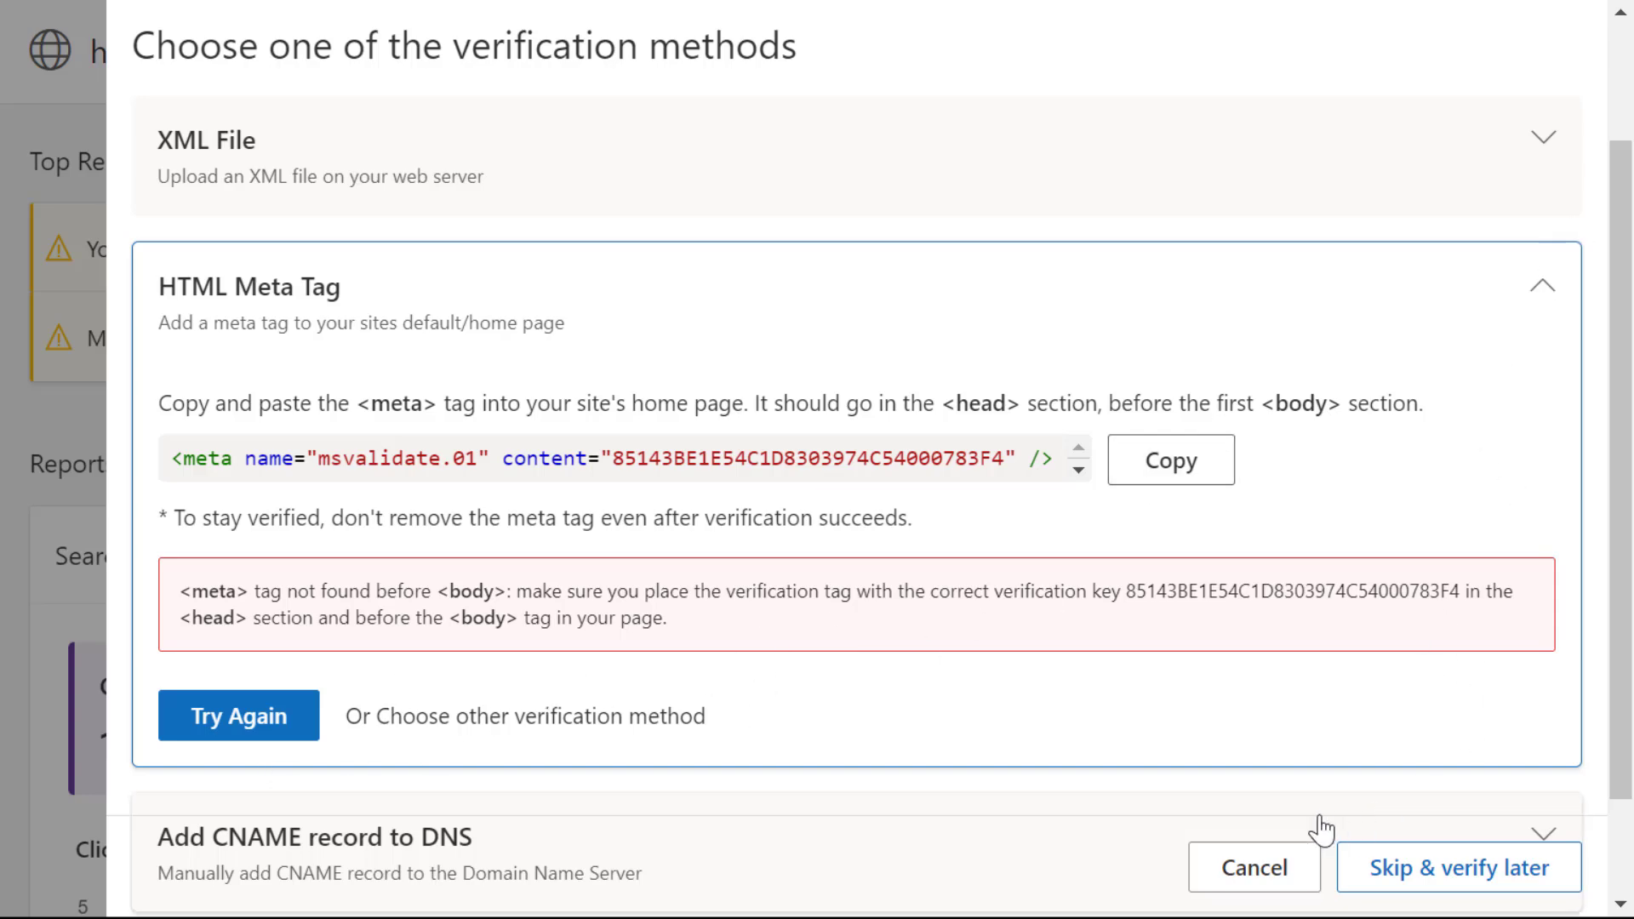
pyautogui.click(1278, 862)
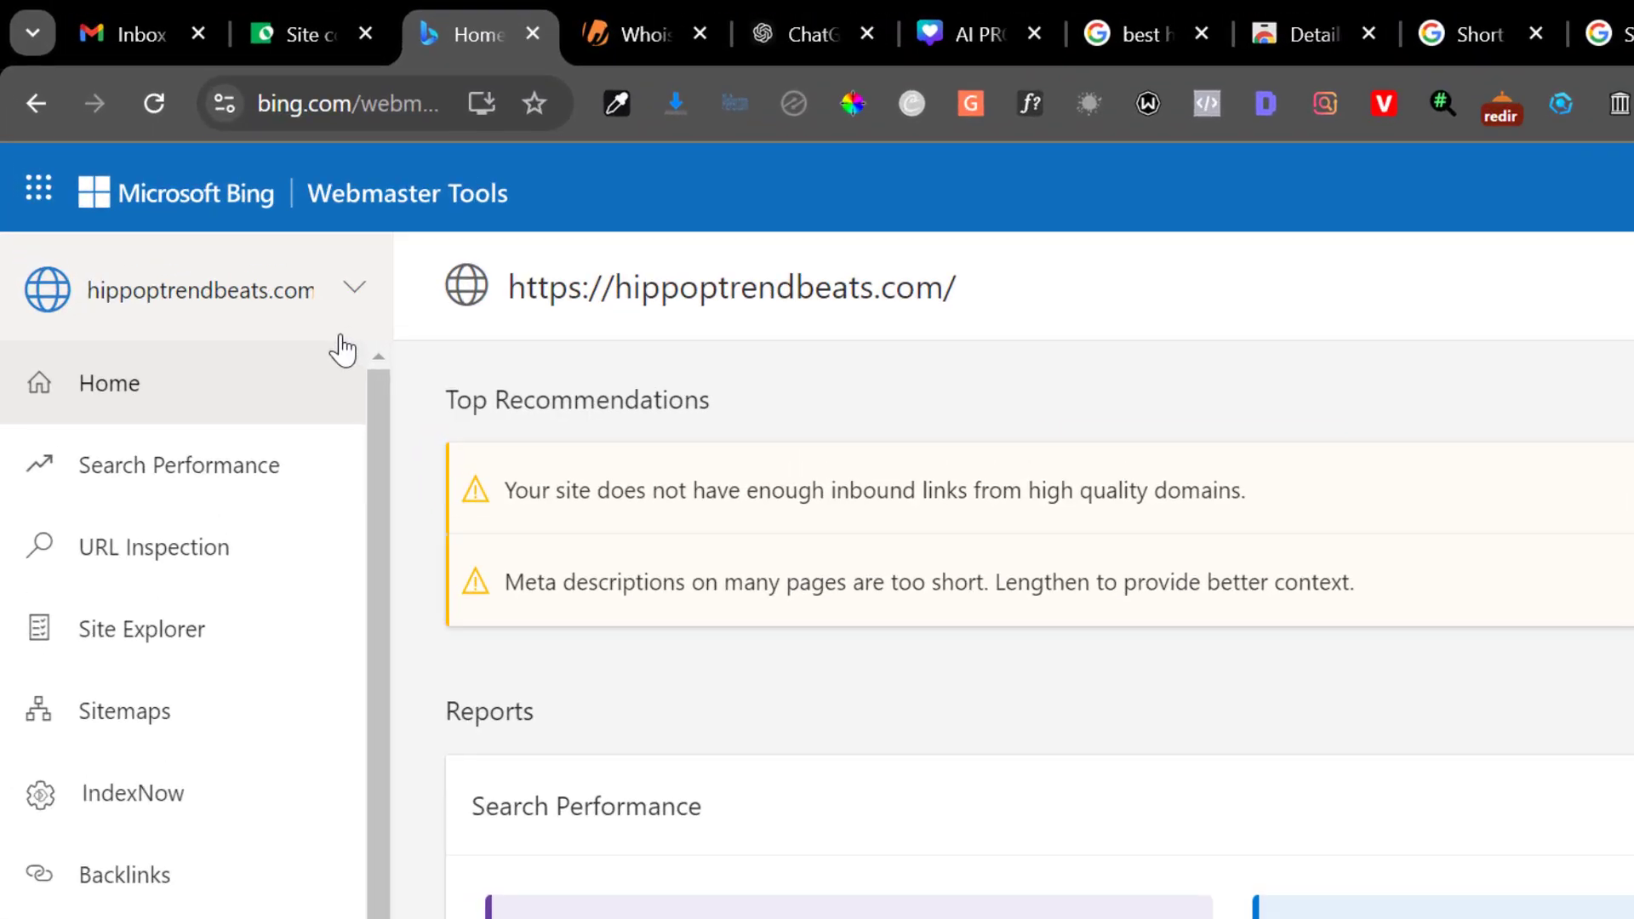
# Reopen the unverified onyxhotelandapartmentsabuja.com site in Bing Webmaster Tools and try to verify it with the HTML Meta Tag method
pyautogui.click(218, 236)
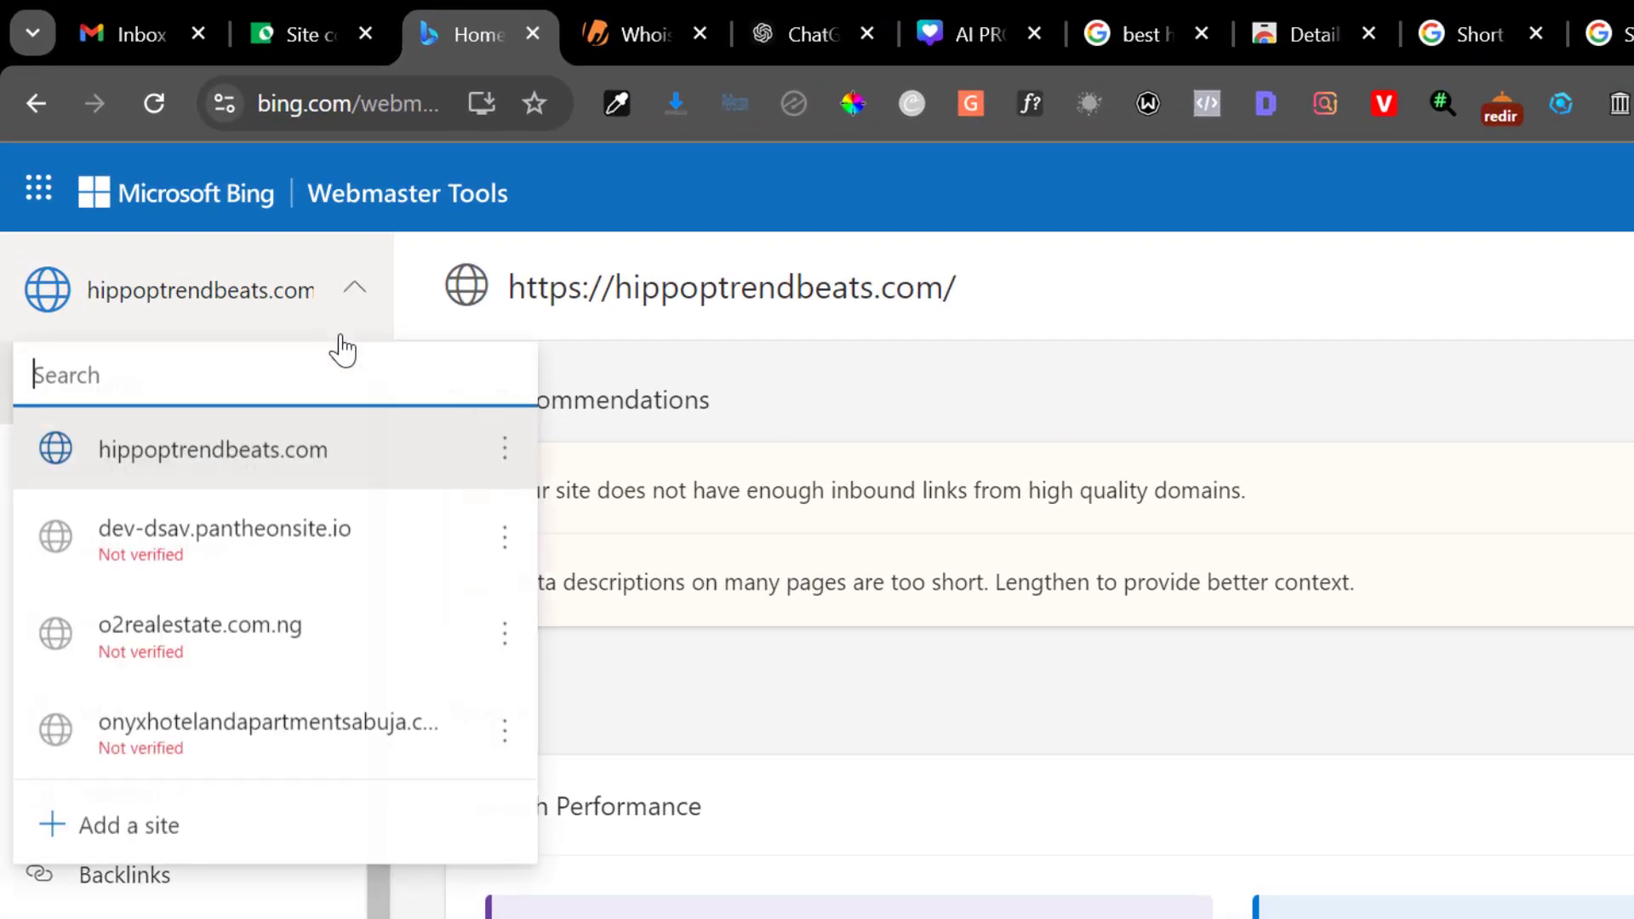
pyautogui.click(213, 813)
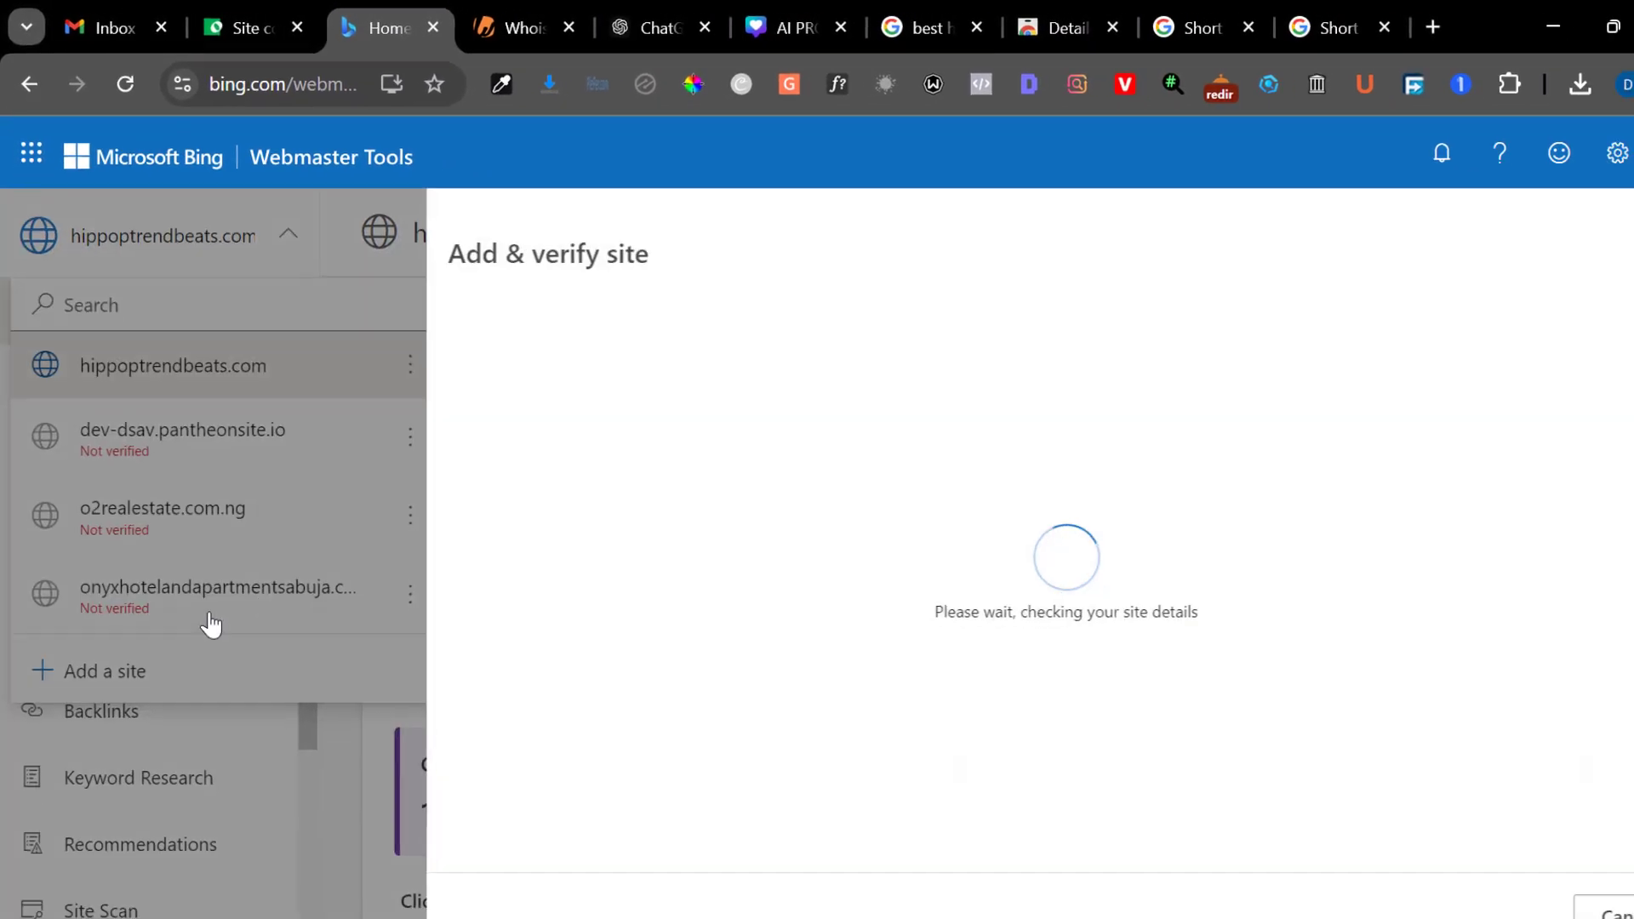
pyautogui.scroll(-2, 748, 639)
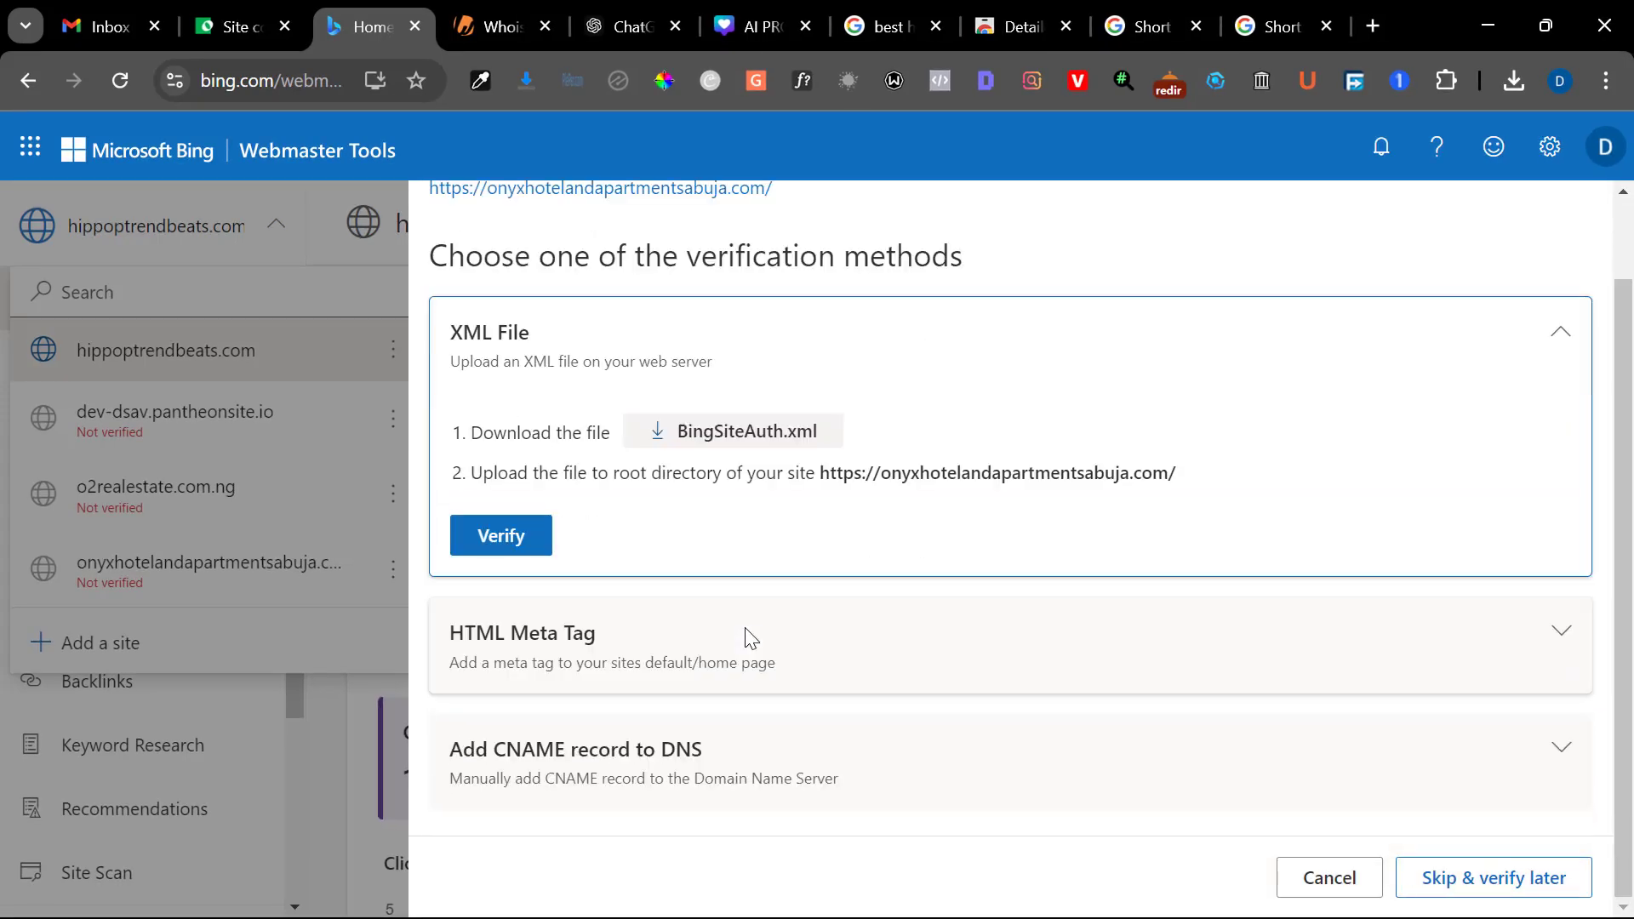
pyautogui.click(753, 640)
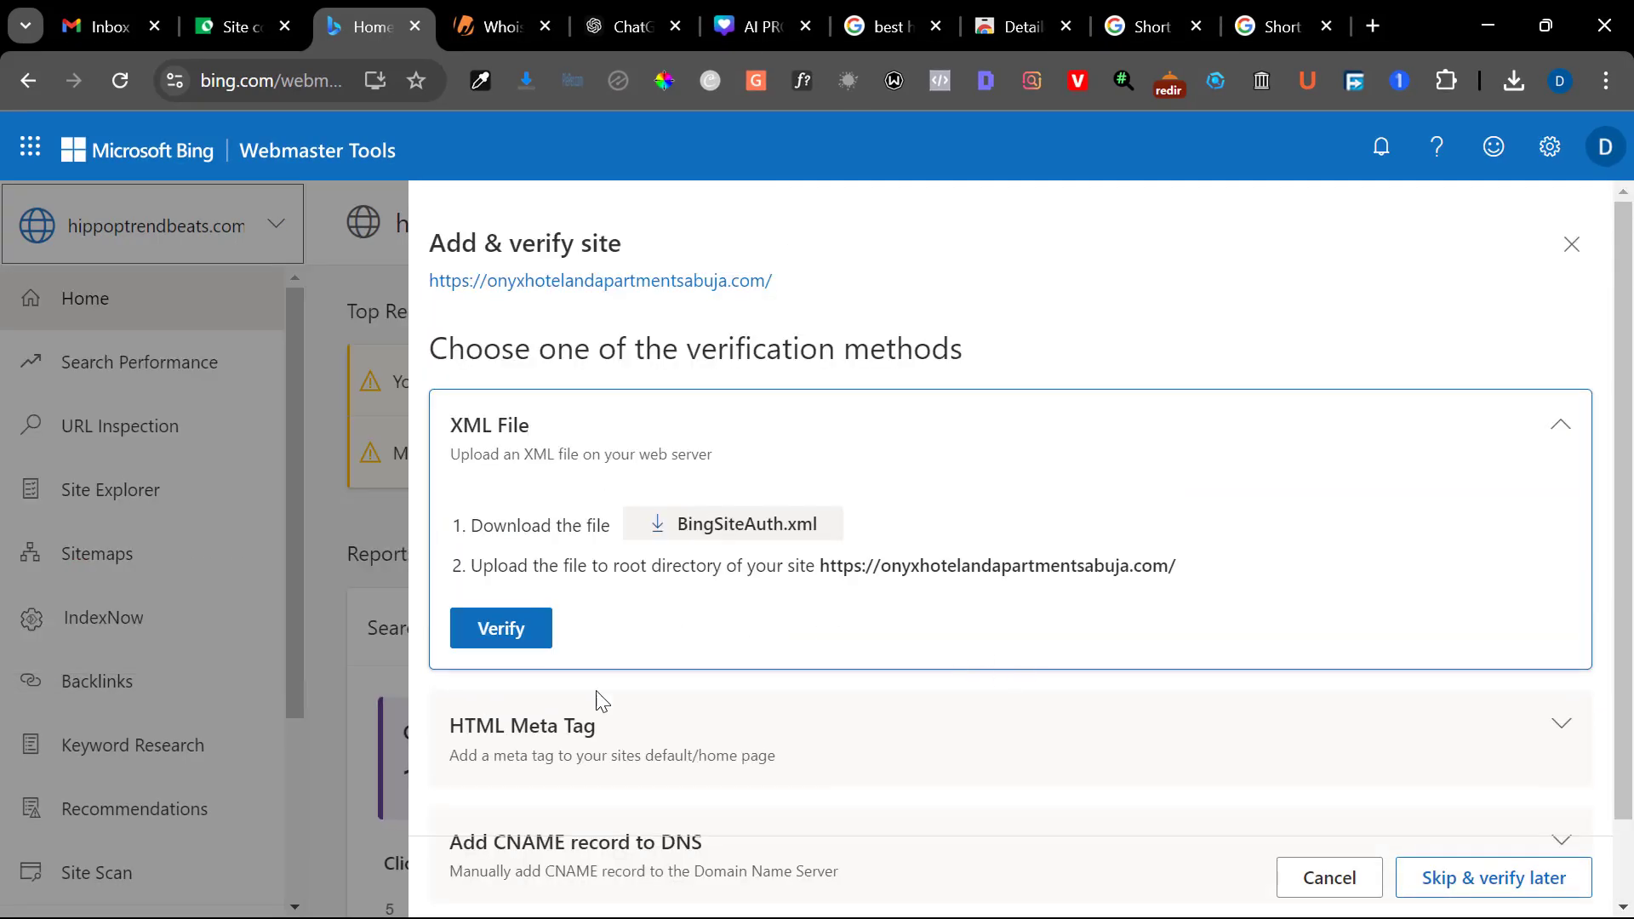
pyautogui.click(602, 727)
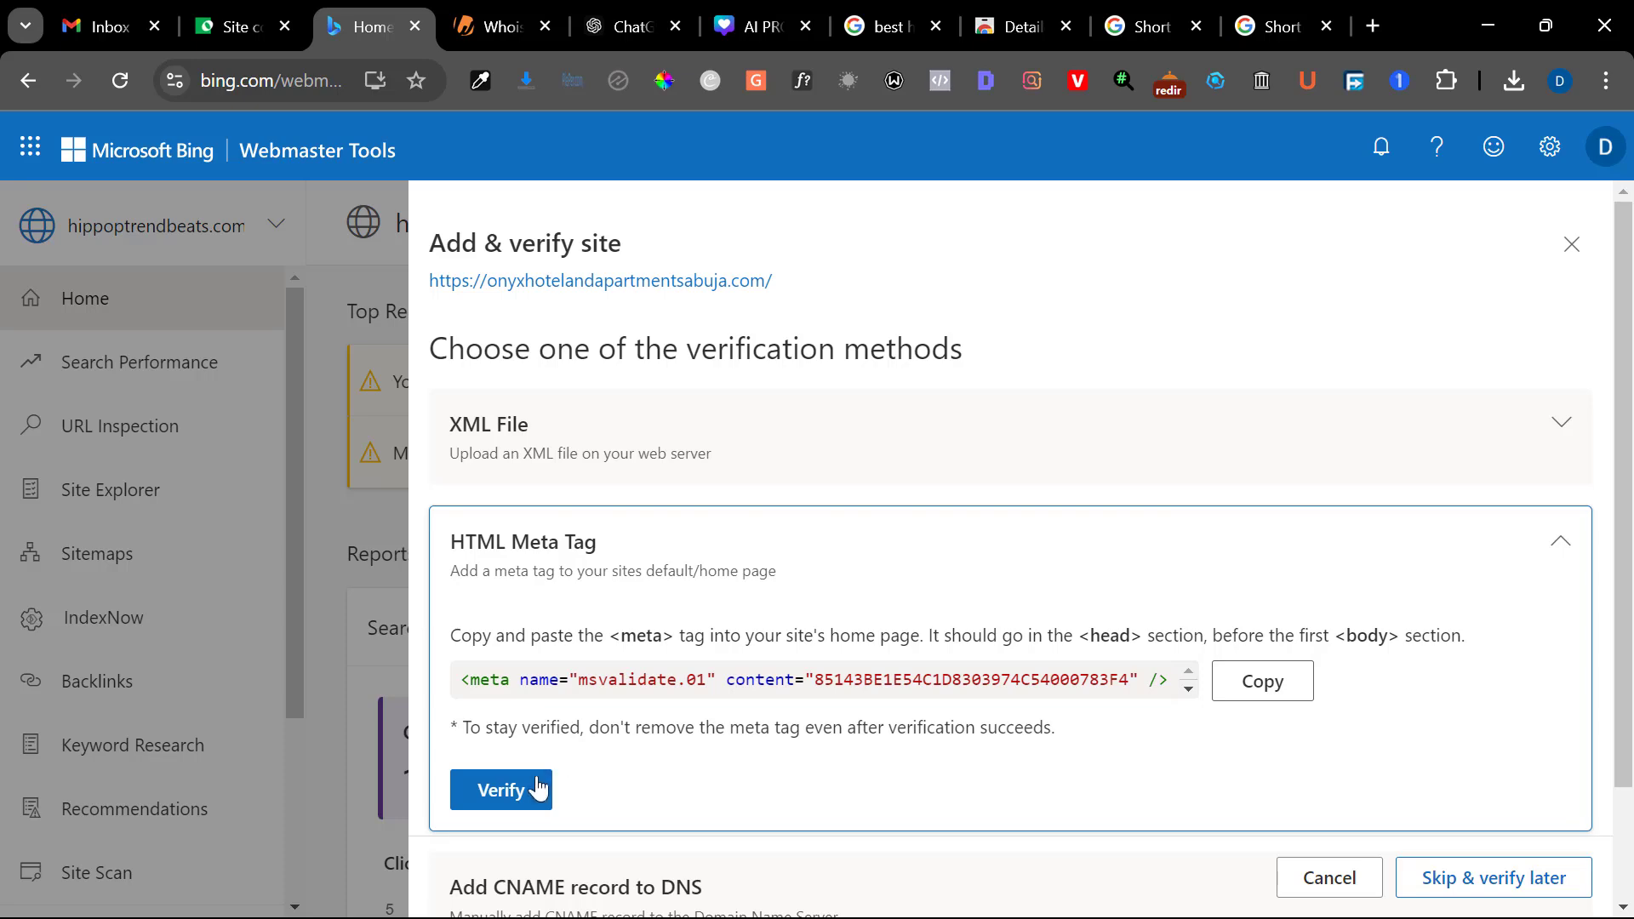
pyautogui.click(538, 789)
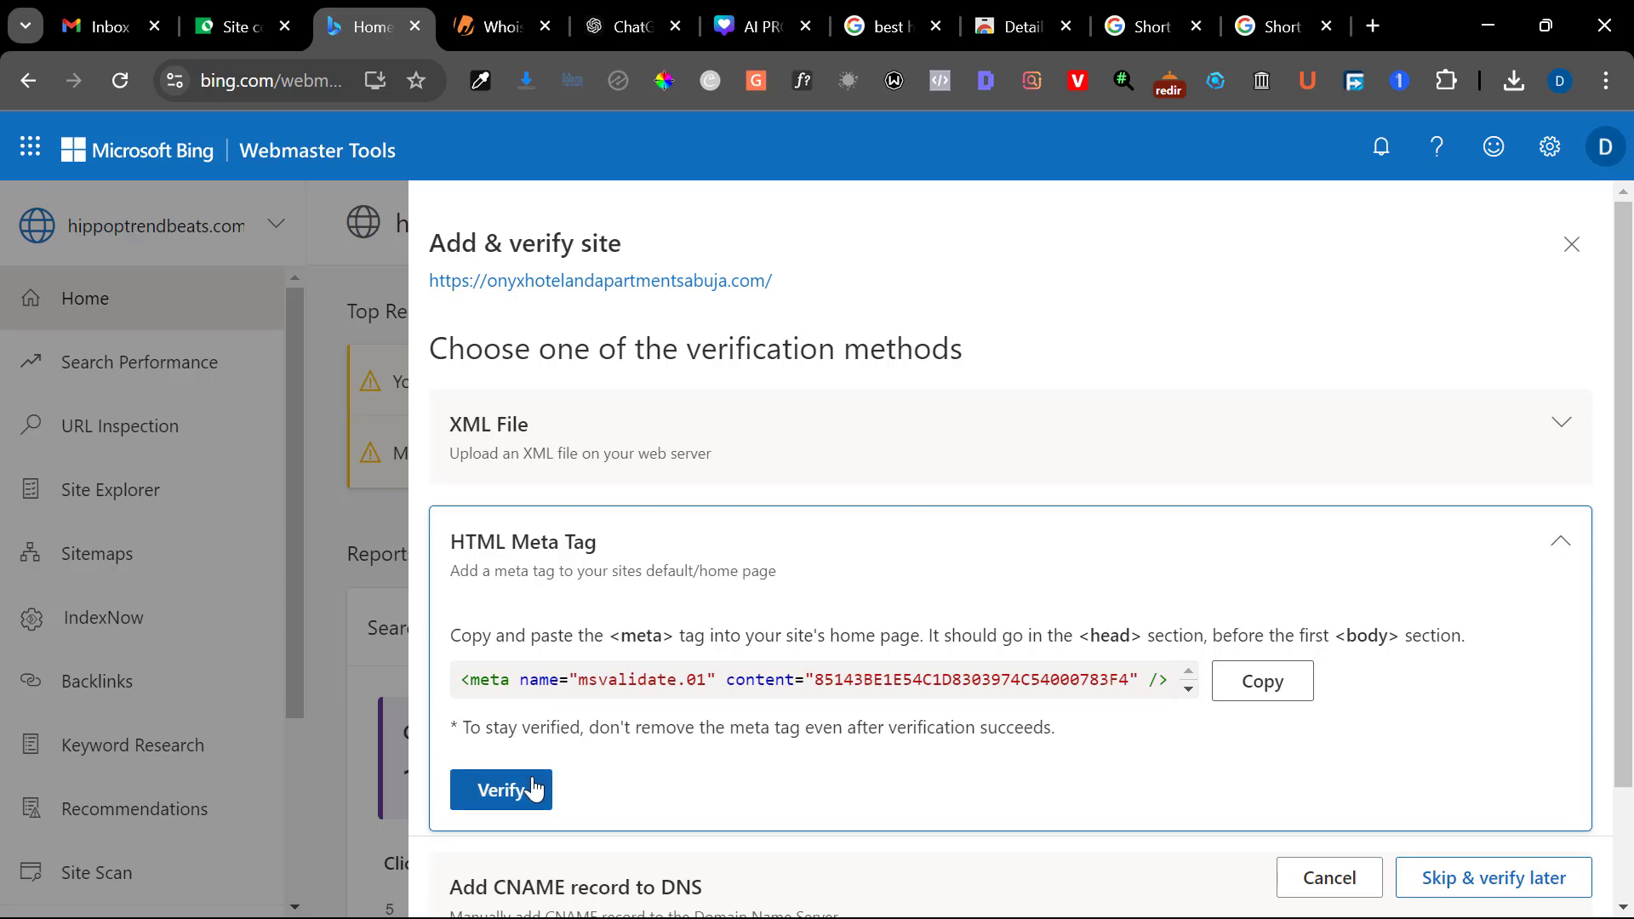
# Reload the Yoast site connections page in WordPress and return to Bing Webmaster Tools to check the verification progress
pyautogui.click(205, 10)
pyautogui.click(123, 81)
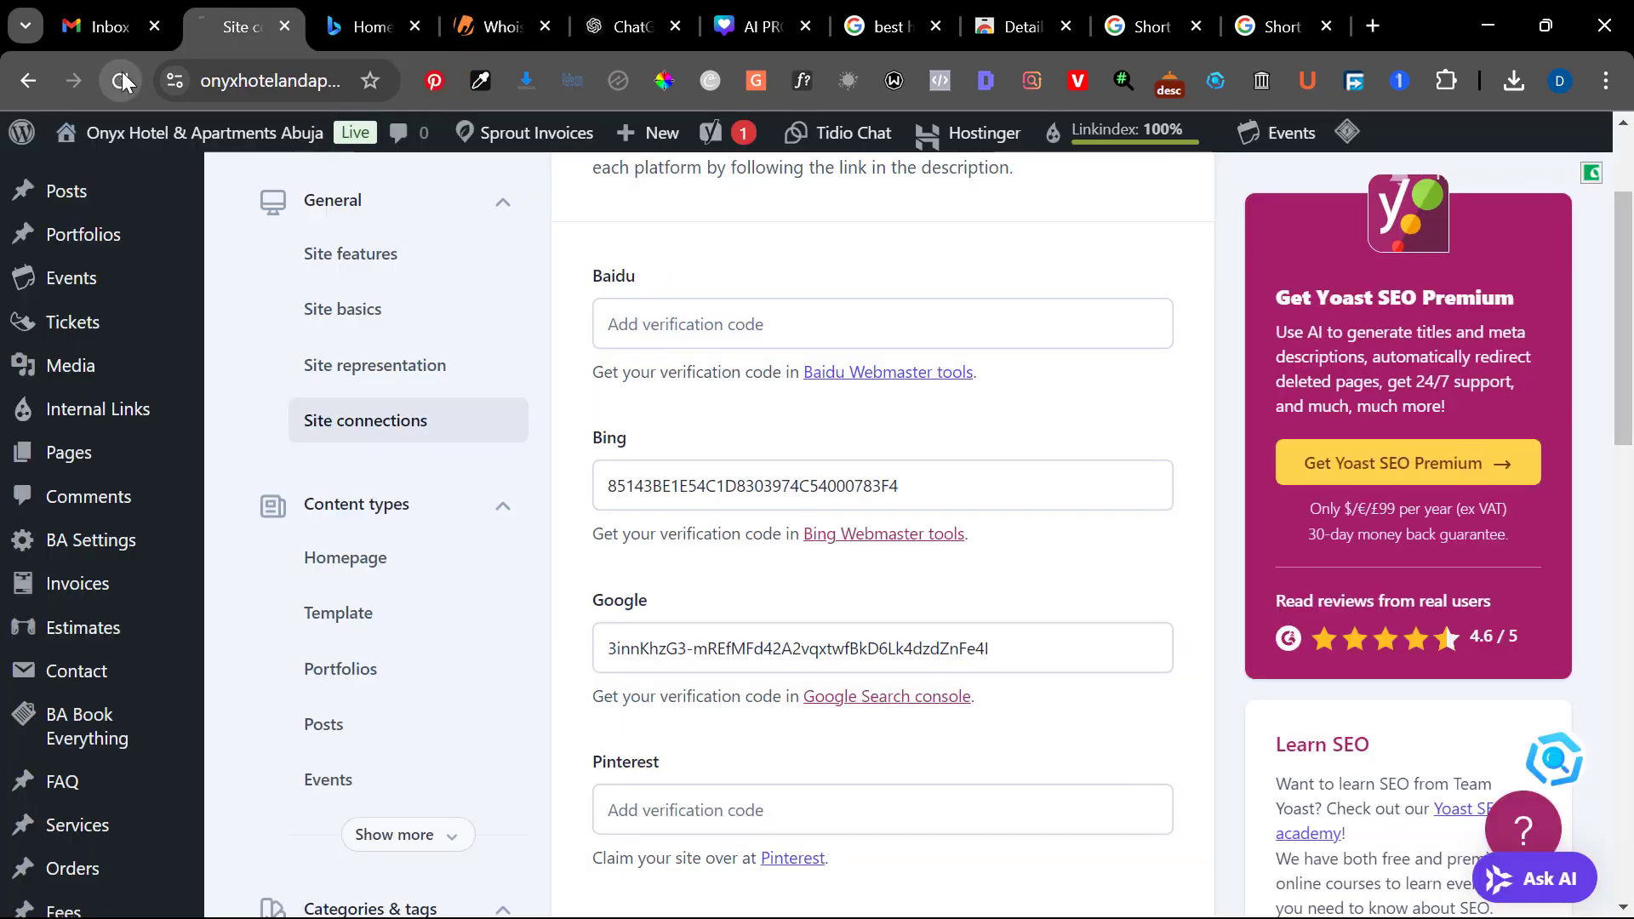
pyautogui.click(362, 27)
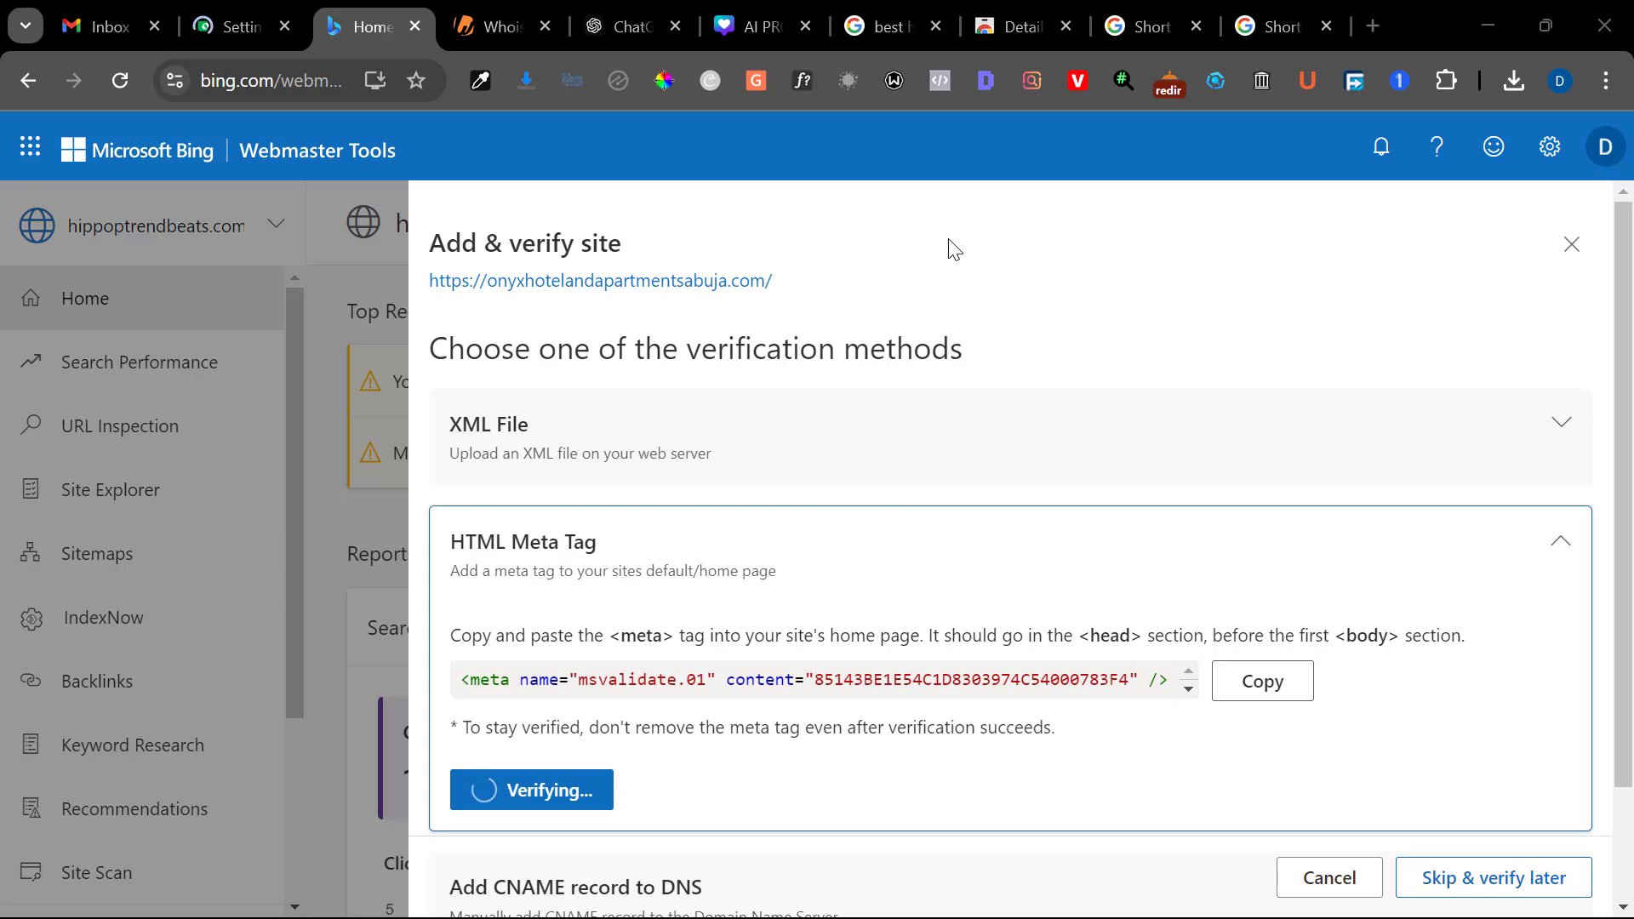
# Switch to the WordPress admin and start a new blog post
pyautogui.click(226, 18)
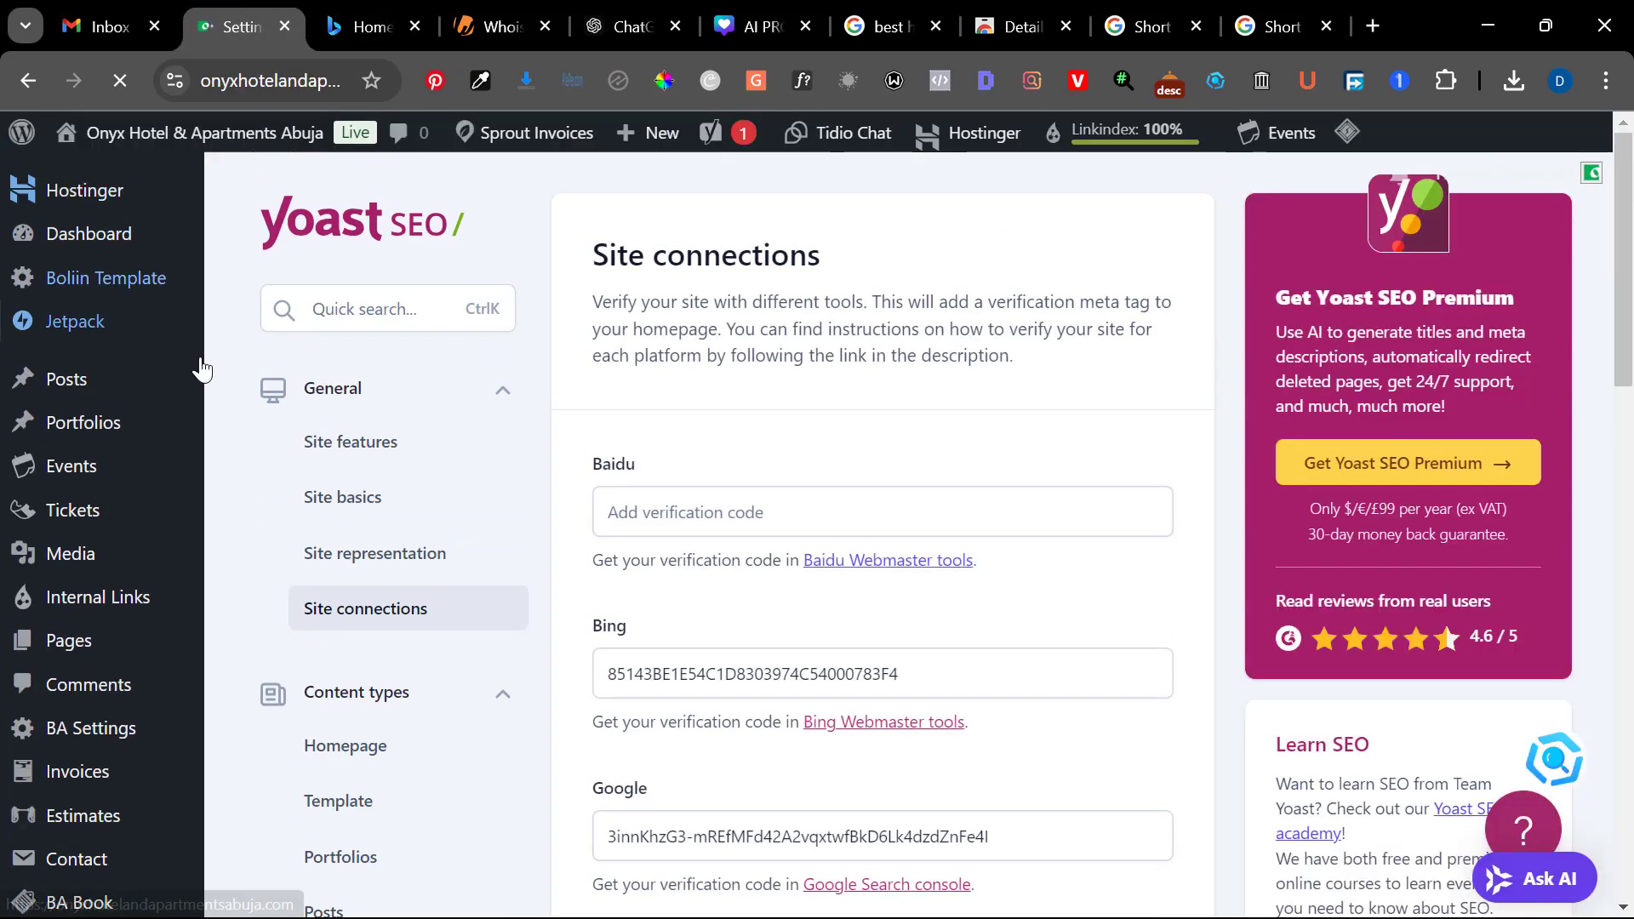
pyautogui.scroll(-2, 658, 698)
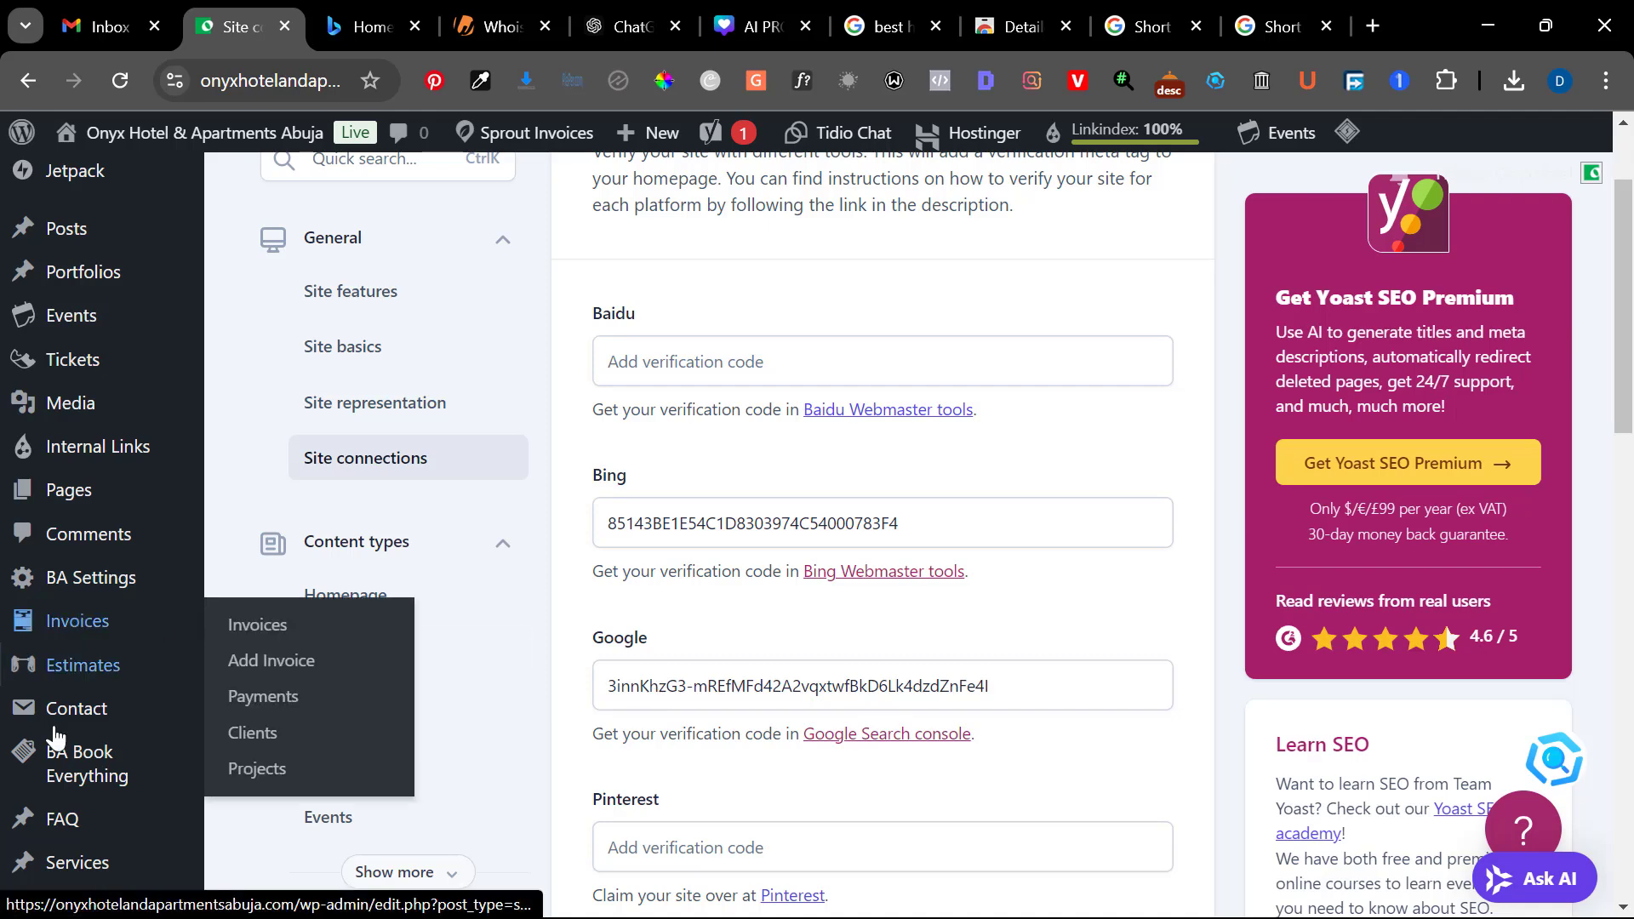
pyautogui.scroll(-2, 57, 758)
pyautogui.scroll(3, 58, 760)
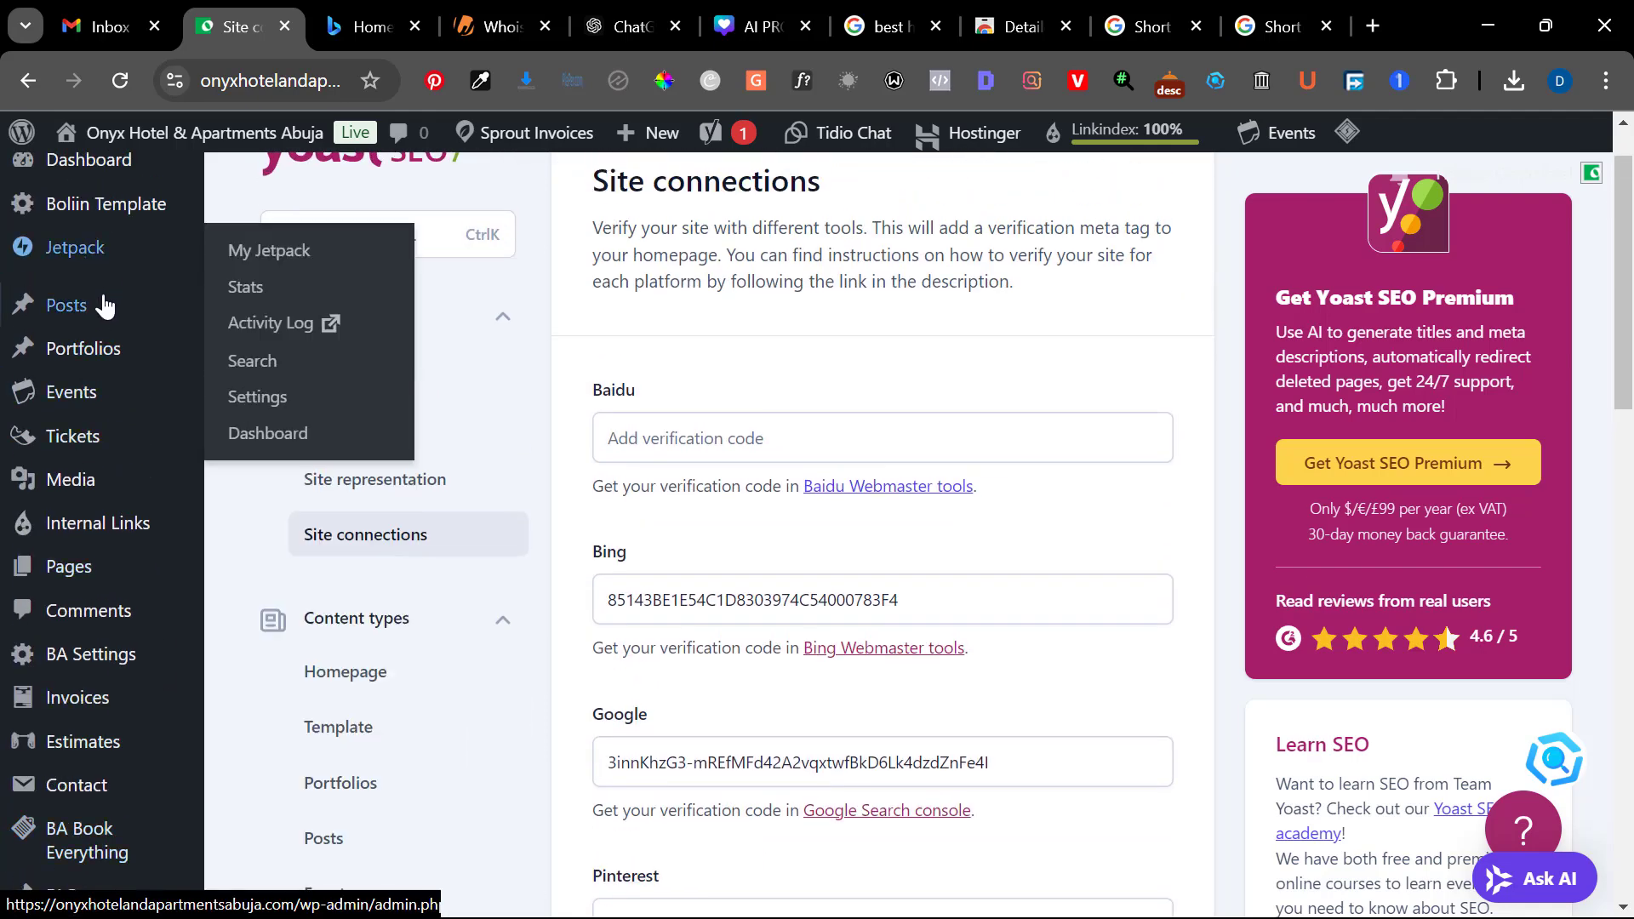
pyautogui.moveTo(98, 317)
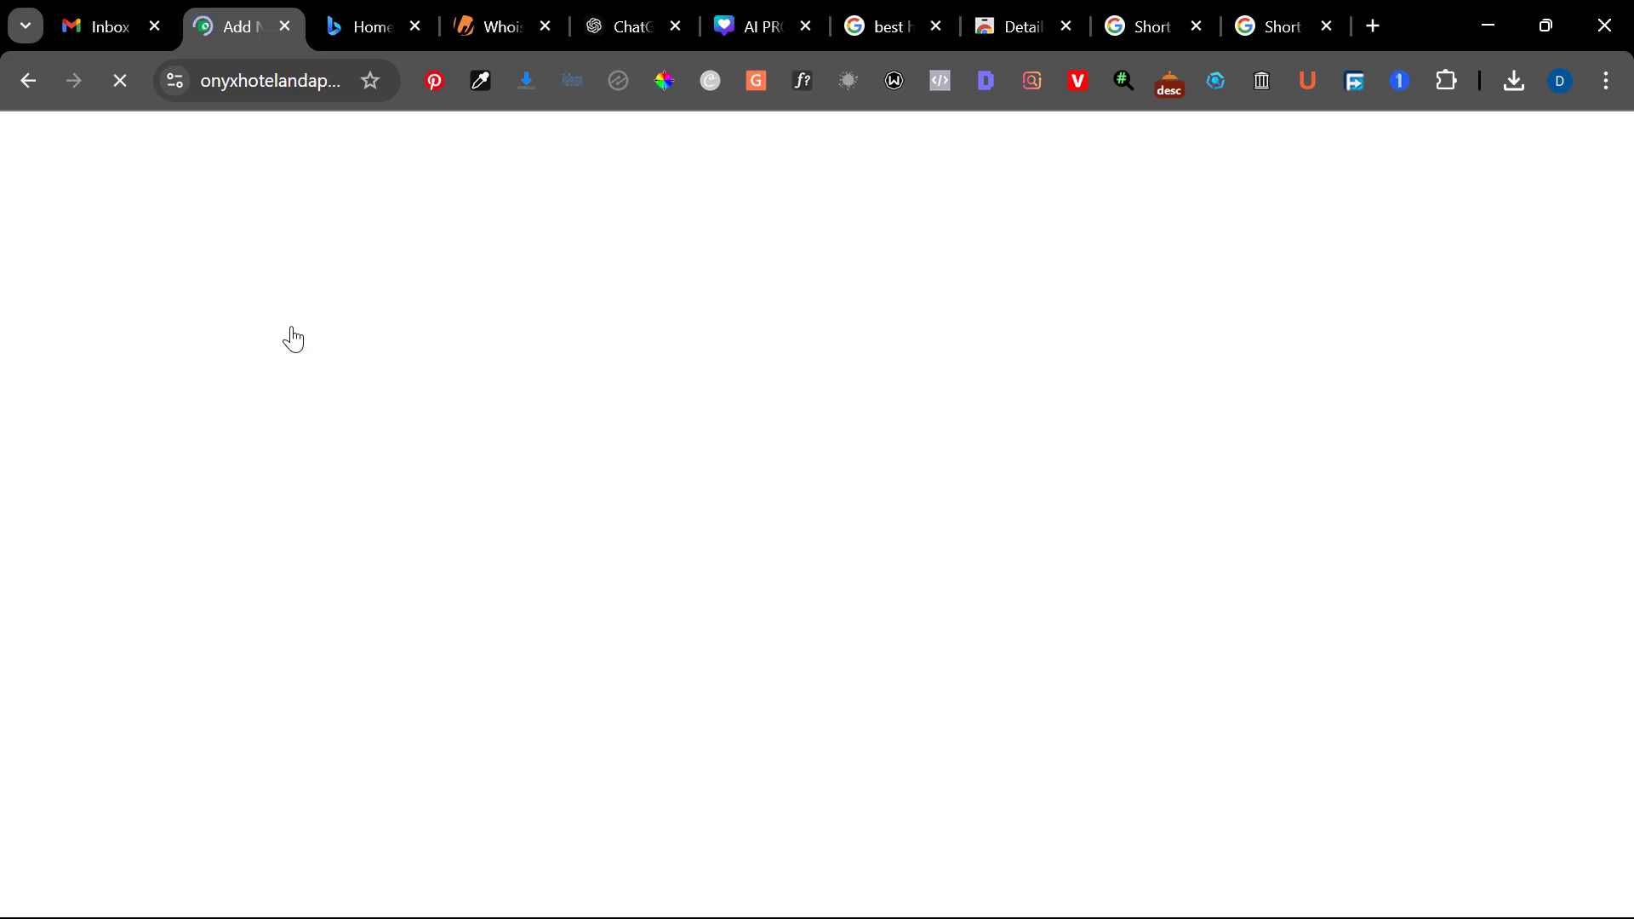
# Switch to the ChatGPT conversation and locate the start of the article "Short-Let Apartments in Abuja: A Comprehensive Guide"
pyautogui.click(610, 12)
pyautogui.scroll(5, 769, 635)
pyautogui.scroll(15, 769, 636)
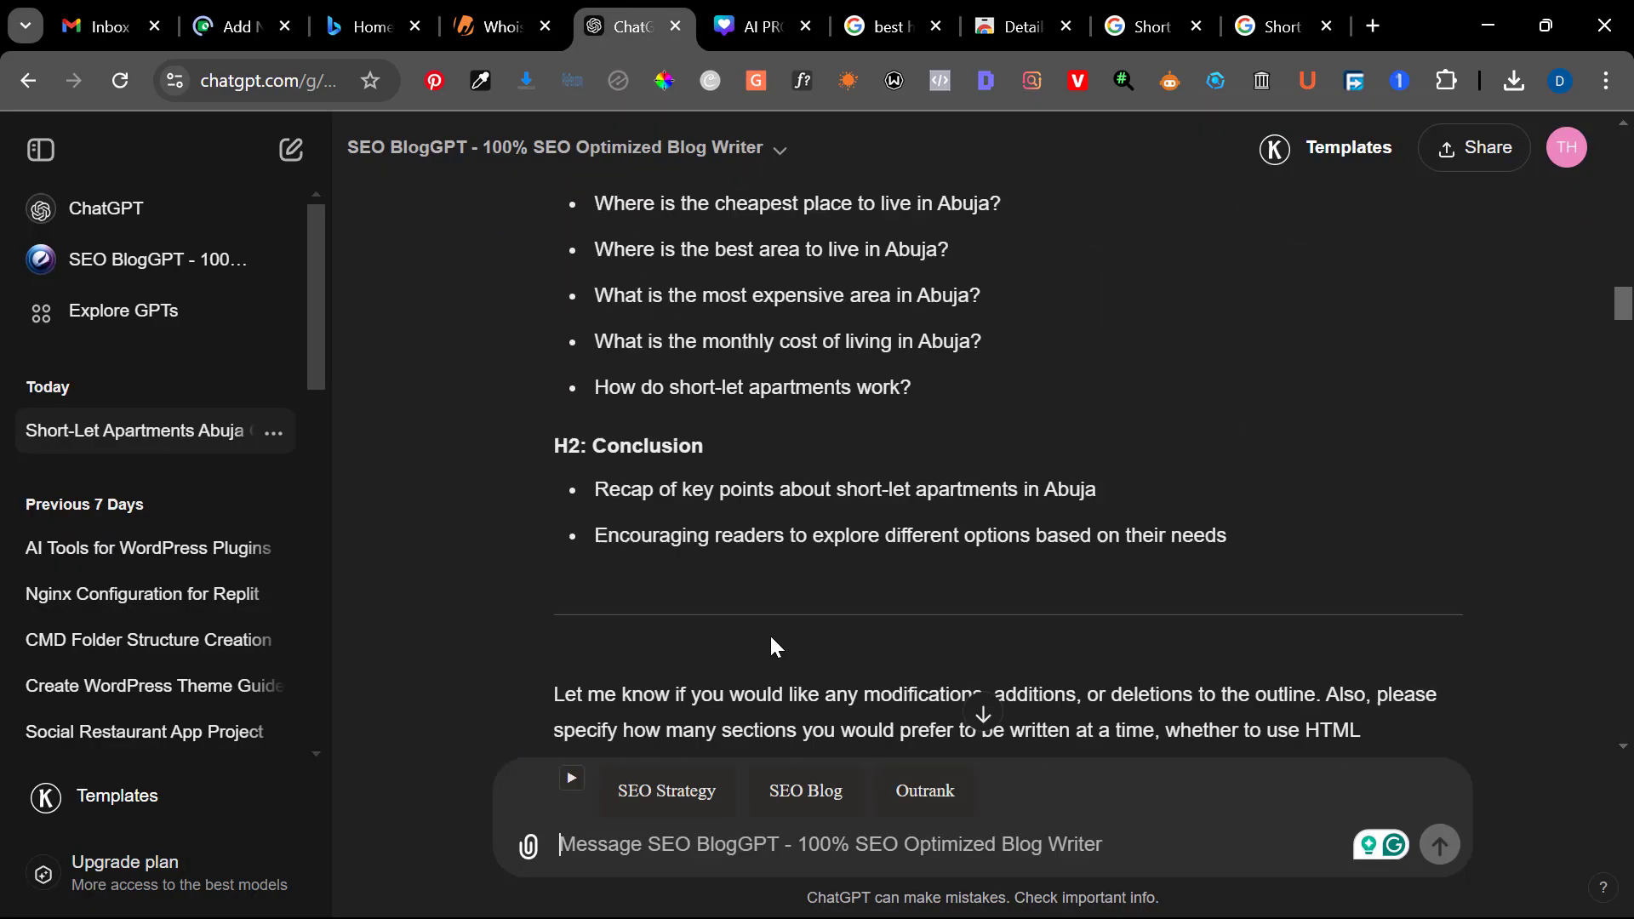
pyautogui.scroll(-15, 769, 635)
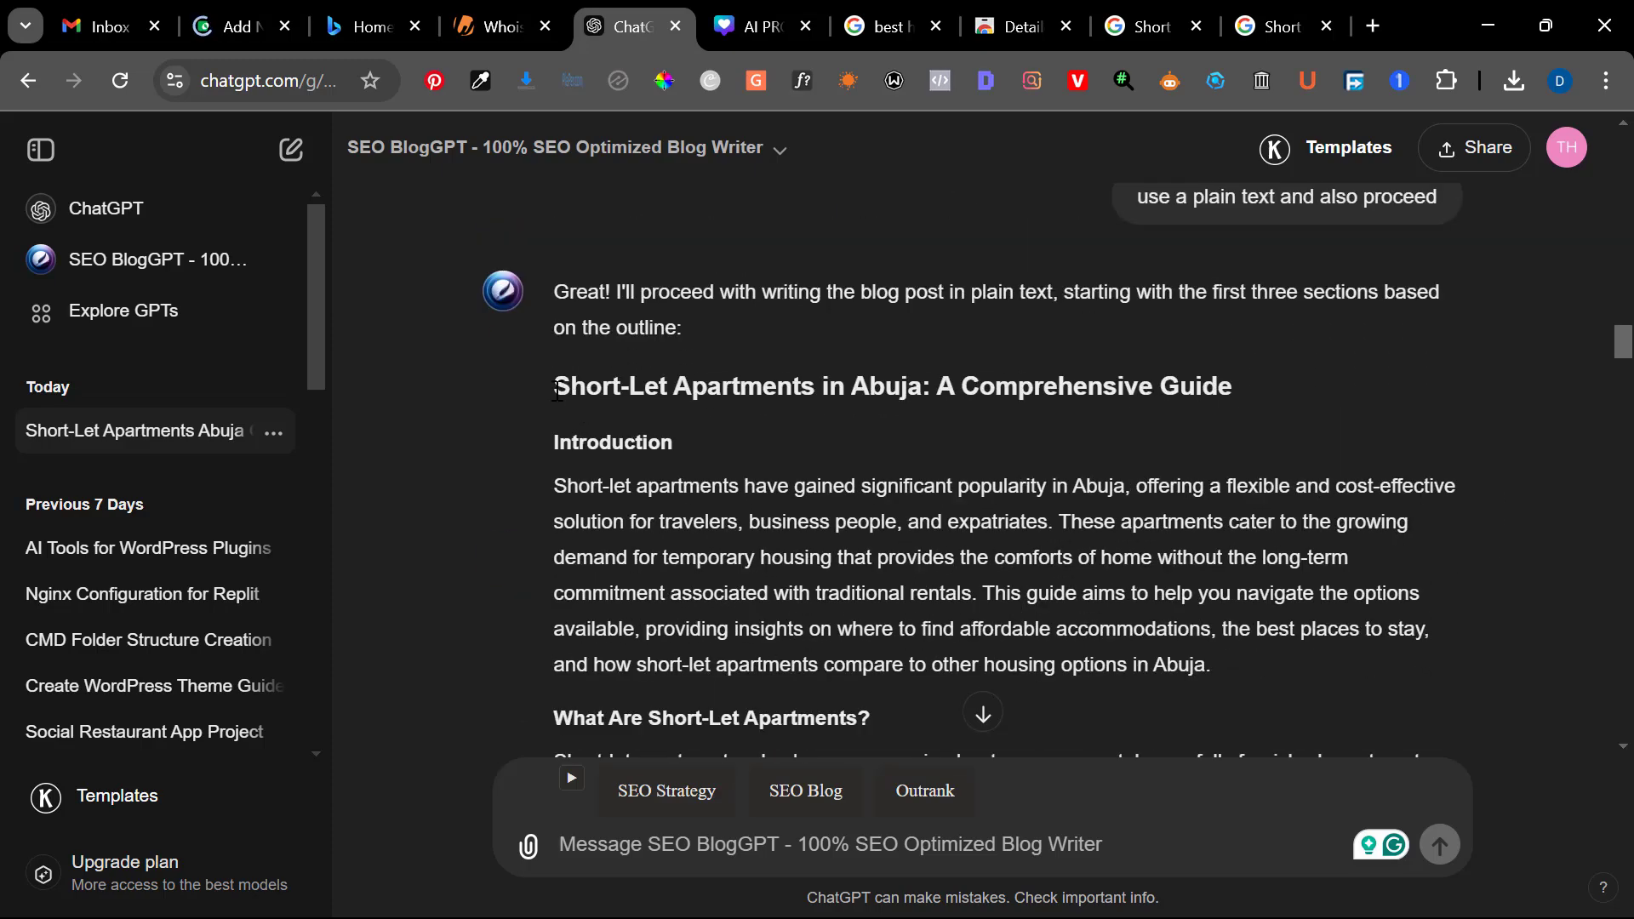
pyautogui.moveTo(558, 392); pyautogui.dragTo(656, 576)
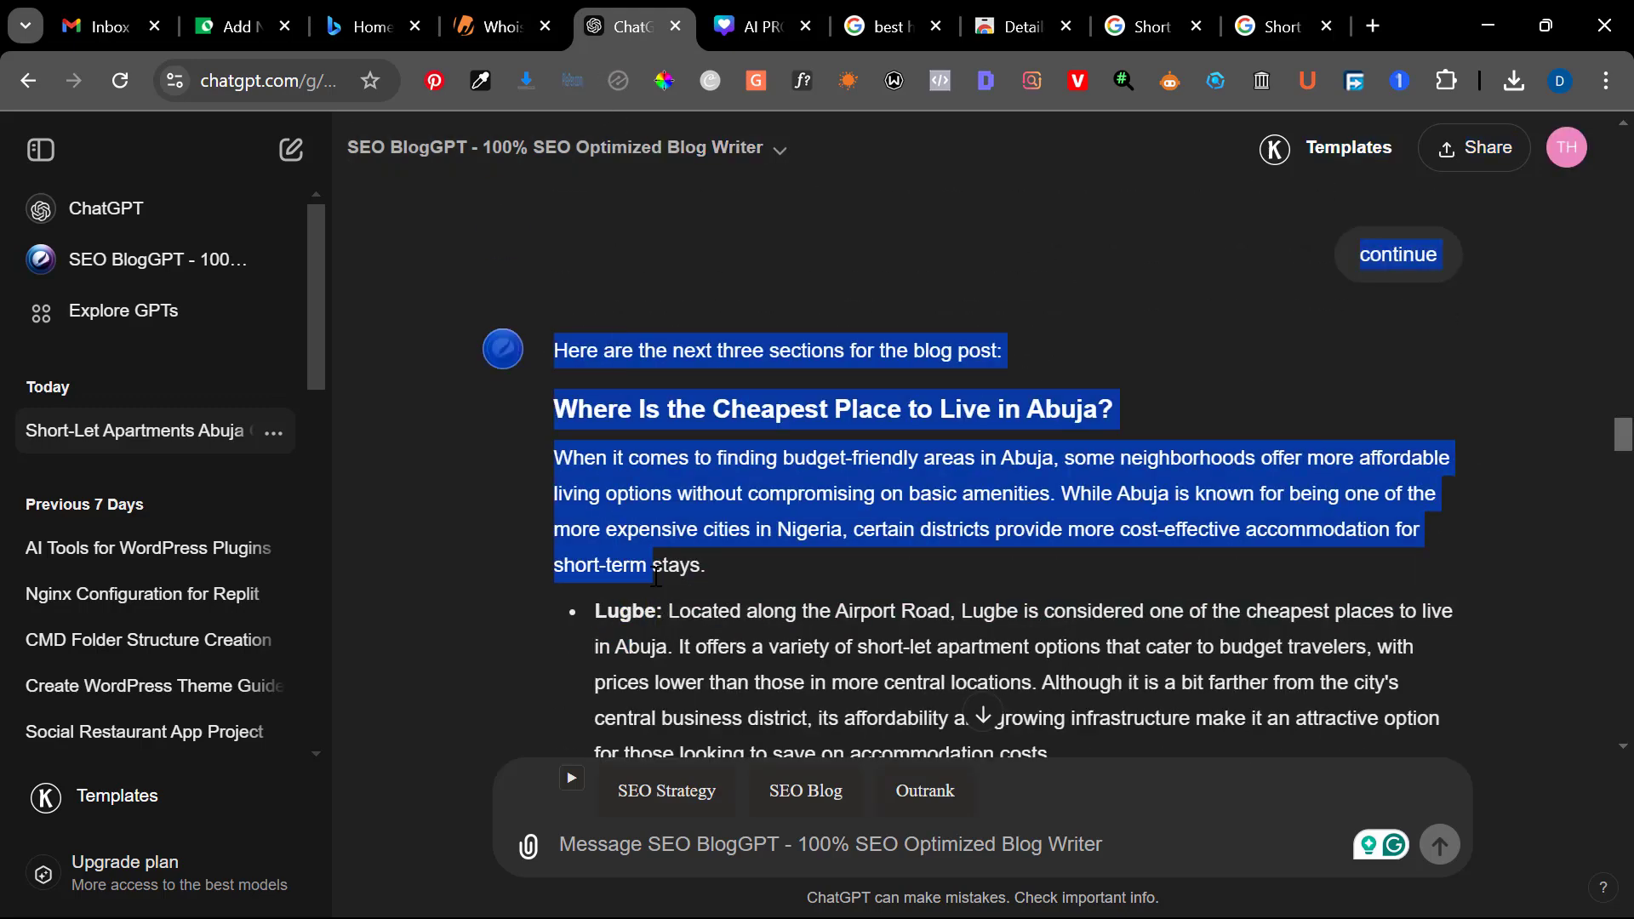
pyautogui.click(669, 608)
pyautogui.scroll(7, 663, 608)
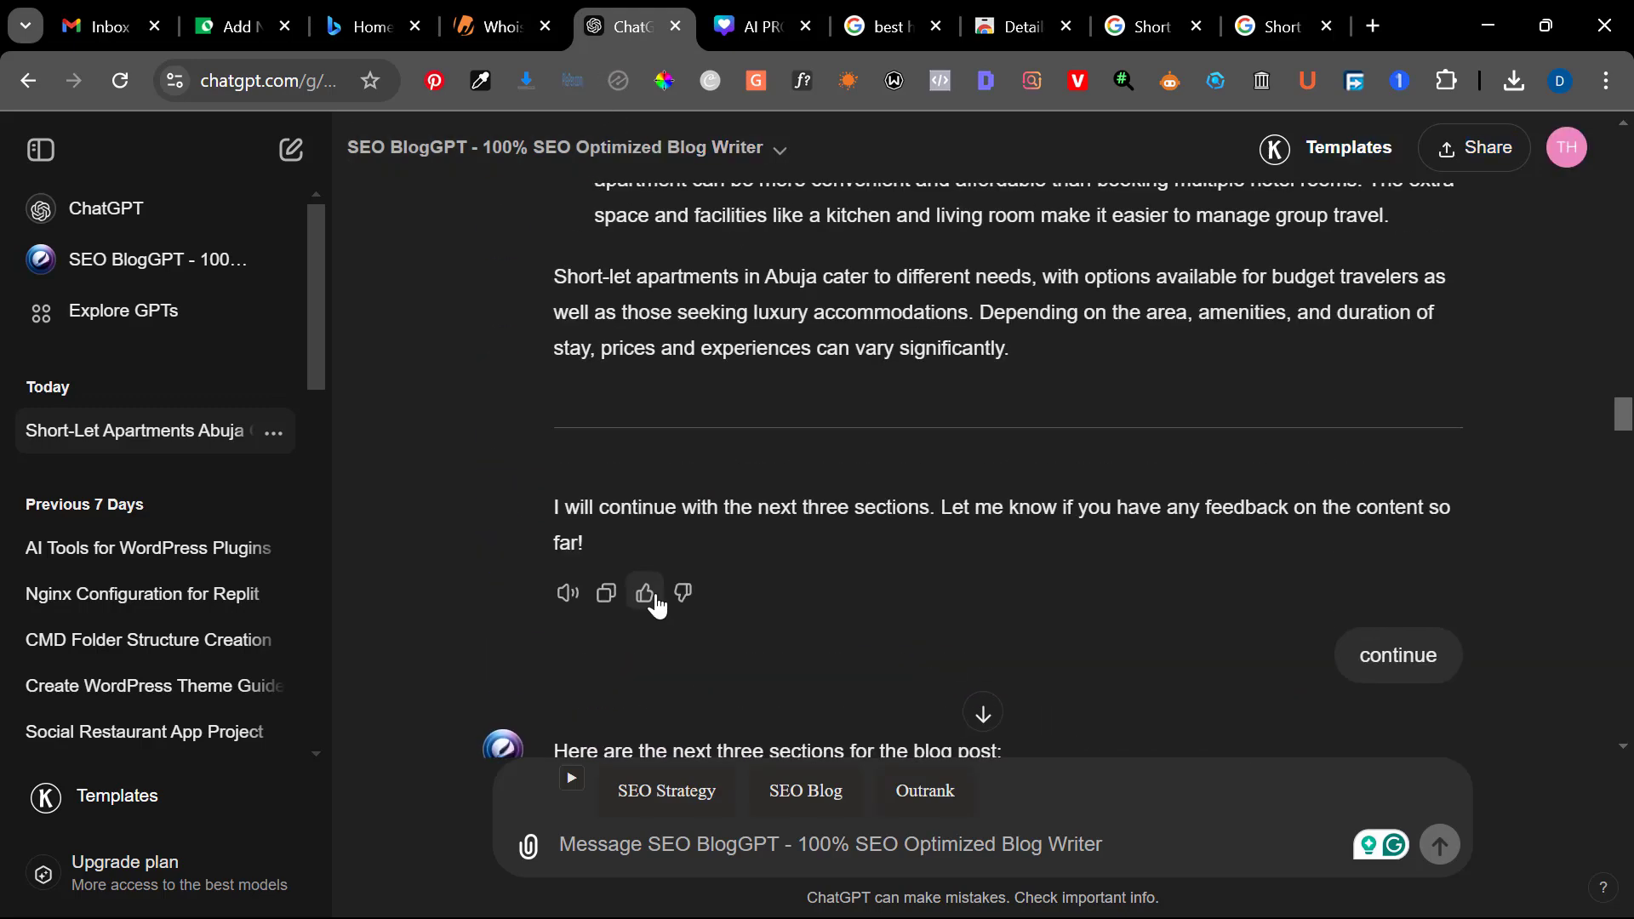
pyautogui.scroll(2, 1030, 591)
pyautogui.scroll(-1, 1029, 591)
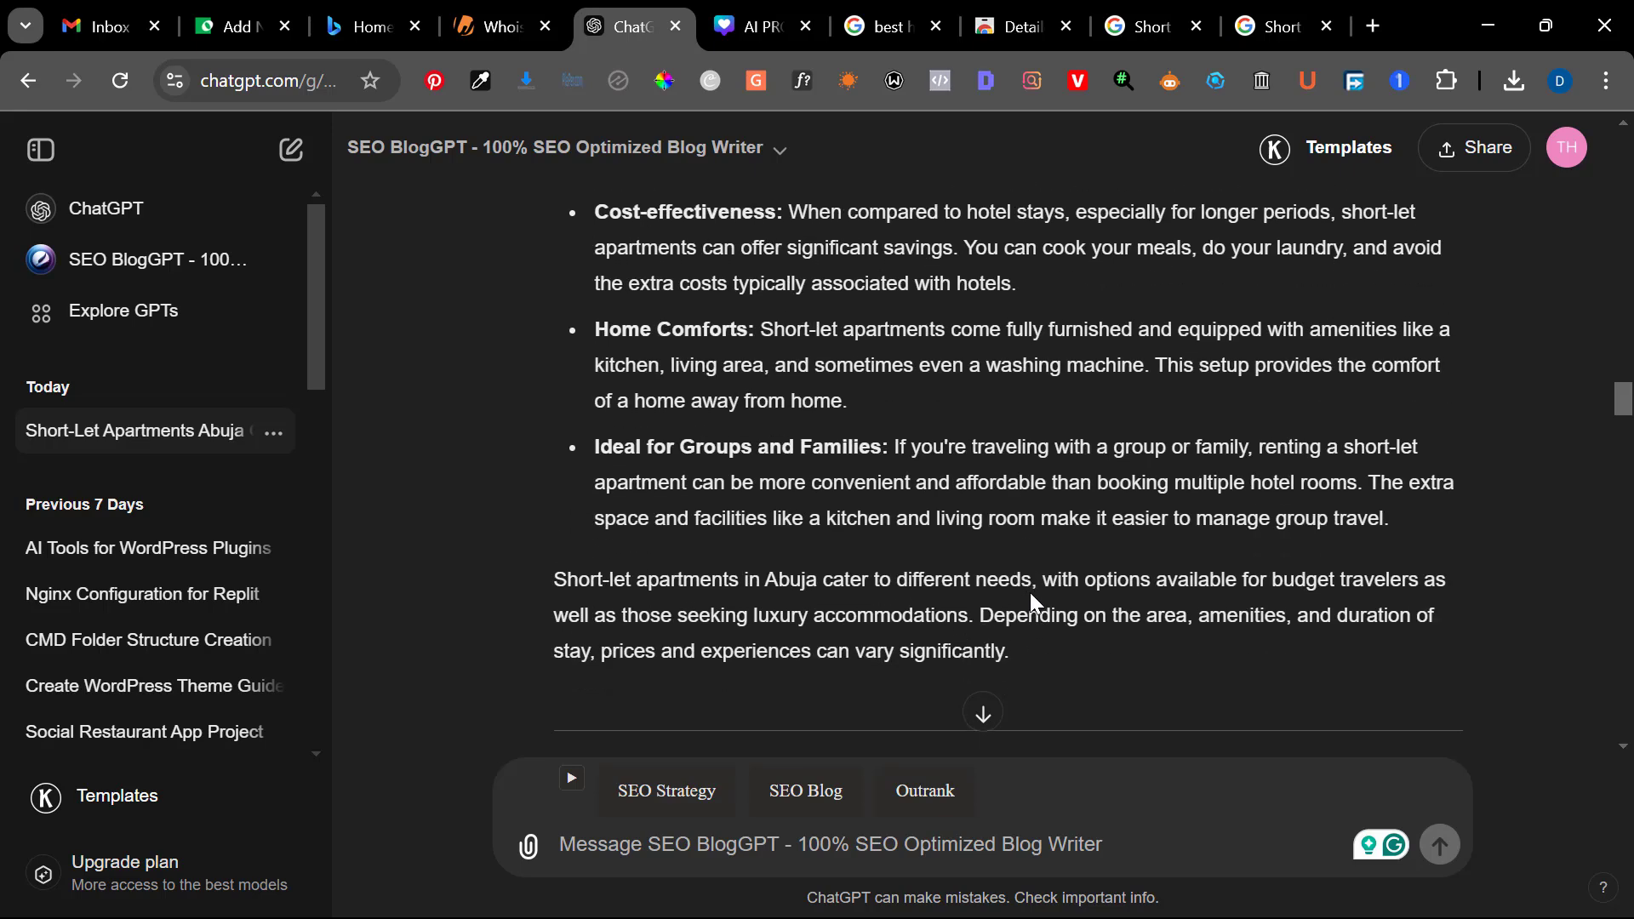
pyautogui.scroll(15, 1031, 657)
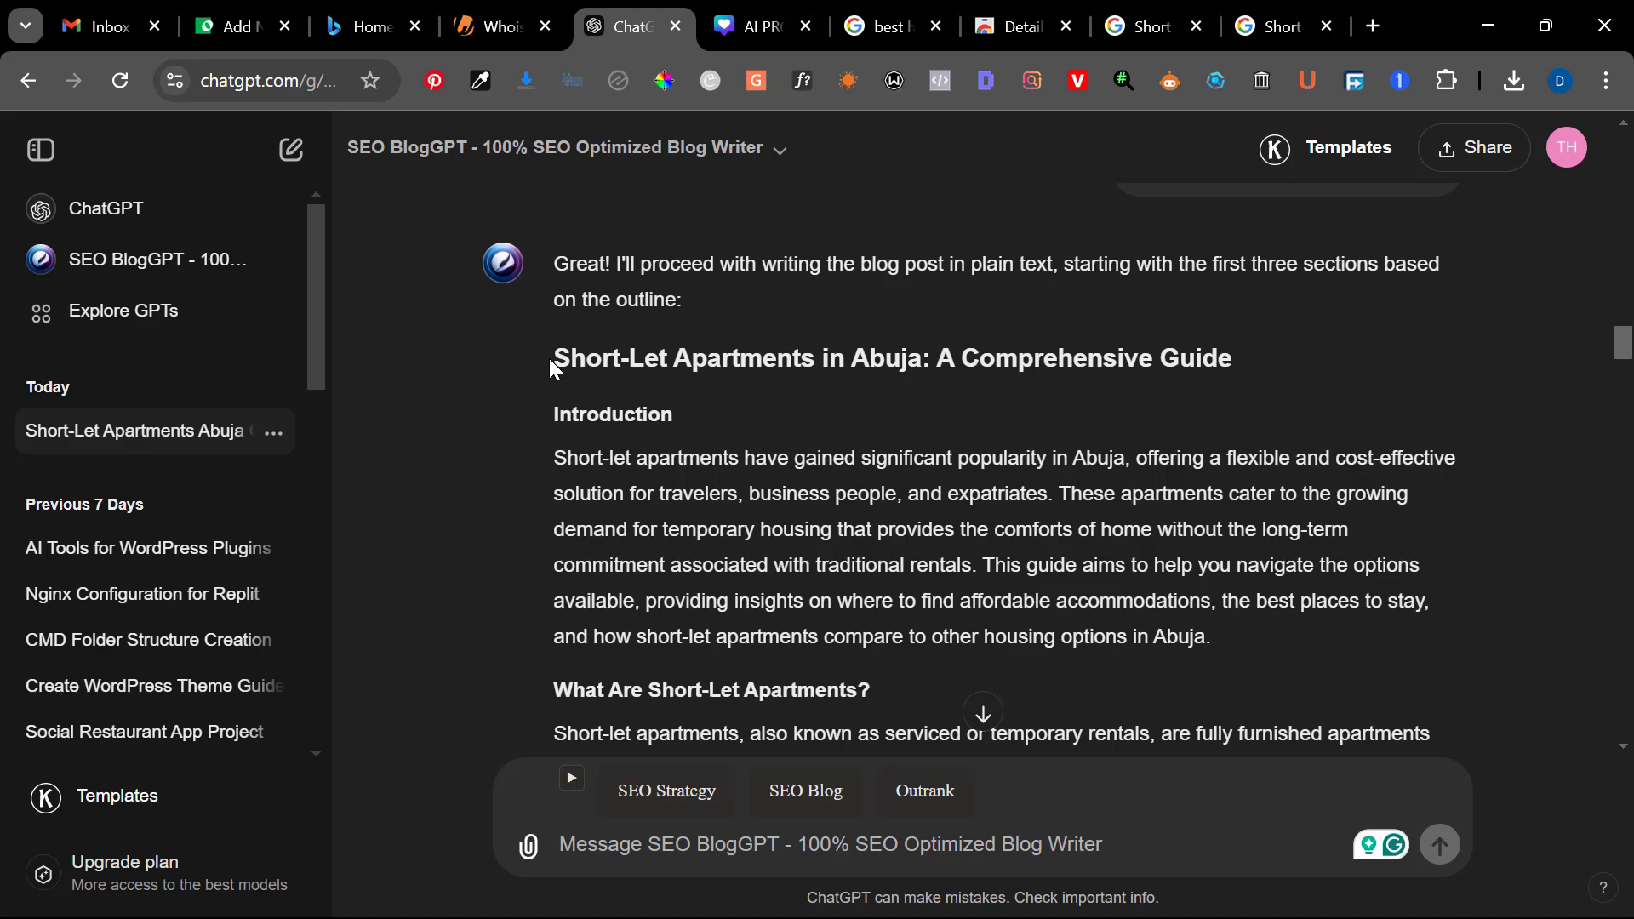
# Copy the article's title and first three sections from ChatGPT and paste them into the new WordPress post, starting in the title
pyautogui.moveTo(549, 359); pyautogui.dragTo(1009, 323)
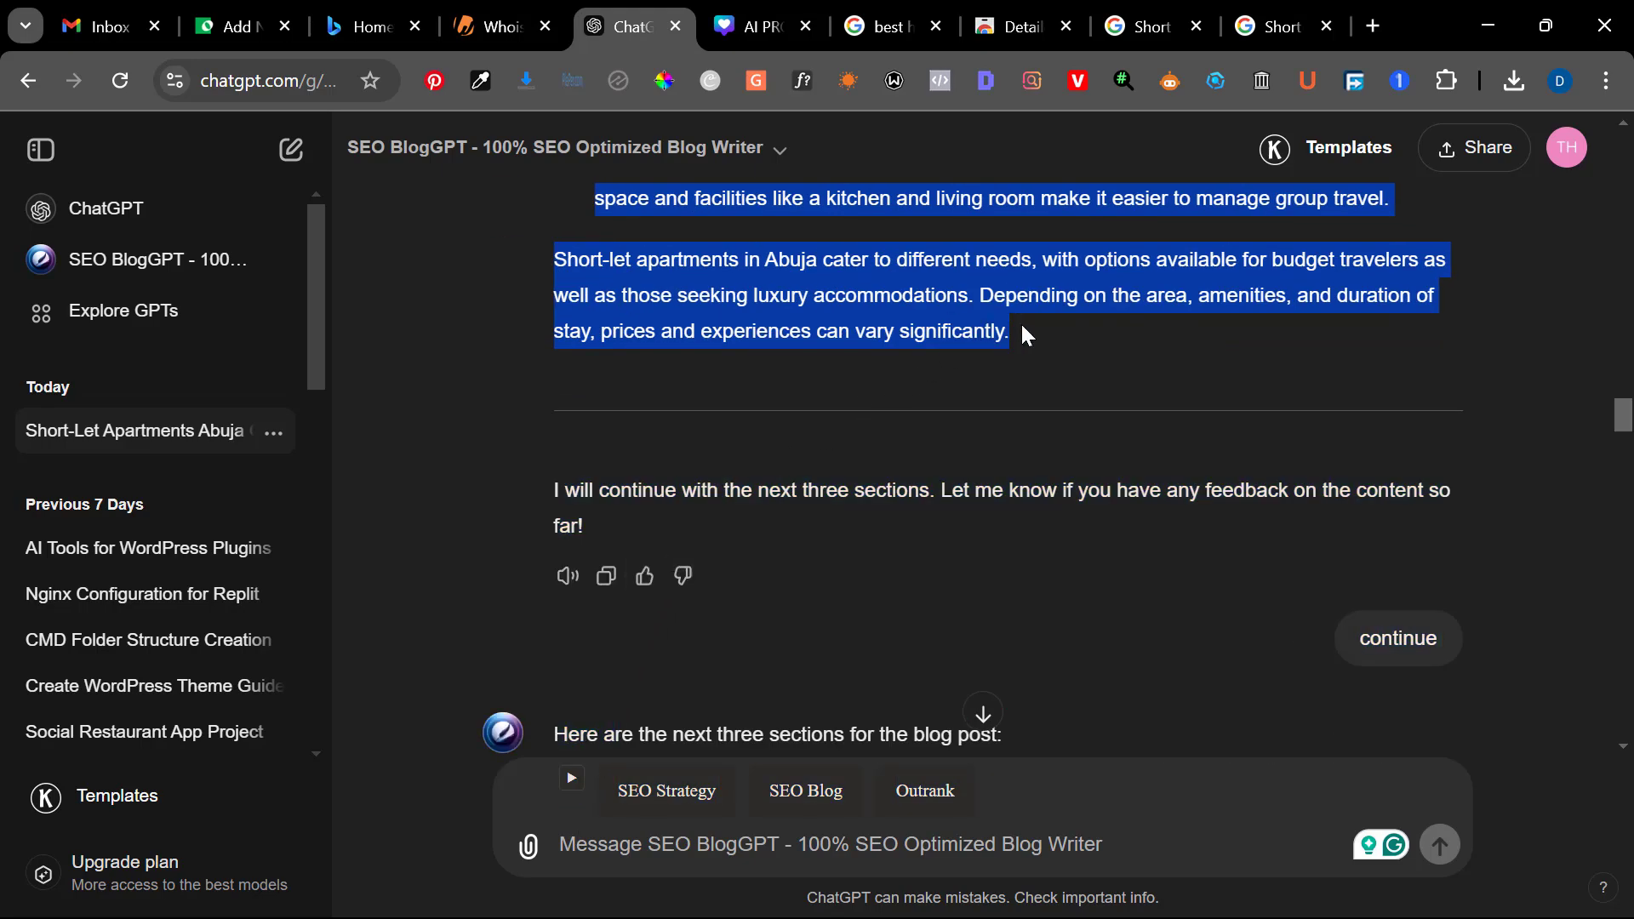
pyautogui.hotkey('ctrl', '2')
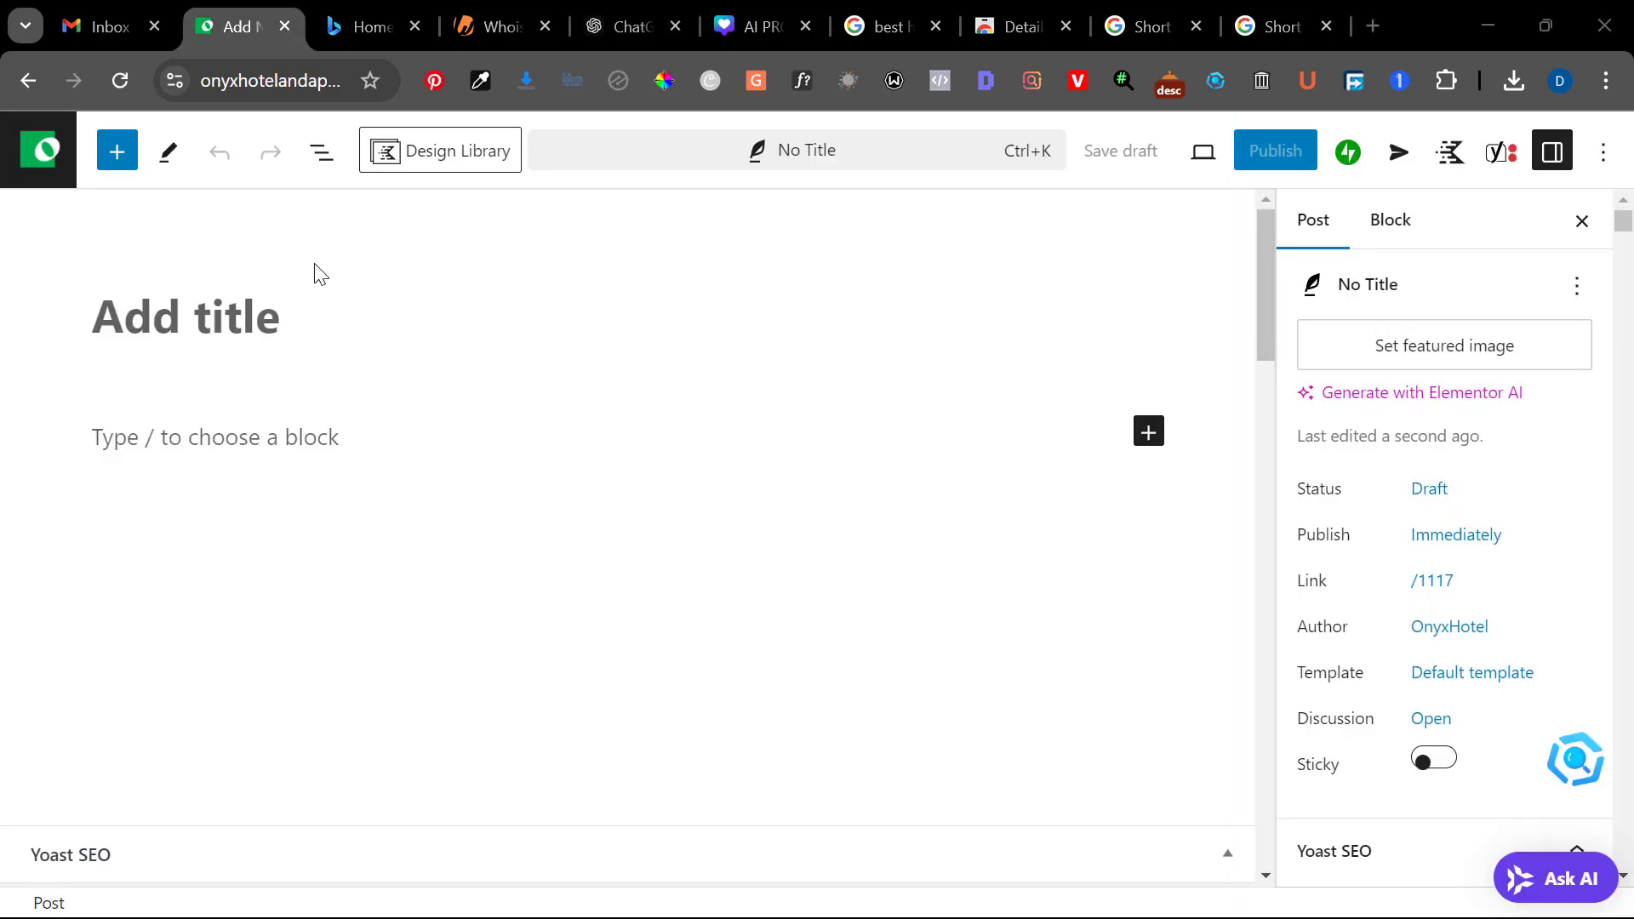
pyautogui.click(285, 313)
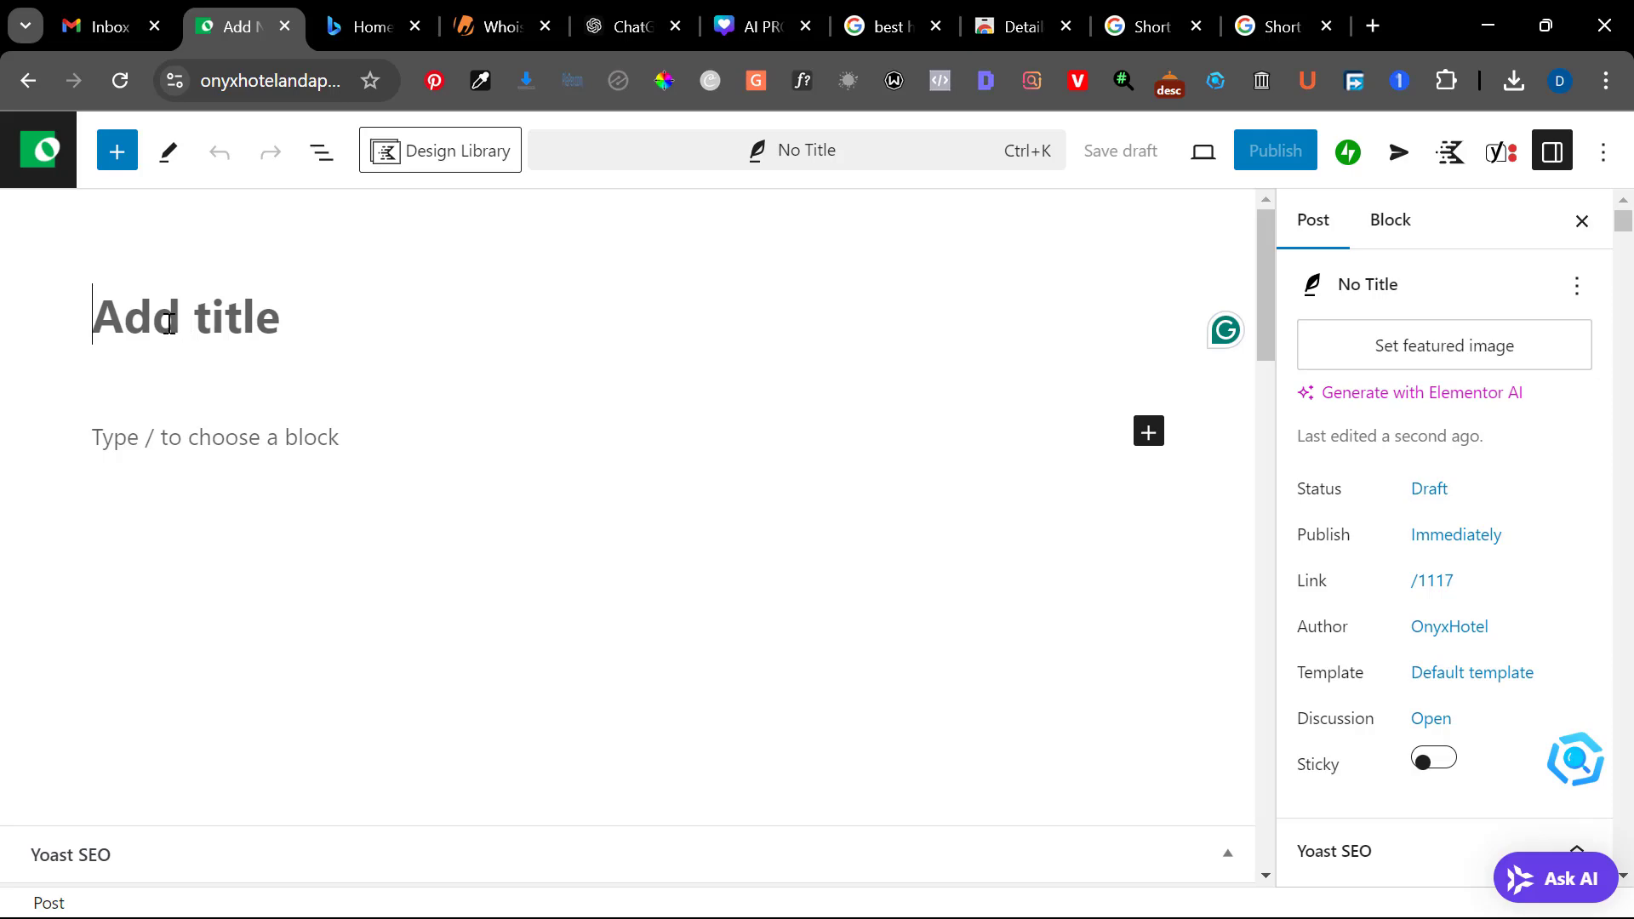
pyautogui.hotkey('ctrl', 'v')
pyautogui.scroll(-11, 226, 477)
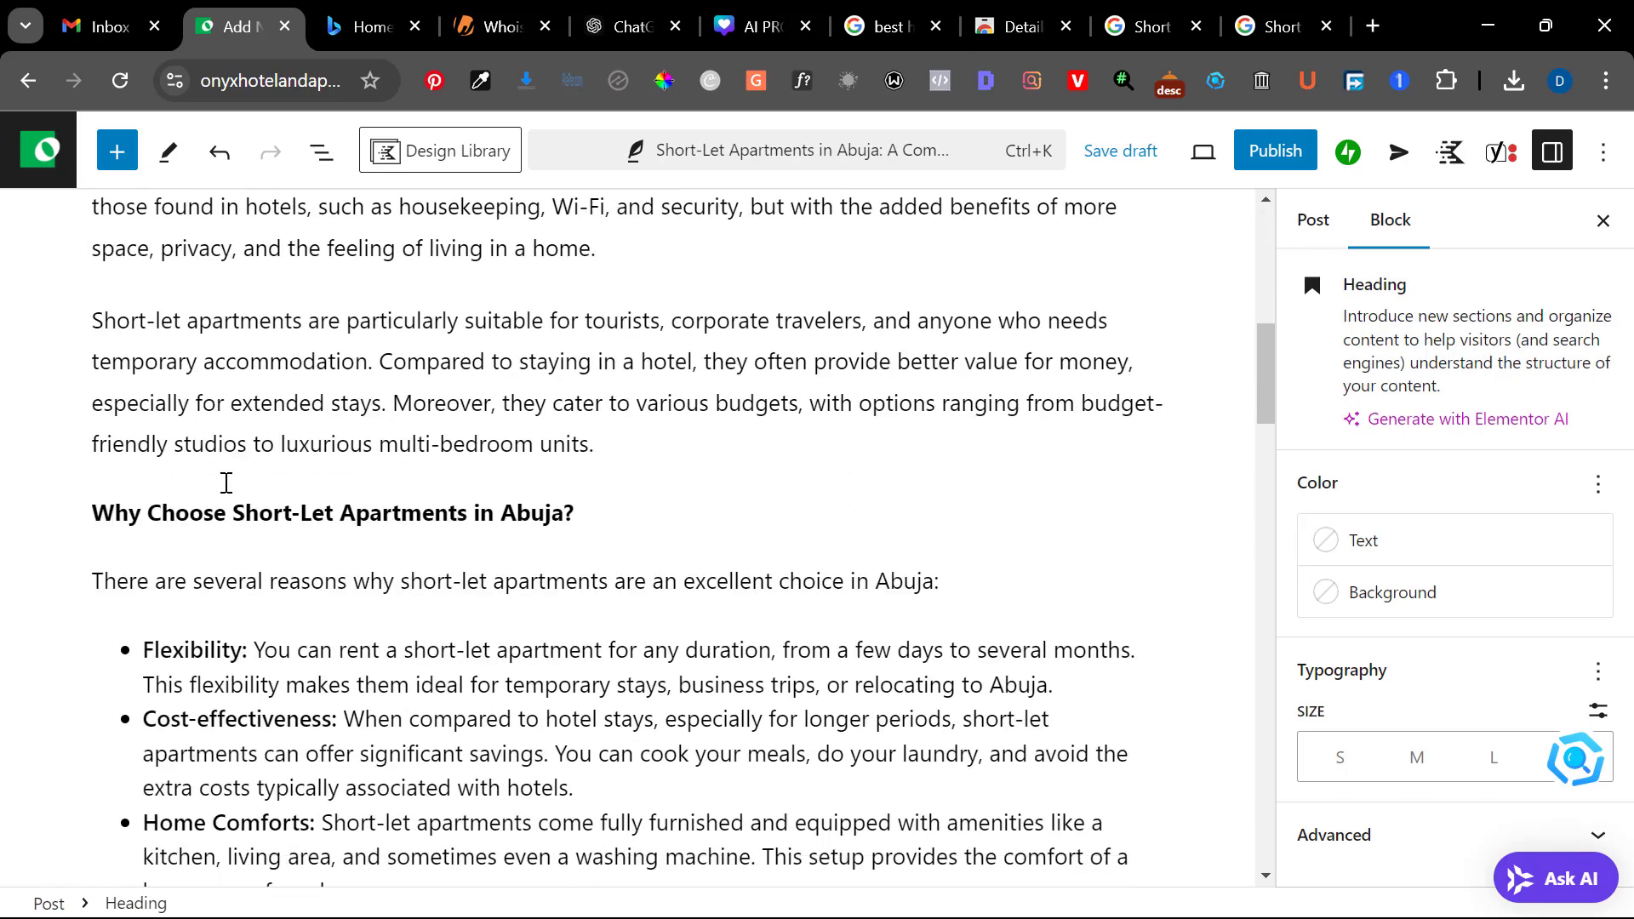
pyautogui.scroll(-10, 226, 483)
pyautogui.scroll(8, 227, 482)
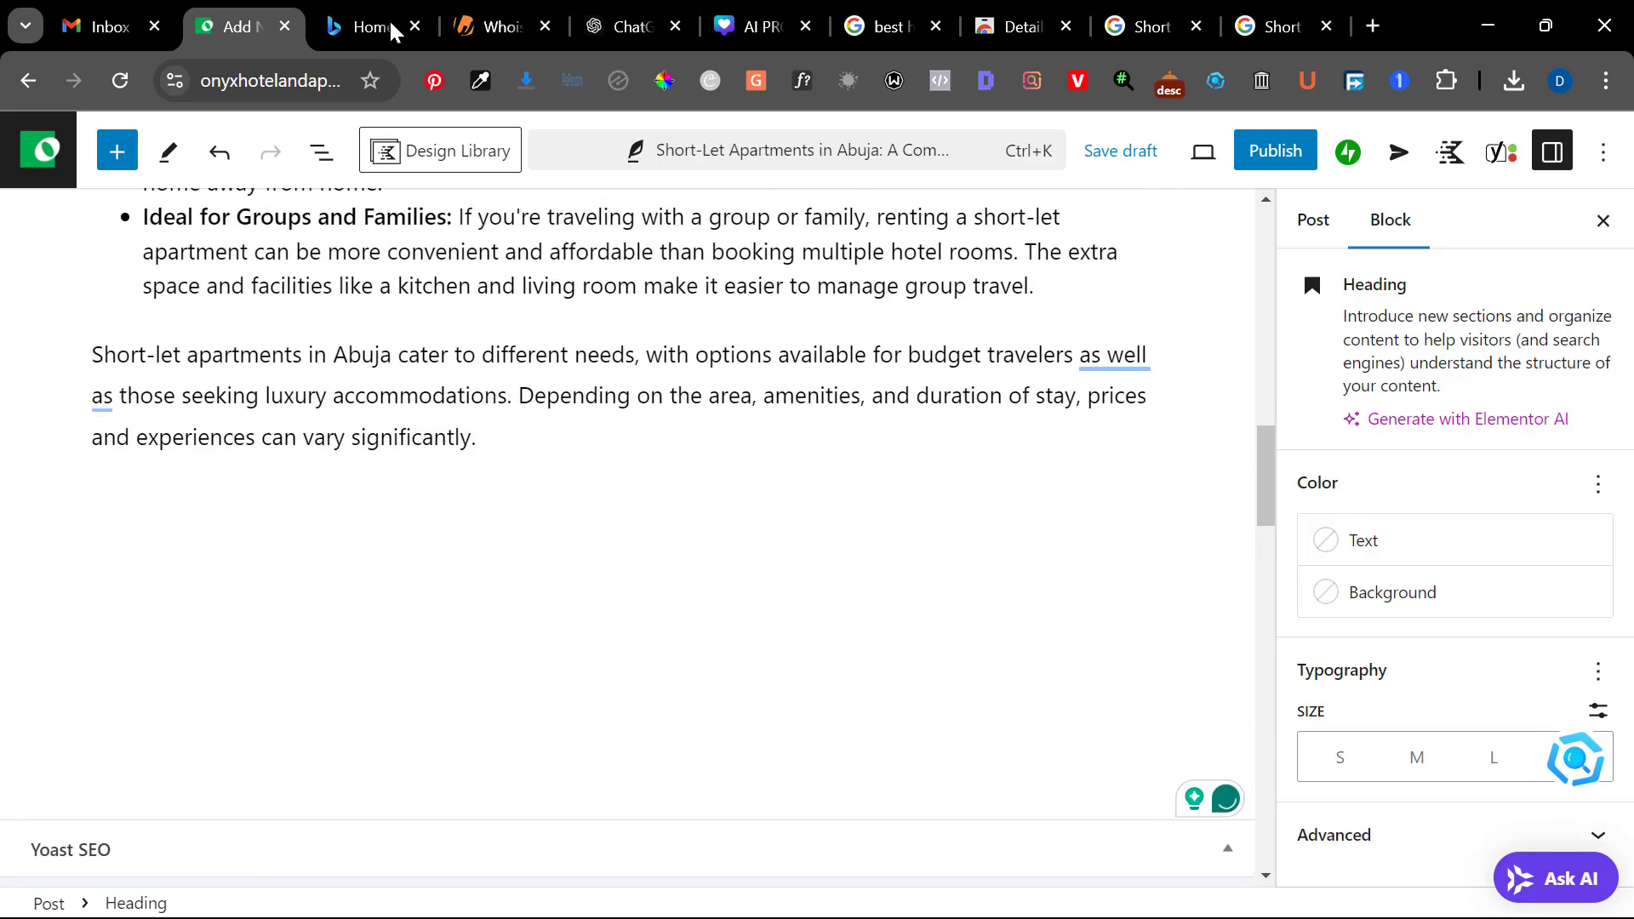
# Check the Bing verification attempt, and move the ChatGPT tab directly after the WordPress post tab
pyautogui.click(388, 27)
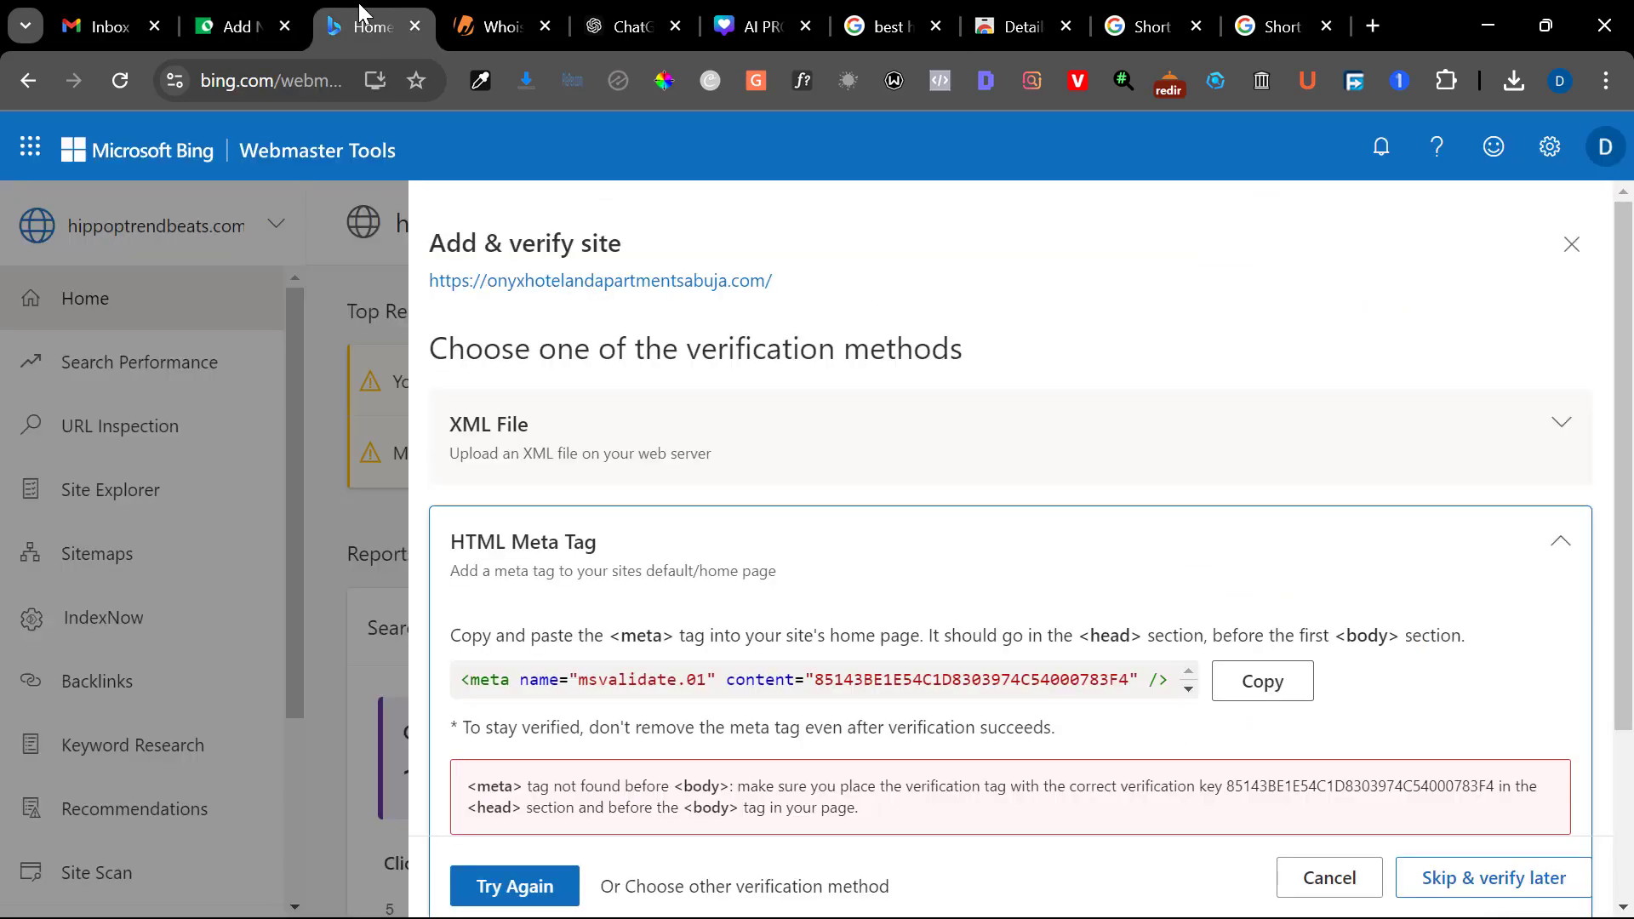
pyautogui.click(471, 12)
pyautogui.click(630, 17)
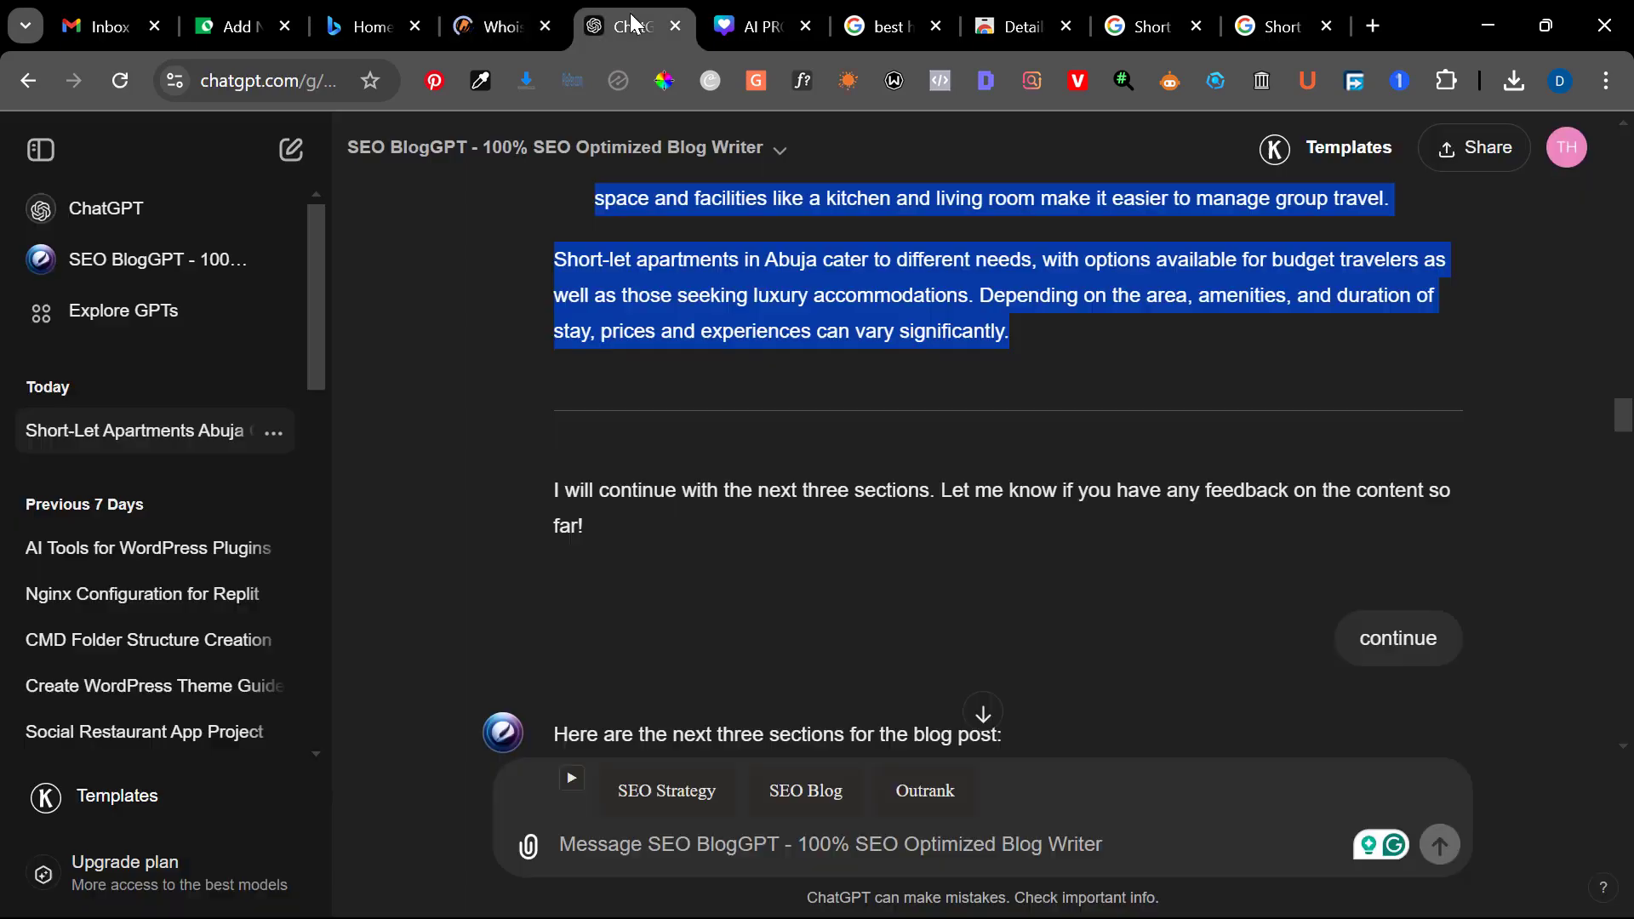
pyautogui.moveTo(630, 13); pyautogui.dragTo(358, 15)
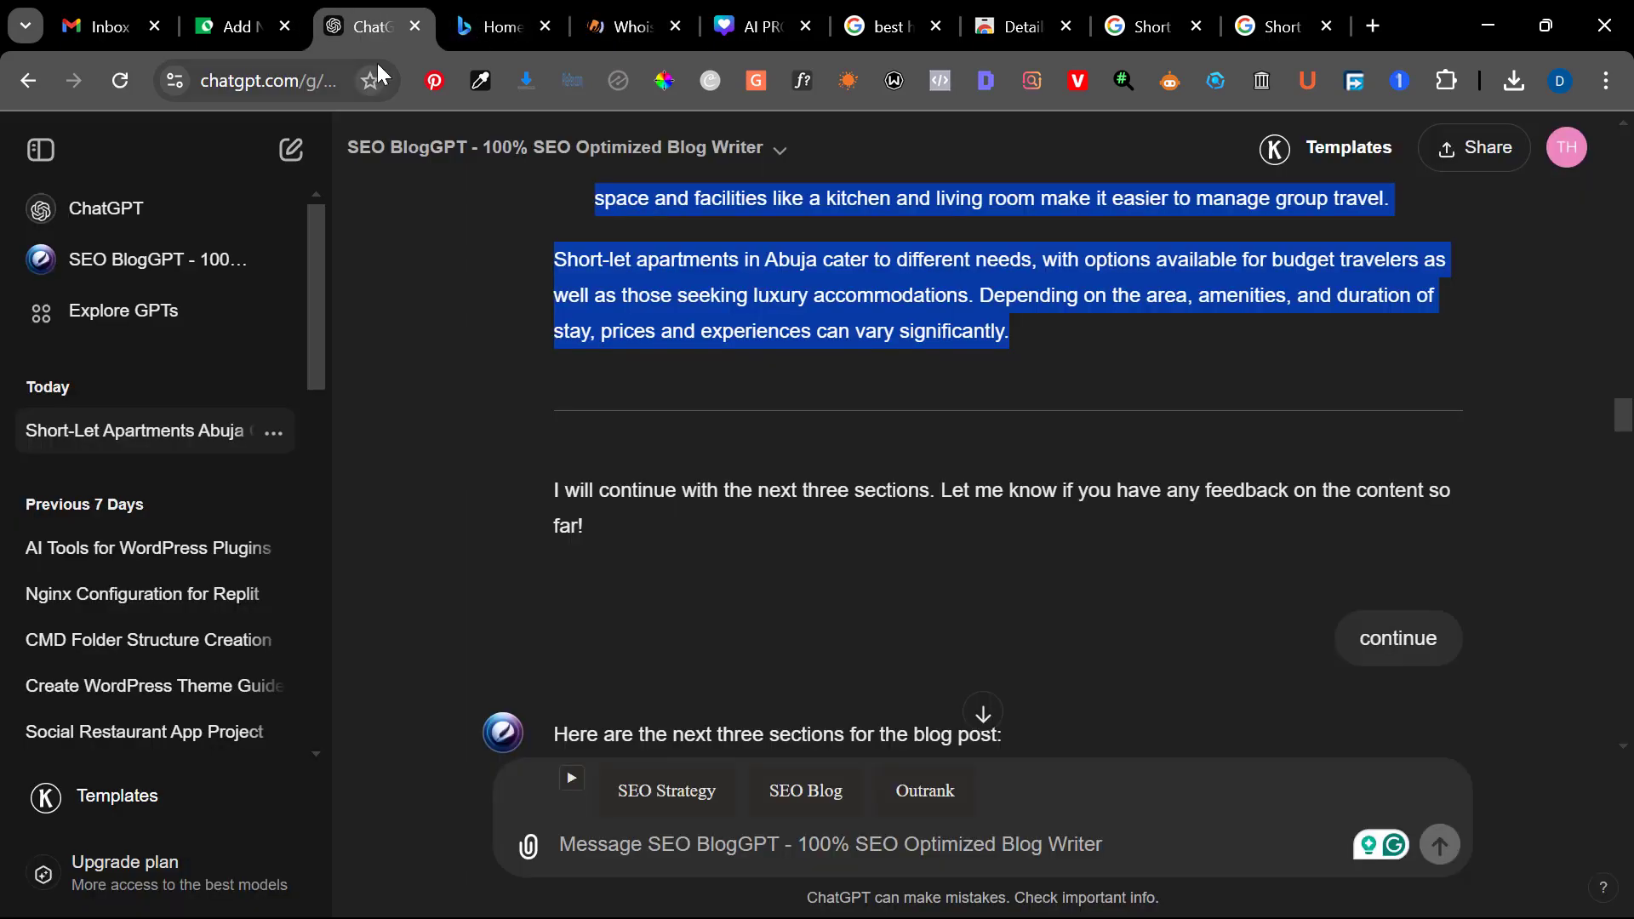
# Copy ChatGPT's next three sections, from "Where Is the Cheapest Place to Live in Abuja?" to the end of the Jabi bullet
pyautogui.click(553, 424)
pyautogui.scroll(-4, 554, 427)
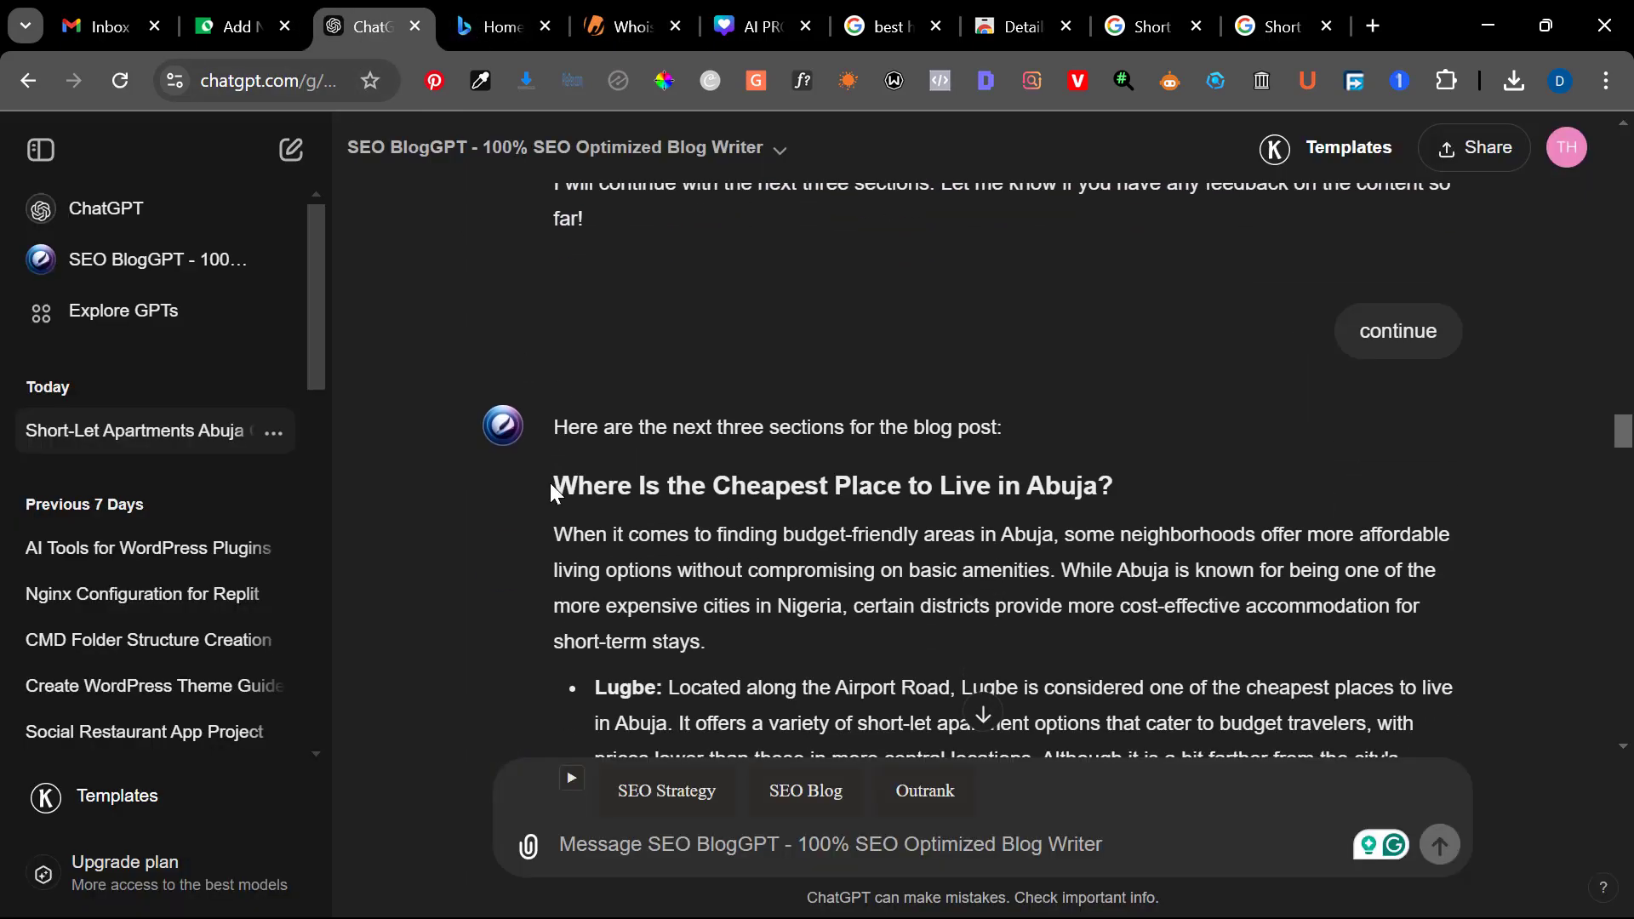
pyautogui.scroll(-2, 550, 482)
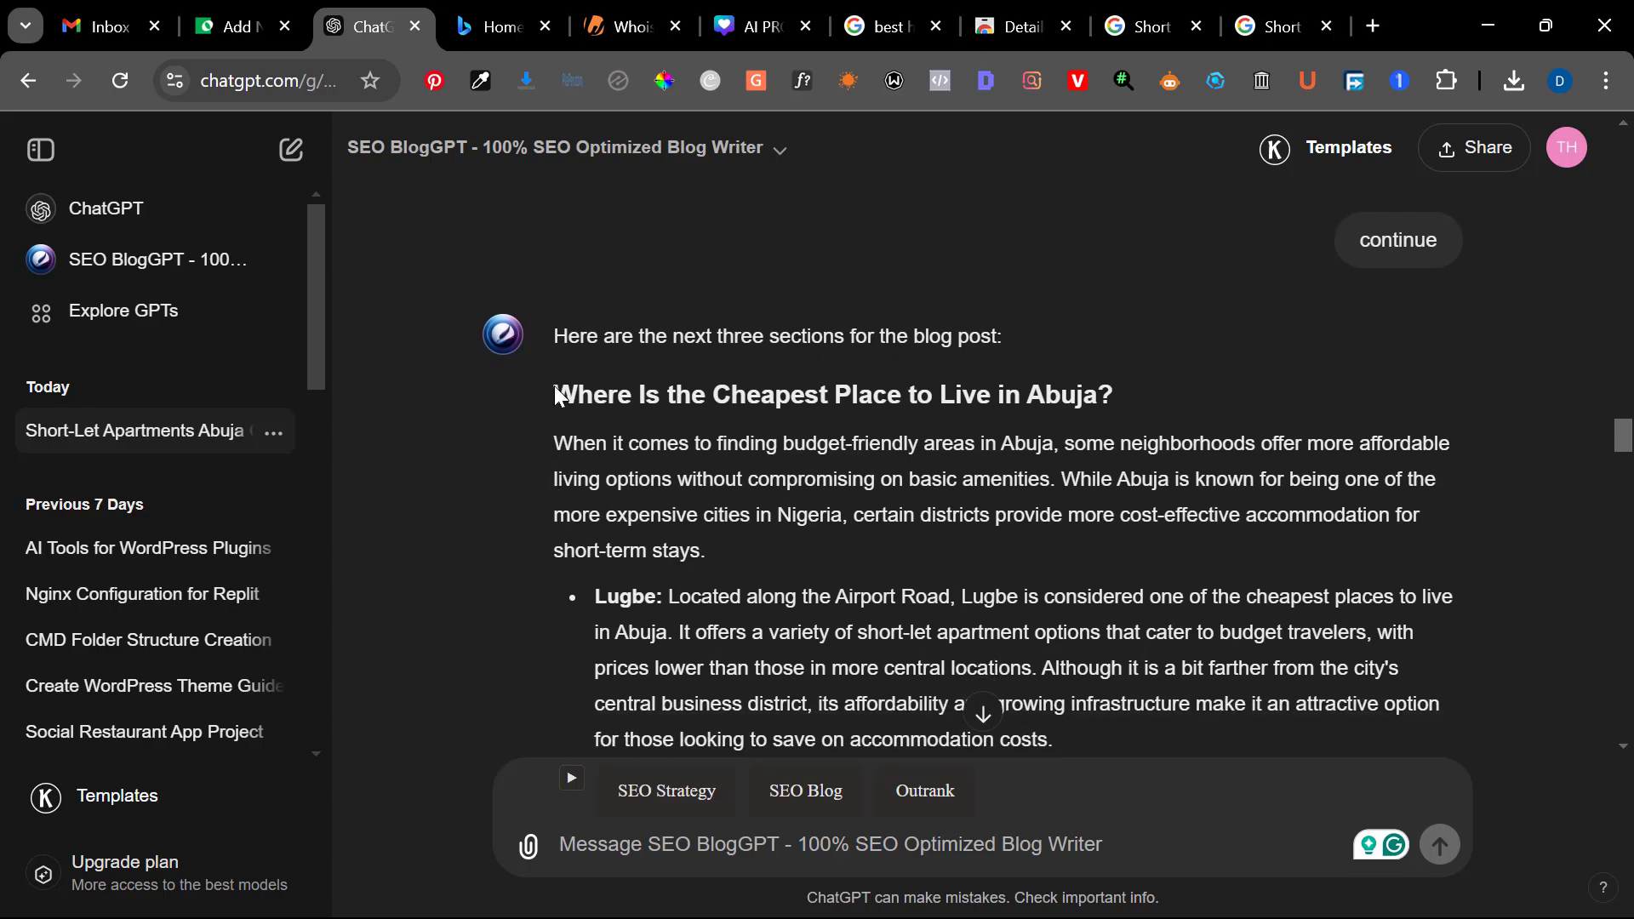
pyautogui.moveTo(554, 386); pyautogui.dragTo(906, 660)
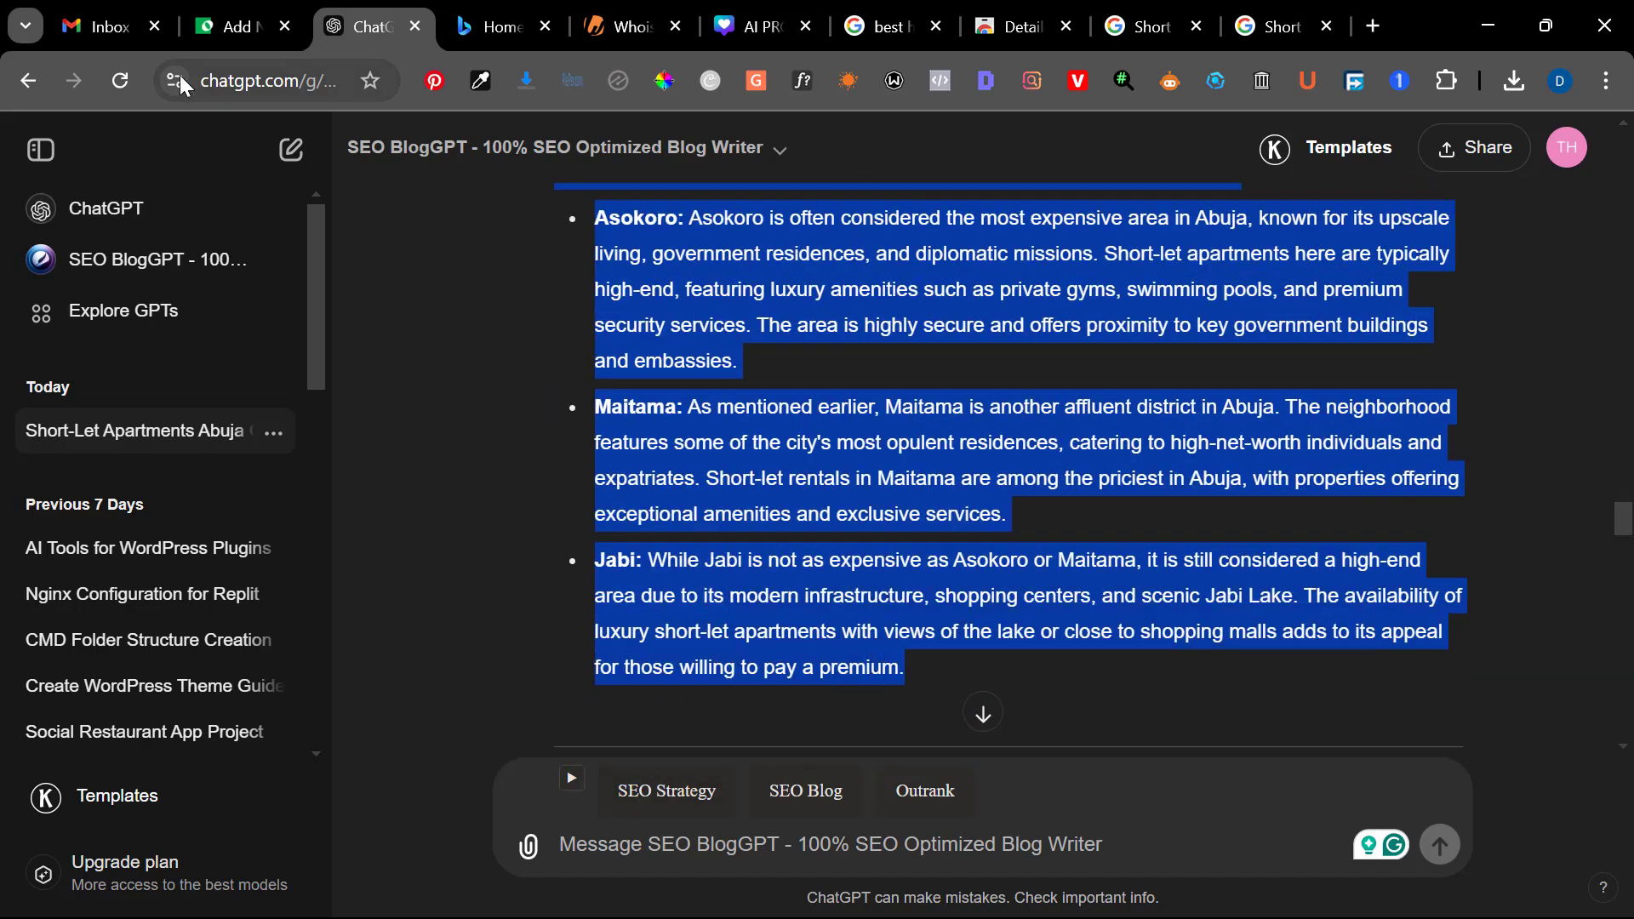
# Paste the copied sections into the WordPress post as new content after its last paragraph
pyautogui.click(228, 27)
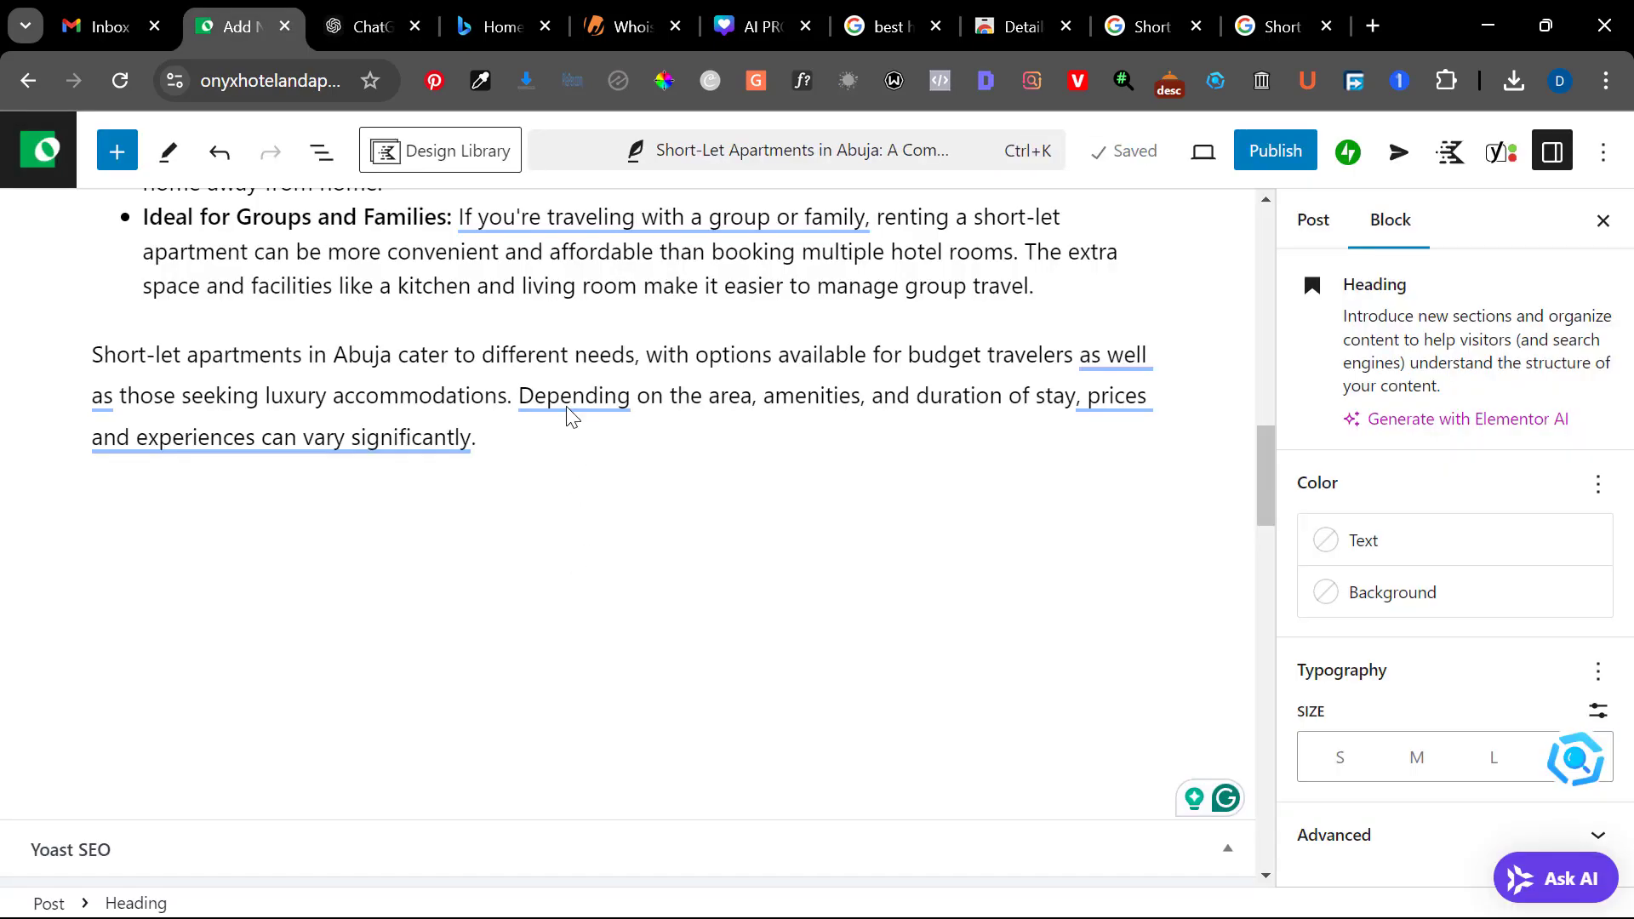
pyautogui.click(550, 451)
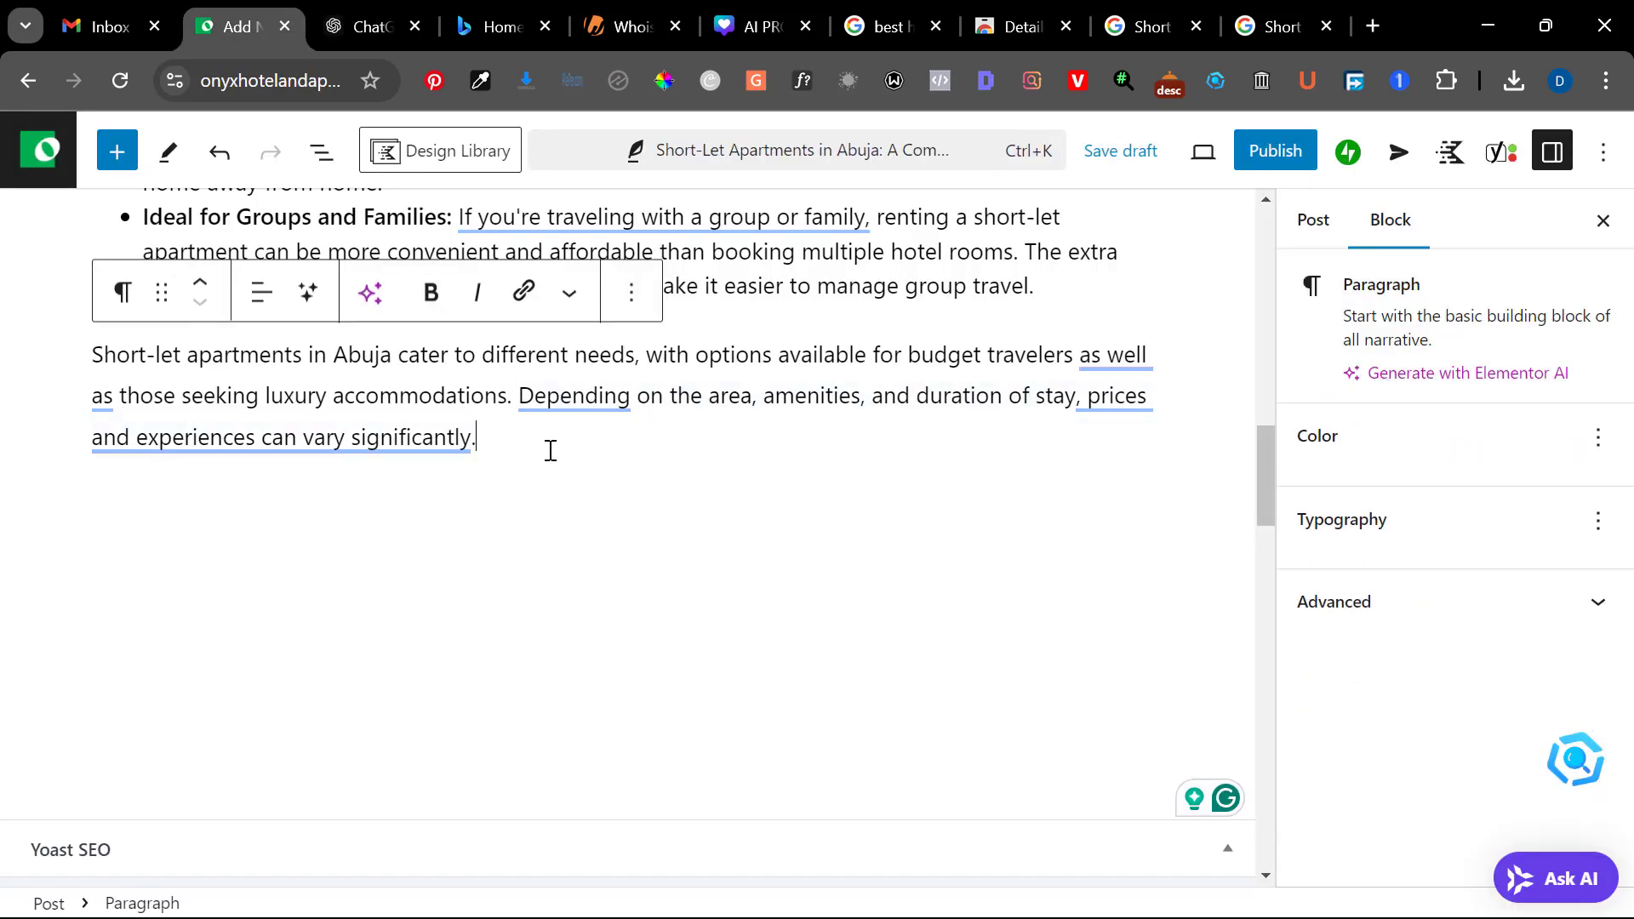
pyautogui.press('Return')
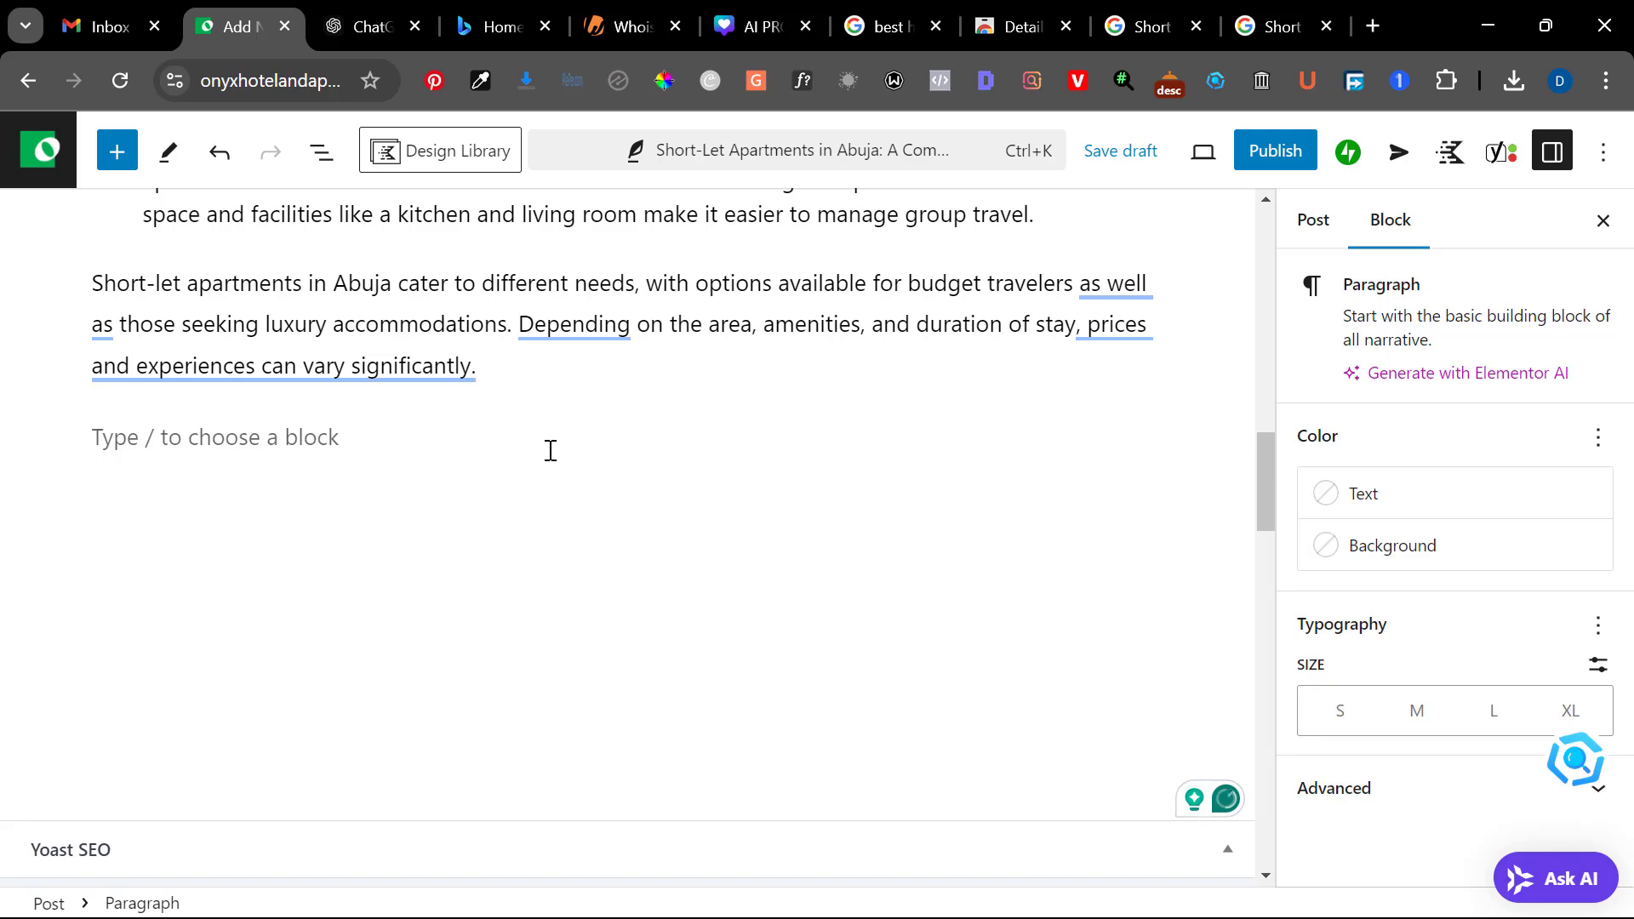
pyautogui.hotkey('ctrl', 'v')
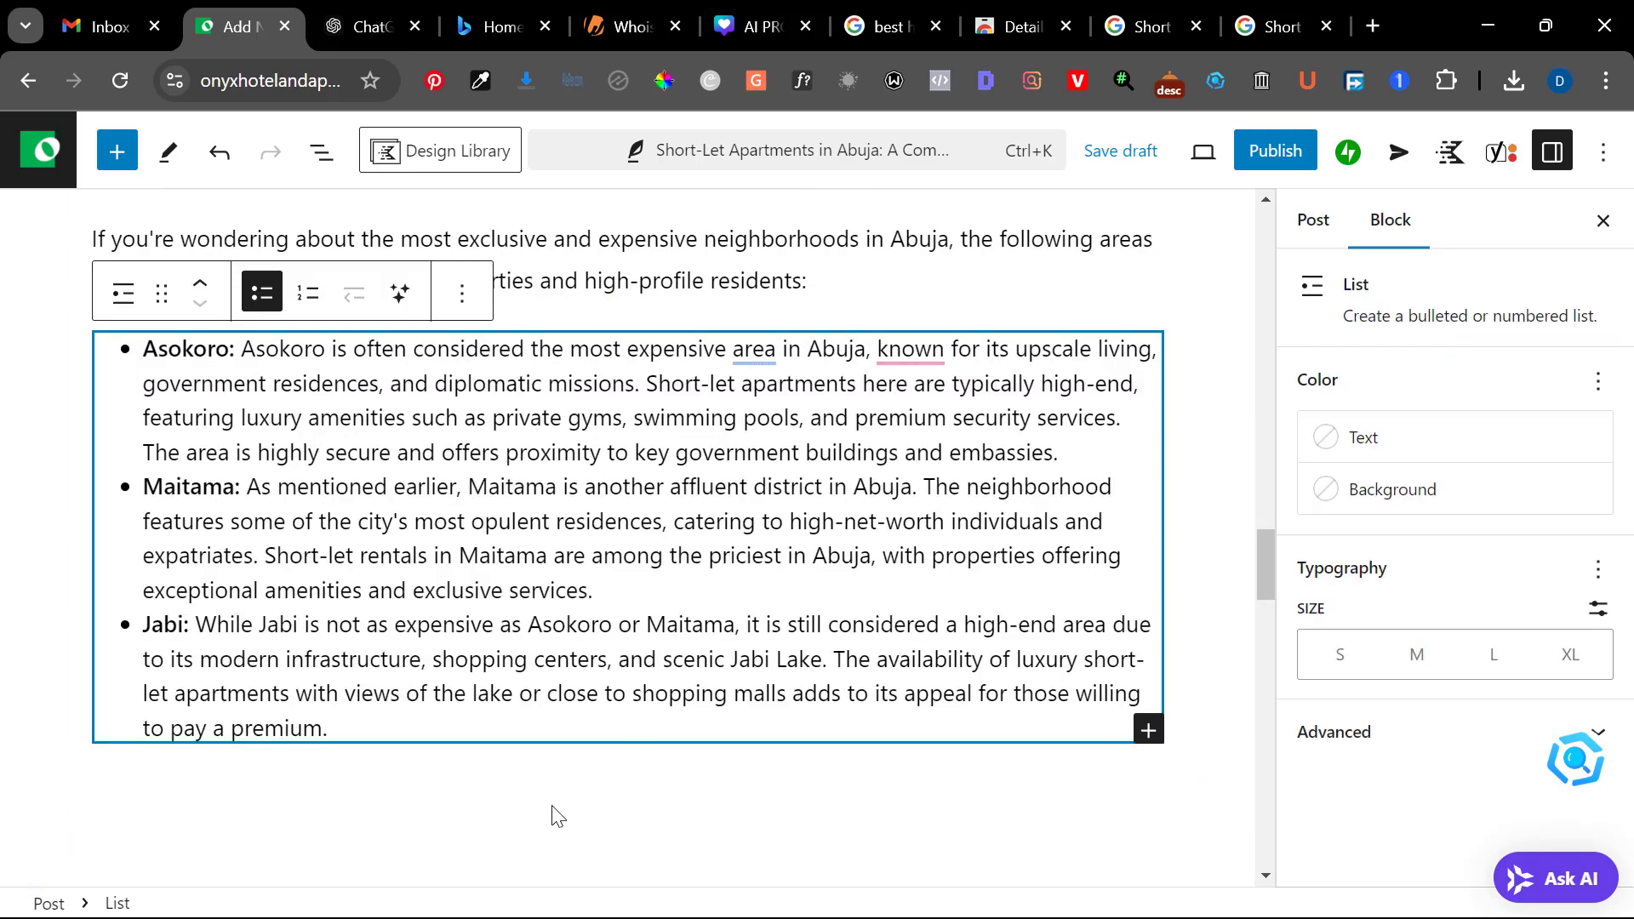
pyautogui.click(775, 783)
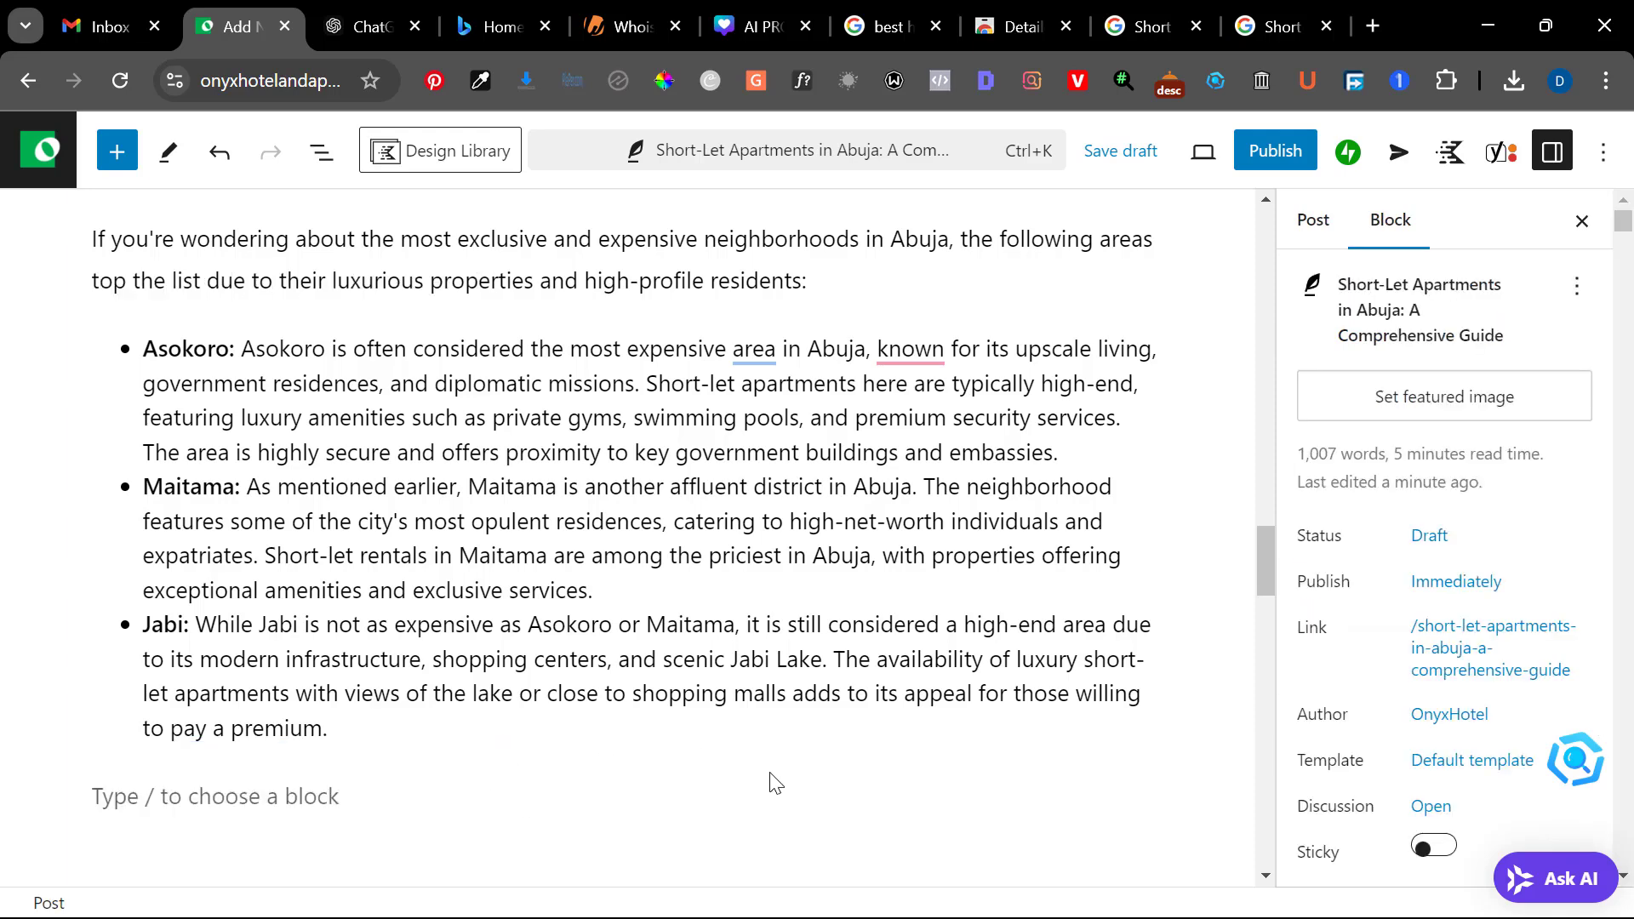
# Copy ChatGPT's three sections from "What Is the Monthly Cost of Living in Abuja?" through the amenities section and paste them at the WordPress post's end
pyautogui.click(366, 27)
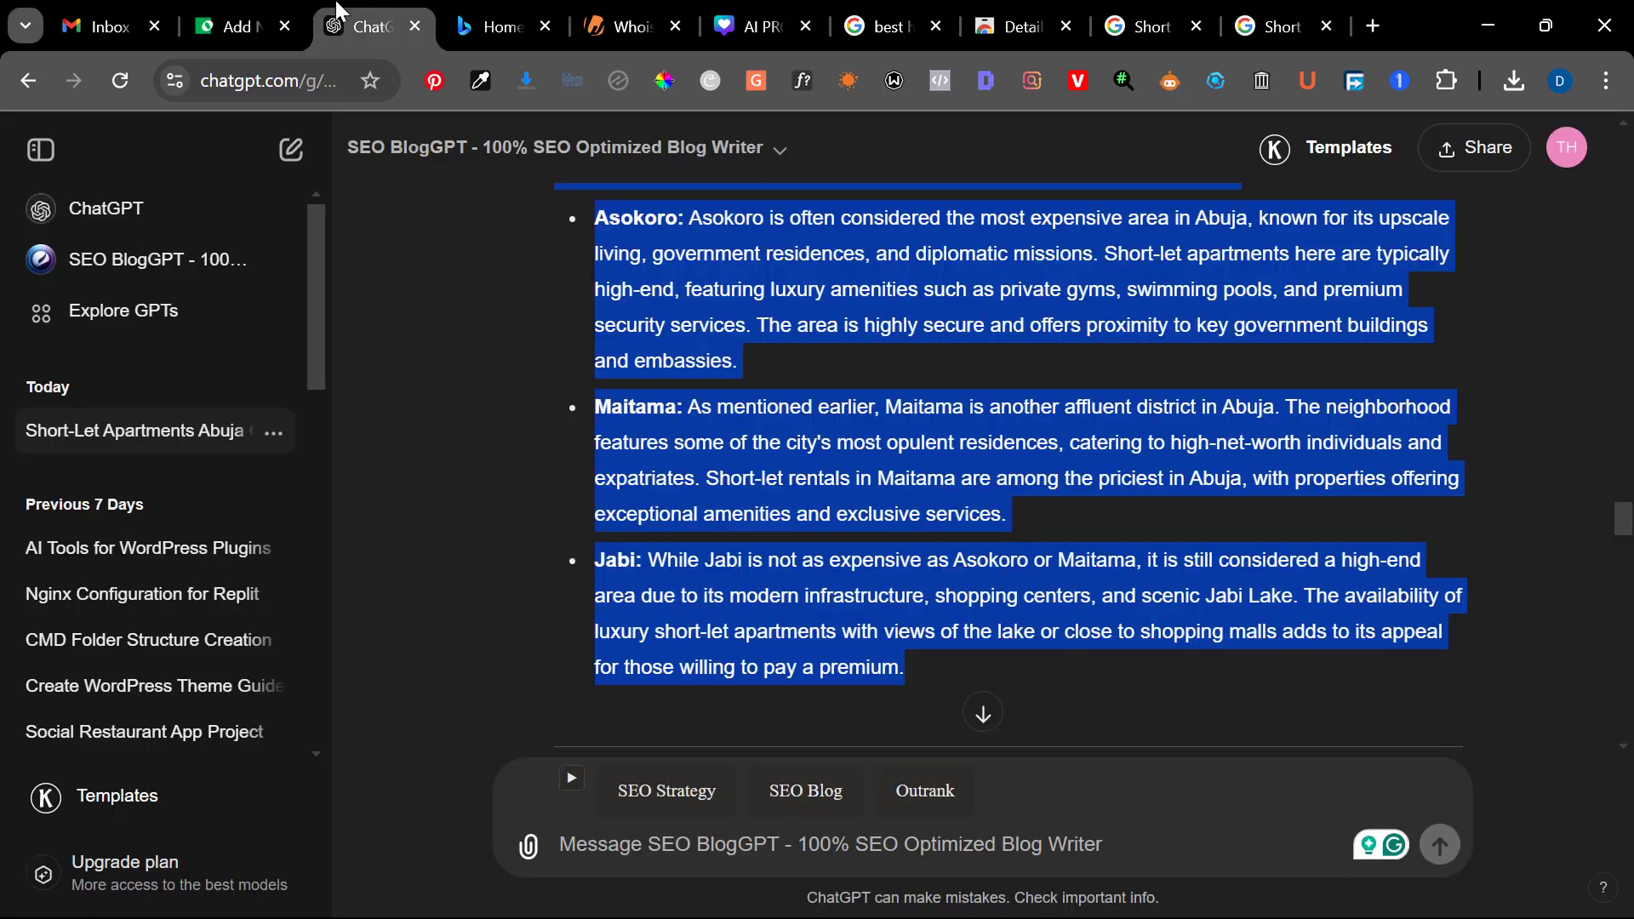
pyautogui.scroll(-5, 399, 504)
pyautogui.scroll(-4, 398, 504)
pyautogui.scroll(1, 539, 421)
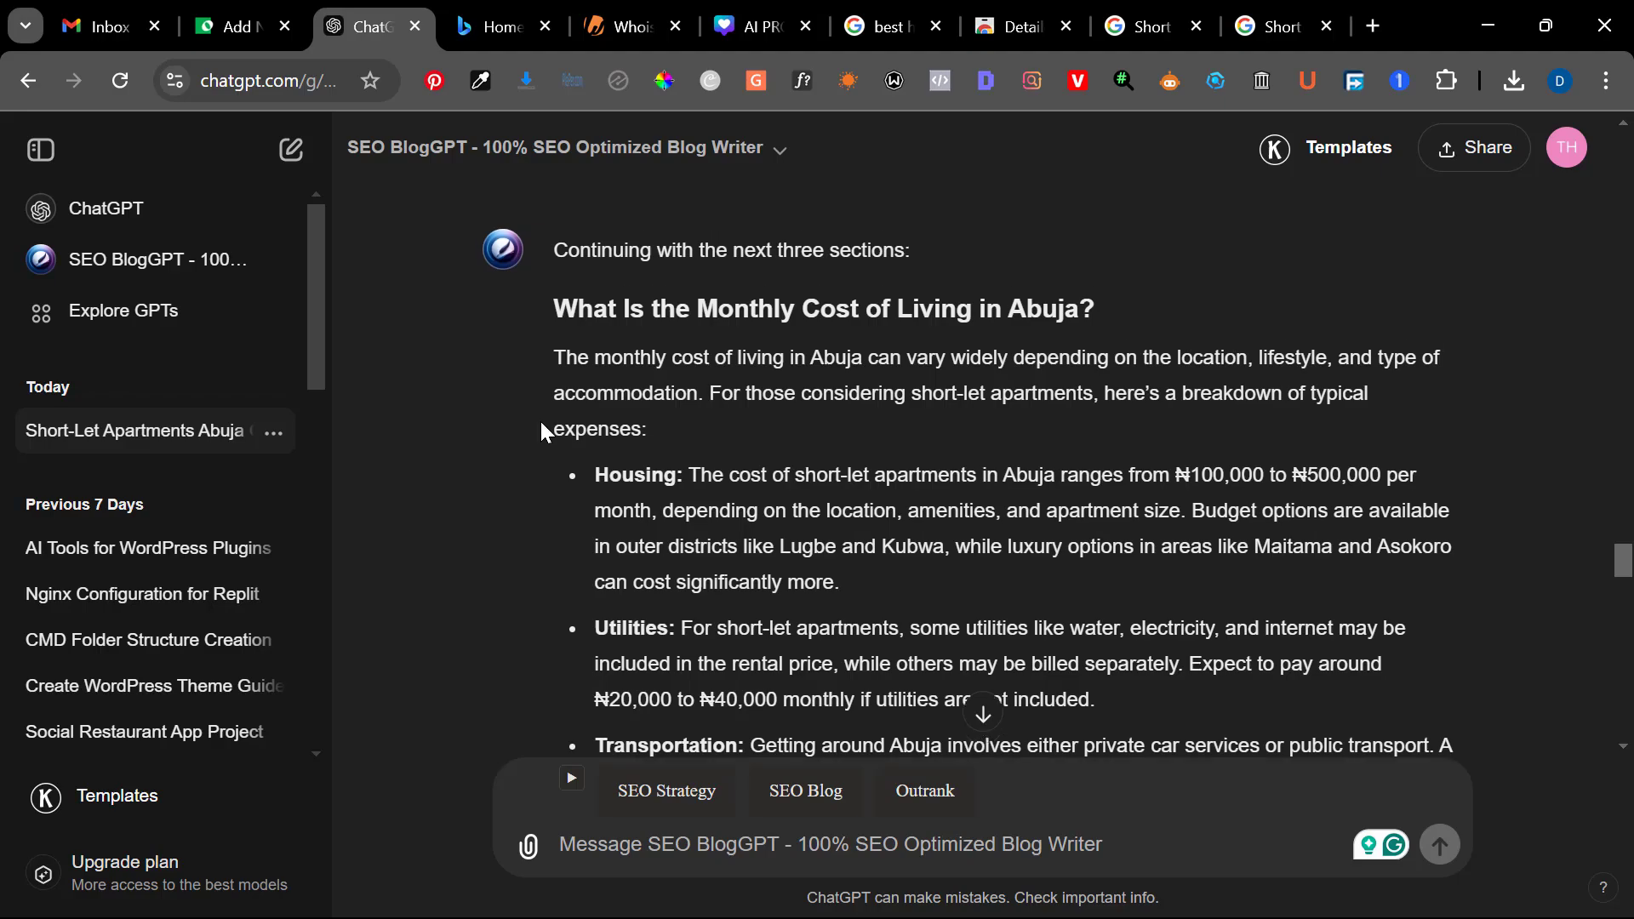
pyautogui.moveTo(547, 397); pyautogui.dragTo(725, 457)
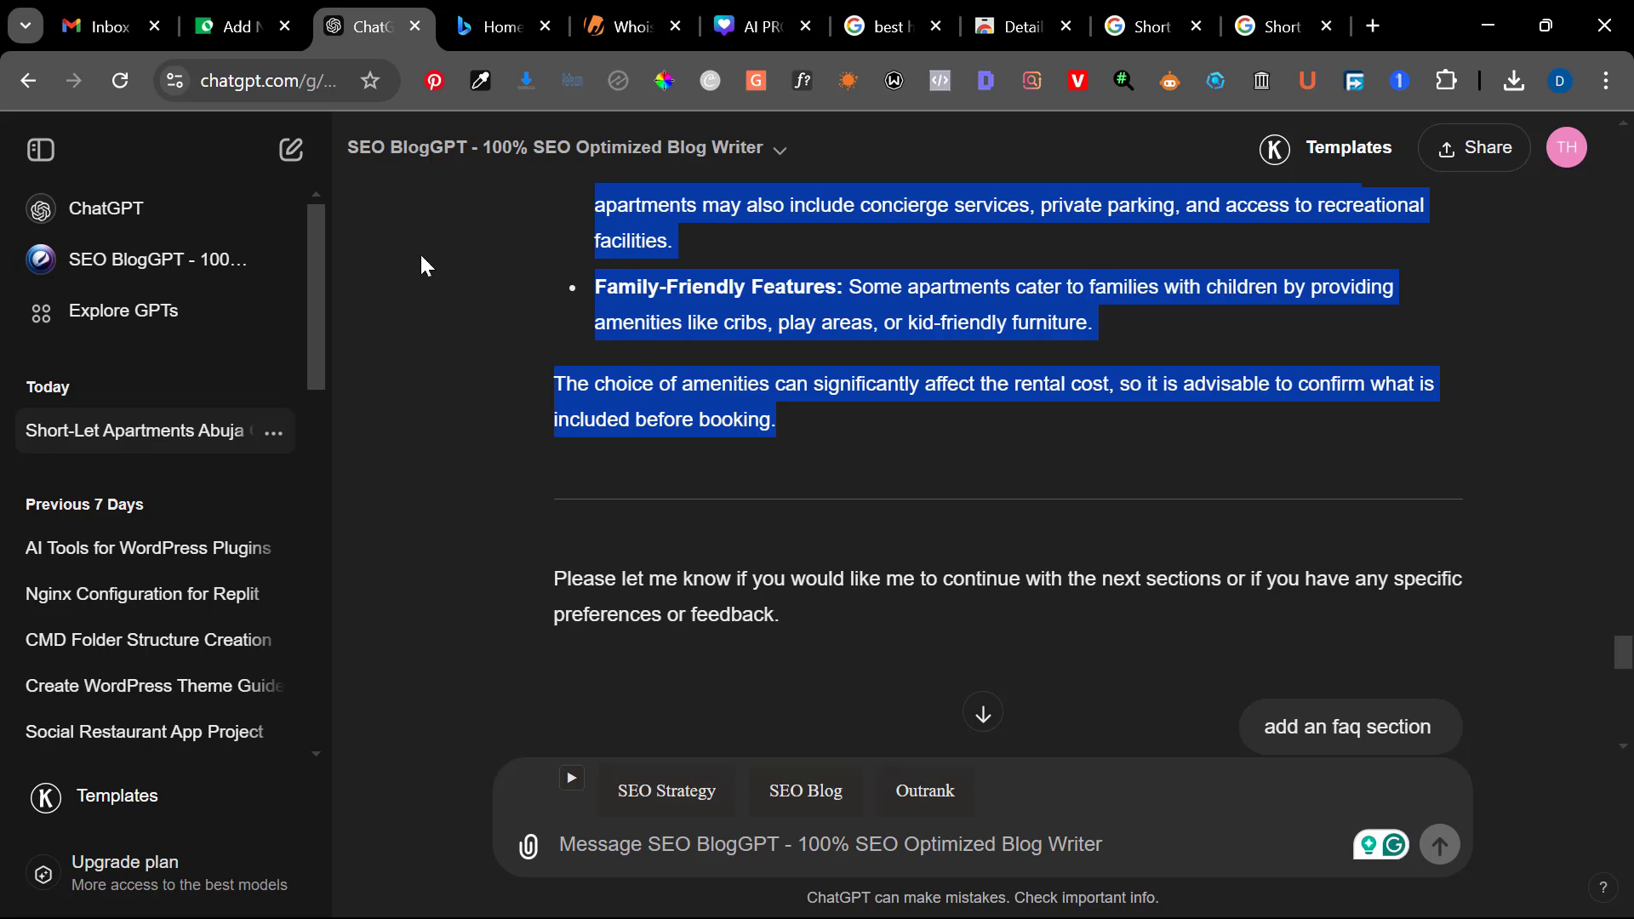
pyautogui.click(247, 11)
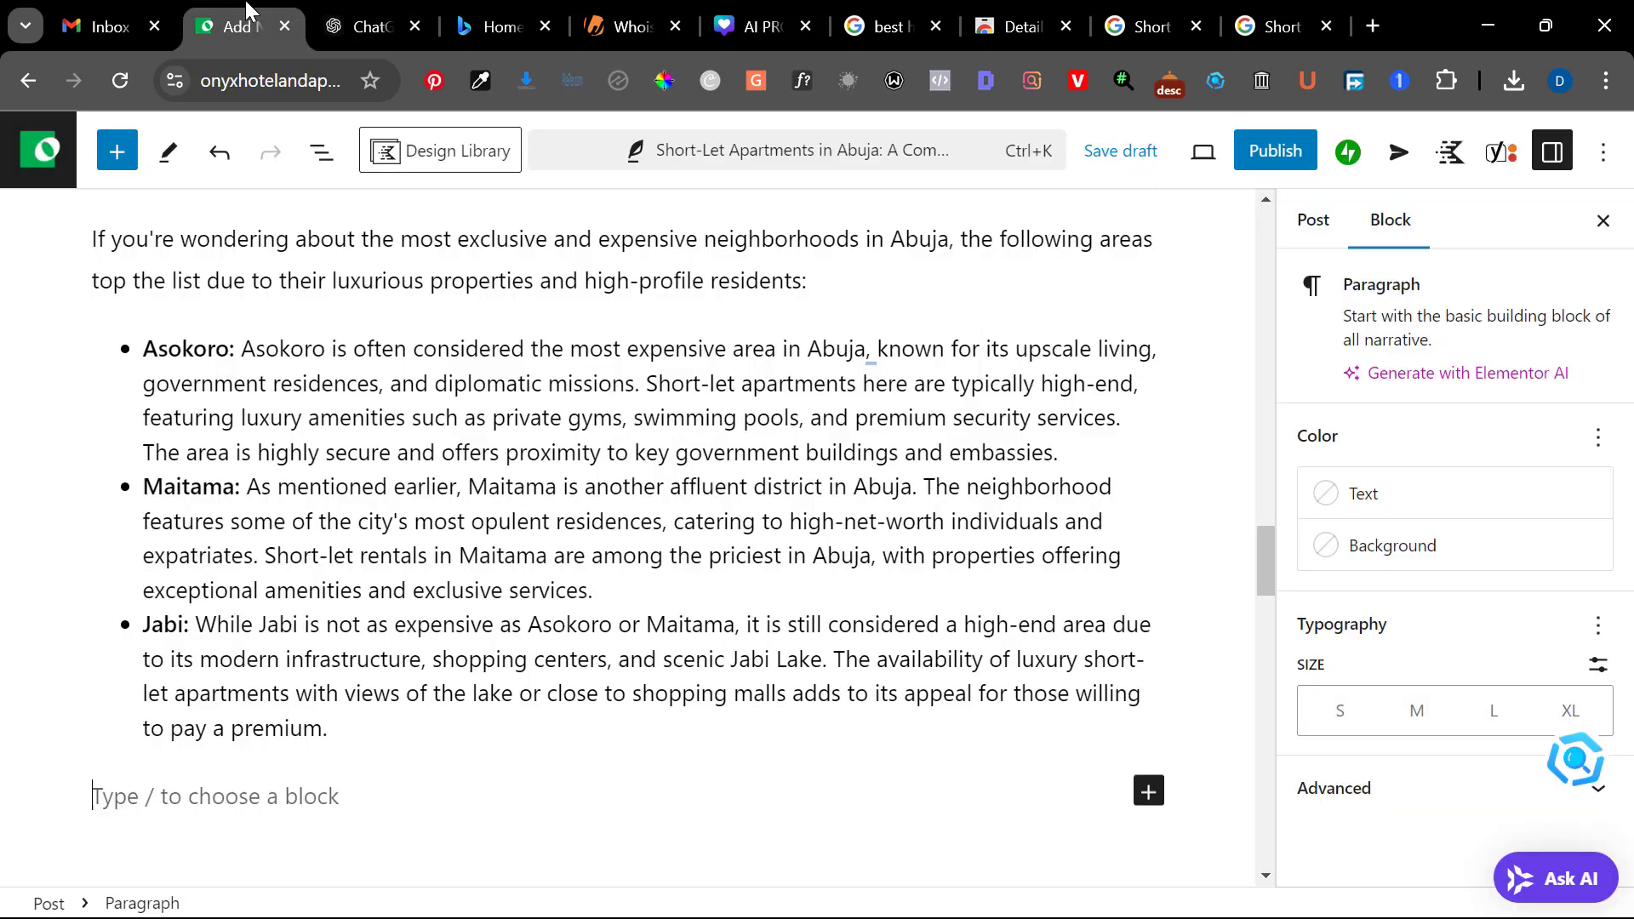
pyautogui.click(318, 768)
pyautogui.hotkey('ctrl', 'v')
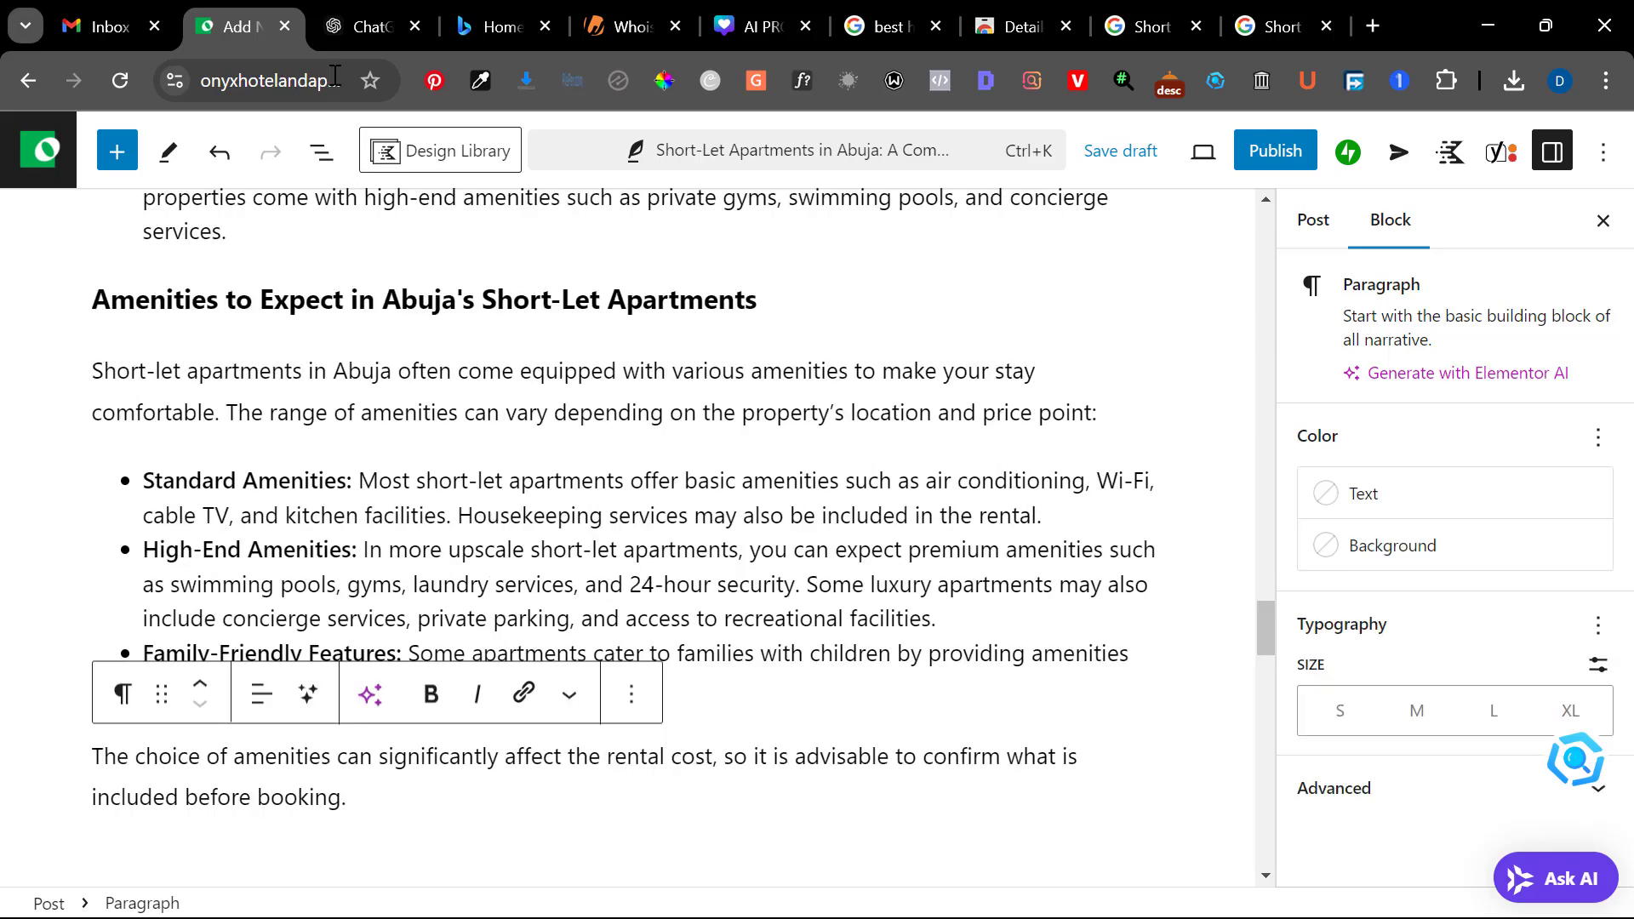
# Copy ChatGPT's "Frequently Asked Questions (FAQs)" heading and paste it as a new paragraph after the post's amenities section
pyautogui.click(345, 7)
pyautogui.scroll(-4, 534, 605)
pyautogui.scroll(-1, 535, 604)
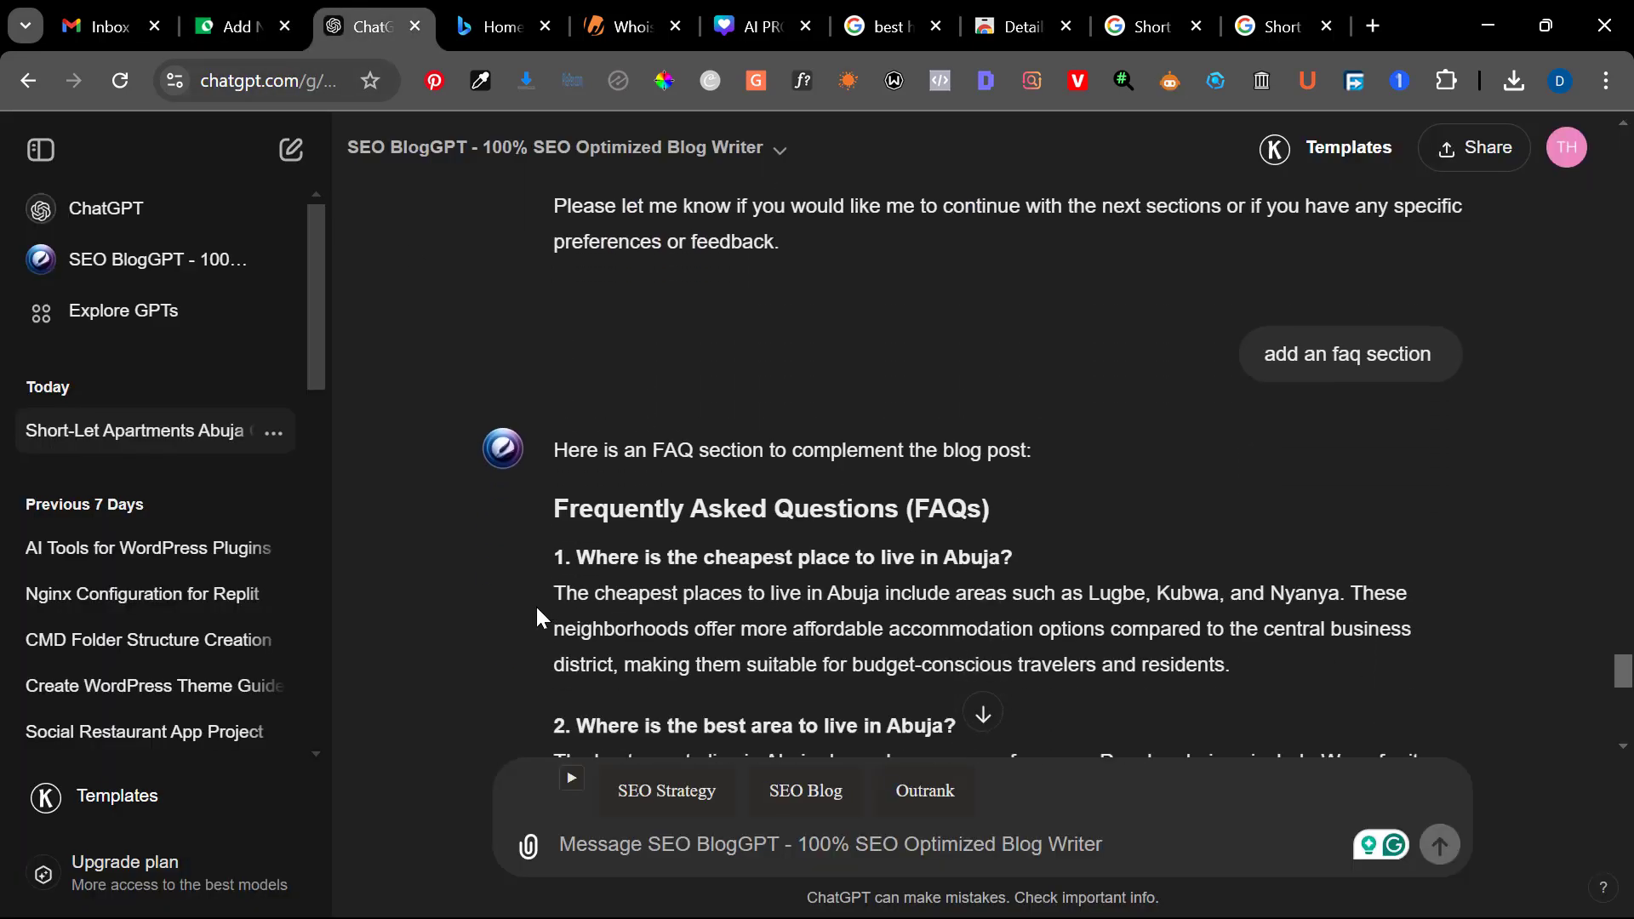
pyautogui.scroll(-1, 627, 543)
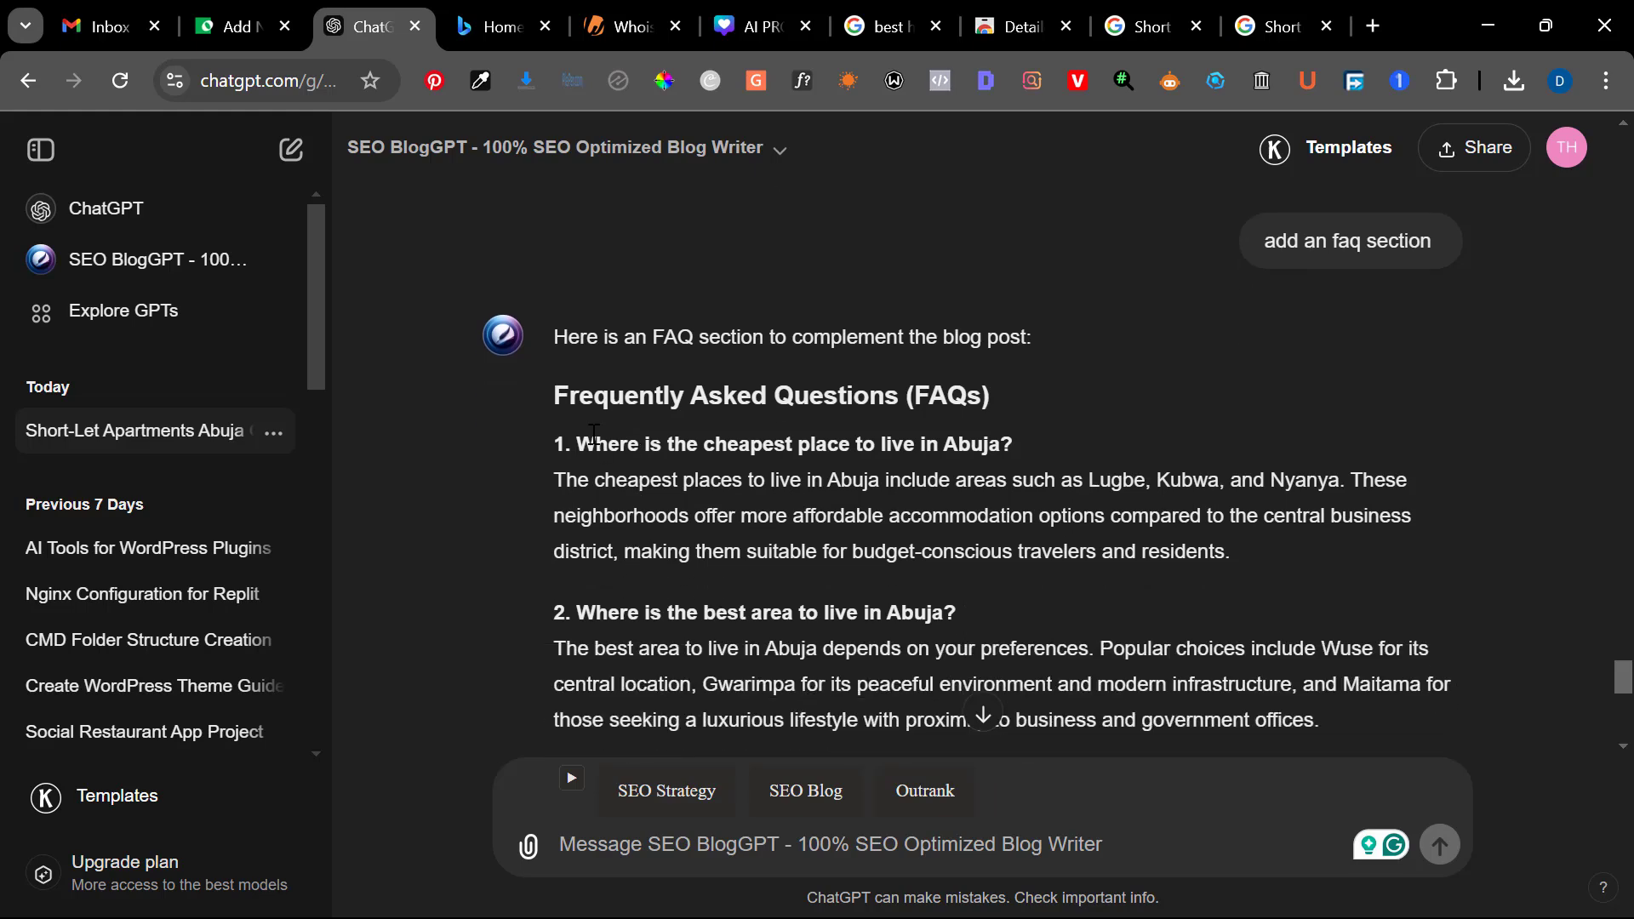
pyautogui.scroll(3, 596, 442)
pyautogui.scroll(4, 594, 434)
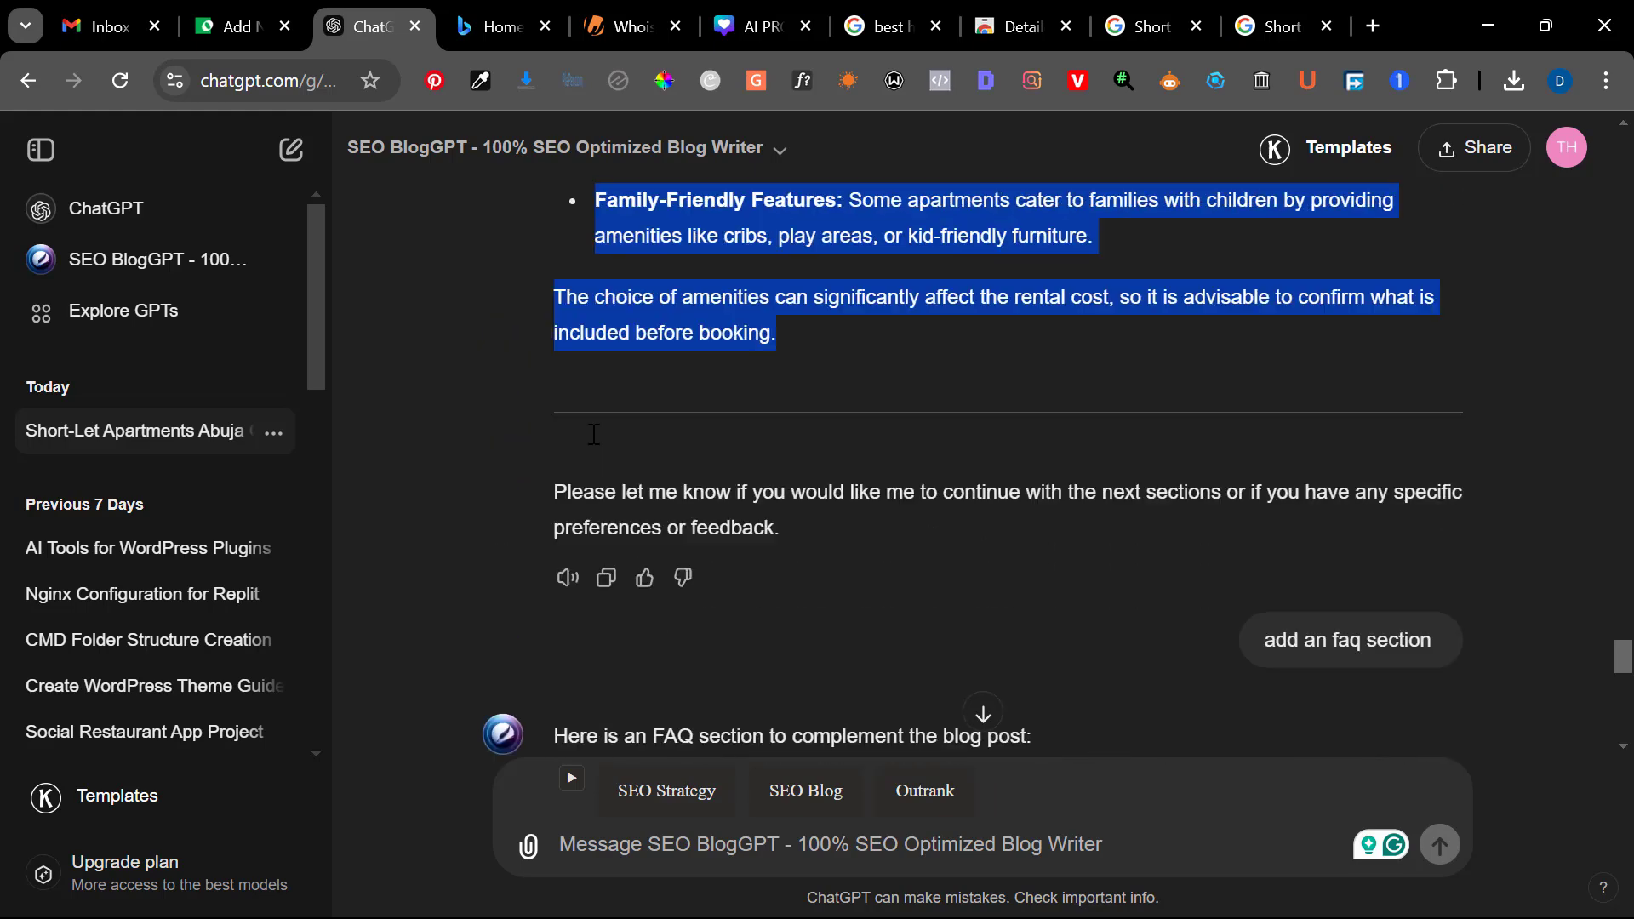
pyautogui.scroll(-6, 594, 434)
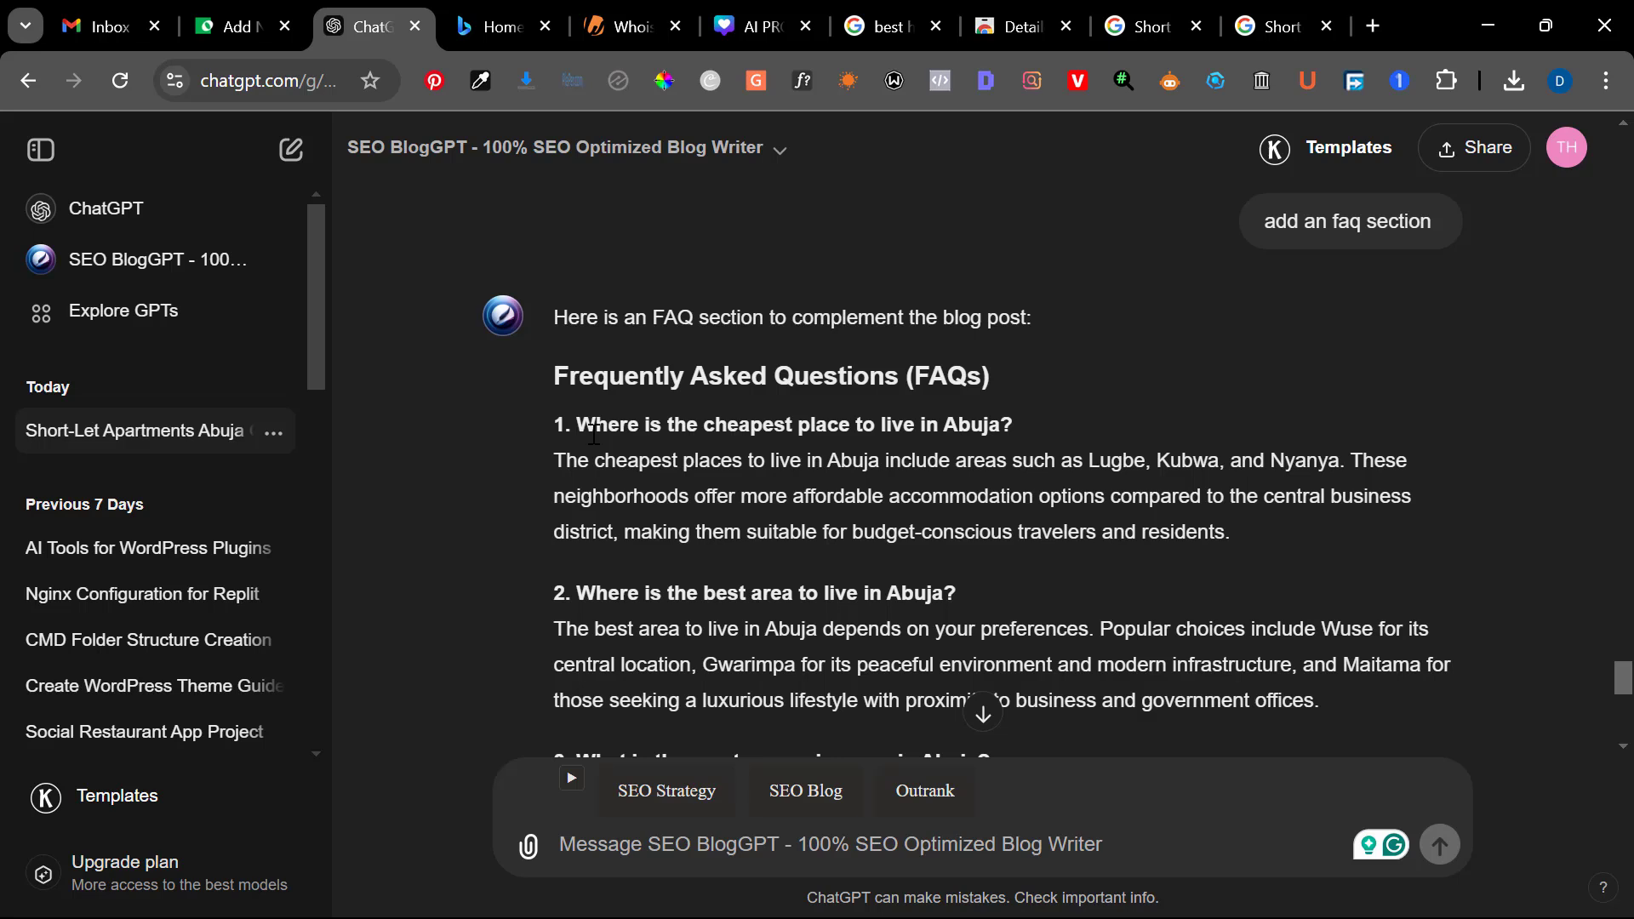
pyautogui.scroll(1, 593, 434)
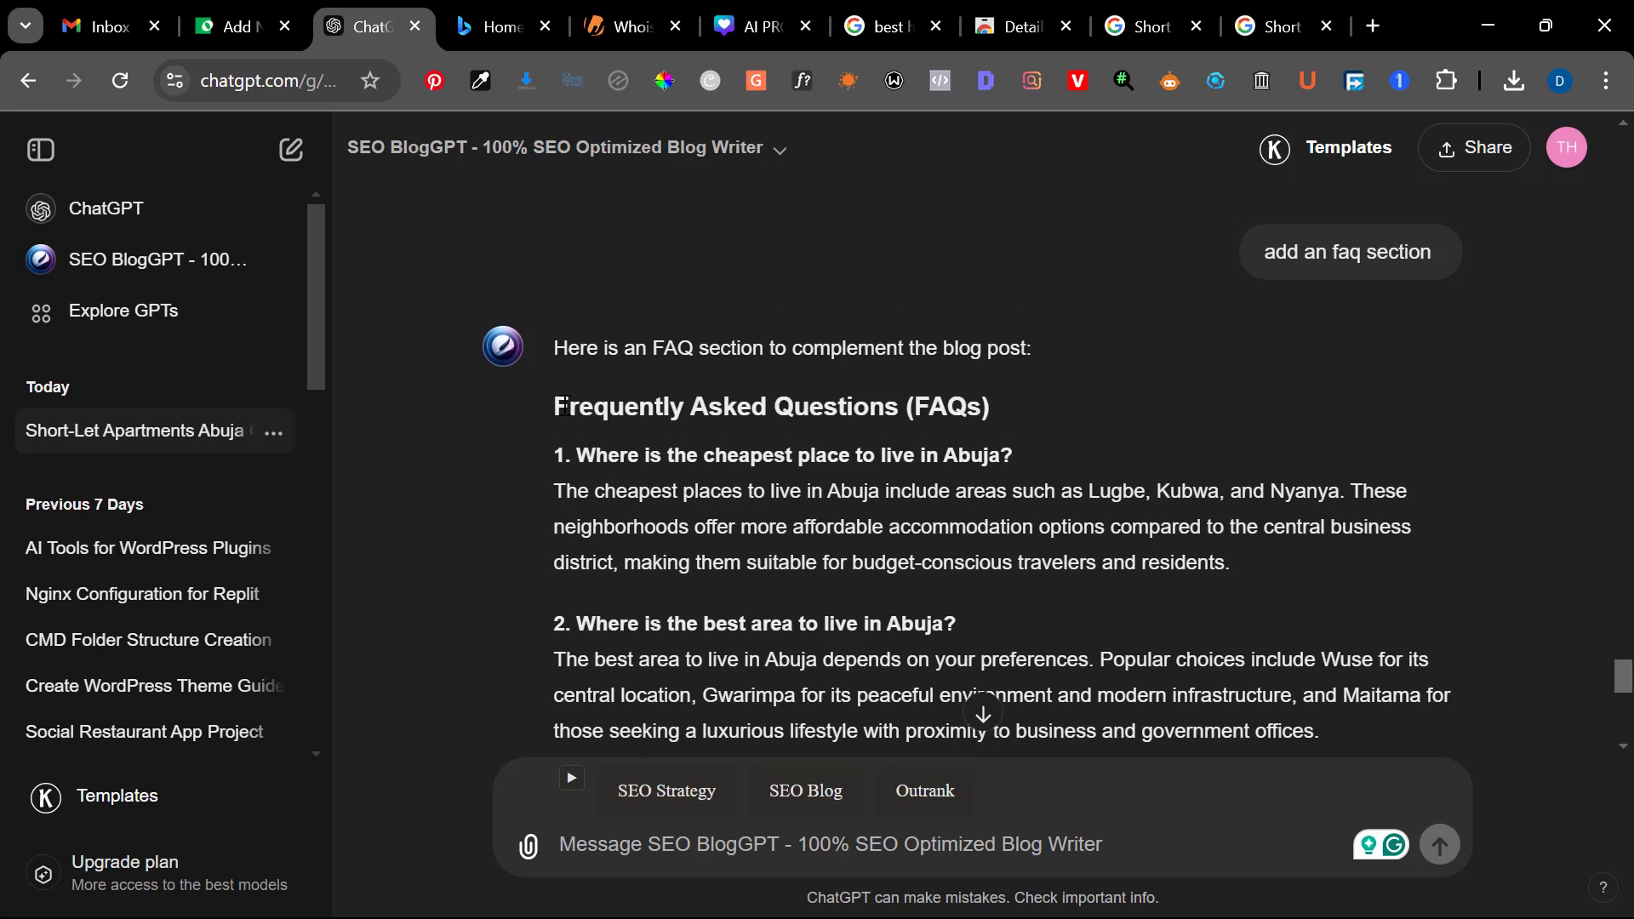
pyautogui.moveTo(557, 406); pyautogui.dragTo(1009, 403)
pyautogui.hotkey('ctrl', 'c')
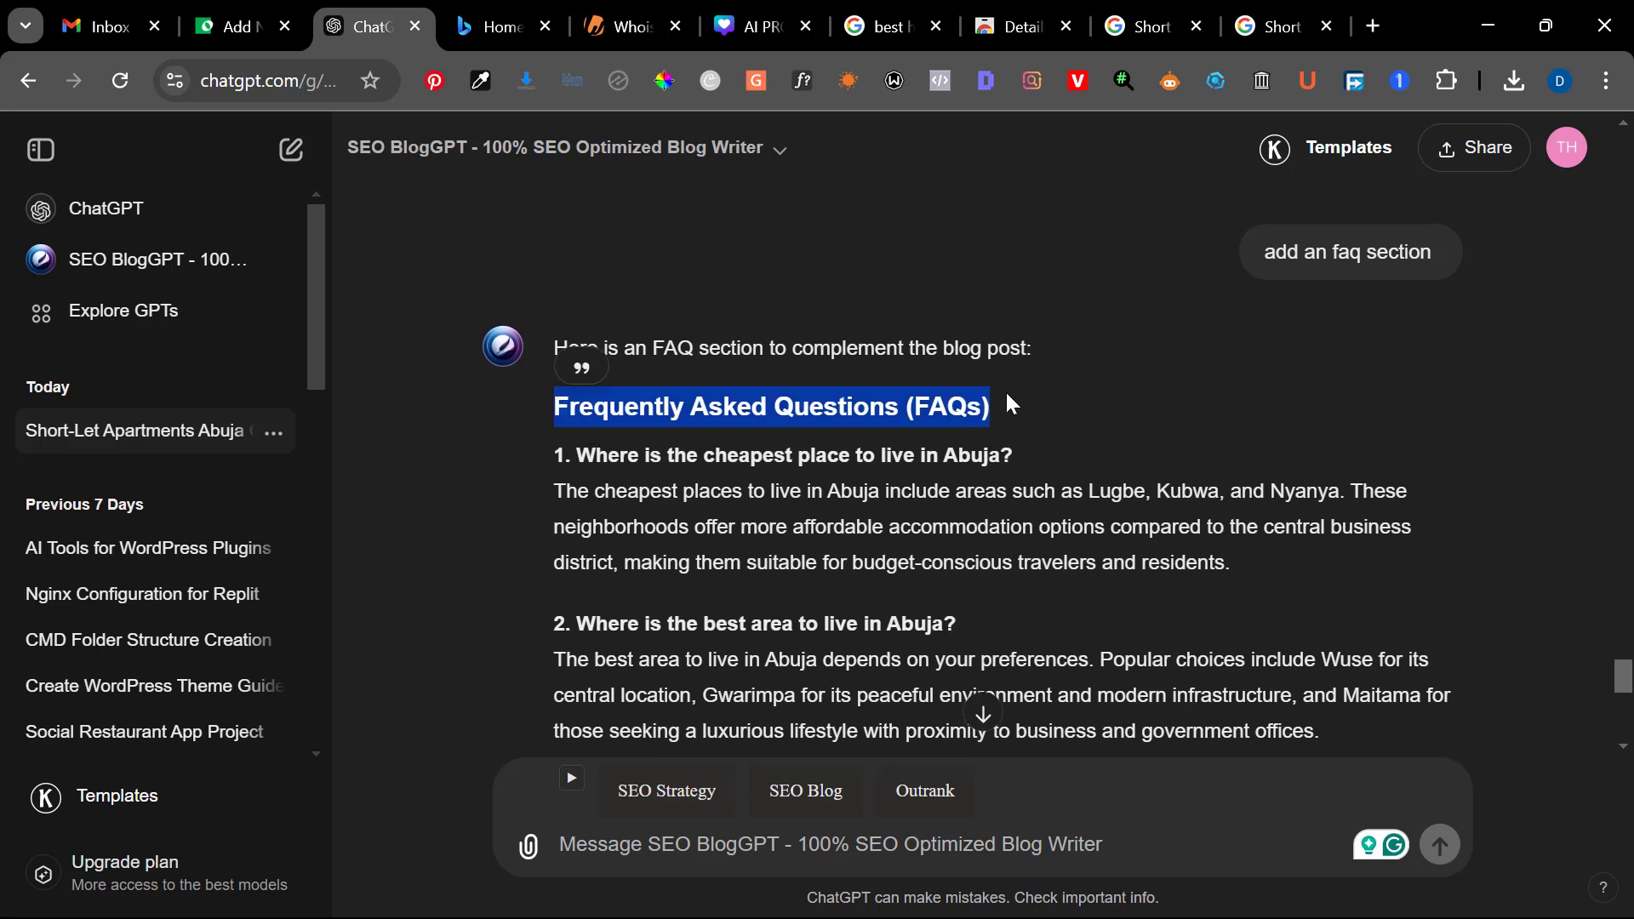
pyautogui.click(213, 26)
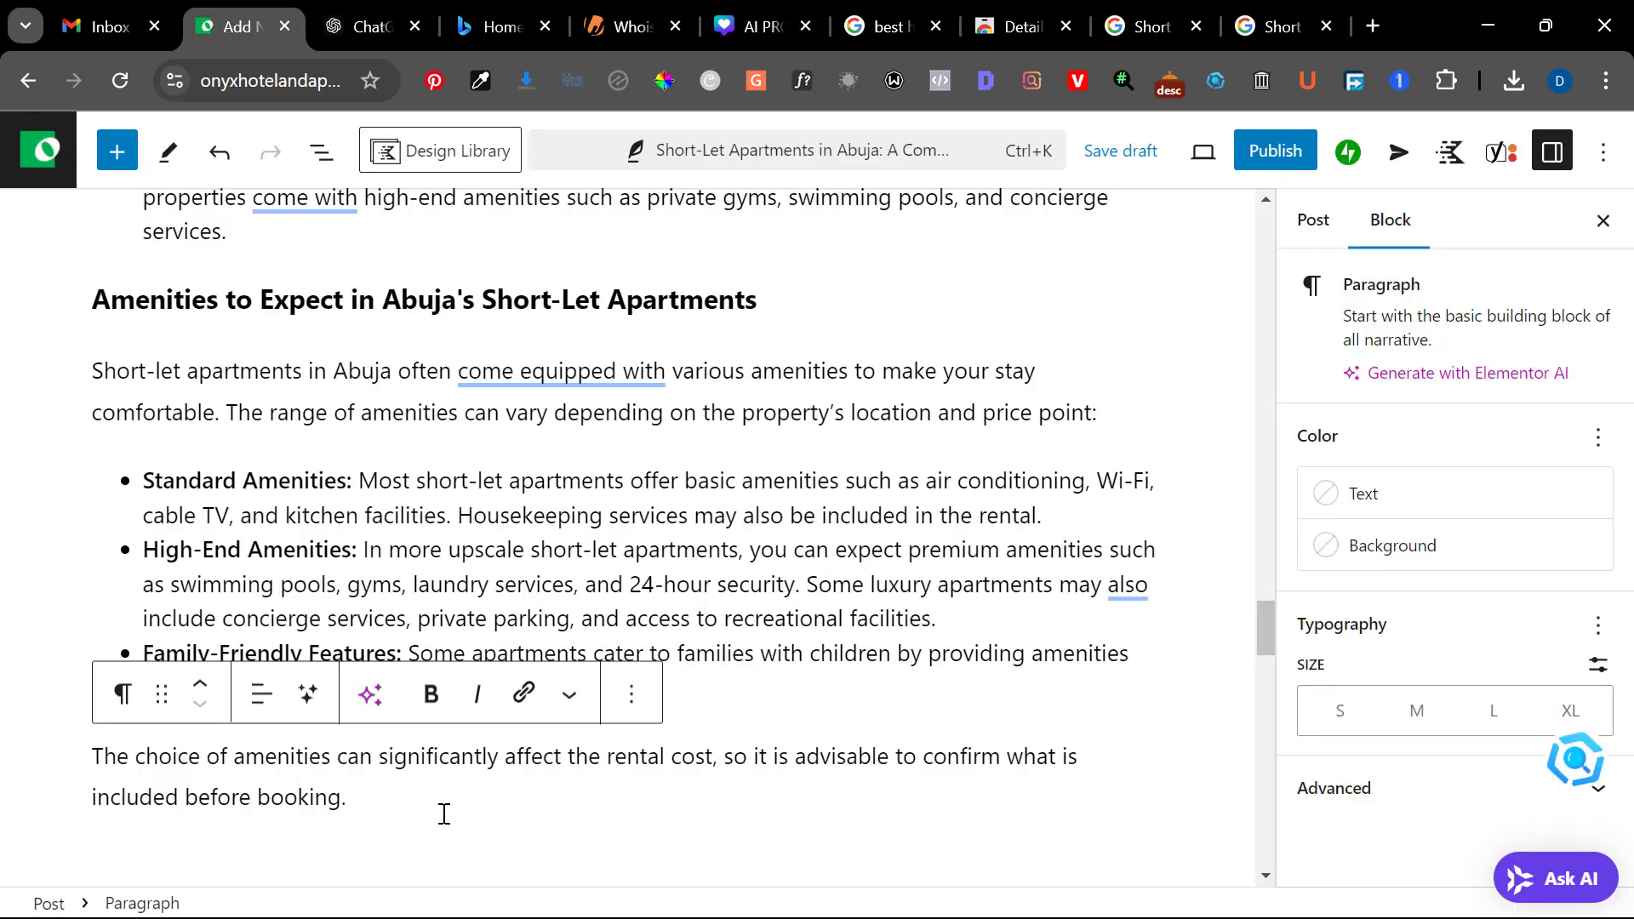
pyautogui.click(443, 814)
pyautogui.hotkey('ctrl', 'v')
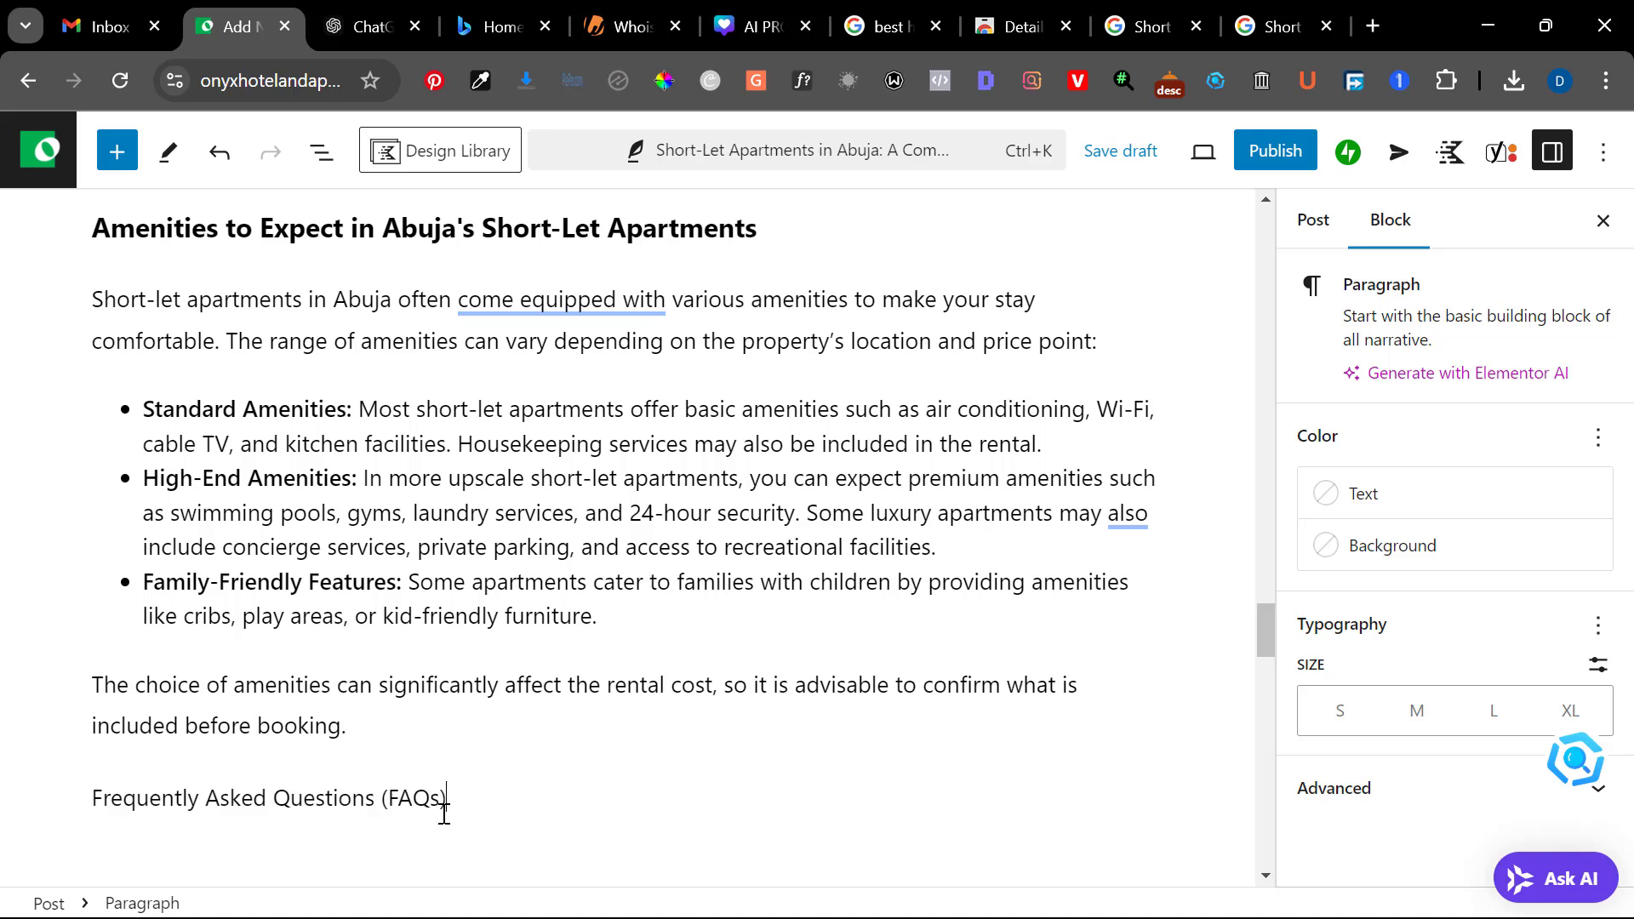
# Insert an Accordion block directly below the "Frequently Asked Questions (FAQs)" line
pyautogui.press('Return')
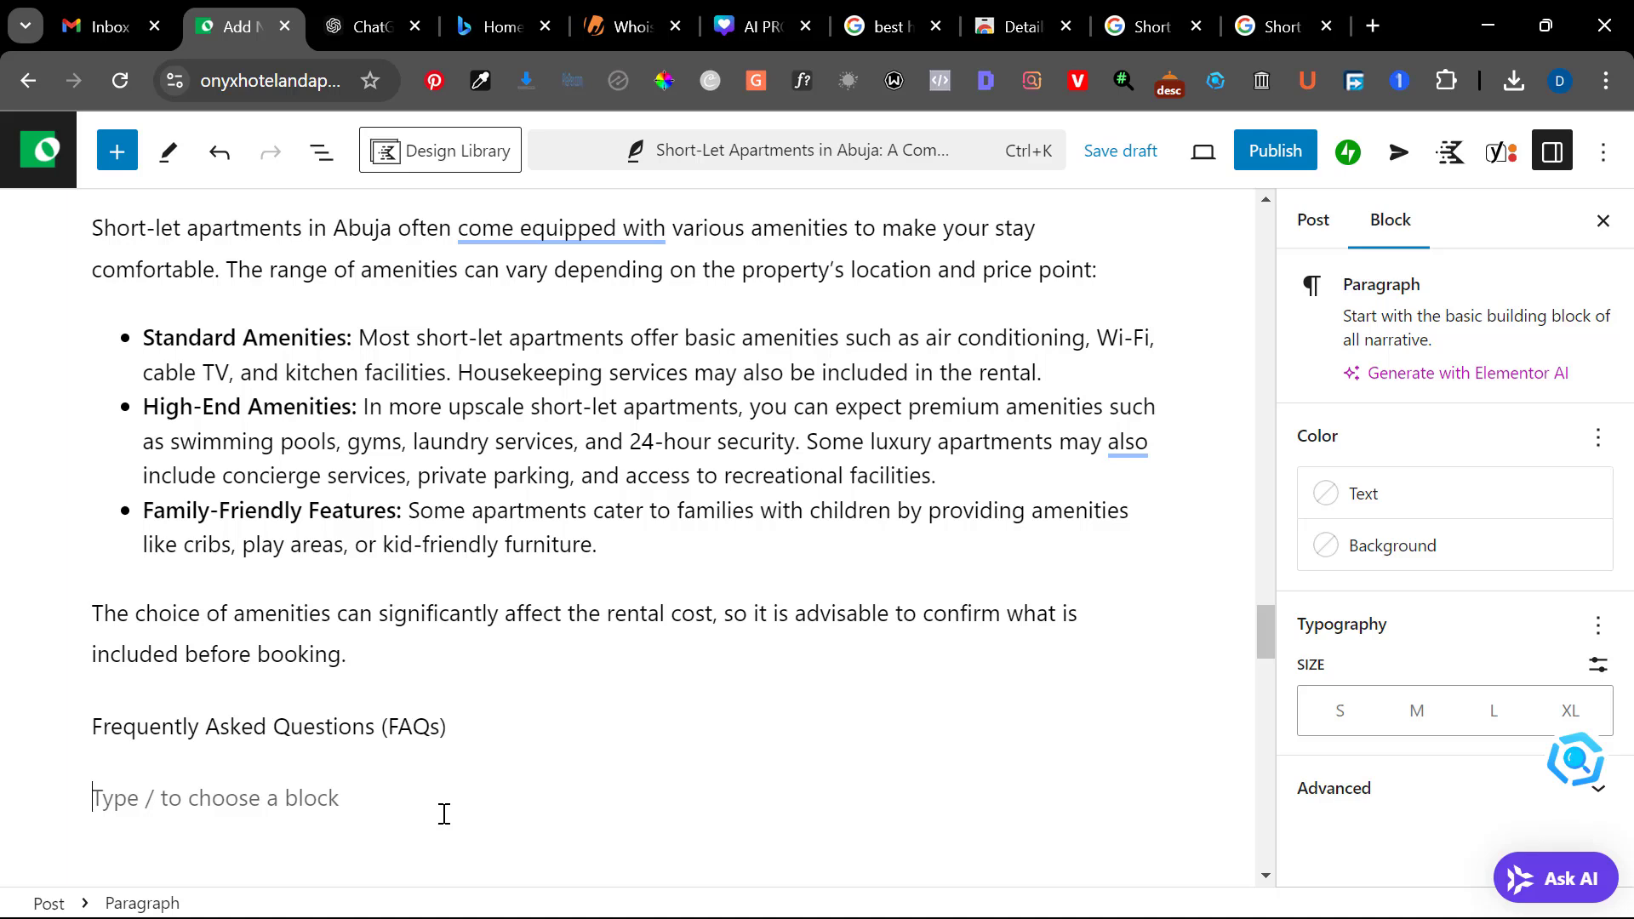
pyautogui.write('/')
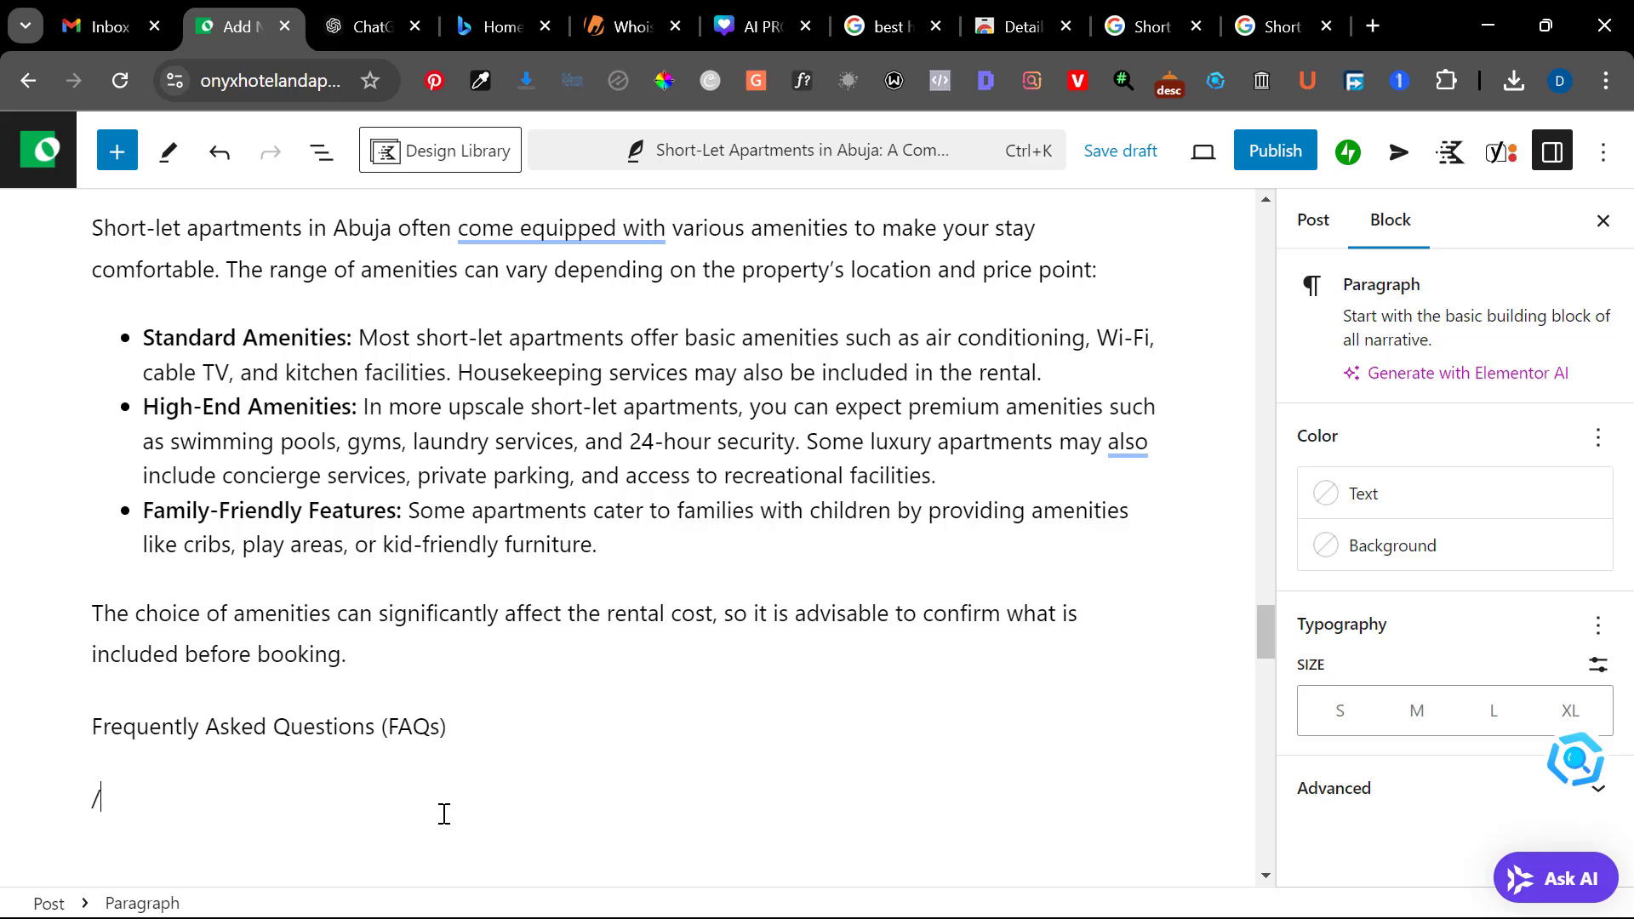
pyautogui.write('acco')
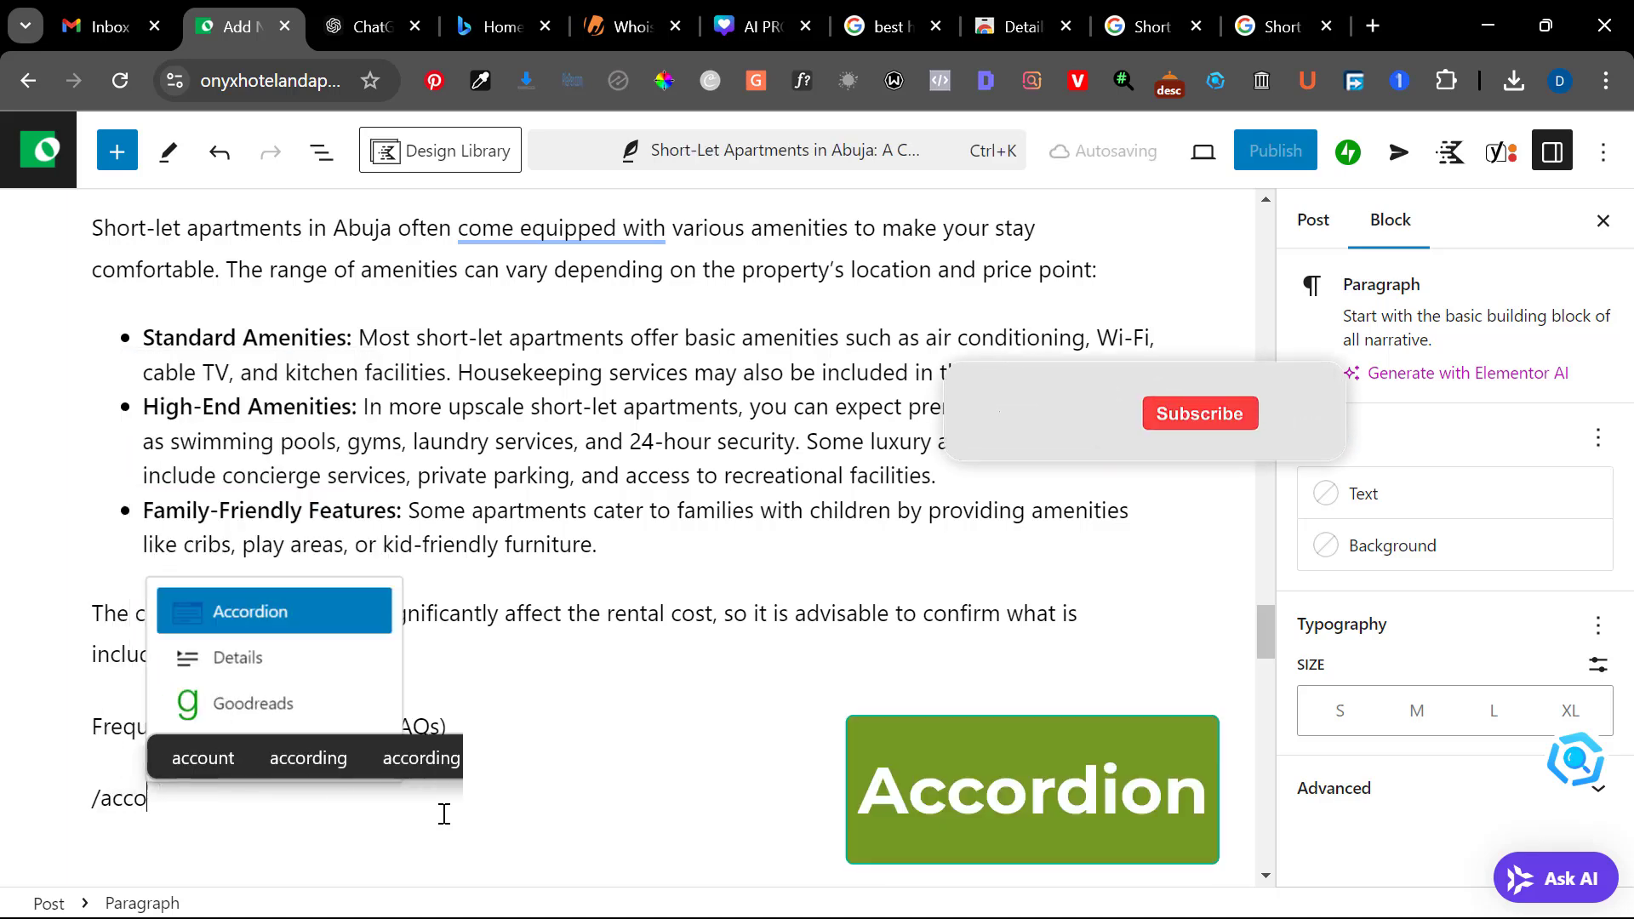
pyautogui.click(295, 623)
pyautogui.scroll(-5, 348, 733)
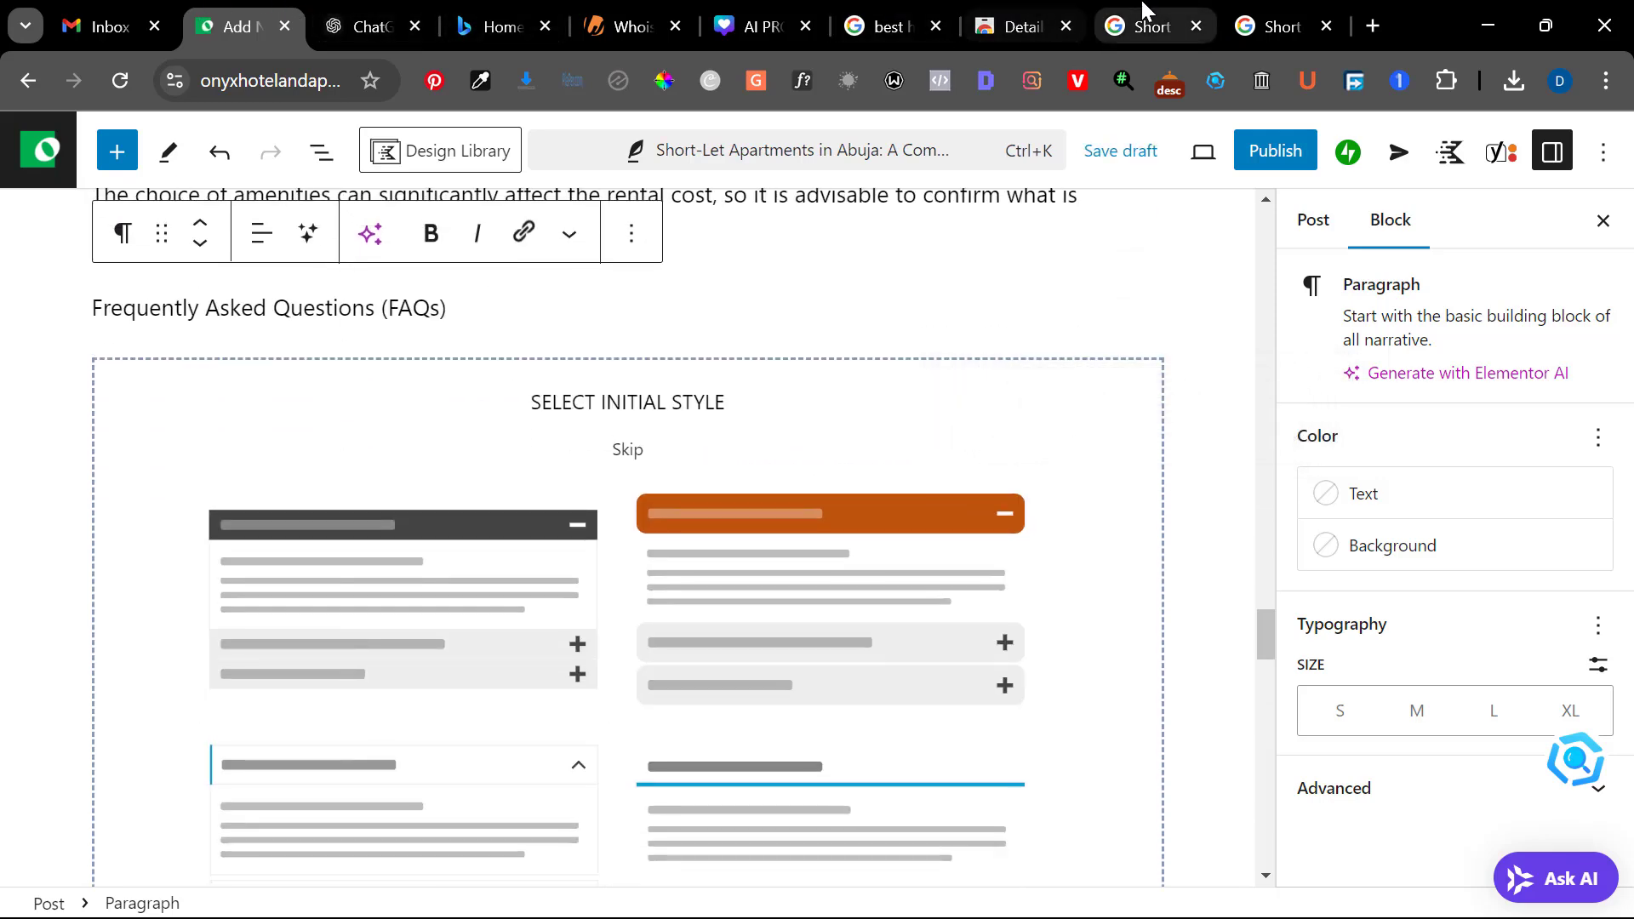
# Examine how the related questions in the Google results expand and collapse, using "Where do rich people reside in Abuja?" as the example
pyautogui.click(1288, 16)
pyautogui.scroll(20, 720, 526)
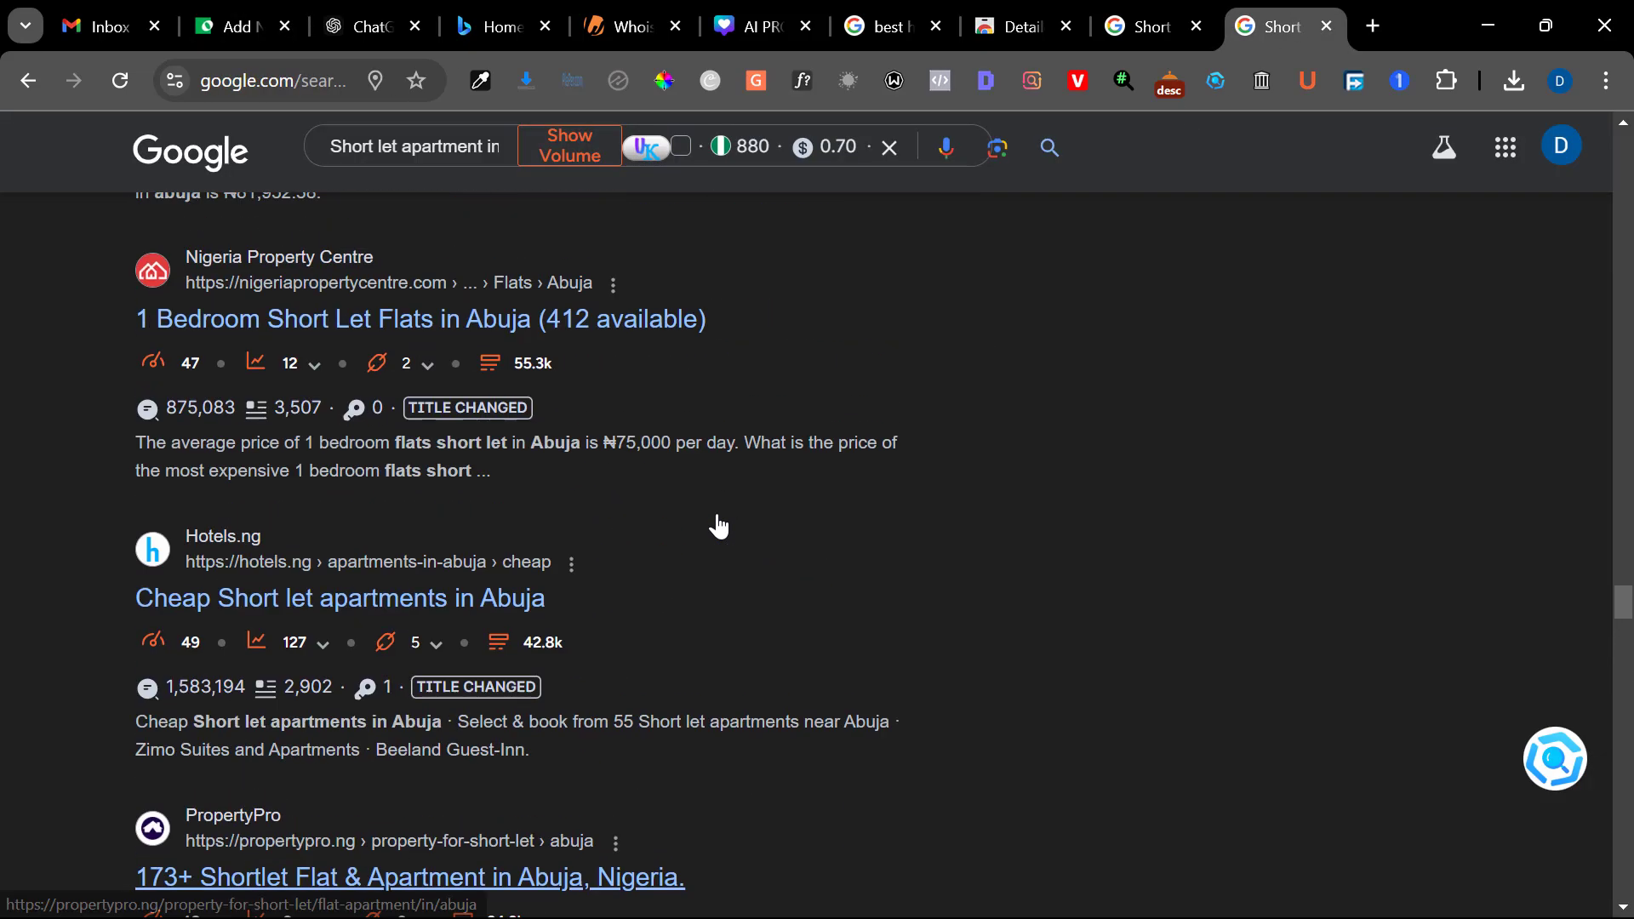
pyautogui.scroll(4, 719, 526)
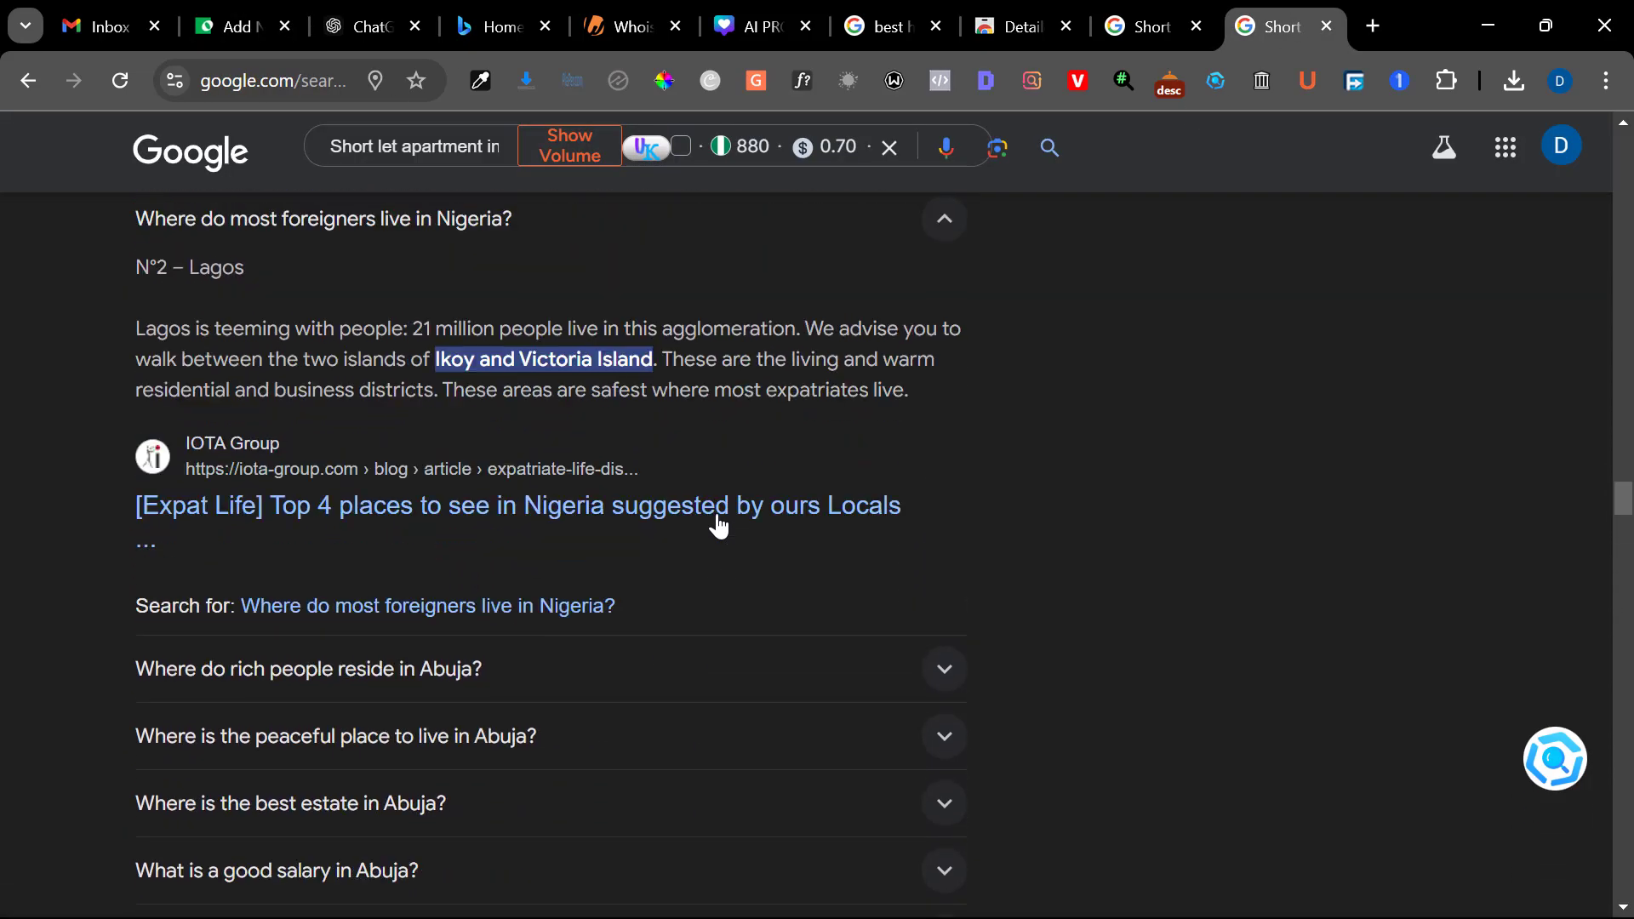
pyautogui.scroll(-2, 802, 459)
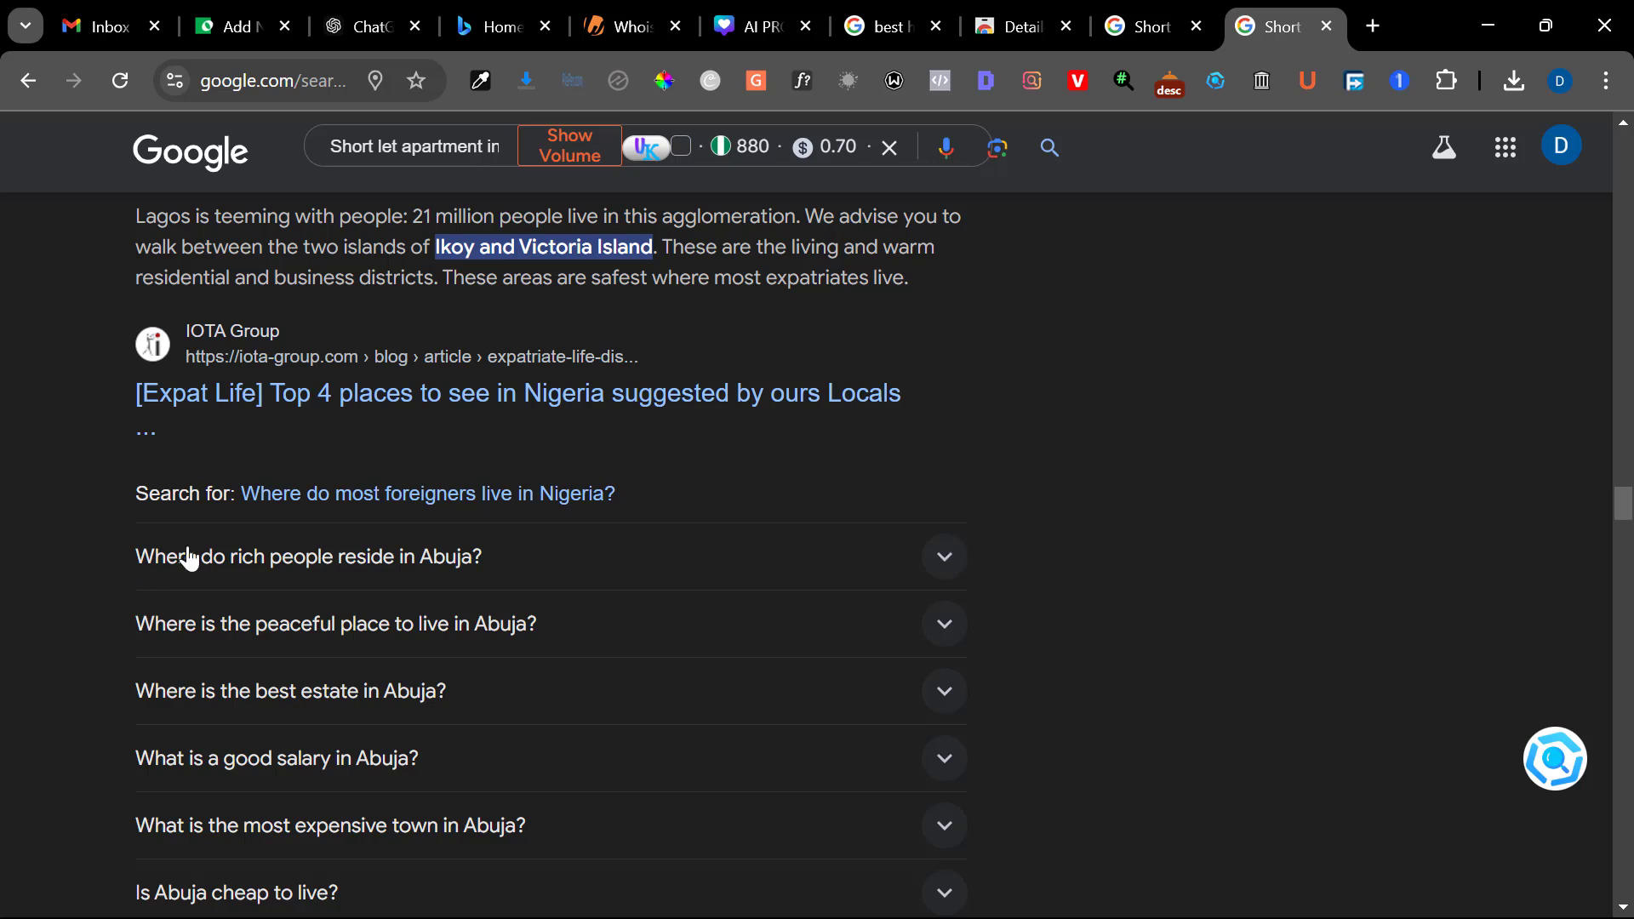
pyautogui.click(947, 562)
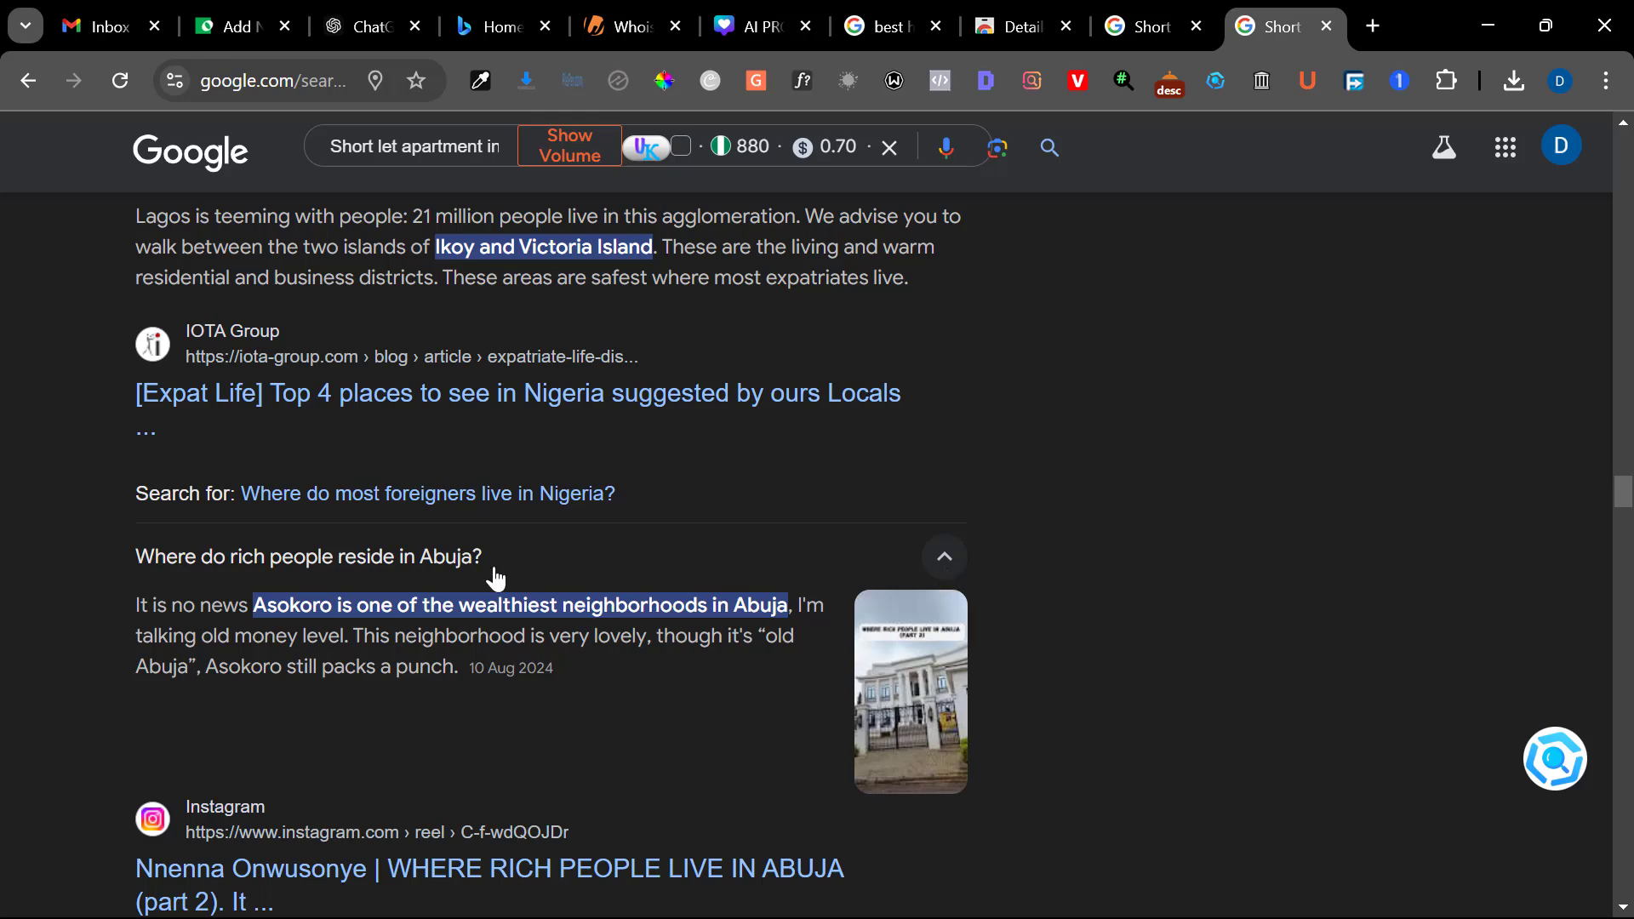
pyautogui.click(944, 566)
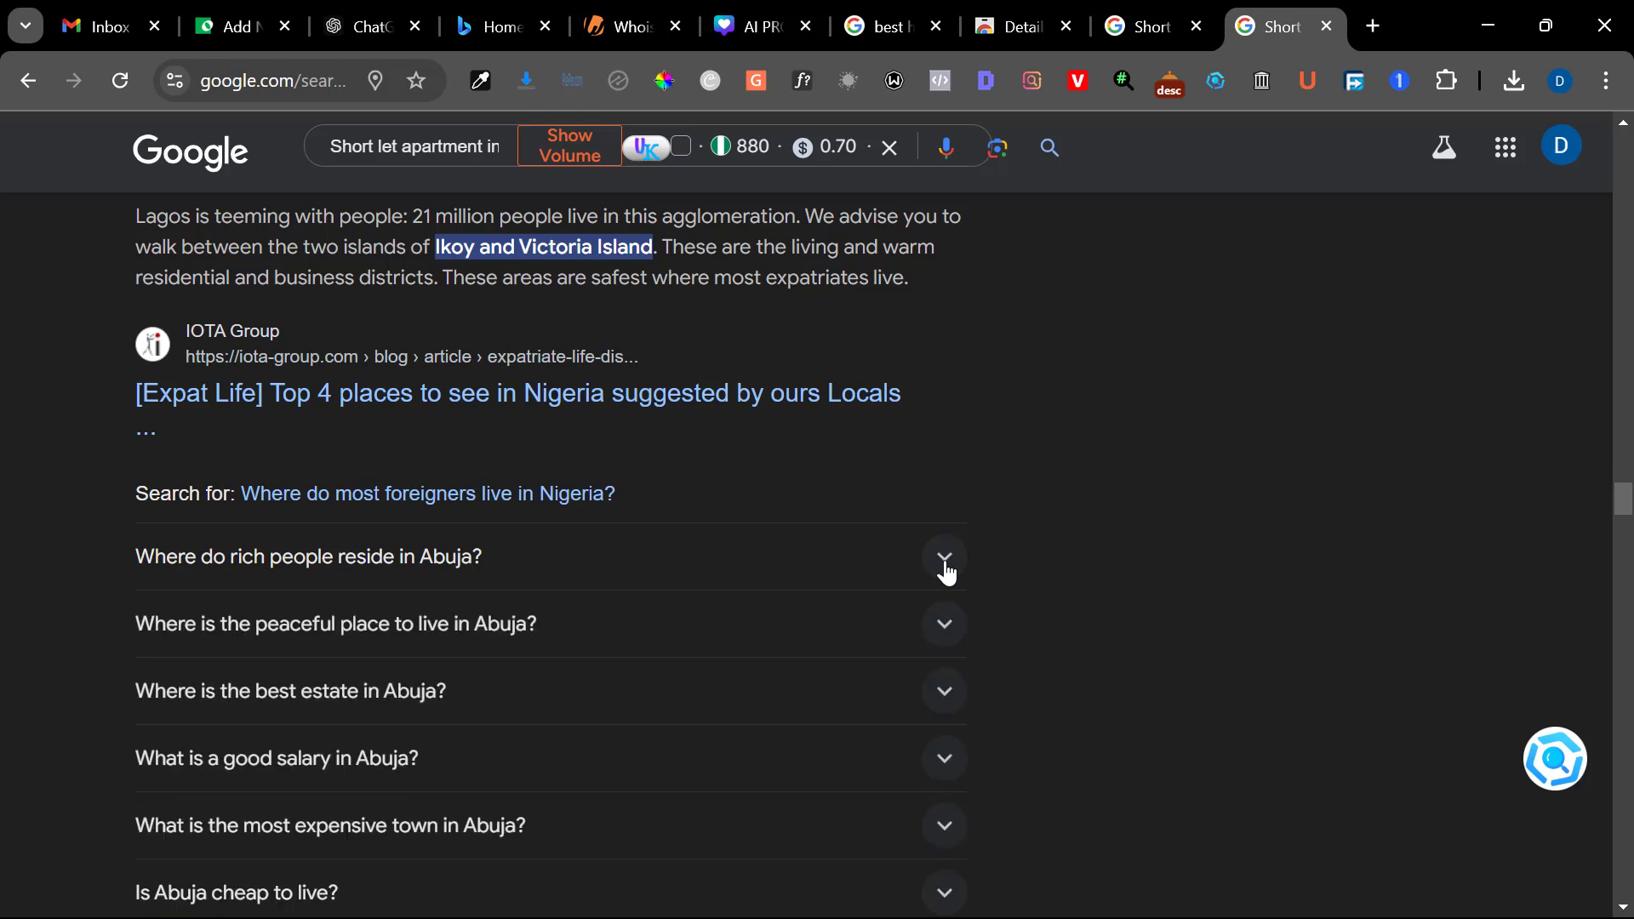
pyautogui.click(944, 566)
pyautogui.click(946, 569)
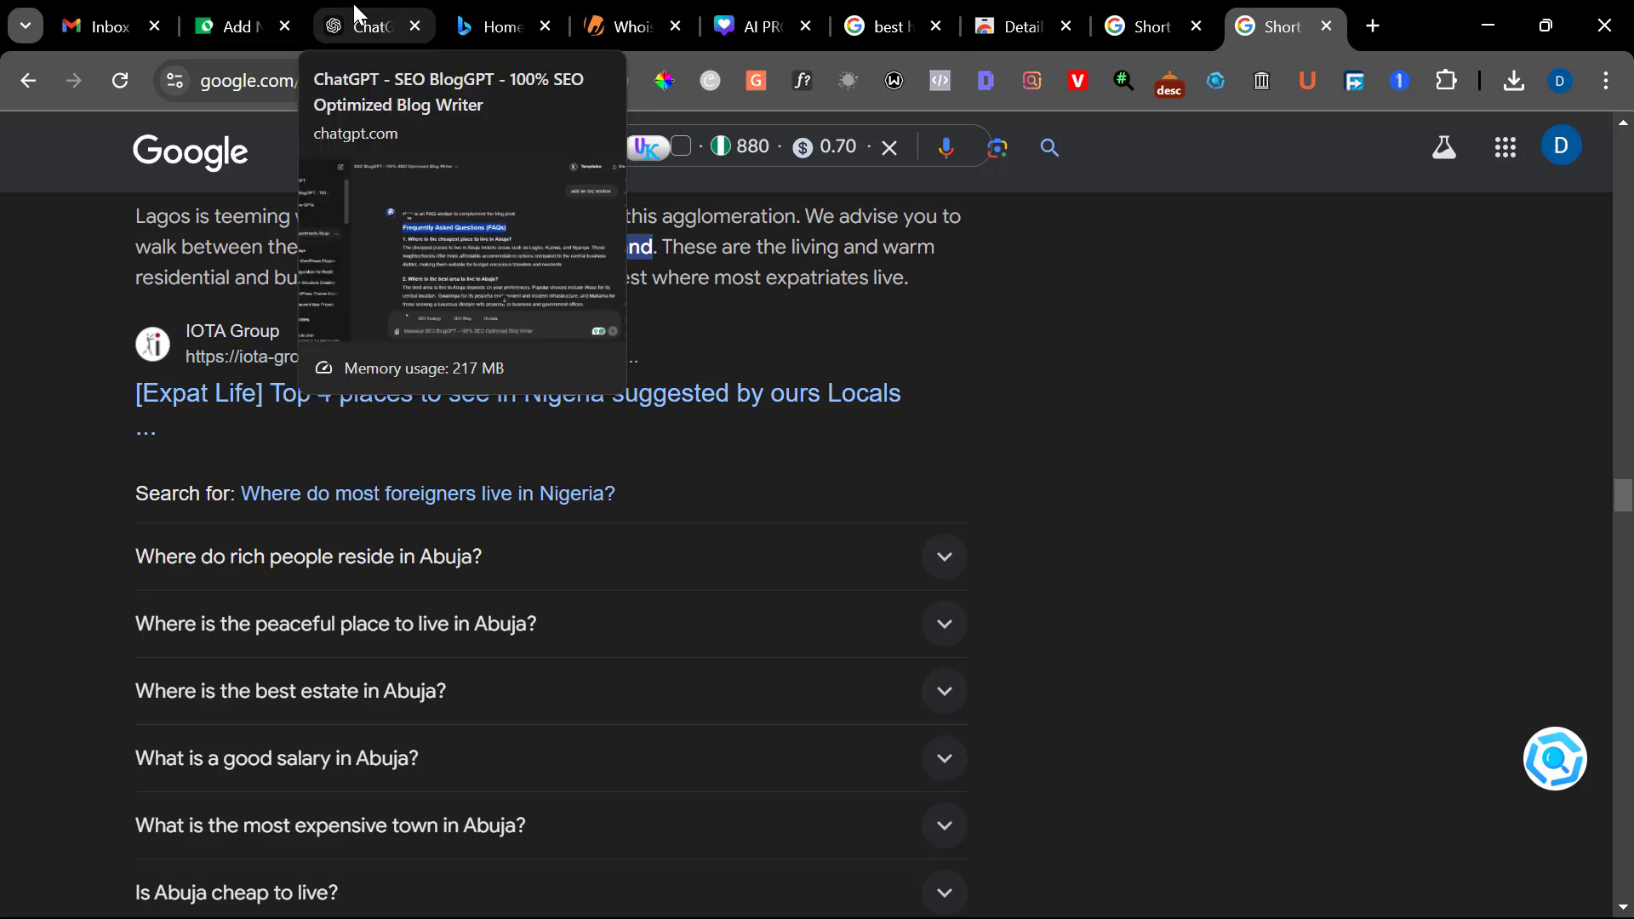
# Apply the dark-header initial style with plus and minus icons to the post's accordion, and test collapsing and expanding its first pane
pyautogui.click(237, 16)
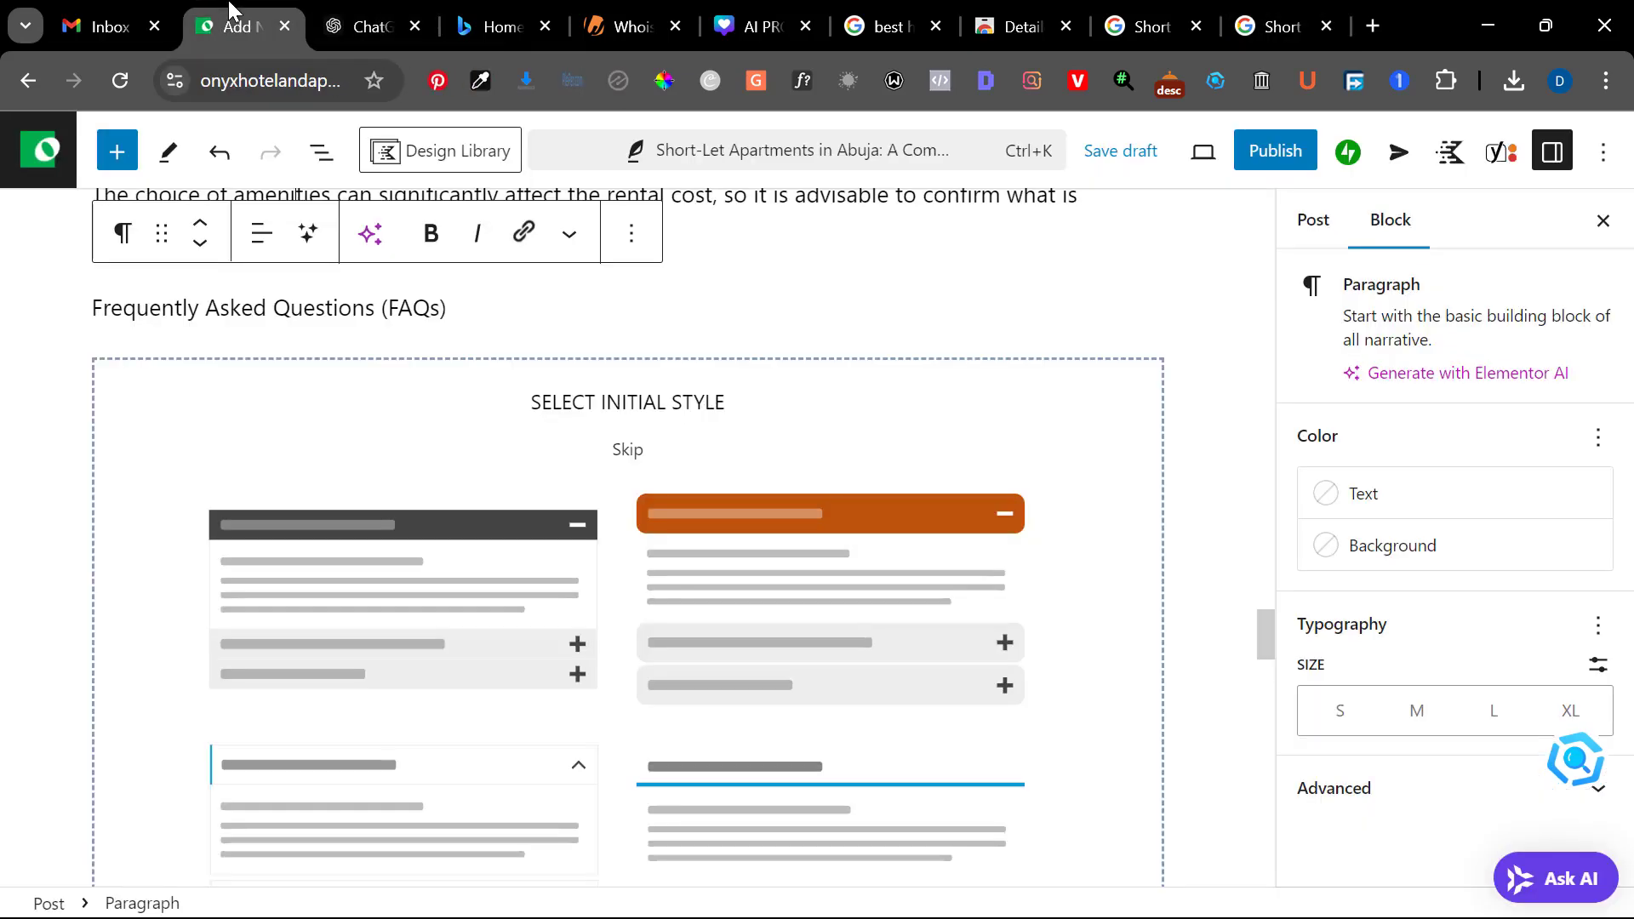
pyautogui.click(444, 590)
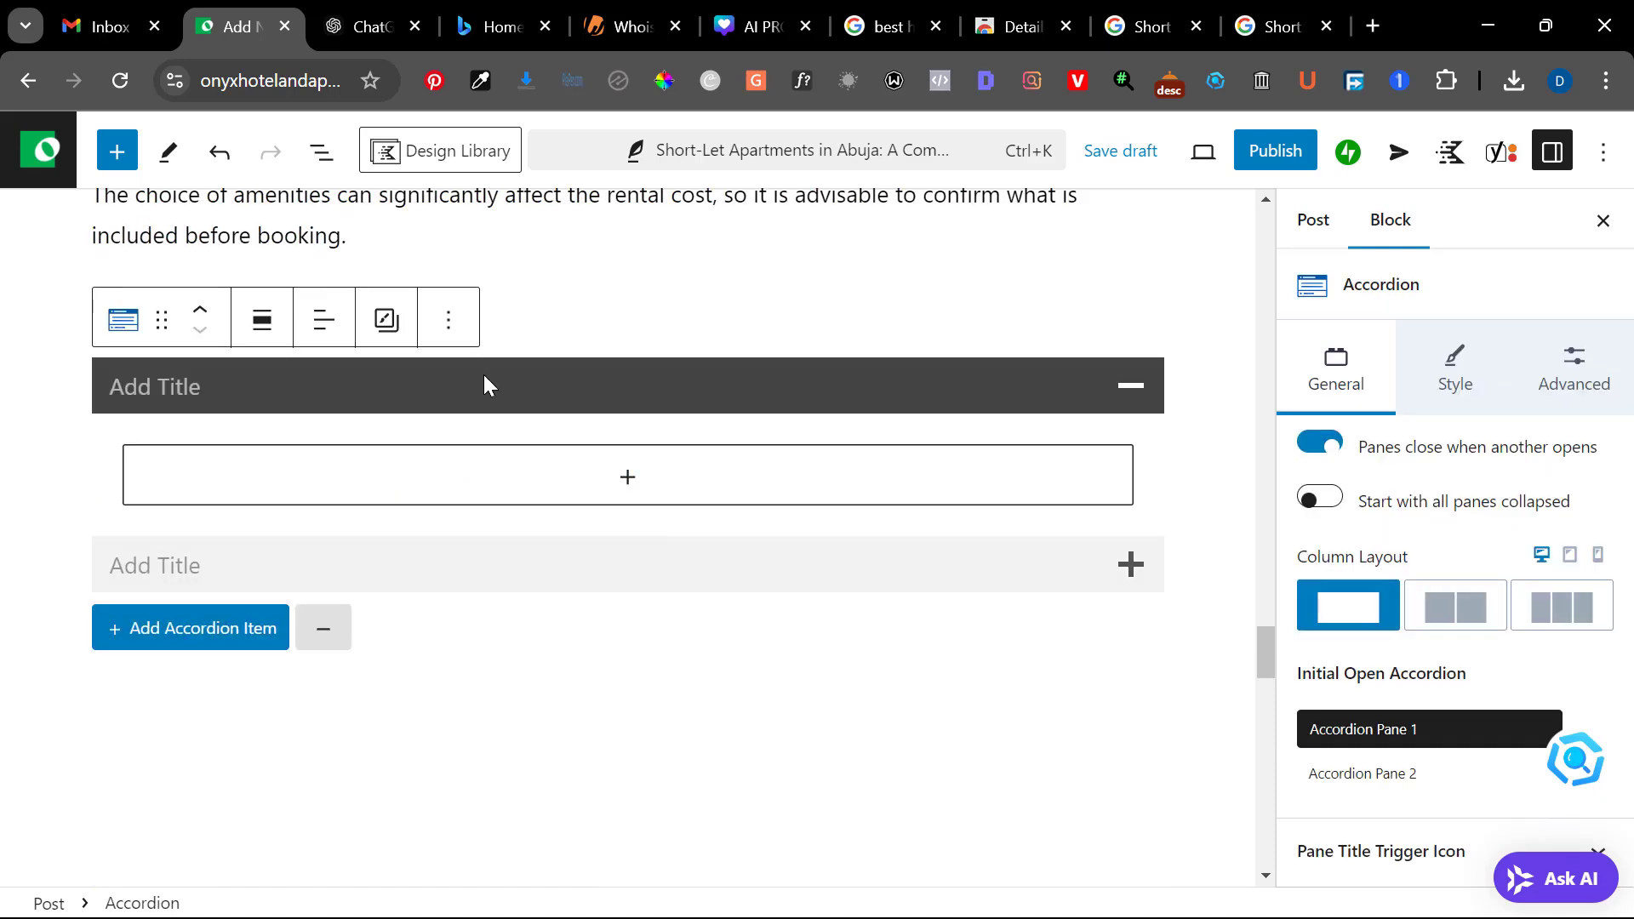
pyautogui.click(376, 385)
pyautogui.click(320, 385)
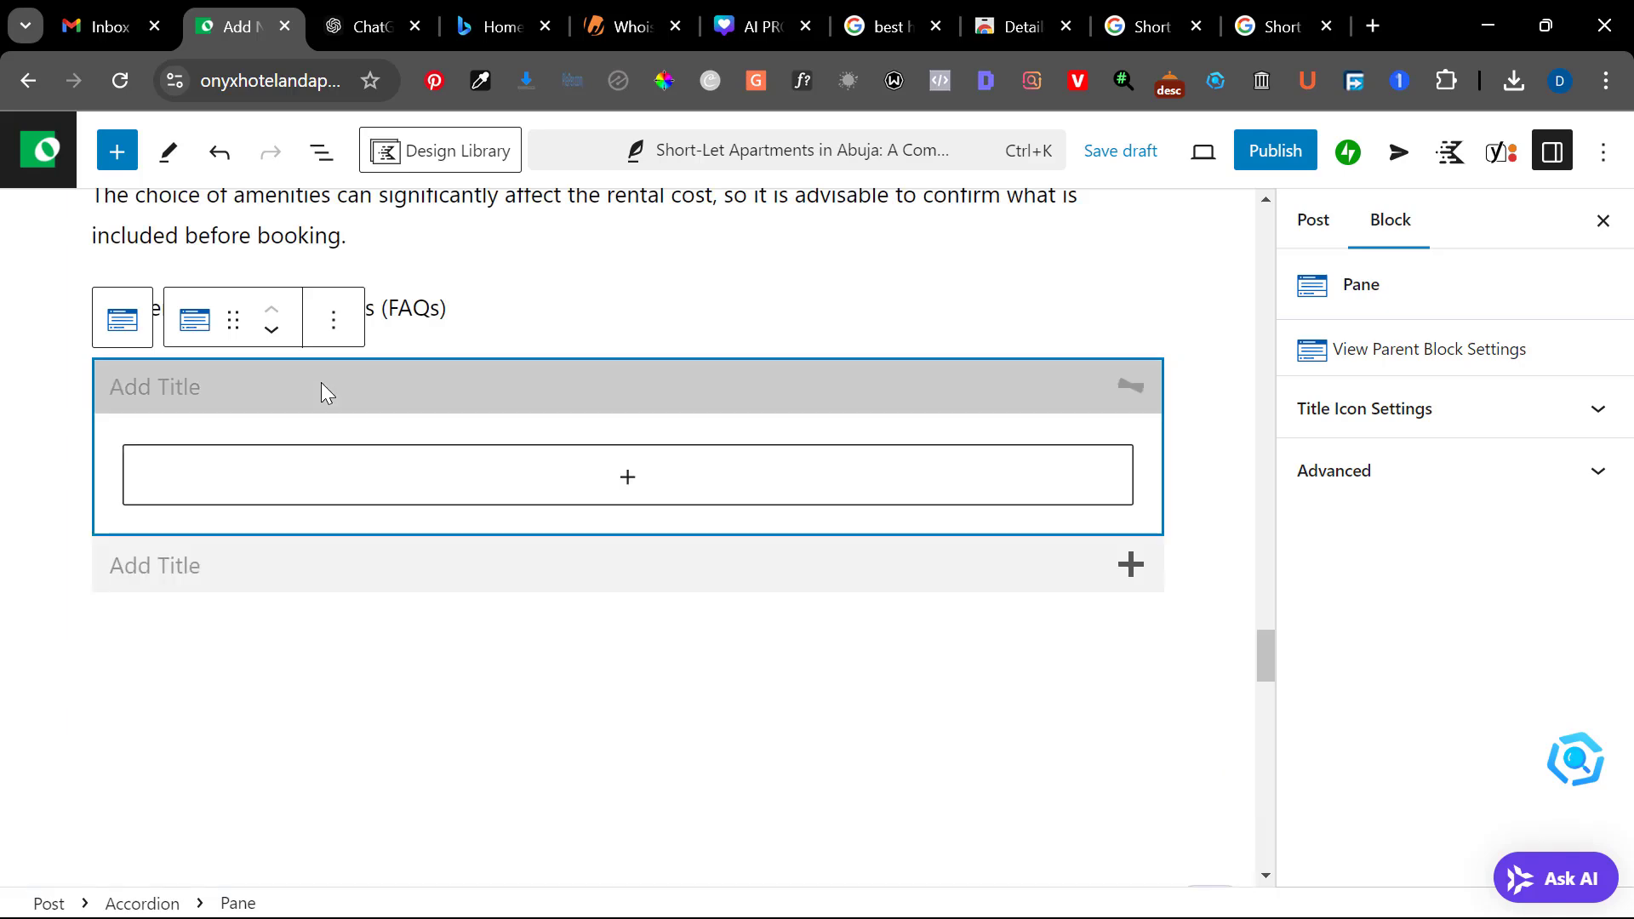
pyautogui.click(273, 385)
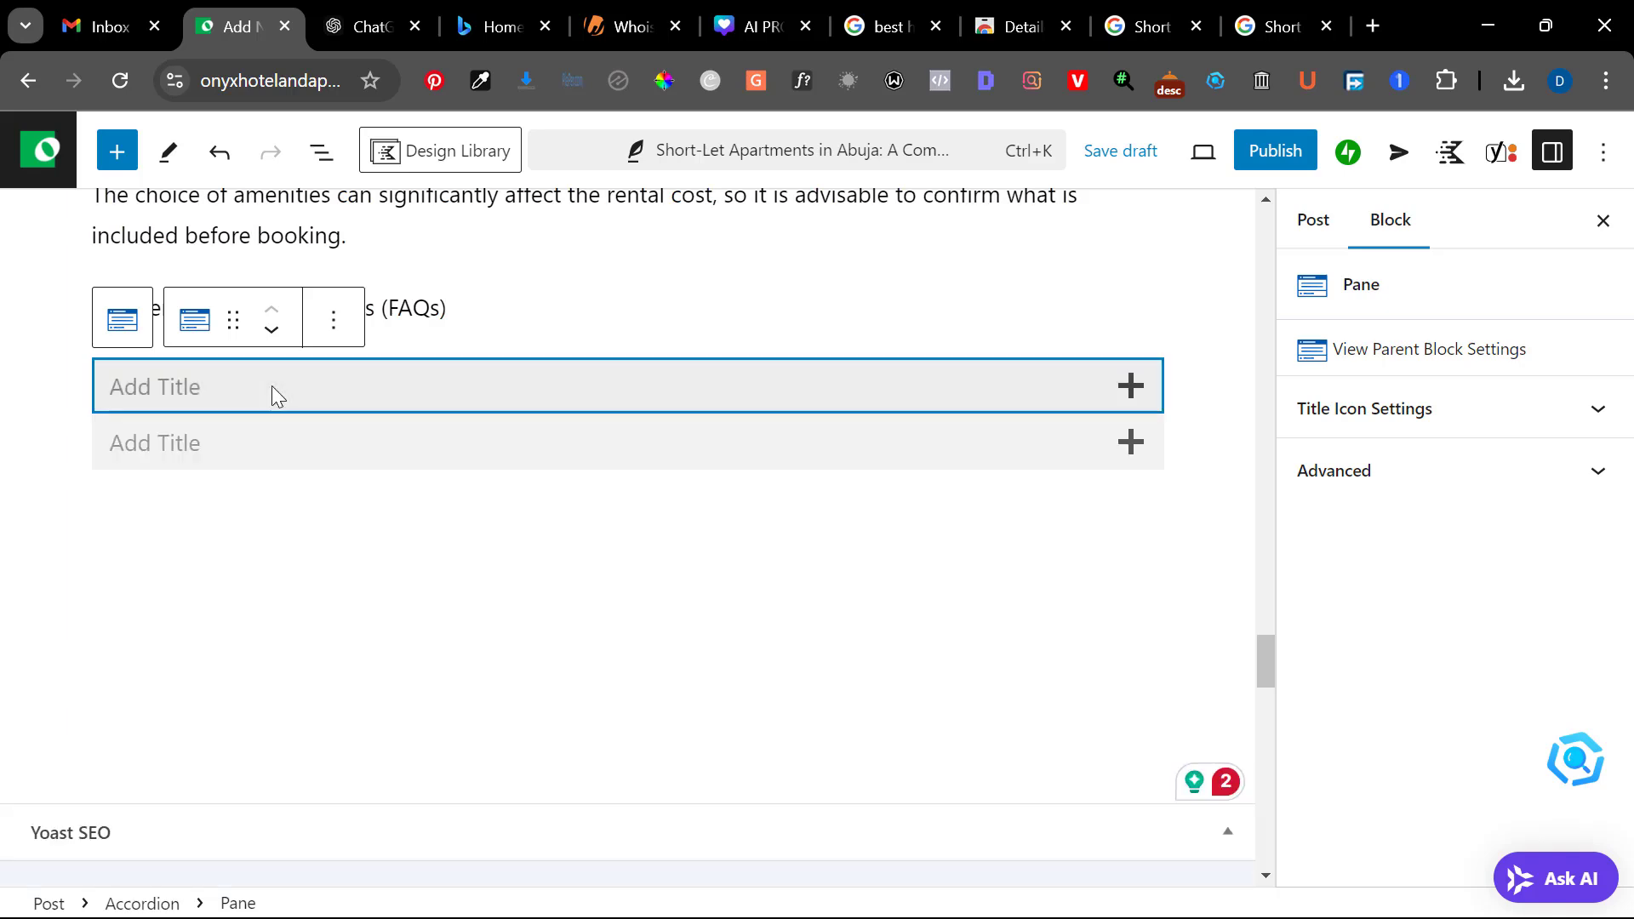
pyautogui.click(273, 385)
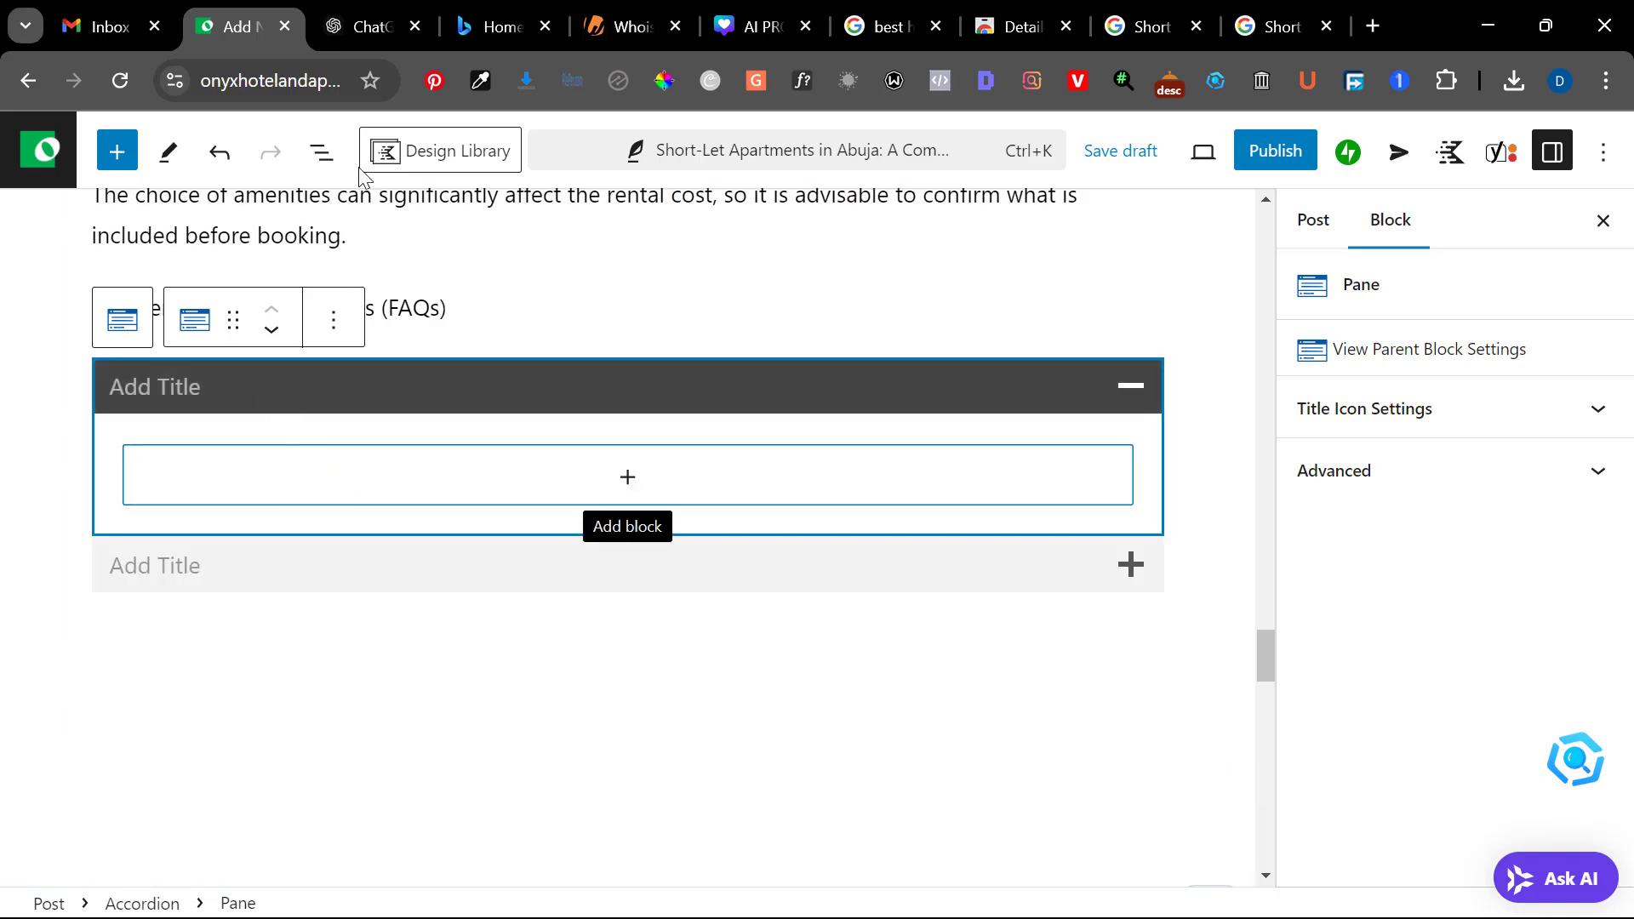
# Copy ChatGPT's first FAQ question with its answer, without the number, and paste both into the title of the accordion's first pane
pyautogui.click(363, 10)
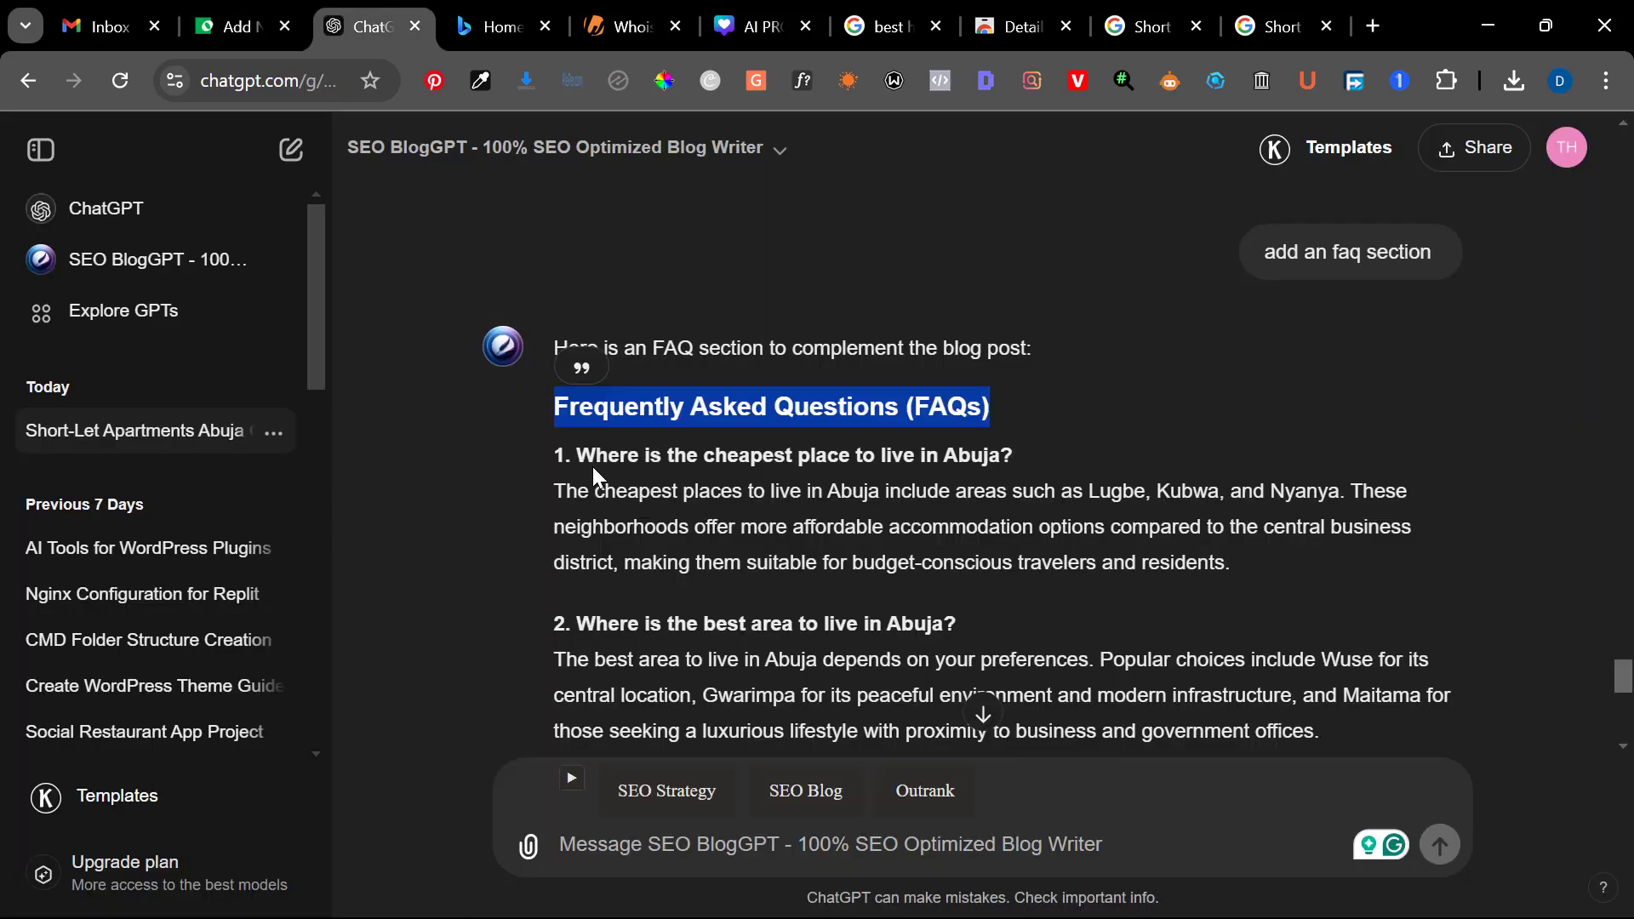
pyautogui.moveTo(576, 457); pyautogui.dragTo(1116, 562)
pyautogui.hotkey('ctrl', 'c')
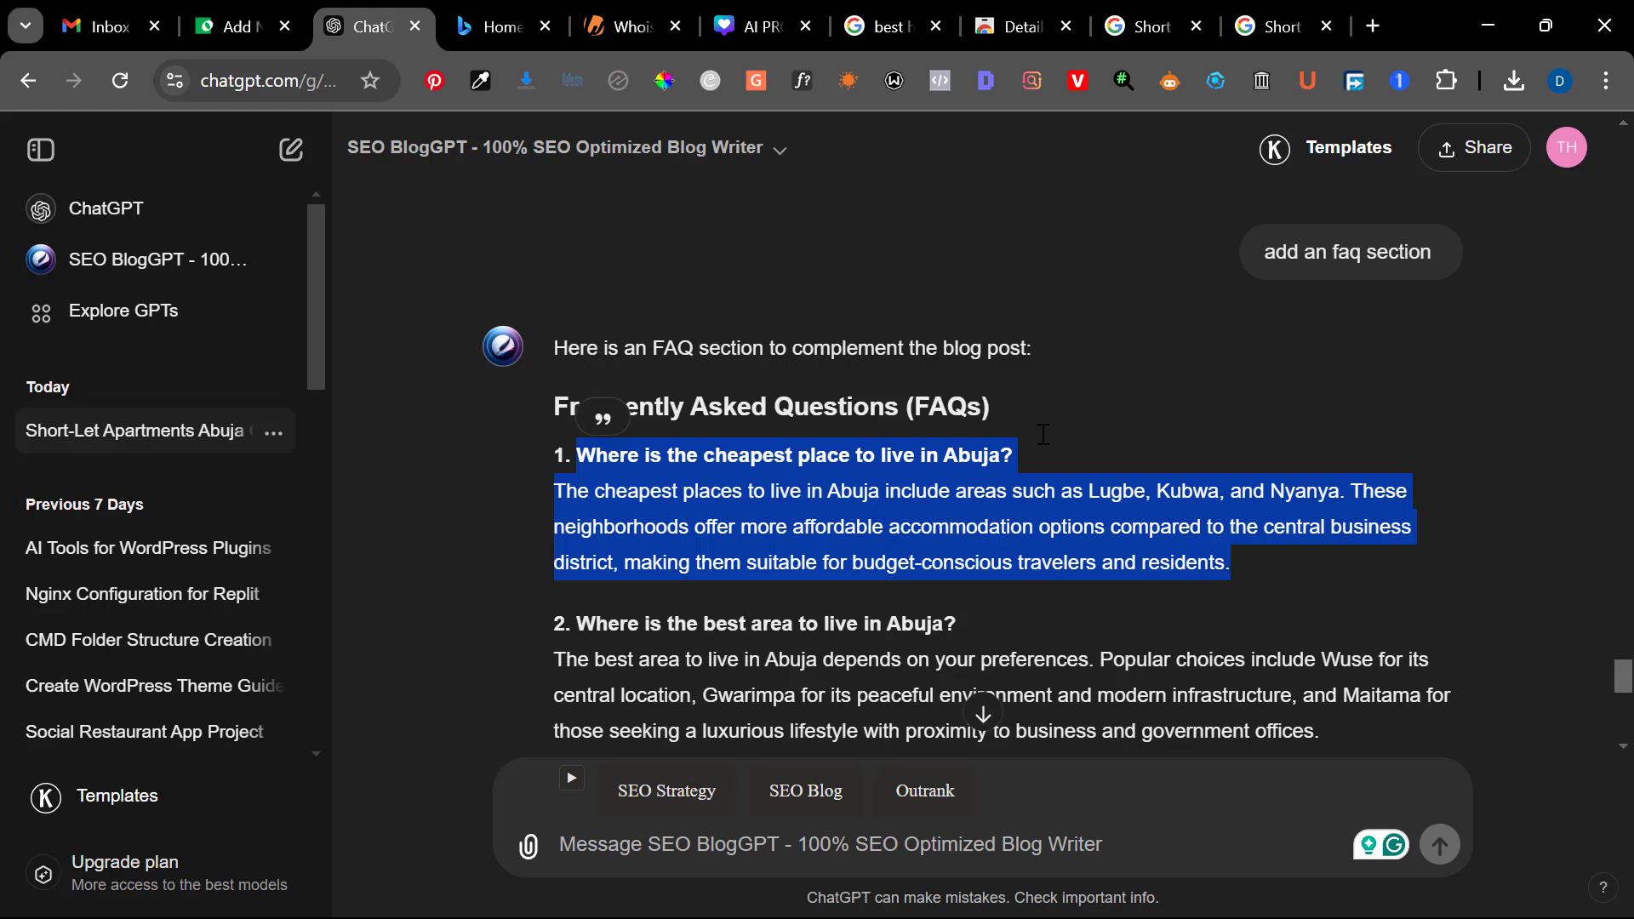
pyautogui.click(244, 24)
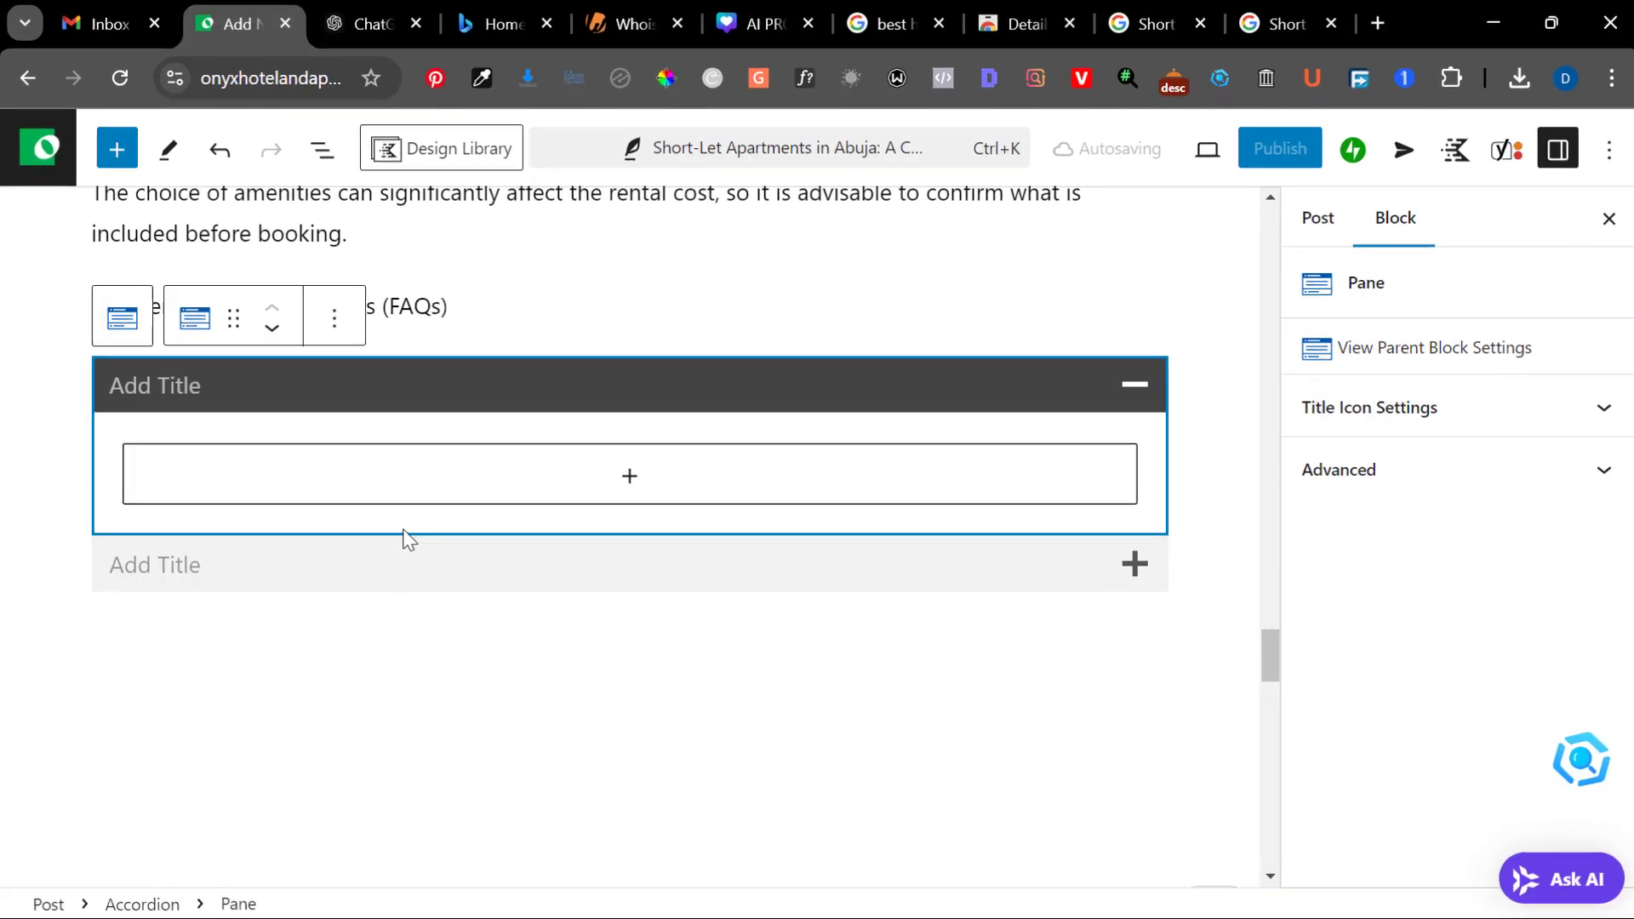
pyautogui.click(171, 361)
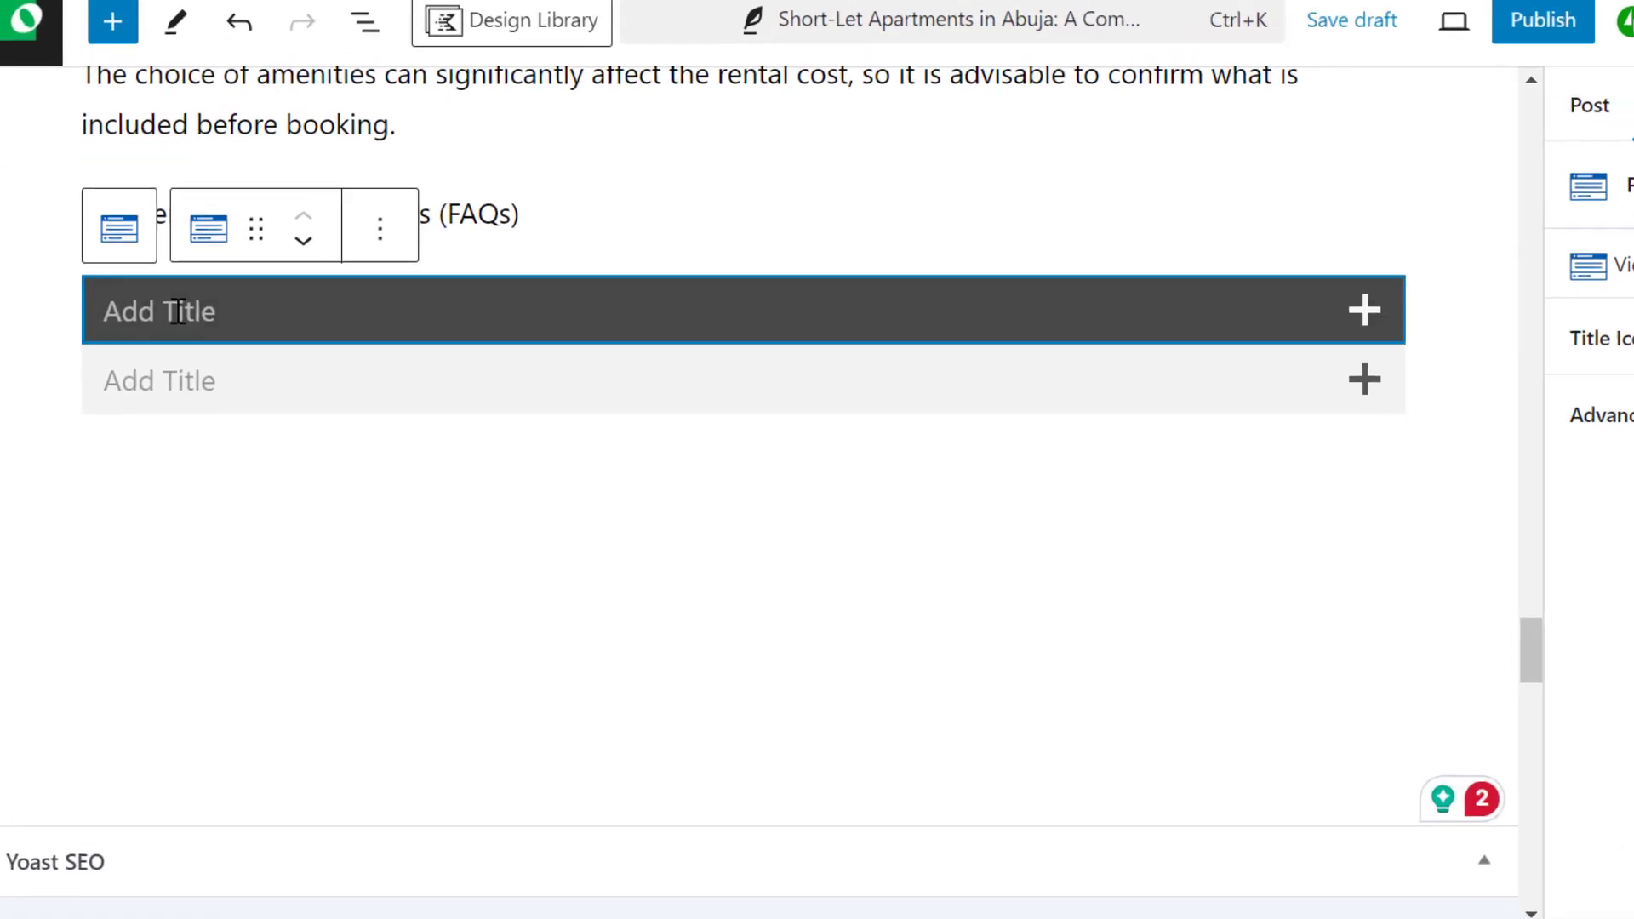
pyautogui.hotkey('ctrl', 'v')
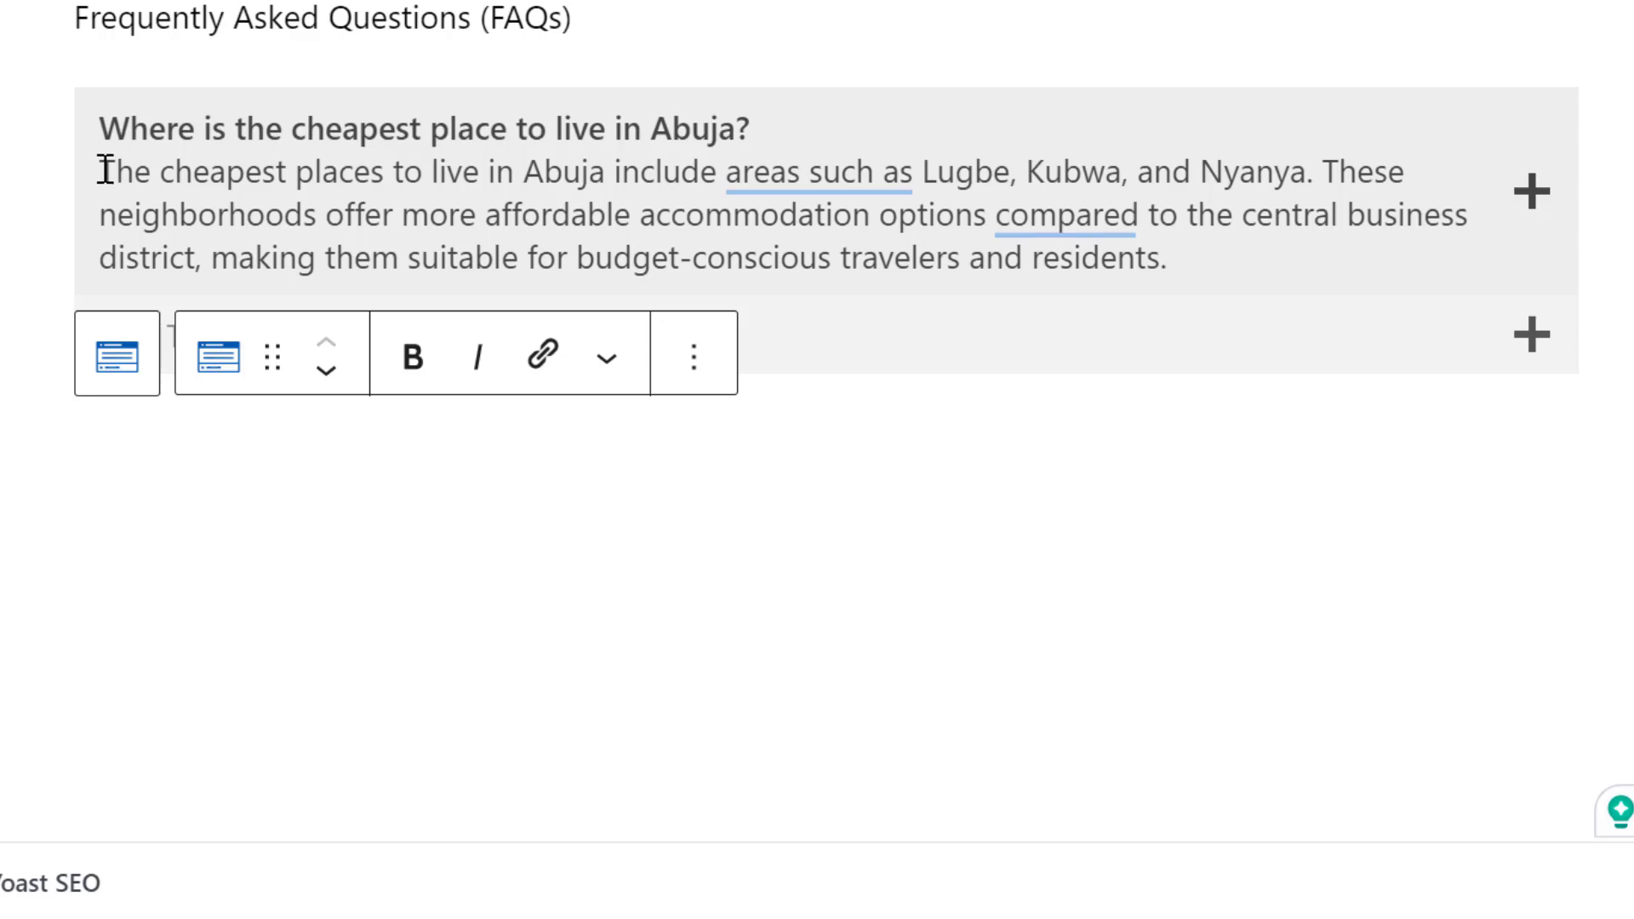
# Cut the answer text out of the first pane's title, leaving only the question, and expand the pane's content area
pyautogui.moveTo(101, 171); pyautogui.dragTo(1315, 263)
pyautogui.hotkey('ctrl', 'x')
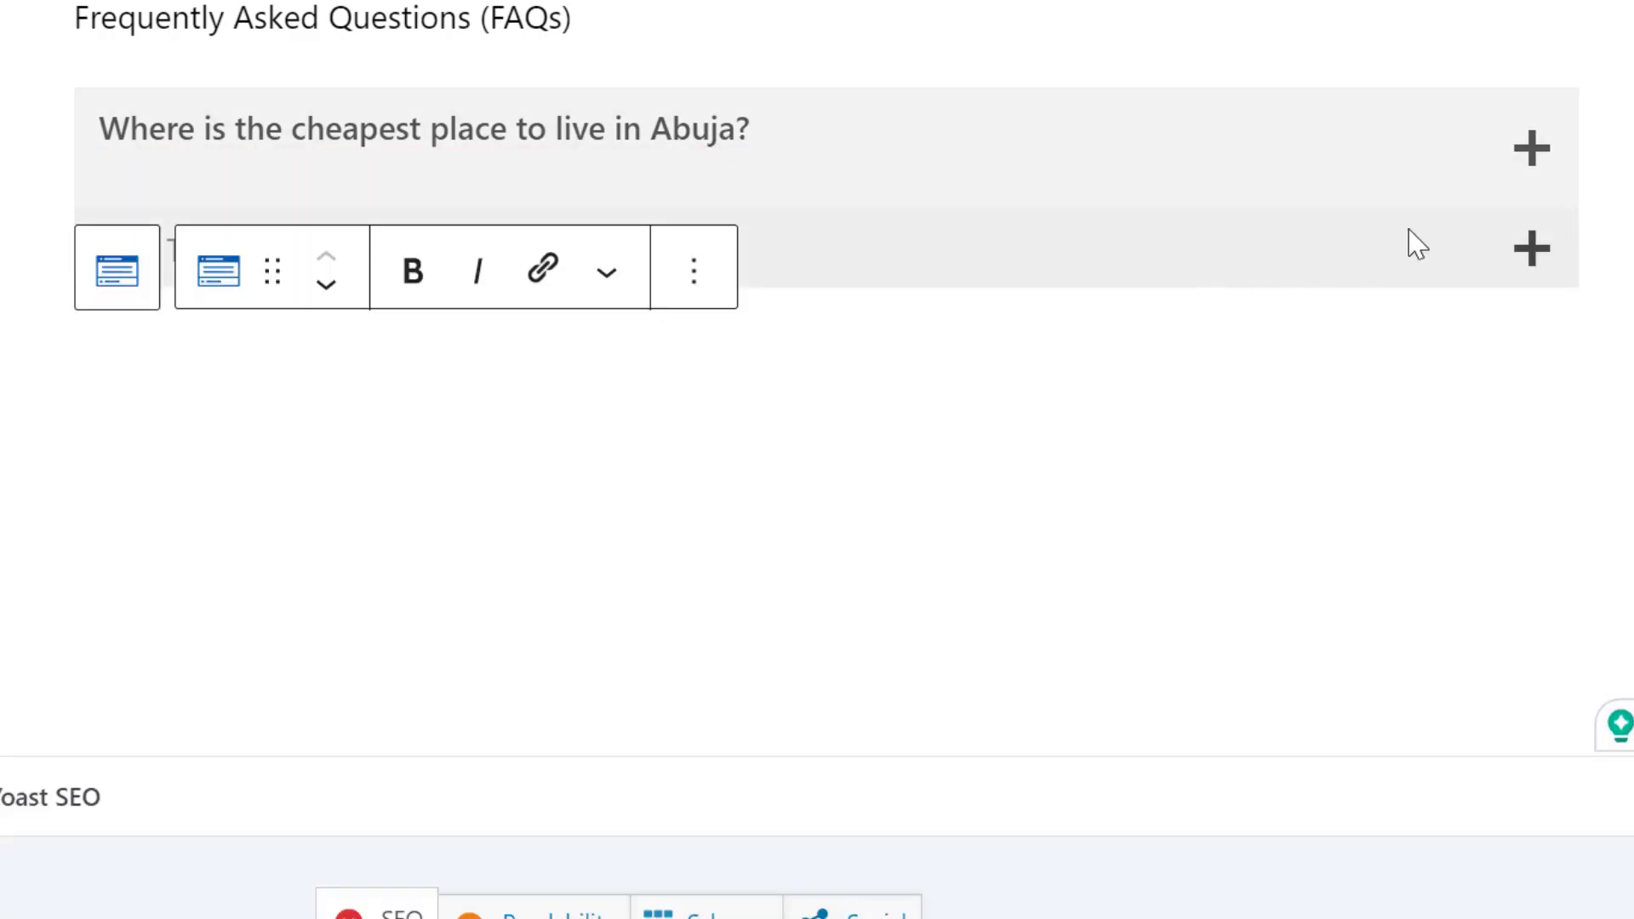
pyautogui.click(1534, 150)
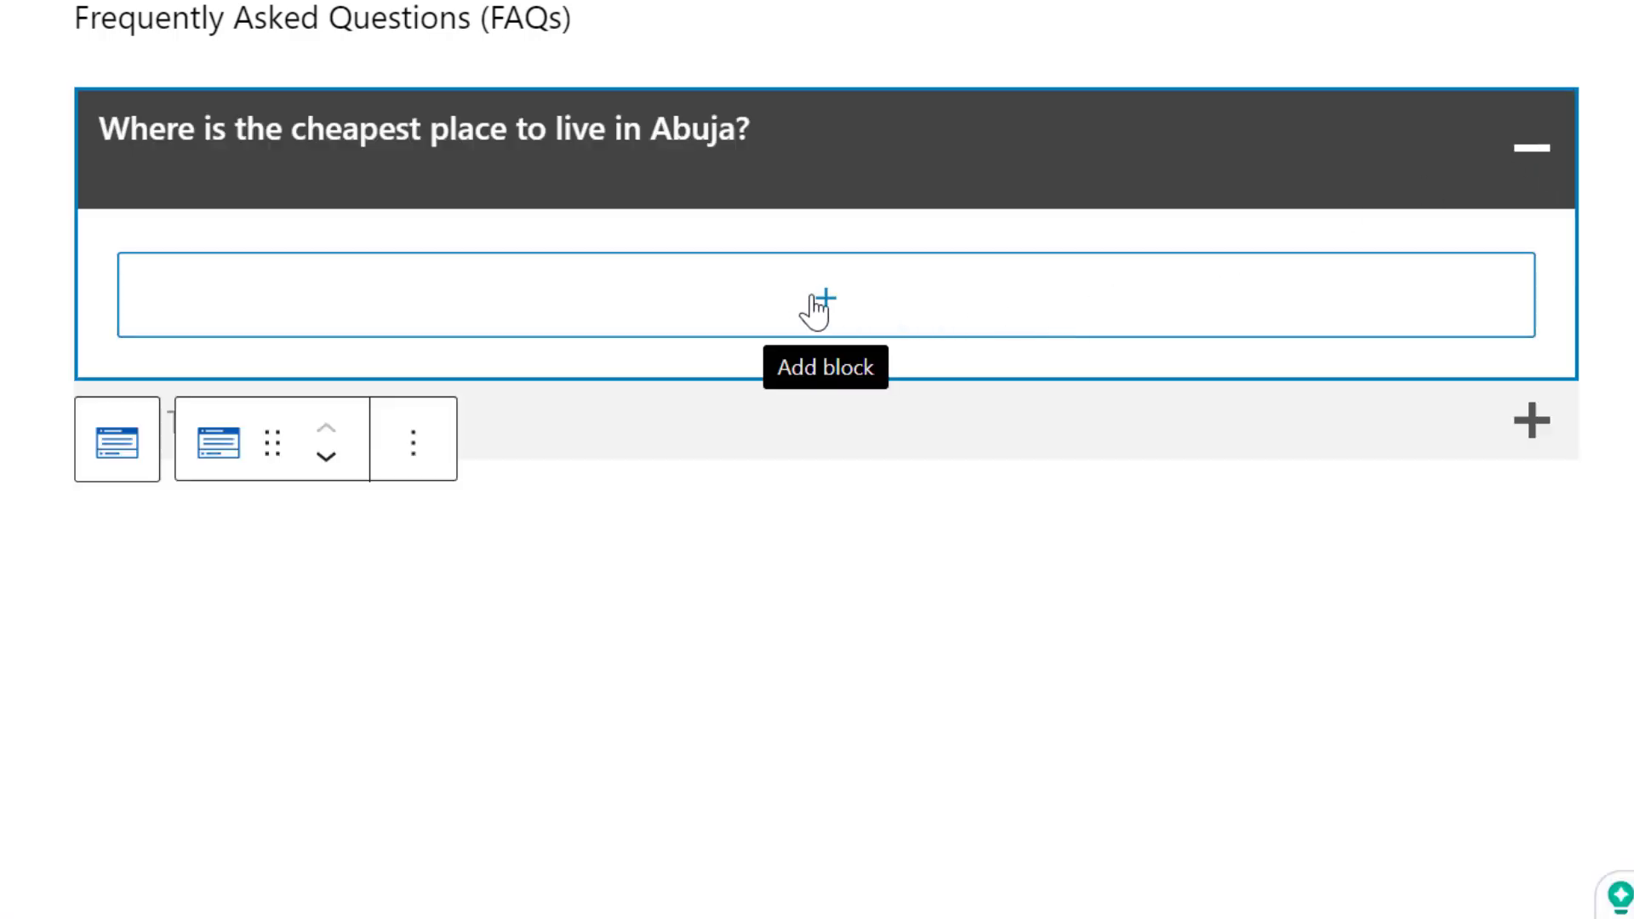
# Add a paragraph block to the first pane's content area and paste the cut answer about Abuja's cheapest places into it
pyautogui.click(794, 315)
pyautogui.click(792, 316)
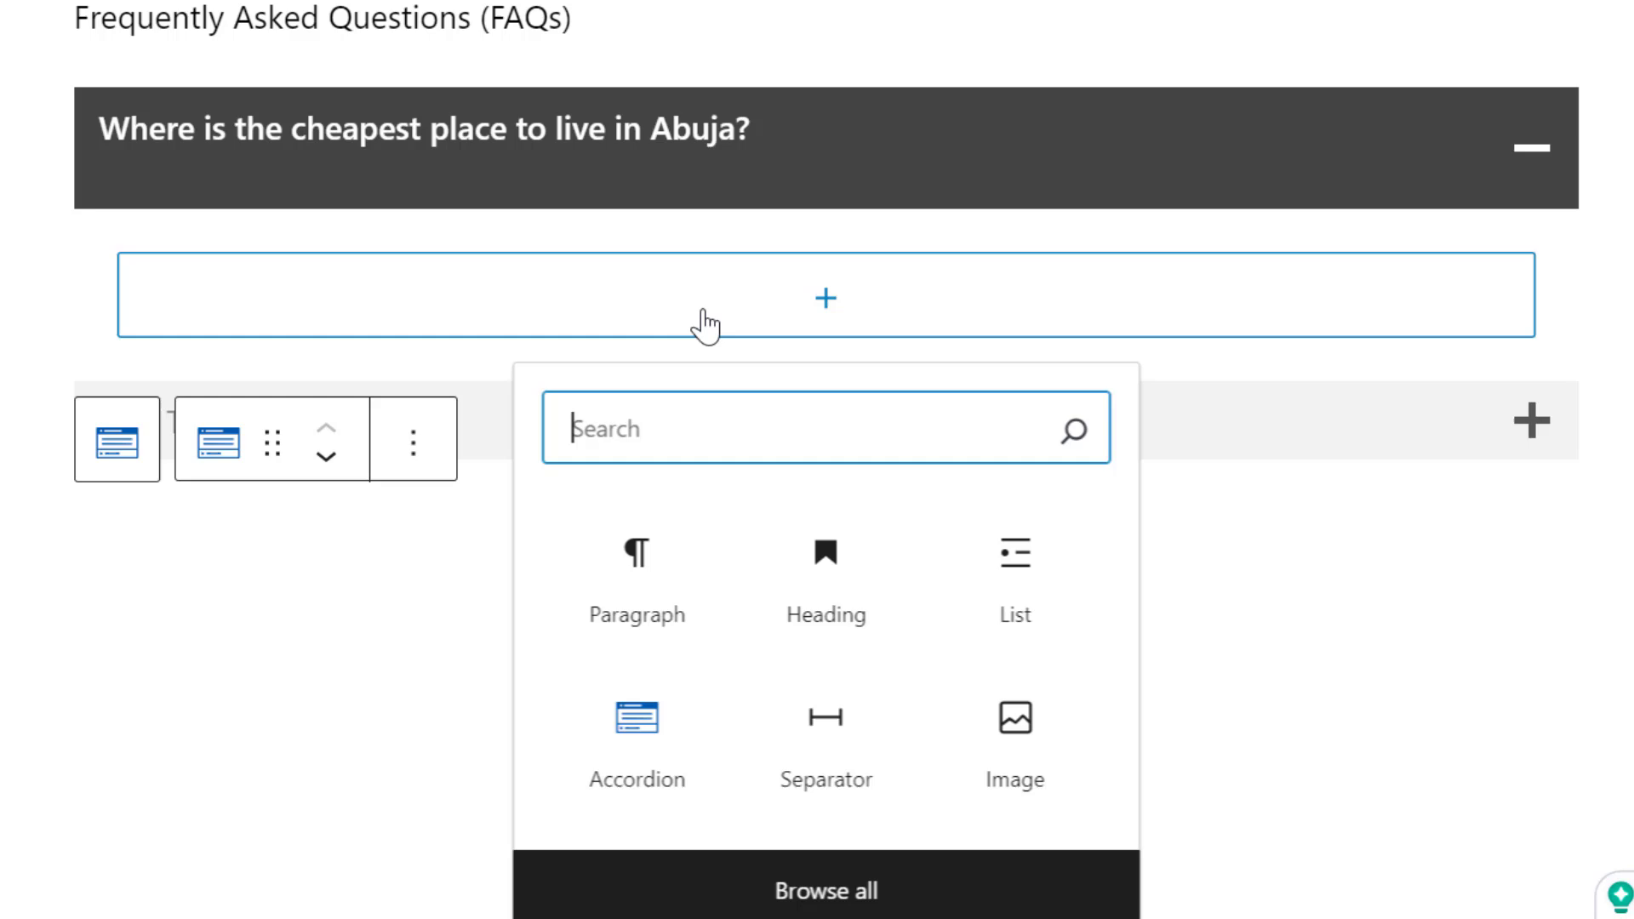
pyautogui.click(684, 538)
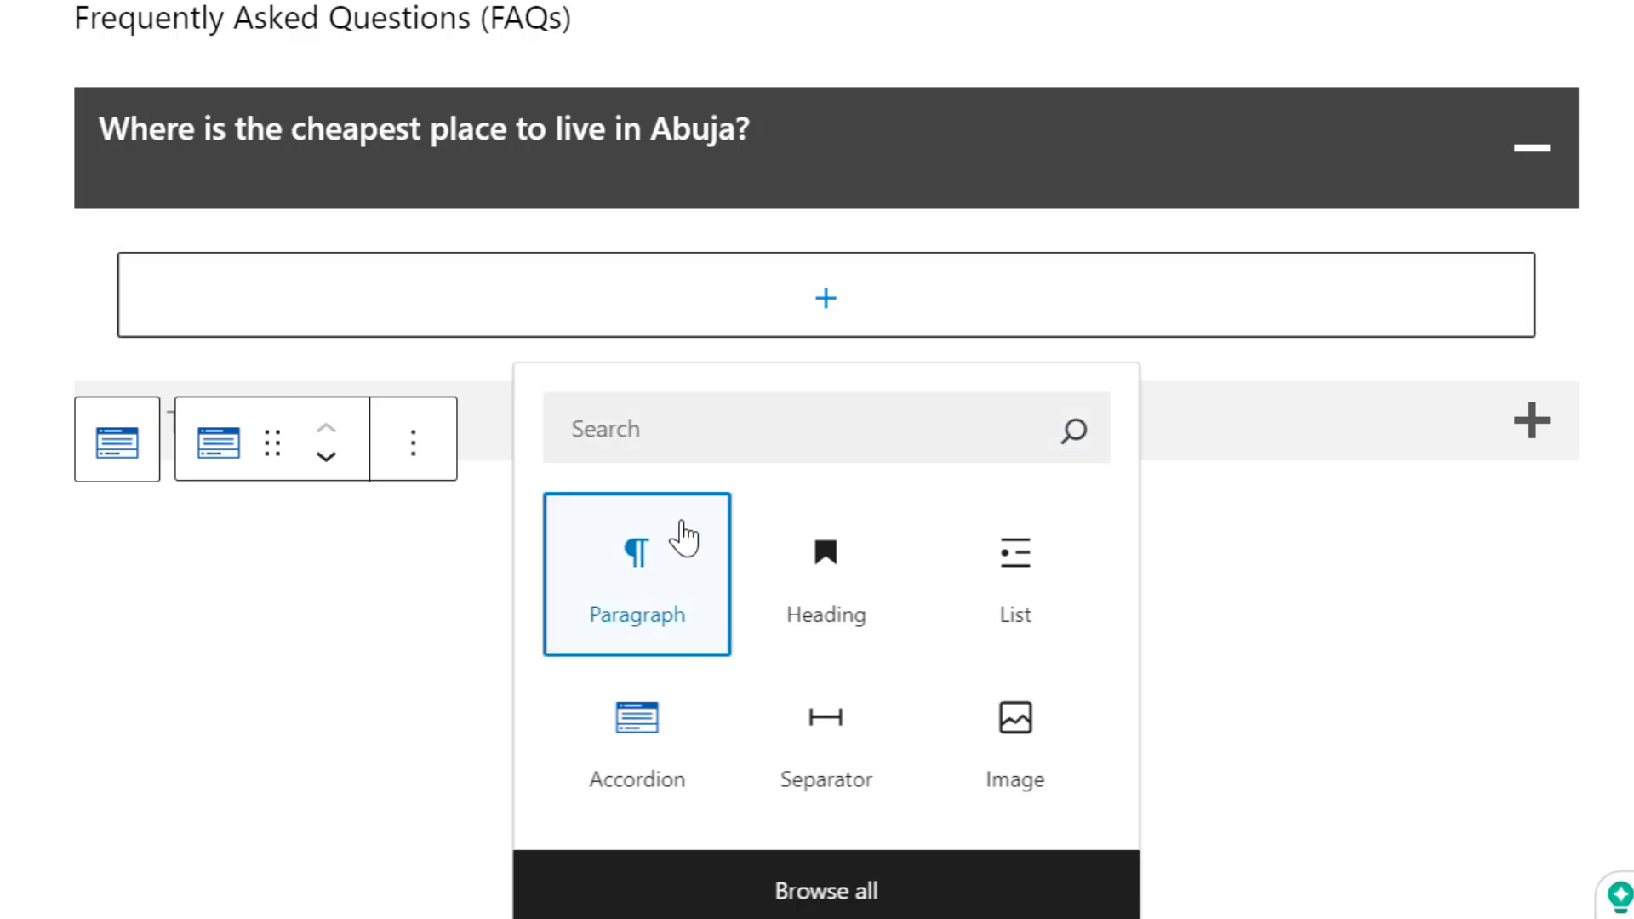
pyautogui.click(629, 582)
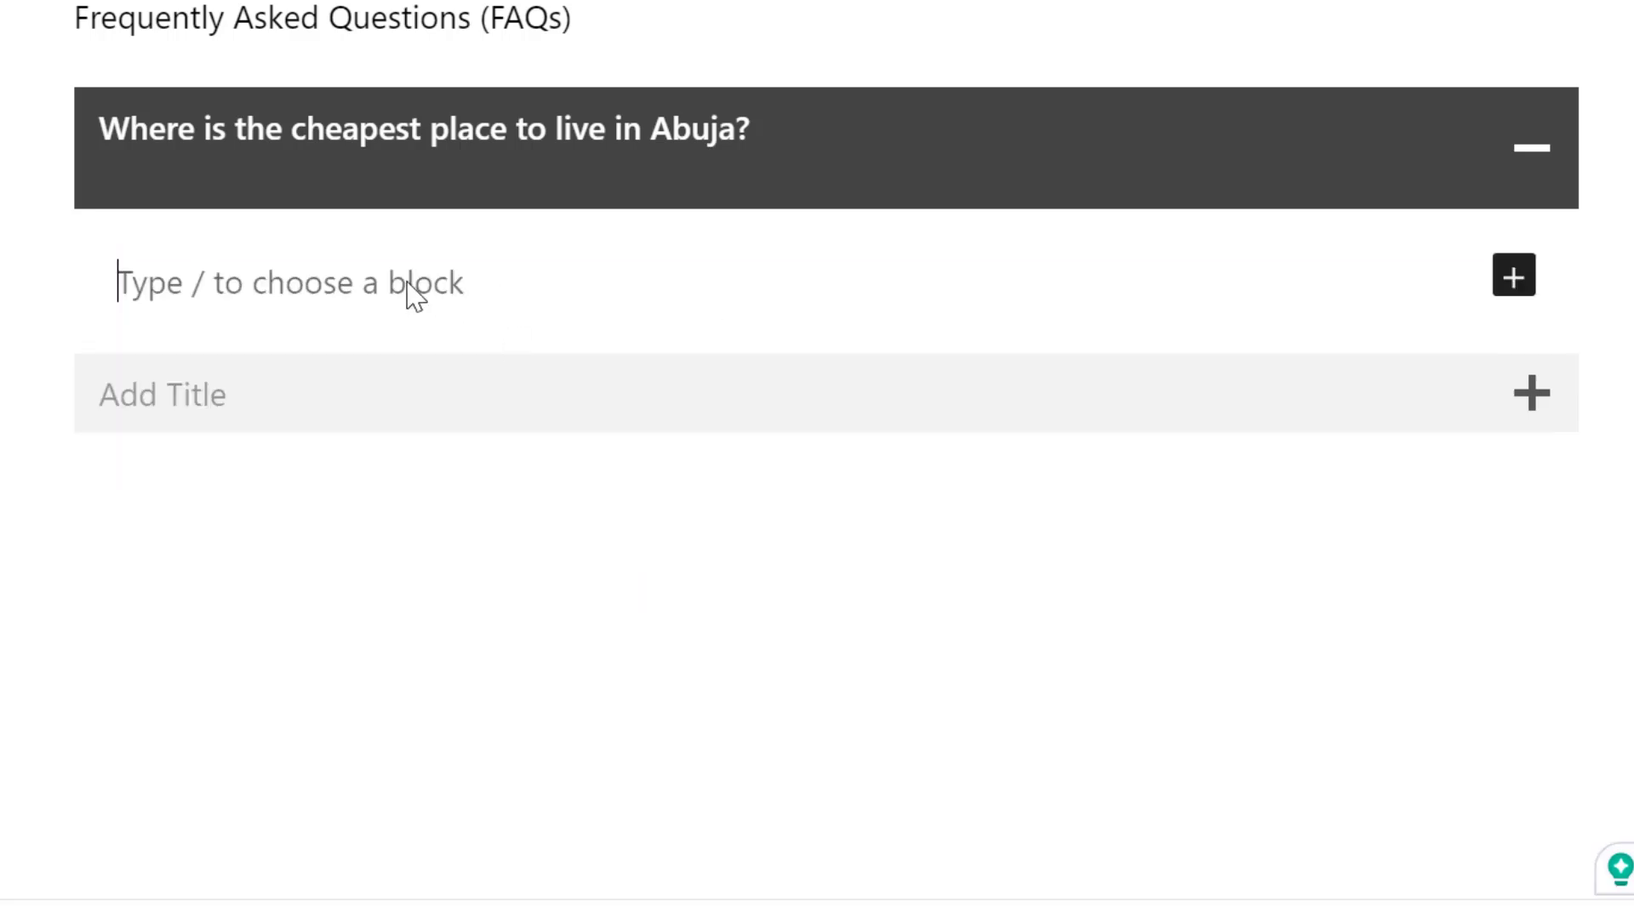
pyautogui.press('Escape')
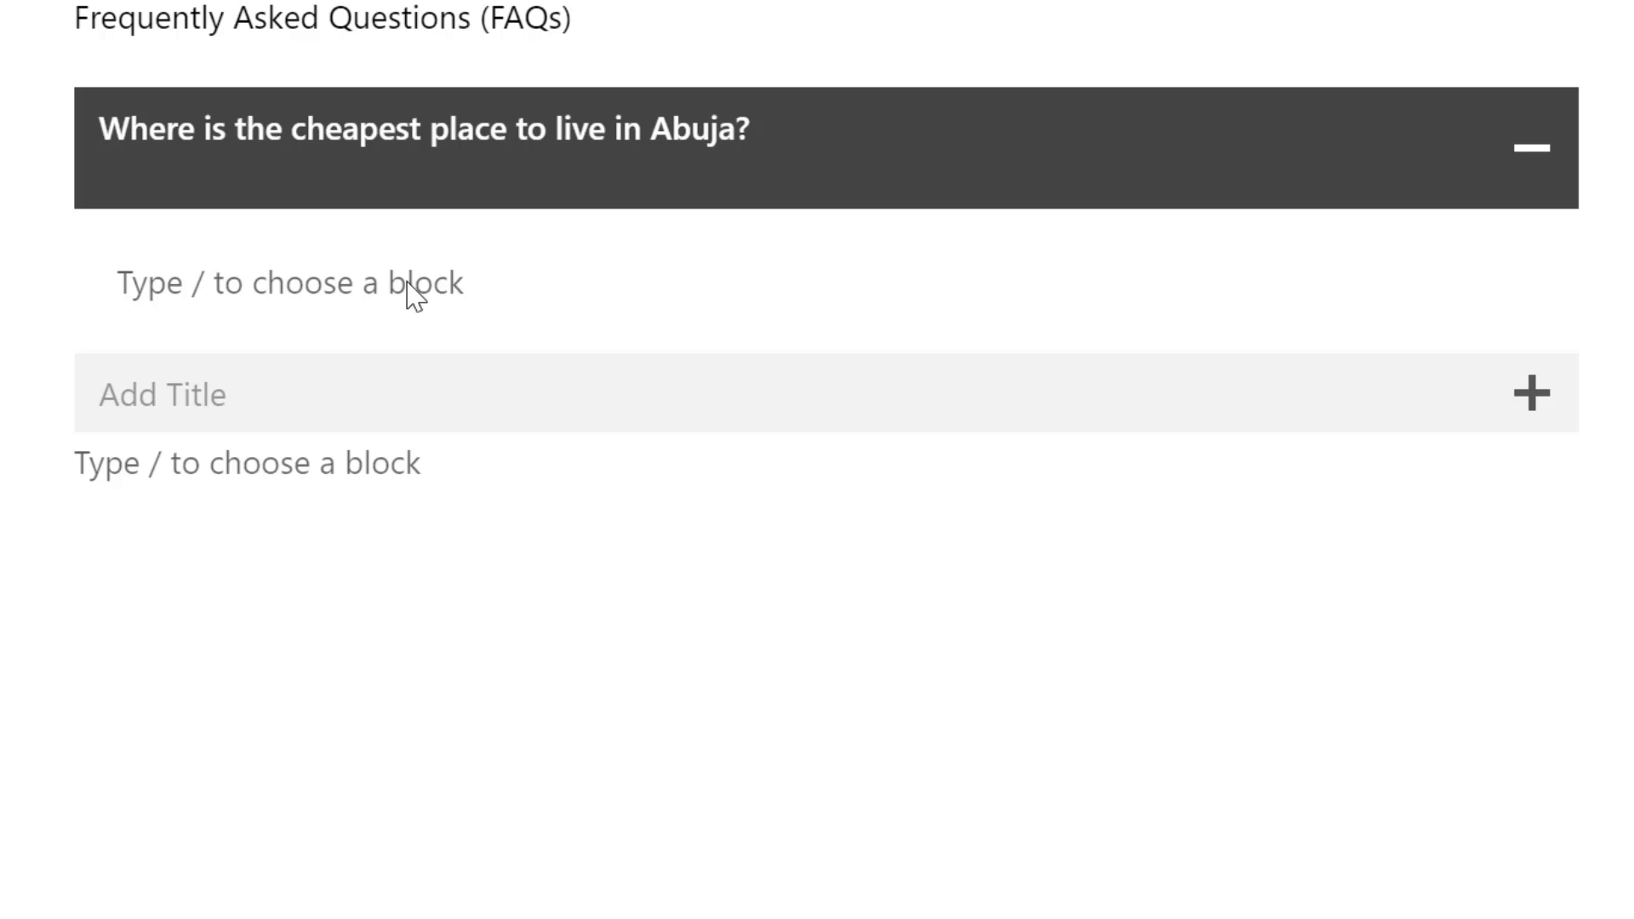
pyautogui.click(374, 288)
pyautogui.hotkey('ctrl', 'v')
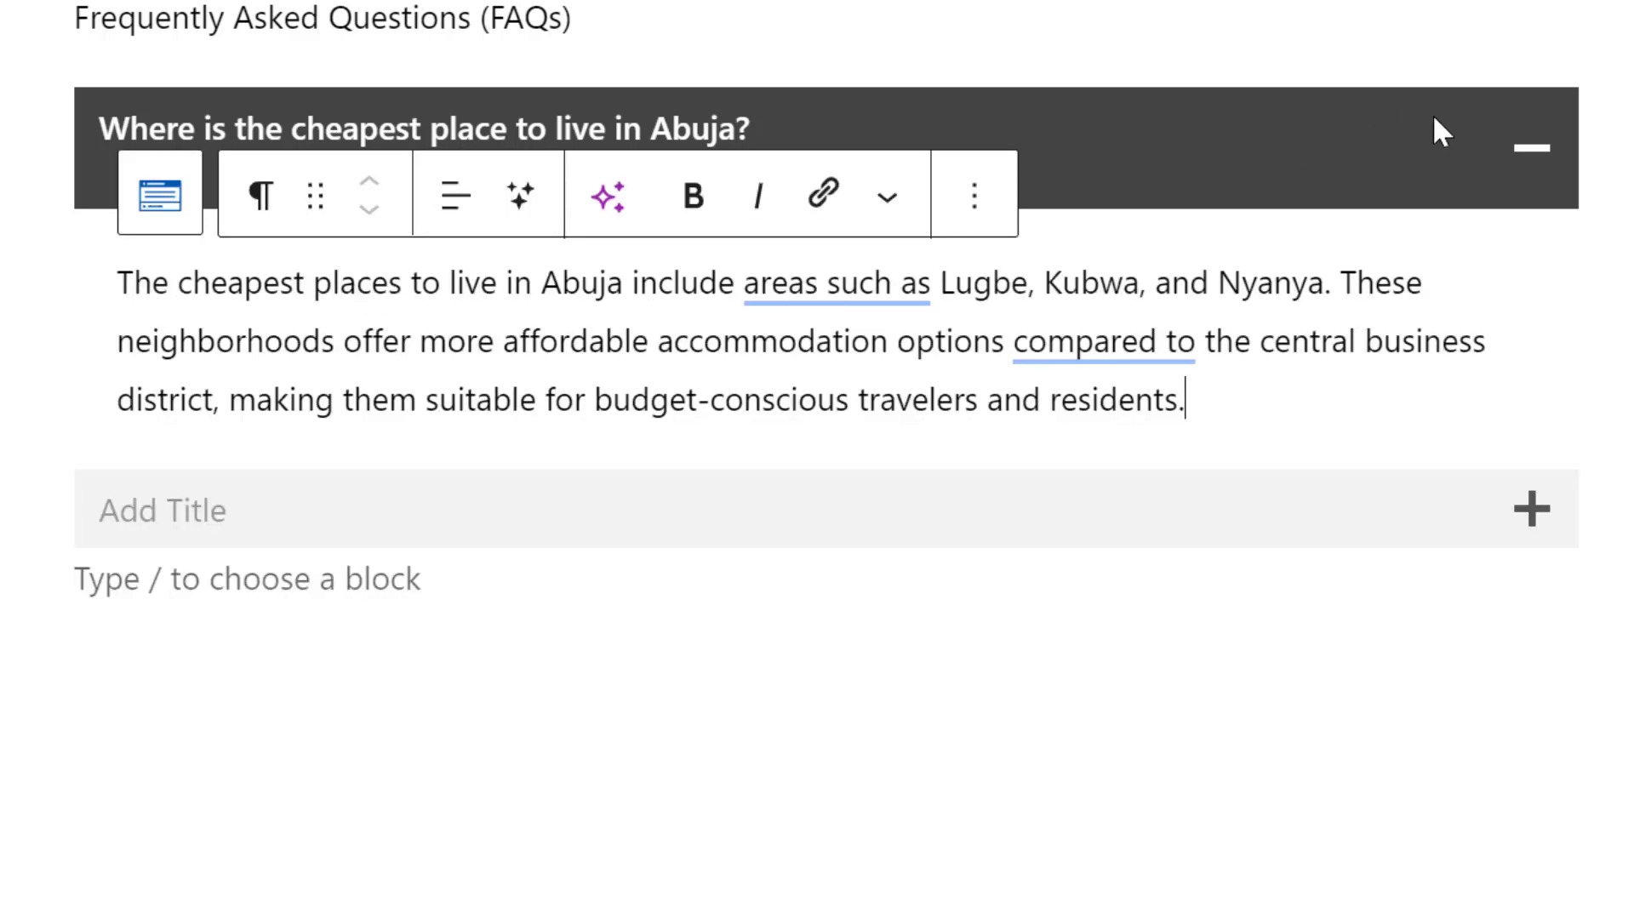
# Test collapsing and expanding the first pane with its answer in place
pyautogui.click(1523, 148)
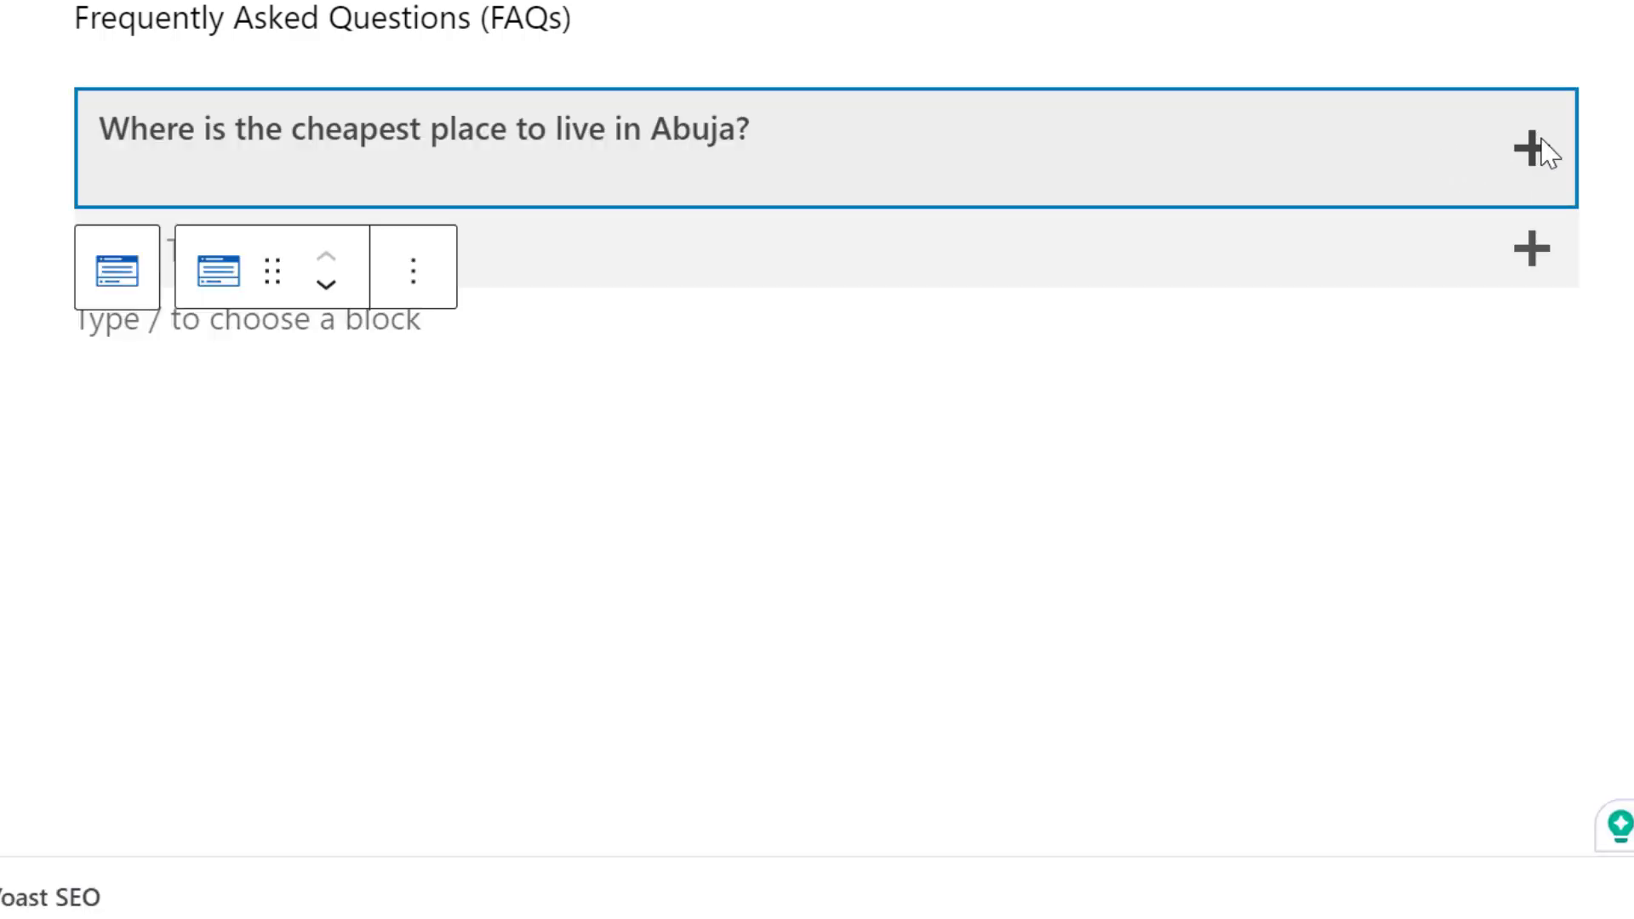
pyautogui.click(1544, 150)
pyautogui.click(1542, 139)
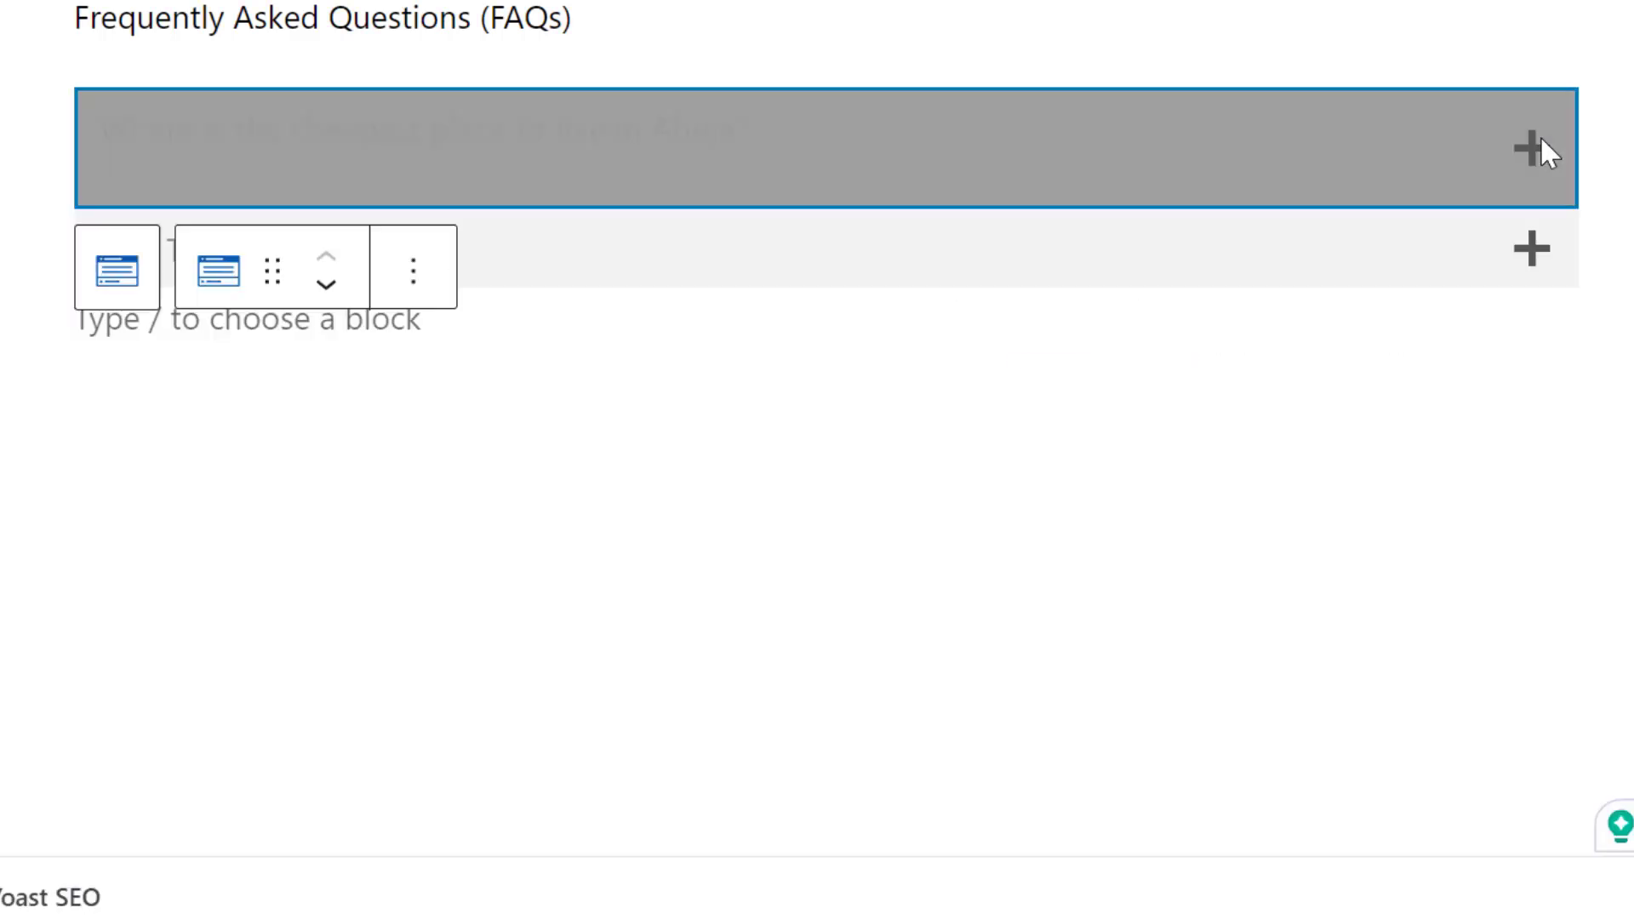
pyautogui.click(1538, 152)
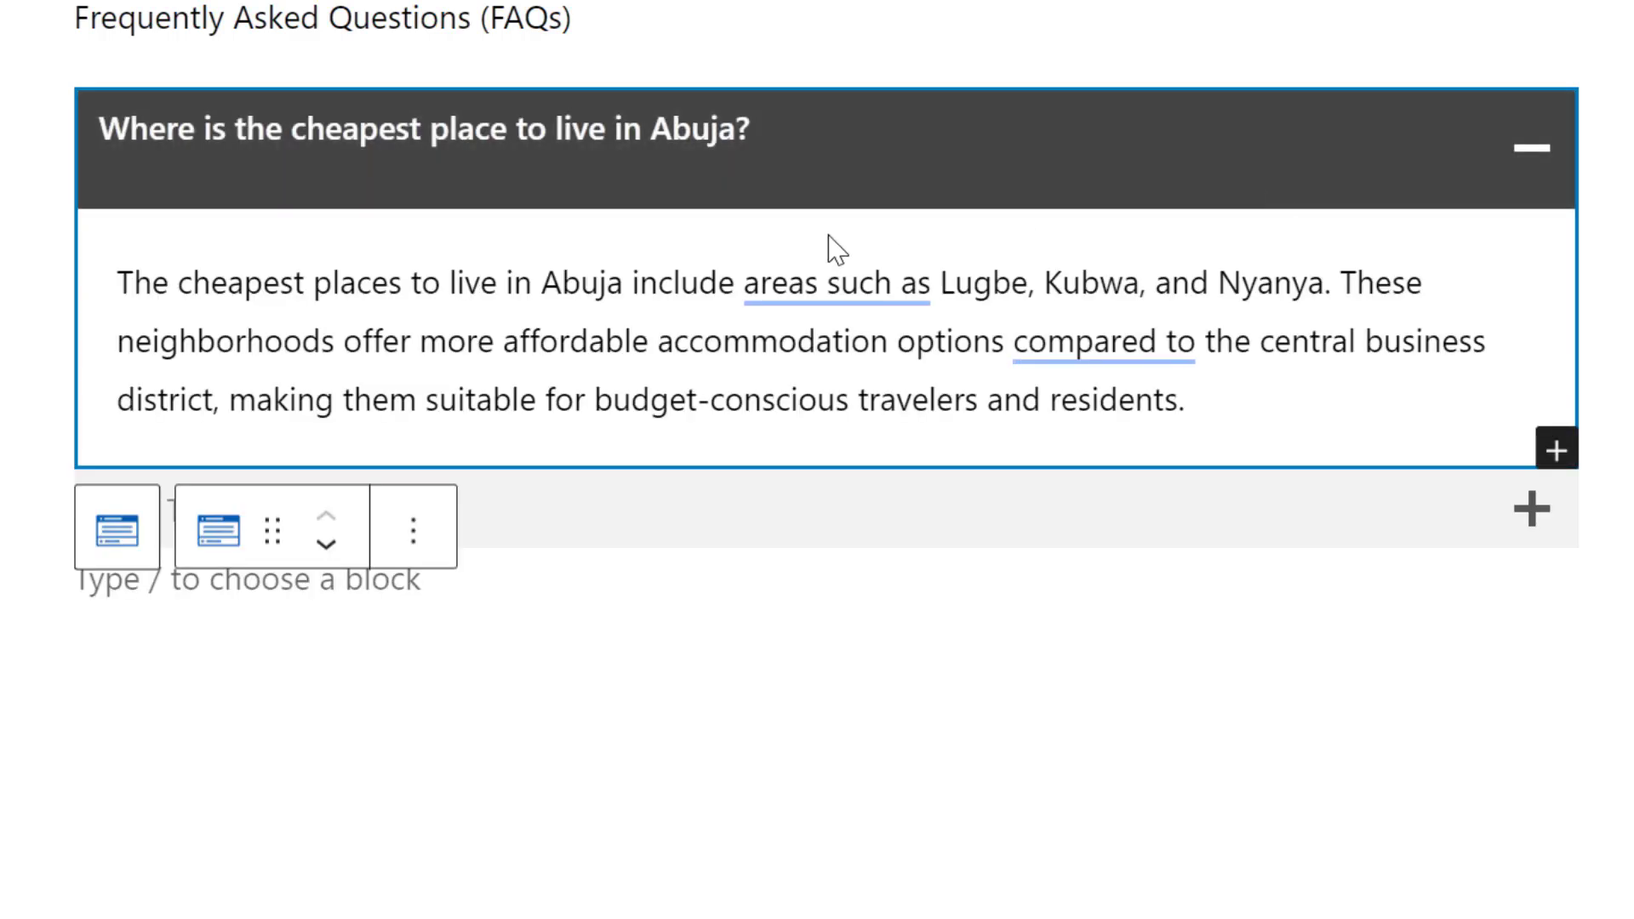
# Remove the empty line after "Where is the cheapest place to live in Abuja?" in the first pane's title
pyautogui.click(812, 179)
pyautogui.click(804, 180)
pyautogui.click(800, 176)
pyautogui.click(783, 136)
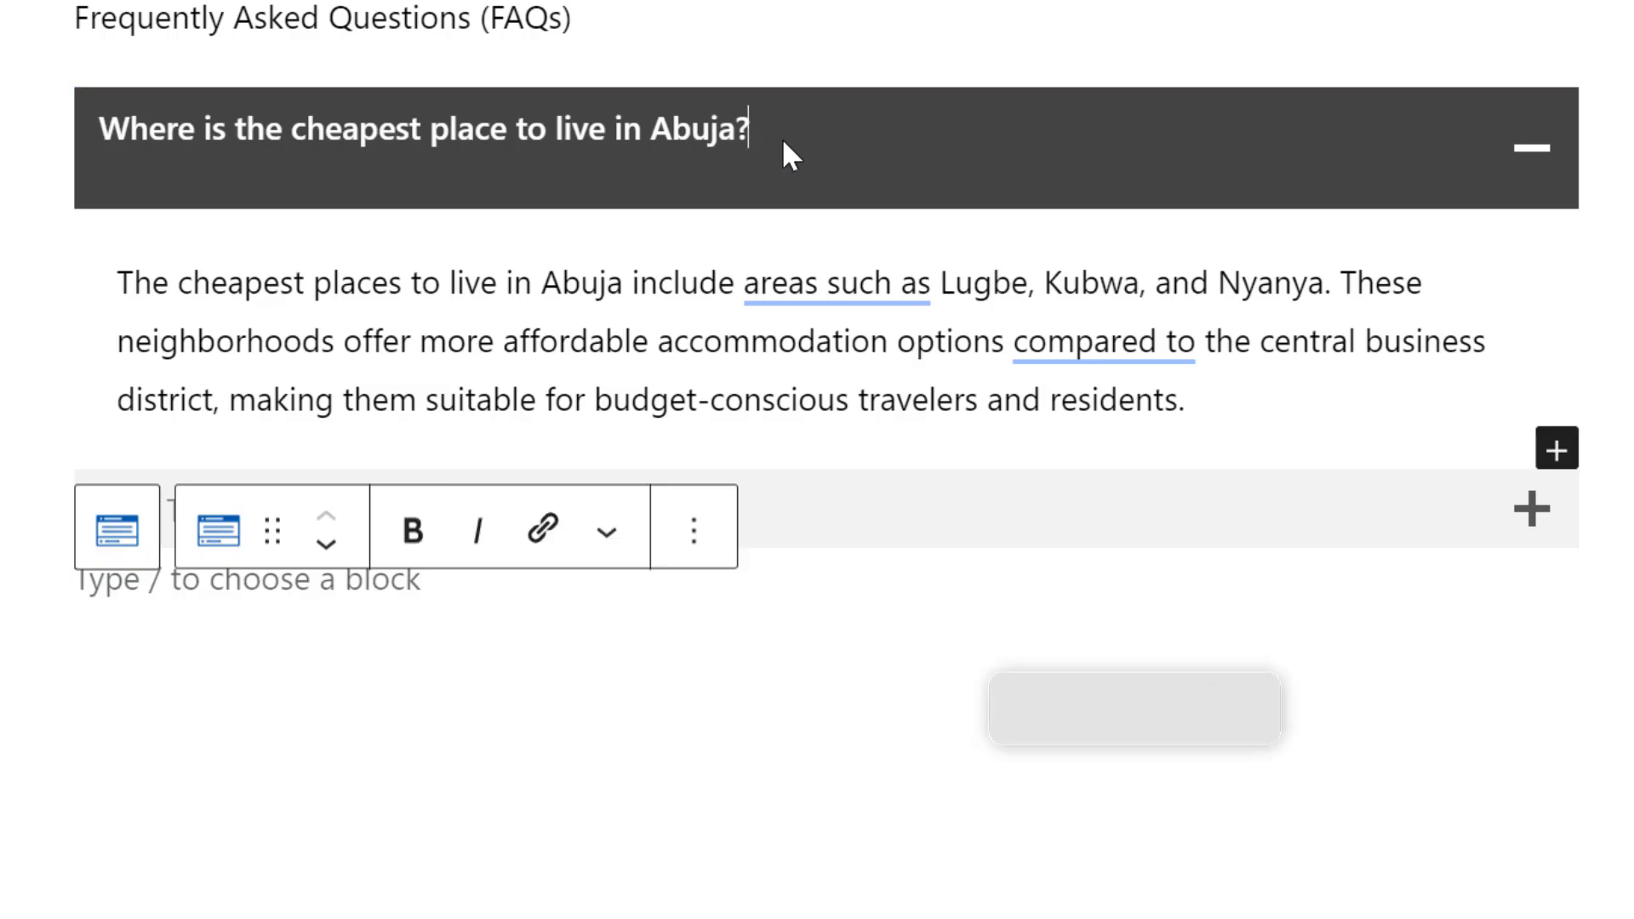
pyautogui.click(770, 143)
pyautogui.press('Delete')
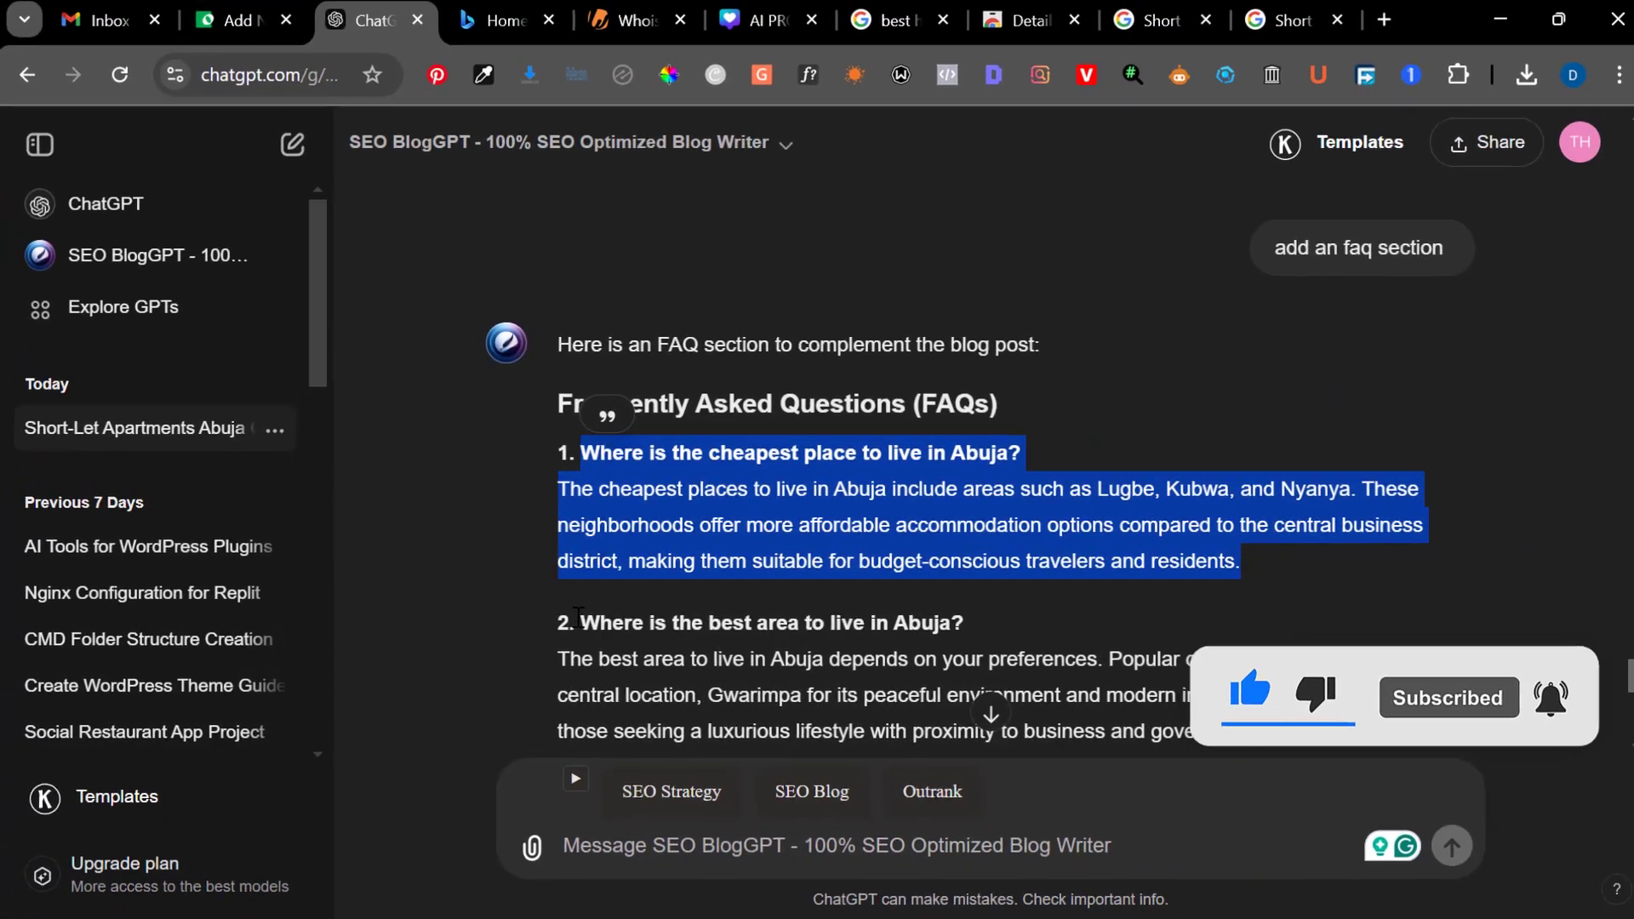
# Copy ChatGPT's FAQ text from the second question onward and paste it into the second pane's title, trimming the trailing blank lines
pyautogui.moveTo(750, 590); pyautogui.dragTo(939, 675)
pyautogui.moveTo(710, 686); pyautogui.dragTo(977, 713)
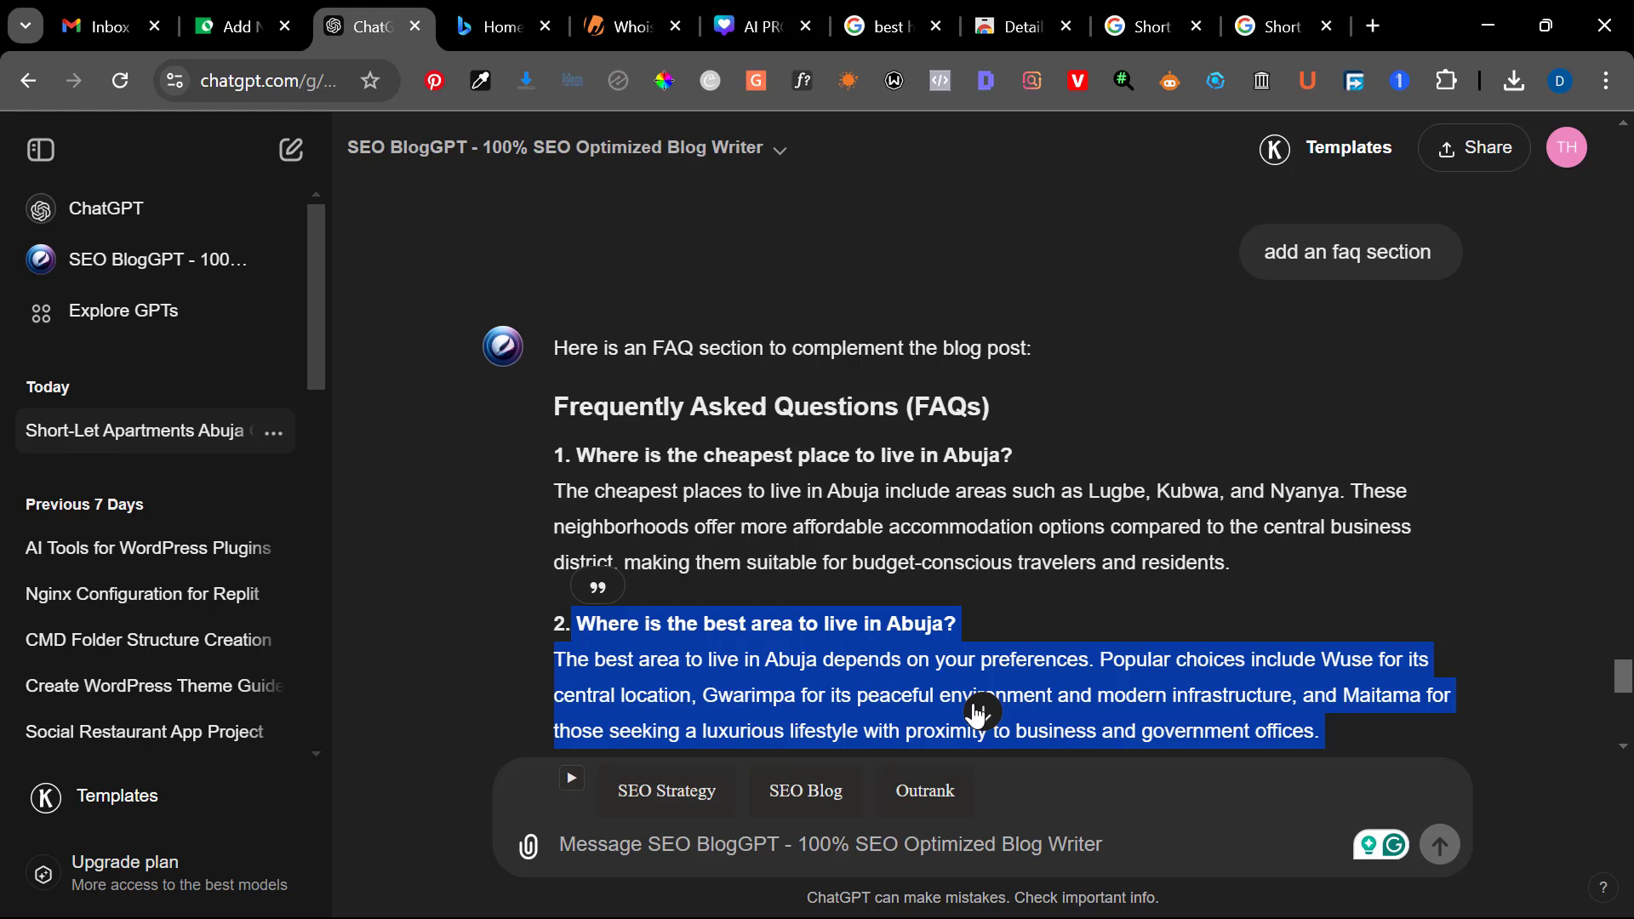
pyautogui.click(208, 24)
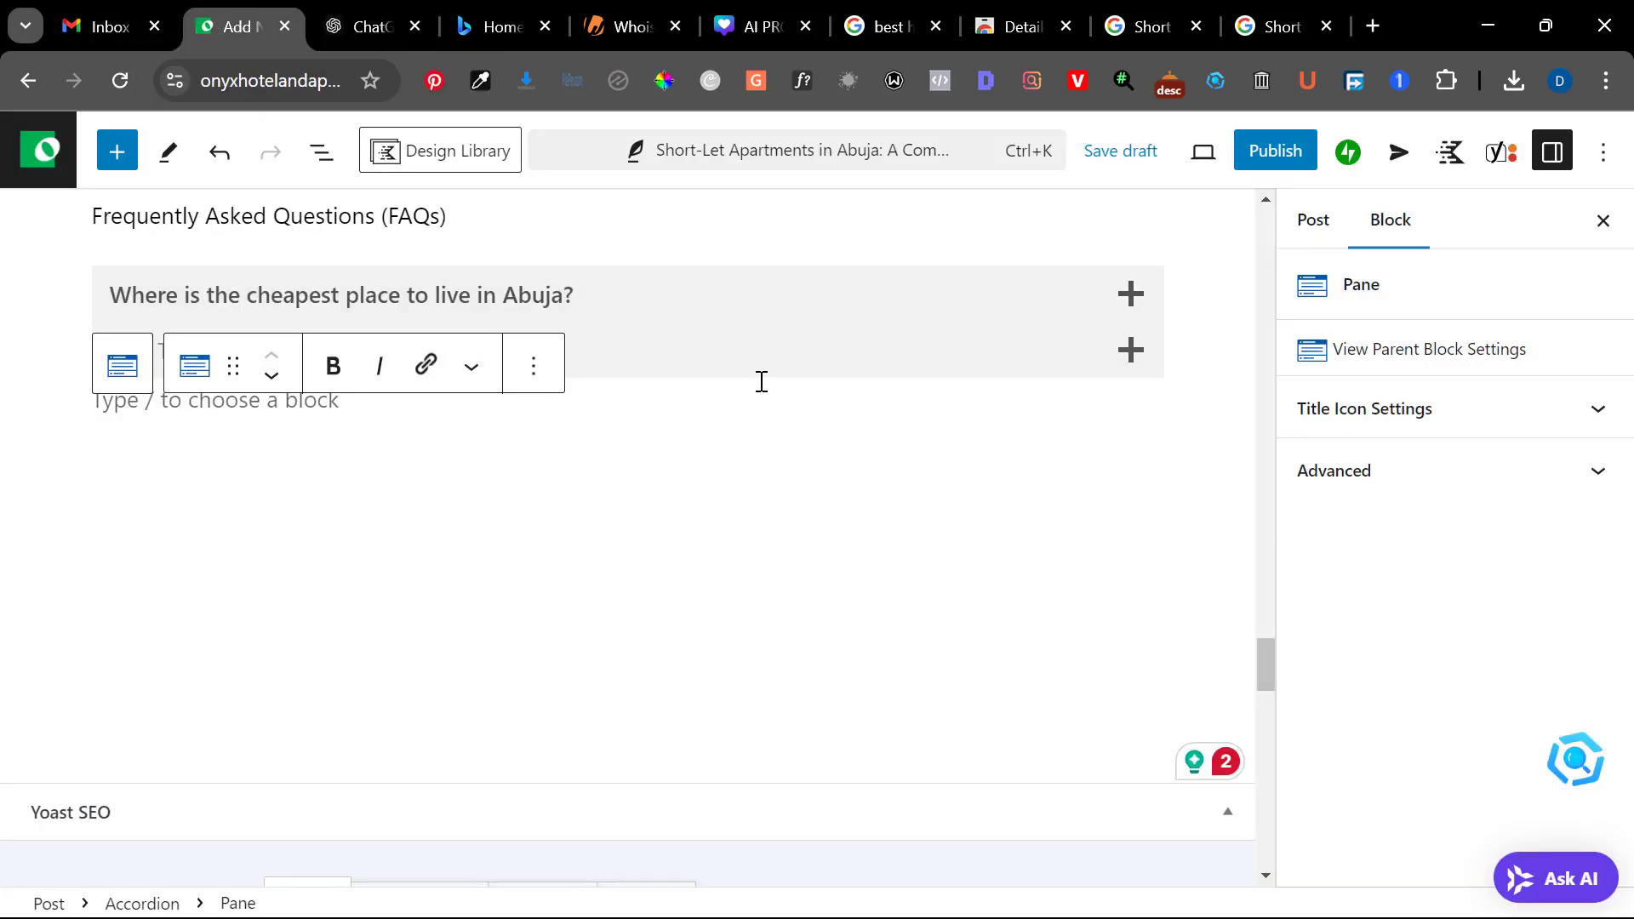
pyautogui.click(754, 340)
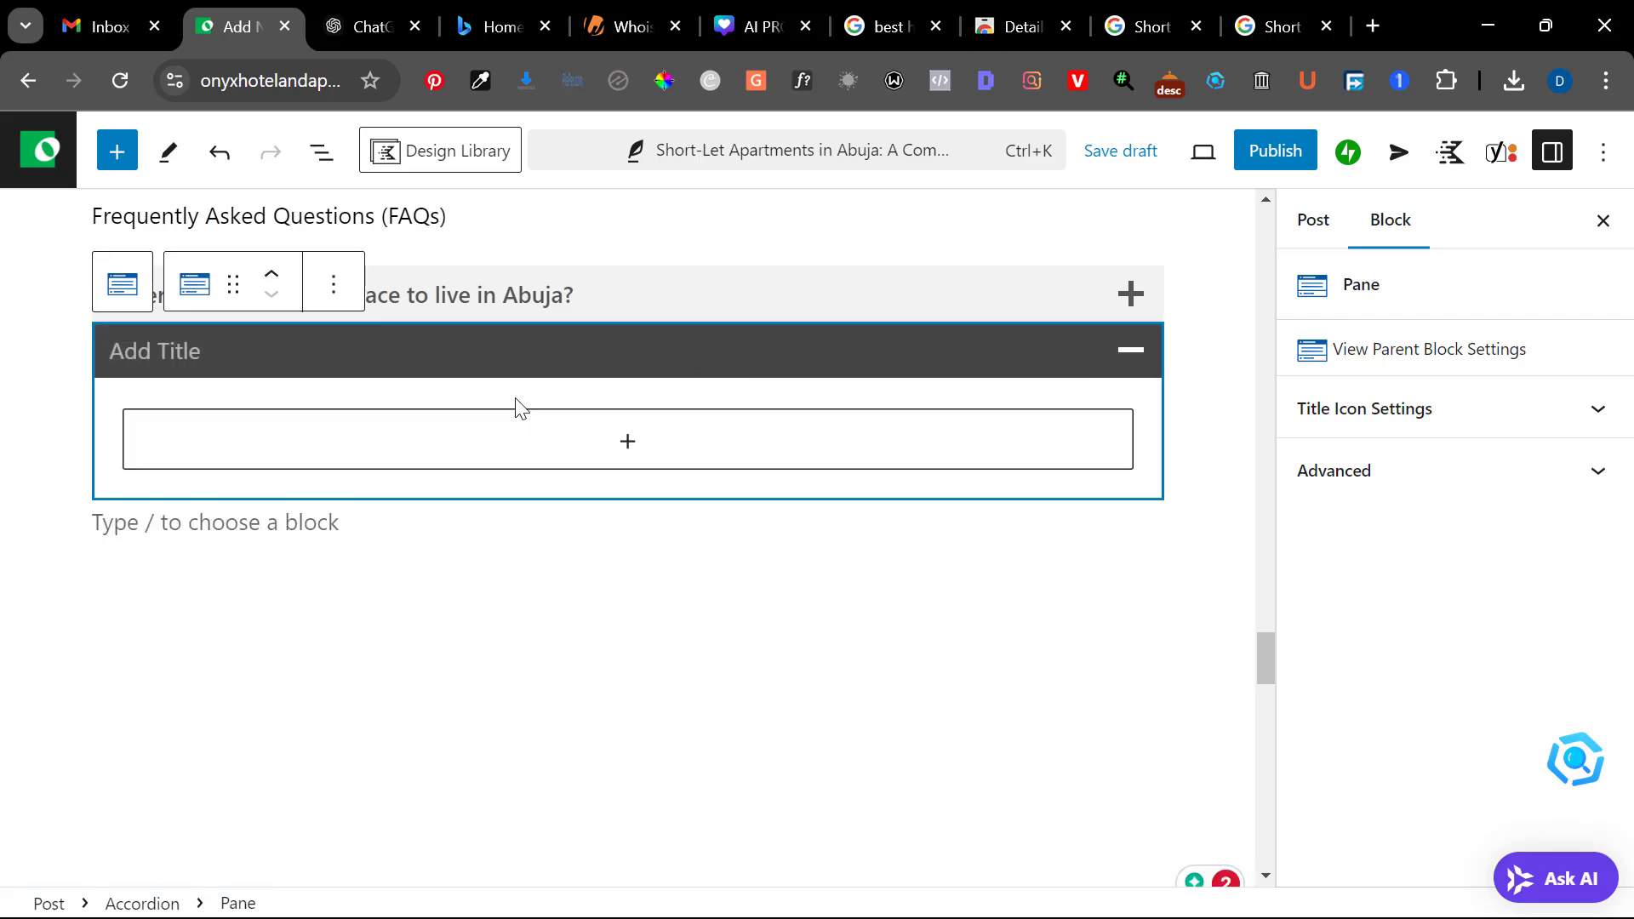
pyautogui.click(446, 357)
pyautogui.hotkey('ctrl', 'v')
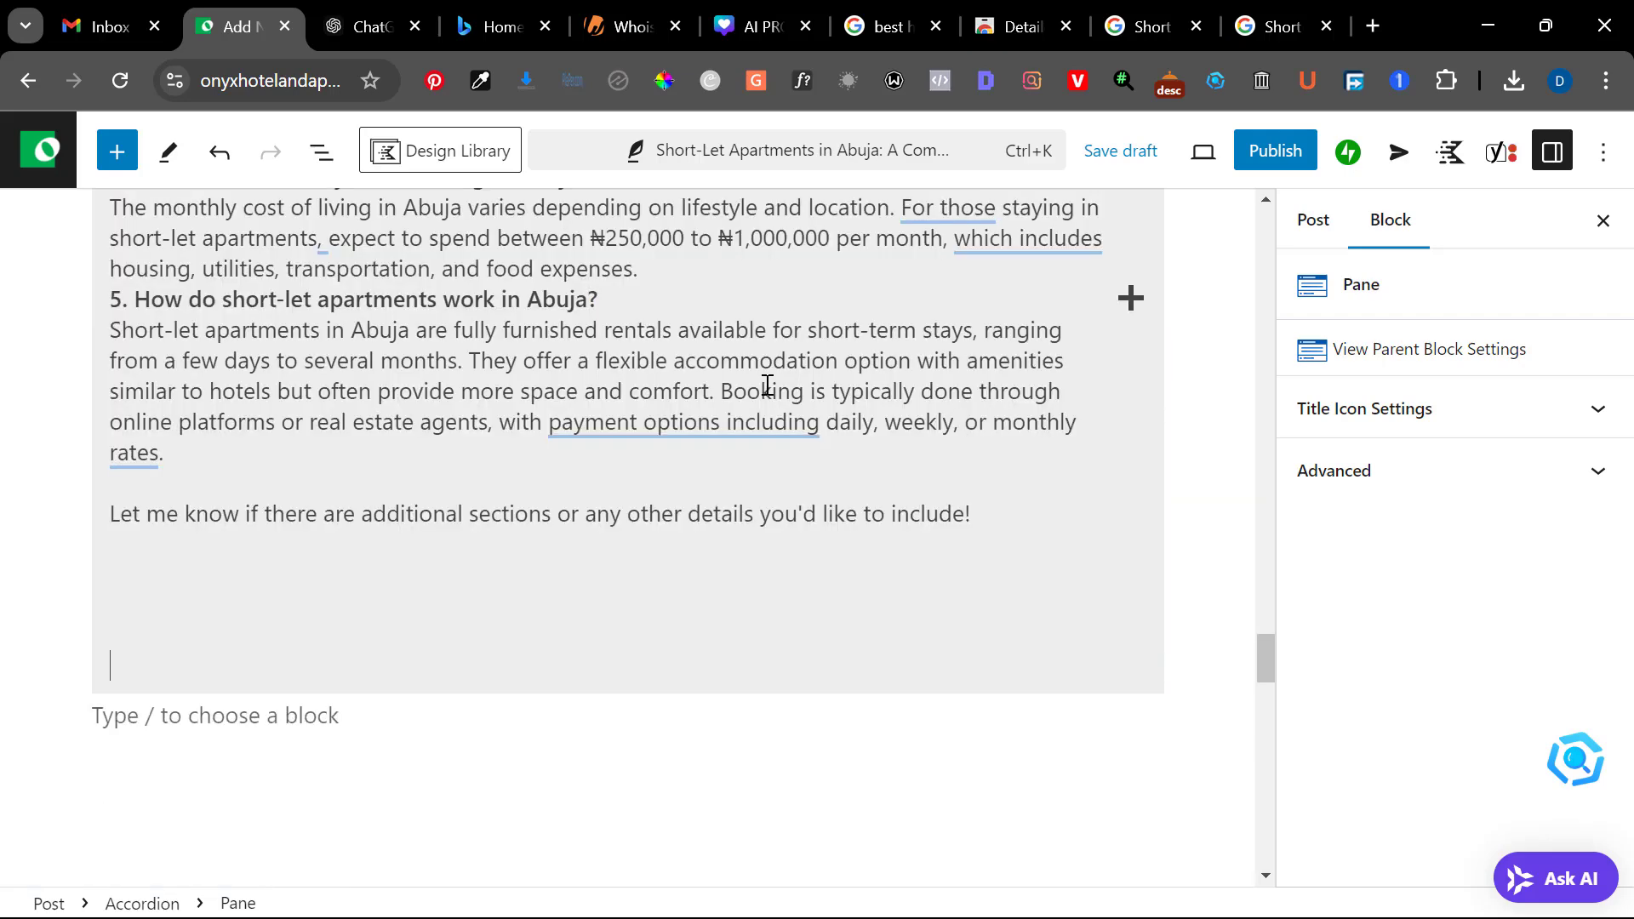
pyautogui.press('BackSpace')
pyautogui.press('BackSpace')
pyautogui.press('BackSpace')
pyautogui.press('BackSpace')
pyautogui.press('BackSpace')
pyautogui.press('BackSpace')
pyautogui.press('BackSpace')
pyautogui.press('BackSpace')
pyautogui.press('BackSpace')
pyautogui.press('BackSpace')
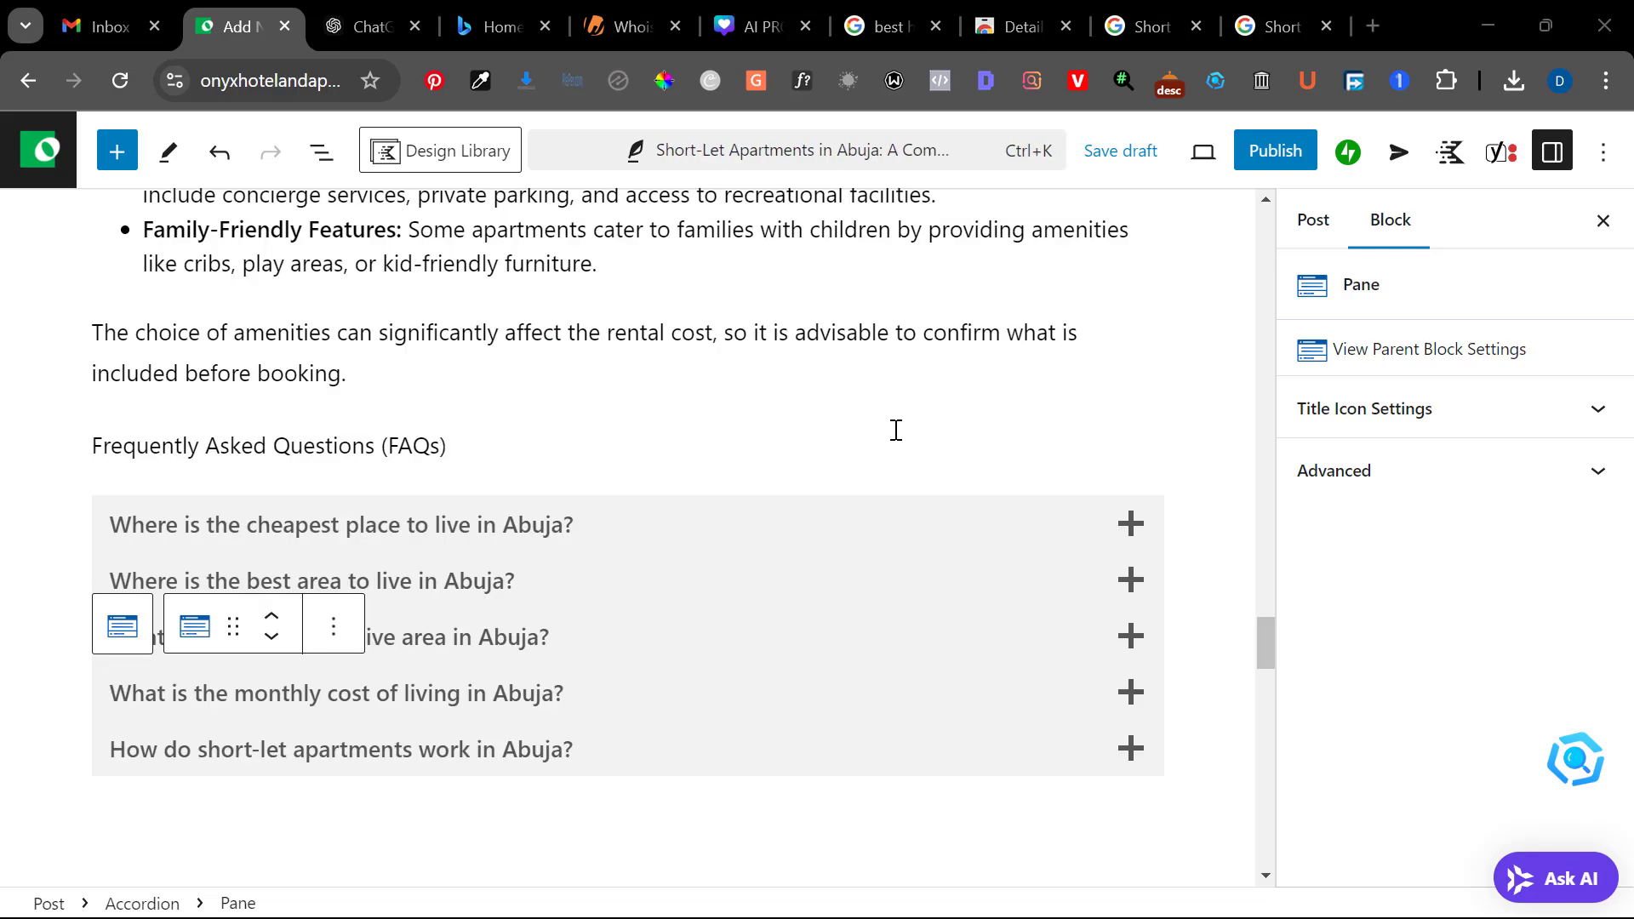
# Review the five-question FAQ accordion and the article sections above it, back up to the post title
pyautogui.scroll(2, 897, 430)
pyautogui.scroll(-1, 896, 430)
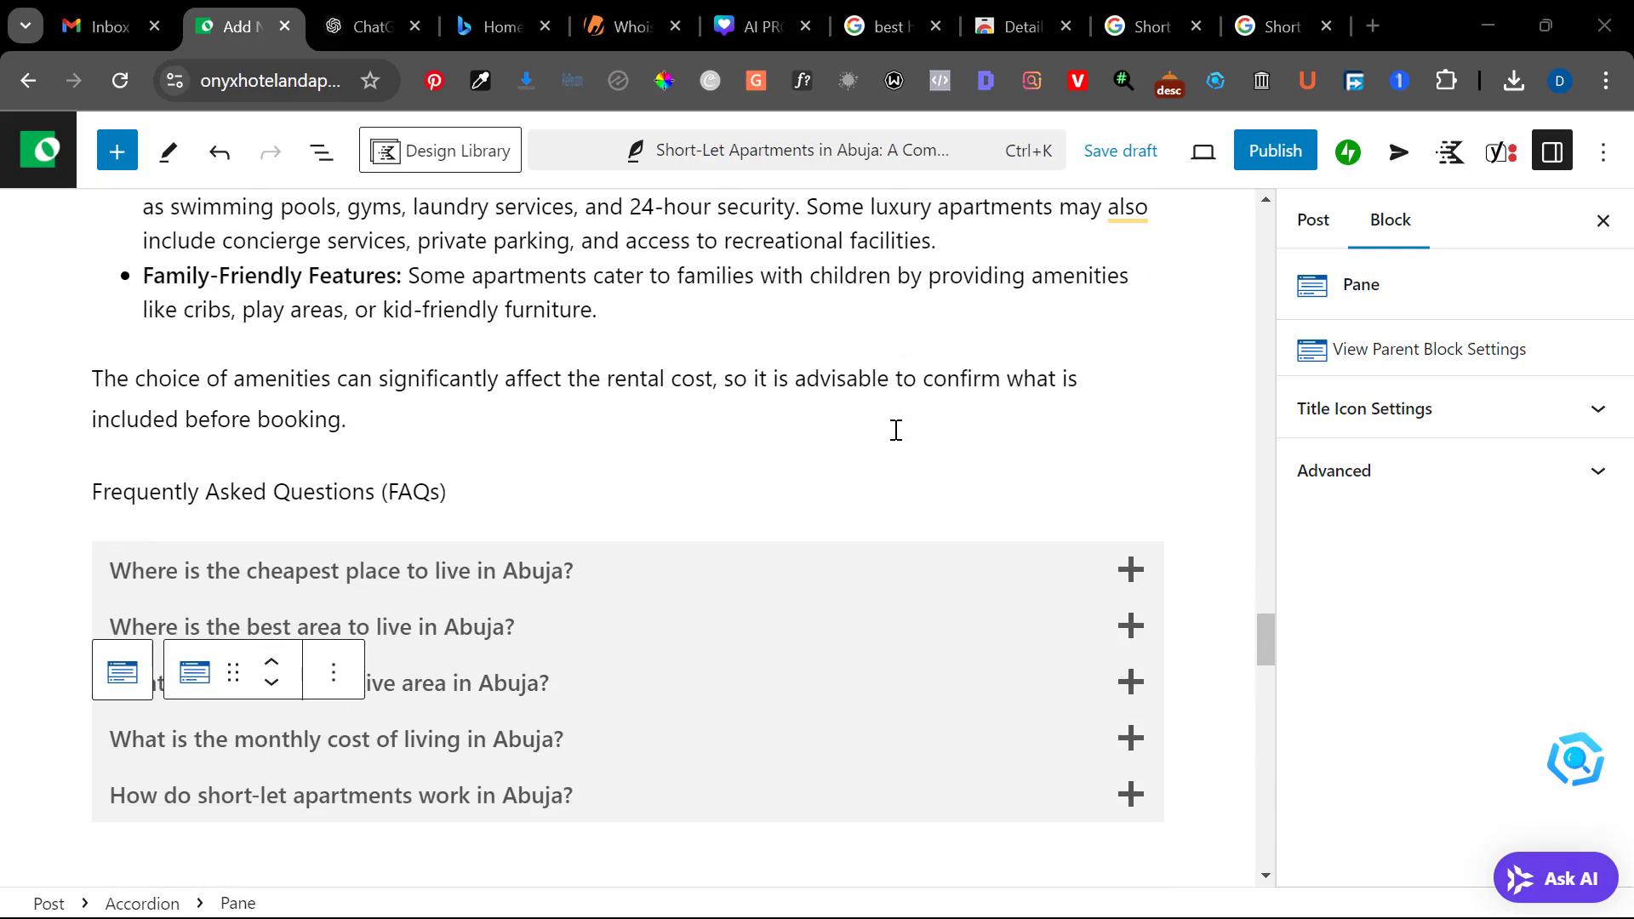
pyautogui.scroll(10, 896, 430)
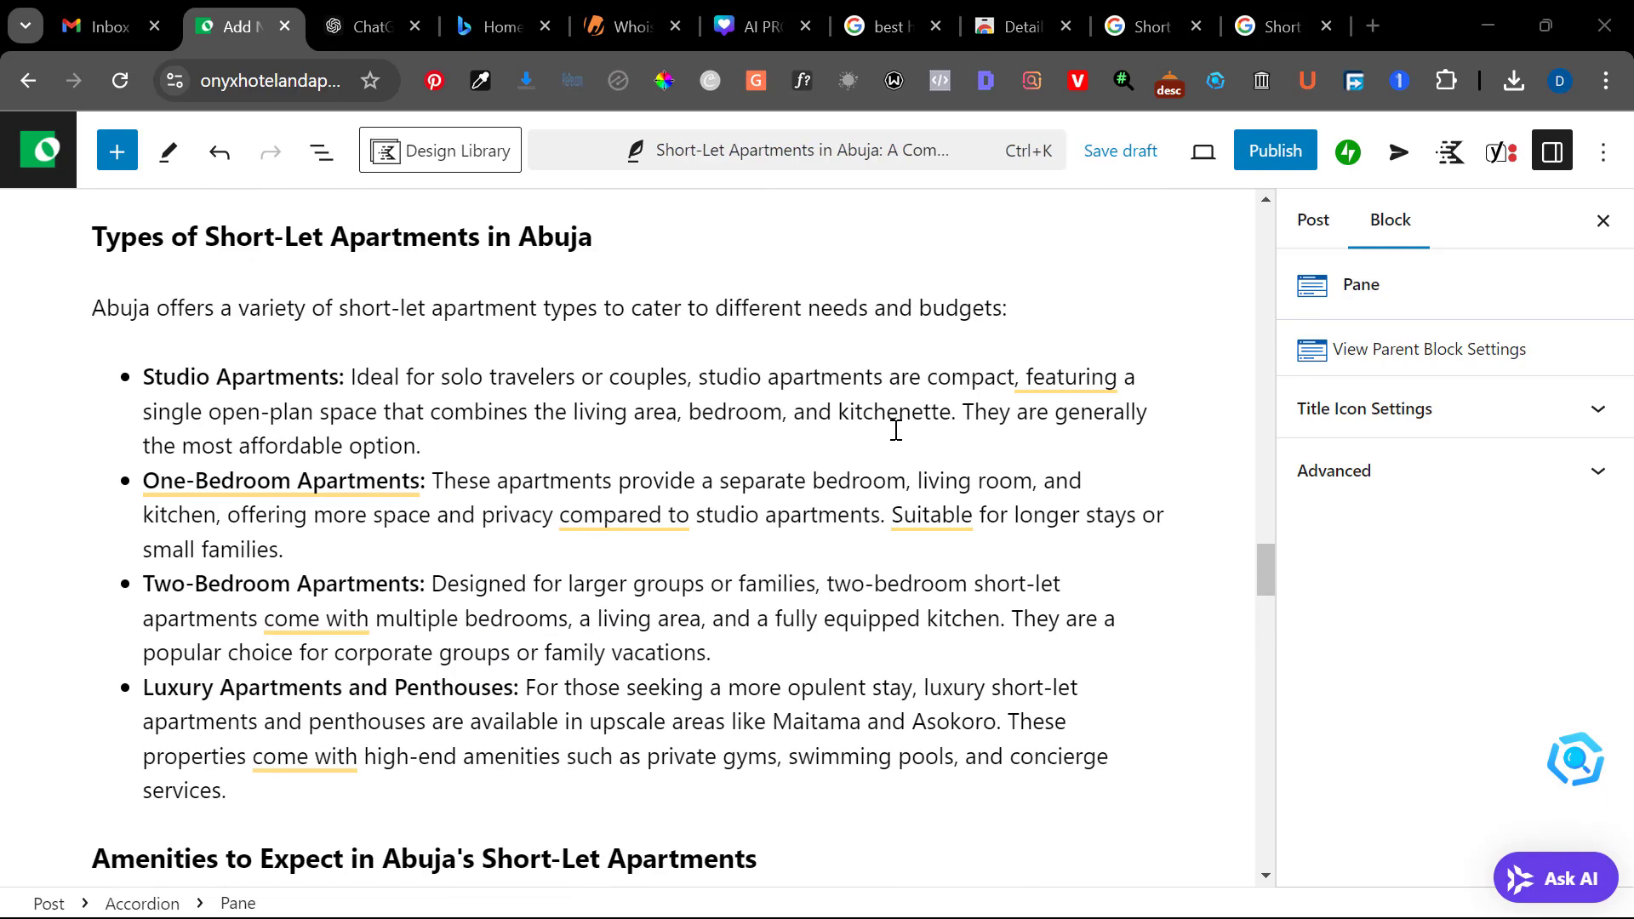
pyautogui.scroll(5, 896, 430)
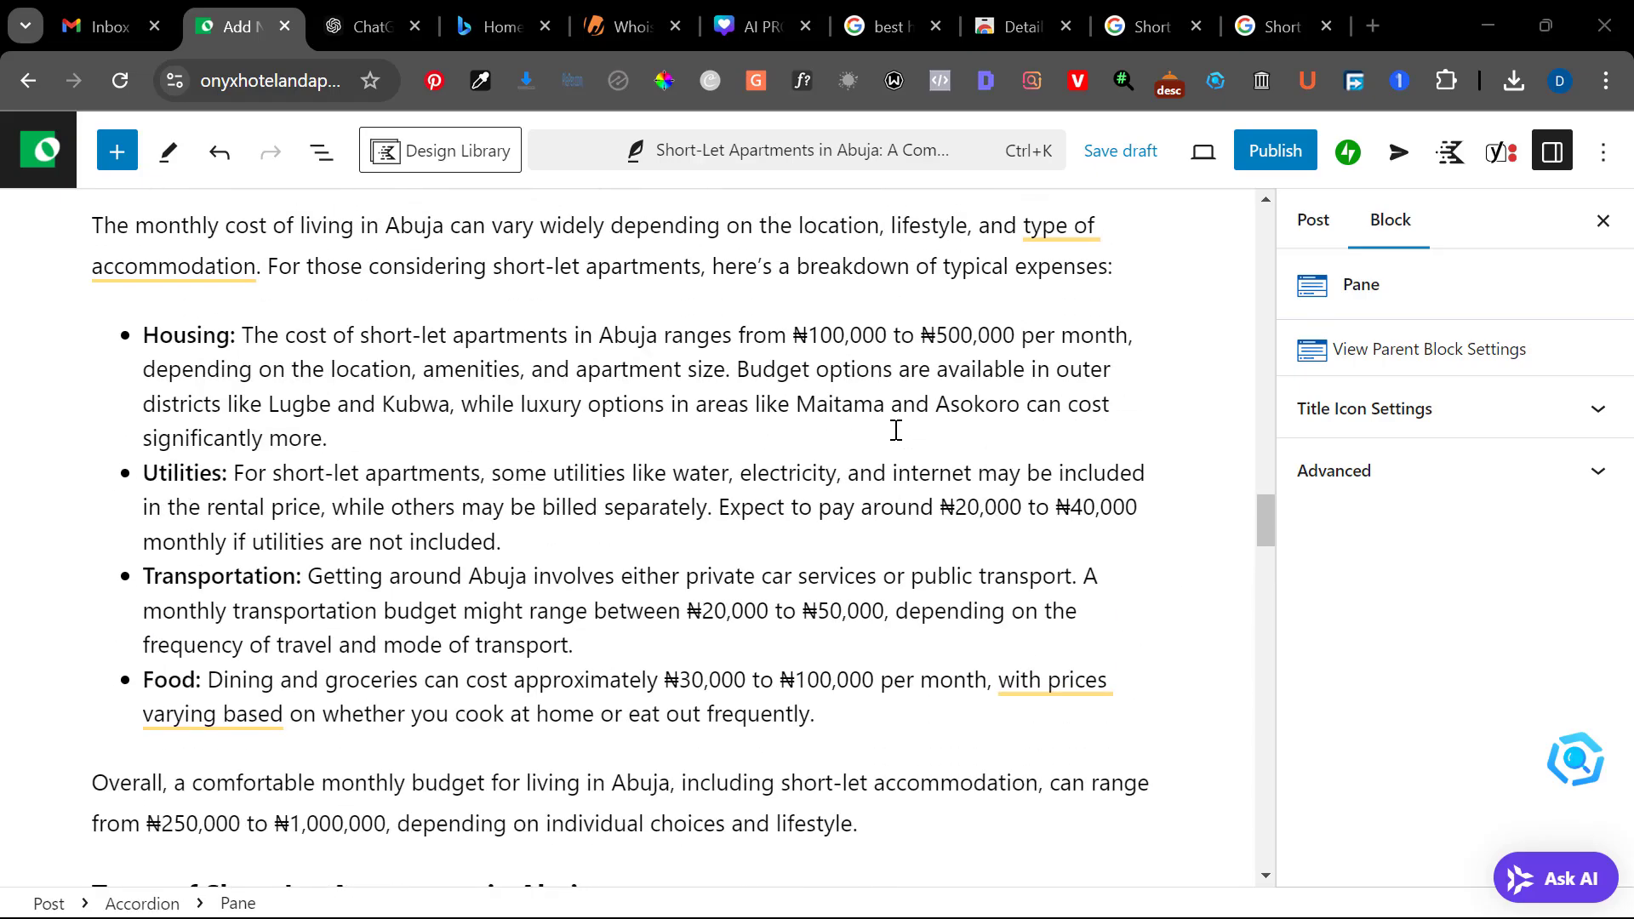
pyautogui.scroll(1, 896, 429)
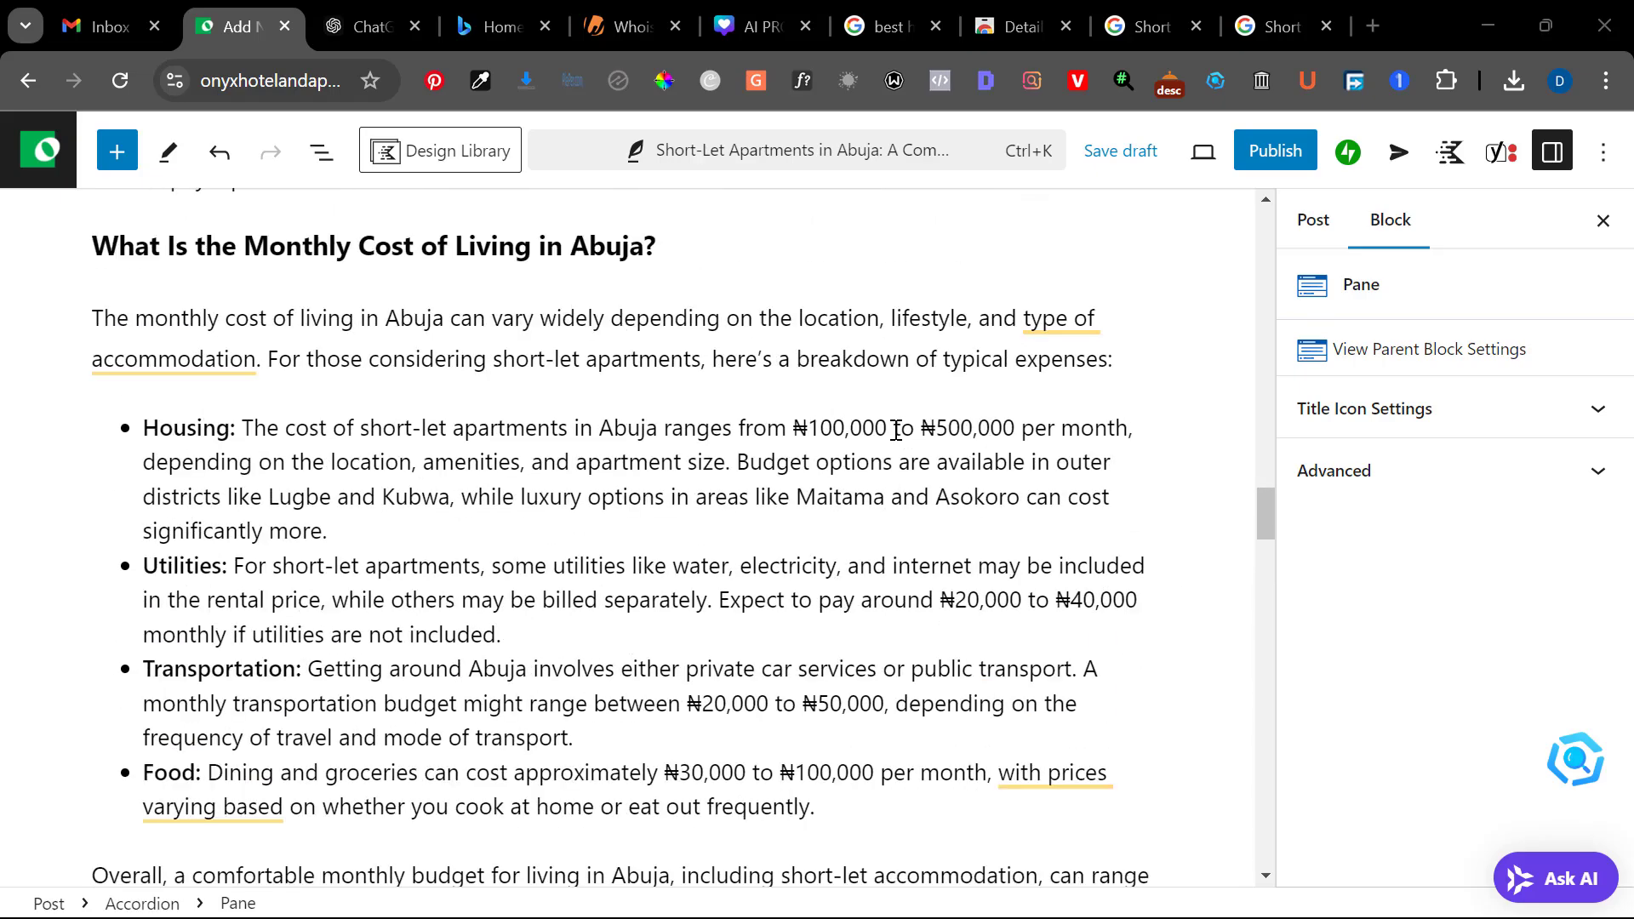
pyautogui.scroll(-15, 897, 430)
pyautogui.scroll(10, 896, 430)
pyautogui.scroll(20, 897, 430)
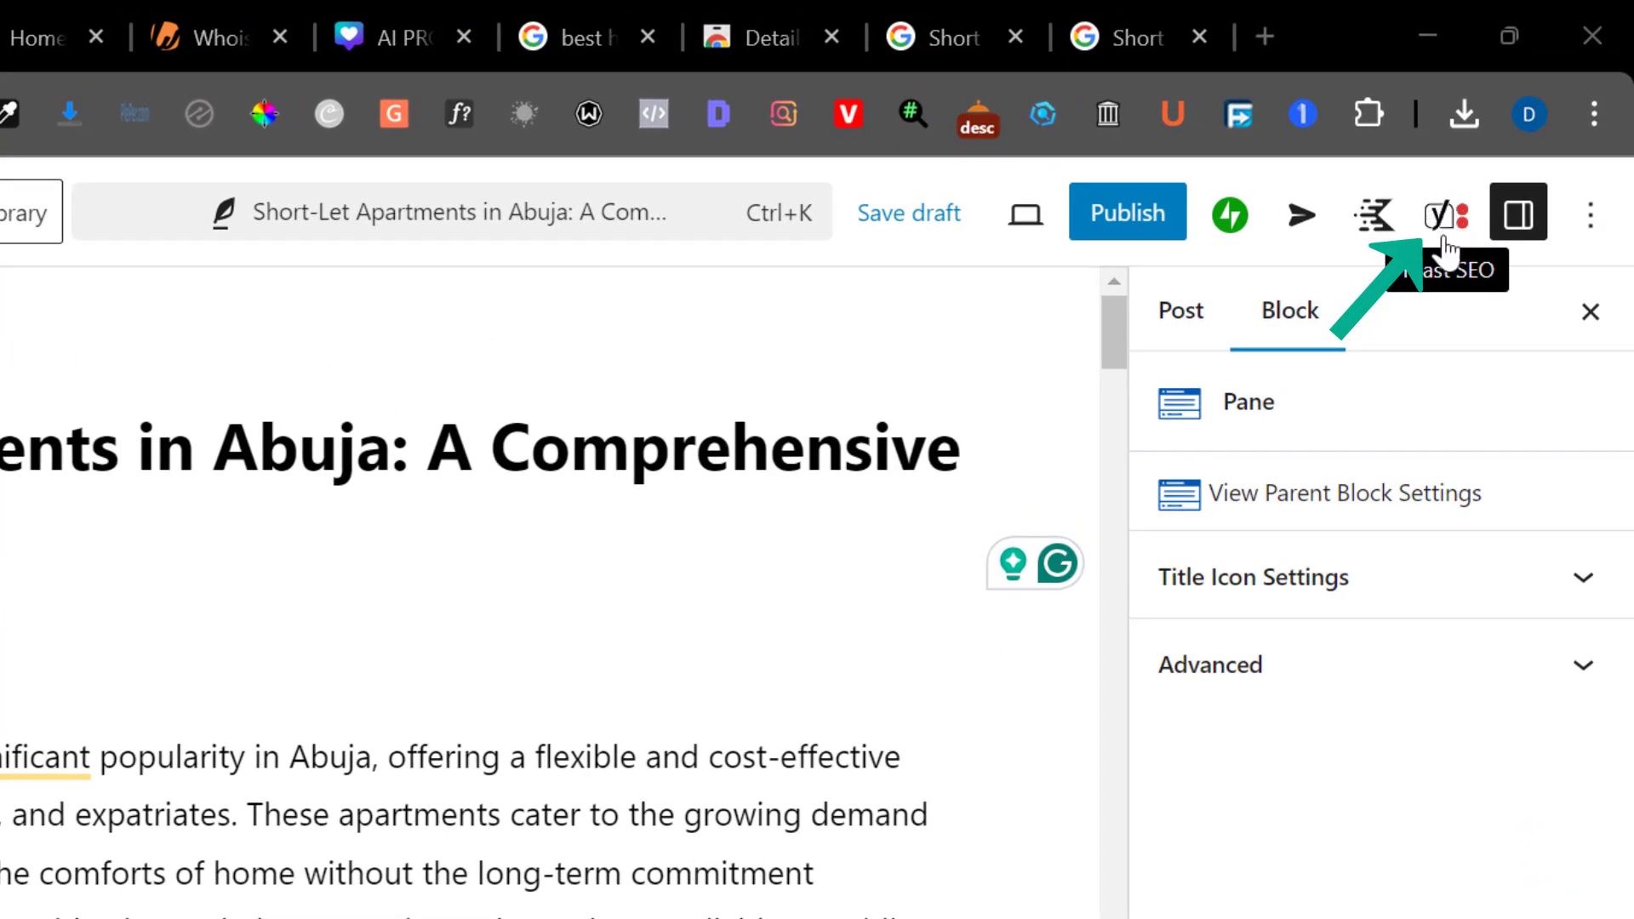
# Set the Yoast SEO focus keyphrase to "Short-Let Apartments in Abuja", copied from the post title
pyautogui.click(1448, 213)
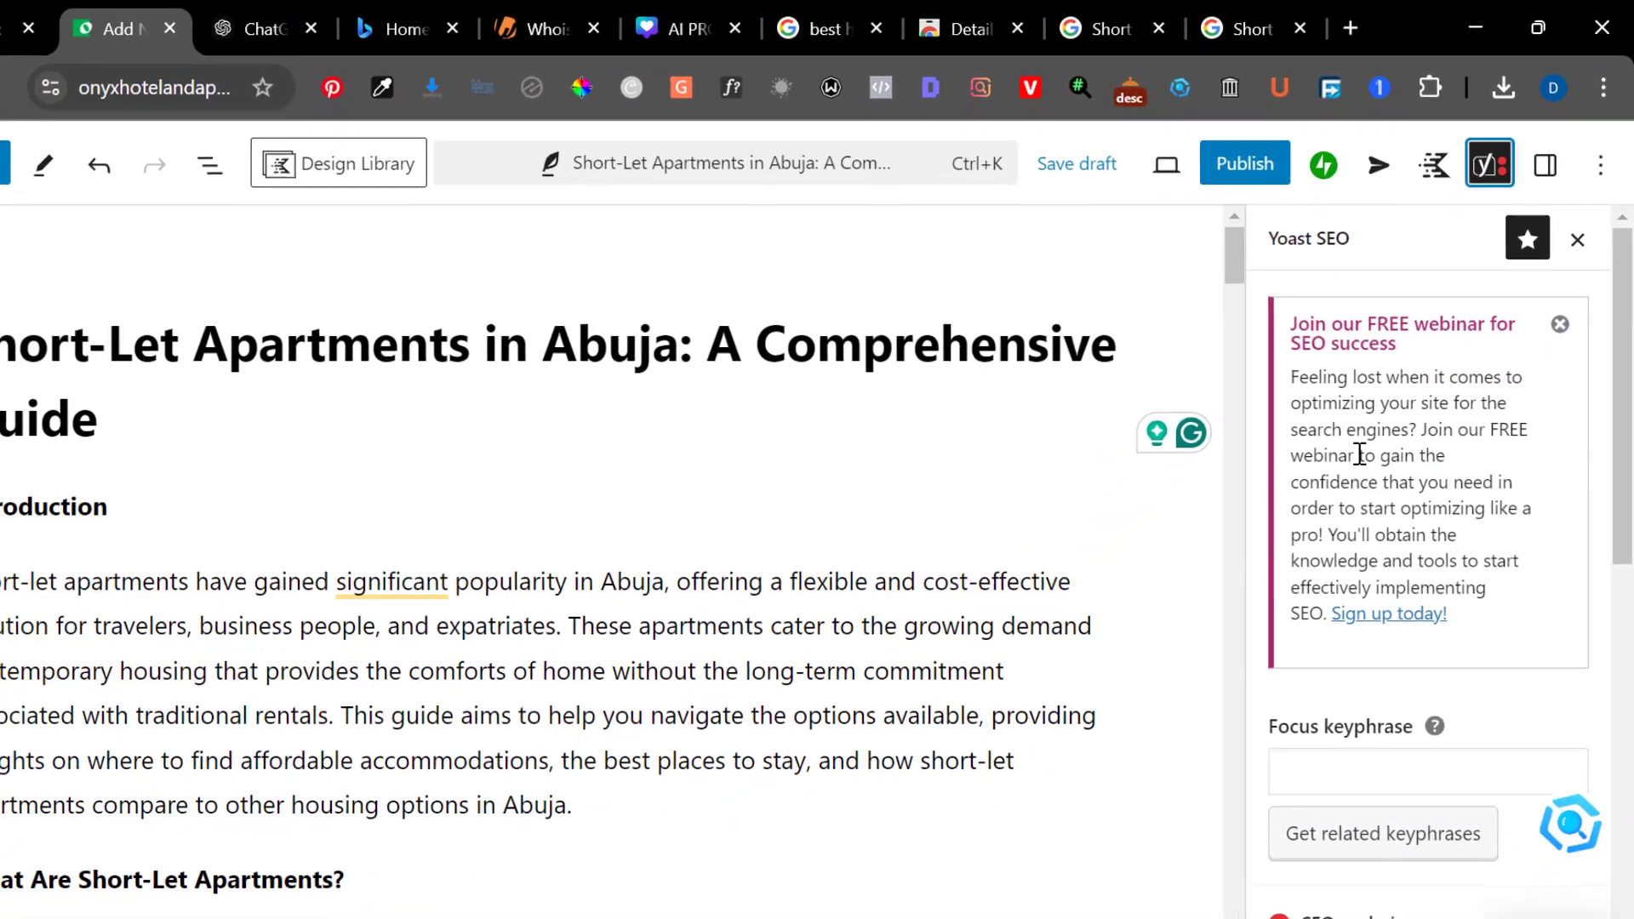
pyautogui.scroll(-2, 1300, 549)
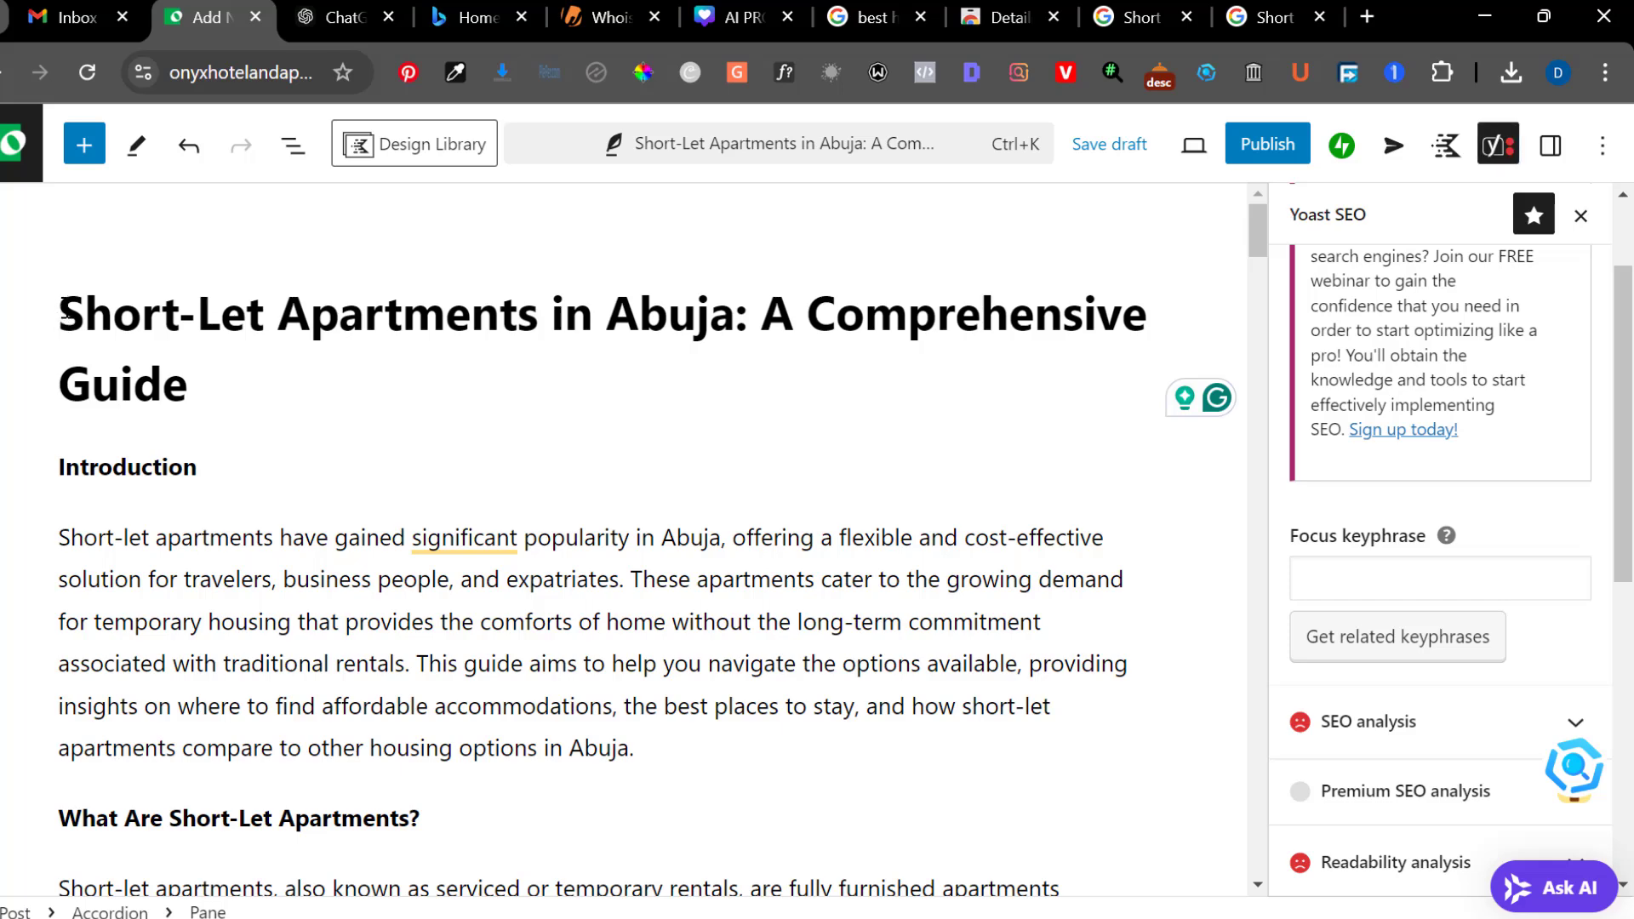
pyautogui.moveTo(64, 309); pyautogui.dragTo(726, 316)
pyautogui.hotkey('ctrl', 'c')
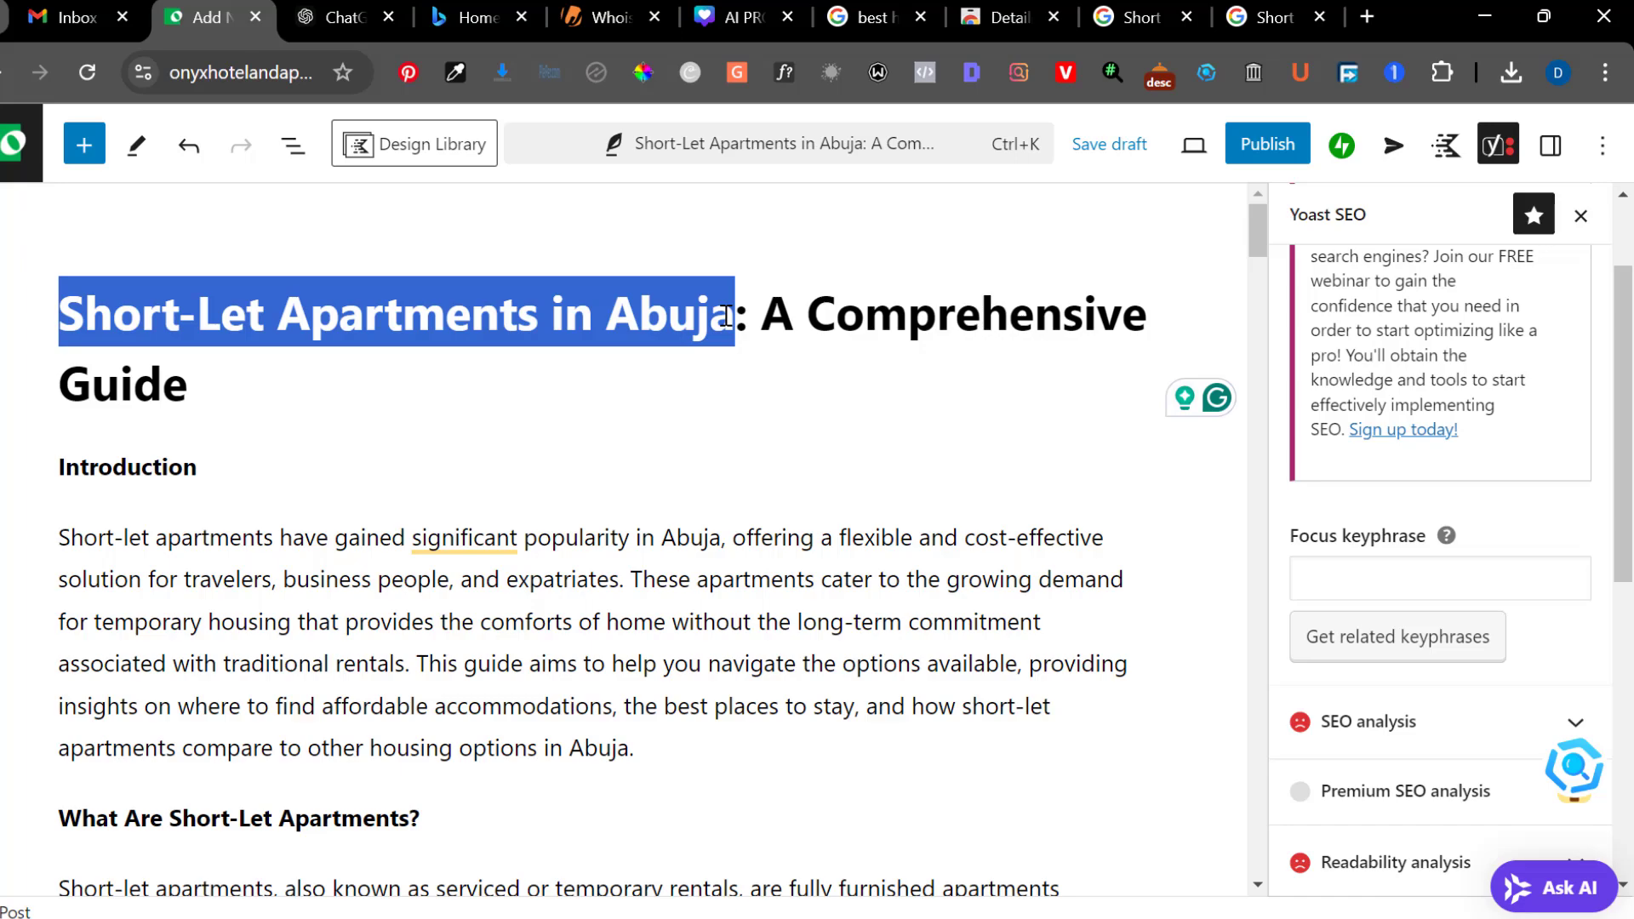
pyautogui.click(1427, 581)
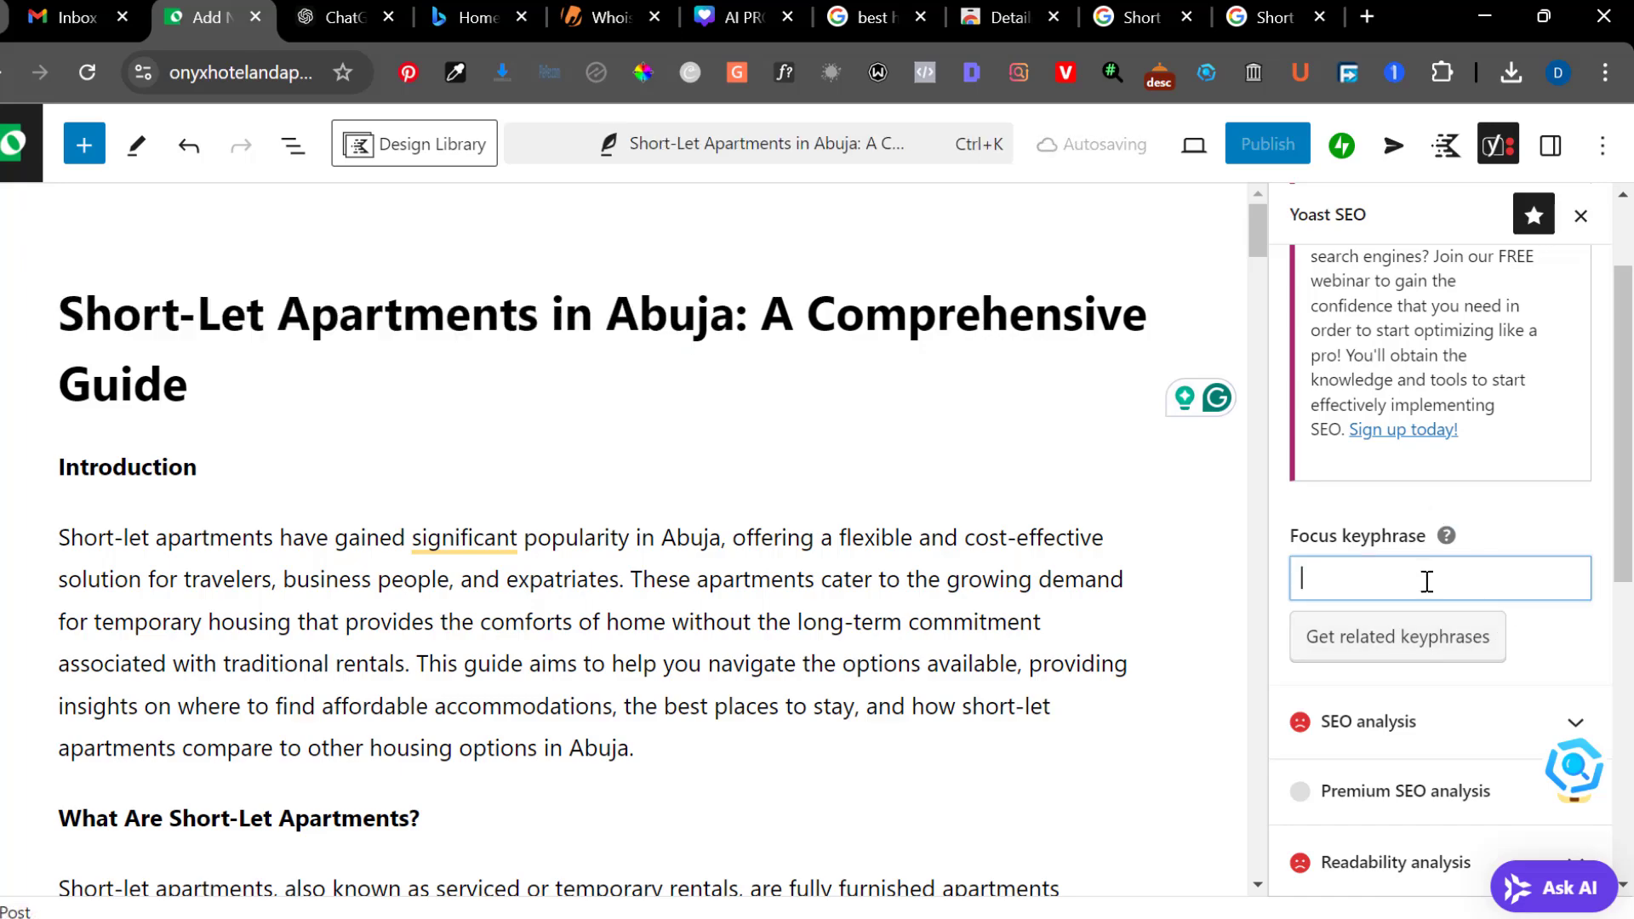
pyautogui.hotkey('ctrl', 'v')
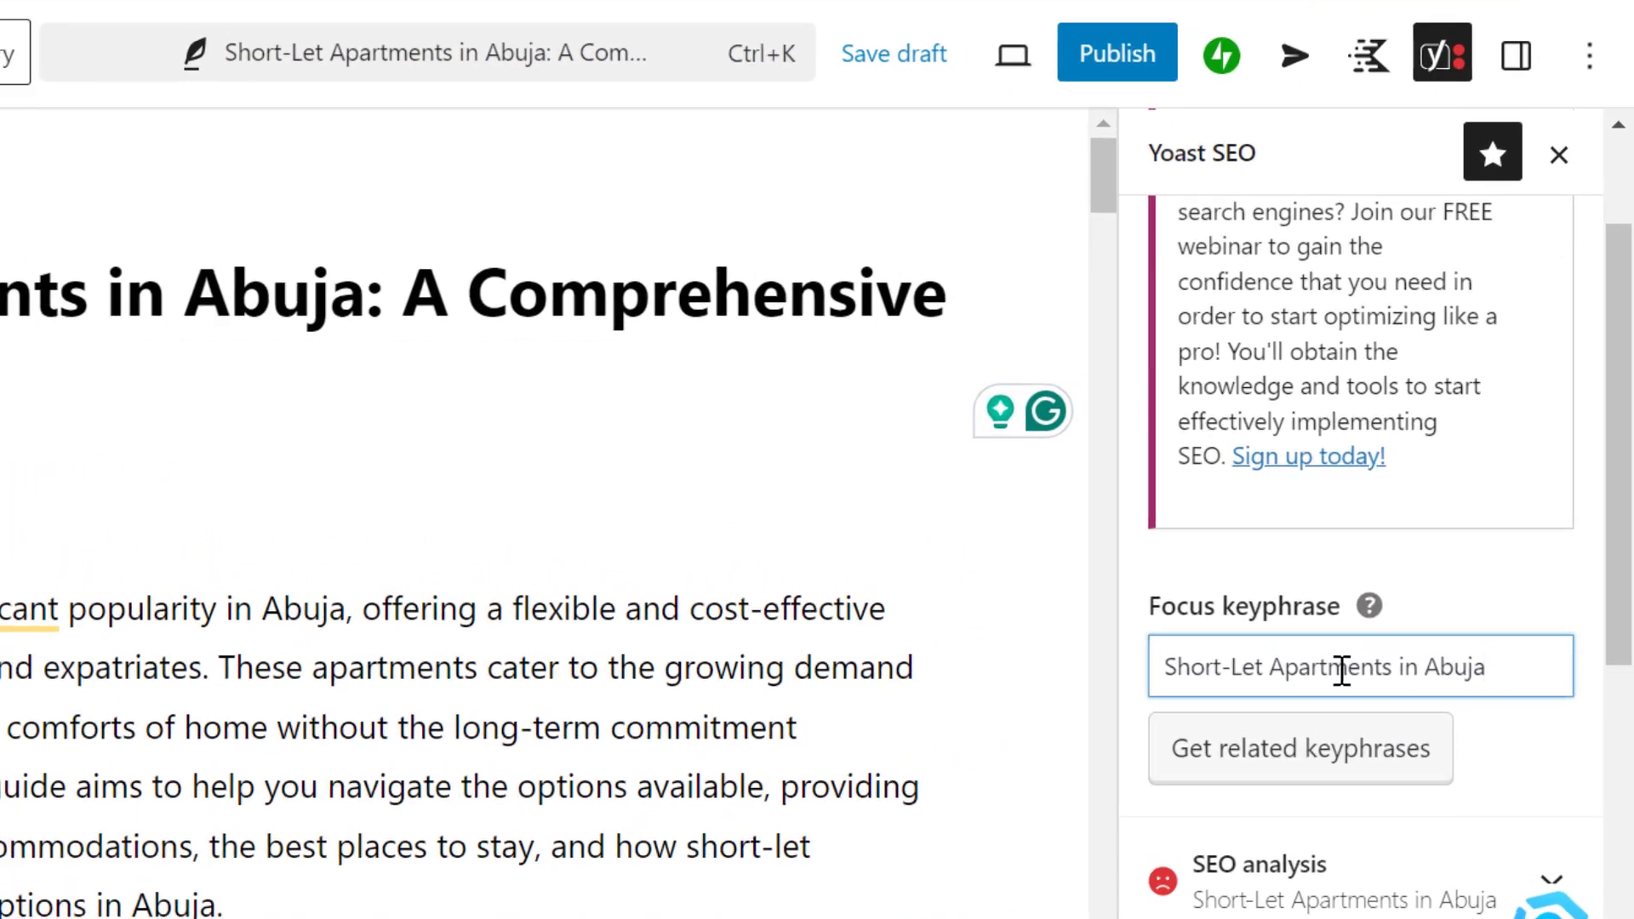
pyautogui.click(1452, 558)
pyautogui.scroll(-2, 1452, 559)
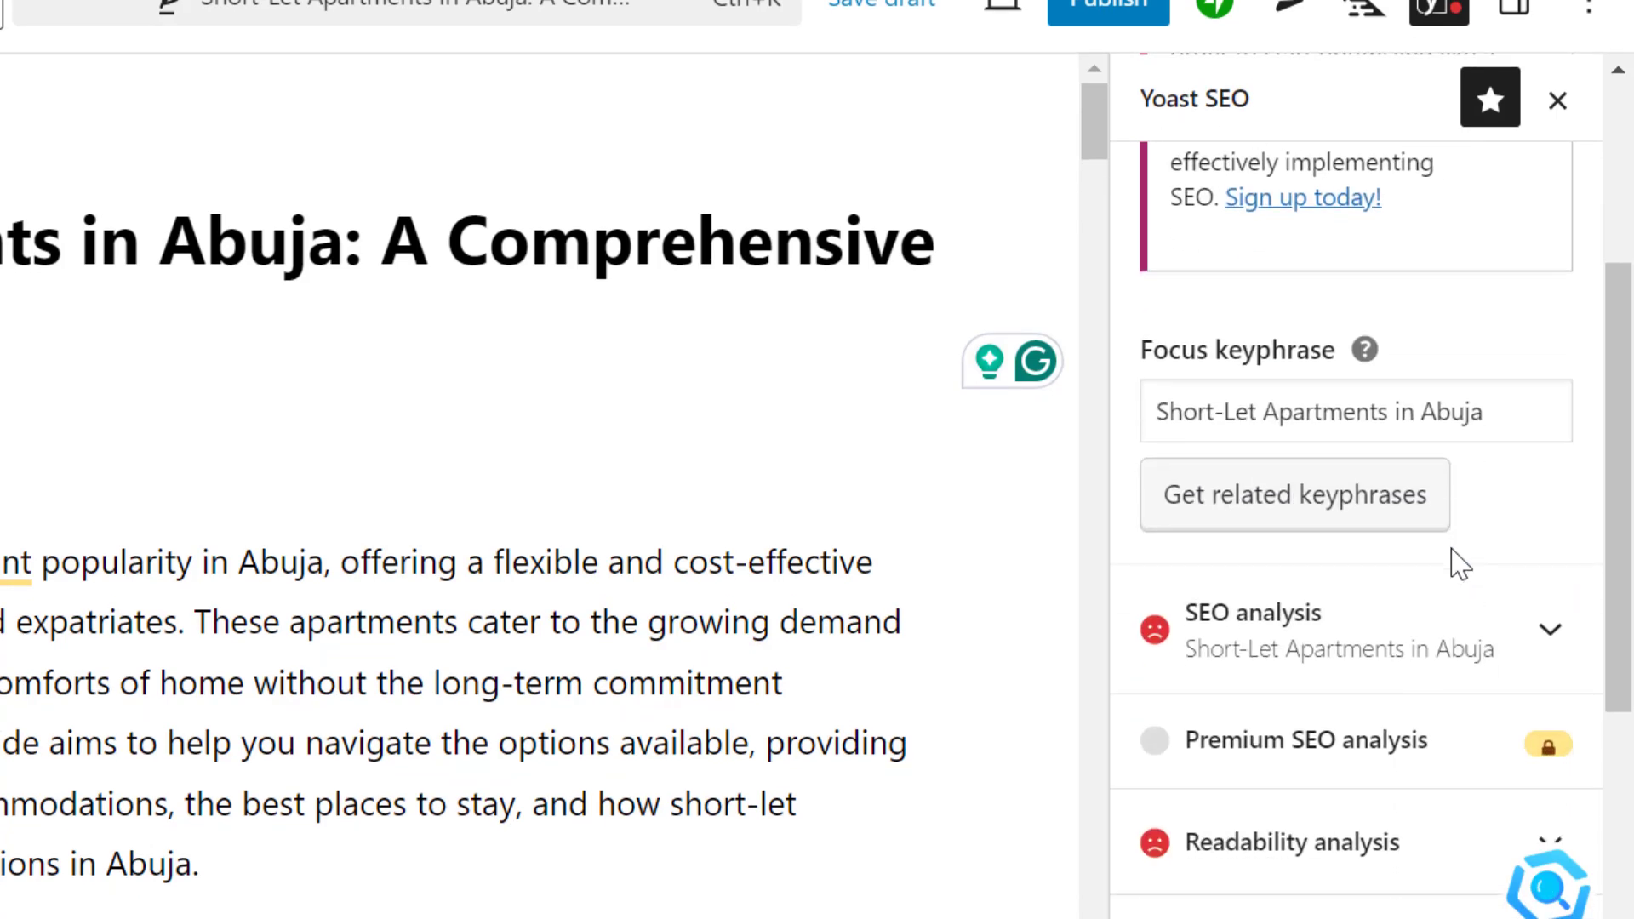
pyautogui.scroll(1, 1470, 545)
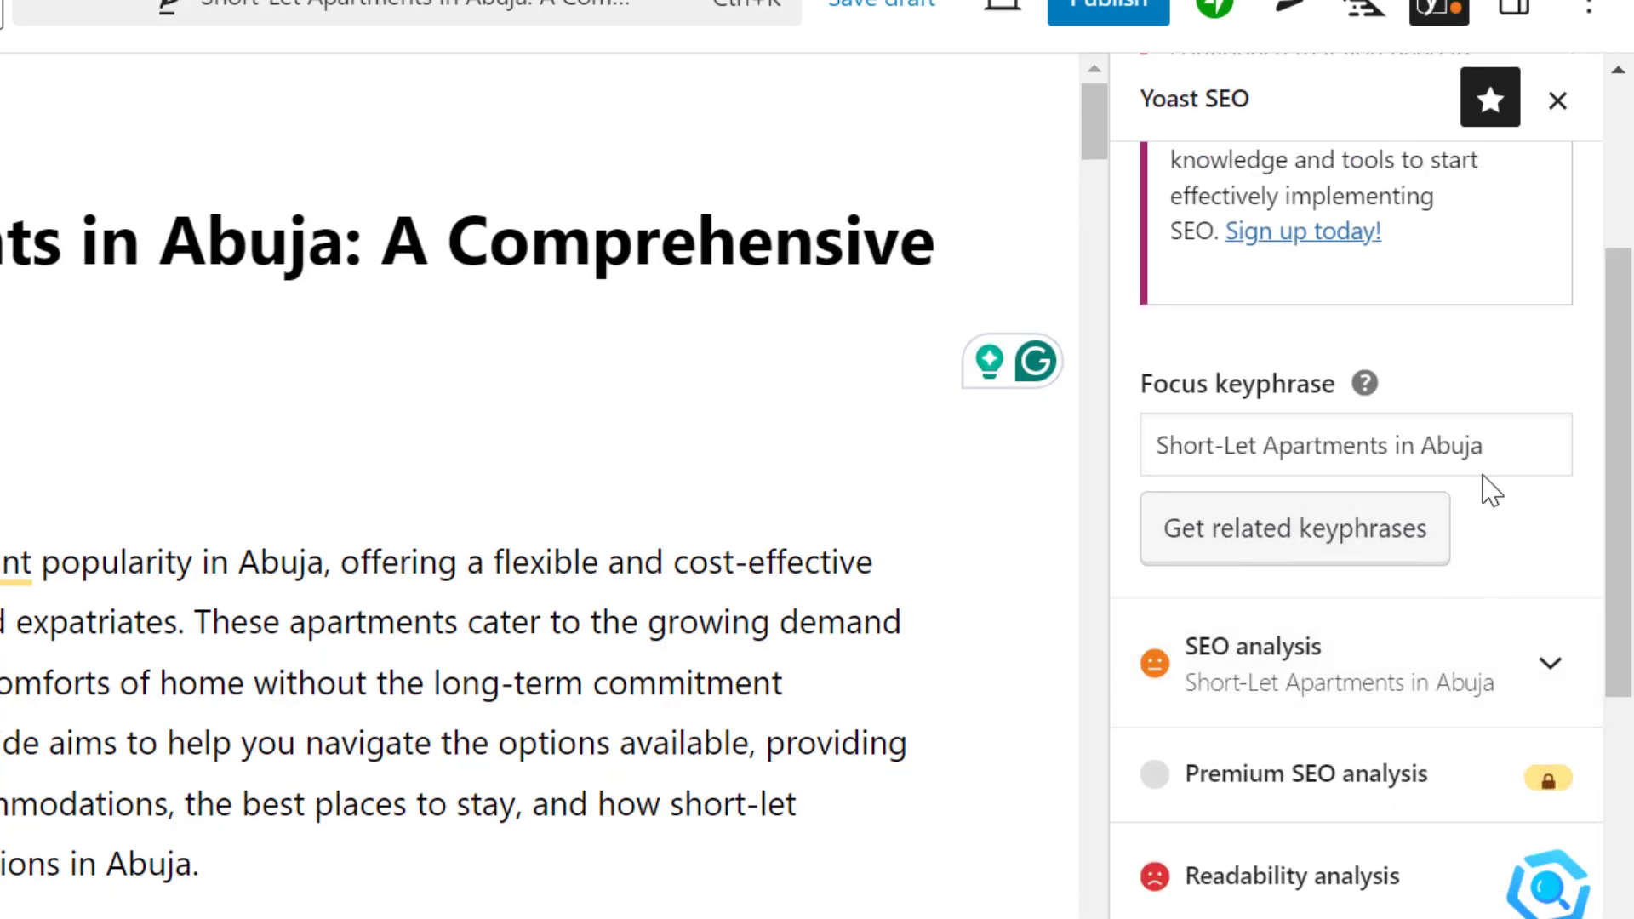
# Clear the focus keyphrase and paste "Short-Let Apartments in Abuja" back in
pyautogui.tripleClick(1485, 445)
pyautogui.hotkey('ctrl', 'c')
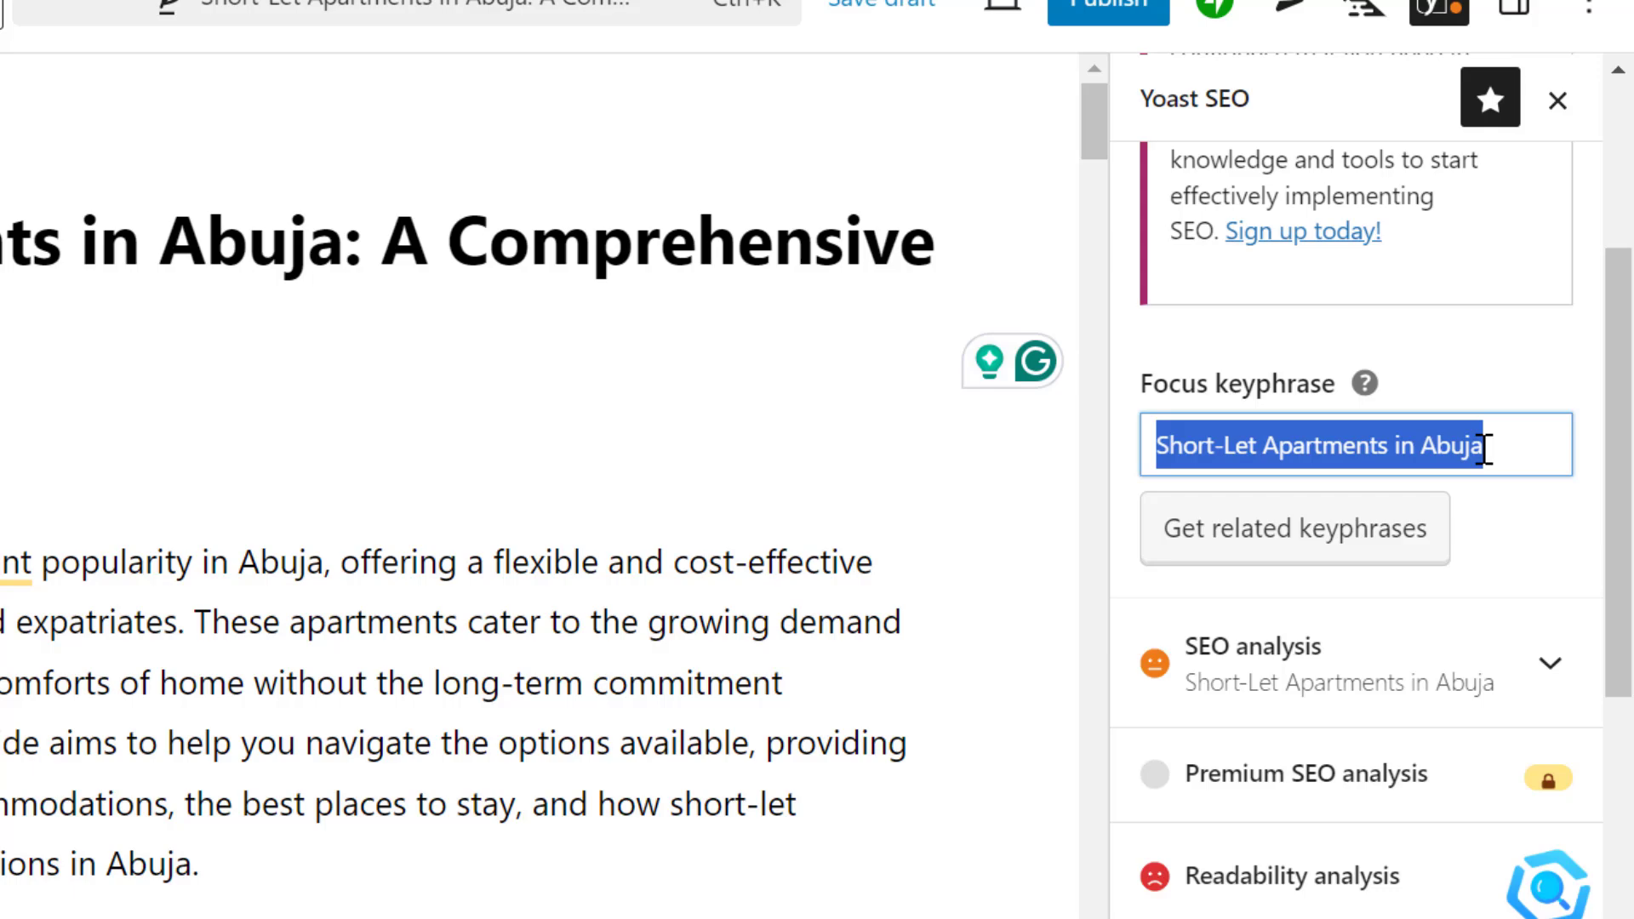
pyautogui.press('BackSpace')
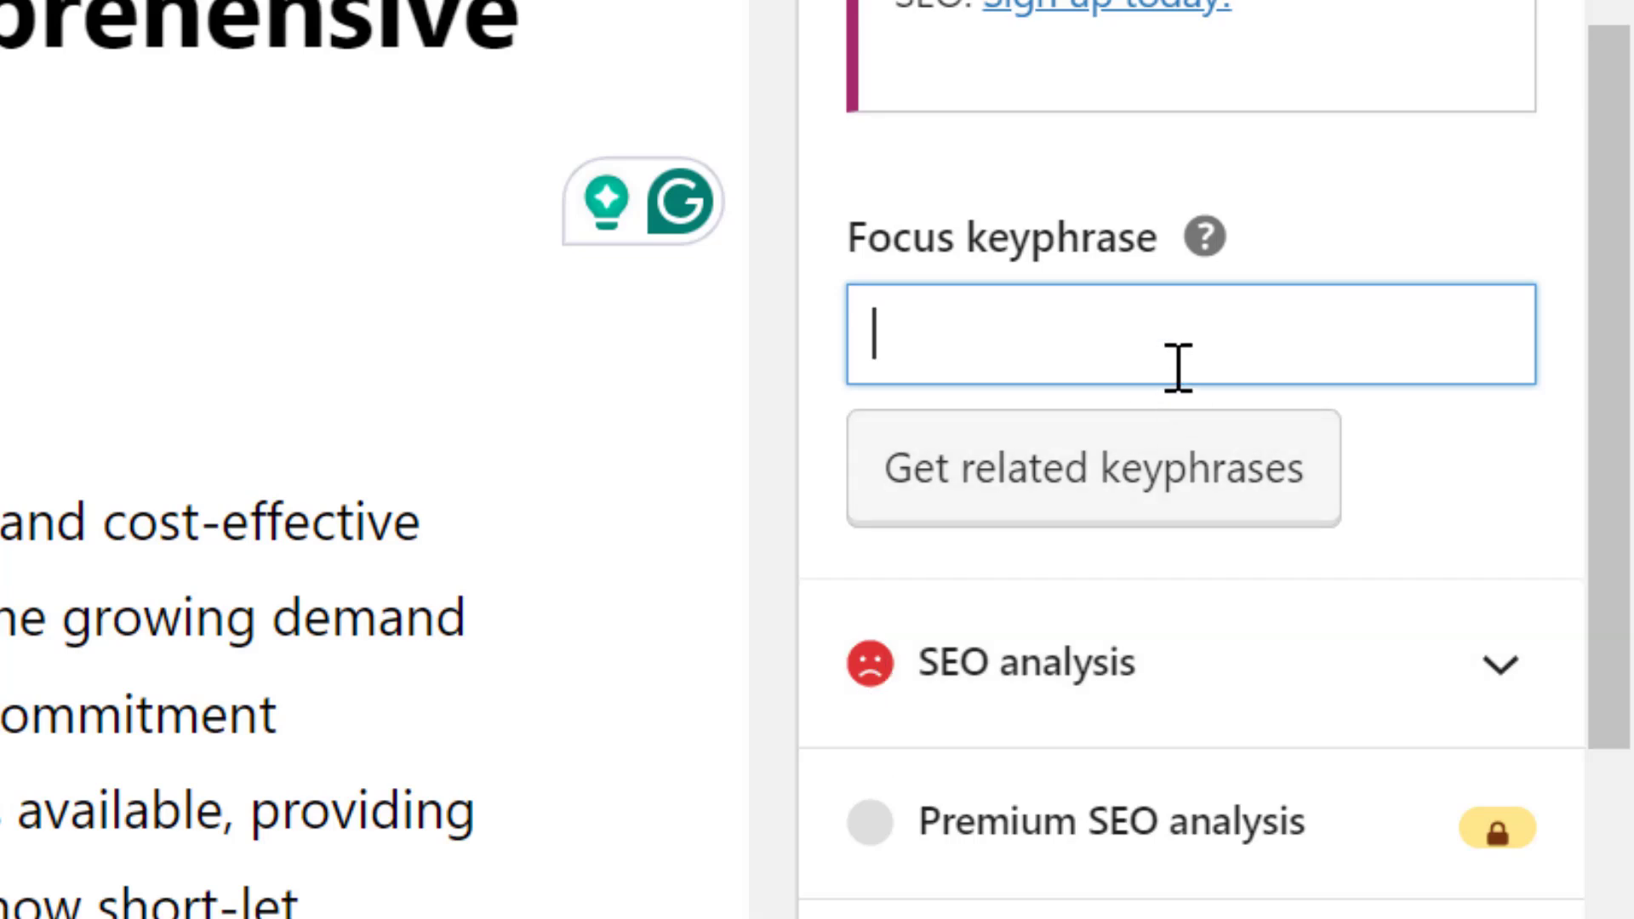
pyautogui.hotkey('ctrl', 'v')
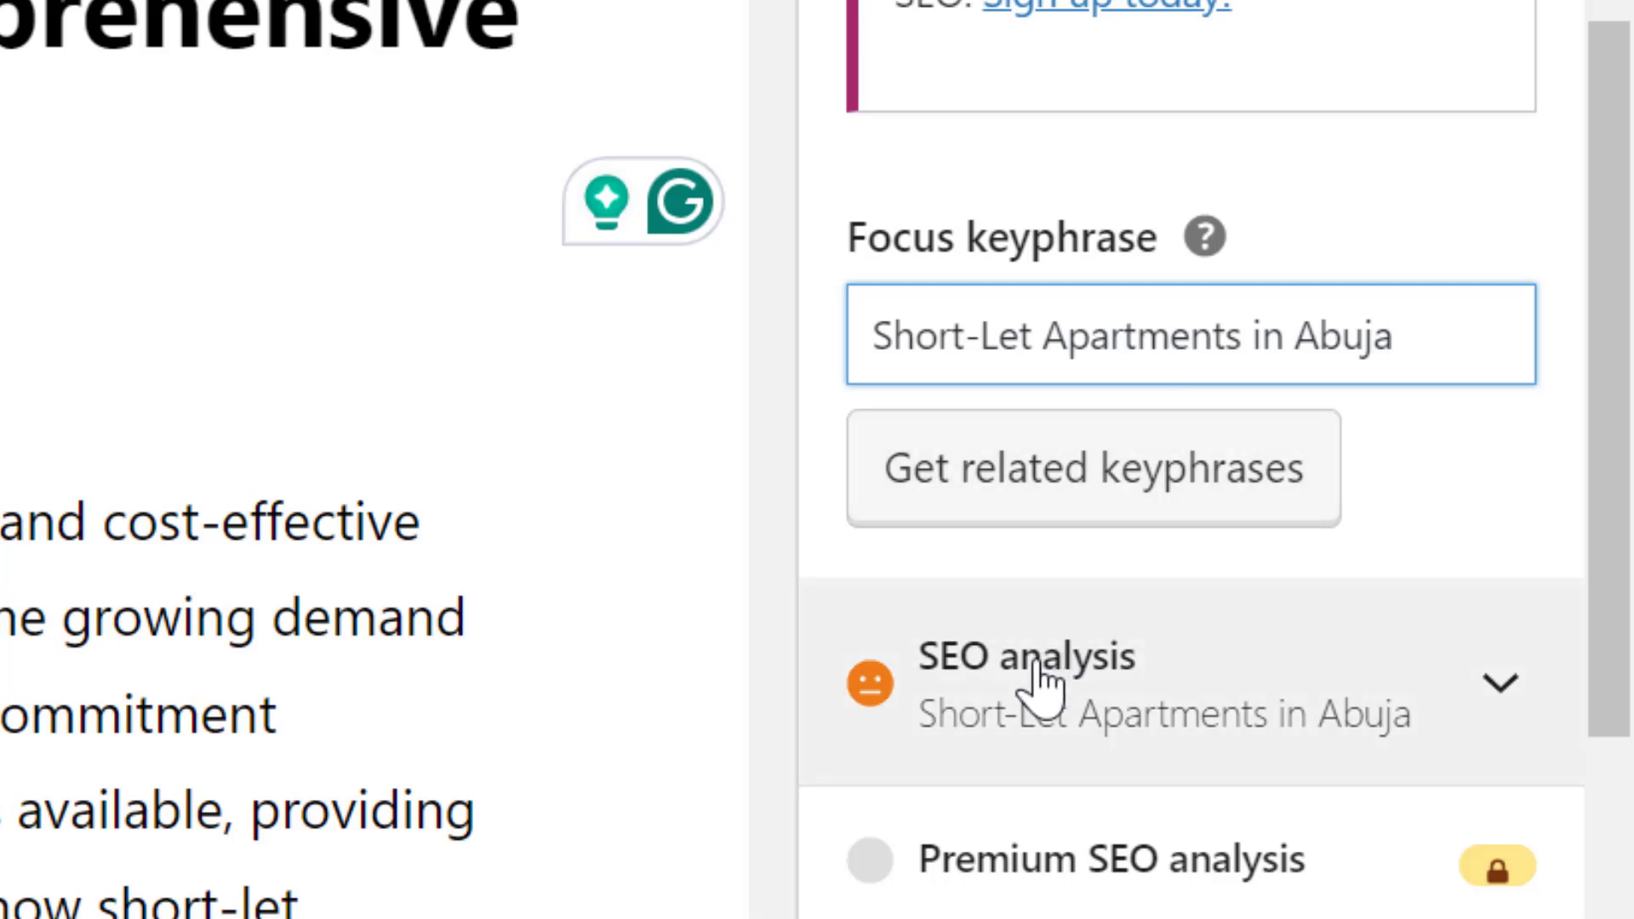
# Expand the Yoast SEO analysis and examine the problems listed for the focus keyphrase
pyautogui.click(1037, 668)
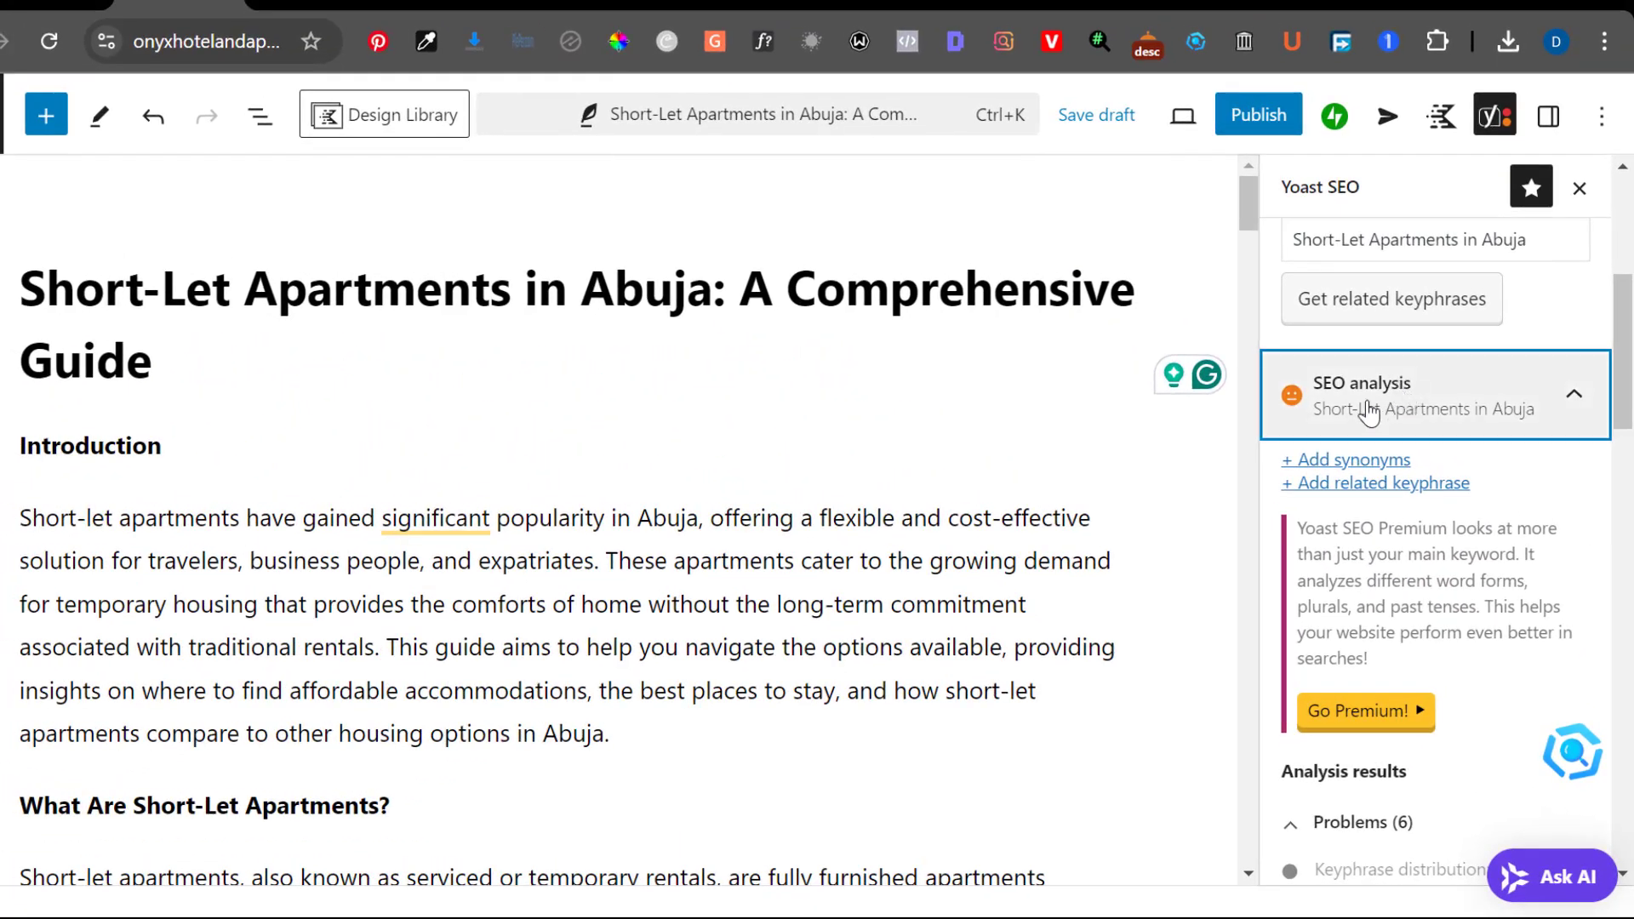
pyautogui.scroll(-1, 1368, 411)
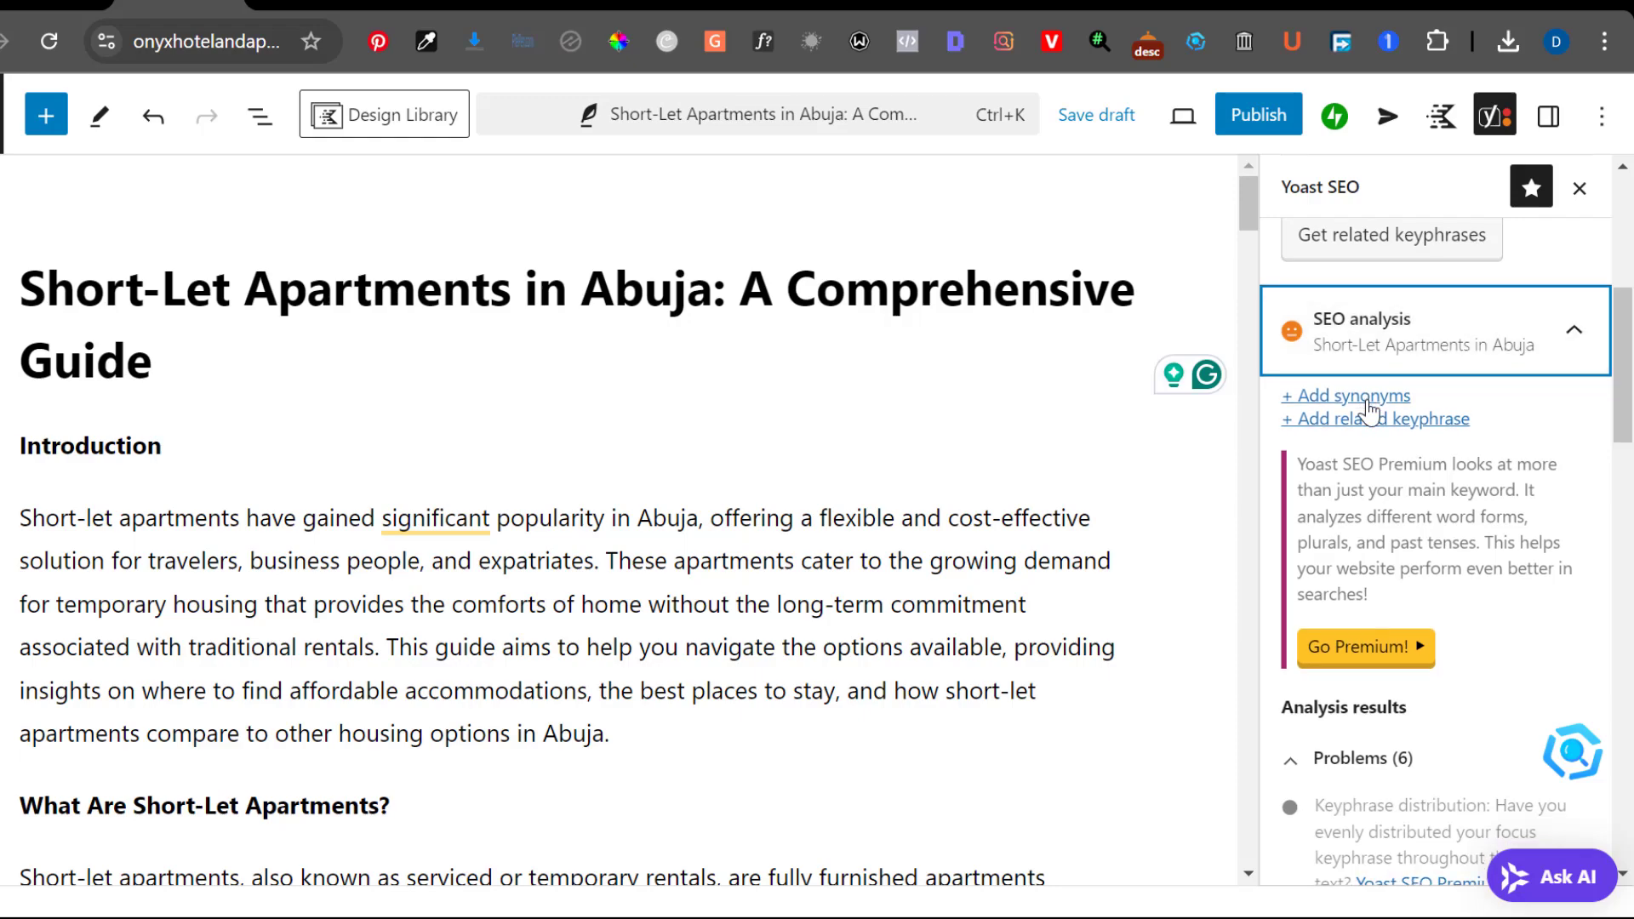
pyautogui.scroll(-6, 1368, 411)
pyautogui.scroll(-1, 1368, 411)
pyautogui.scroll(2, 1369, 411)
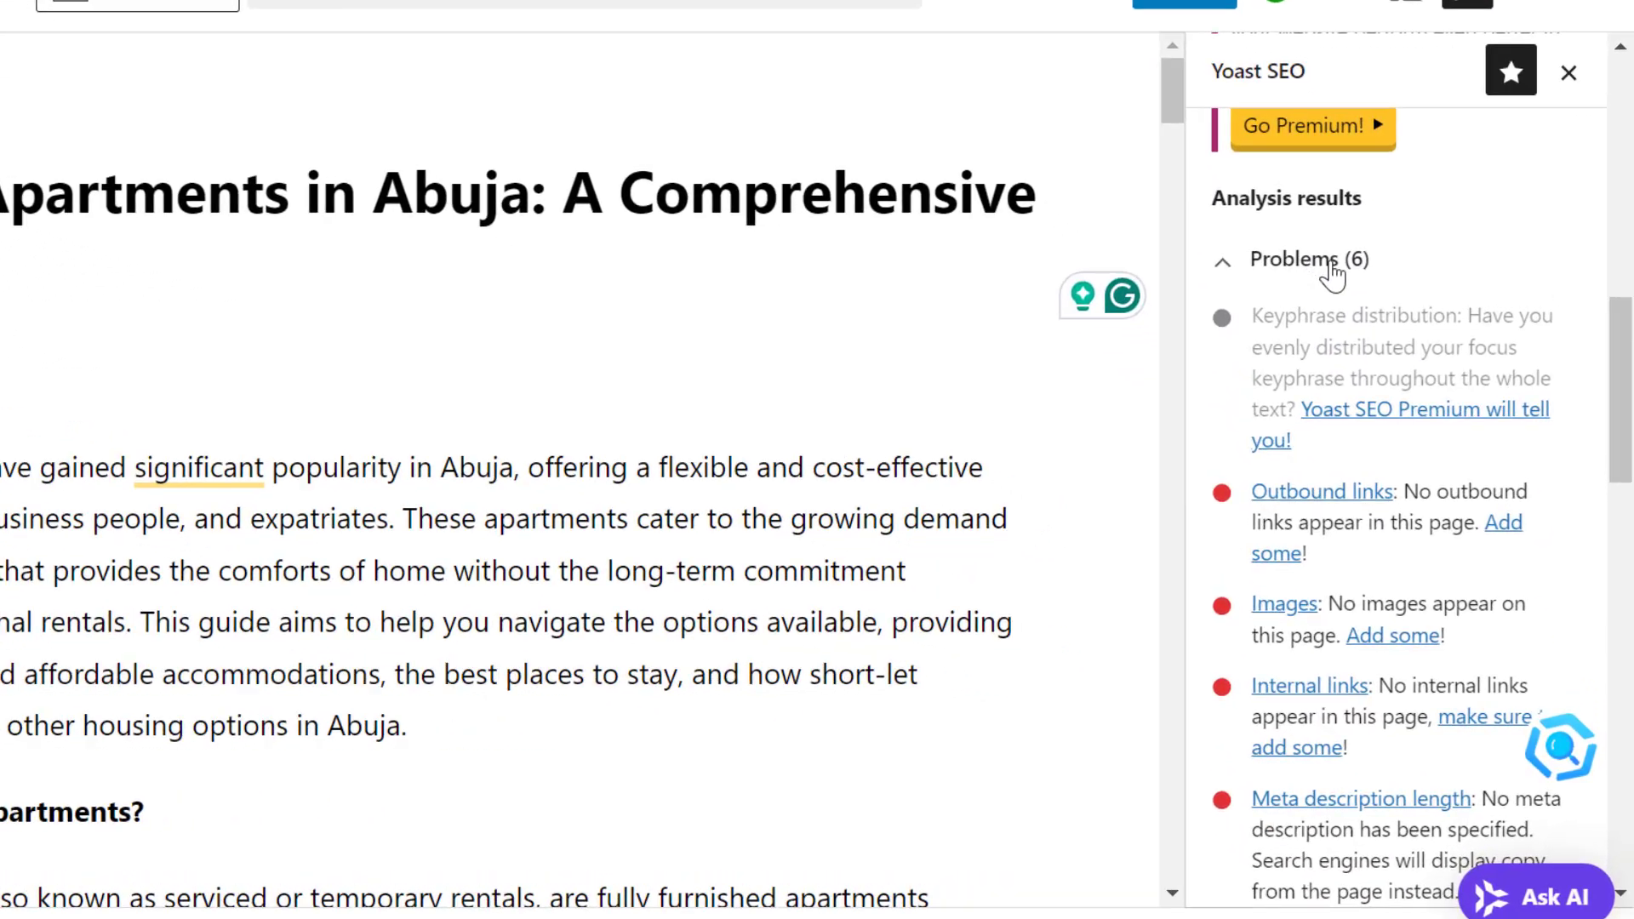
pyautogui.scroll(-1, 1340, 240)
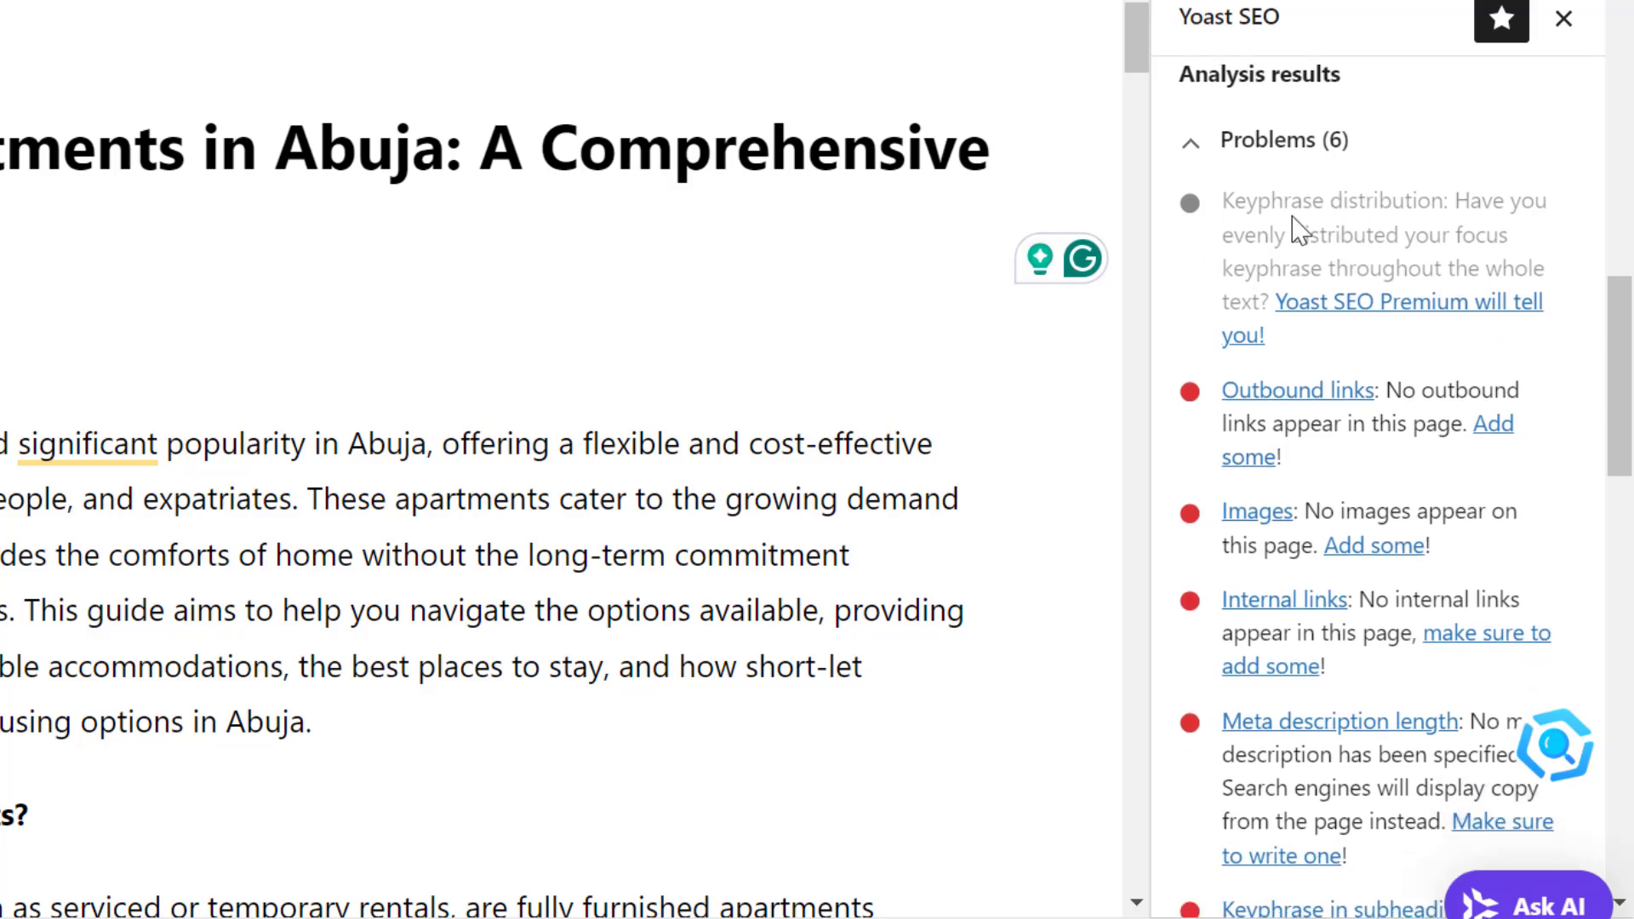
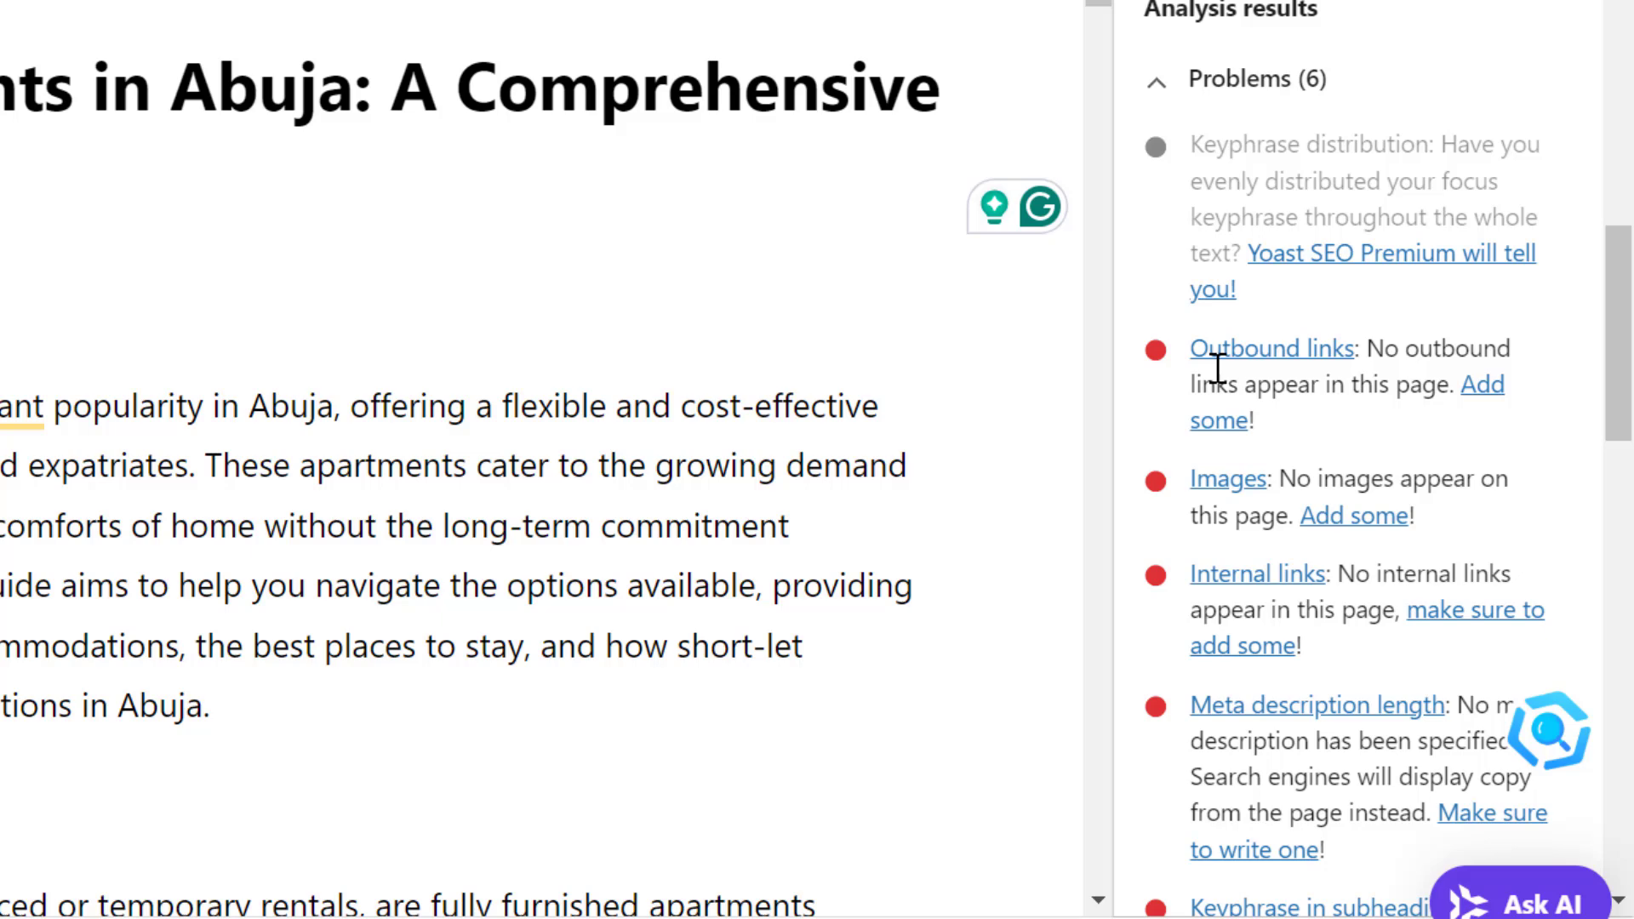
# Examine the remaining Yoast SEO problems and the good results alongside the article's introduction and subheadings
pyautogui.scroll(-1, 1217, 368)
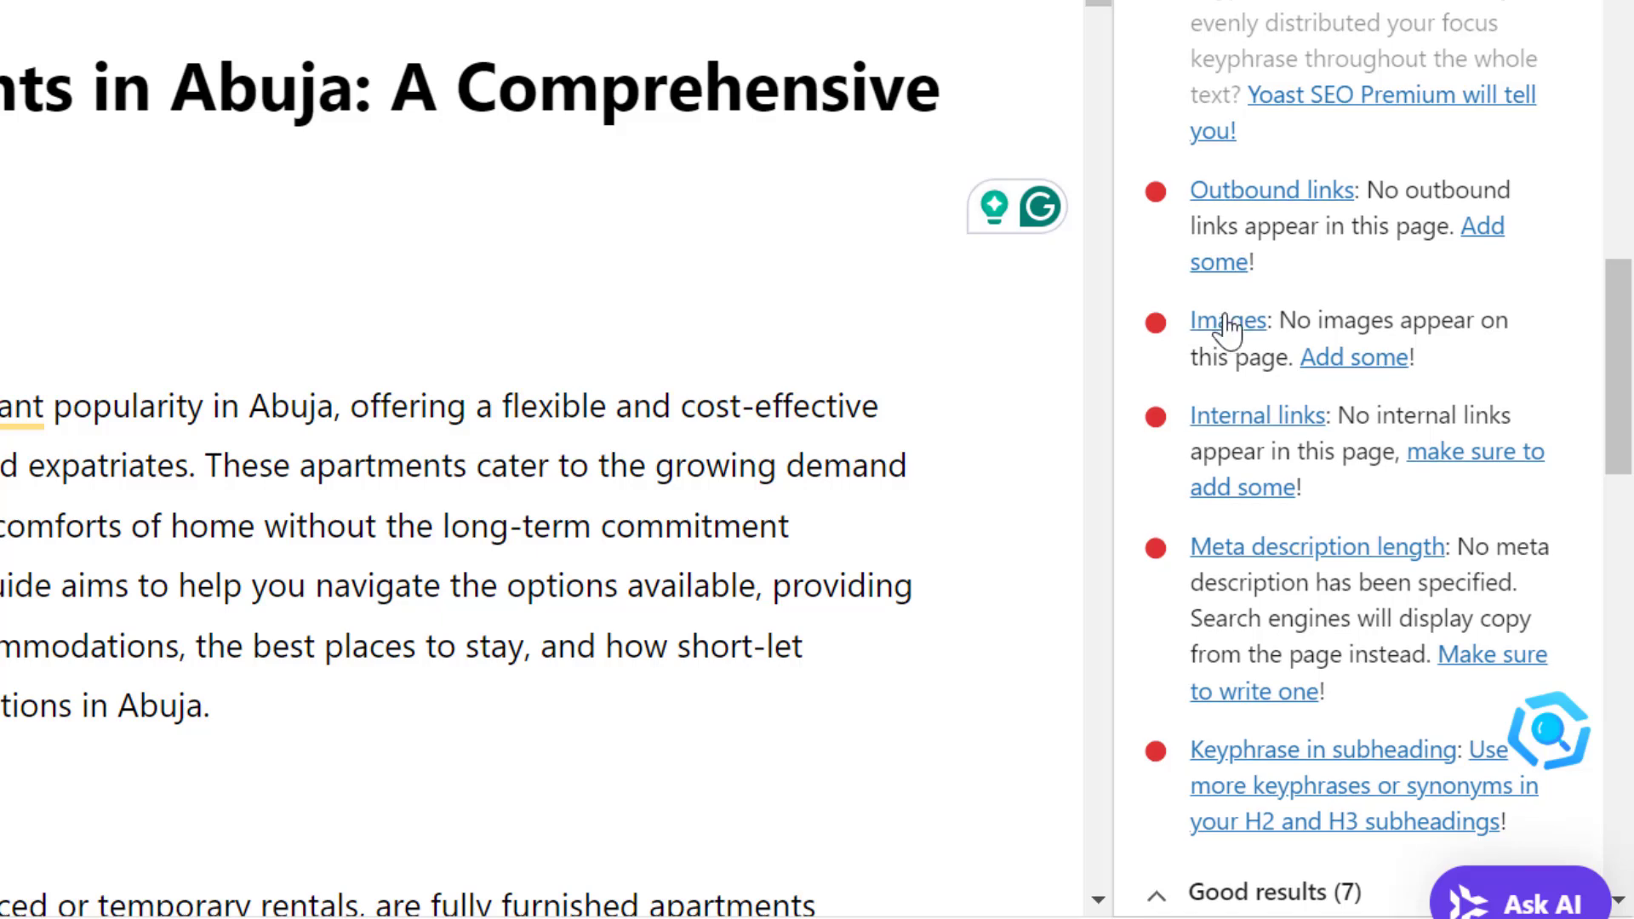
pyautogui.scroll(-3, 1218, 358)
pyautogui.scroll(-1, 1224, 321)
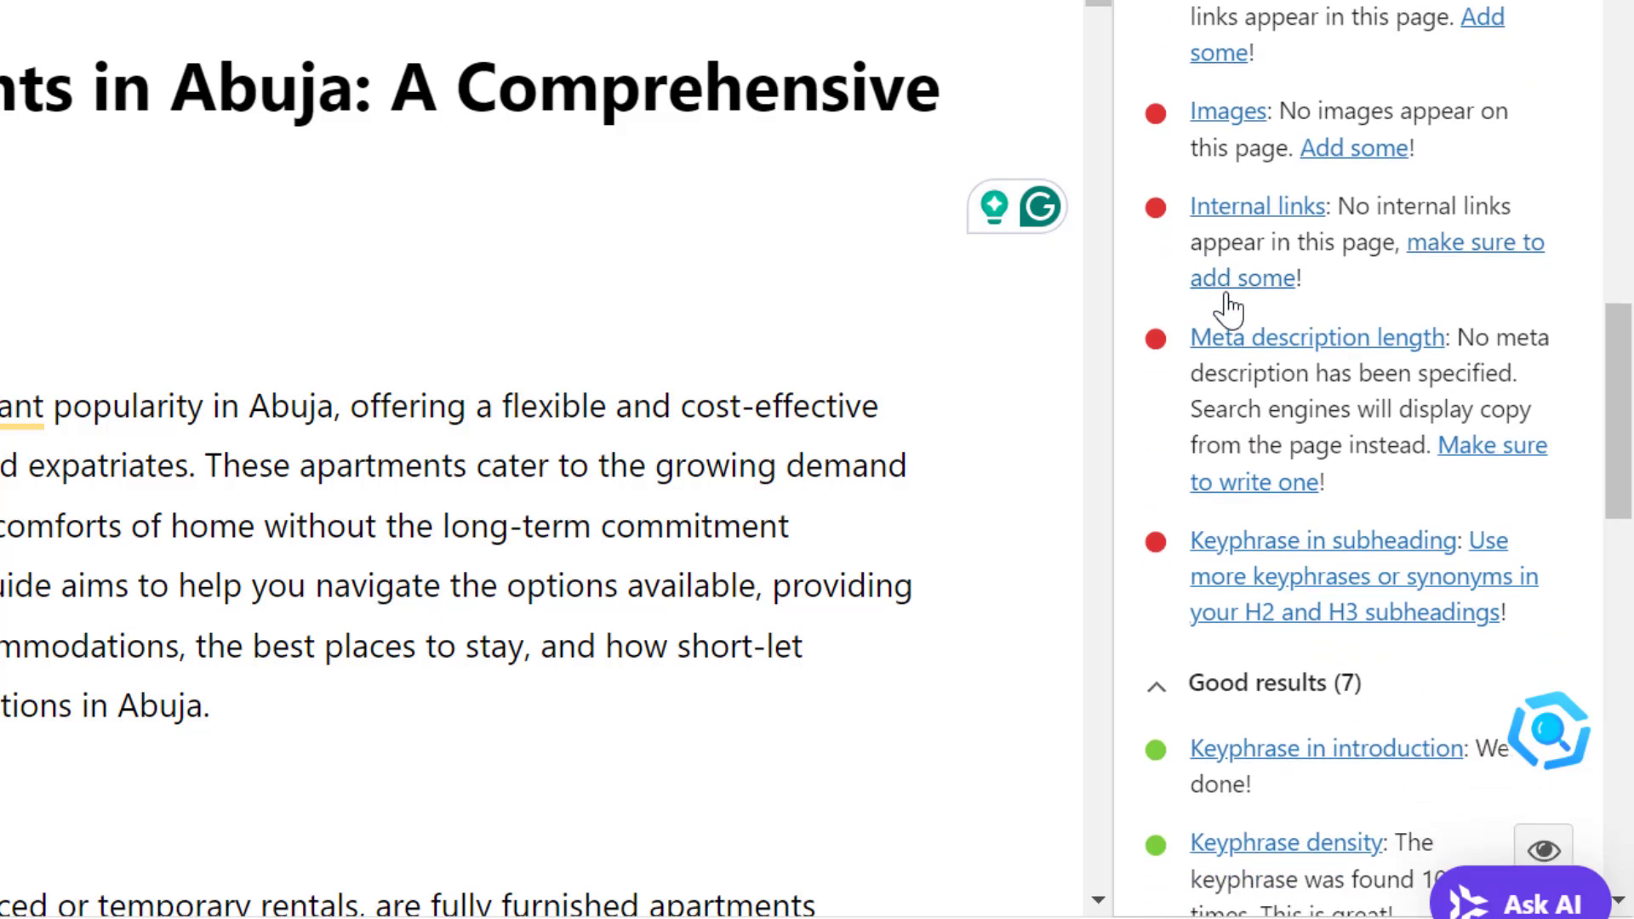
pyautogui.scroll(-2, 1289, 310)
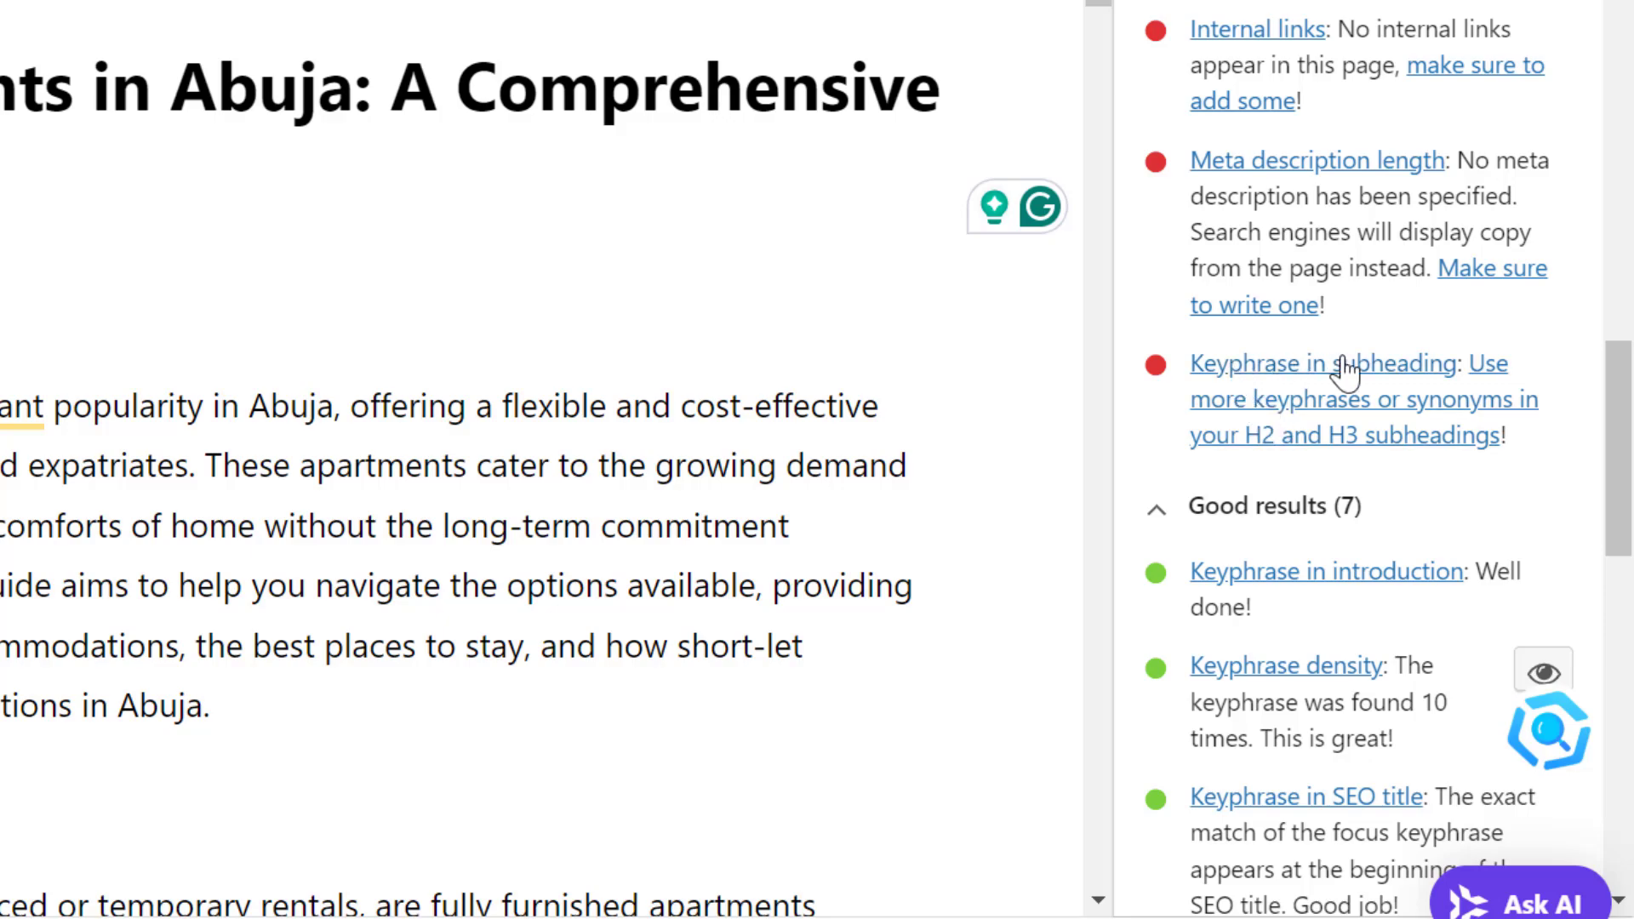
pyautogui.scroll(-2, 515, 473)
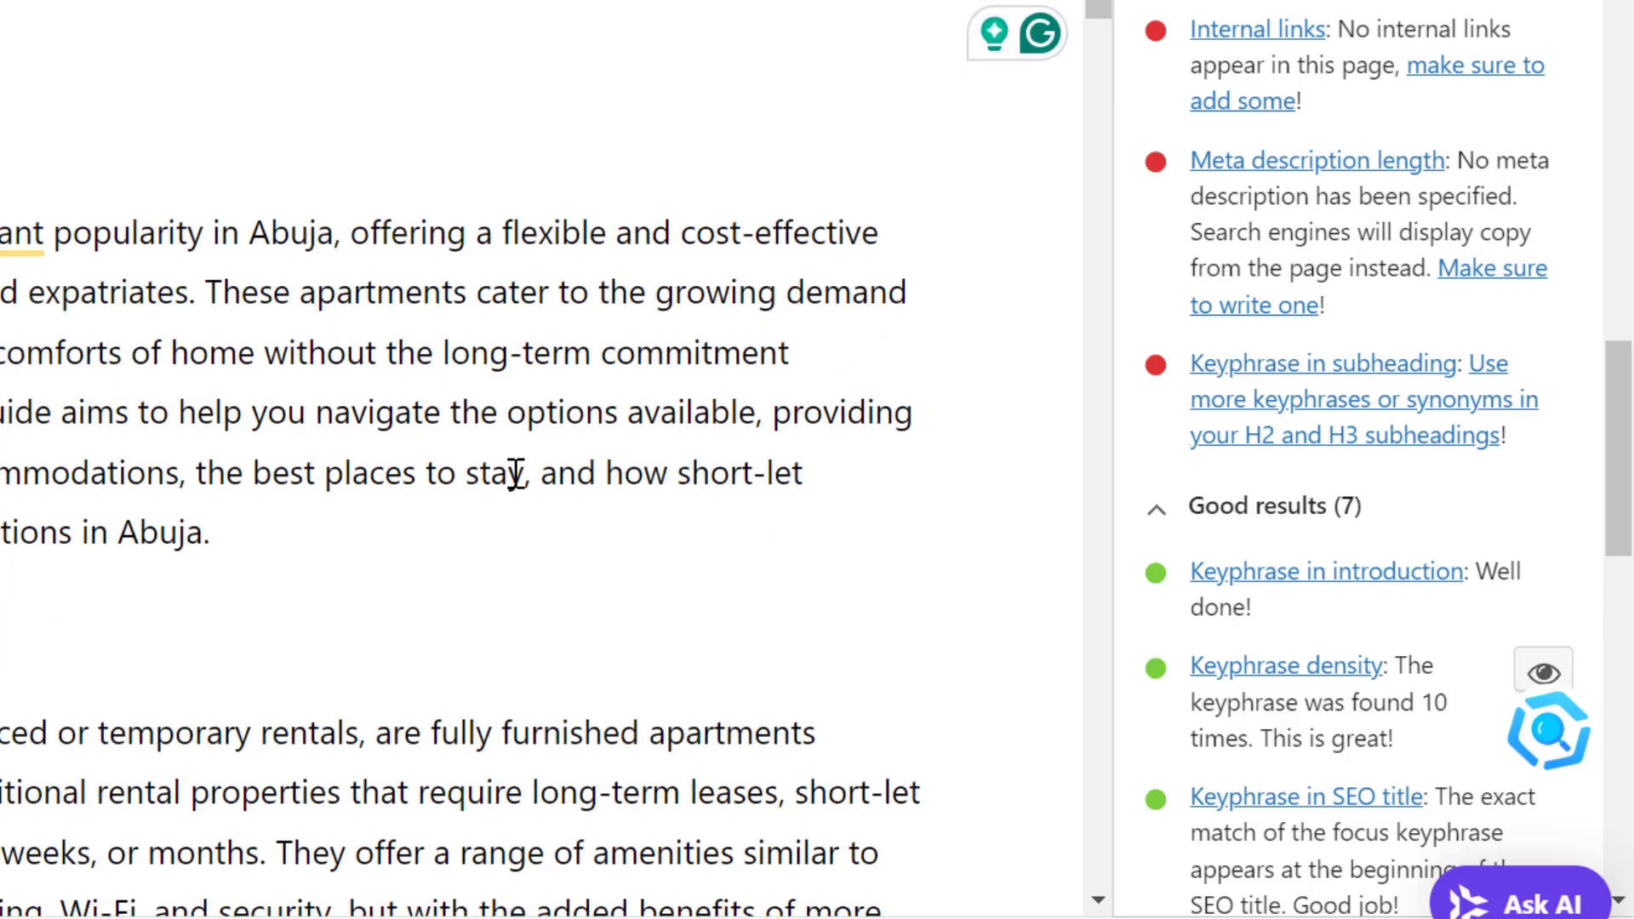
pyautogui.scroll(-1, 516, 473)
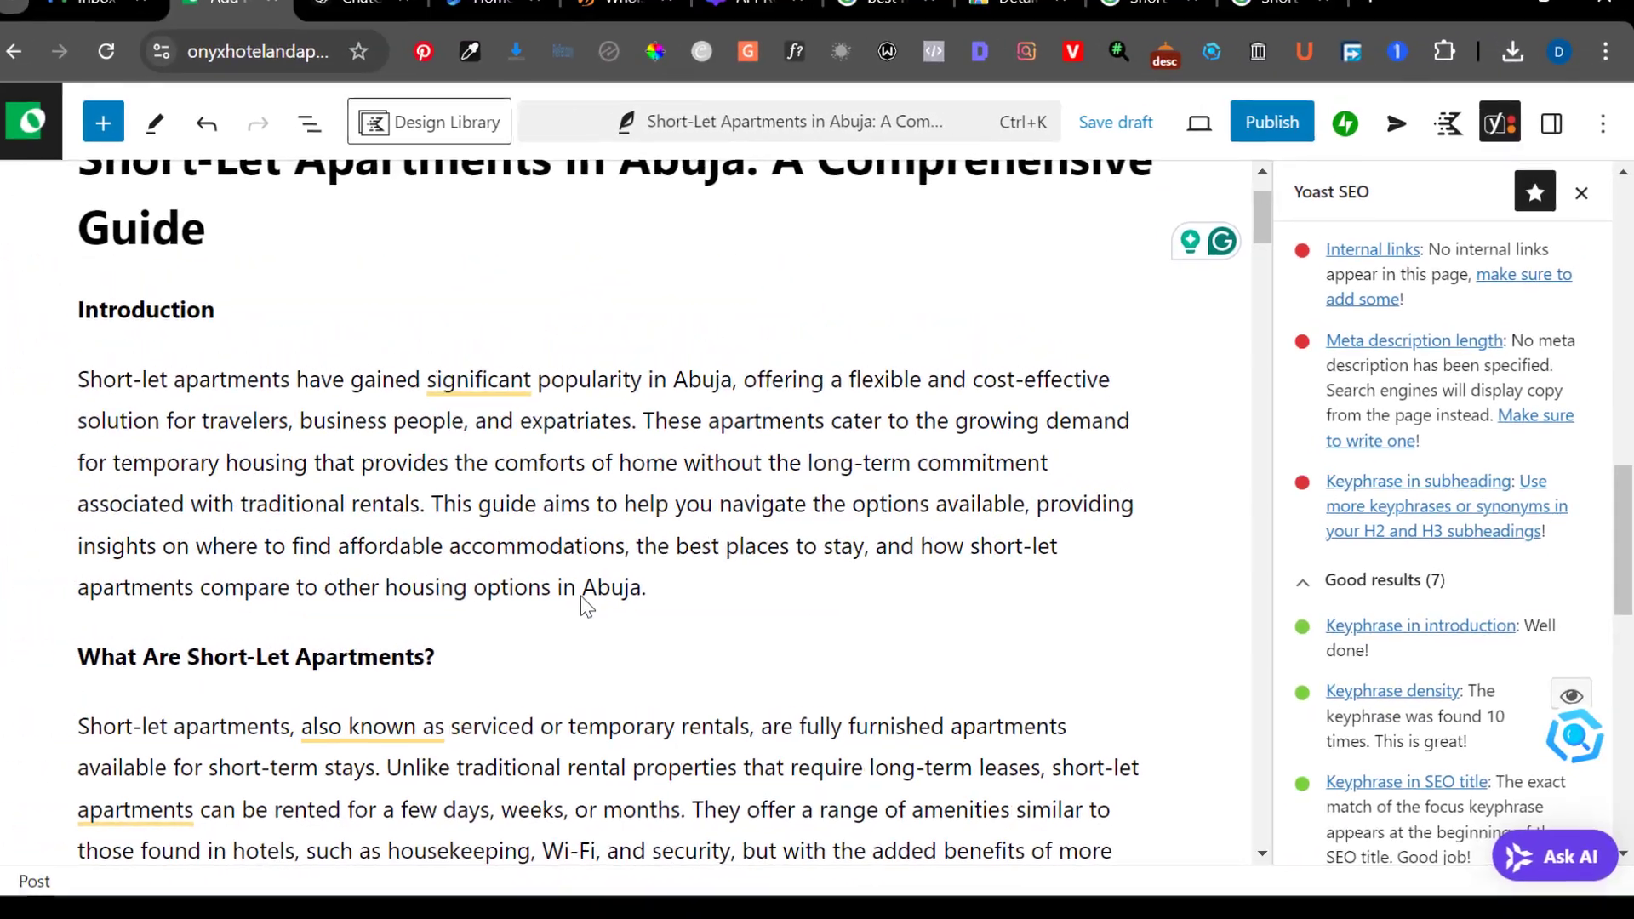
pyautogui.scroll(2, 580, 596)
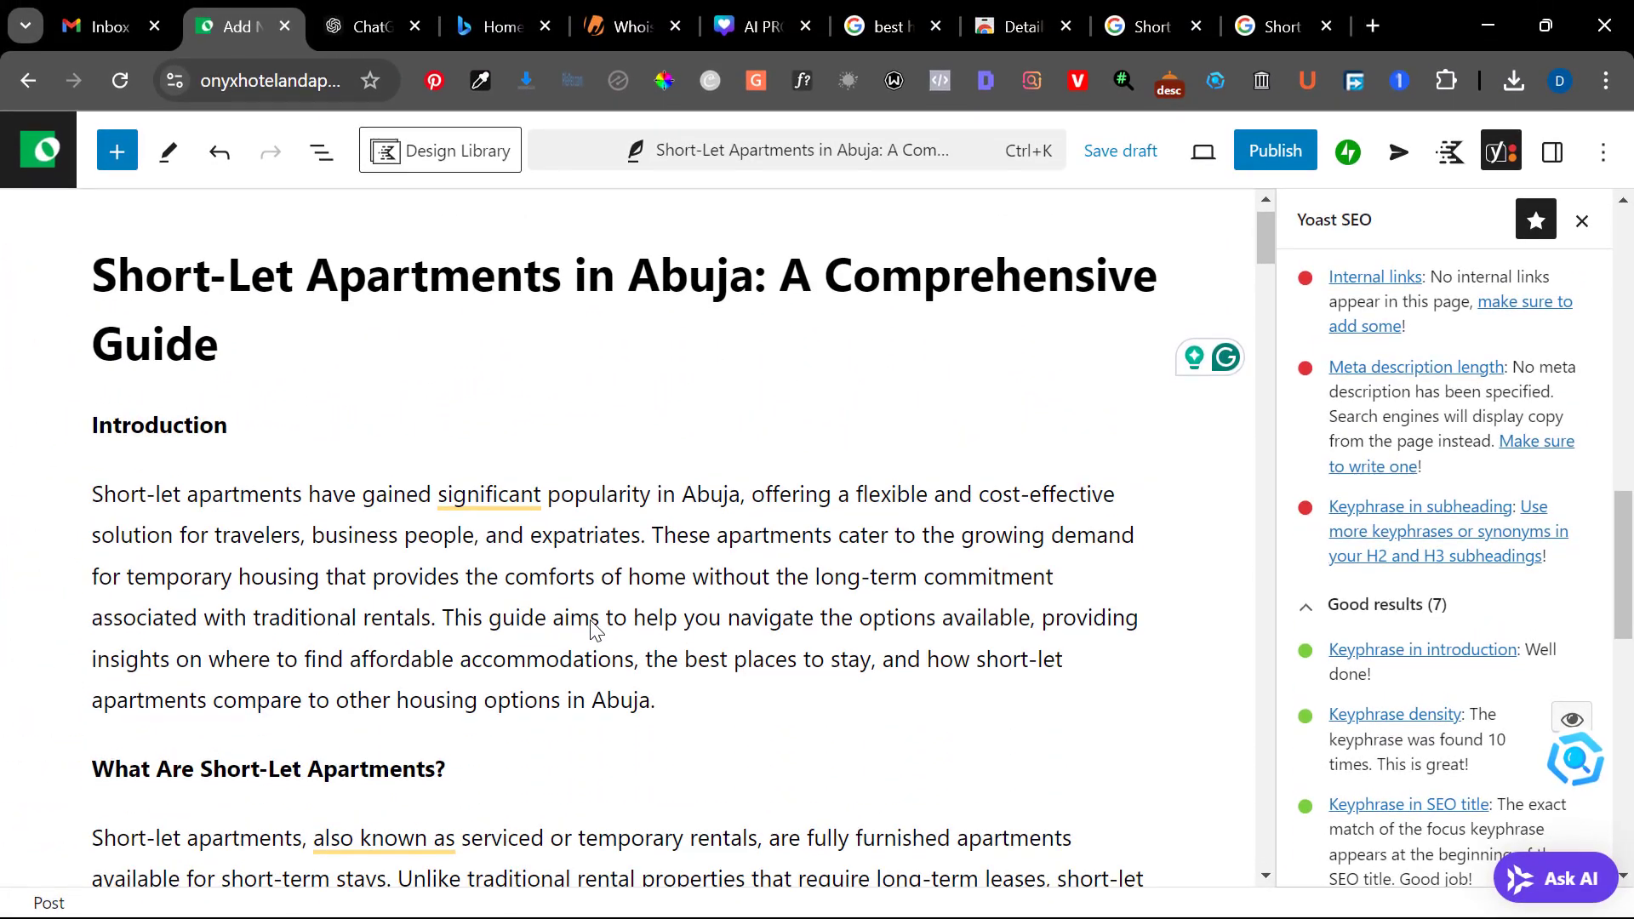
pyautogui.scroll(-1, 503, 678)
pyautogui.scroll(1, 503, 675)
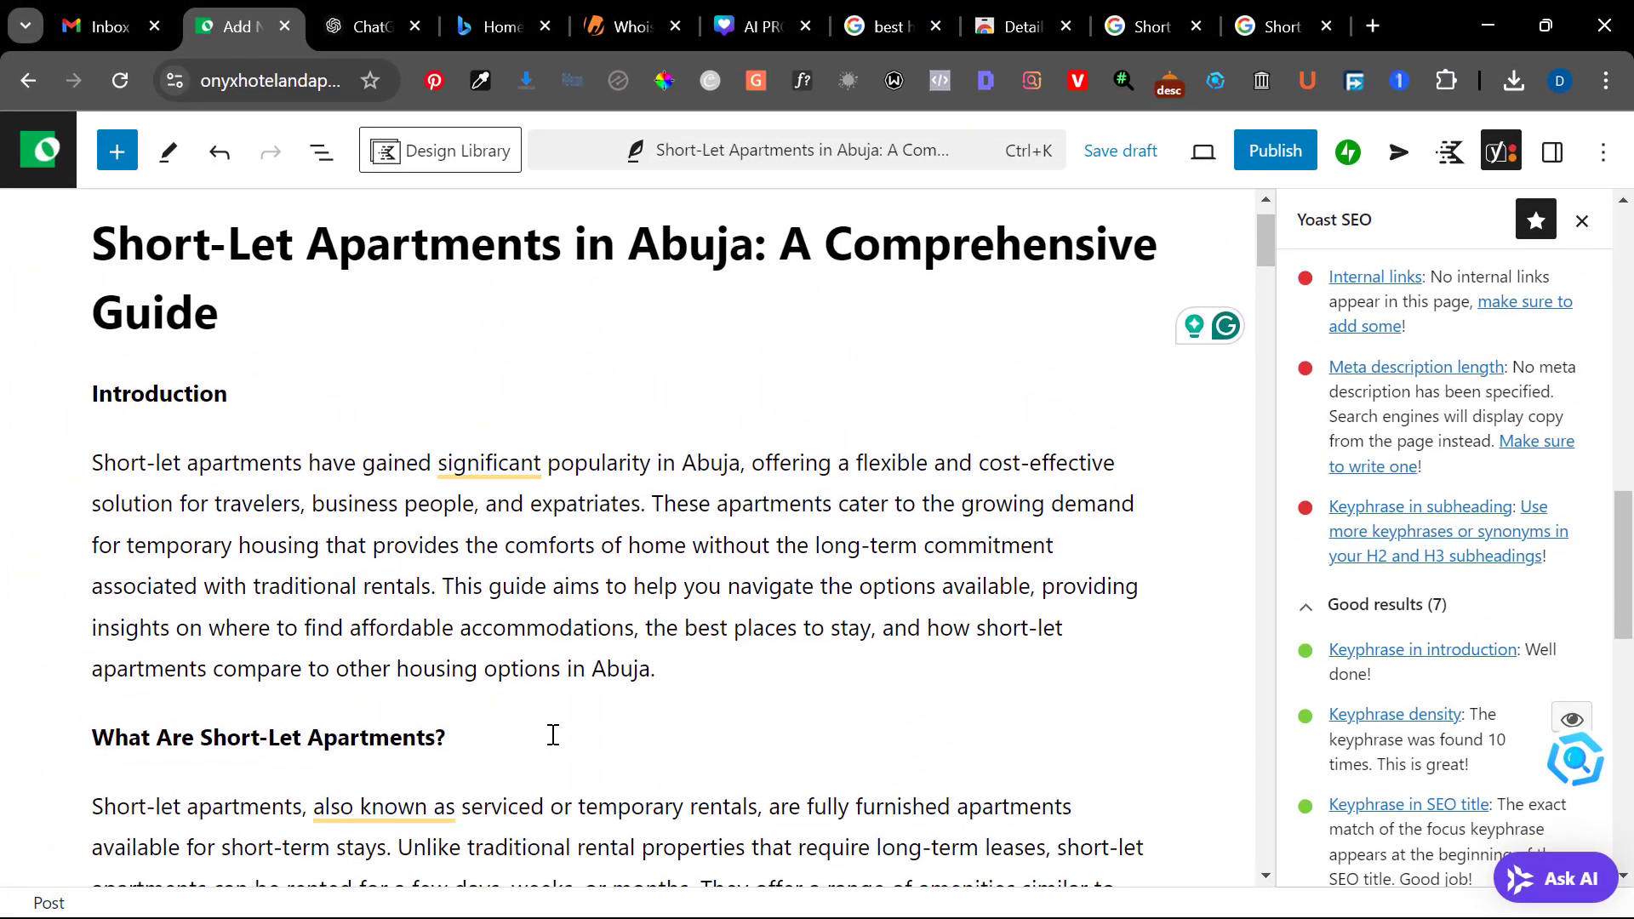
pyautogui.scroll(-1, 553, 735)
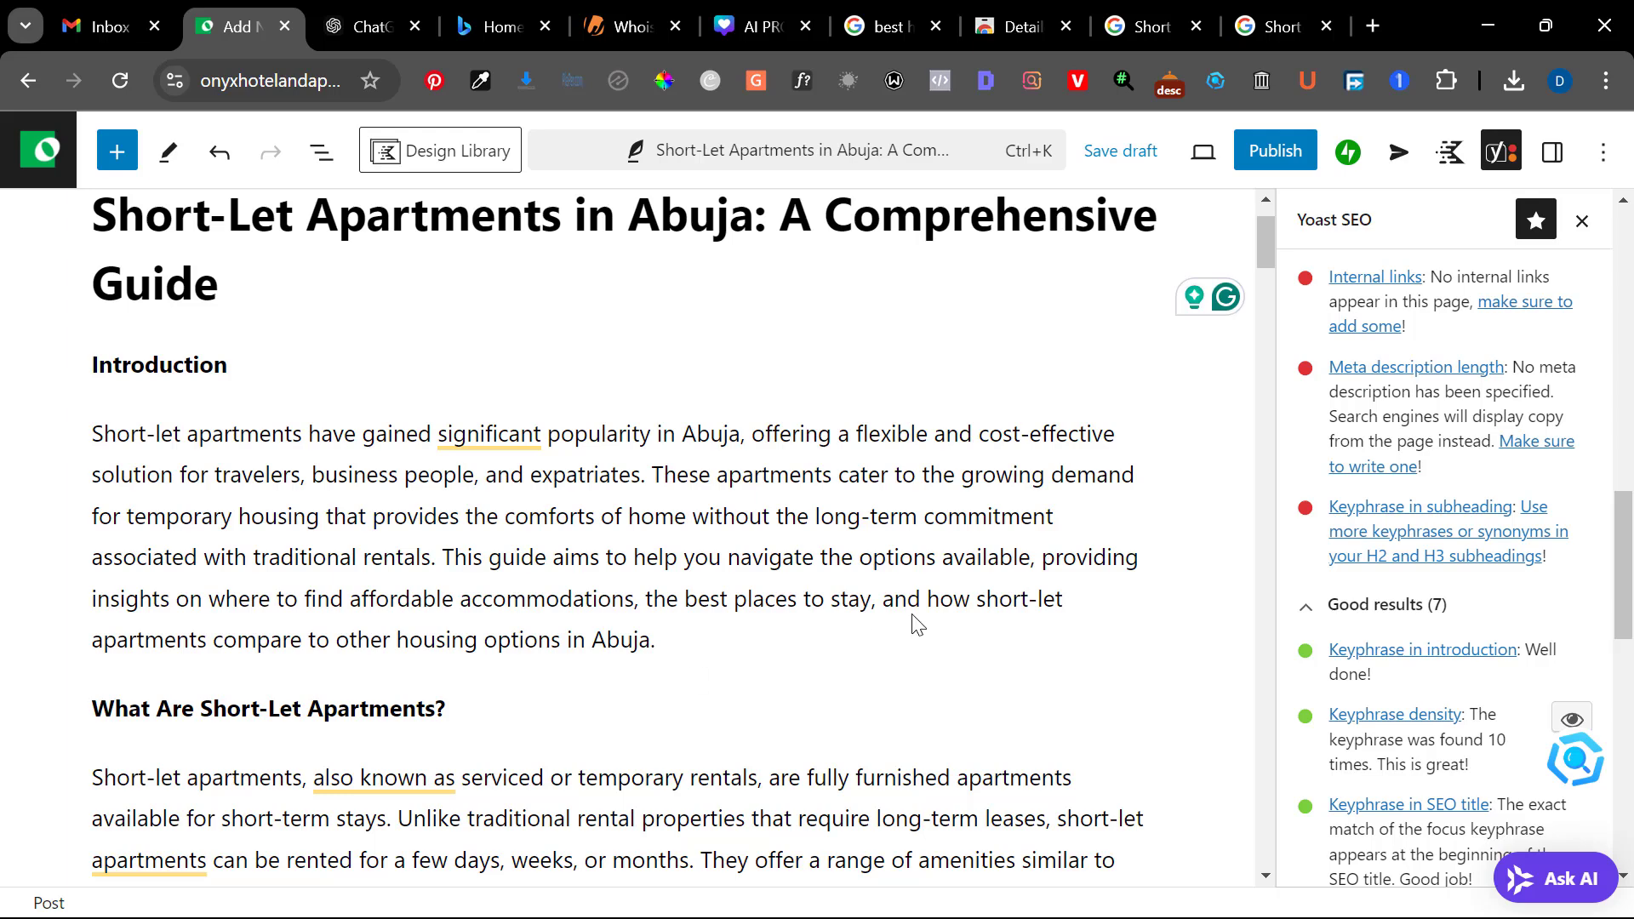
pyautogui.scroll(3, 1472, 418)
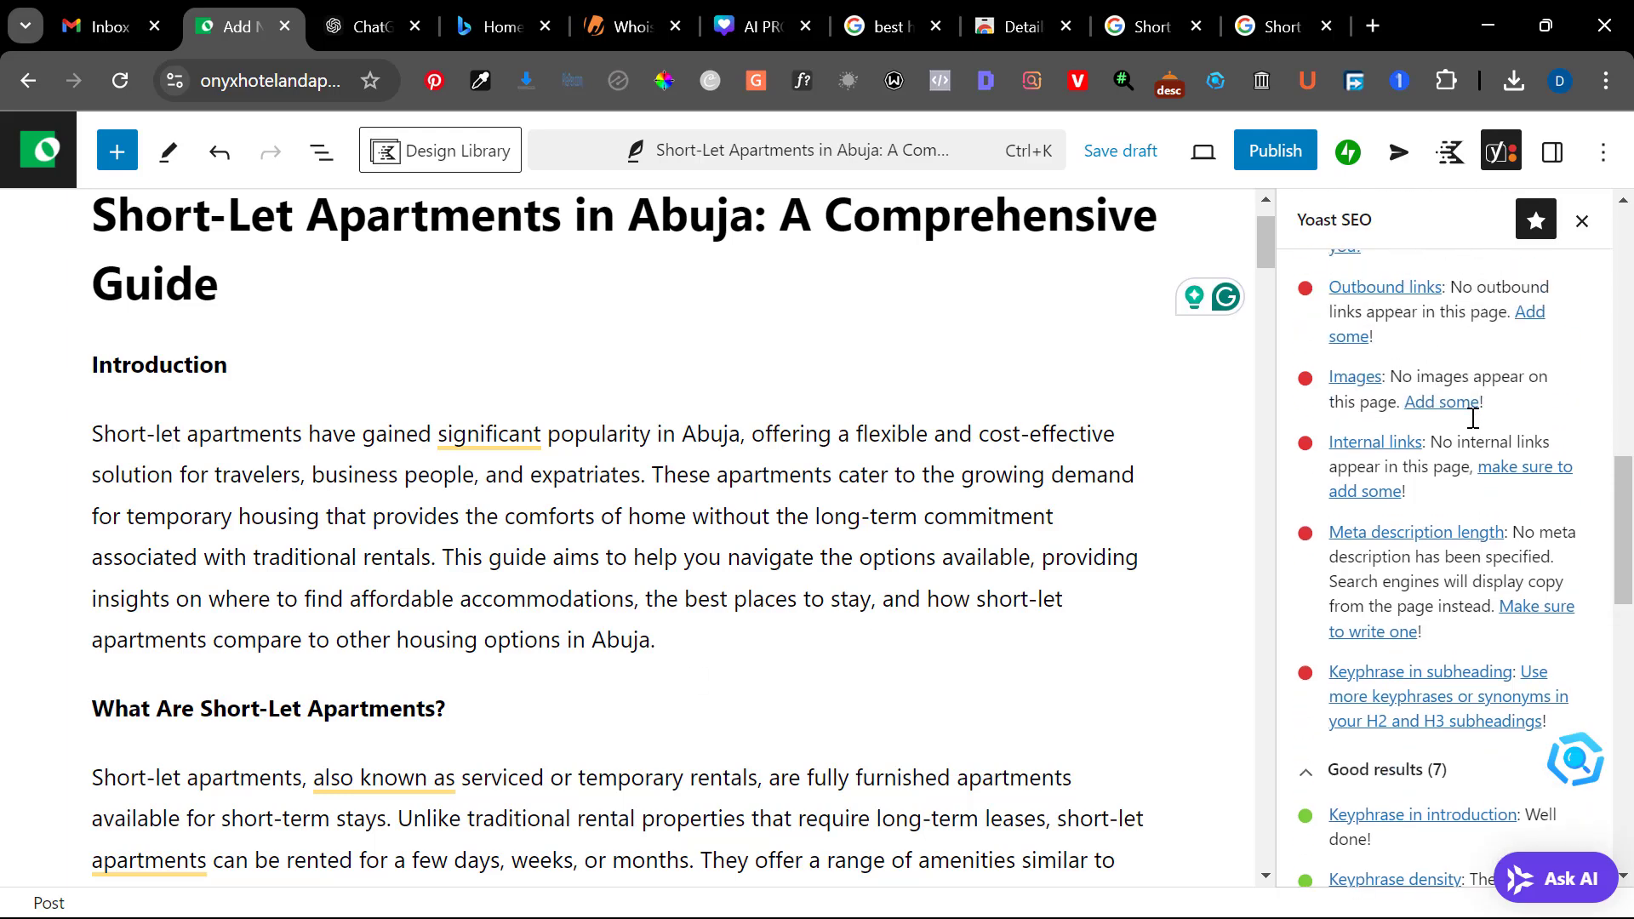
pyautogui.scroll(-2, 1382, 502)
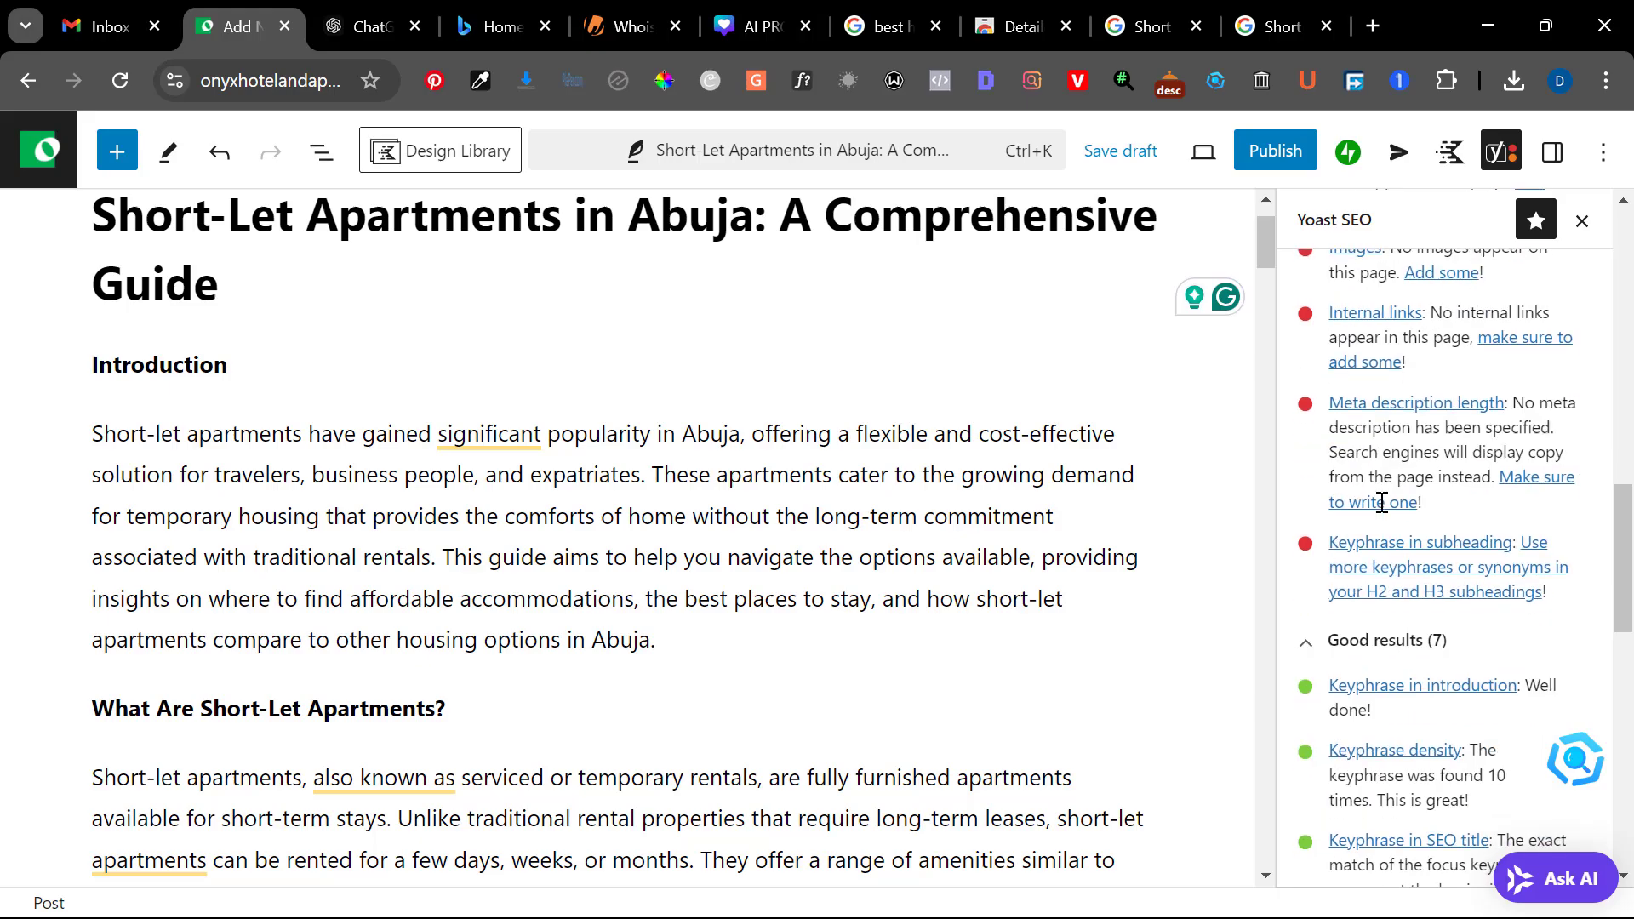
pyautogui.scroll(-15, 868, 678)
pyautogui.scroll(-20, 868, 678)
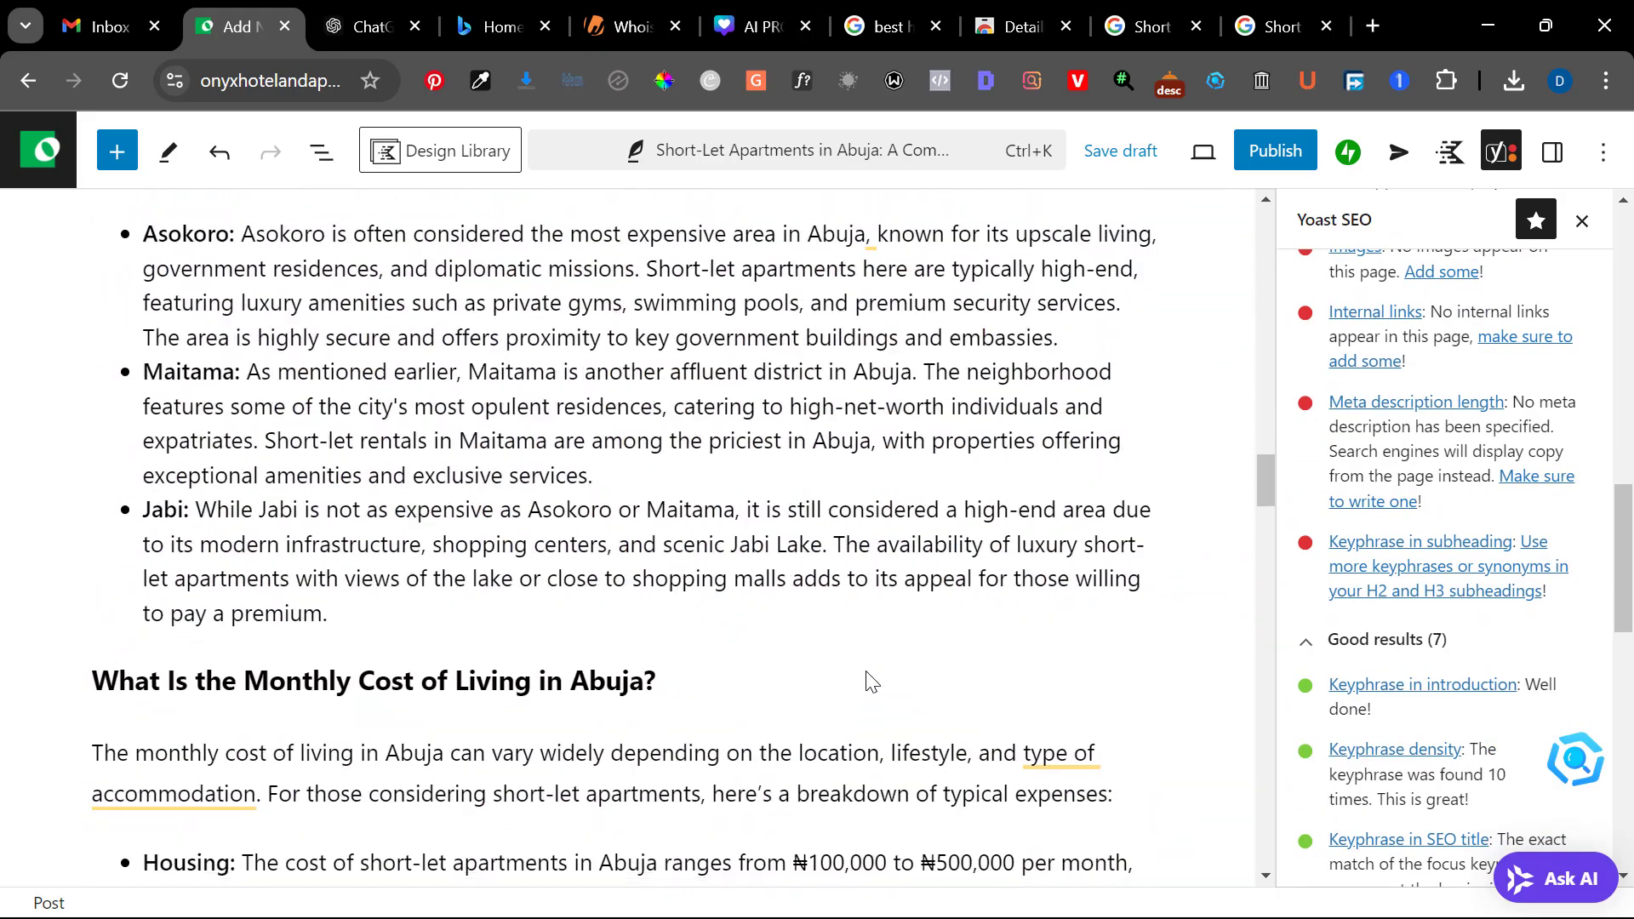
# Open the meta description for editing in the post's Yoast SEO search appearance settings
pyautogui.scroll(5, 868, 678)
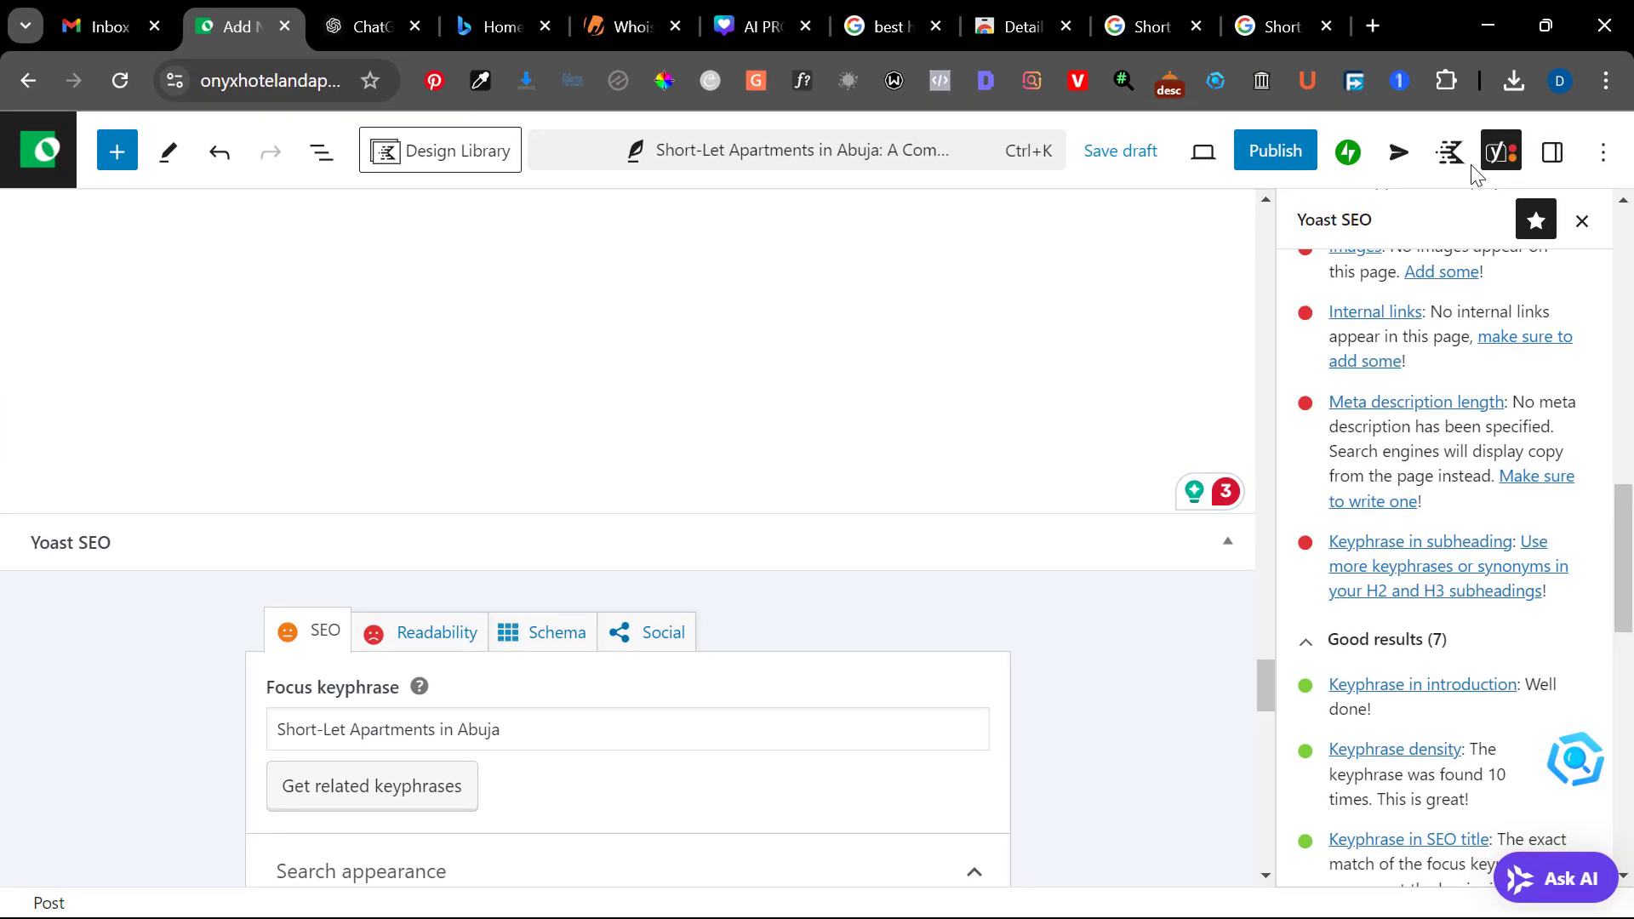
pyautogui.scroll(-2, 635, 600)
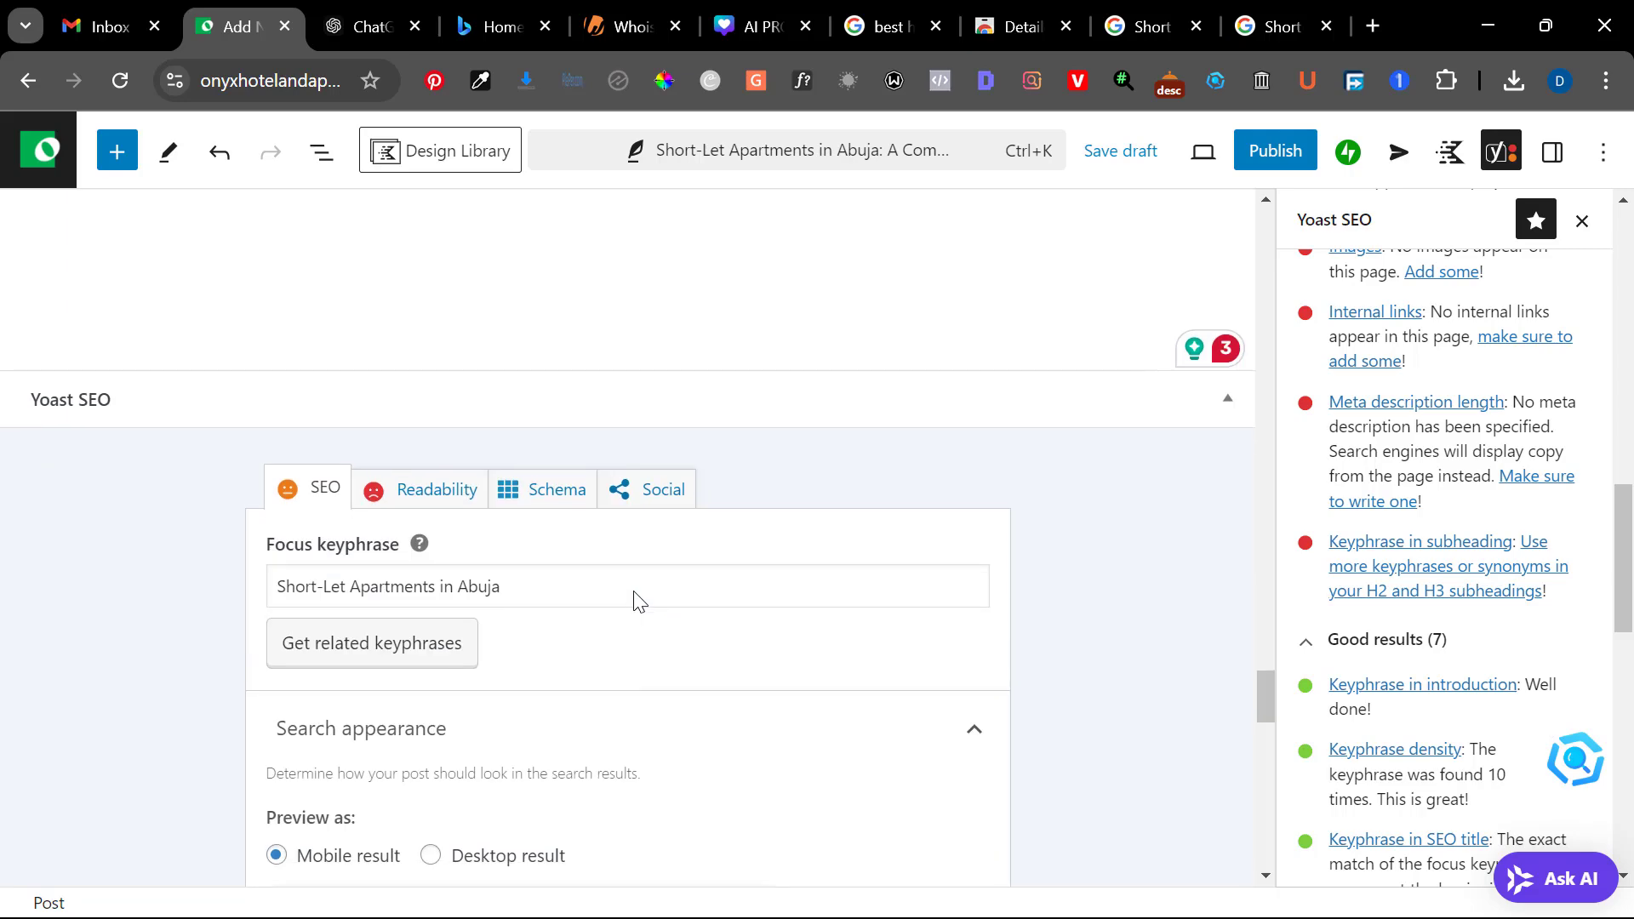
pyautogui.scroll(-5, 528, 681)
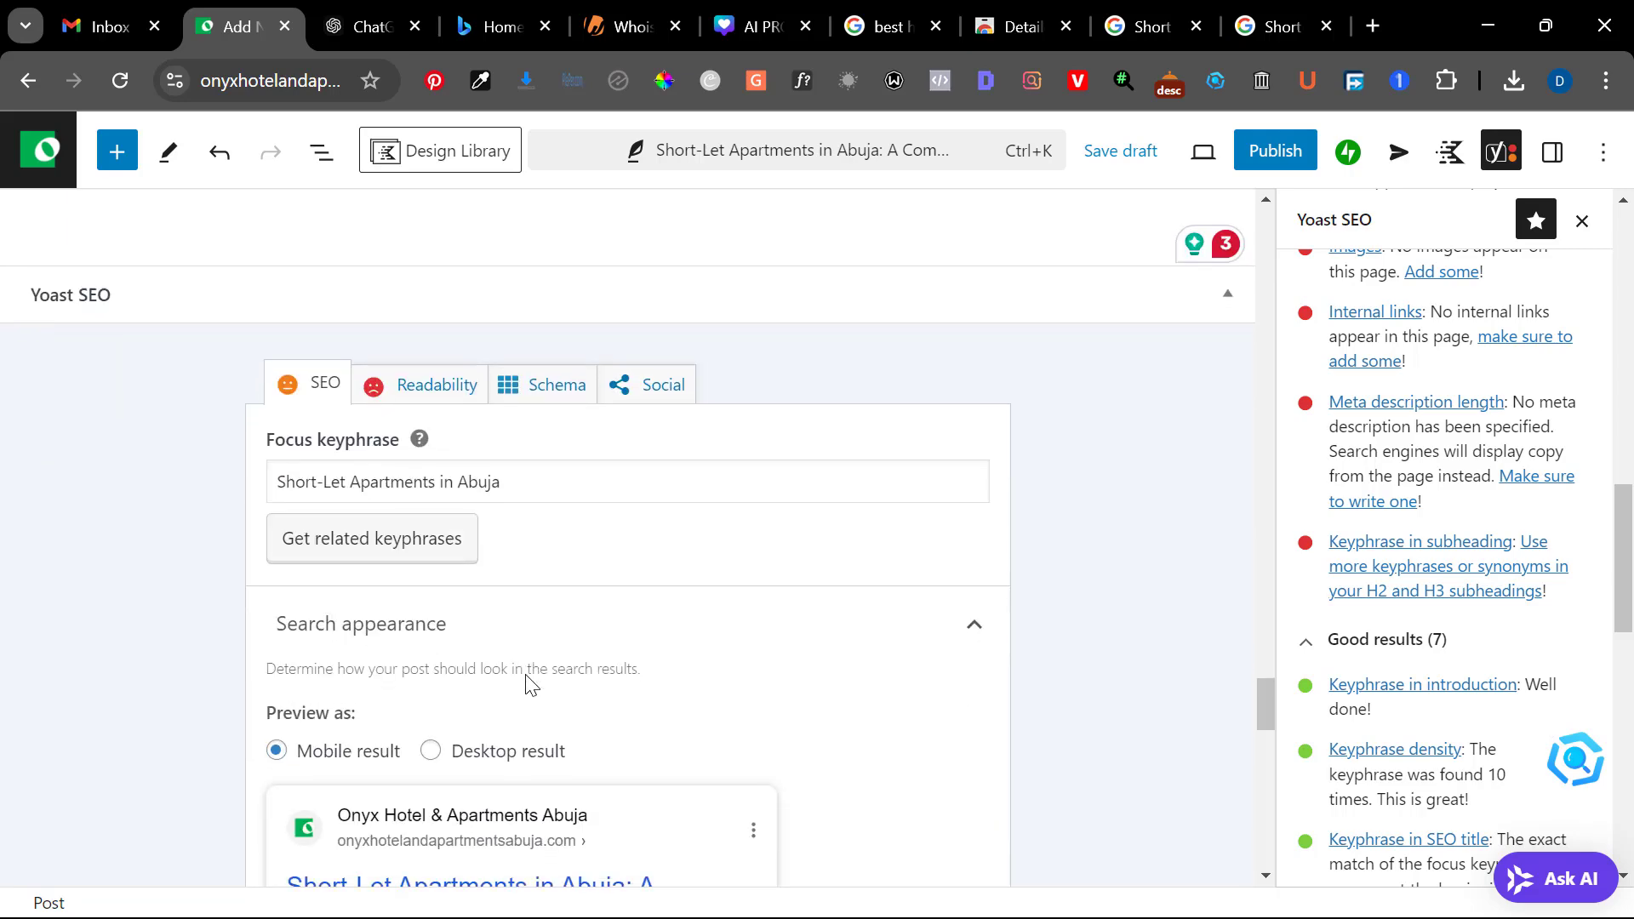
pyautogui.scroll(-4, 528, 680)
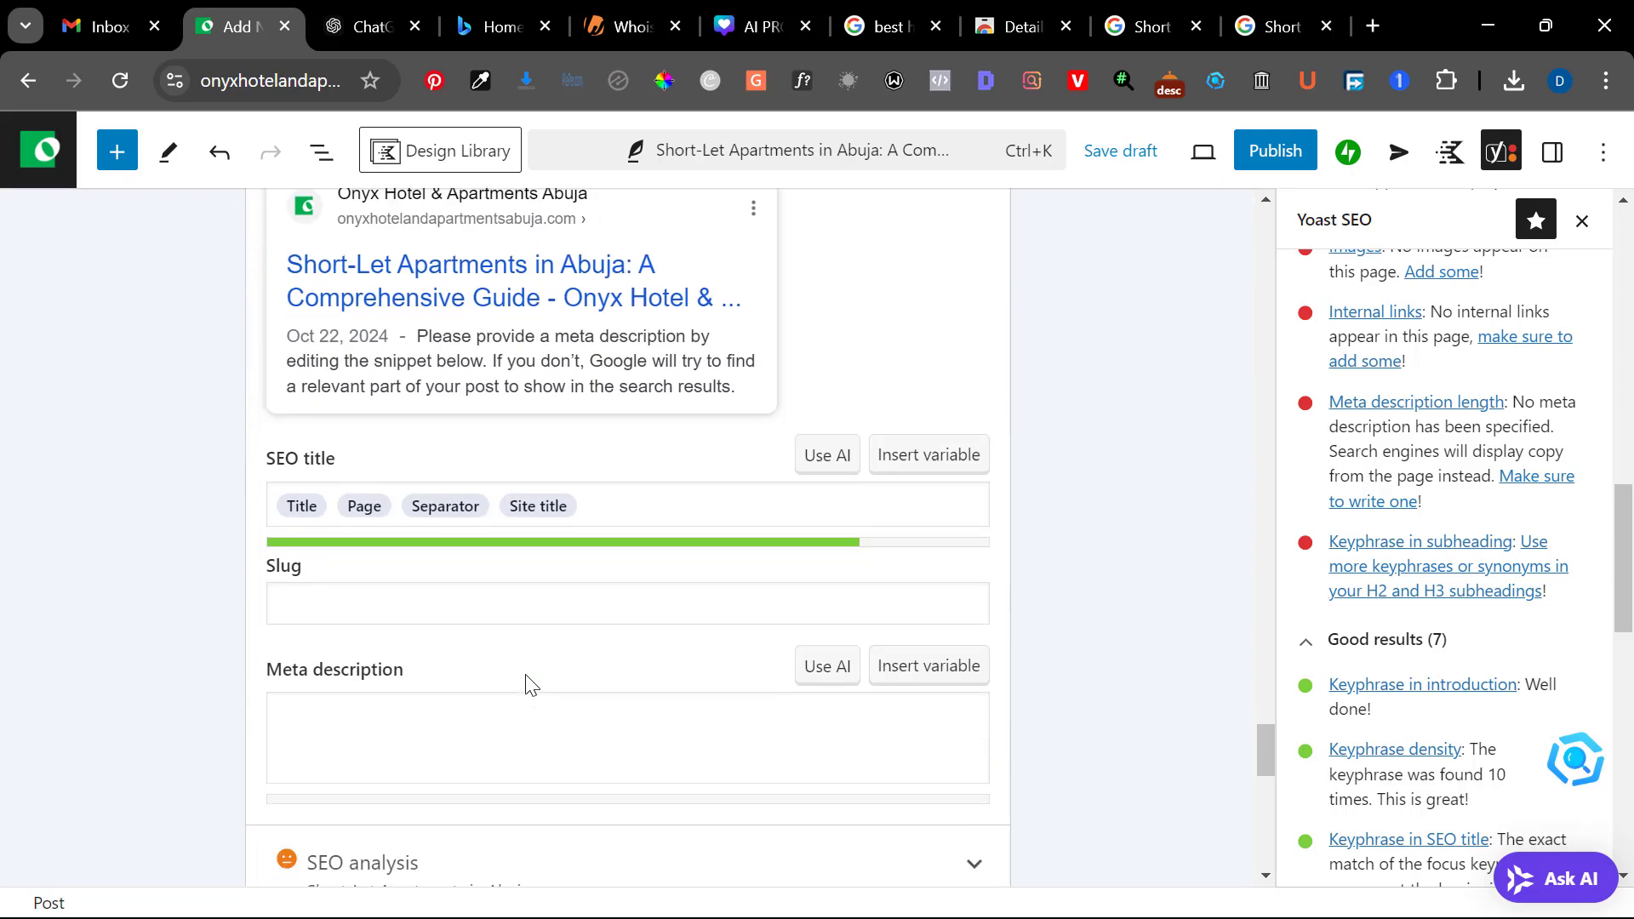
pyautogui.click(462, 701)
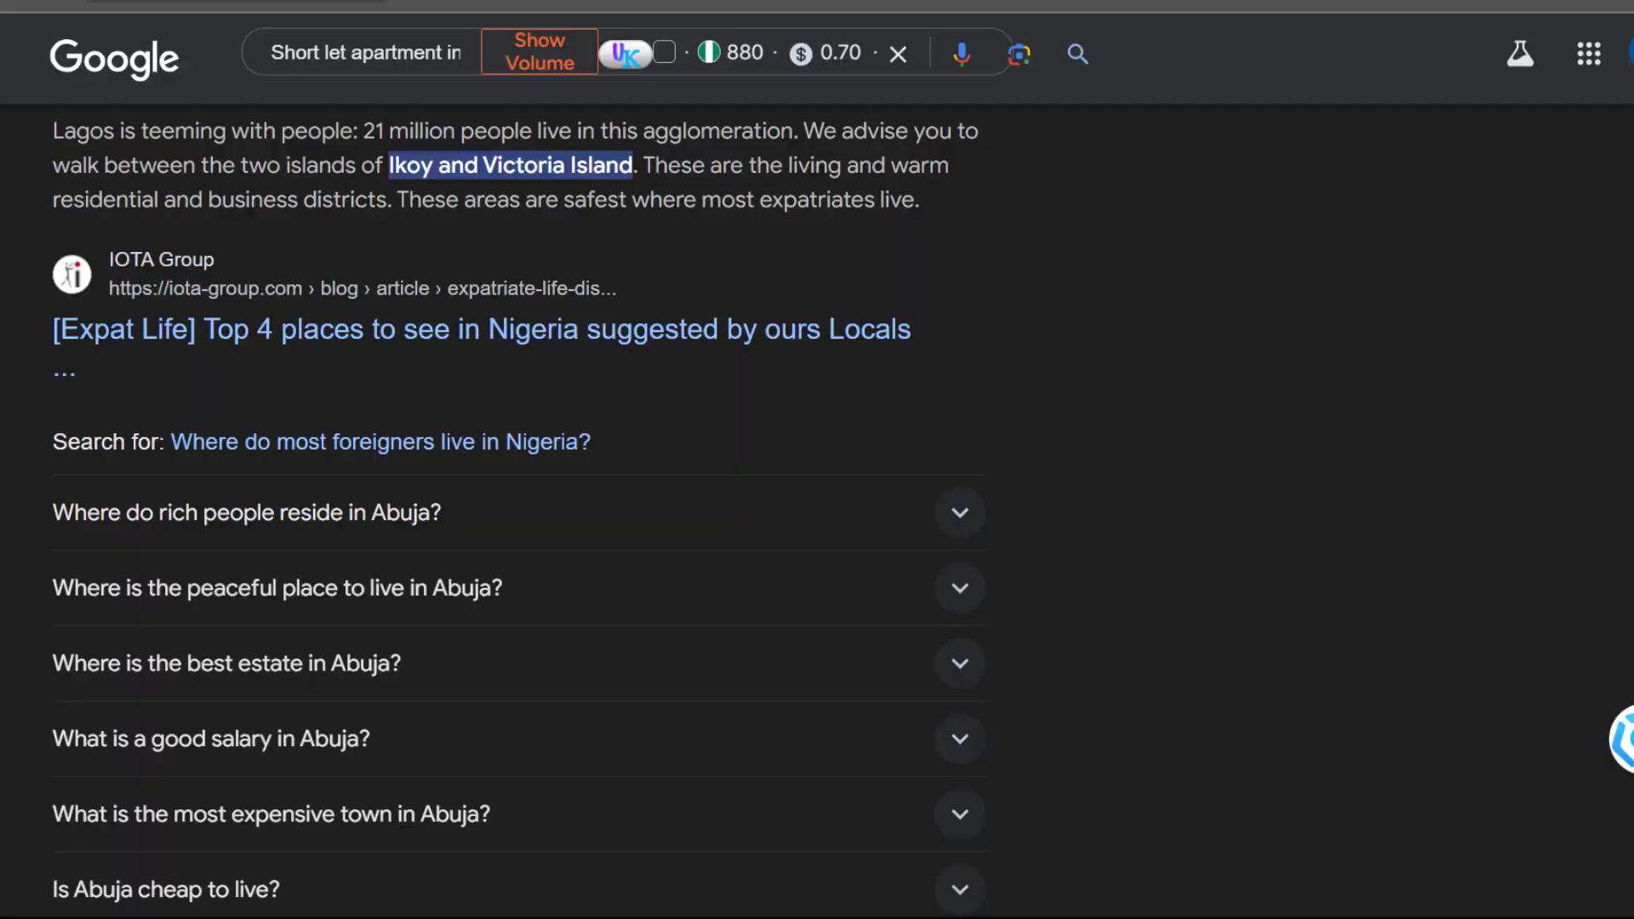
# Switch to the Google results for short-let apartments in Abuja and examine how descriptions appear under the listings, including the Nigeria Property Centre snippet
pyautogui.scroll(-10, 796, 383)
pyautogui.scroll(5, 798, 385)
pyautogui.scroll(15, 799, 385)
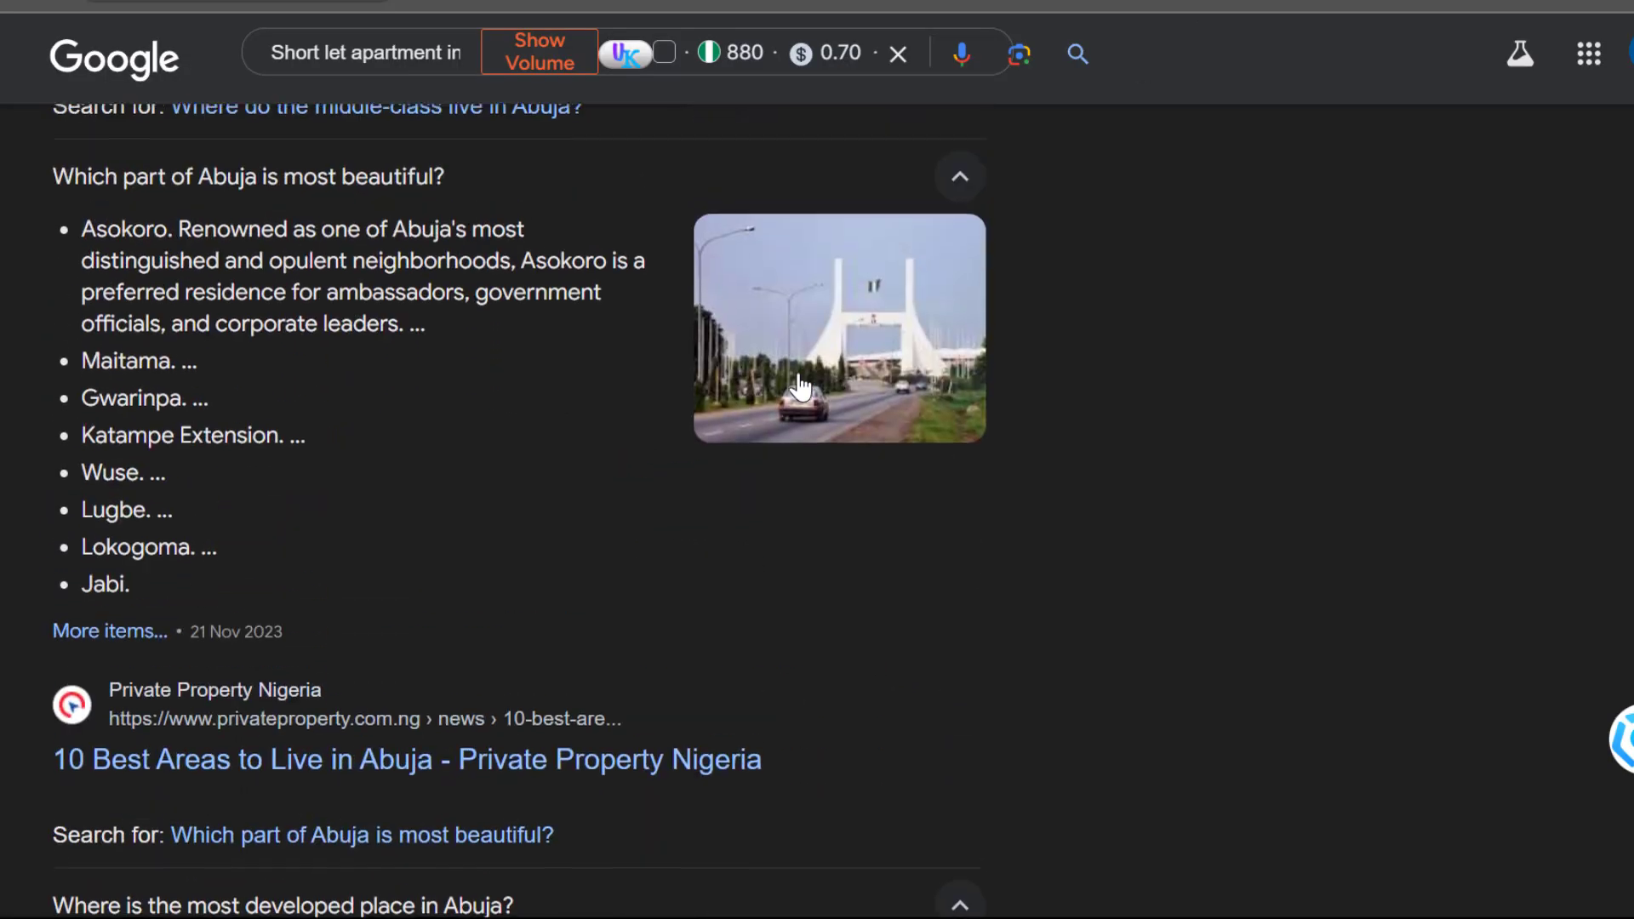
pyautogui.scroll(15, 798, 385)
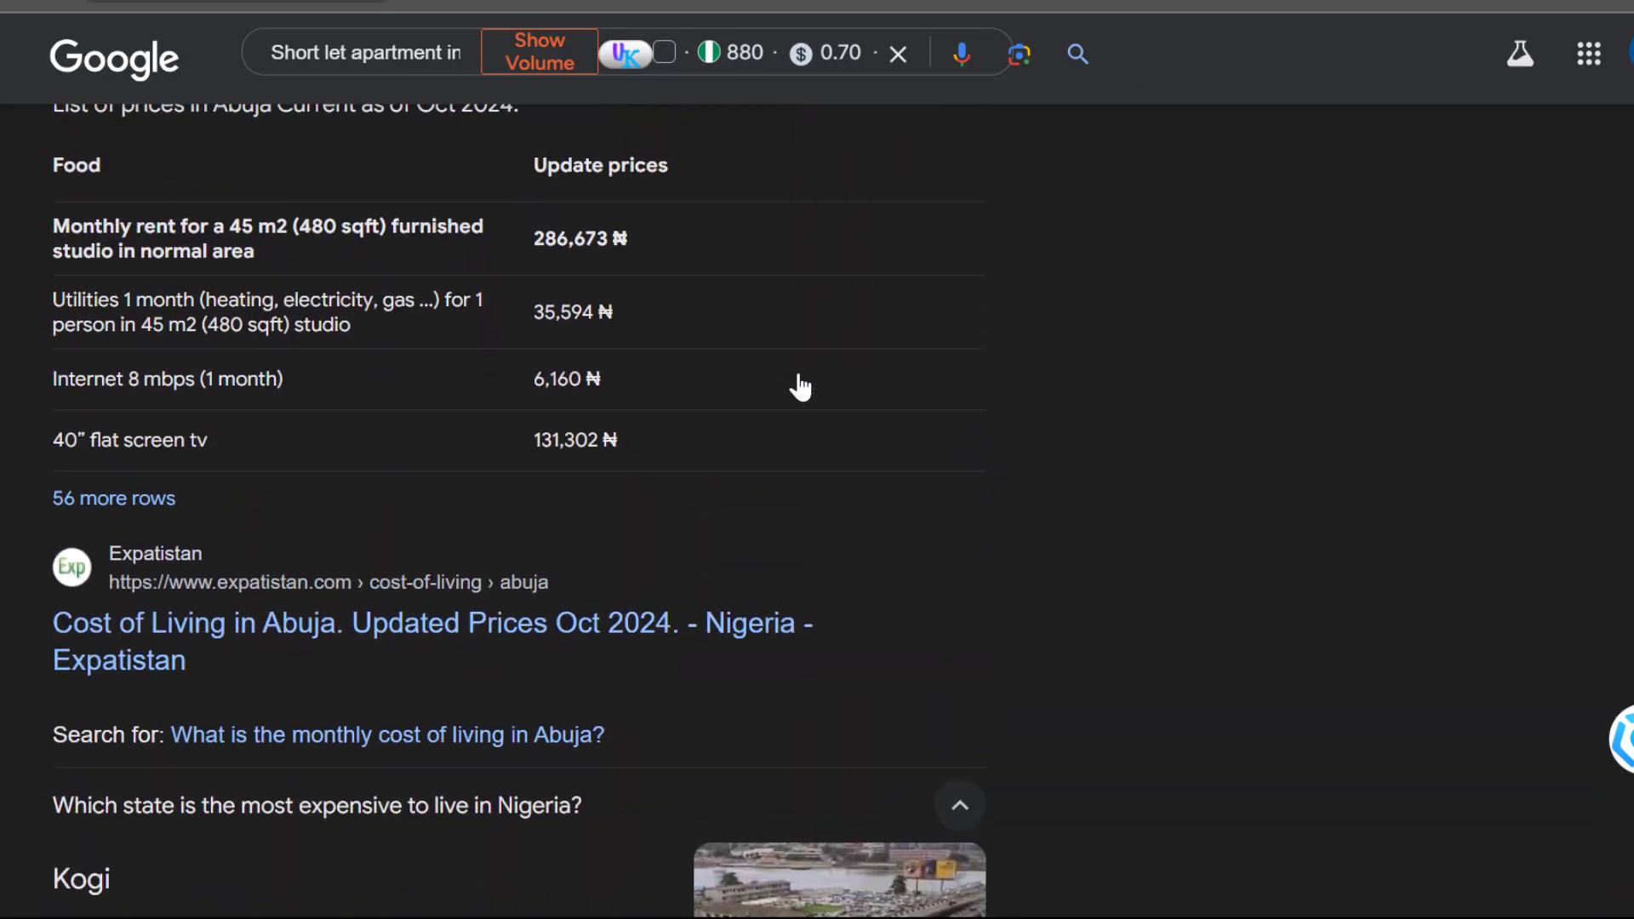
pyautogui.scroll(3, 798, 385)
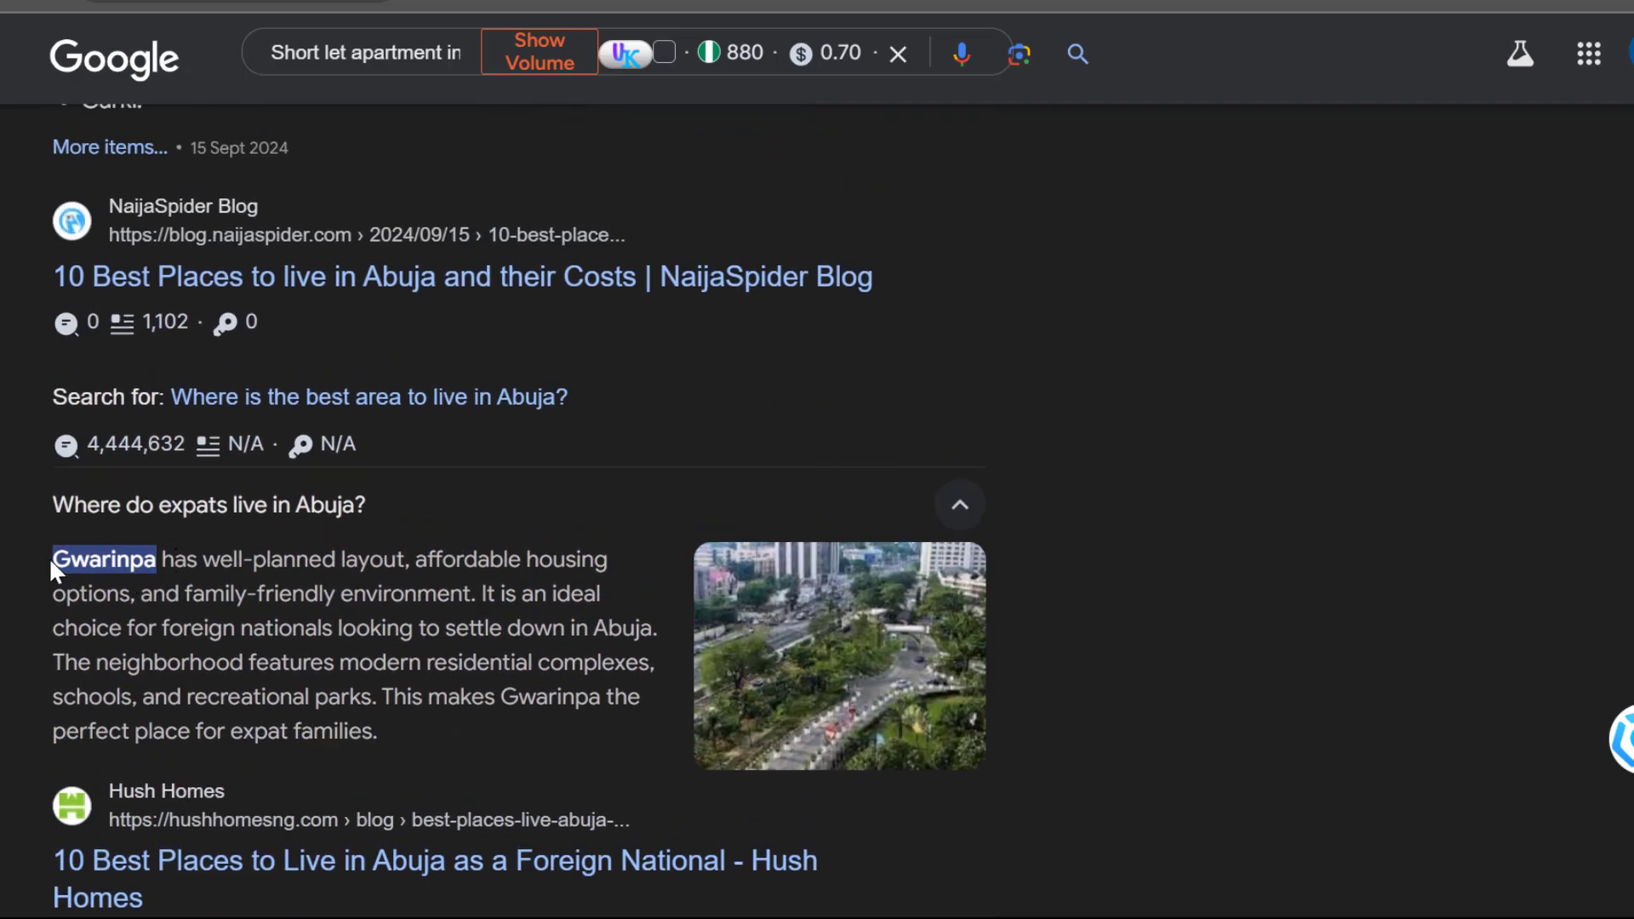
pyautogui.moveTo(53, 569); pyautogui.dragTo(401, 732)
pyautogui.scroll(8, 402, 732)
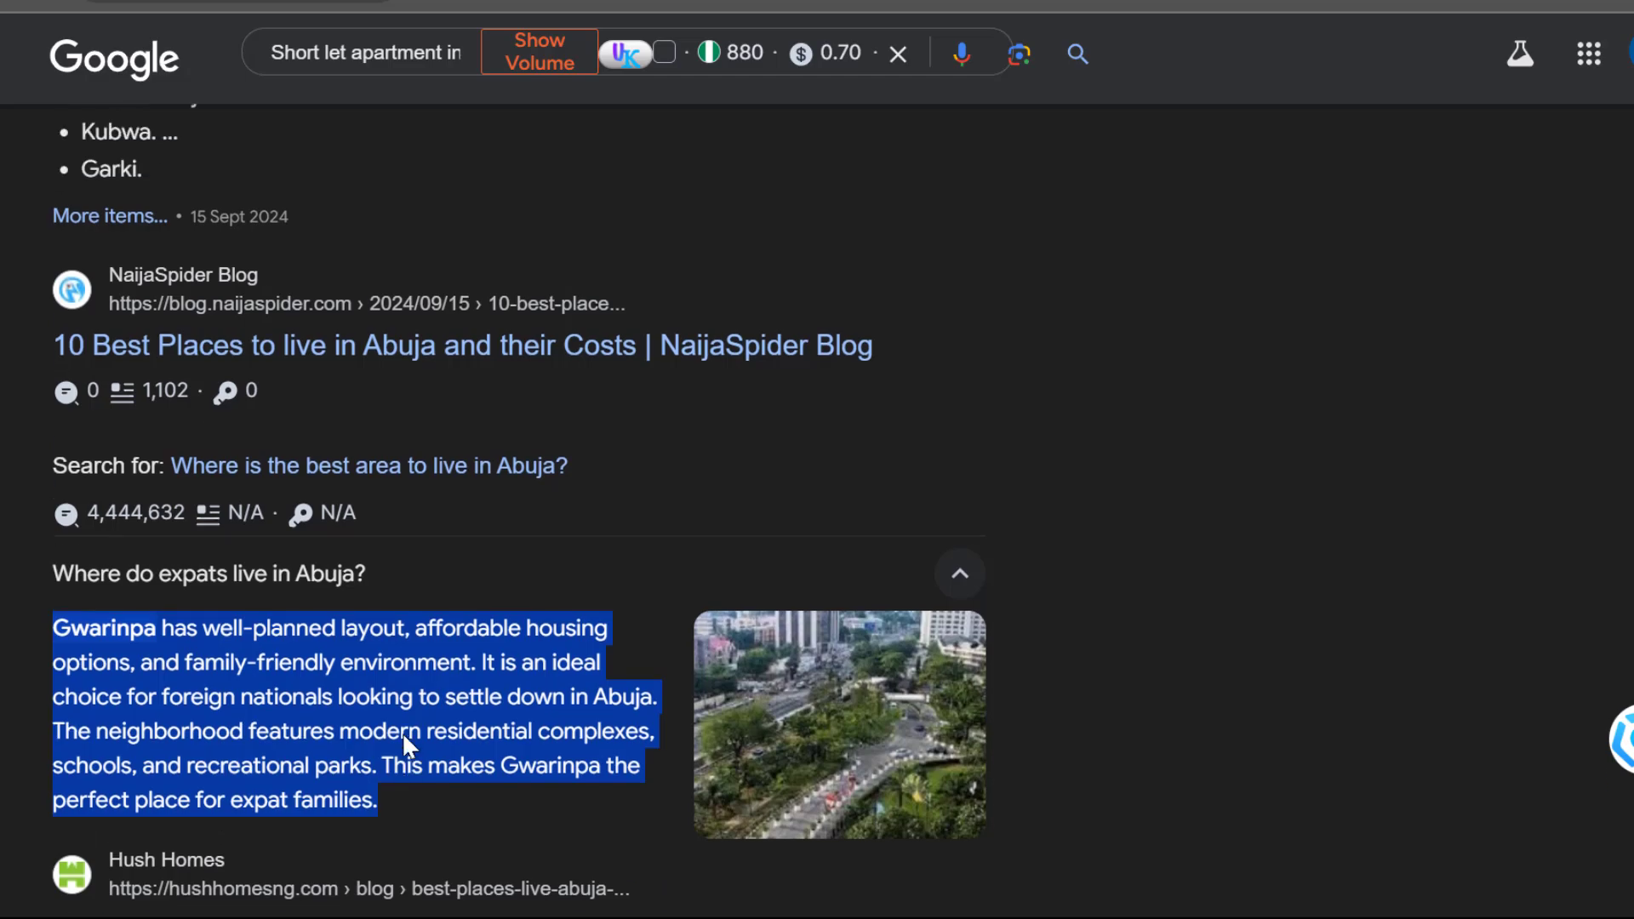
pyautogui.scroll(13, 404, 739)
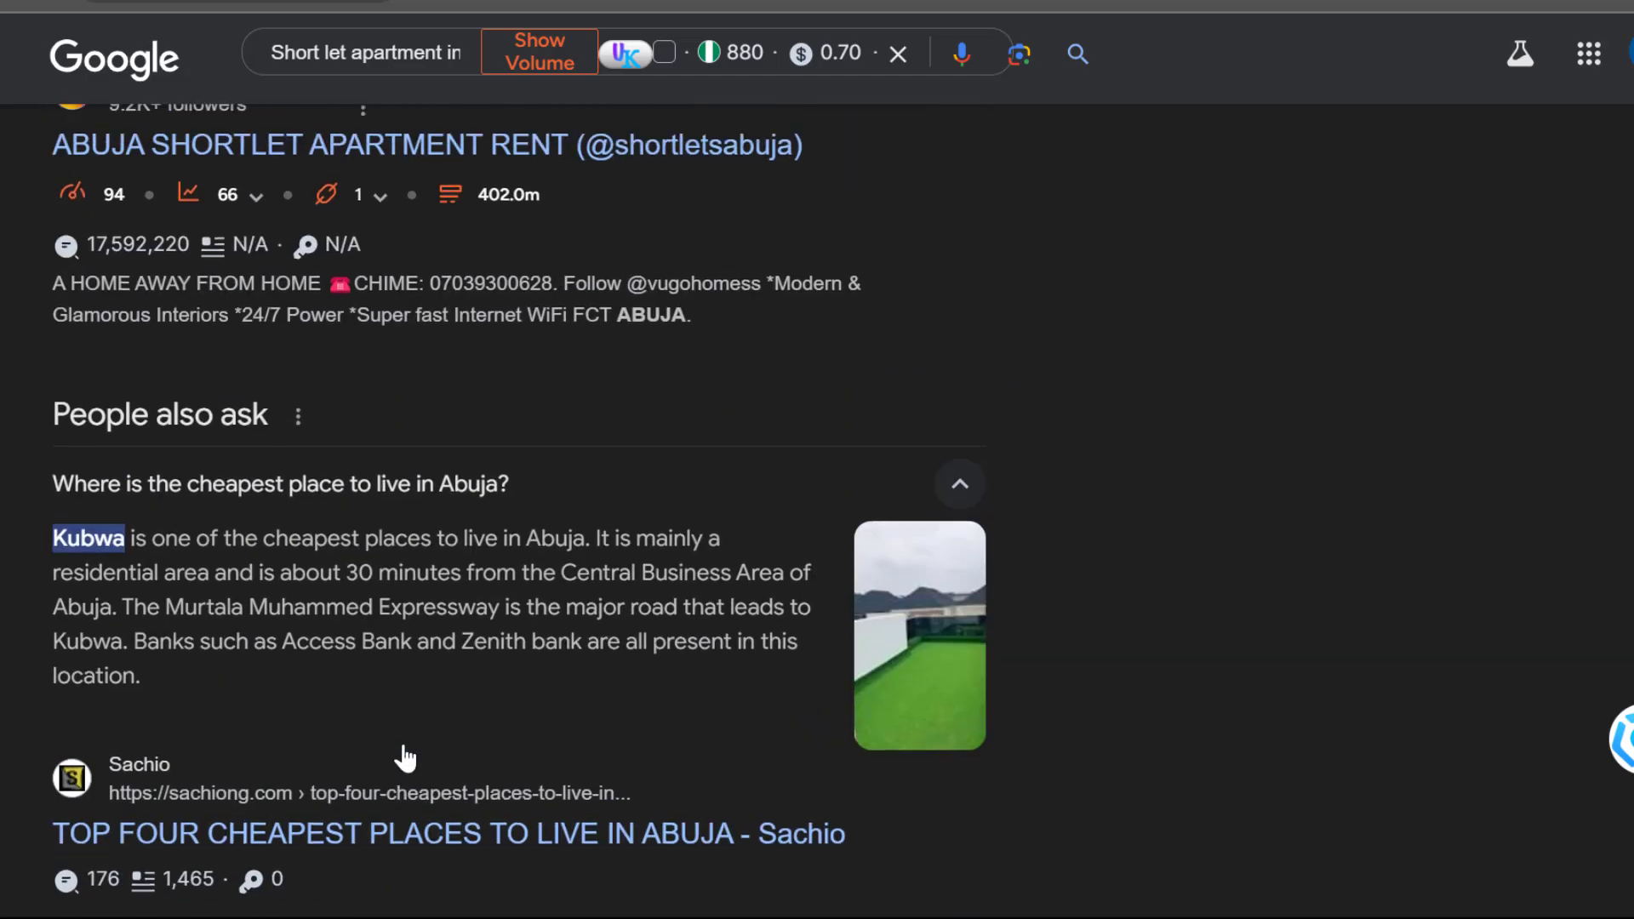
pyautogui.scroll(15, 234, 566)
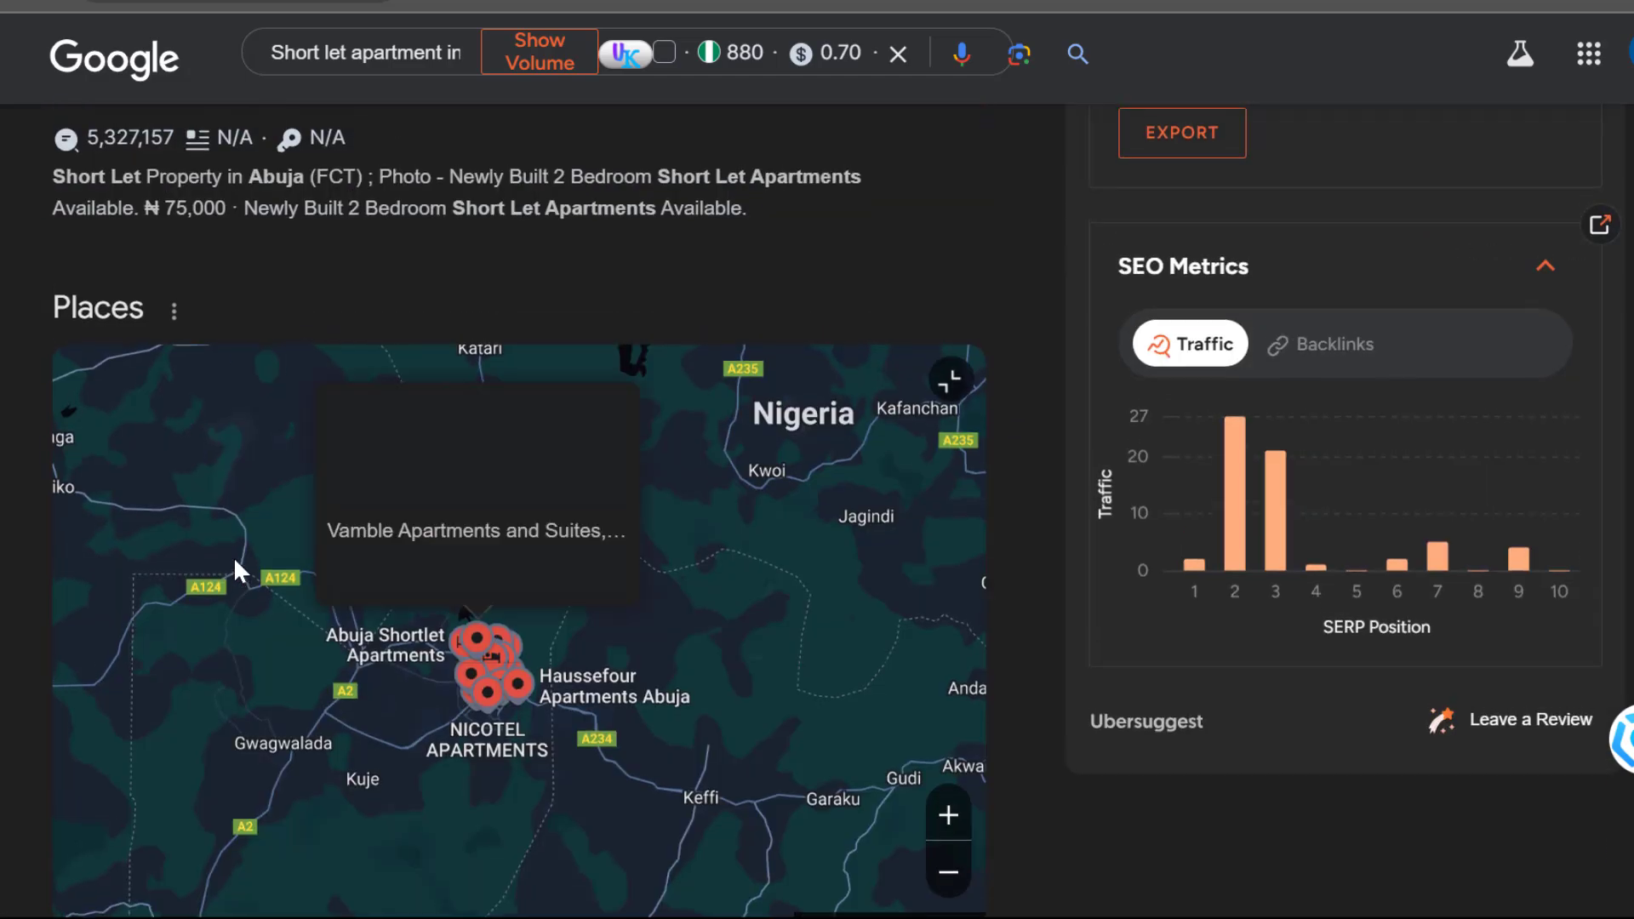
pyautogui.scroll(10, 52, 496)
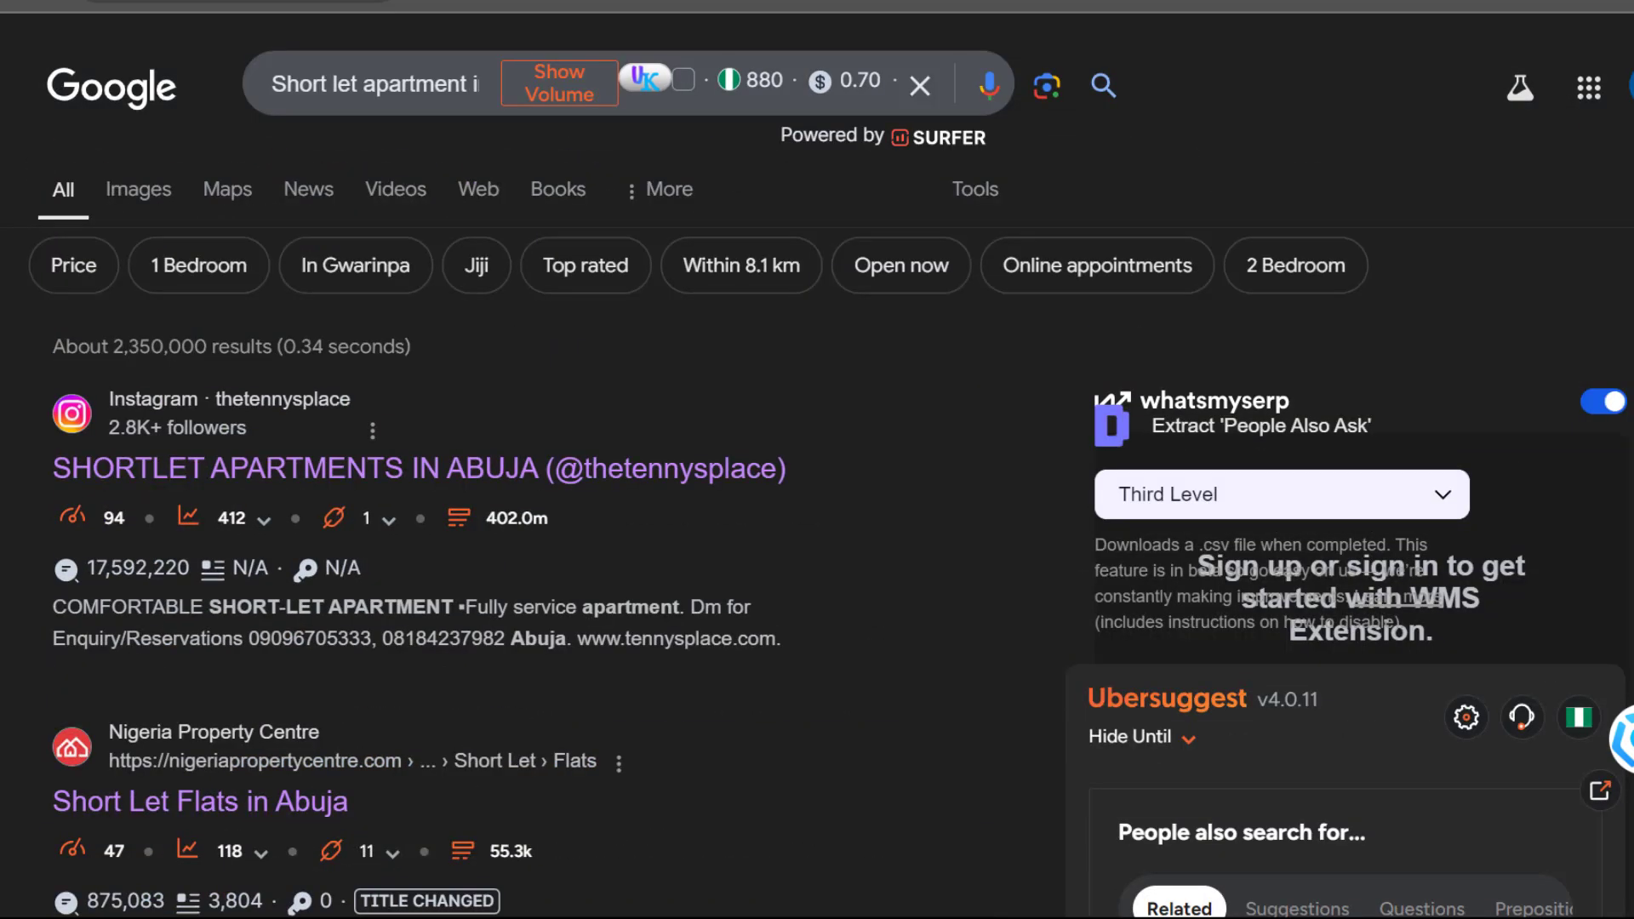
pyautogui.scroll(-5, 2, 492)
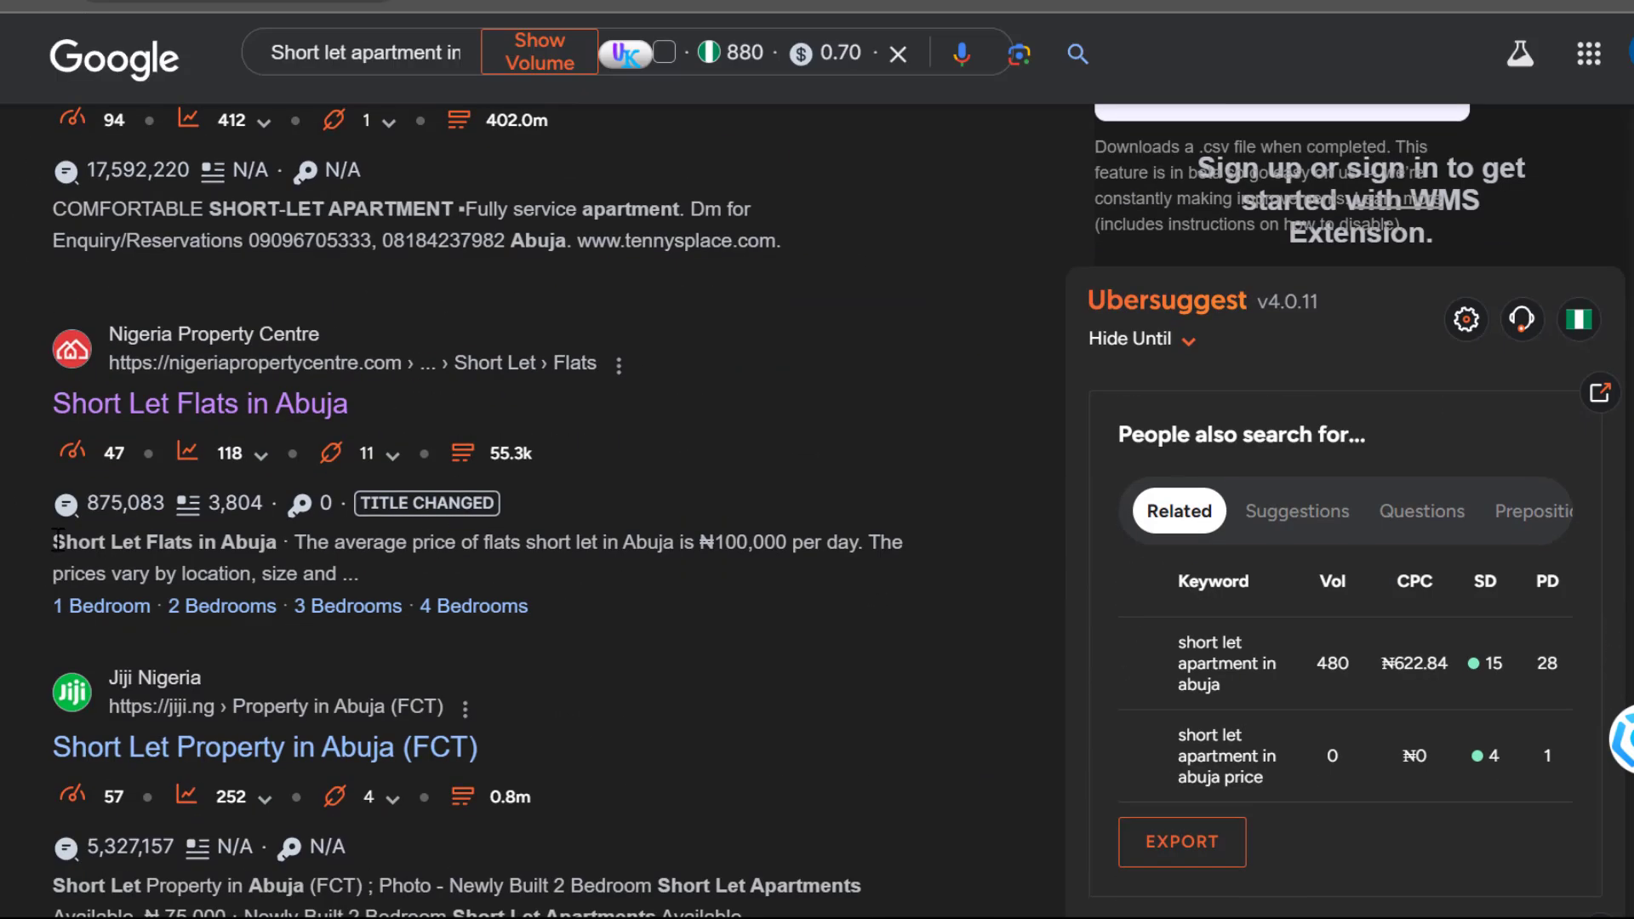
pyautogui.moveTo(58, 538); pyautogui.dragTo(357, 571)
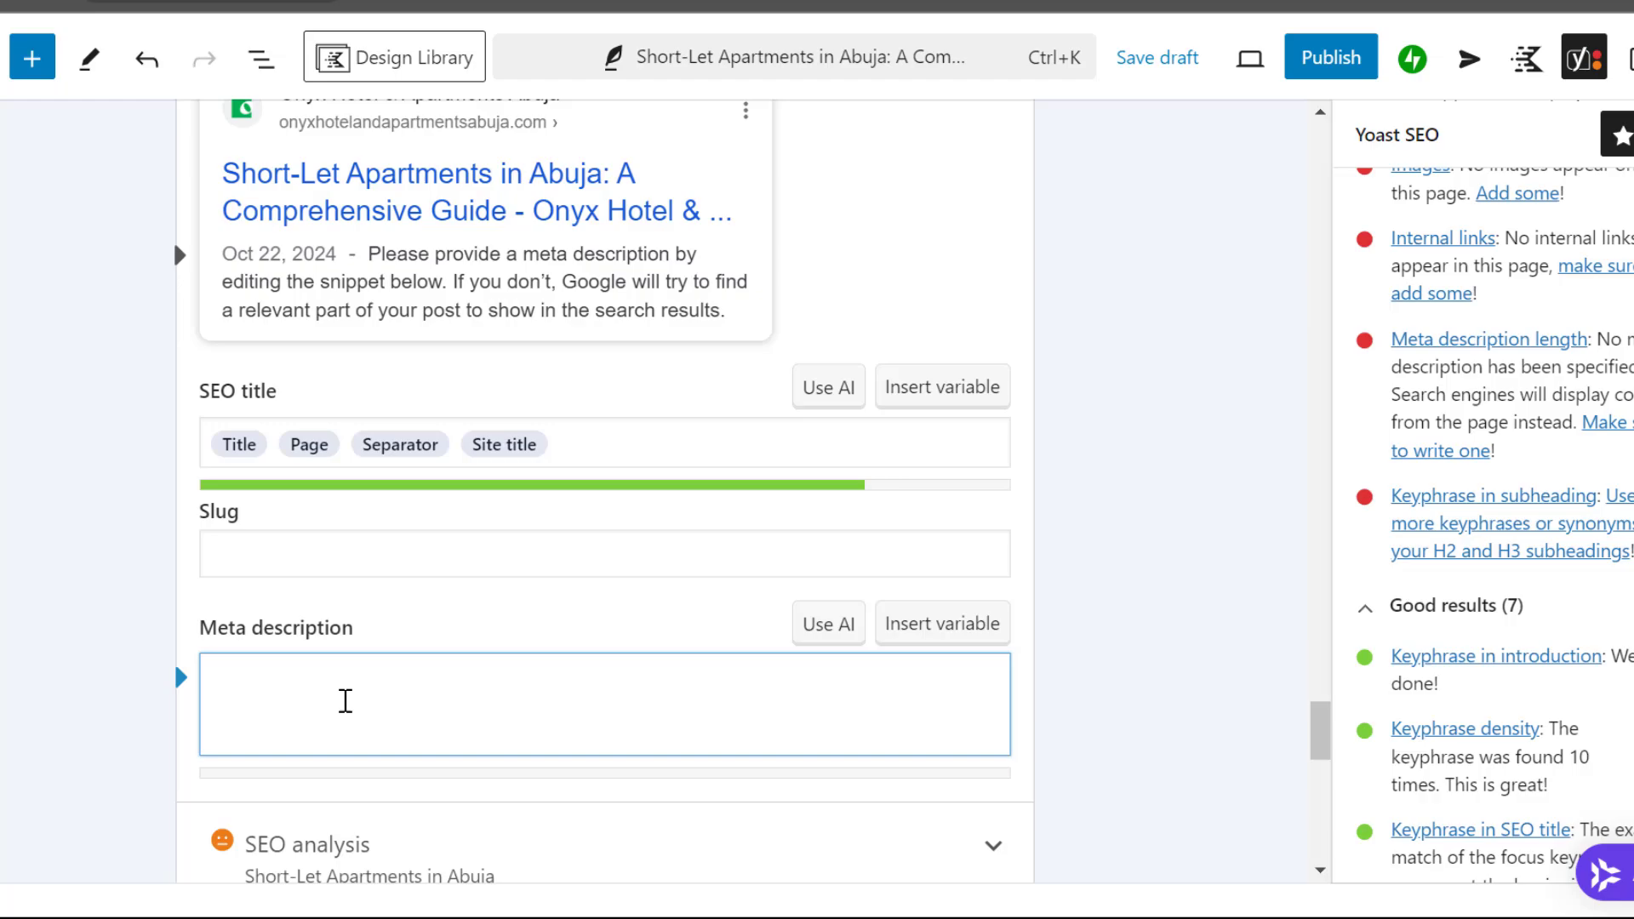
# Copy the first sentence of the post's Introduction paragraph and paste it as the Yoast meta description
pyautogui.scroll(10, 344, 700)
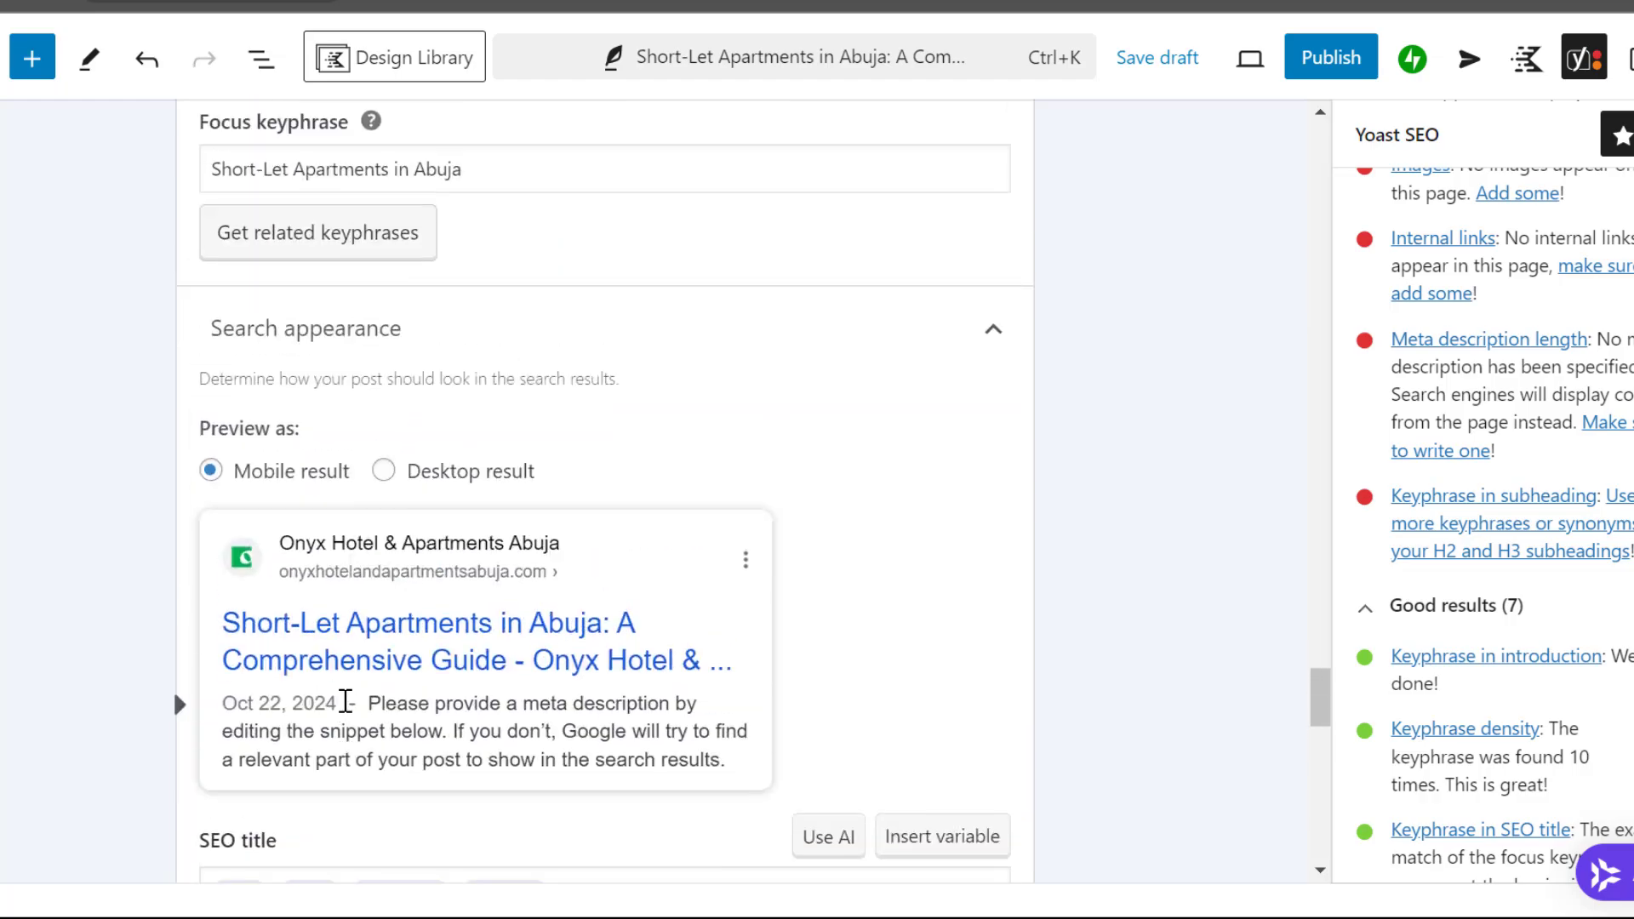
pyautogui.scroll(15, 345, 700)
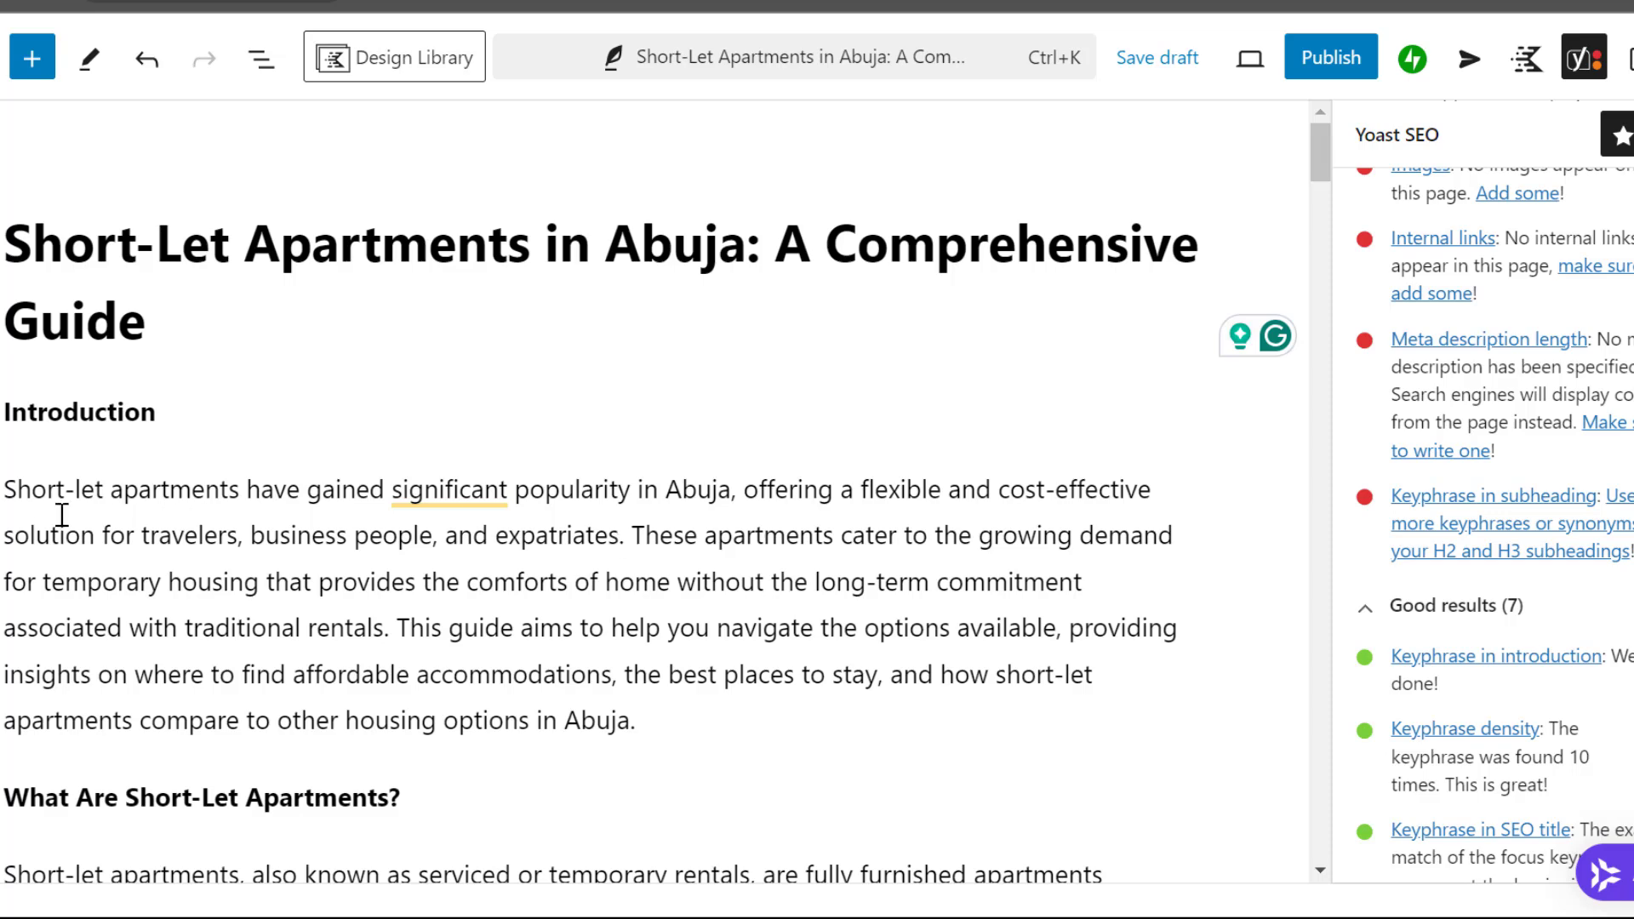
pyautogui.moveTo(626, 536); pyautogui.dragTo(8, 486)
pyautogui.hotkey('ctrl', 'c')
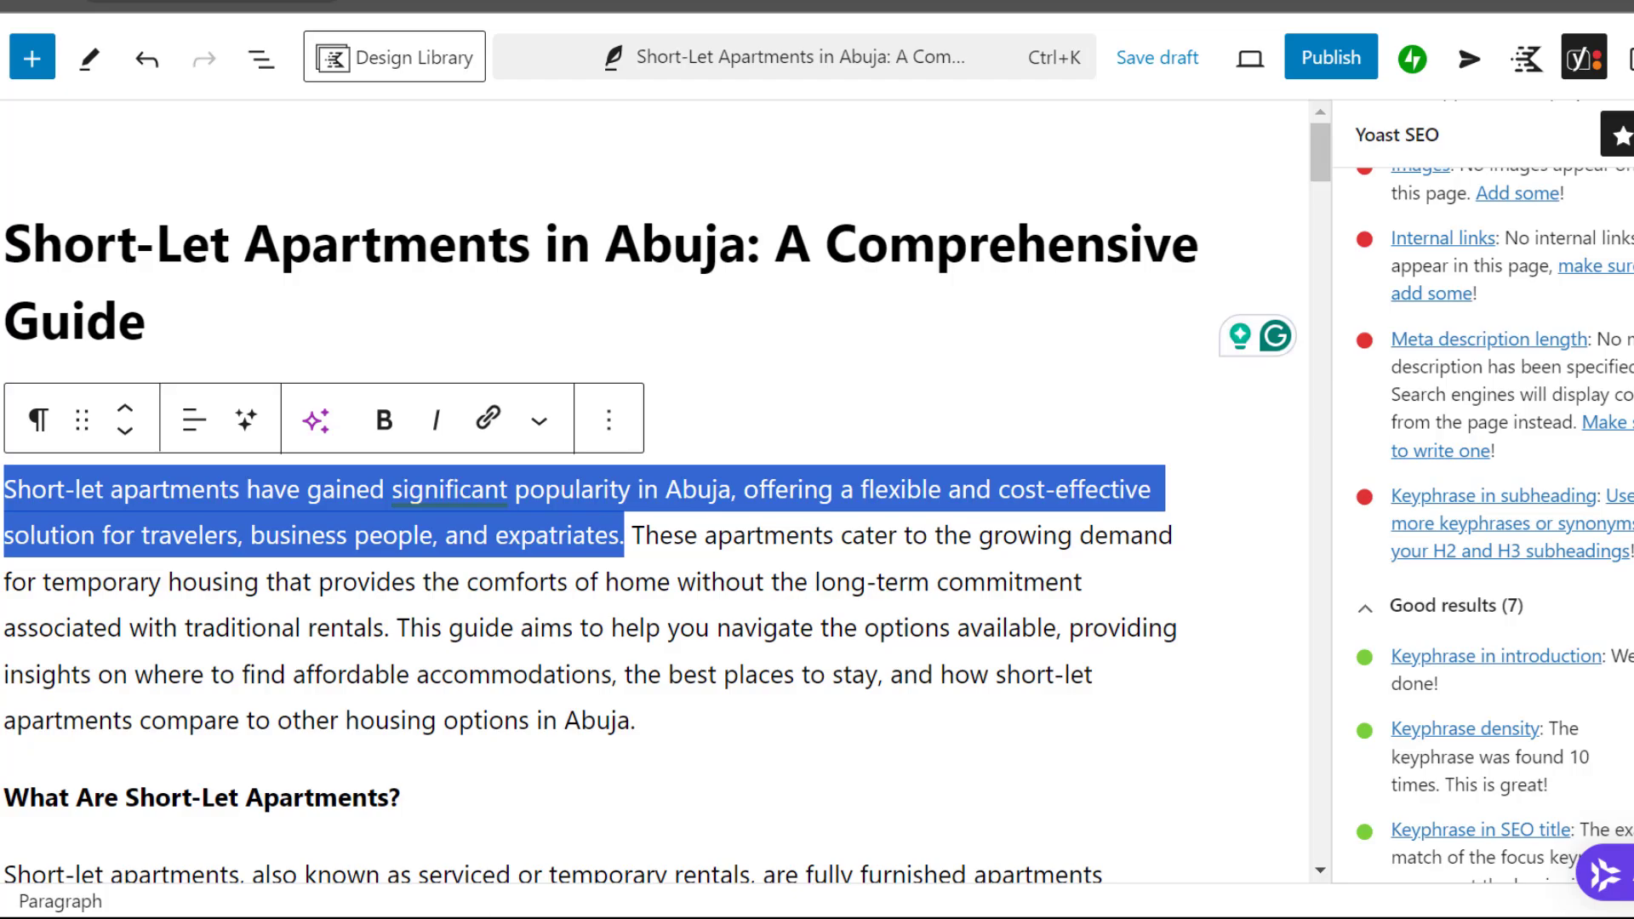
pyautogui.scroll(-20, 655, 493)
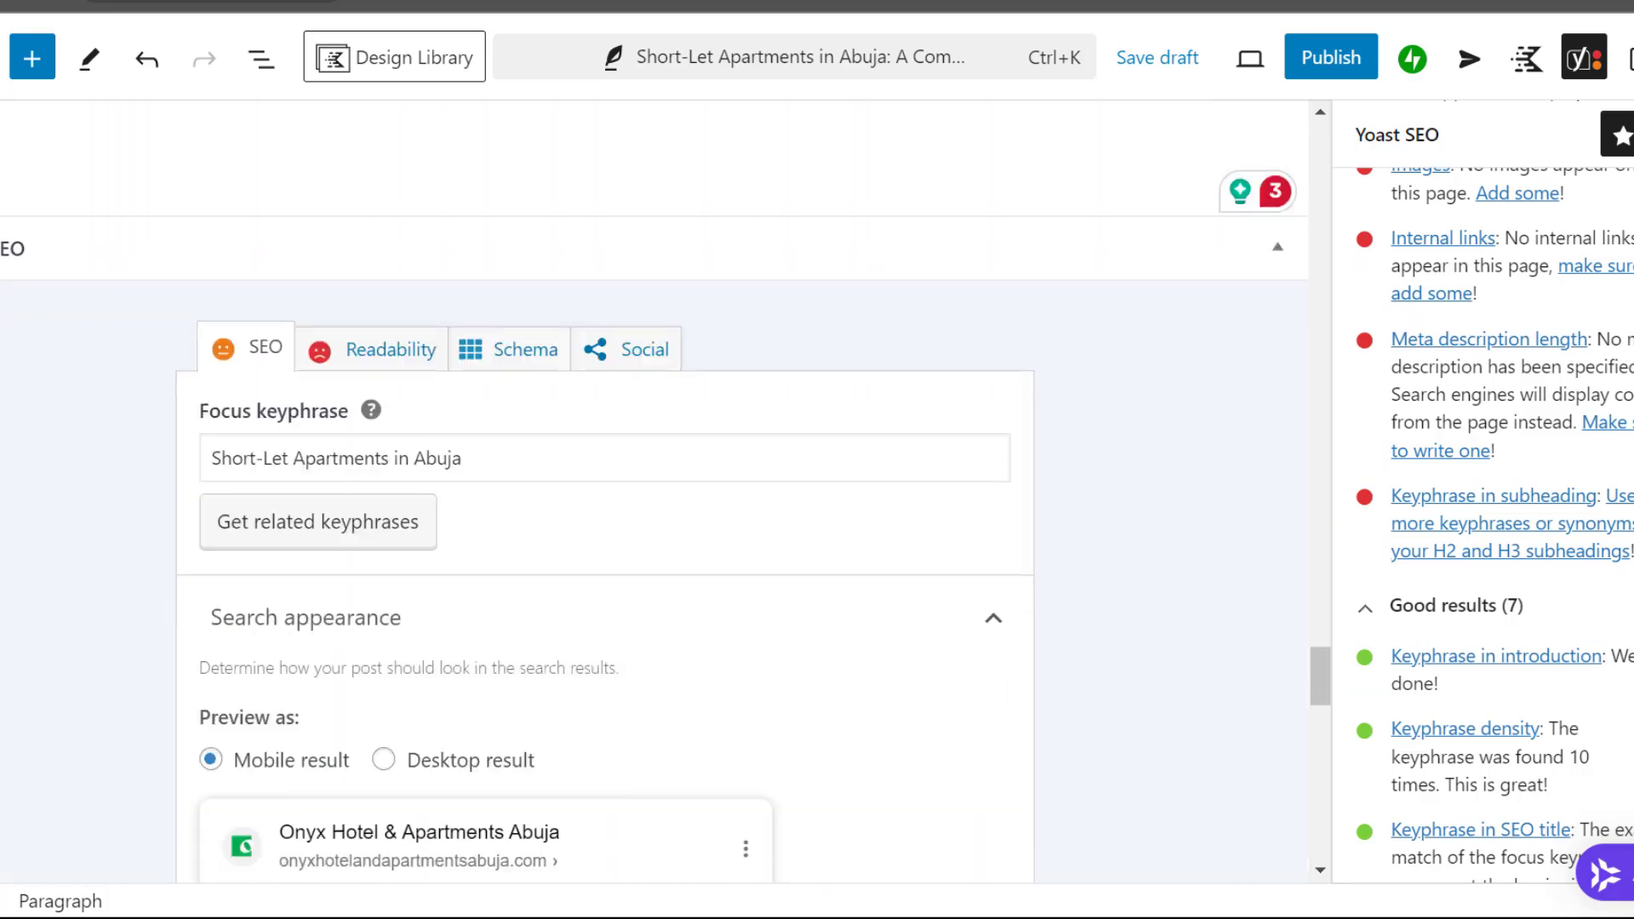
pyautogui.scroll(-10, 656, 494)
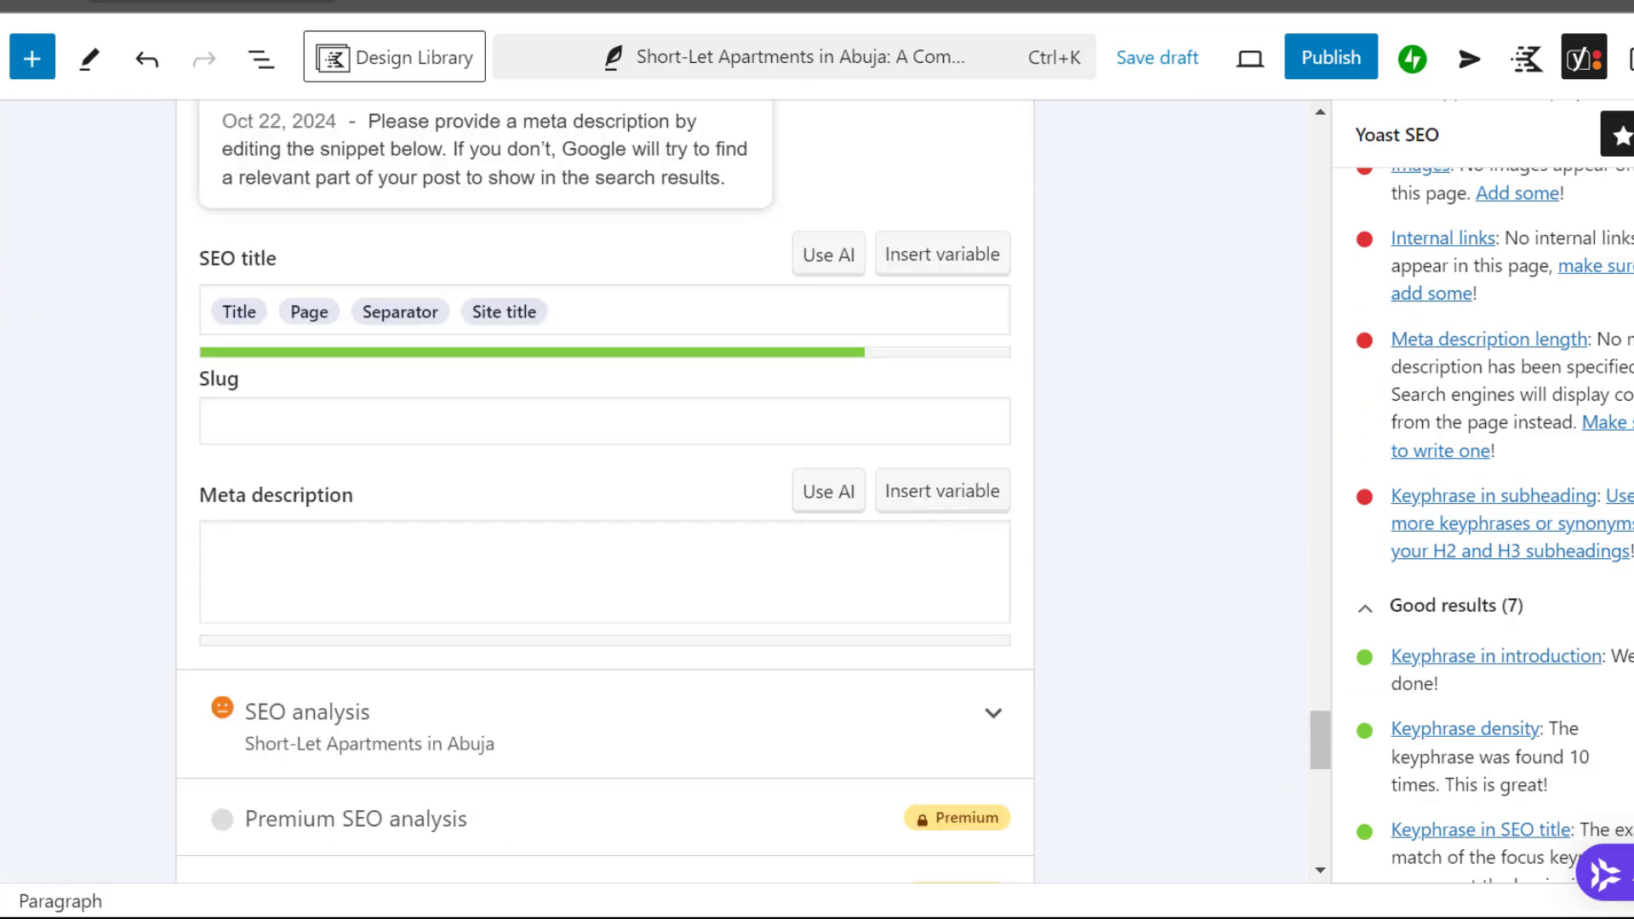
pyautogui.scroll(-1, 655, 494)
pyautogui.click(282, 452)
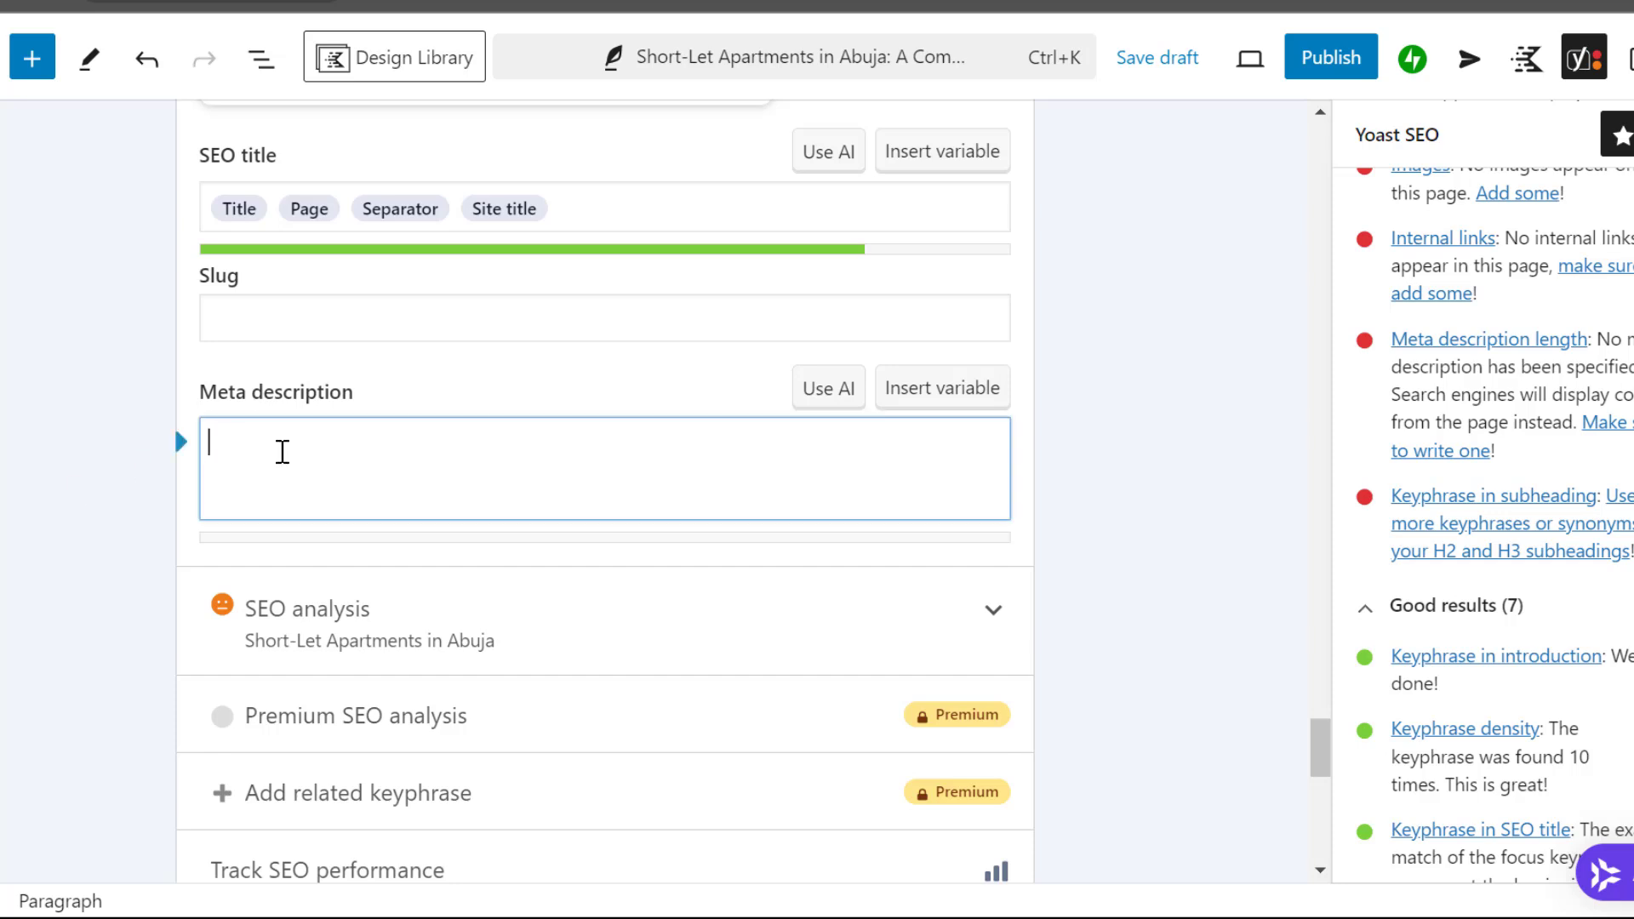
pyautogui.hotkey('ctrl', 'v')
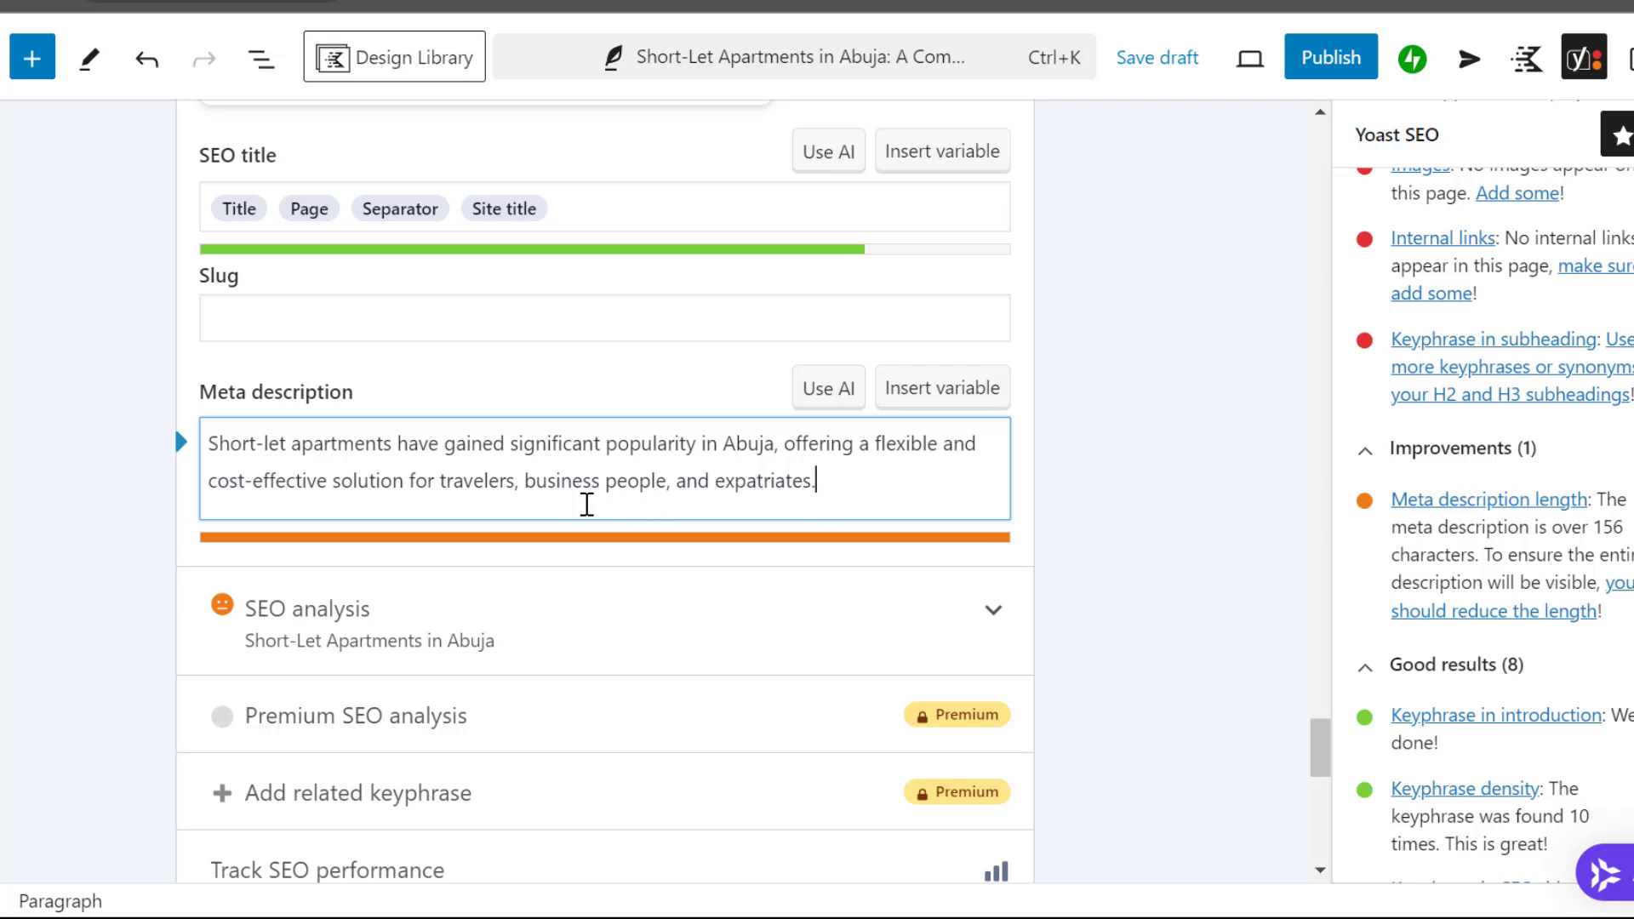
# Shorten the meta description by deleting "business people, and expatriates" so that it finishes at "solution for travelers"
pyautogui.moveTo(525, 482); pyautogui.dragTo(807, 472)
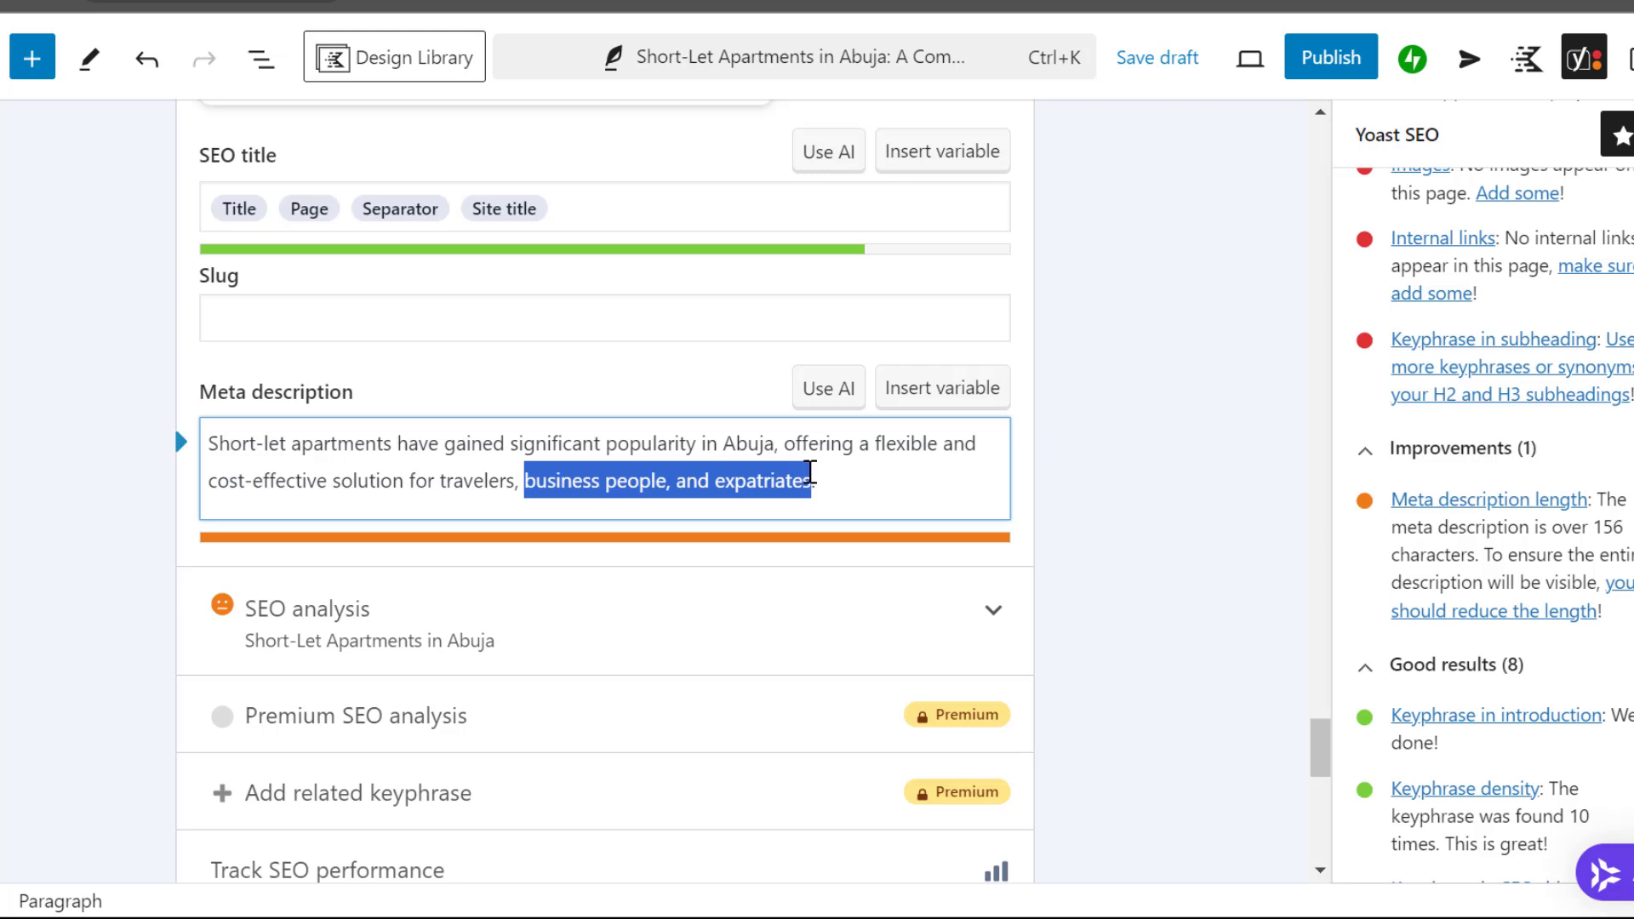
pyautogui.press('BackSpace')
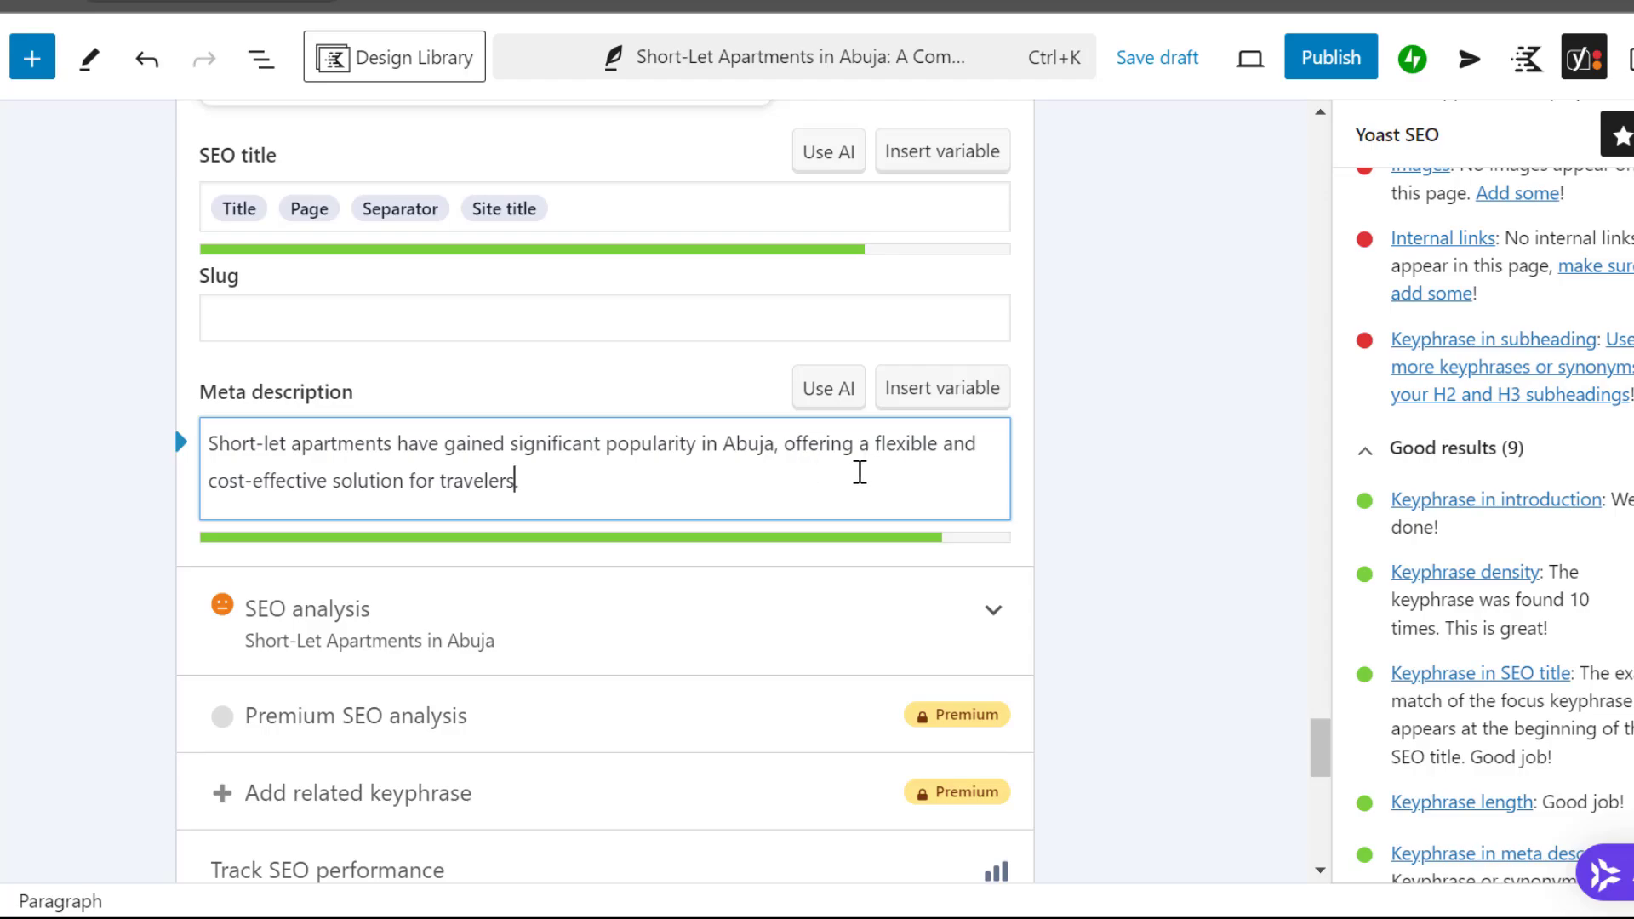
pyautogui.scroll(20, 860, 472)
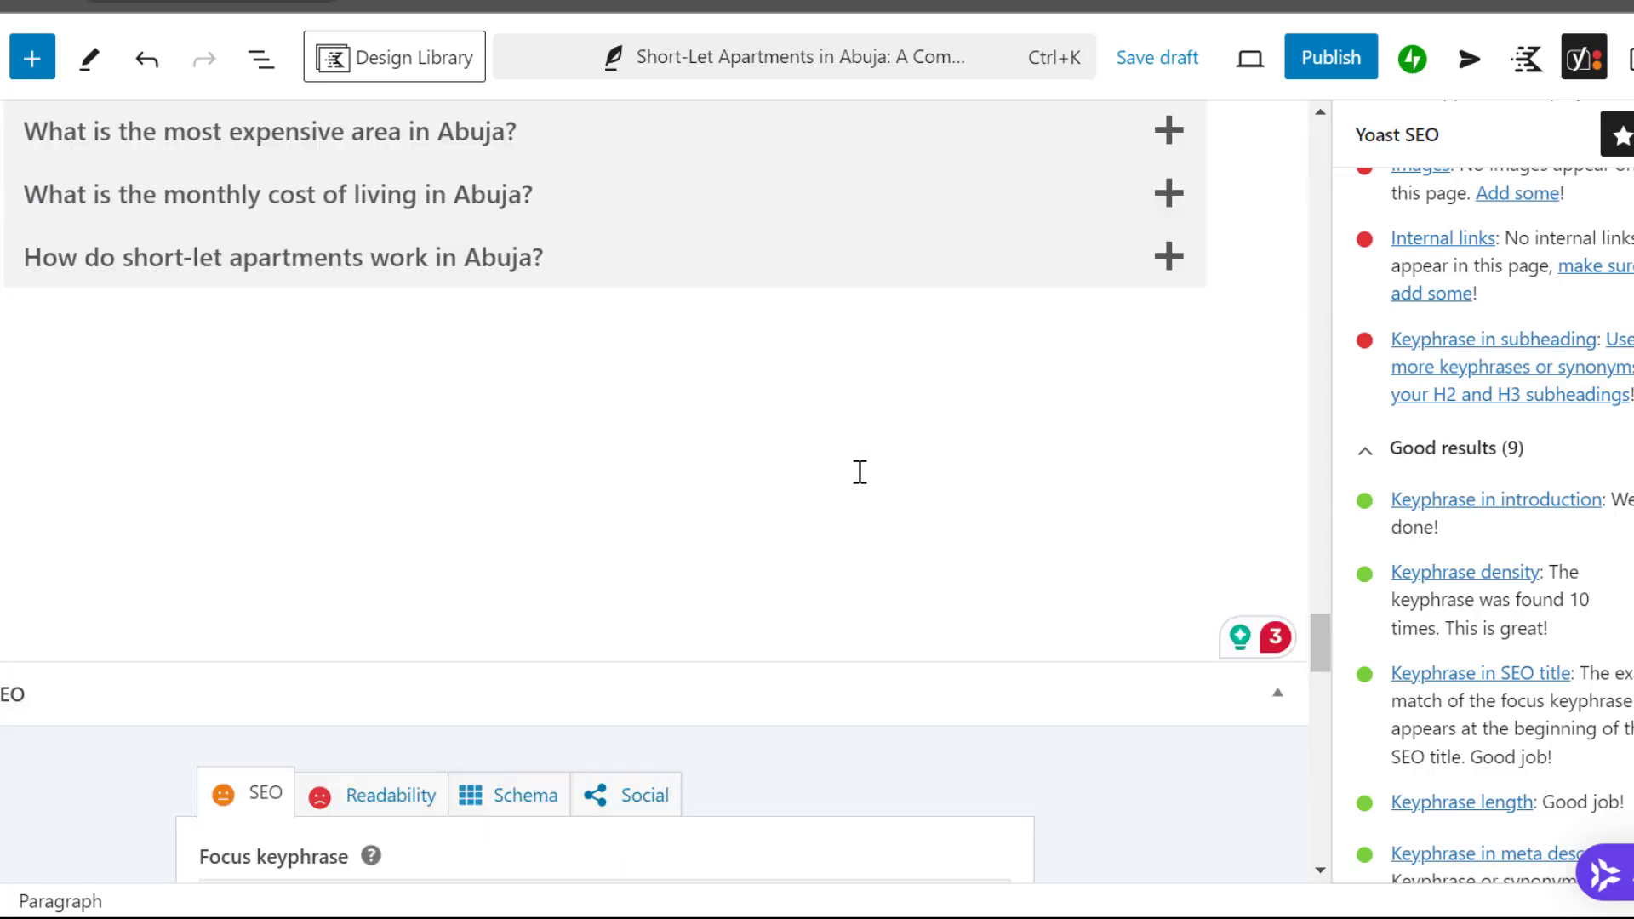
# Copy "in Abuja" from the post title and insert it after "Short-let apartments" in the first sentence of the Introduction paragraph
pyautogui.scroll(5, 859, 473)
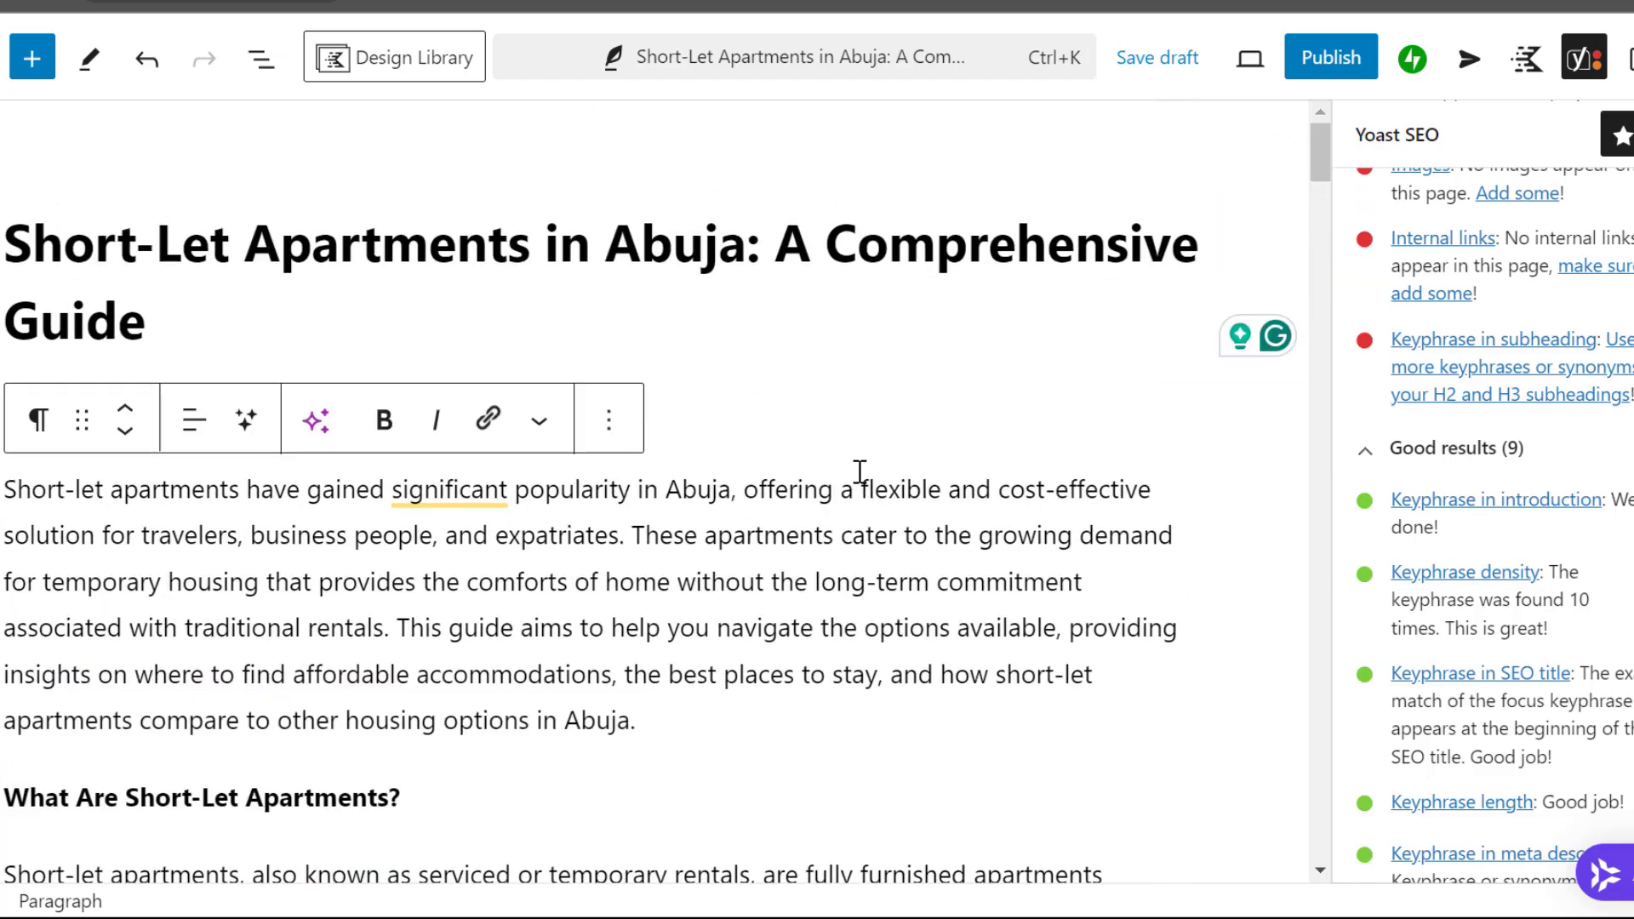
pyautogui.scroll(8, 1568, 361)
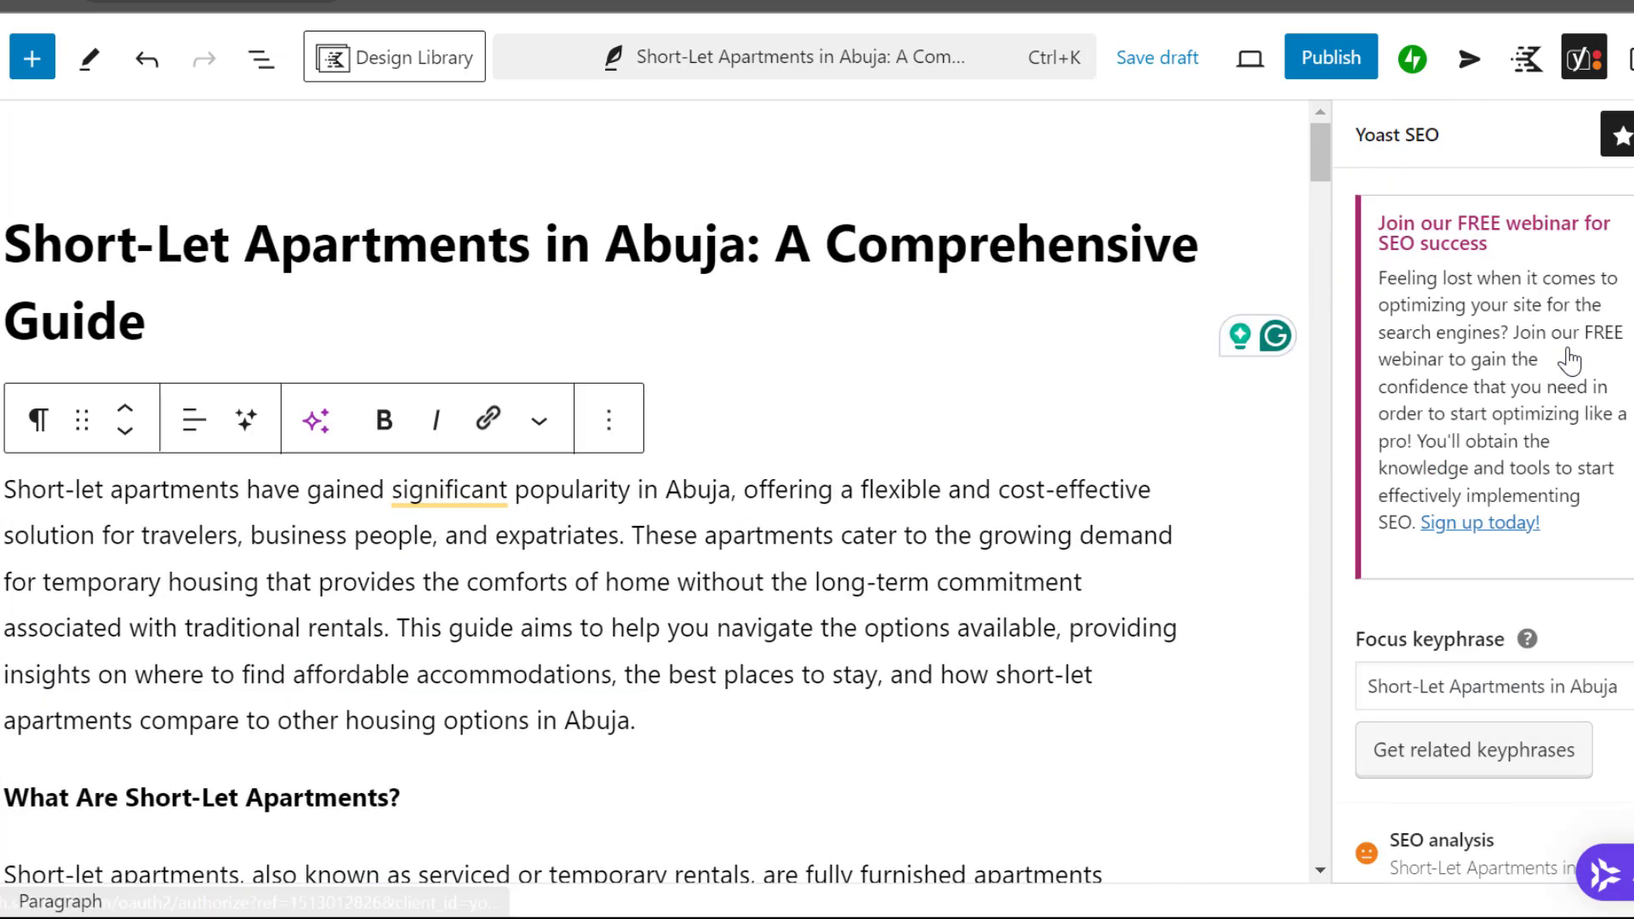
pyautogui.scroll(-3, 1568, 360)
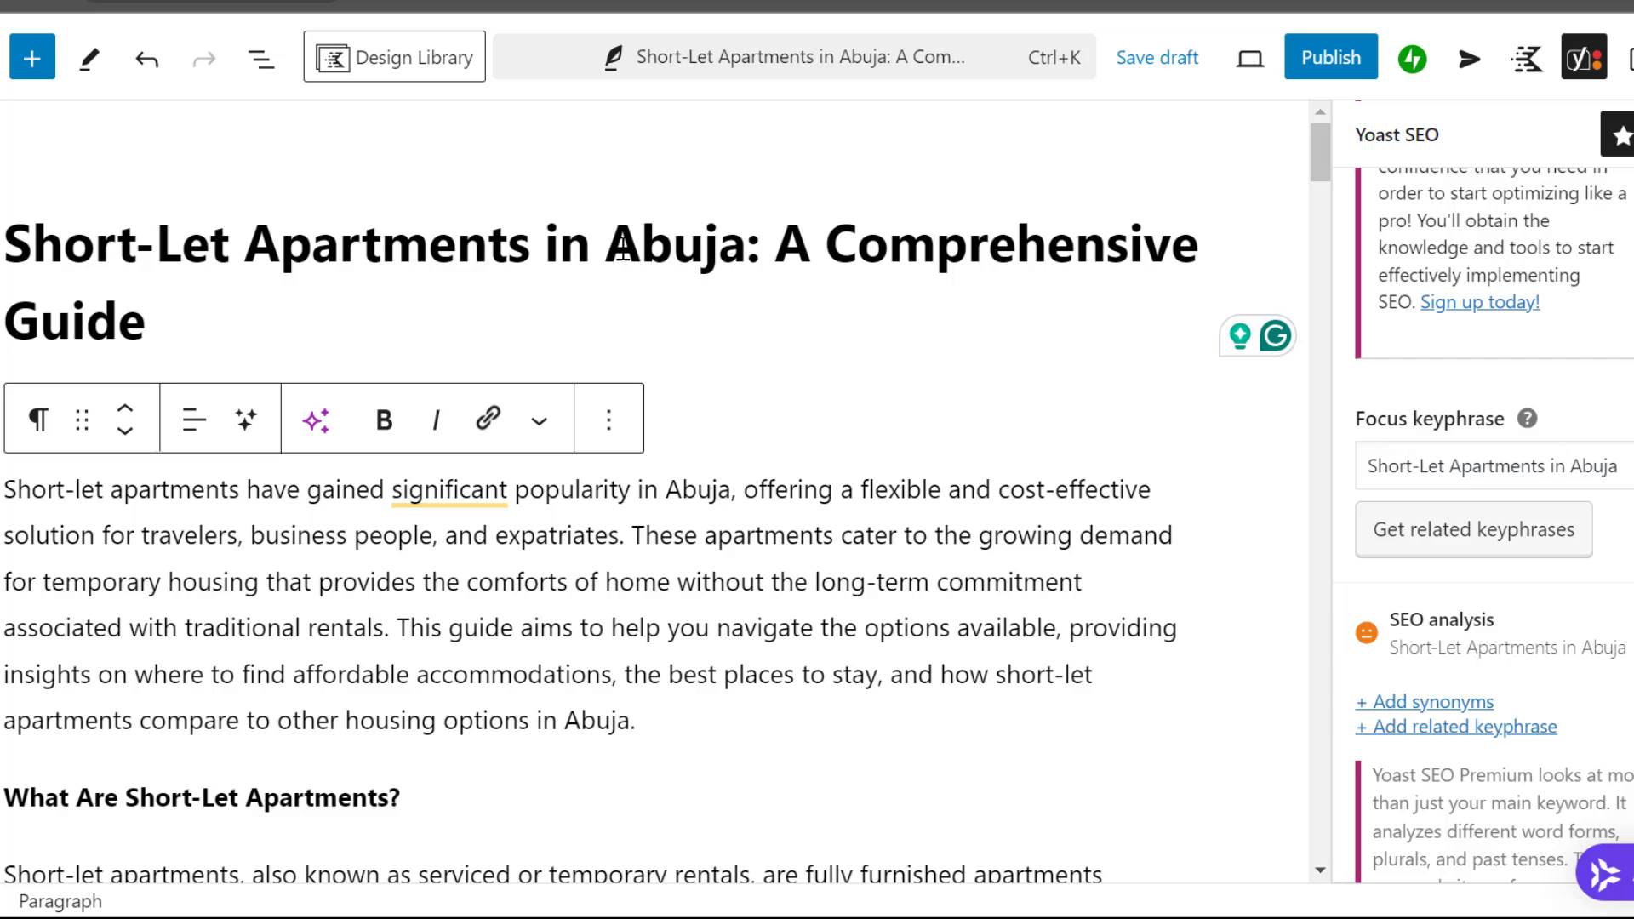
pyautogui.moveTo(545, 243); pyautogui.dragTo(747, 235)
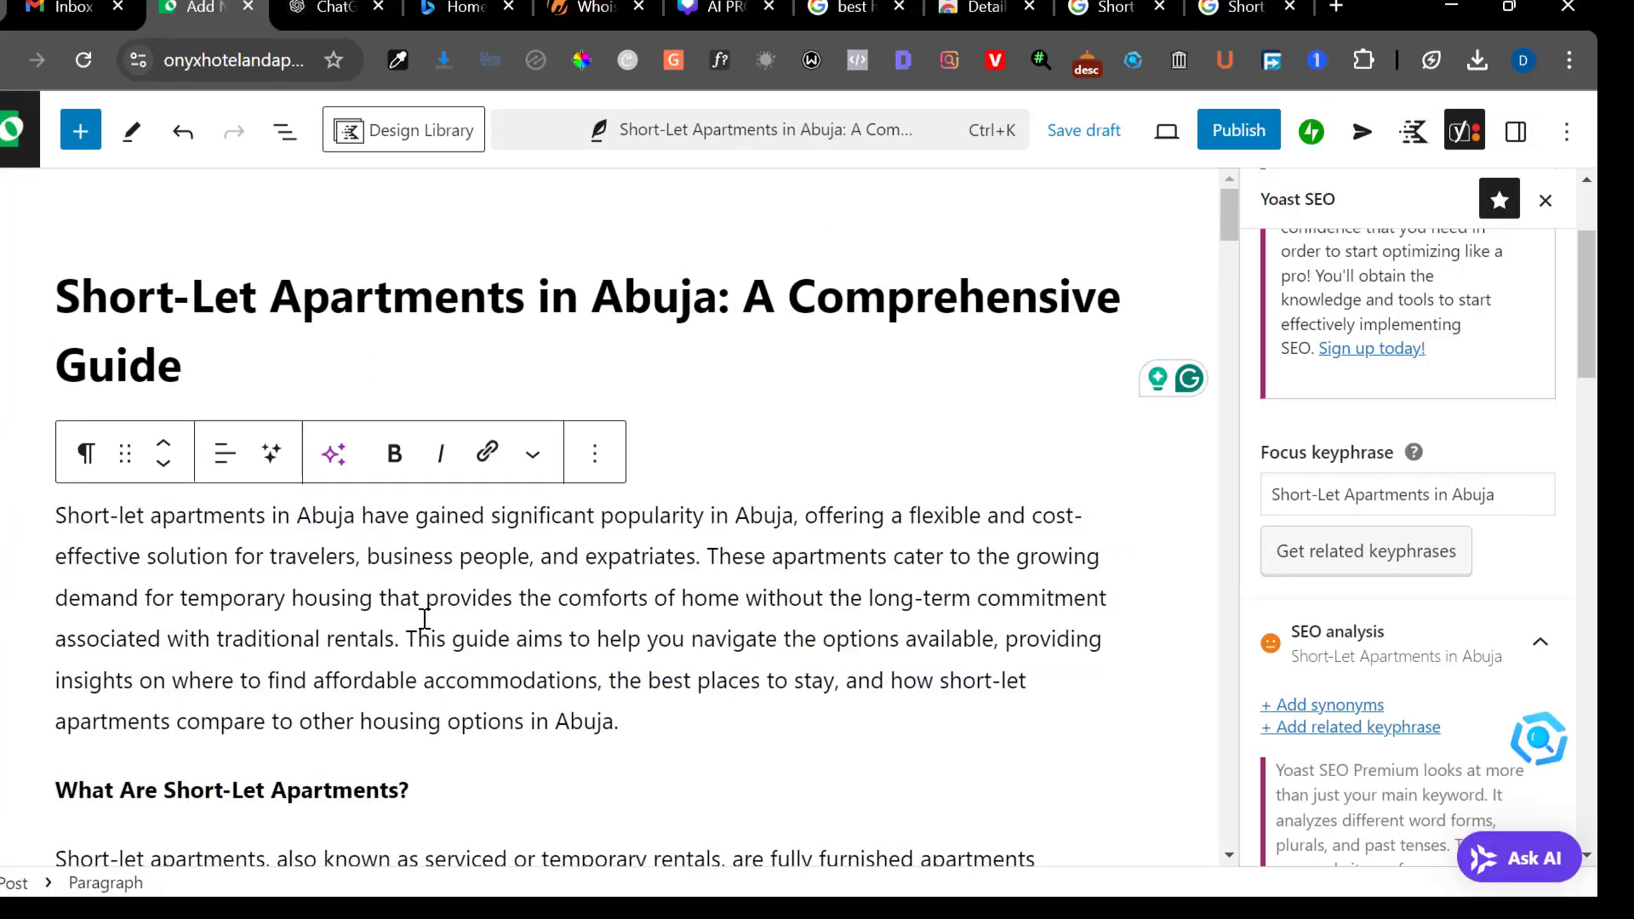
# Review the remaining Yoast SEO problems and look through the Google image results for "Short let apartment in Abuja"
pyautogui.scroll(-1, 424, 619)
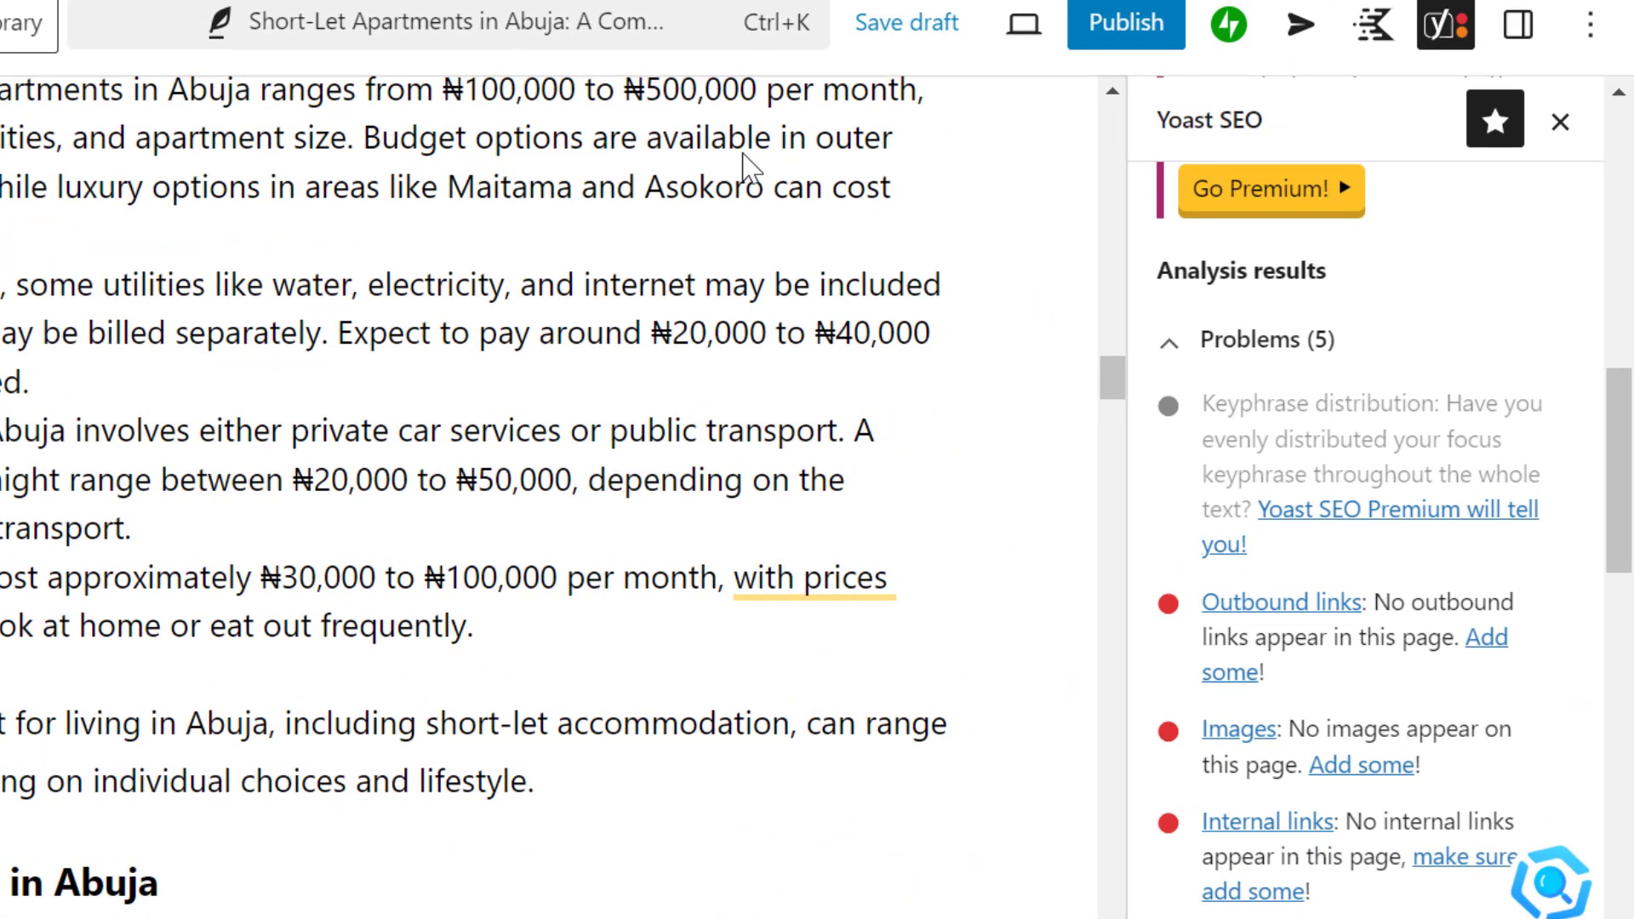
pyautogui.scroll(-3, 1576, 553)
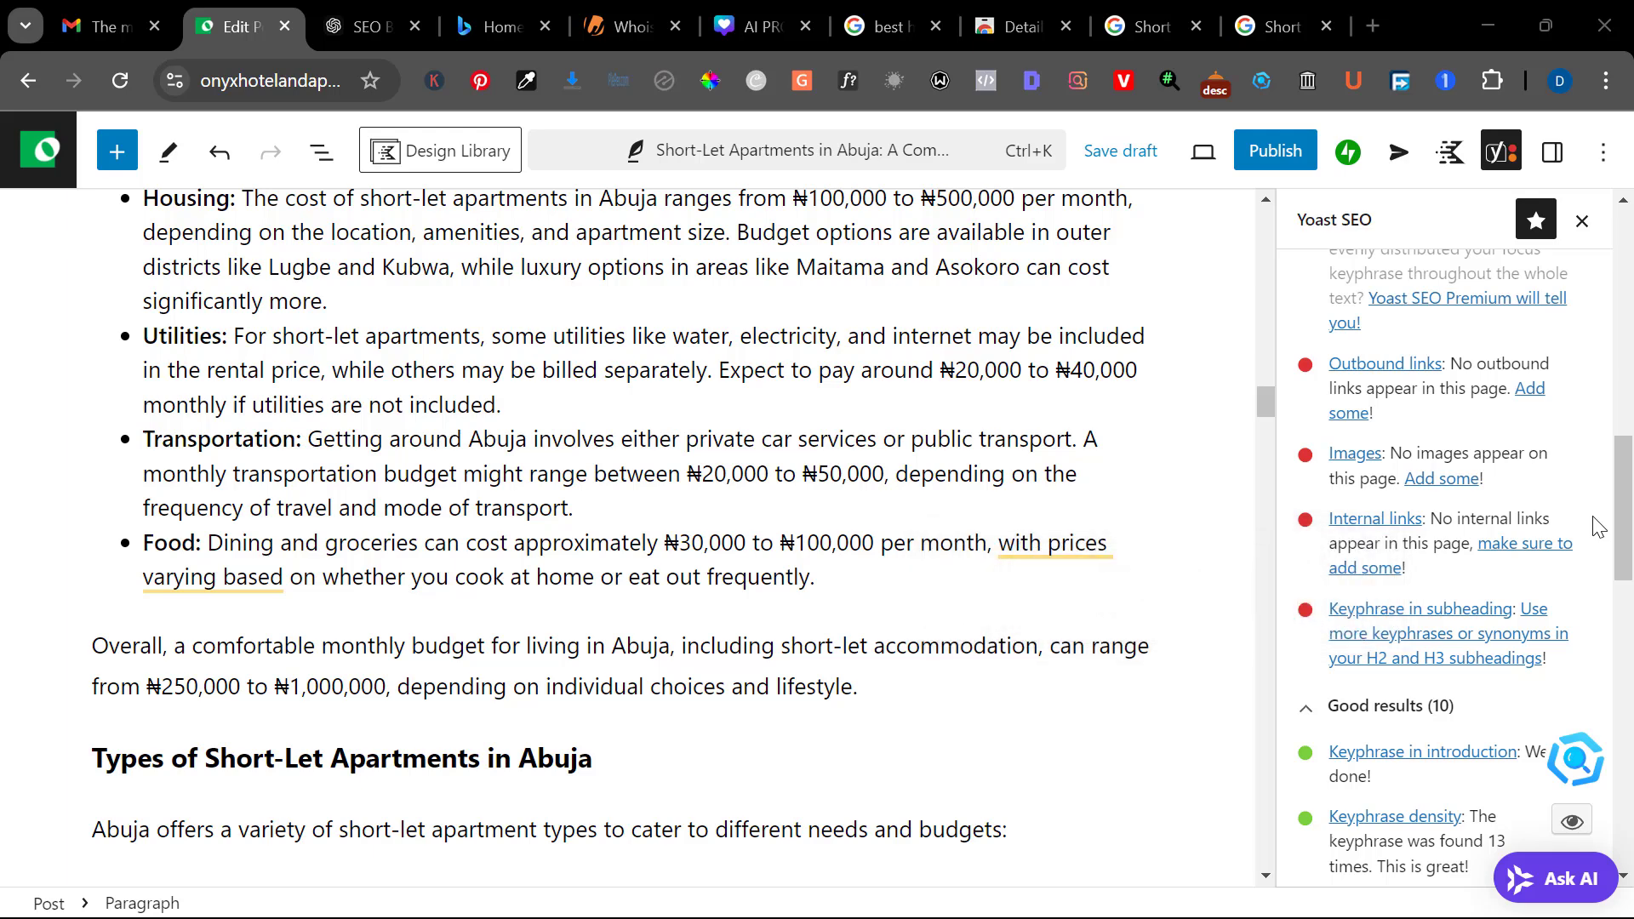
pyautogui.click(1272, 26)
pyautogui.scroll(5, 917, 299)
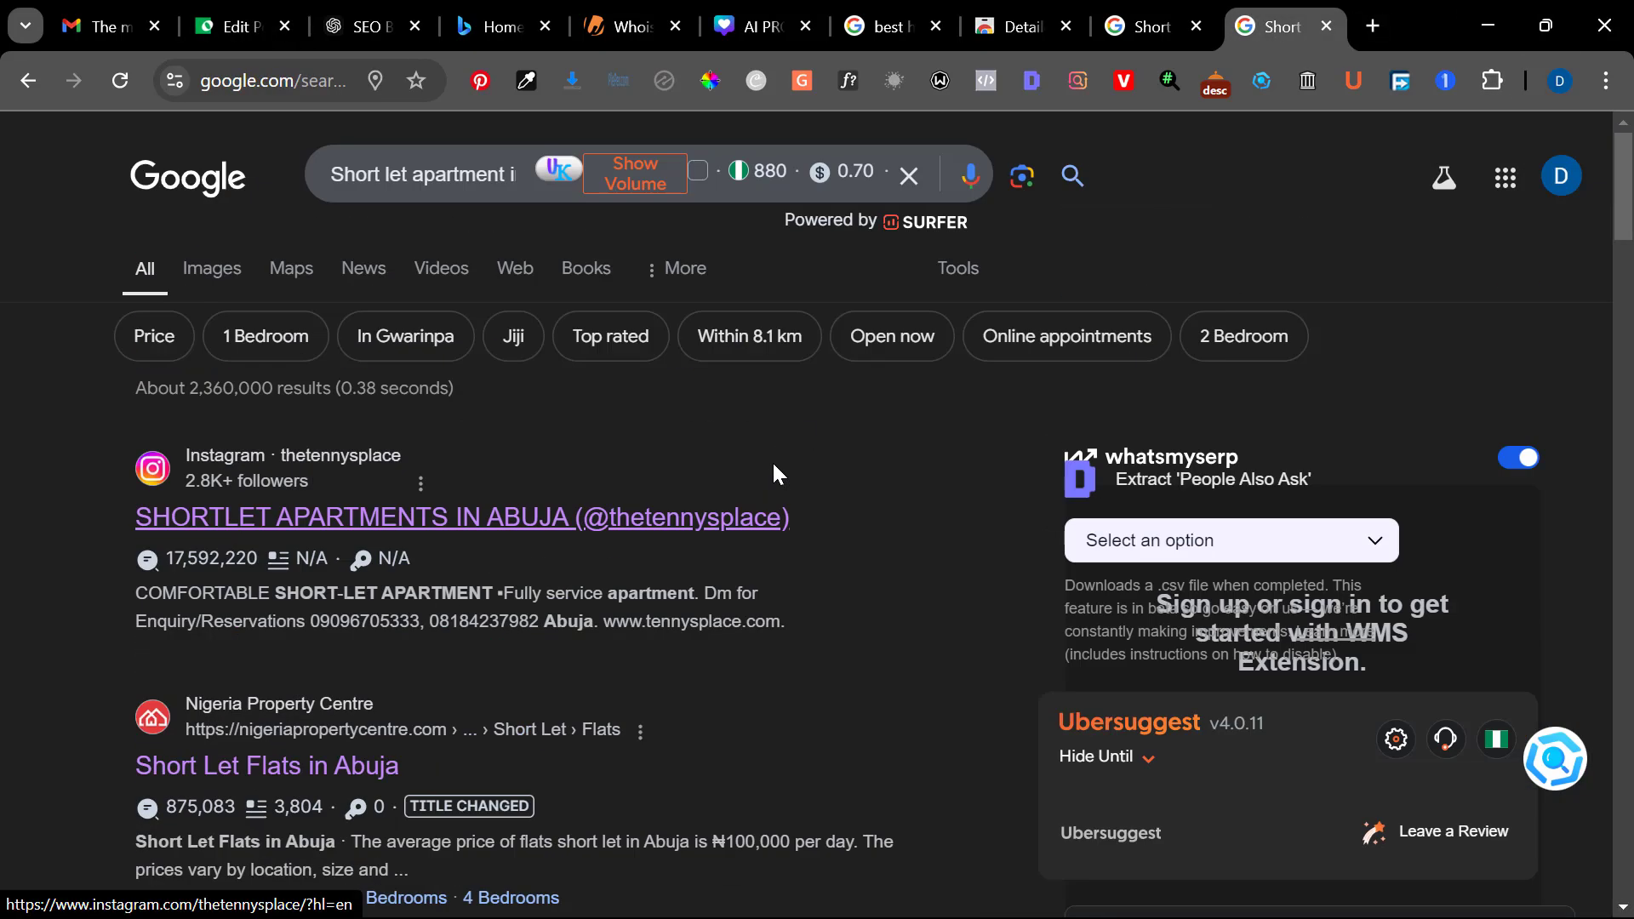
pyautogui.click(207, 276)
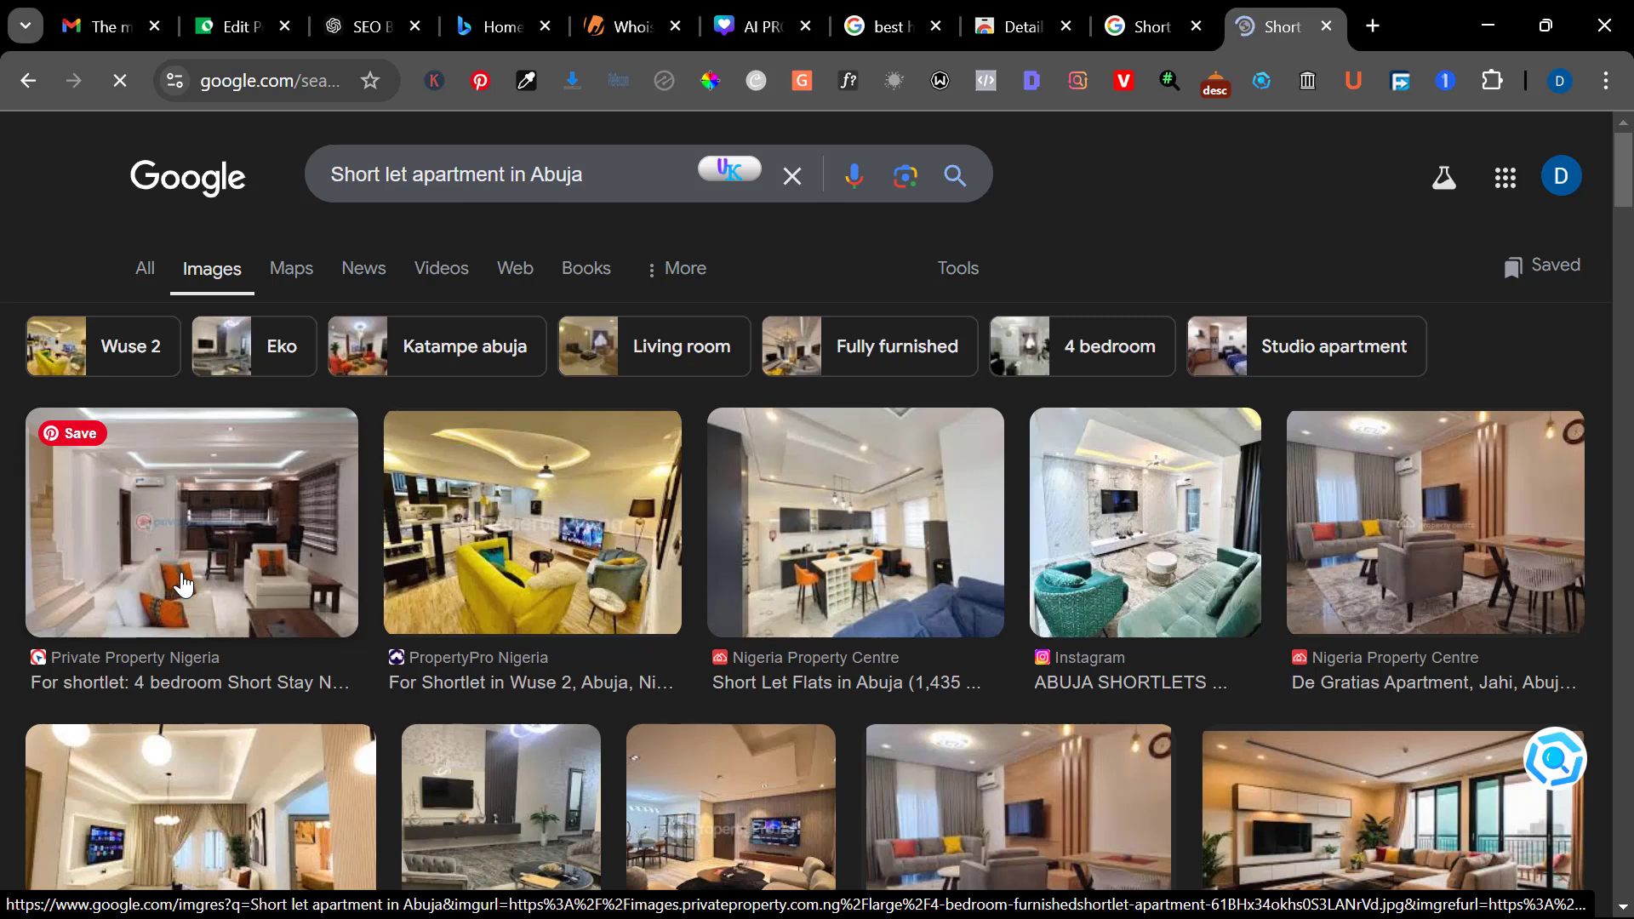
# Switch to Leonardo.Ai and generate images from the prompt "generate for me a good home interior for a hotel"
pyautogui.click(252, 10)
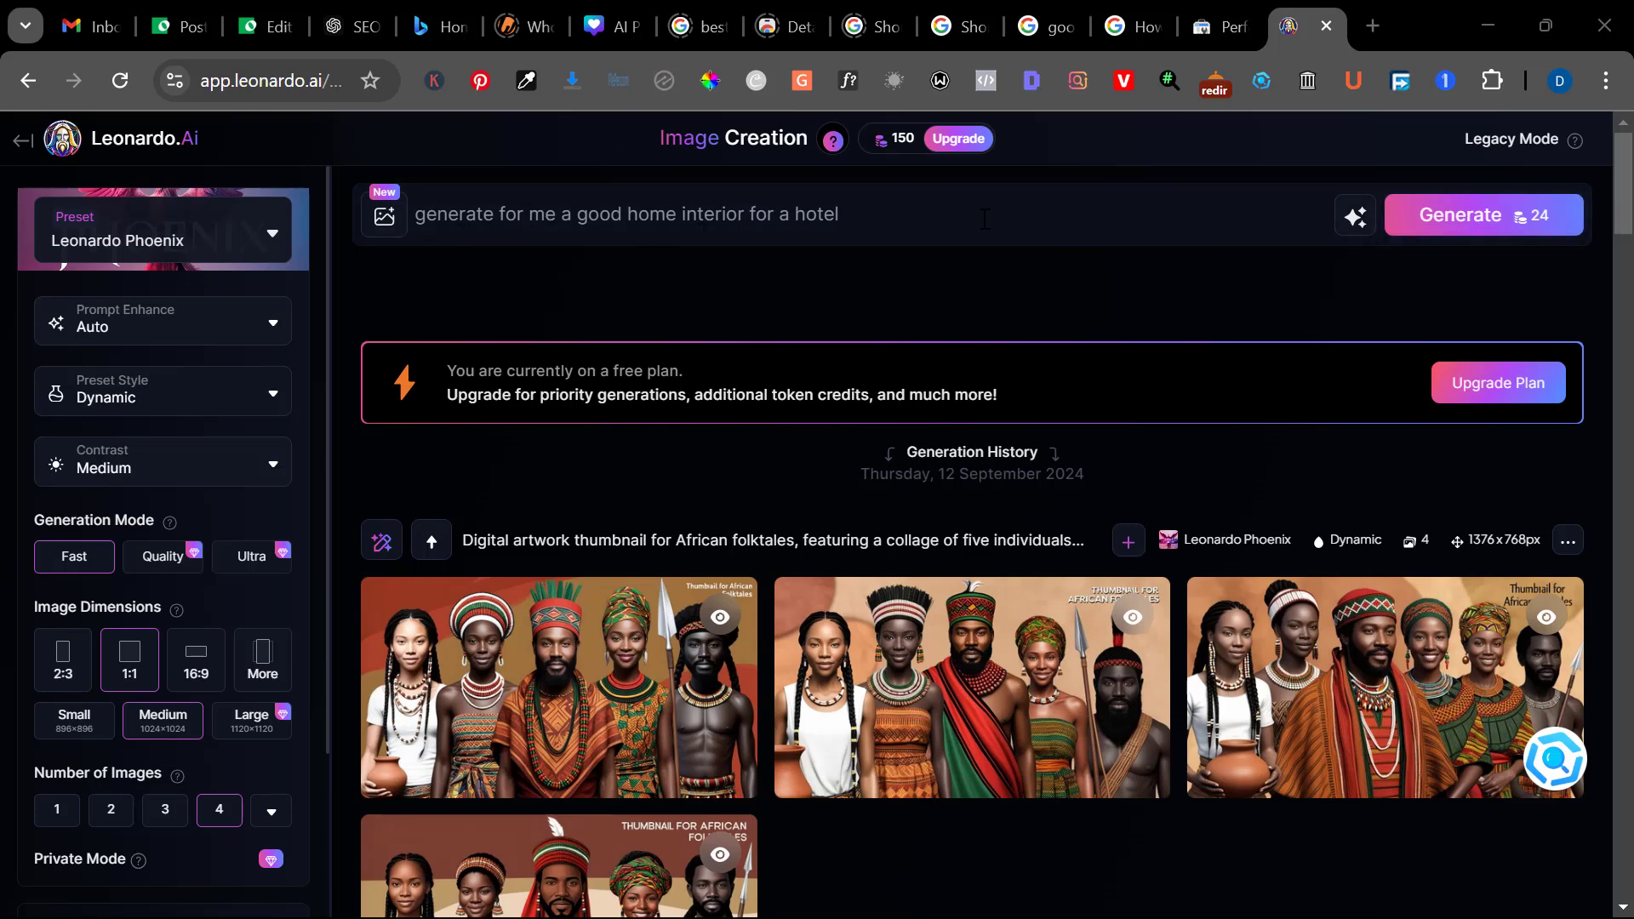
pyautogui.click(1493, 239)
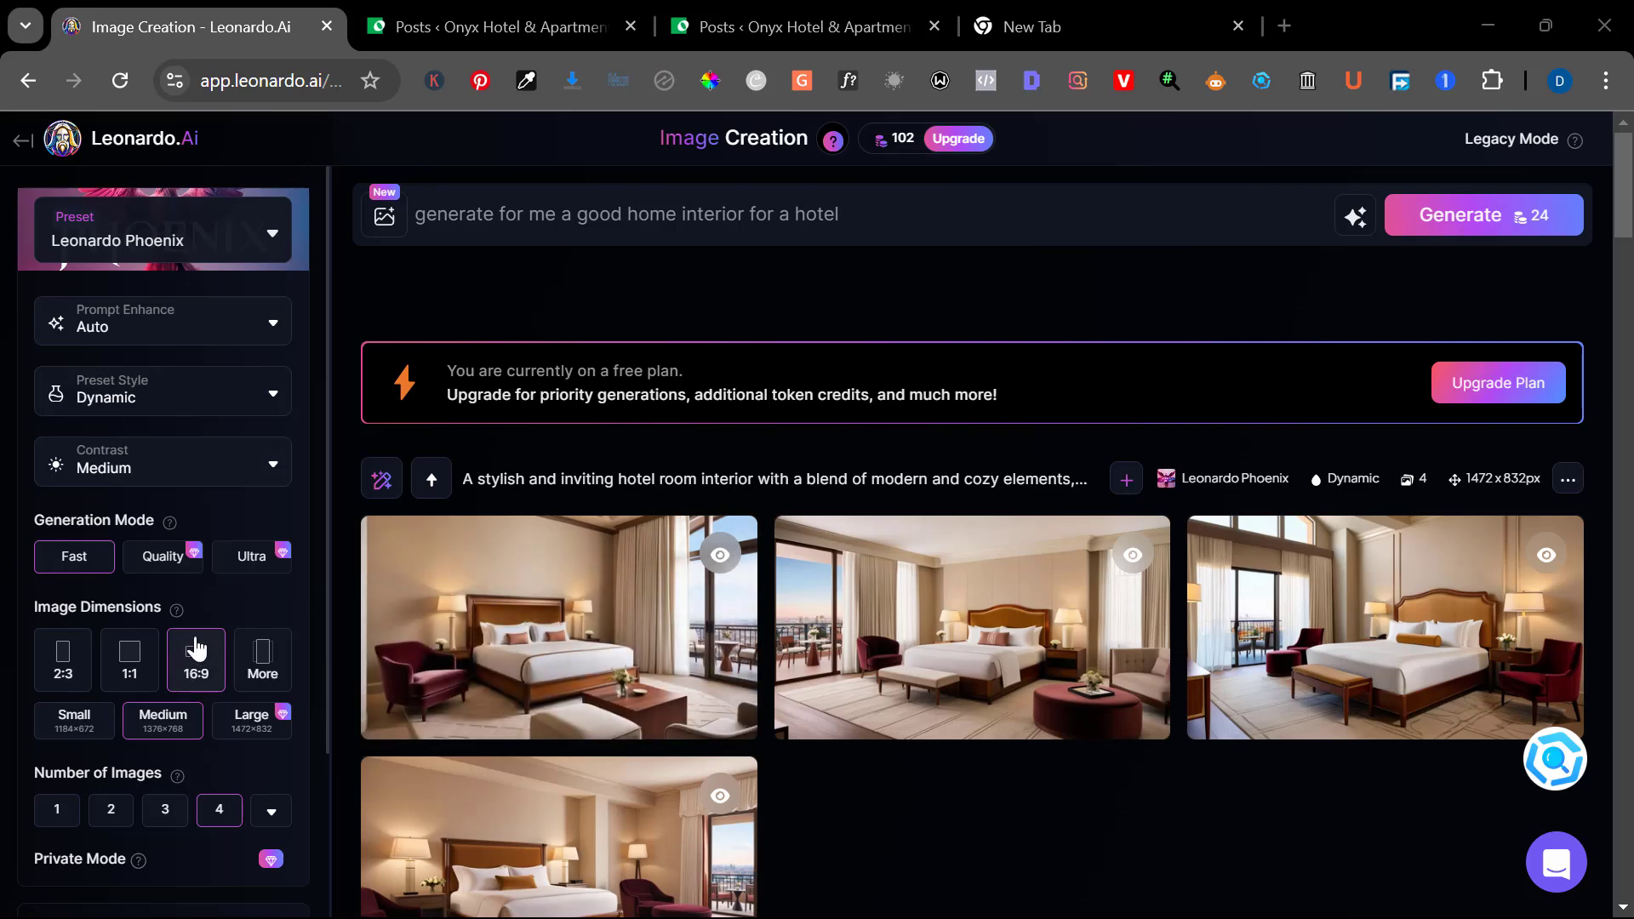
# Download the first generated hotel room image at full view and show the file in its Downloads folder
pyautogui.moveTo(449, 668)
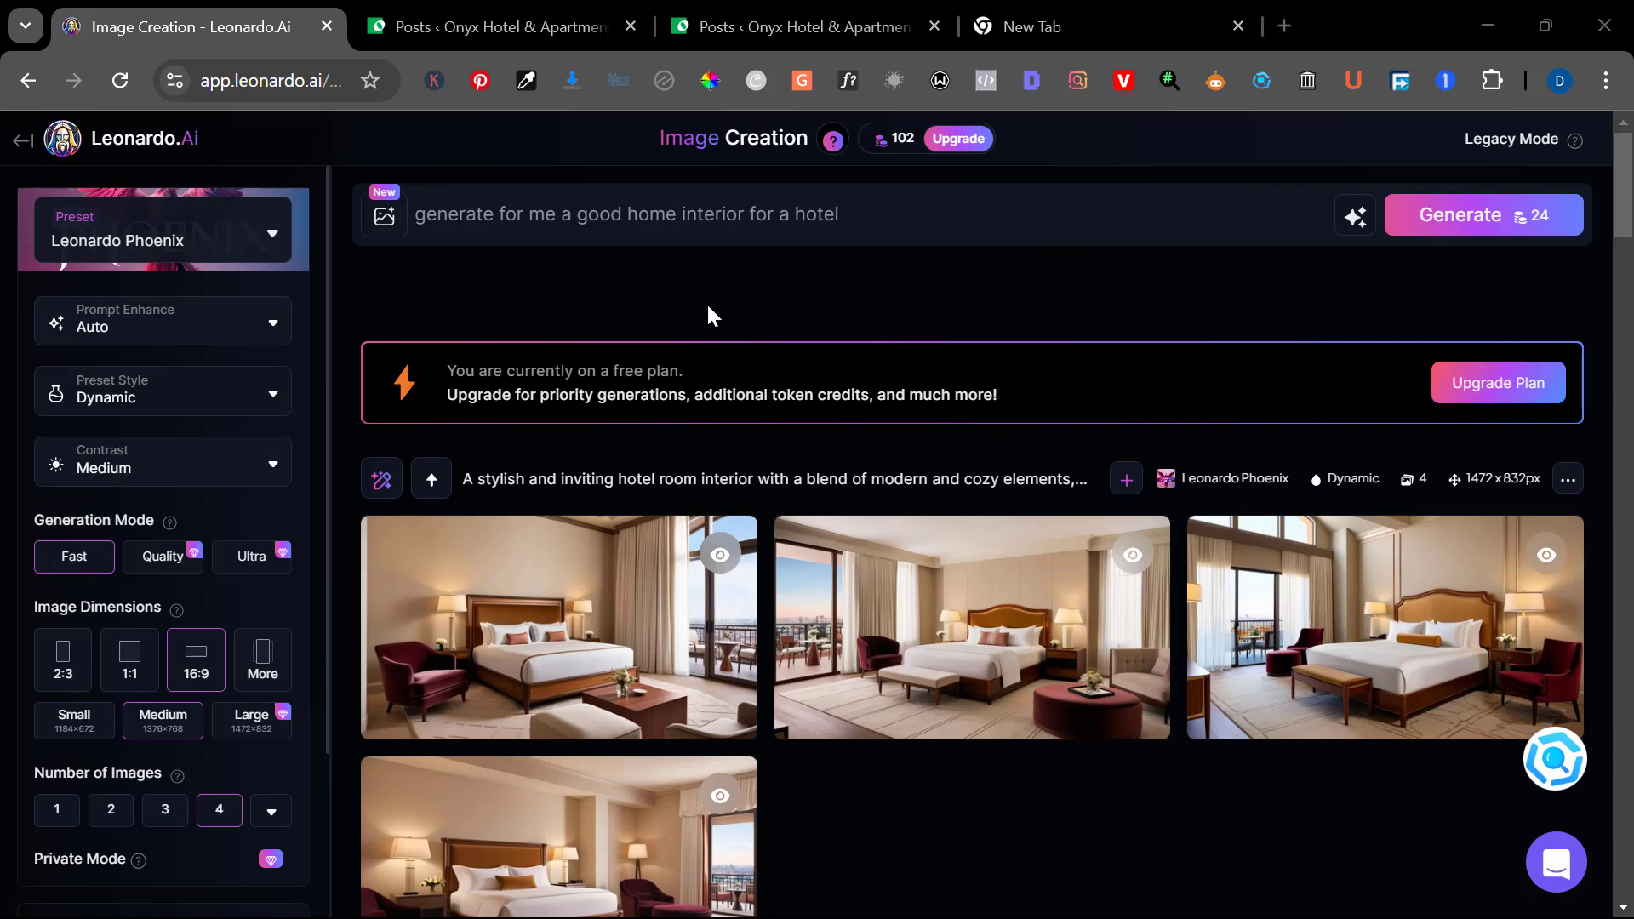
pyautogui.scroll(-1, 708, 307)
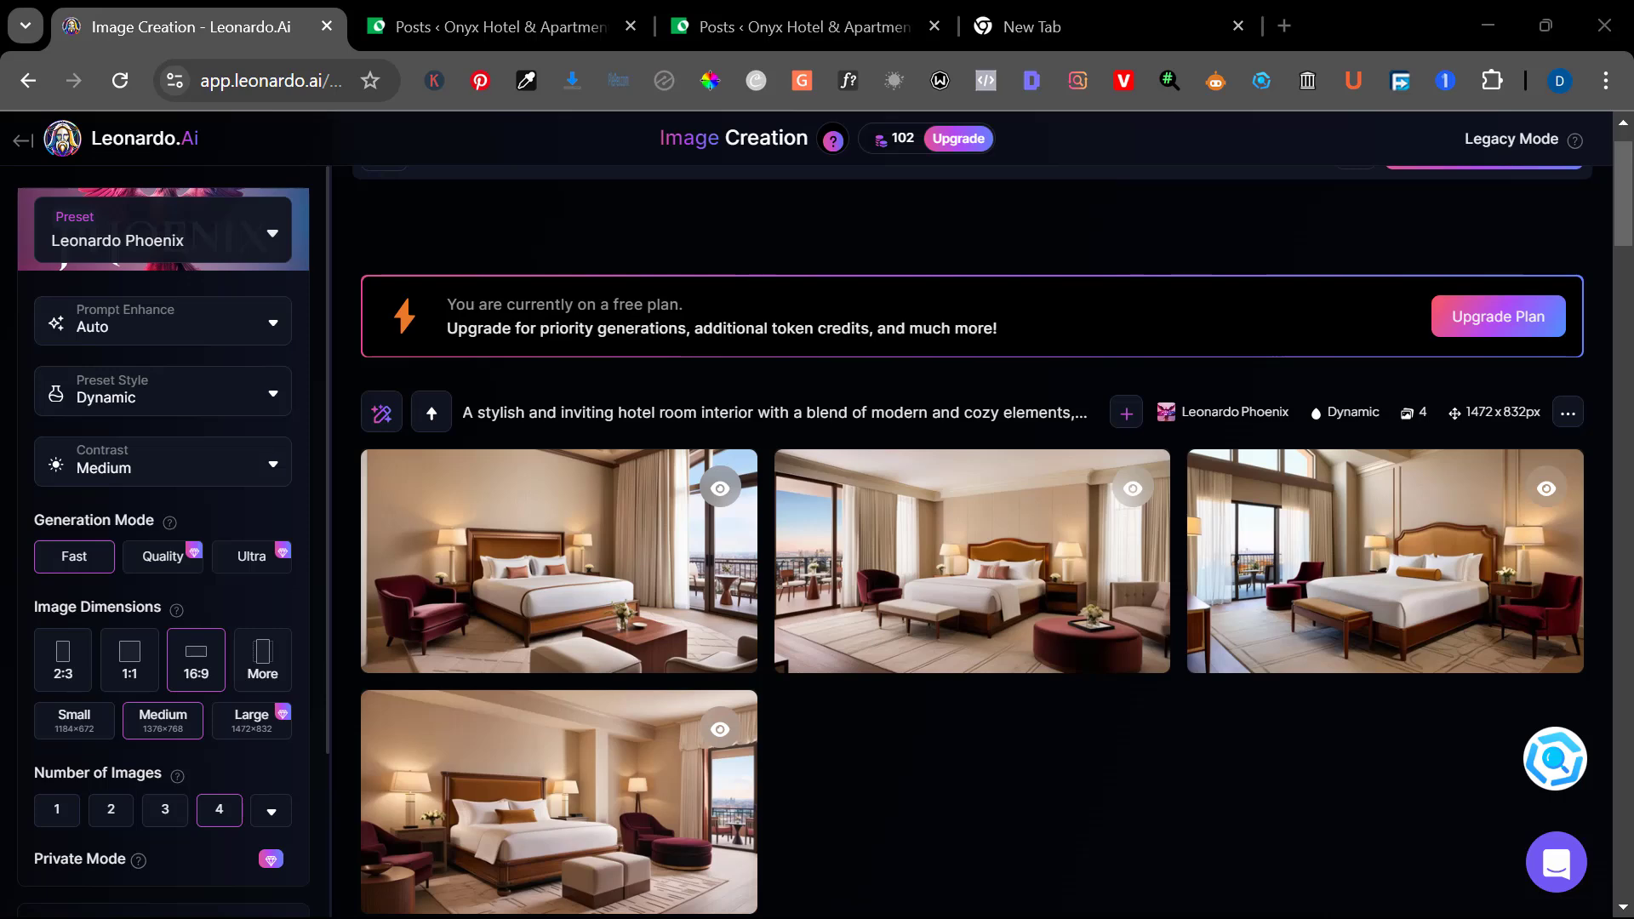
pyautogui.click(605, 554)
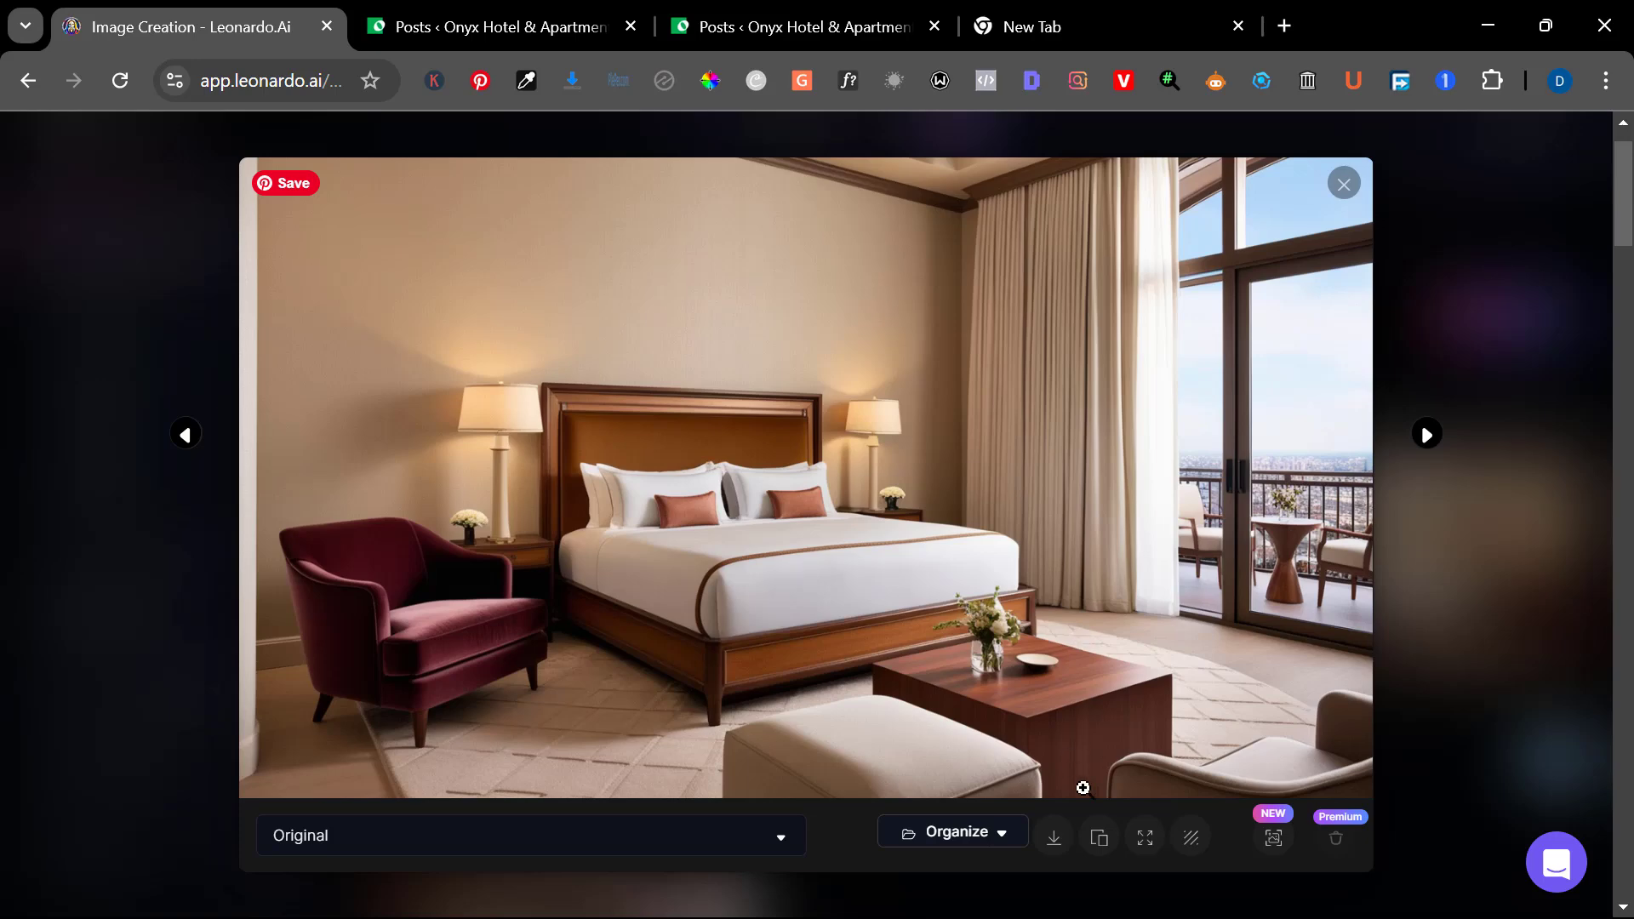
pyautogui.click(1060, 854)
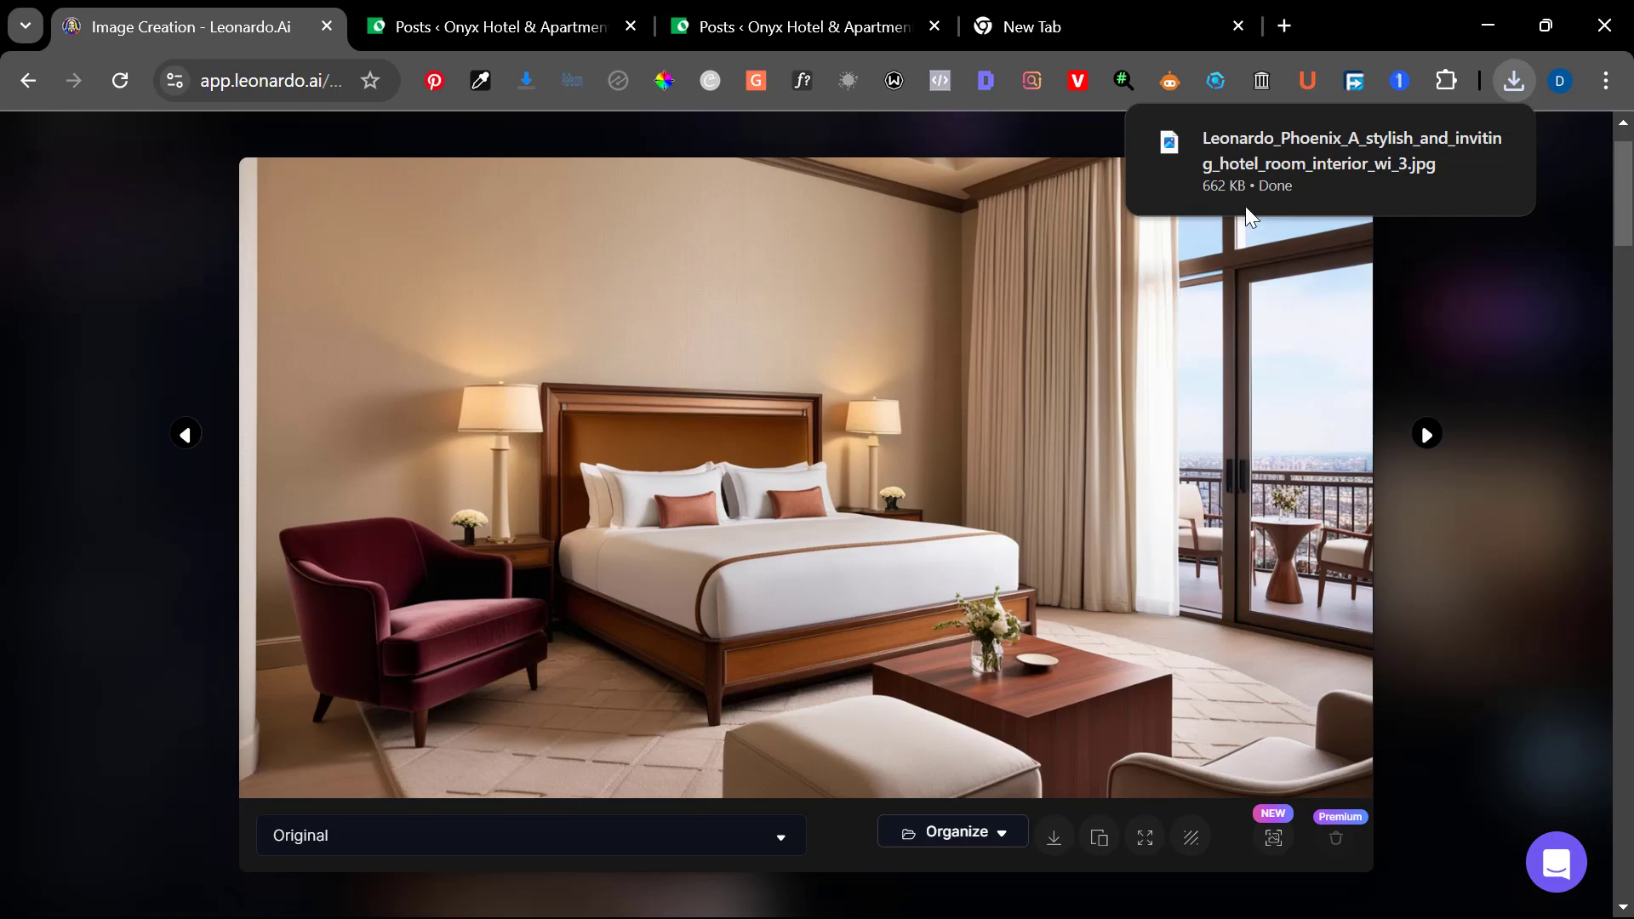
pyautogui.moveTo(1238, 164)
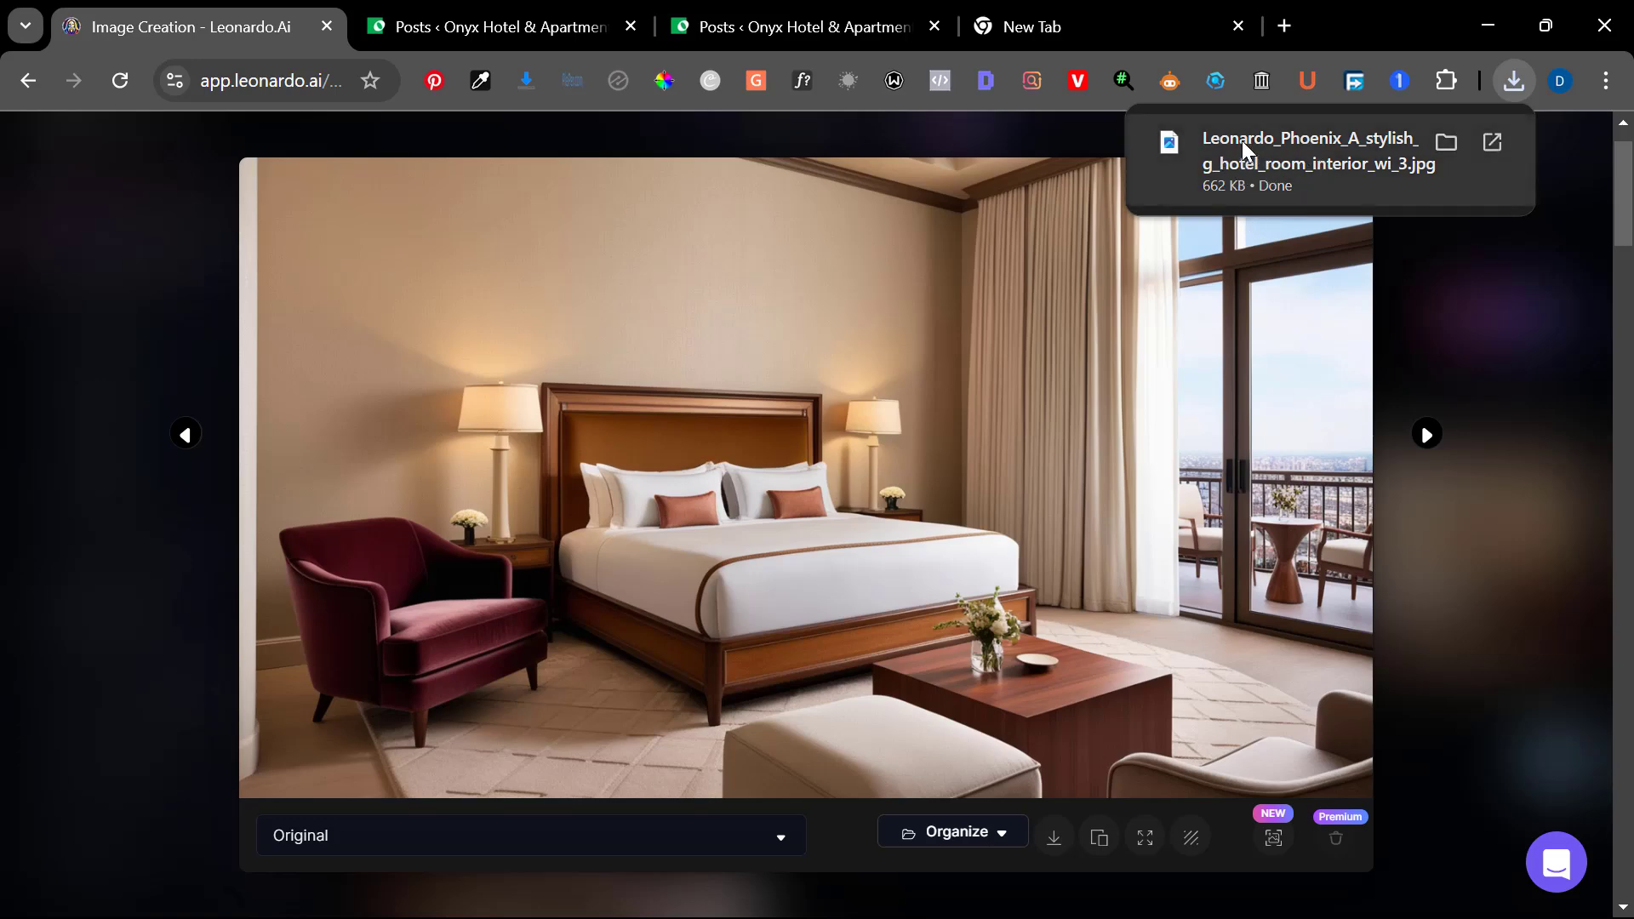
pyautogui.click(1445, 142)
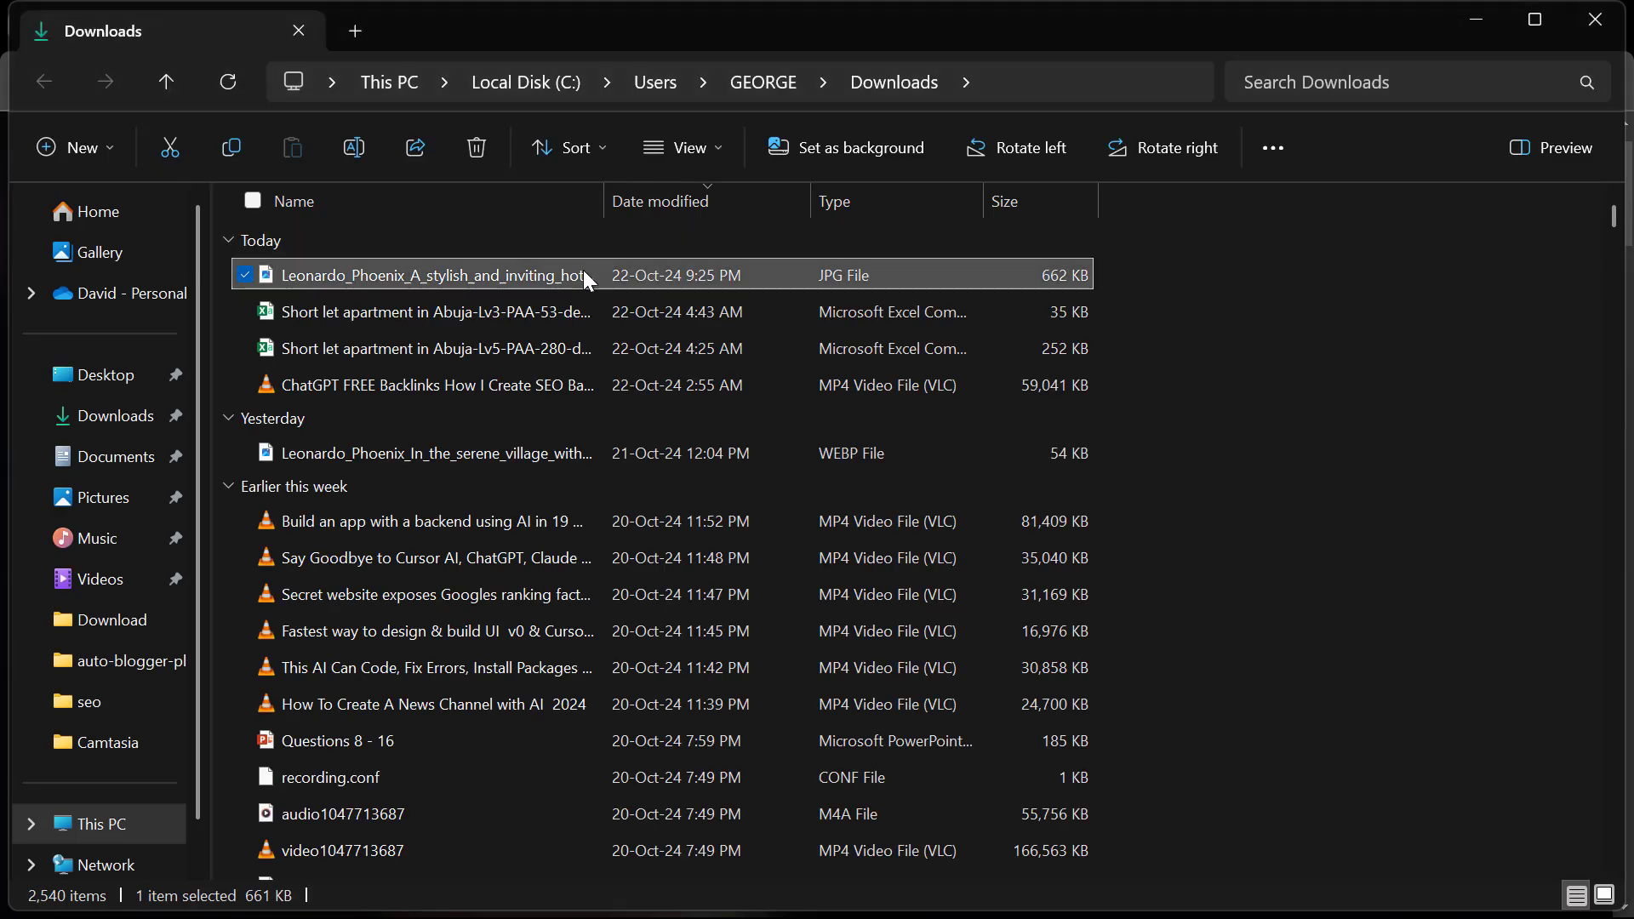
pyautogui.rightClick(584, 269)
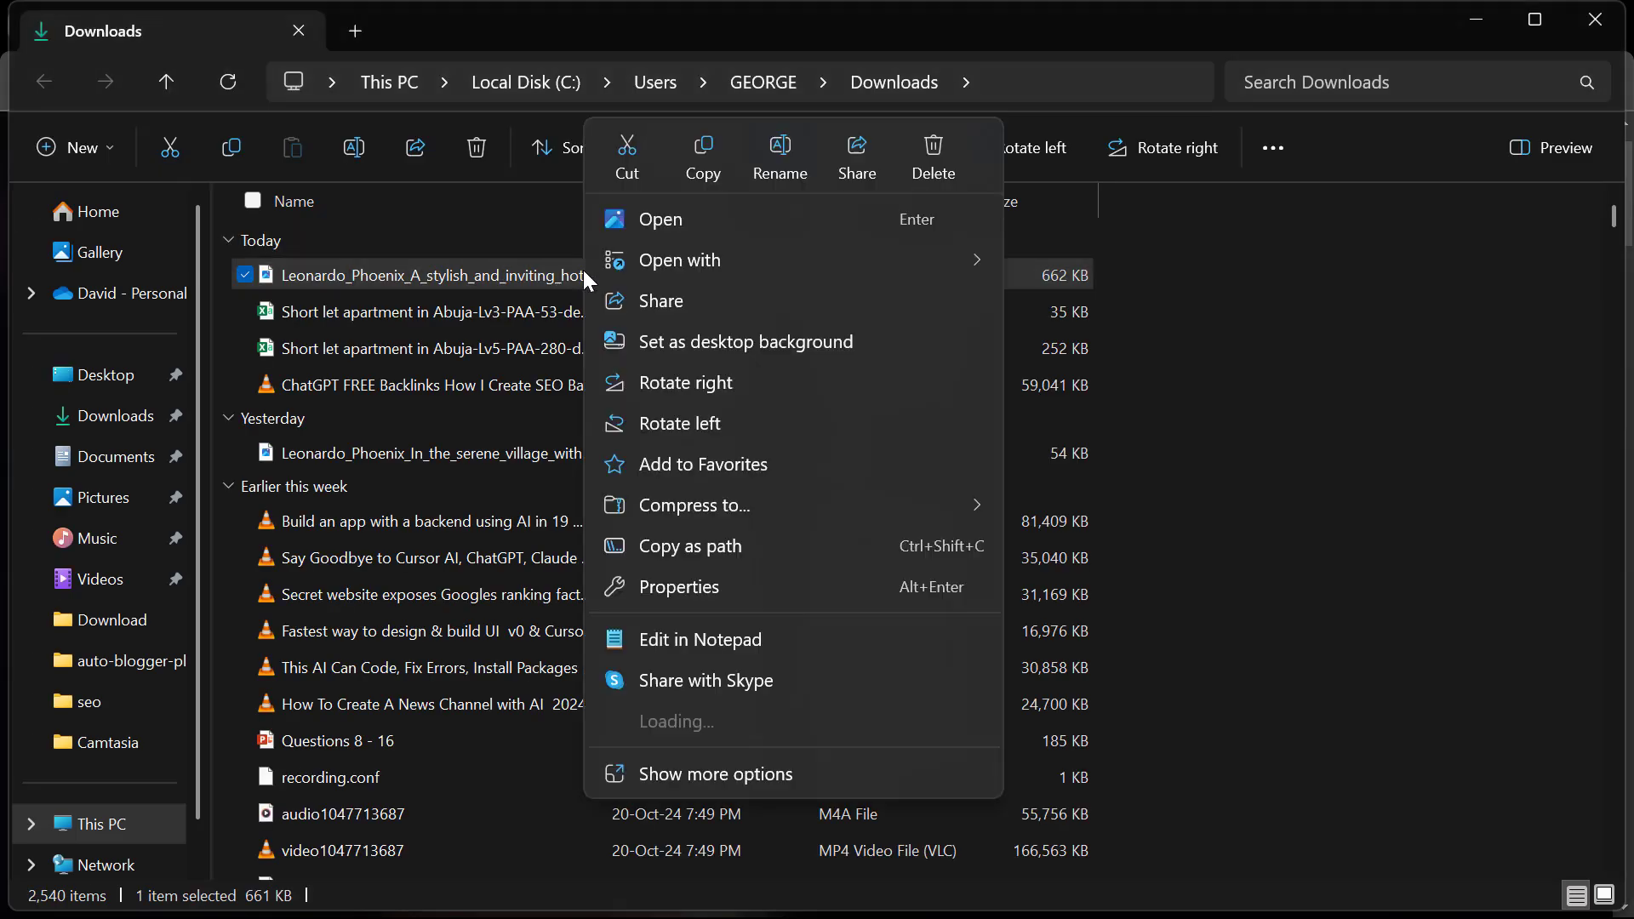
pyautogui.click(286, 203)
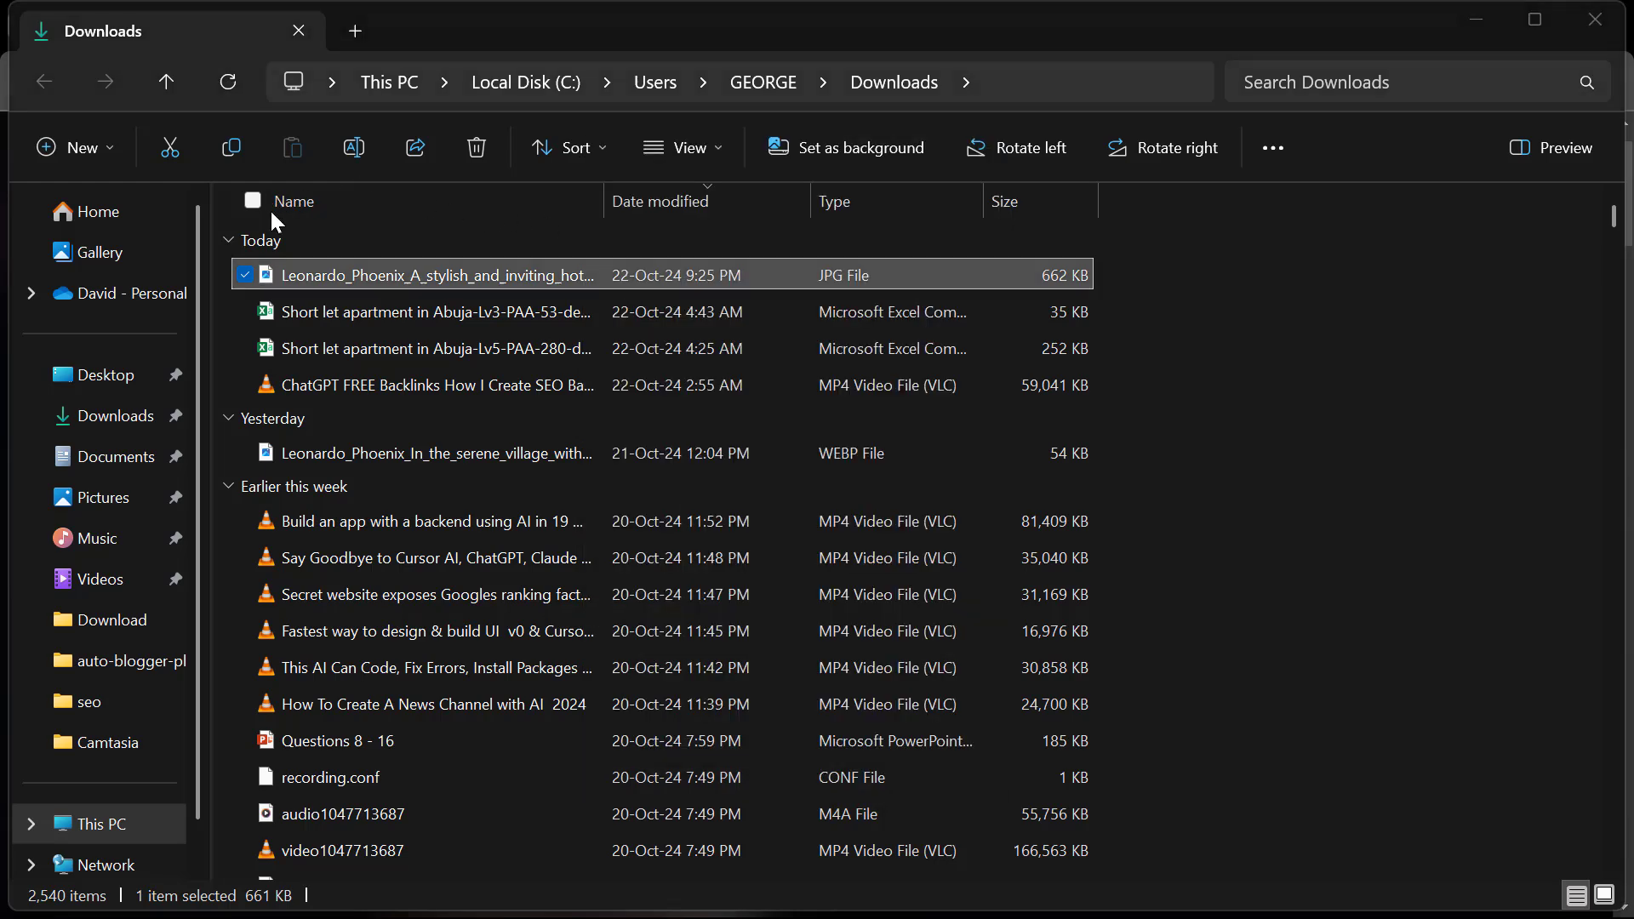
pyautogui.rightClick(815, 273)
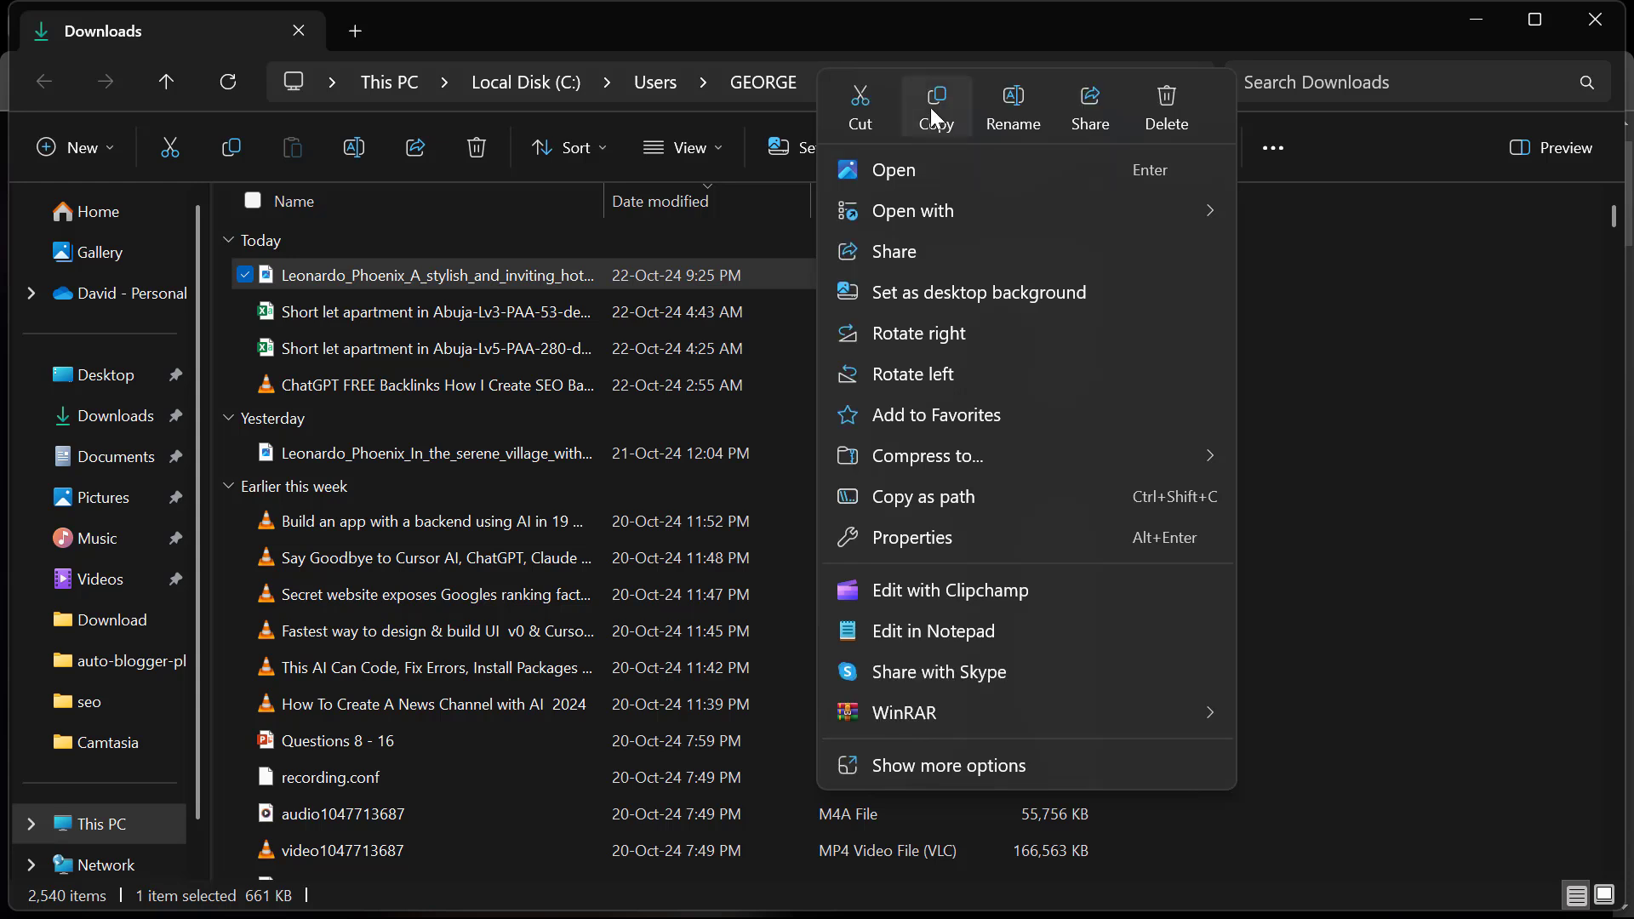
pyautogui.click(1013, 110)
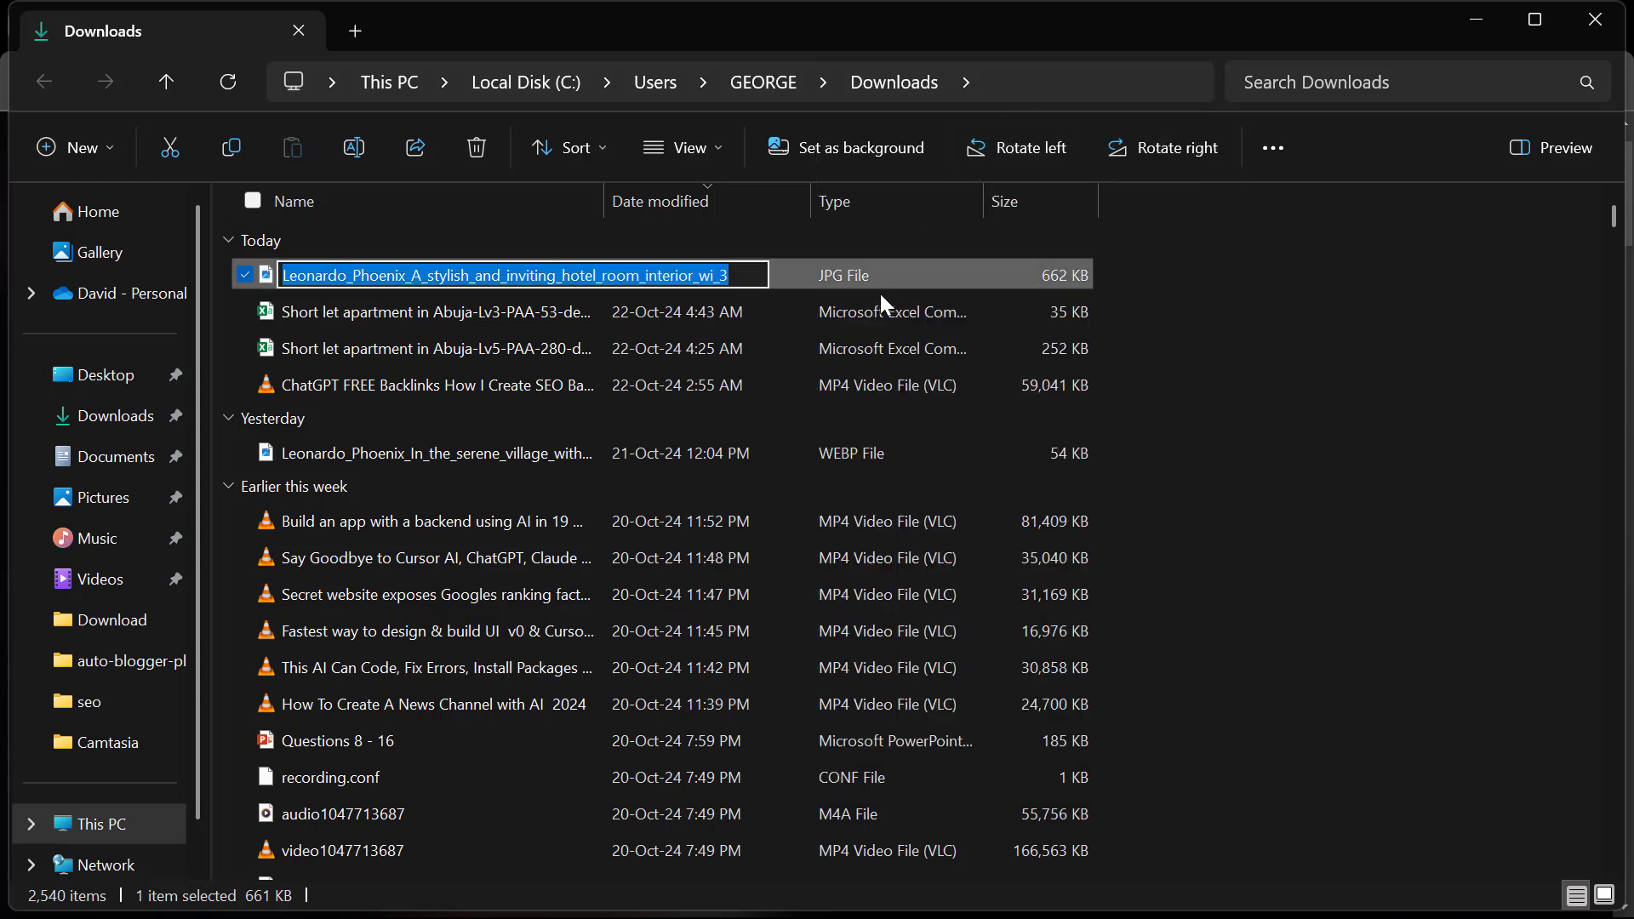
pyautogui.hotkey('alt', 'Tab')
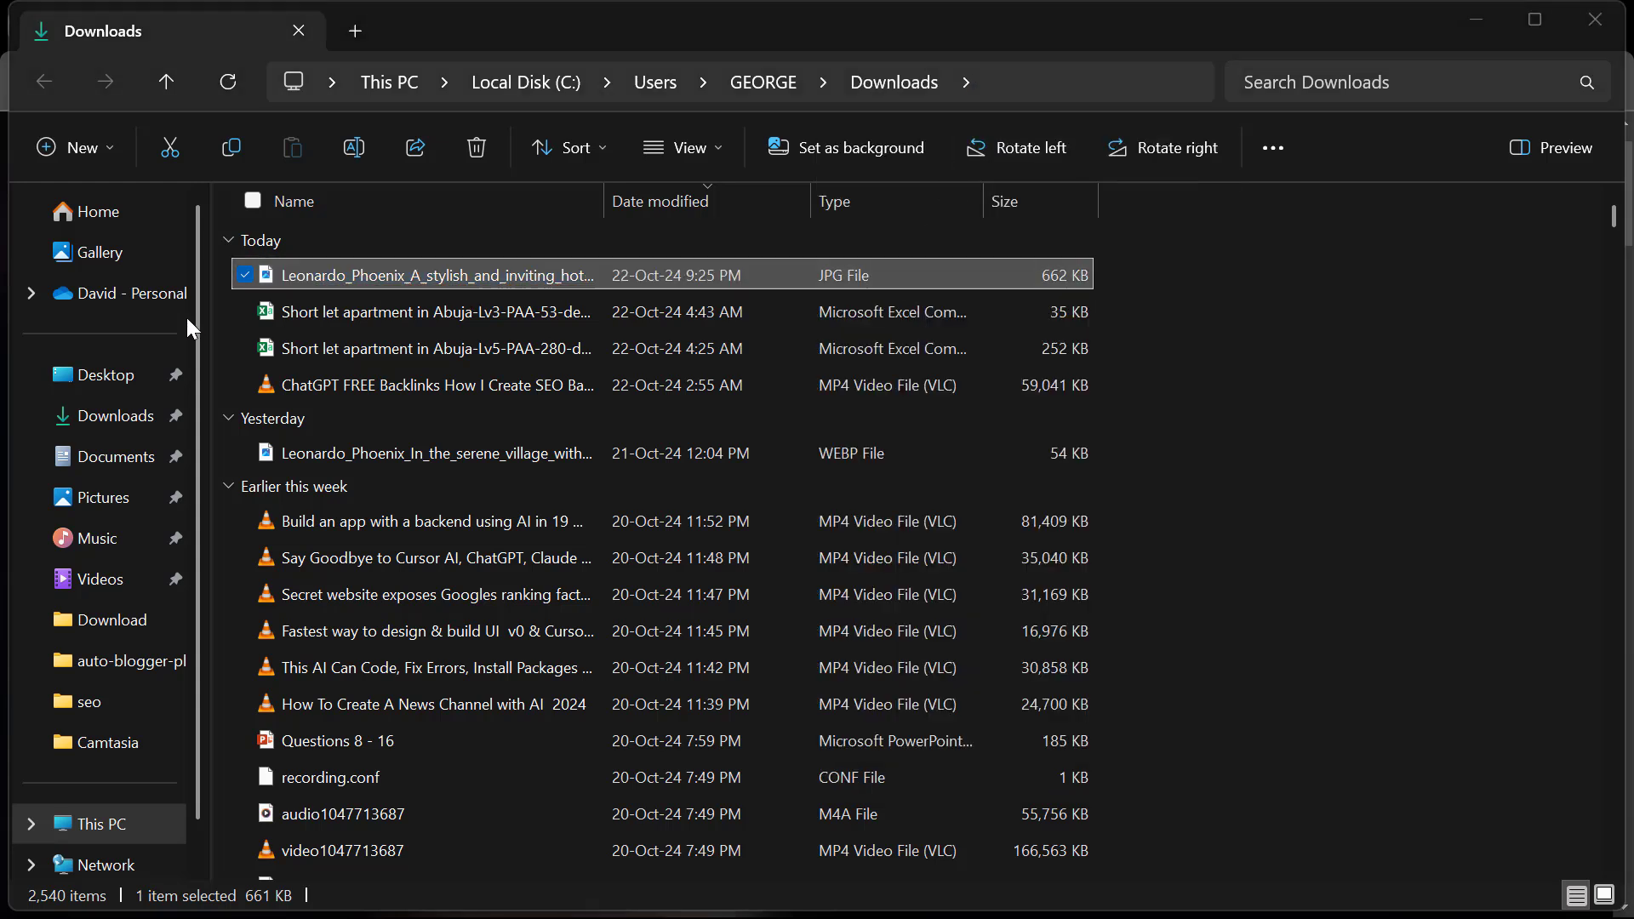
# Rename the downloaded Leonardo image file as "short-let apartments in abuja" and minimize the Downloads window
pyautogui.click(590, 280)
pyautogui.rightClick(590, 279)
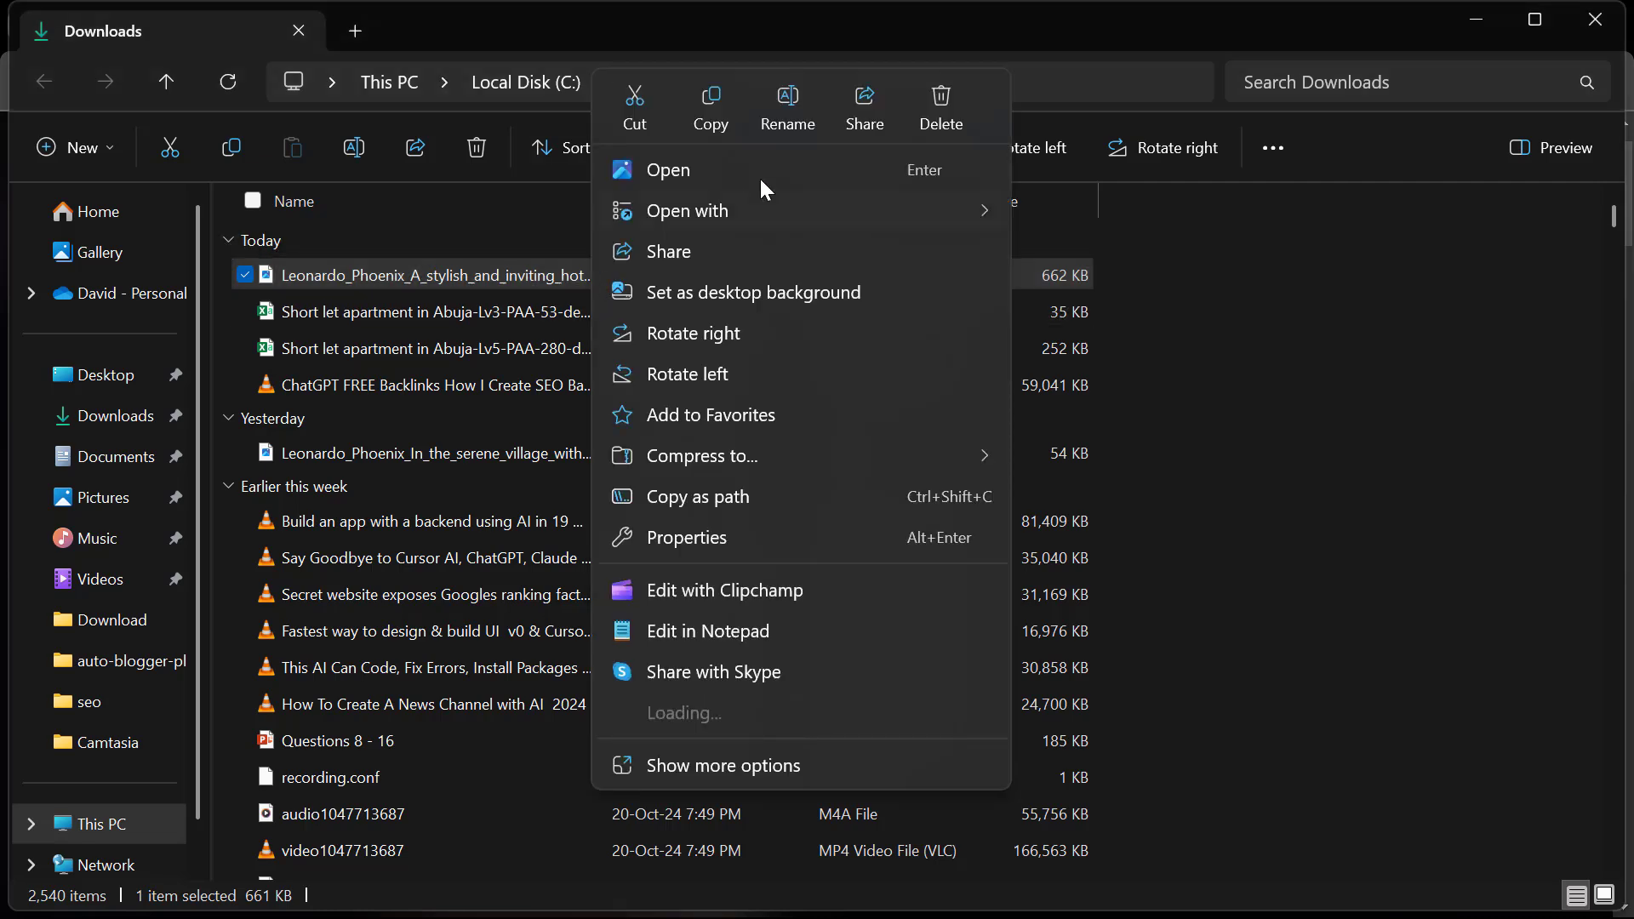
pyautogui.click(788, 107)
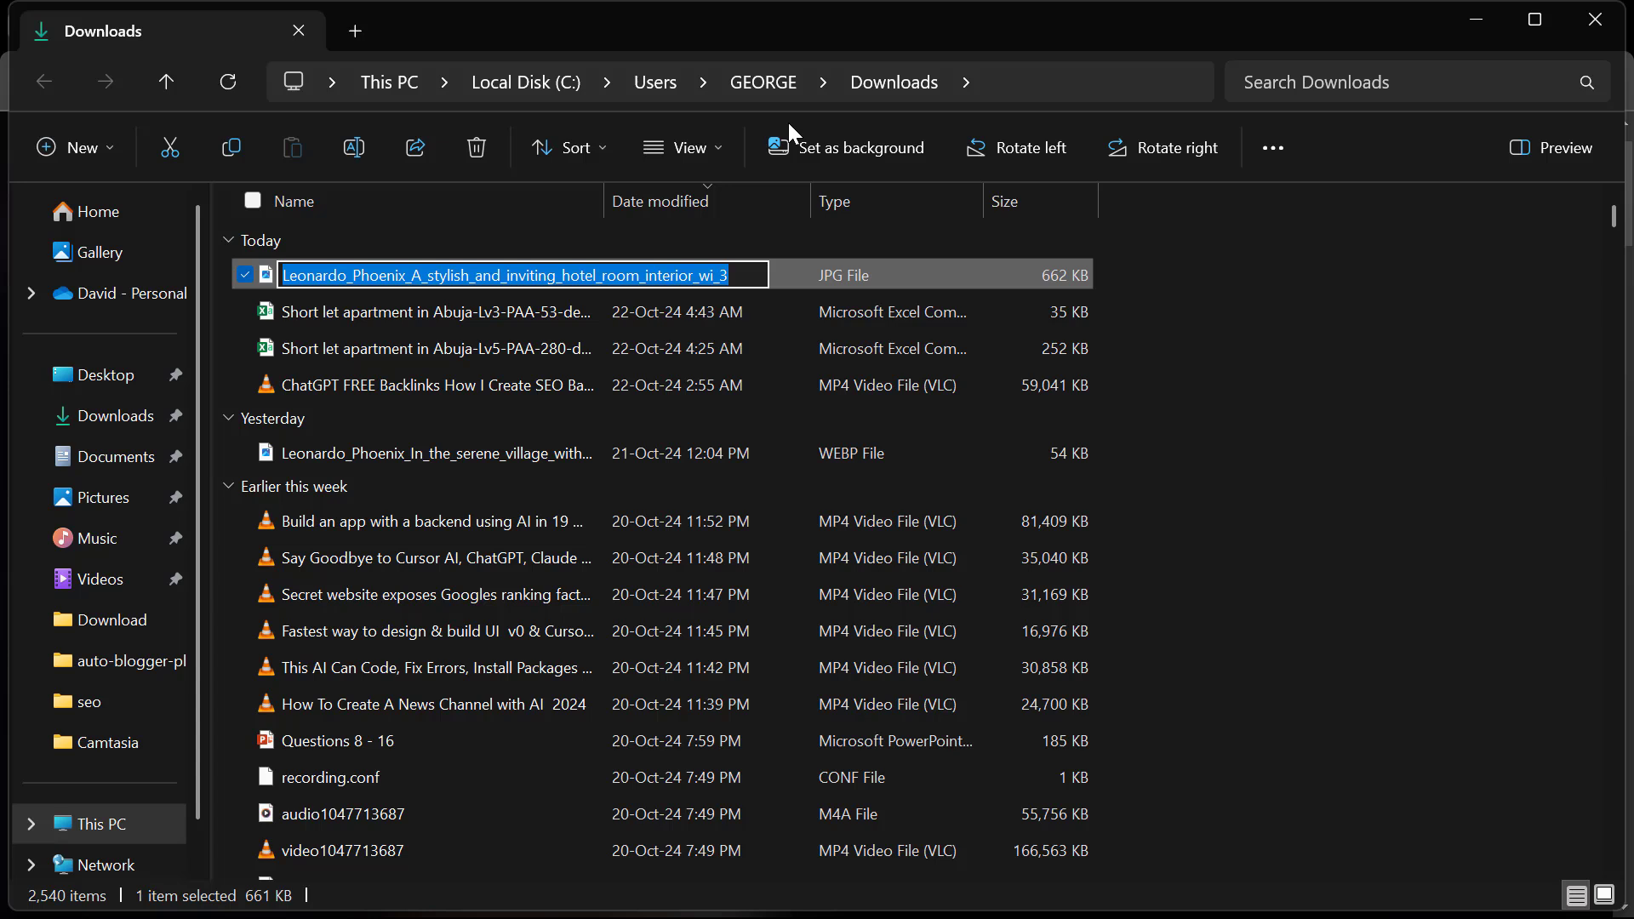
pyautogui.write('short')
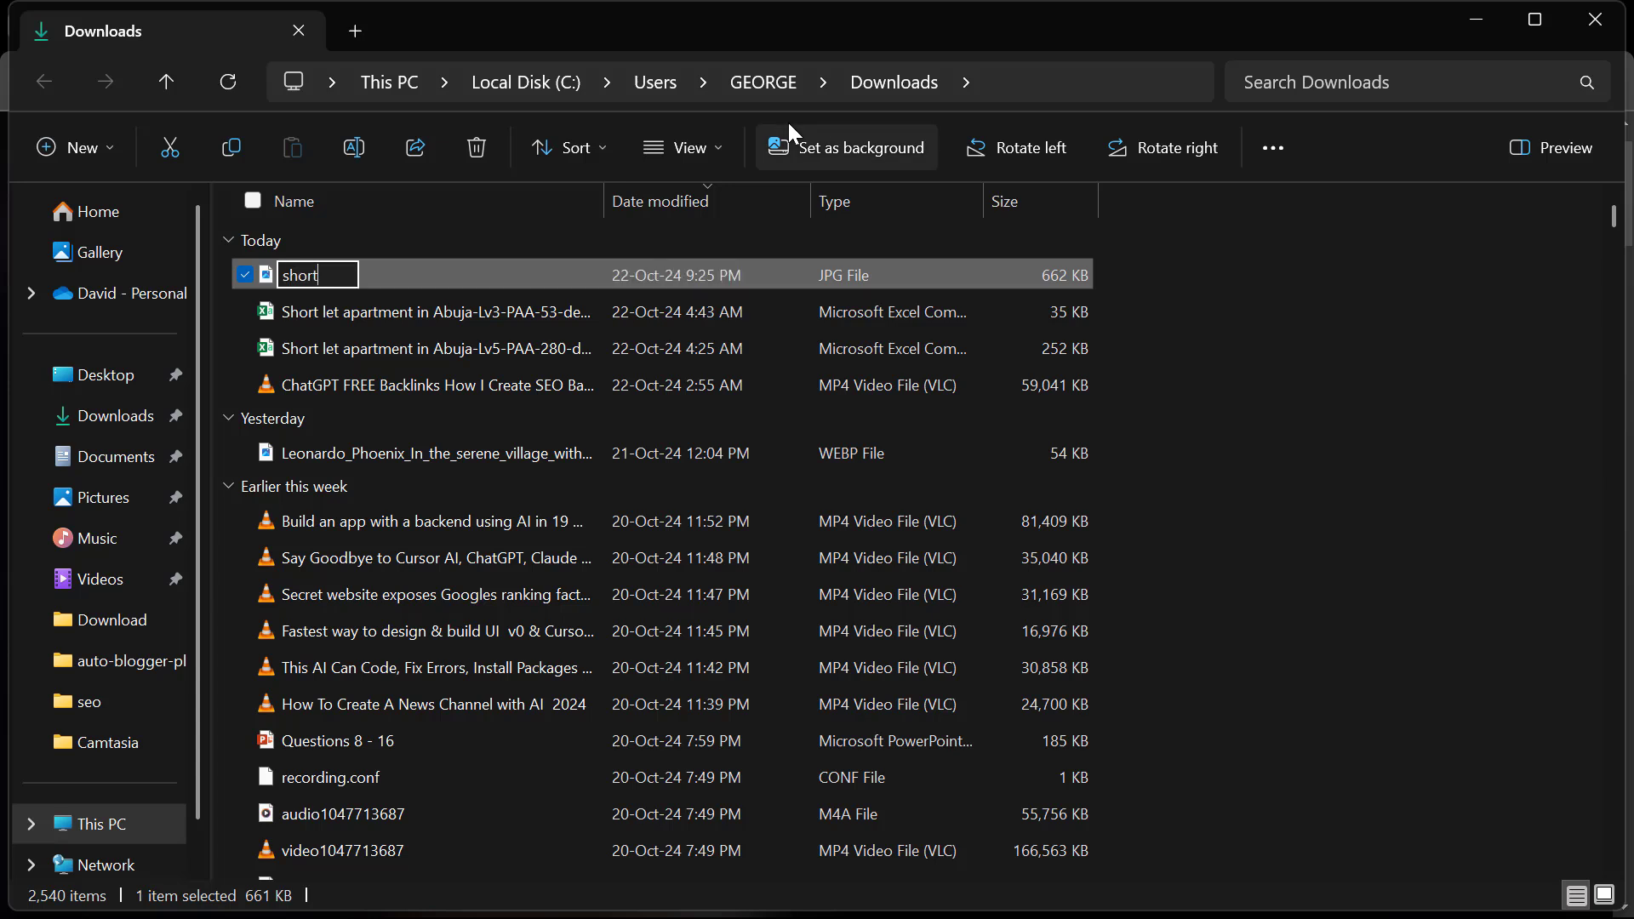
pyautogui.write('let')
pyautogui.press('BackSpace')
pyautogui.press('BackSpace')
pyautogui.write('-let apartments')
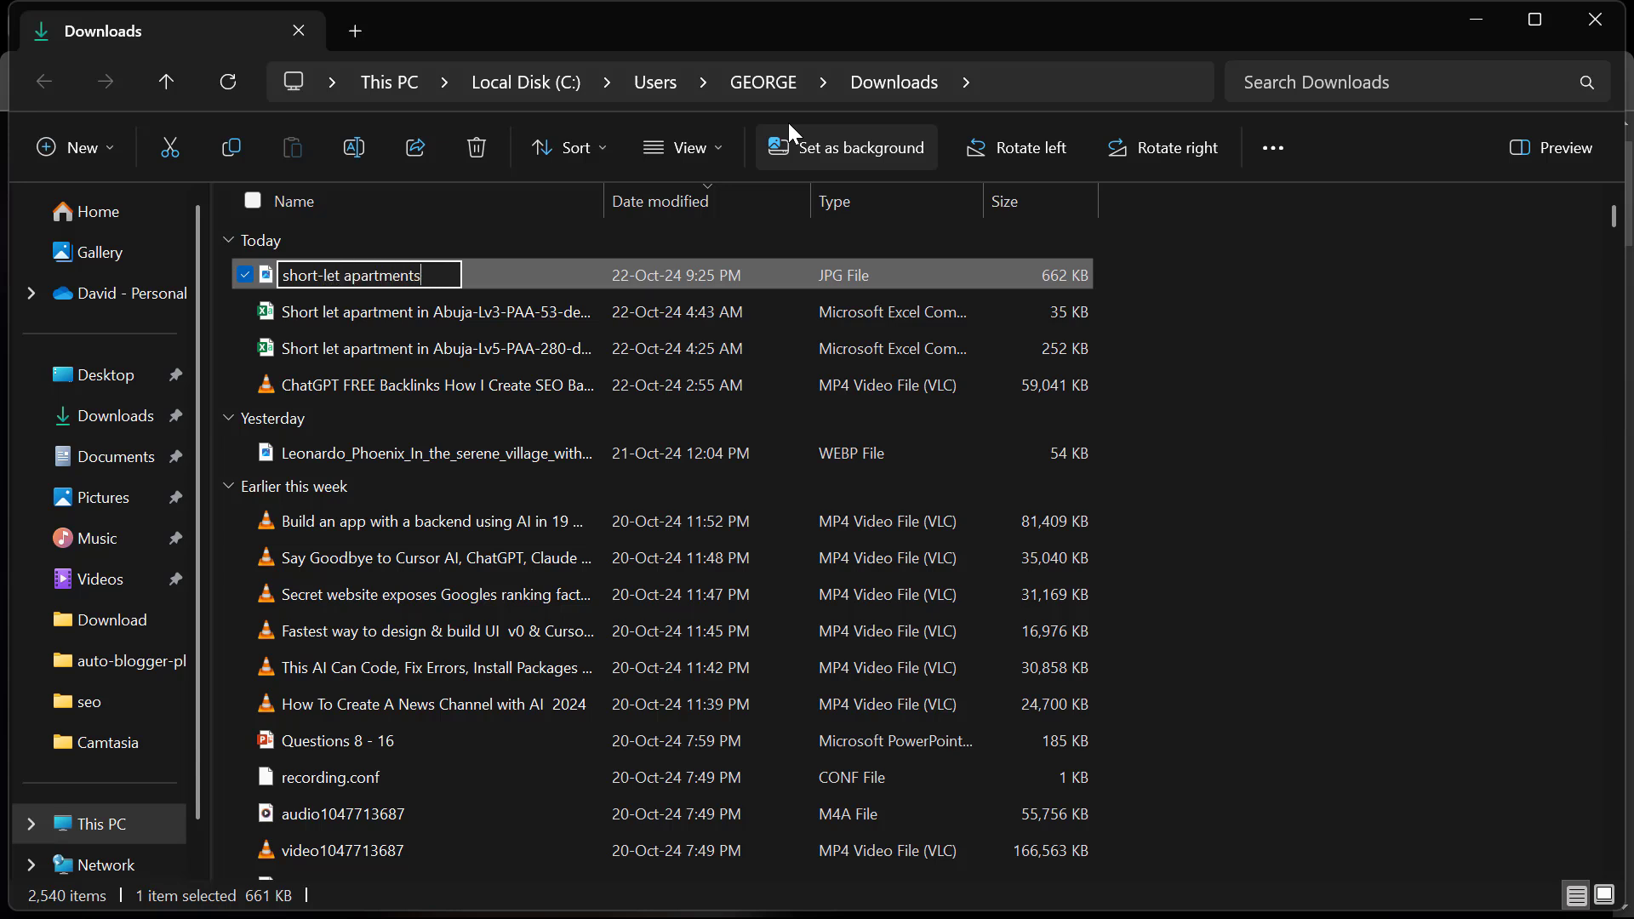
pyautogui.write(' in abuja')
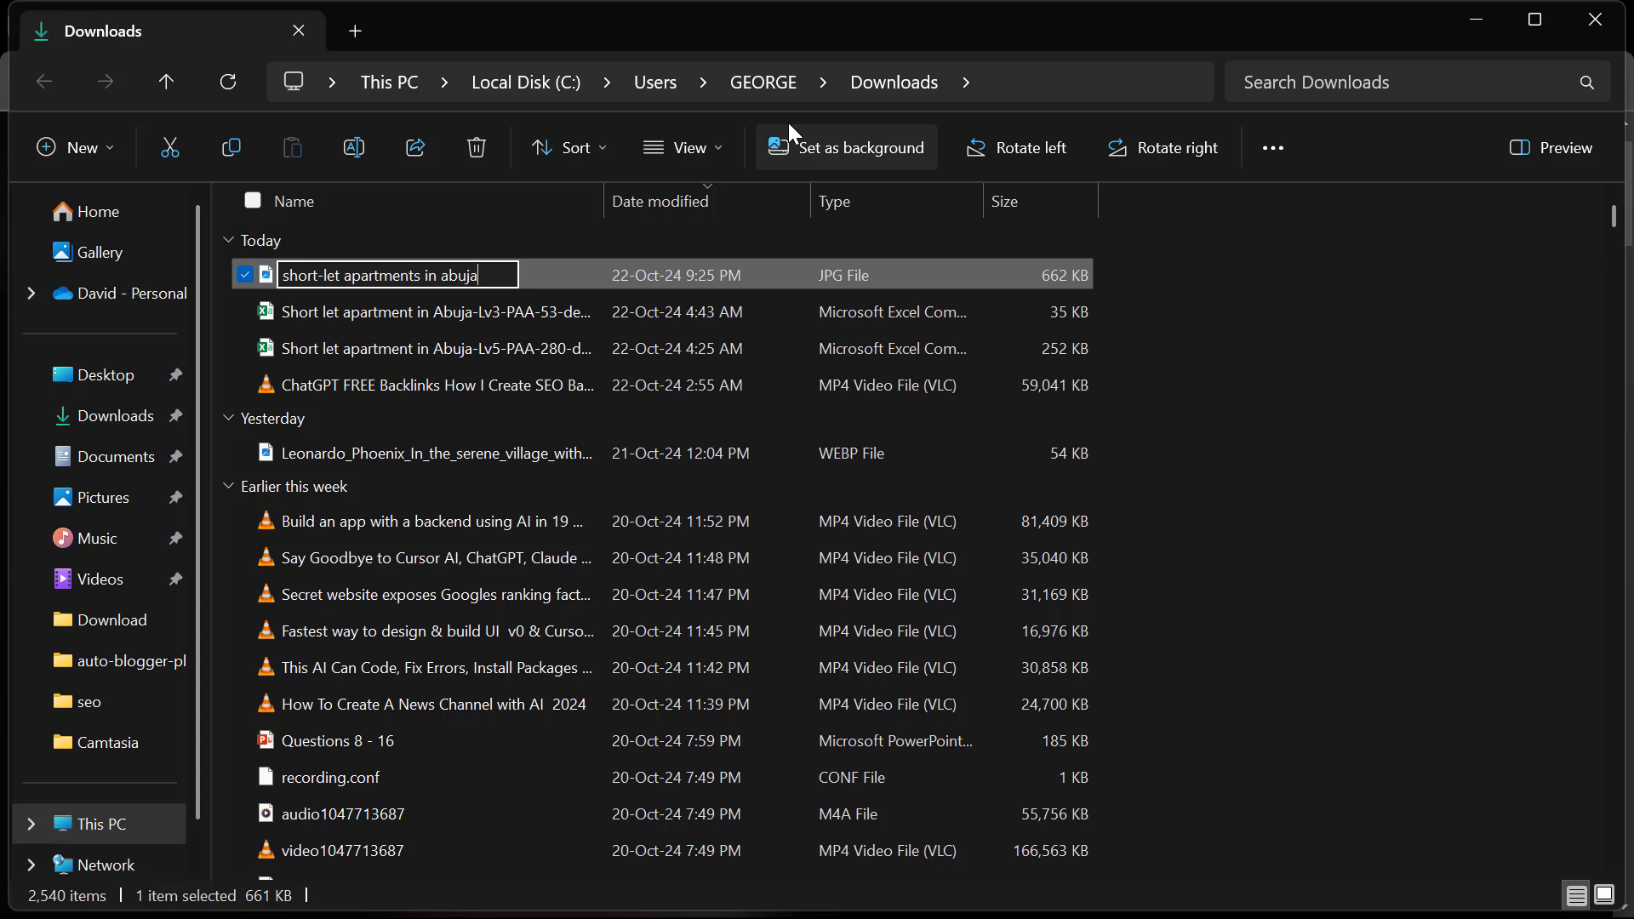
pyautogui.press('Return')
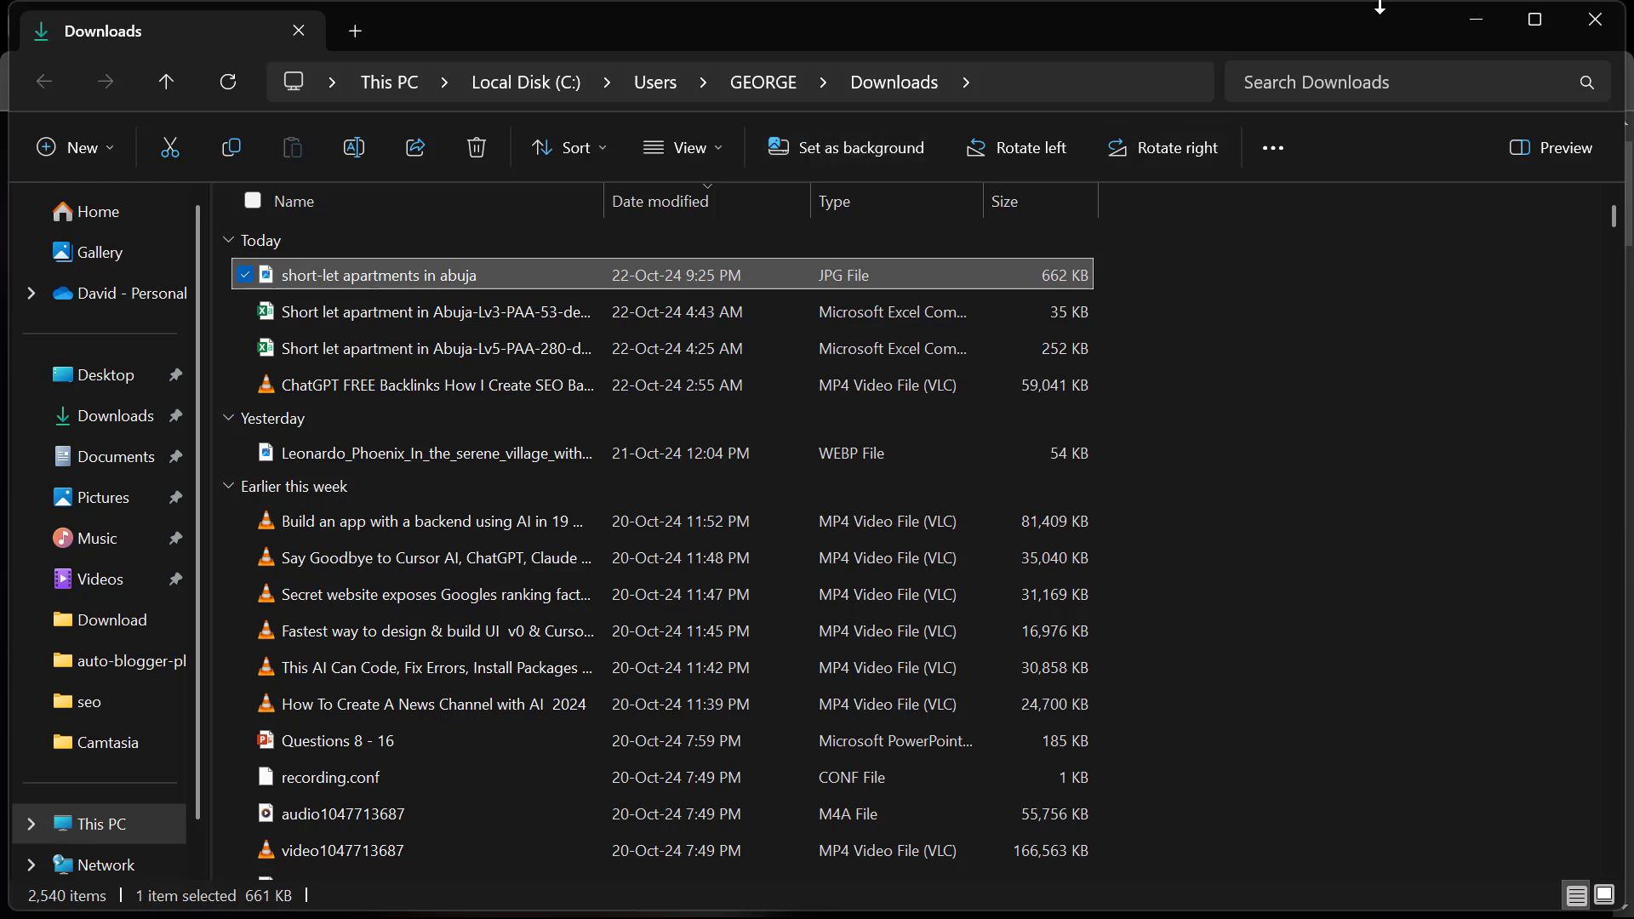
pyautogui.click(1477, 19)
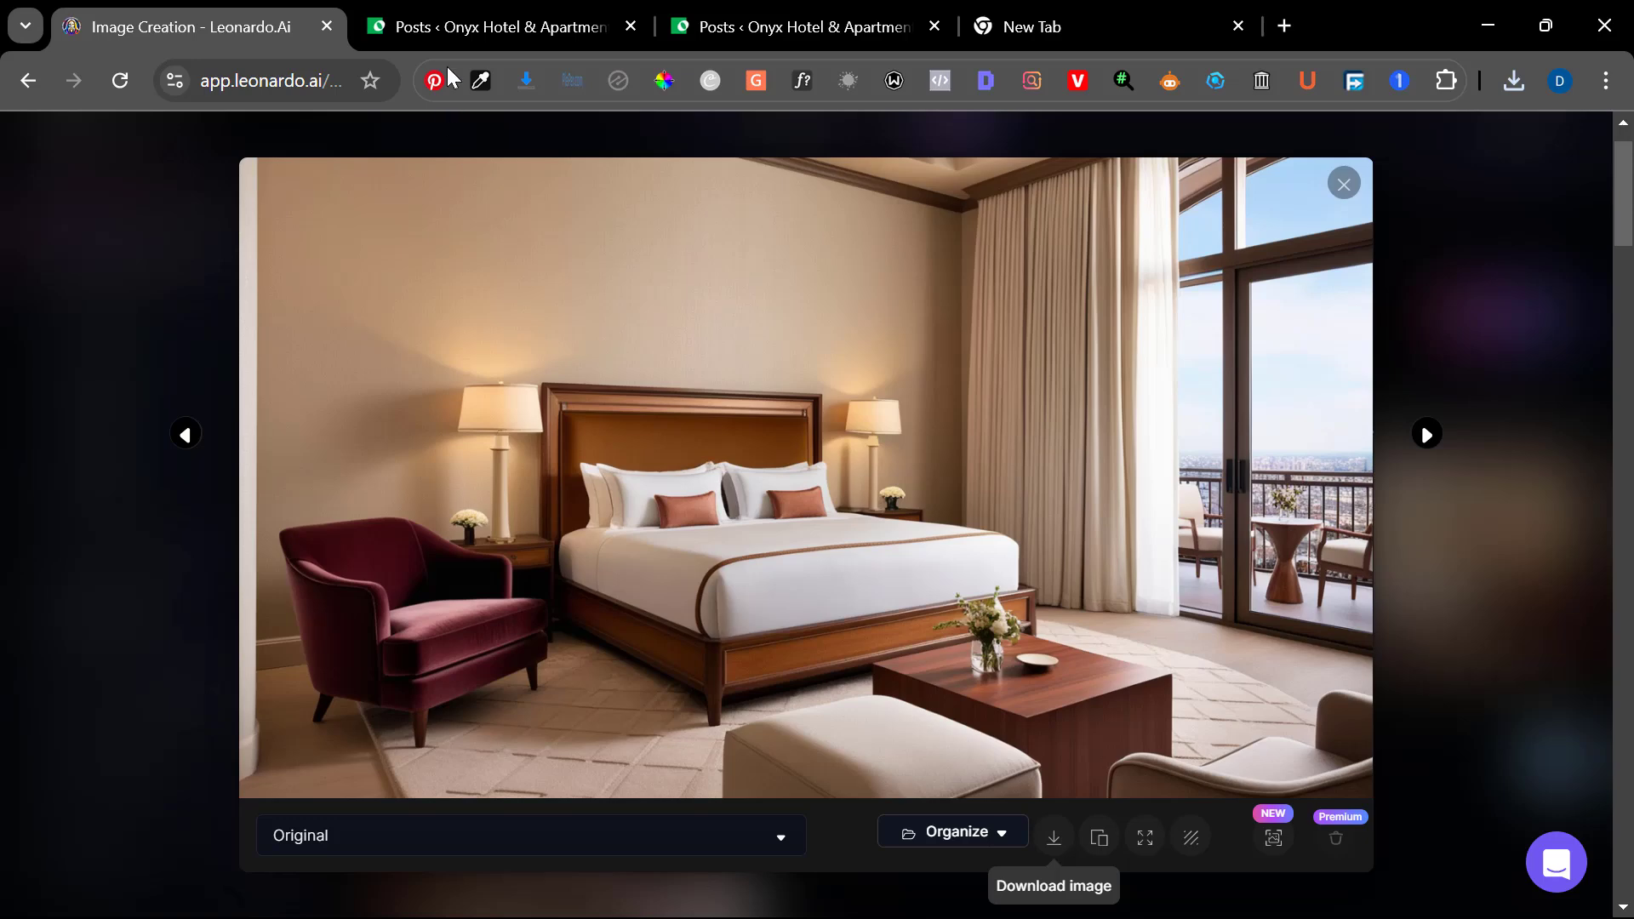
# Switch to the WordPress post editor and open the Media Library chooser for the post's featured image
pyautogui.click(710, 54)
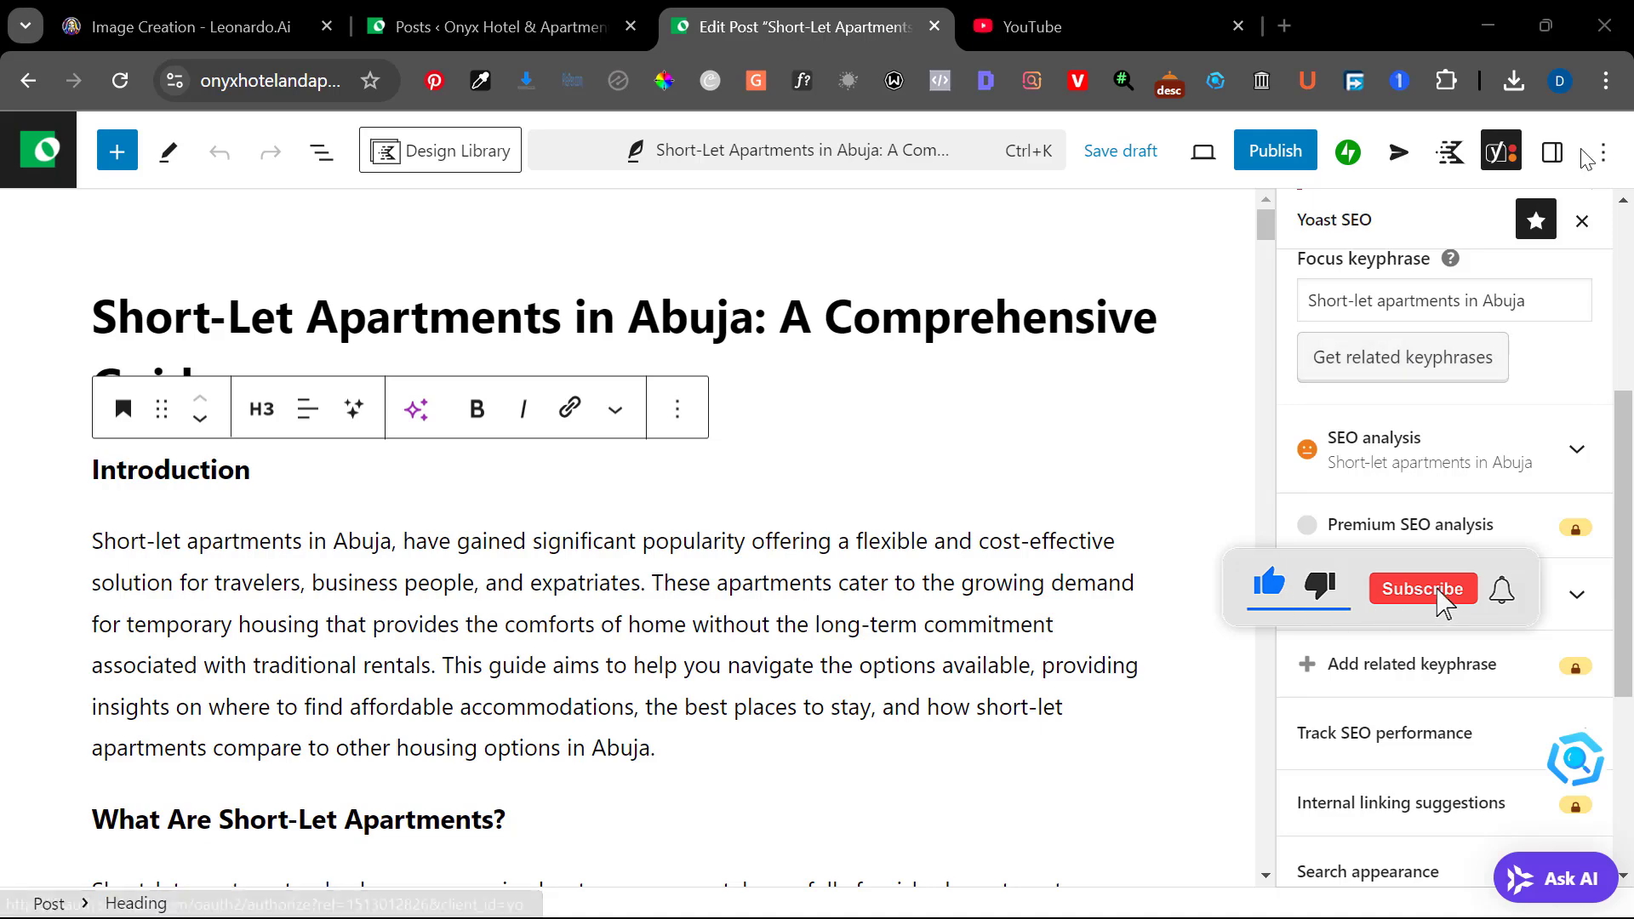
pyautogui.click(1554, 155)
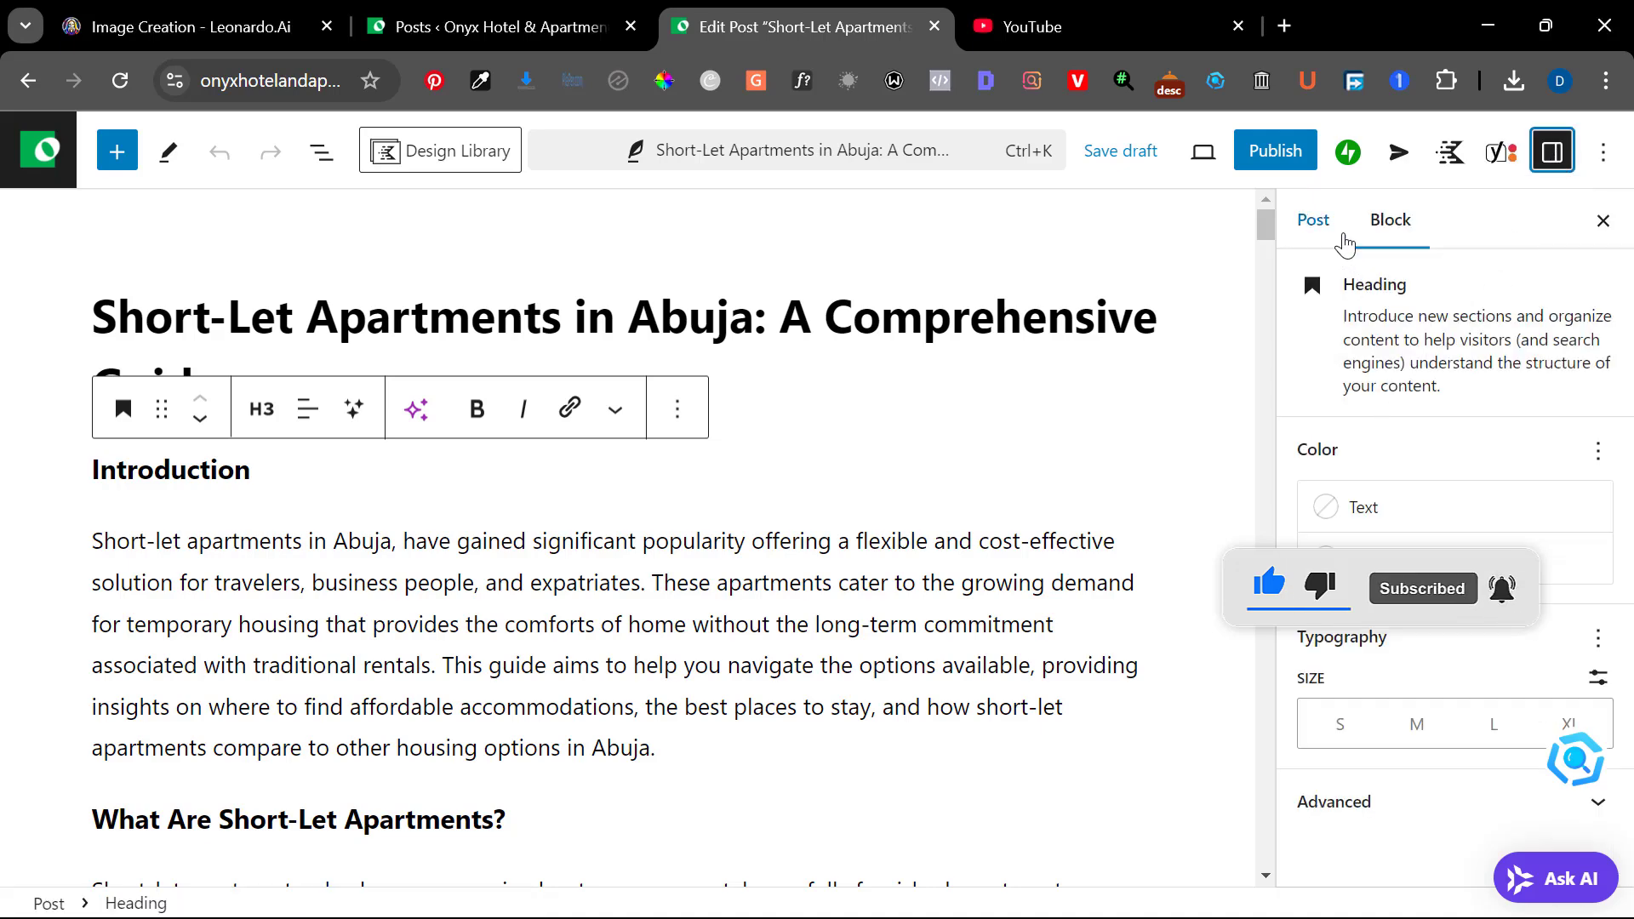
pyautogui.click(1315, 220)
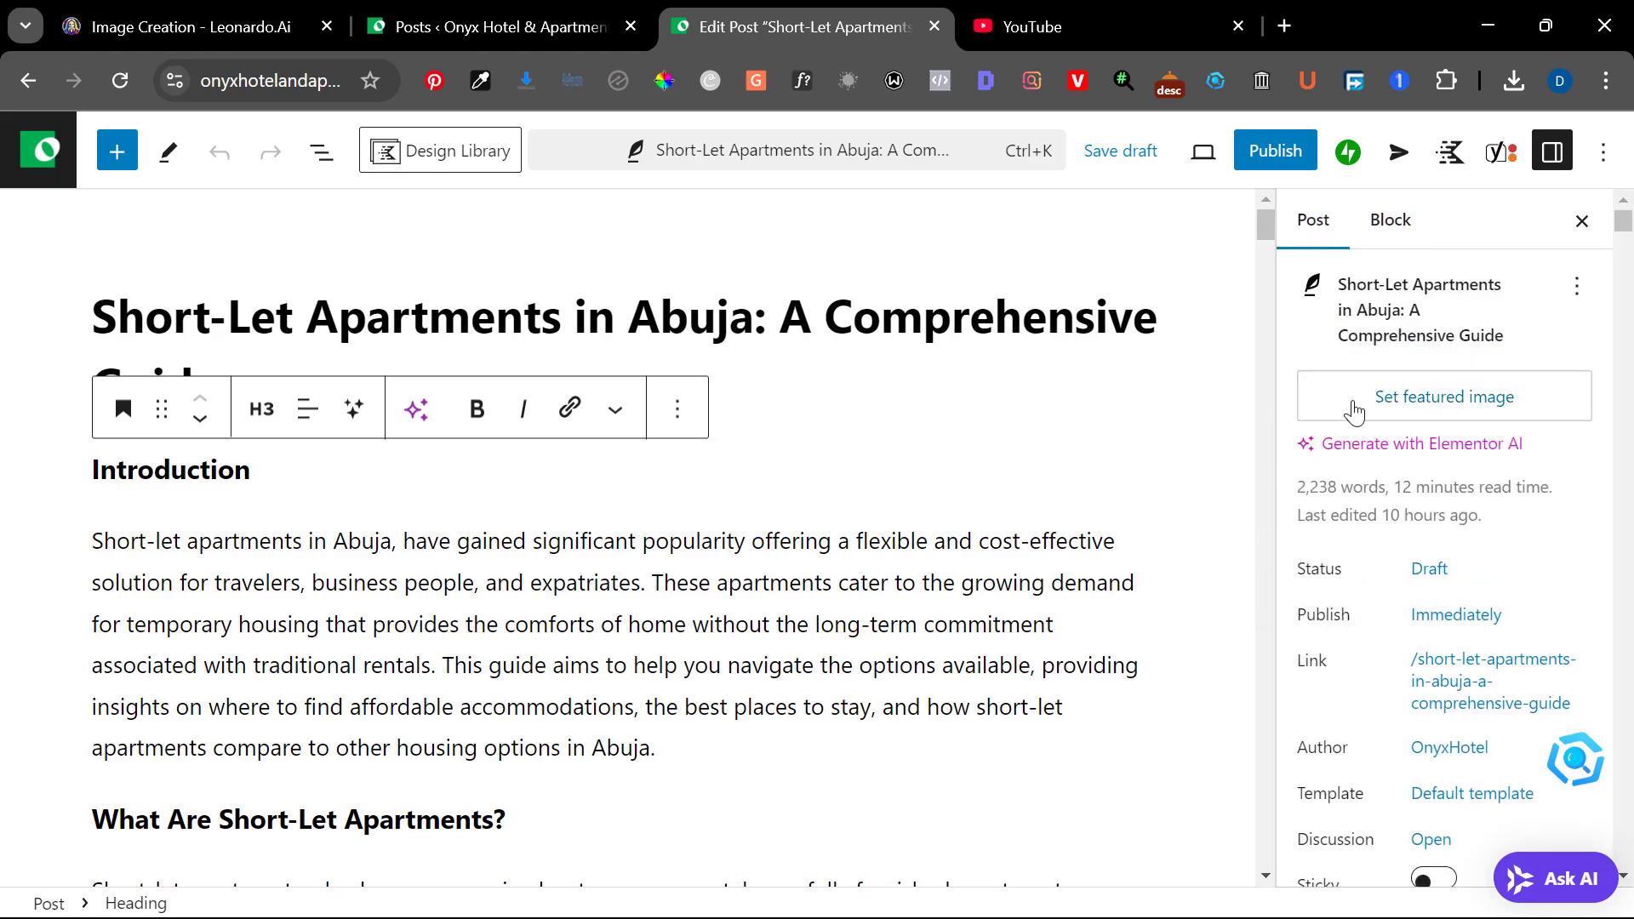
pyautogui.click(1360, 407)
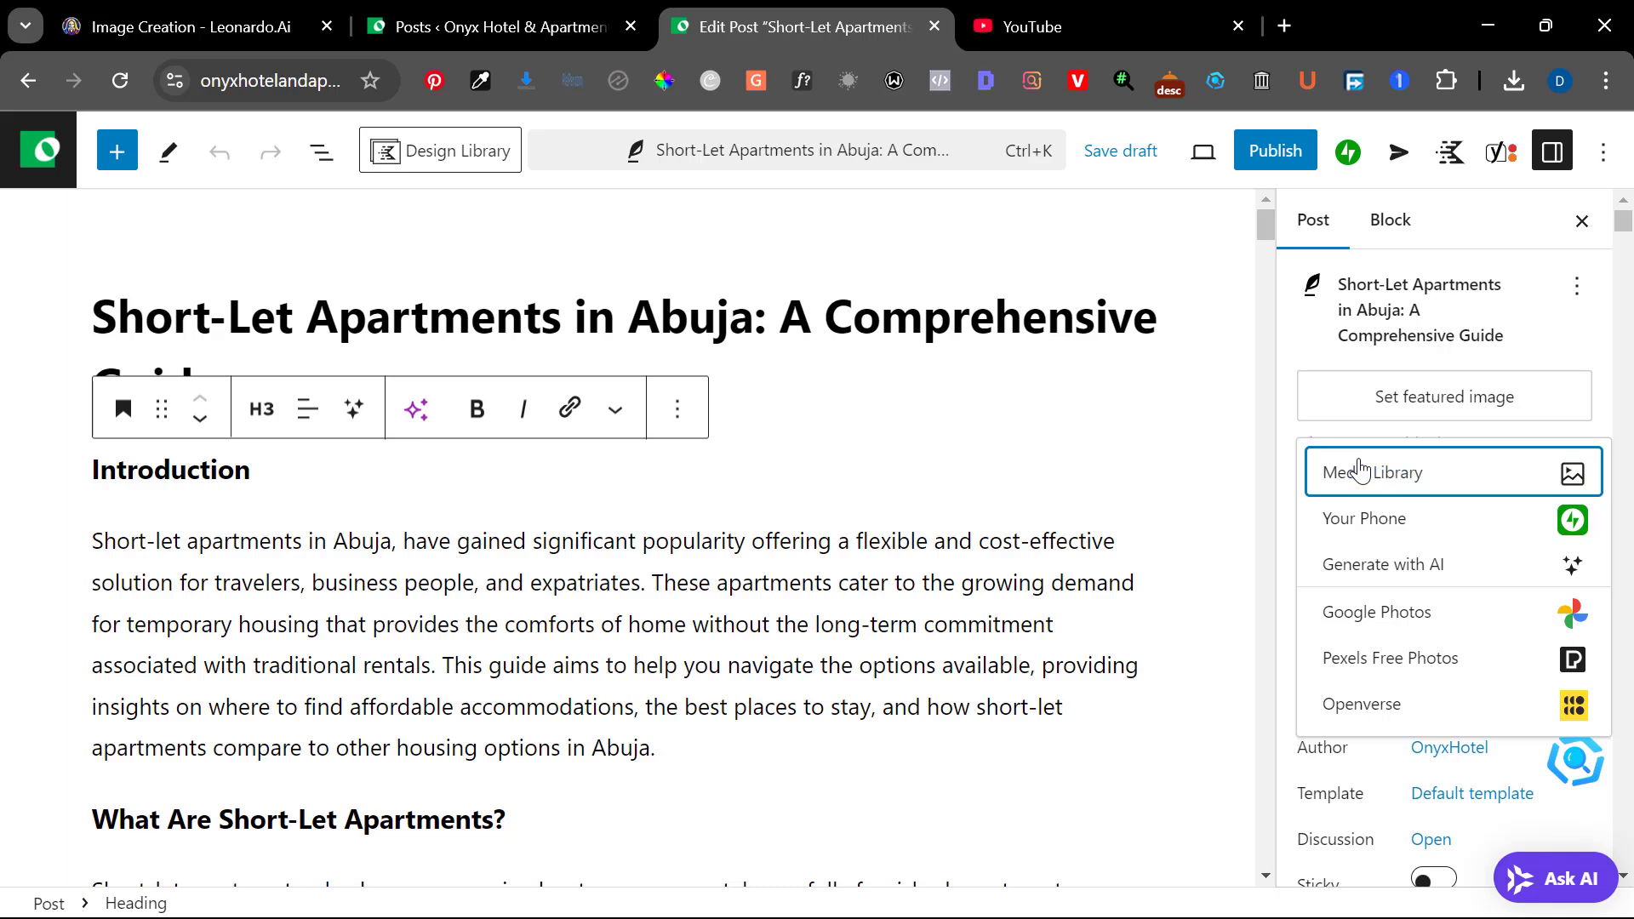
pyautogui.click(1360, 471)
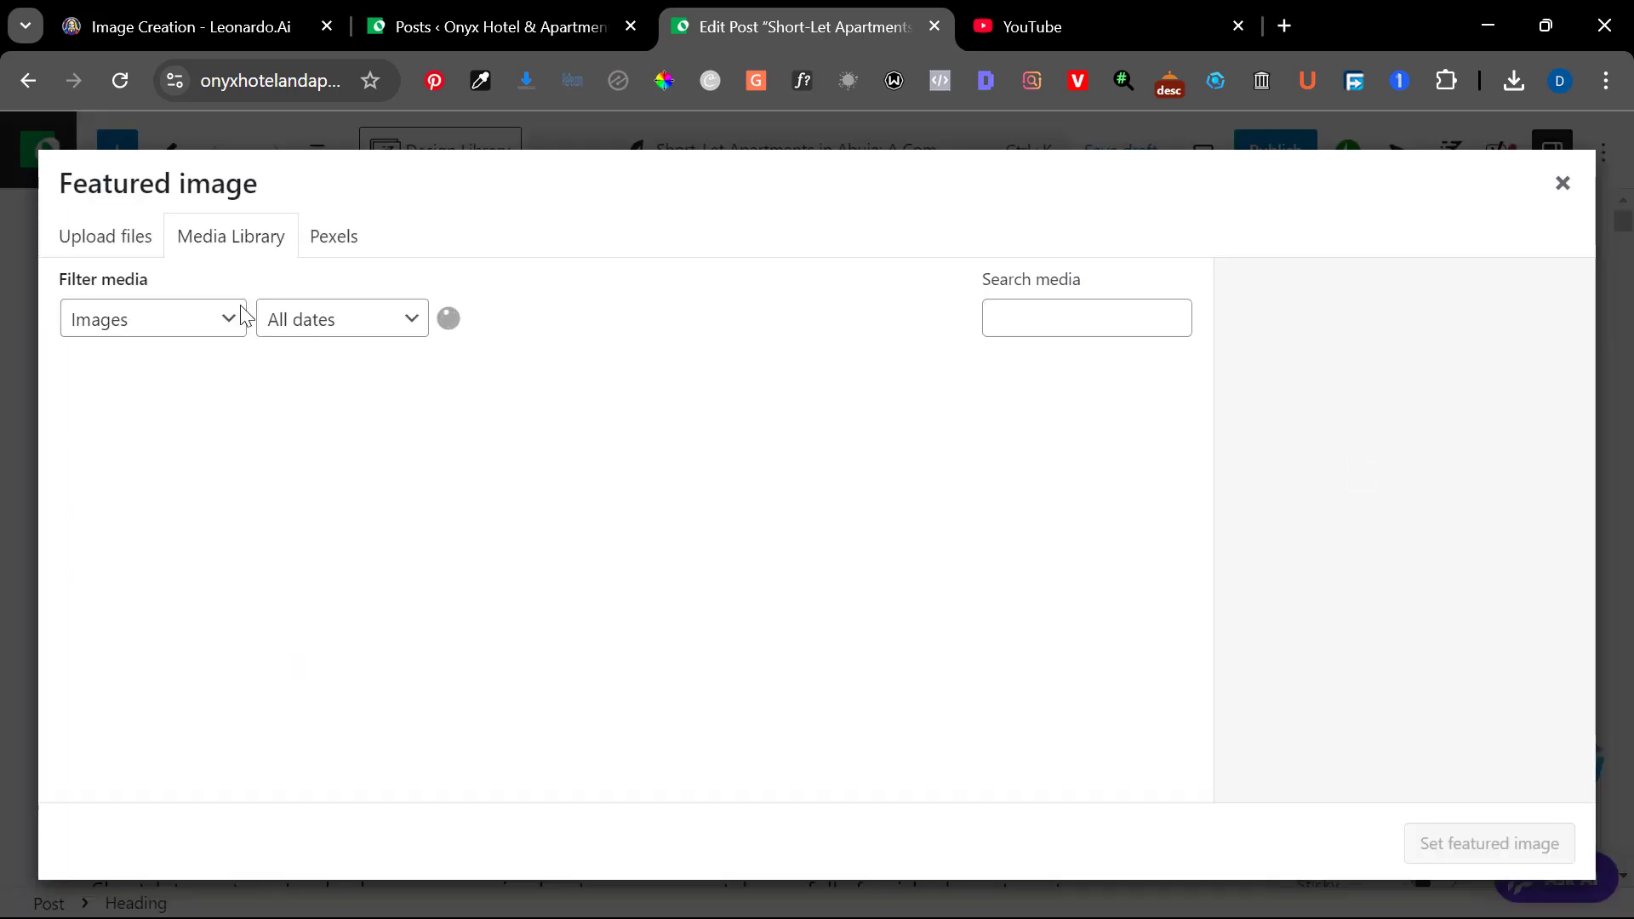
# Upload the image "short-let apartments in abuja" from the Downloads folder to the media library
pyautogui.click(116, 246)
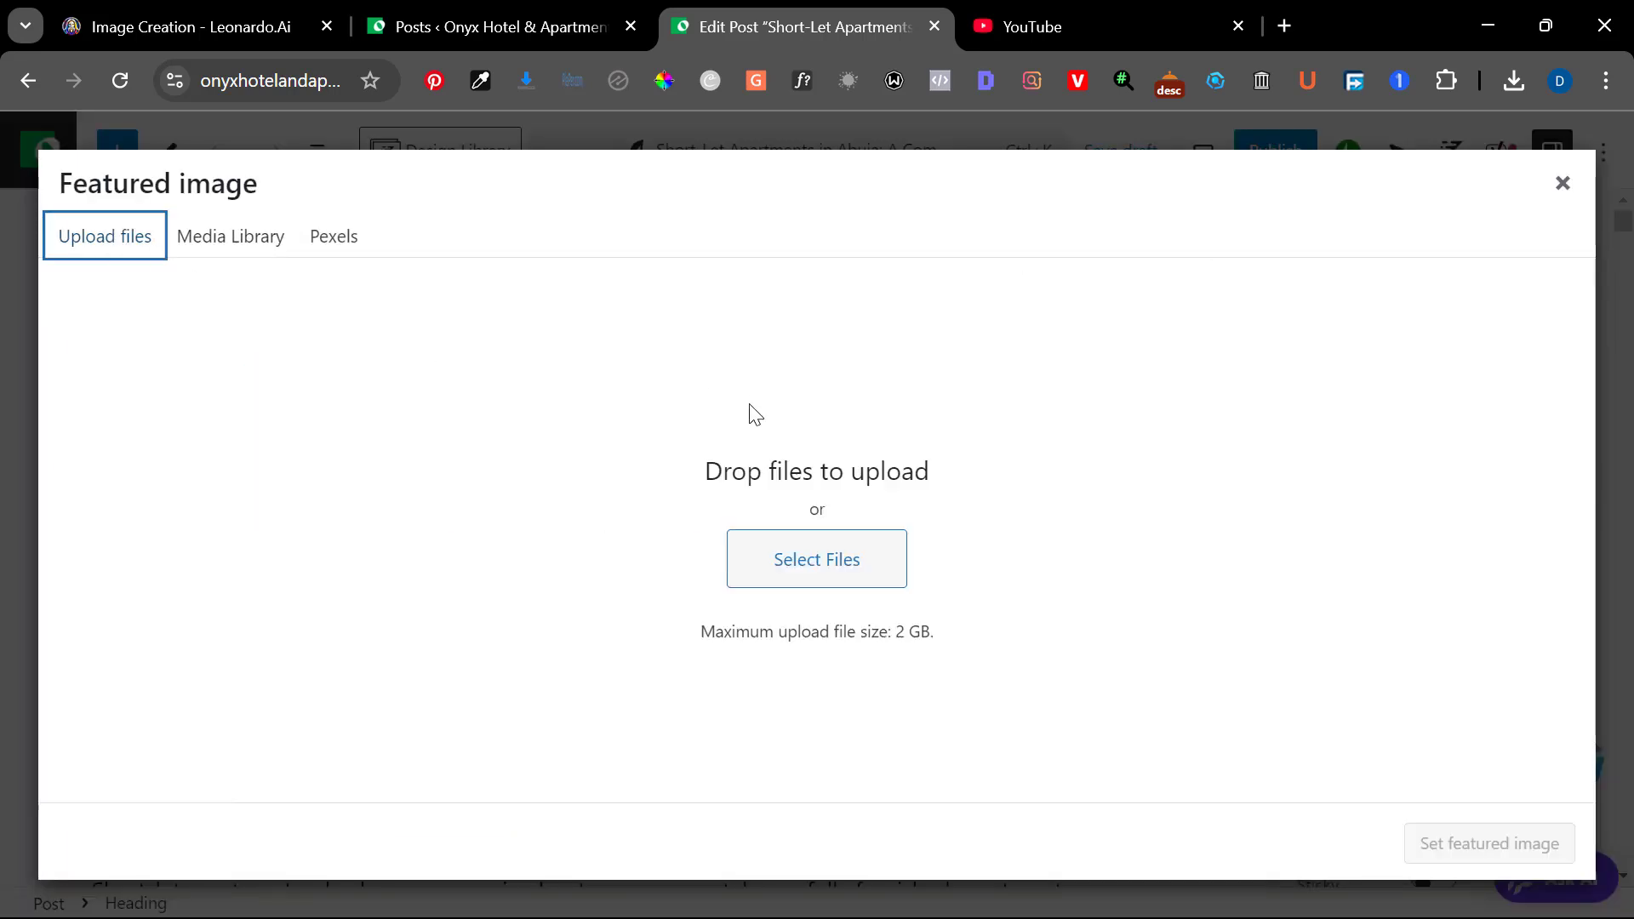
pyautogui.click(766, 560)
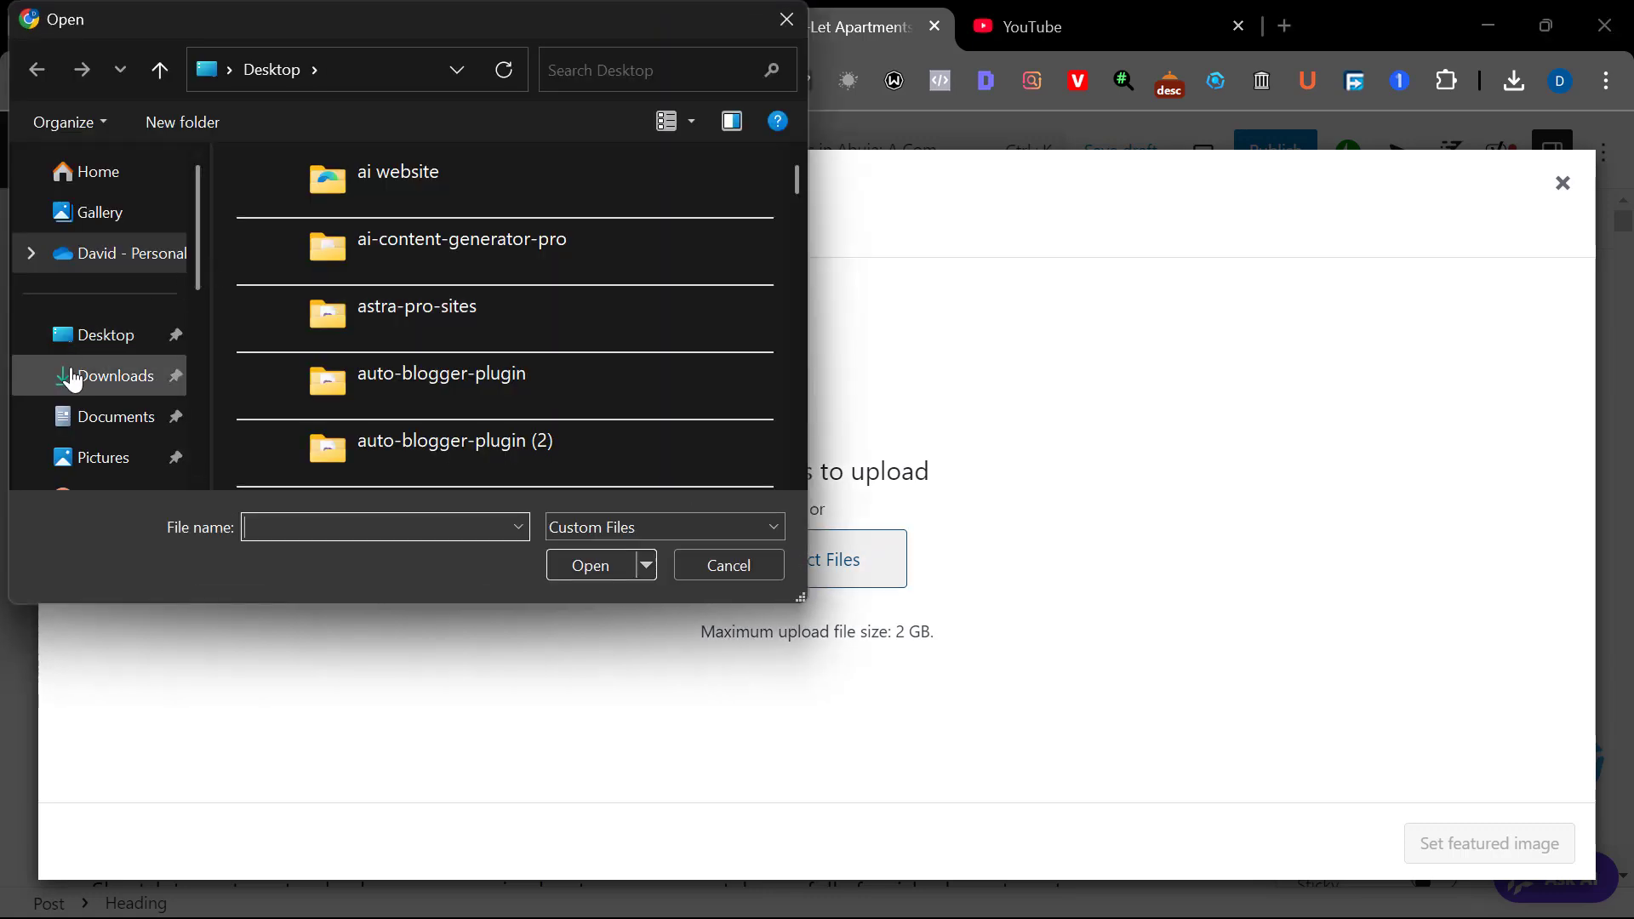
pyautogui.click(75, 379)
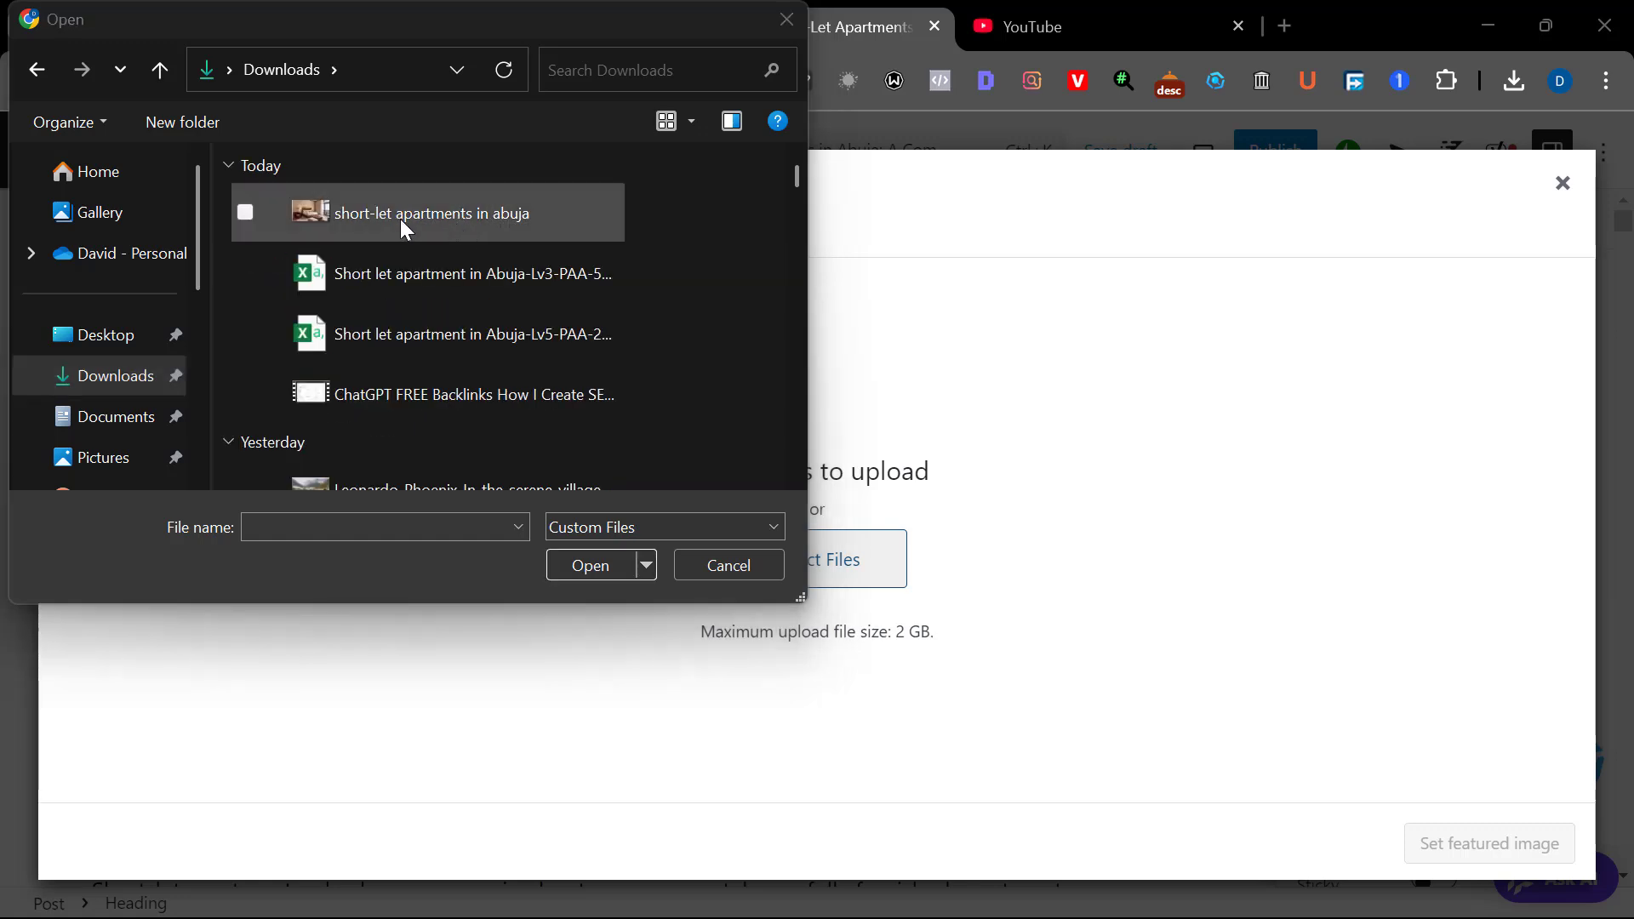
pyautogui.click(400, 219)
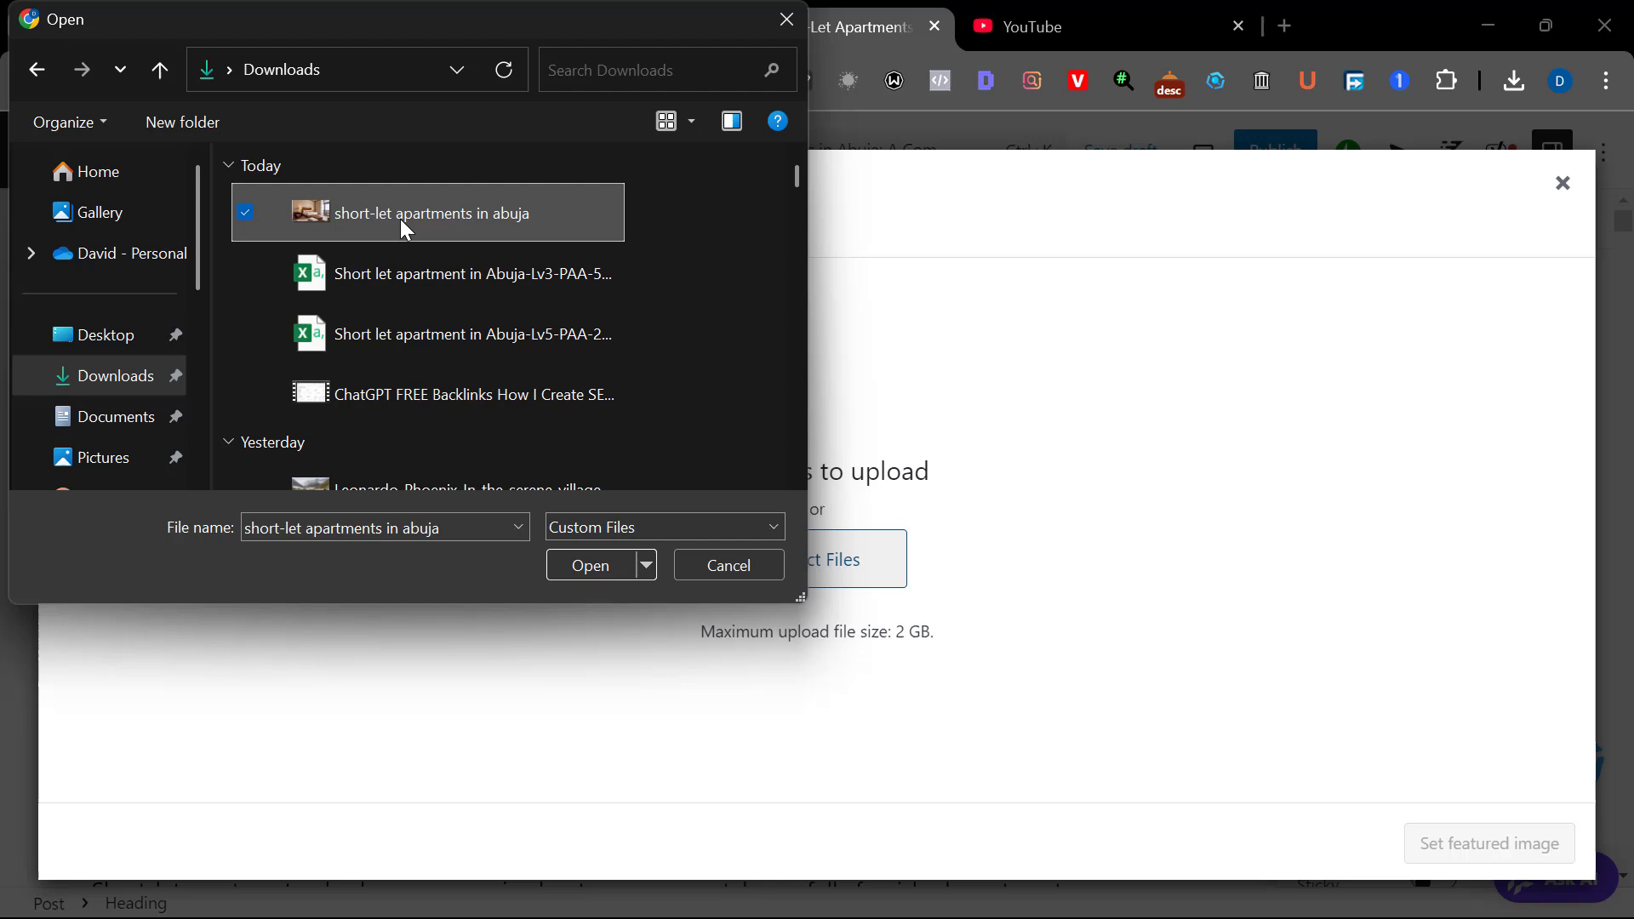
pyautogui.click(577, 564)
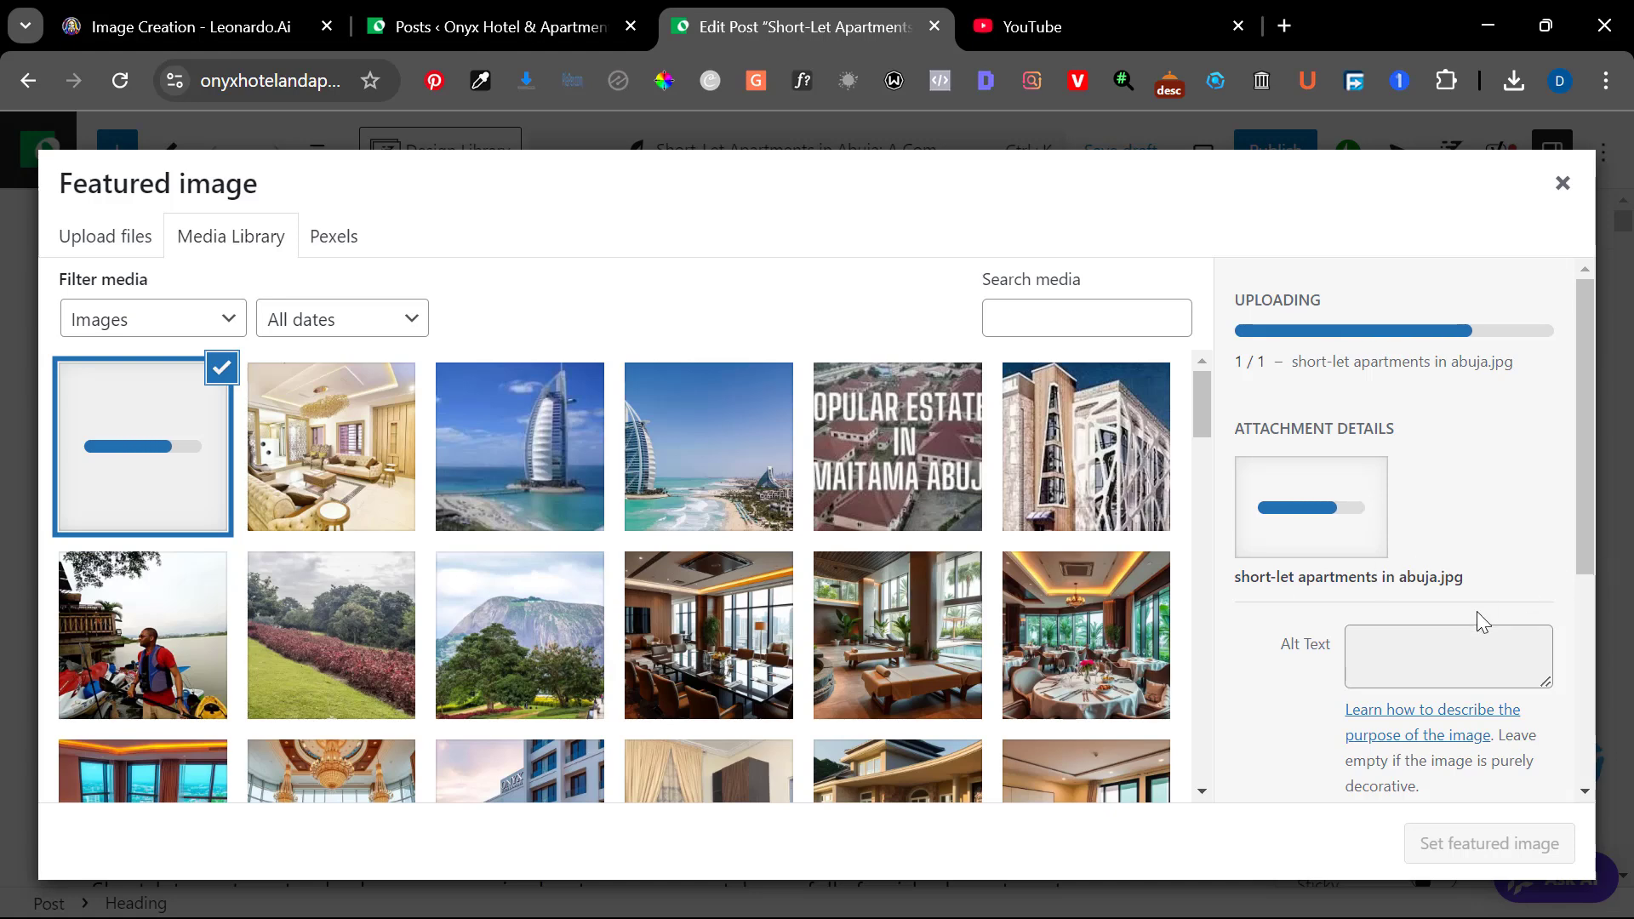
# Give the uploaded image the alt text "Short-let apartments in Abuja" and set it as the post's featured image
pyautogui.click(1438, 646)
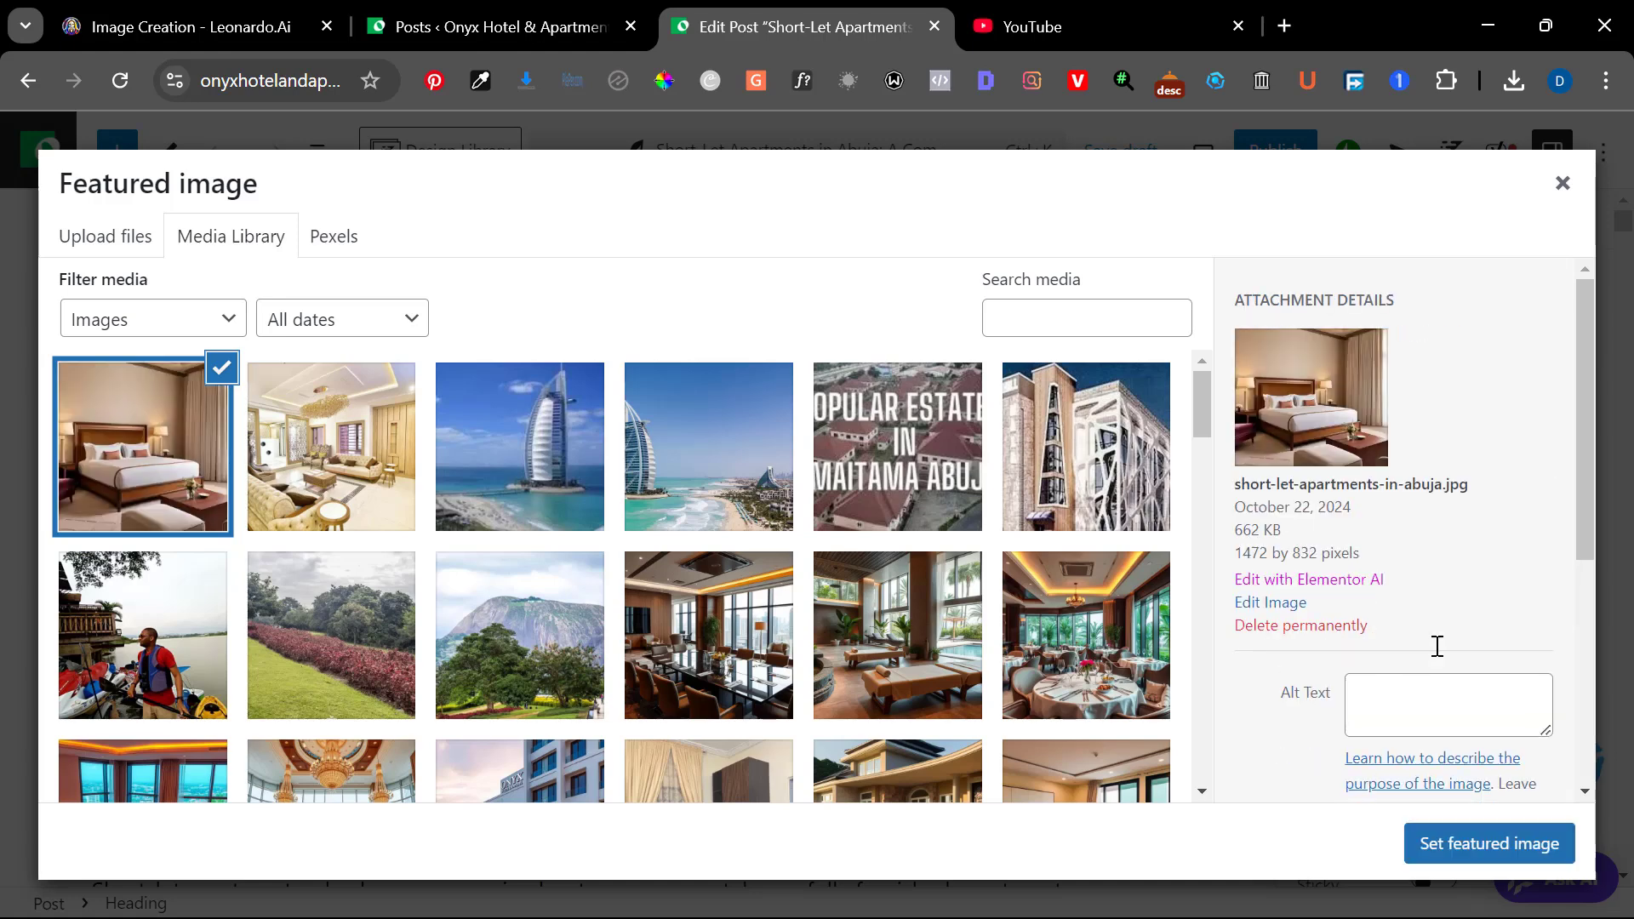
pyautogui.click(1400, 733)
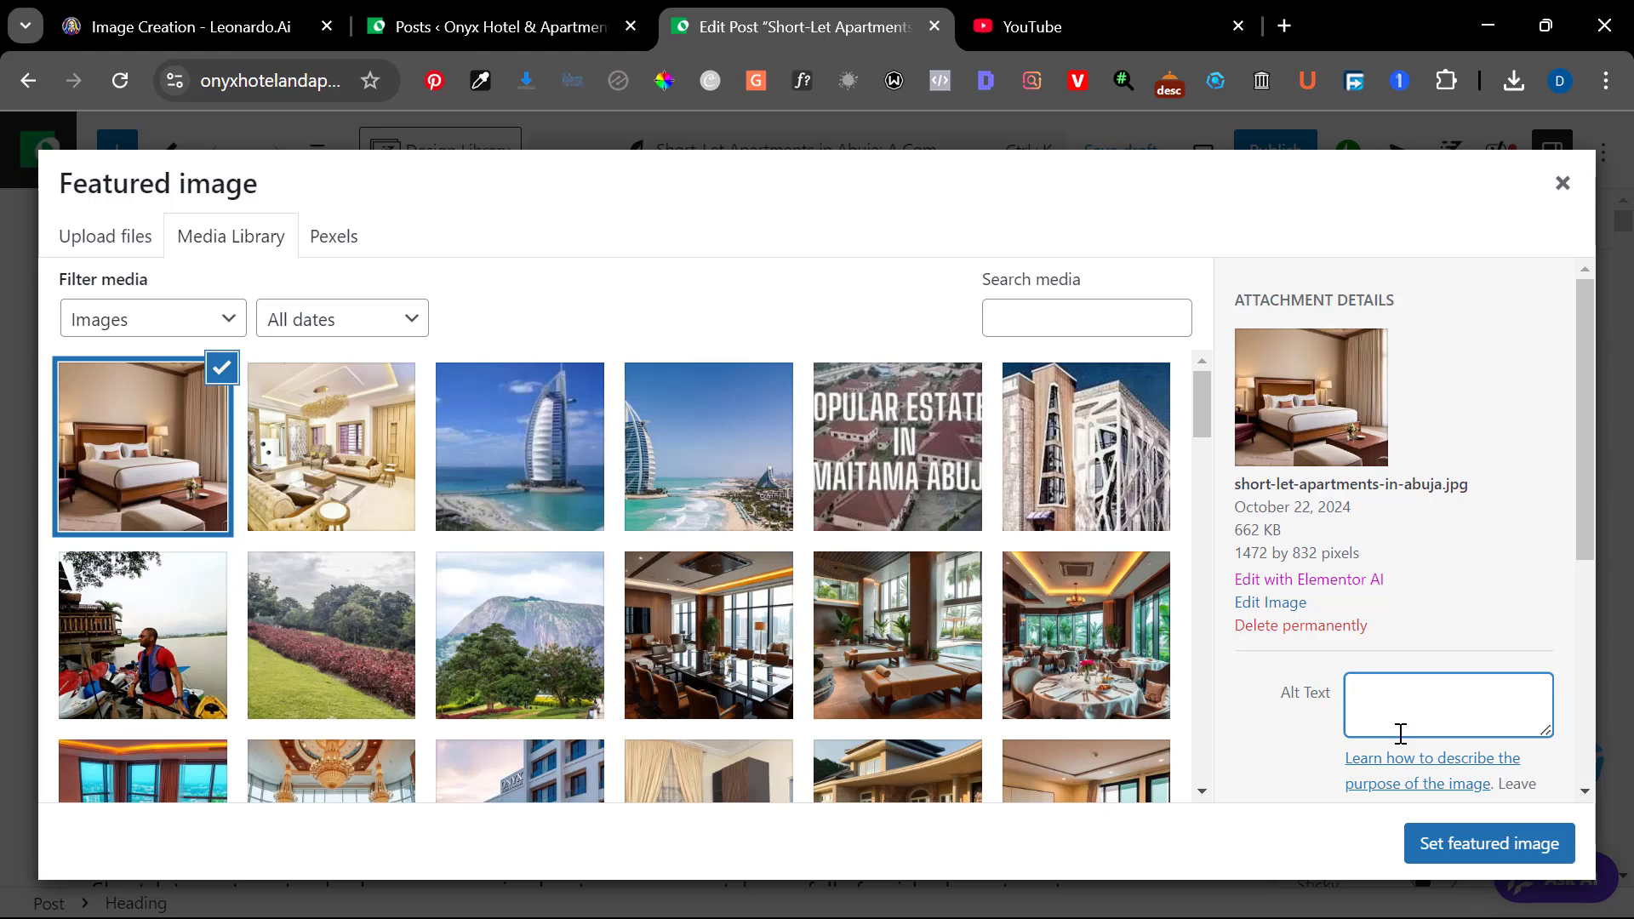
pyautogui.hotkey('ctrl', 'v')
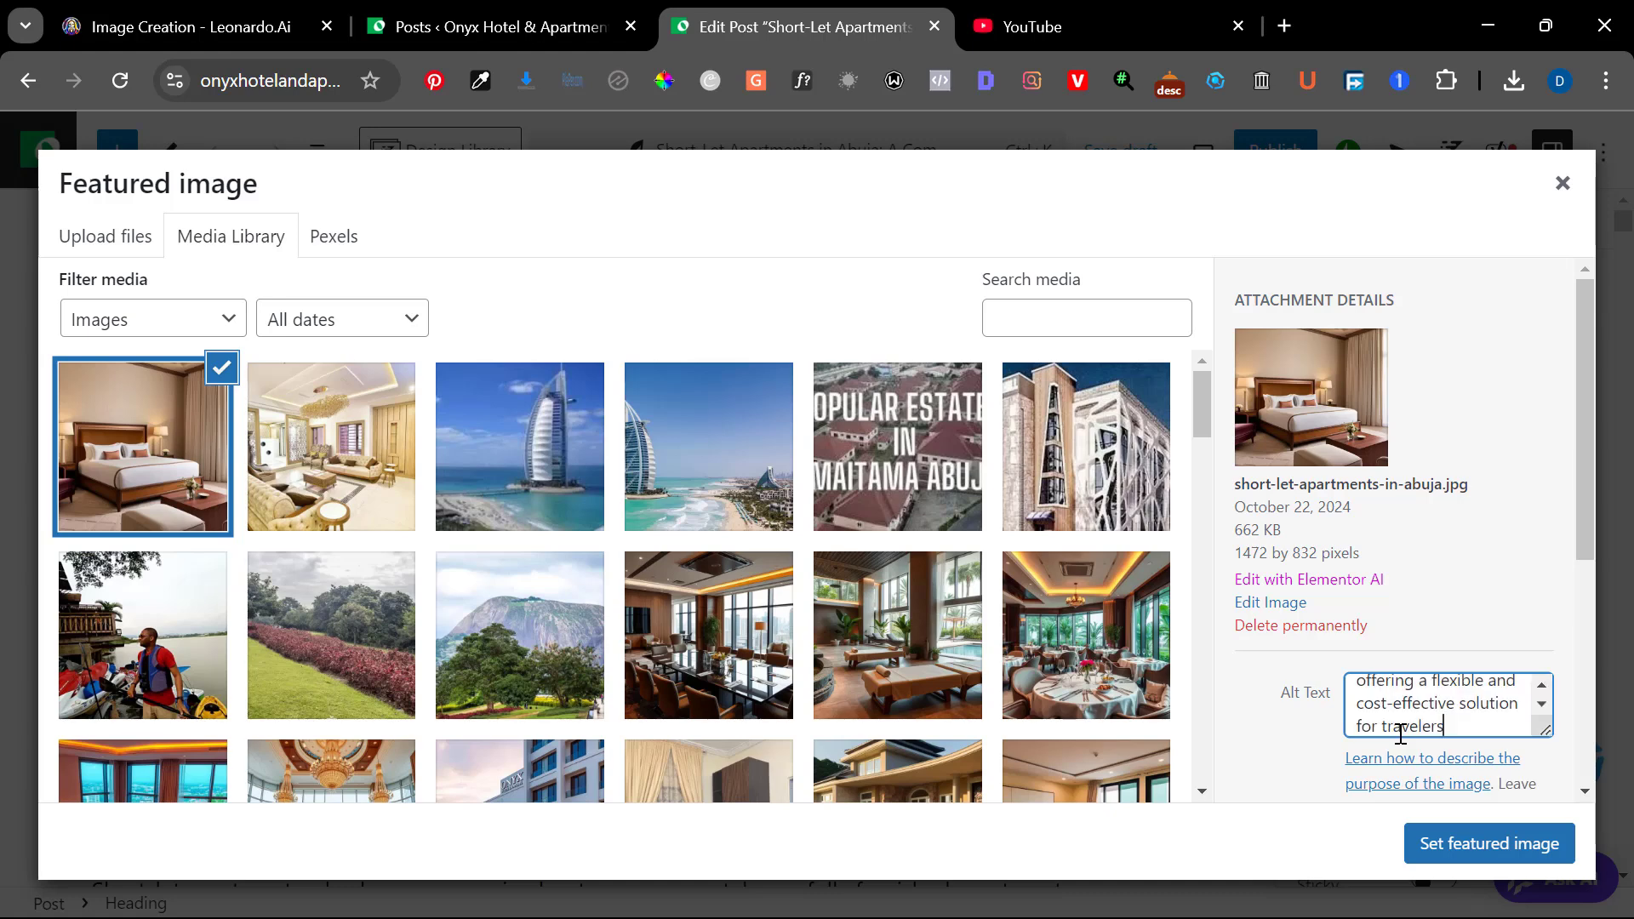
pyautogui.scroll(3, 1435, 720)
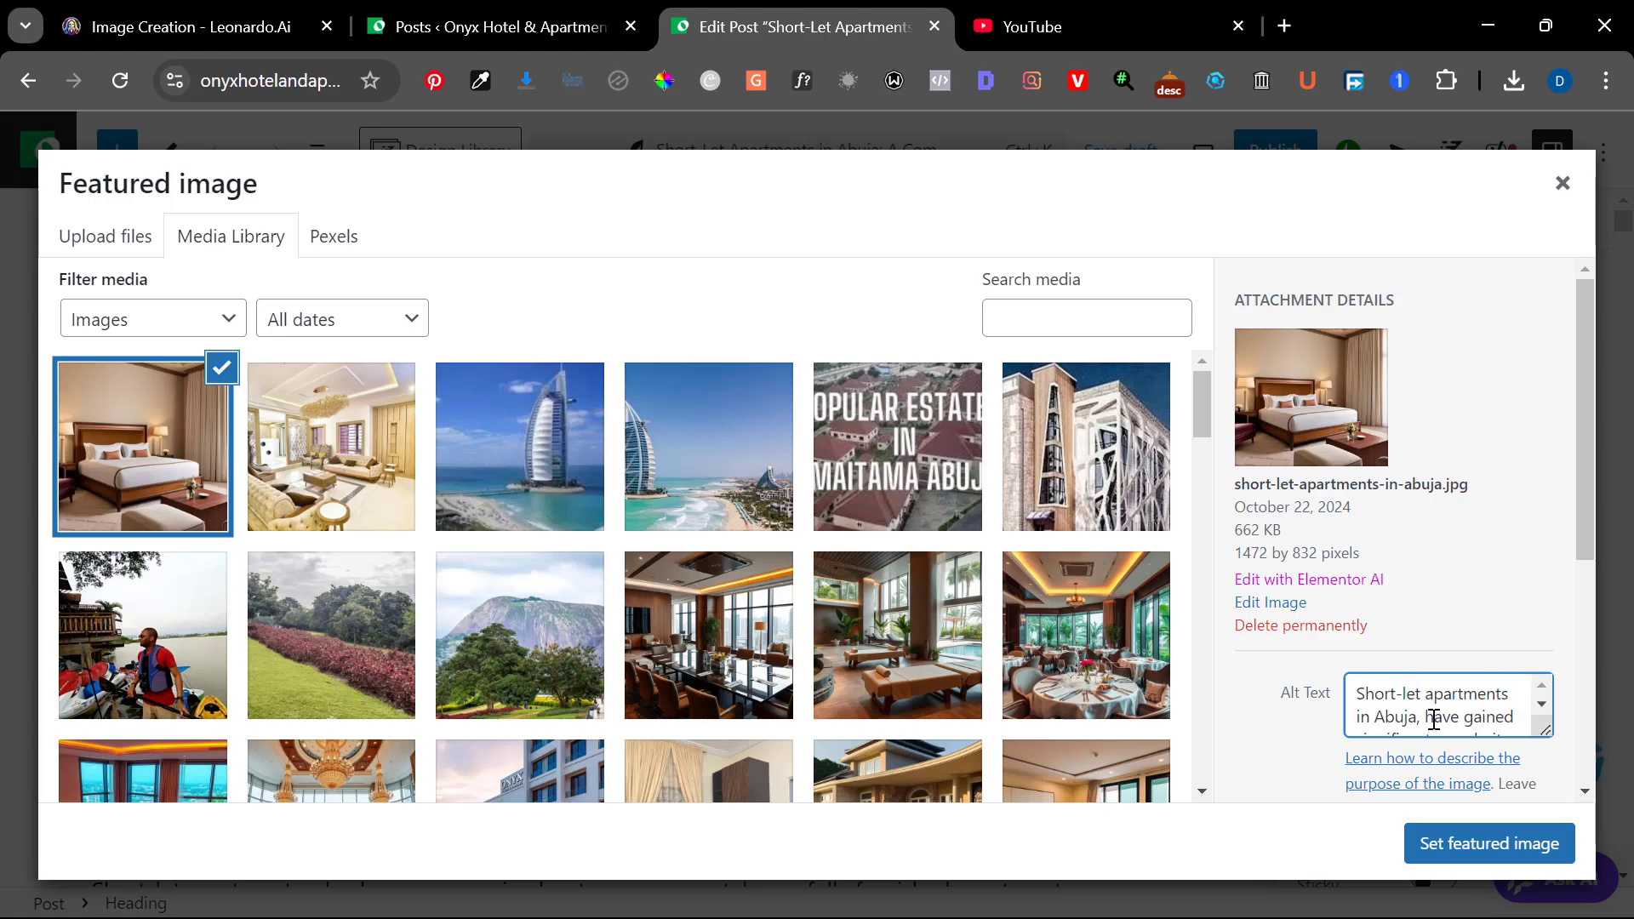
pyautogui.scroll(-1, 1435, 719)
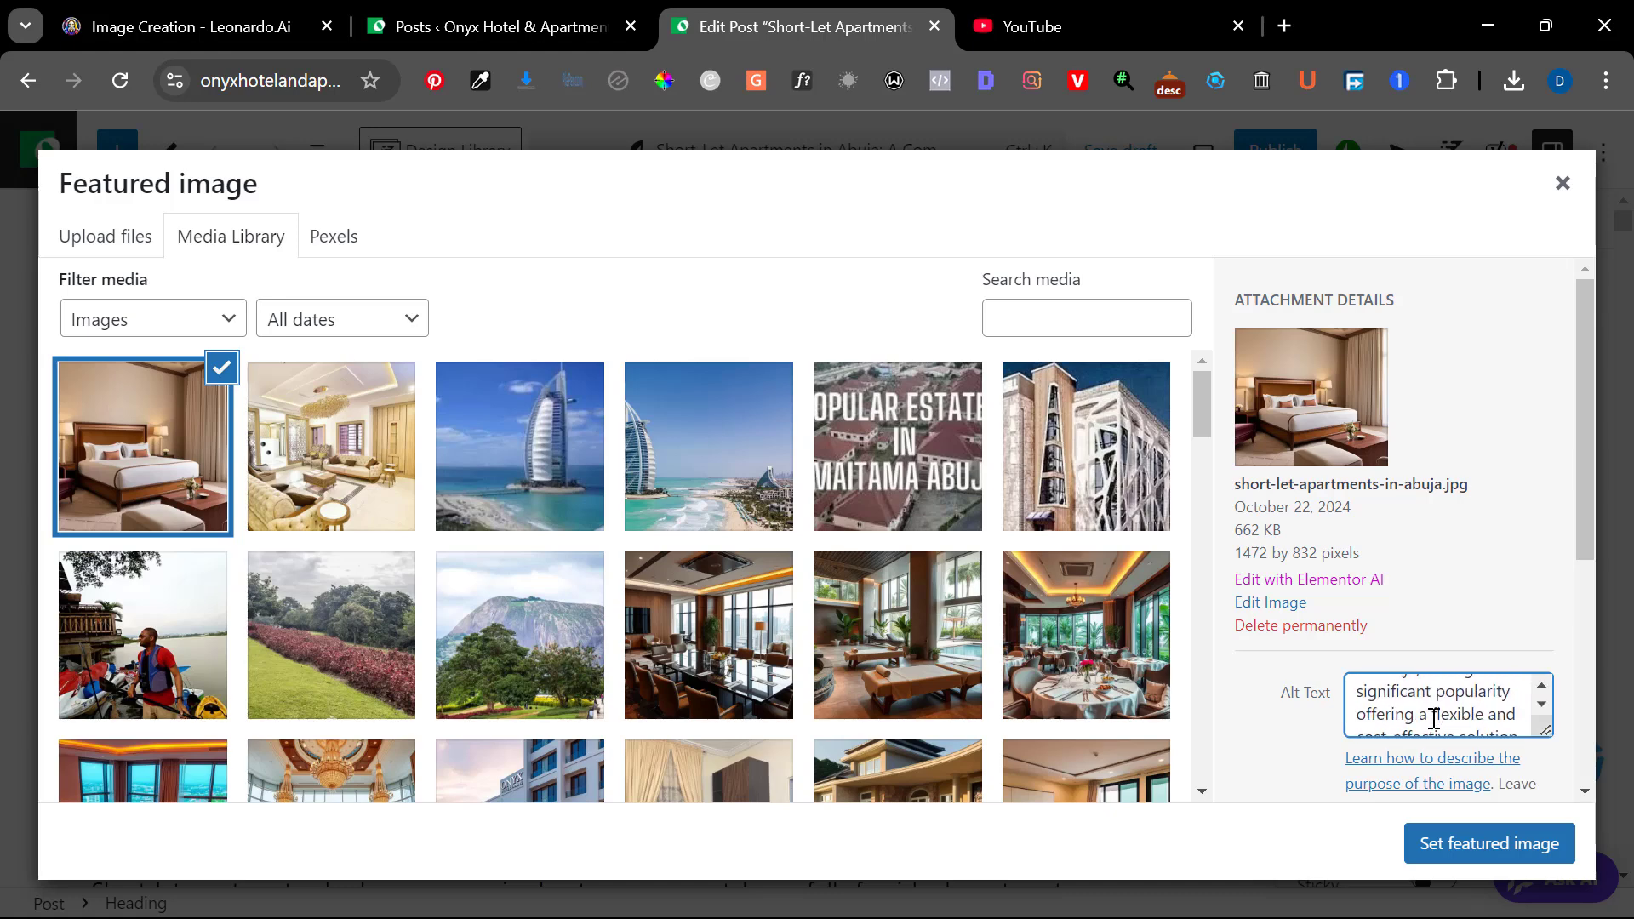
pyautogui.moveTo(1366, 715); pyautogui.dragTo(1455, 758)
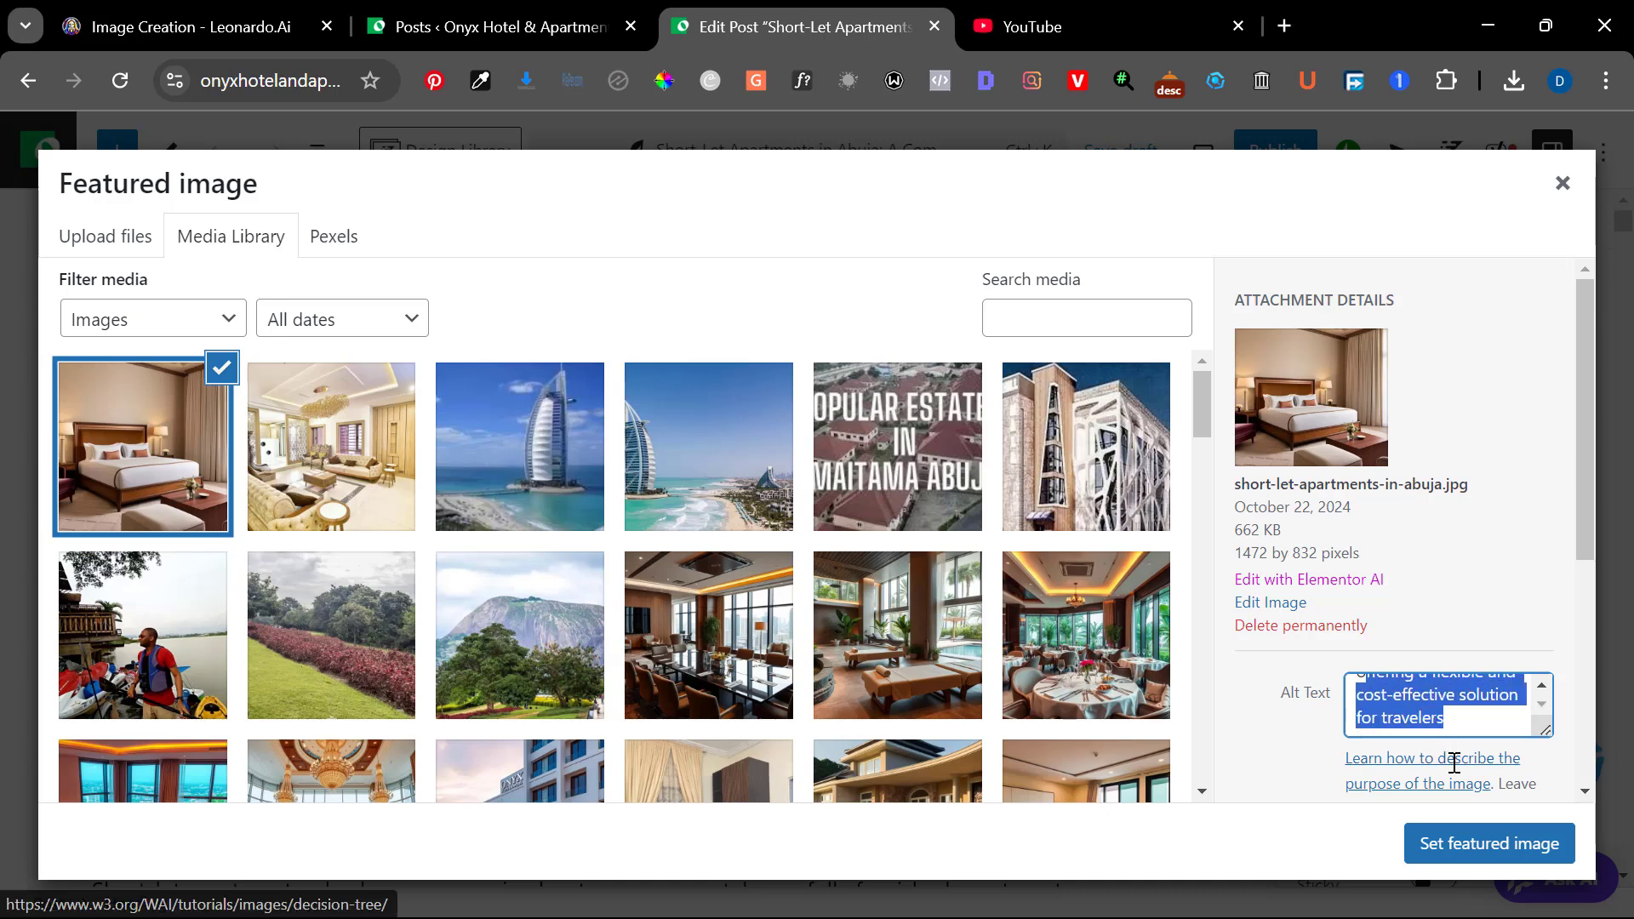
pyautogui.press('BackSpace')
pyautogui.press('BackSpace')
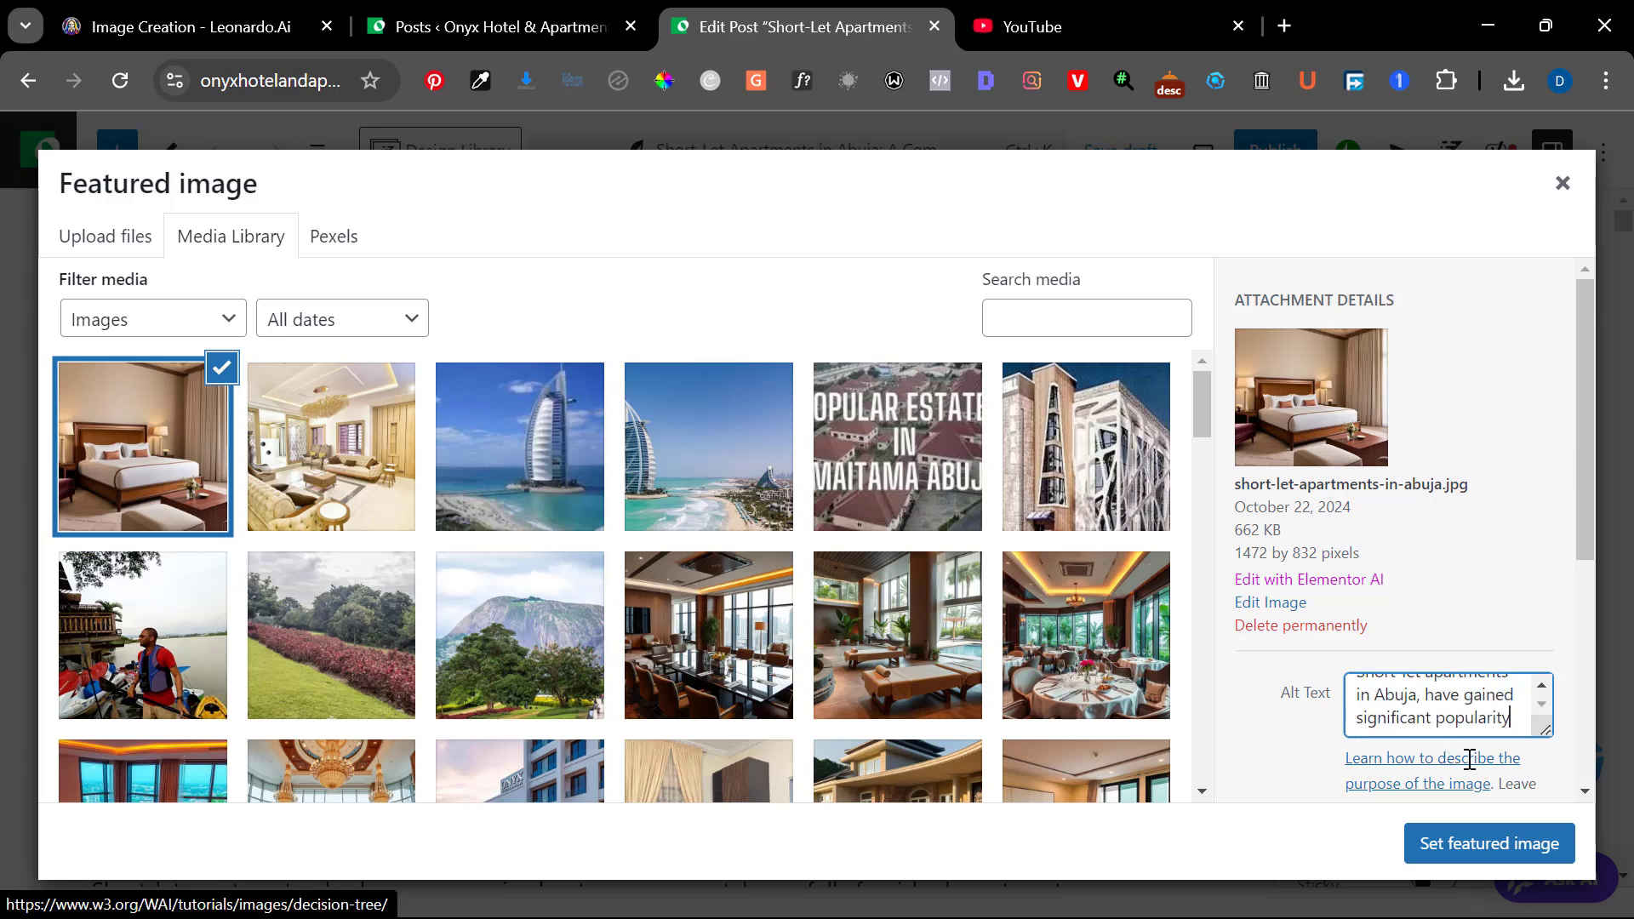
pyautogui.press('BackSpace')
pyautogui.press('BackSpace')
pyautogui.press('BackSpace')
pyautogui.press('BackSpace')
pyautogui.press('BackSpace')
pyautogui.press('BackSpace')
pyautogui.press('BackSpace')
pyautogui.press('BackSpace')
pyautogui.press('BackSpace')
pyautogui.press('BackSpace')
pyautogui.press('BackSpace')
pyautogui.press('BackSpace')
pyautogui.press('BackSpace')
pyautogui.press('BackSpace')
pyautogui.press('BackSpace')
pyautogui.press('BackSpace')
pyautogui.press('BackSpace')
pyautogui.press('BackSpace')
pyautogui.press('BackSpace')
pyautogui.press('BackSpace')
pyautogui.press('BackSpace')
pyautogui.press('BackSpace')
pyautogui.press('BackSpace')
pyautogui.press('BackSpace')
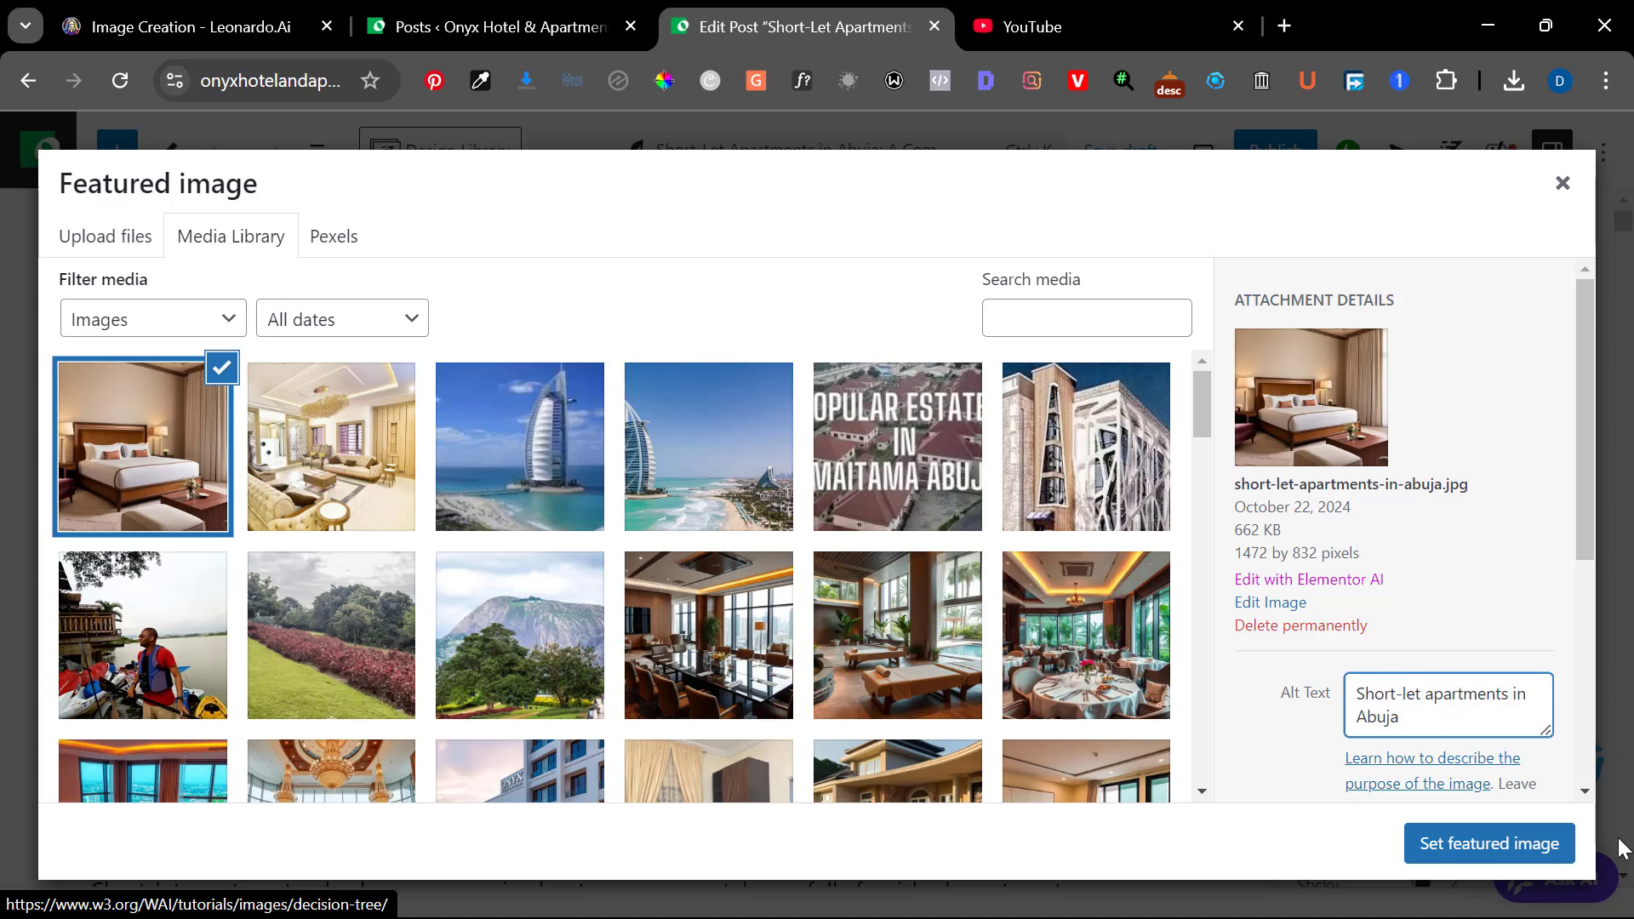
pyautogui.click(1543, 849)
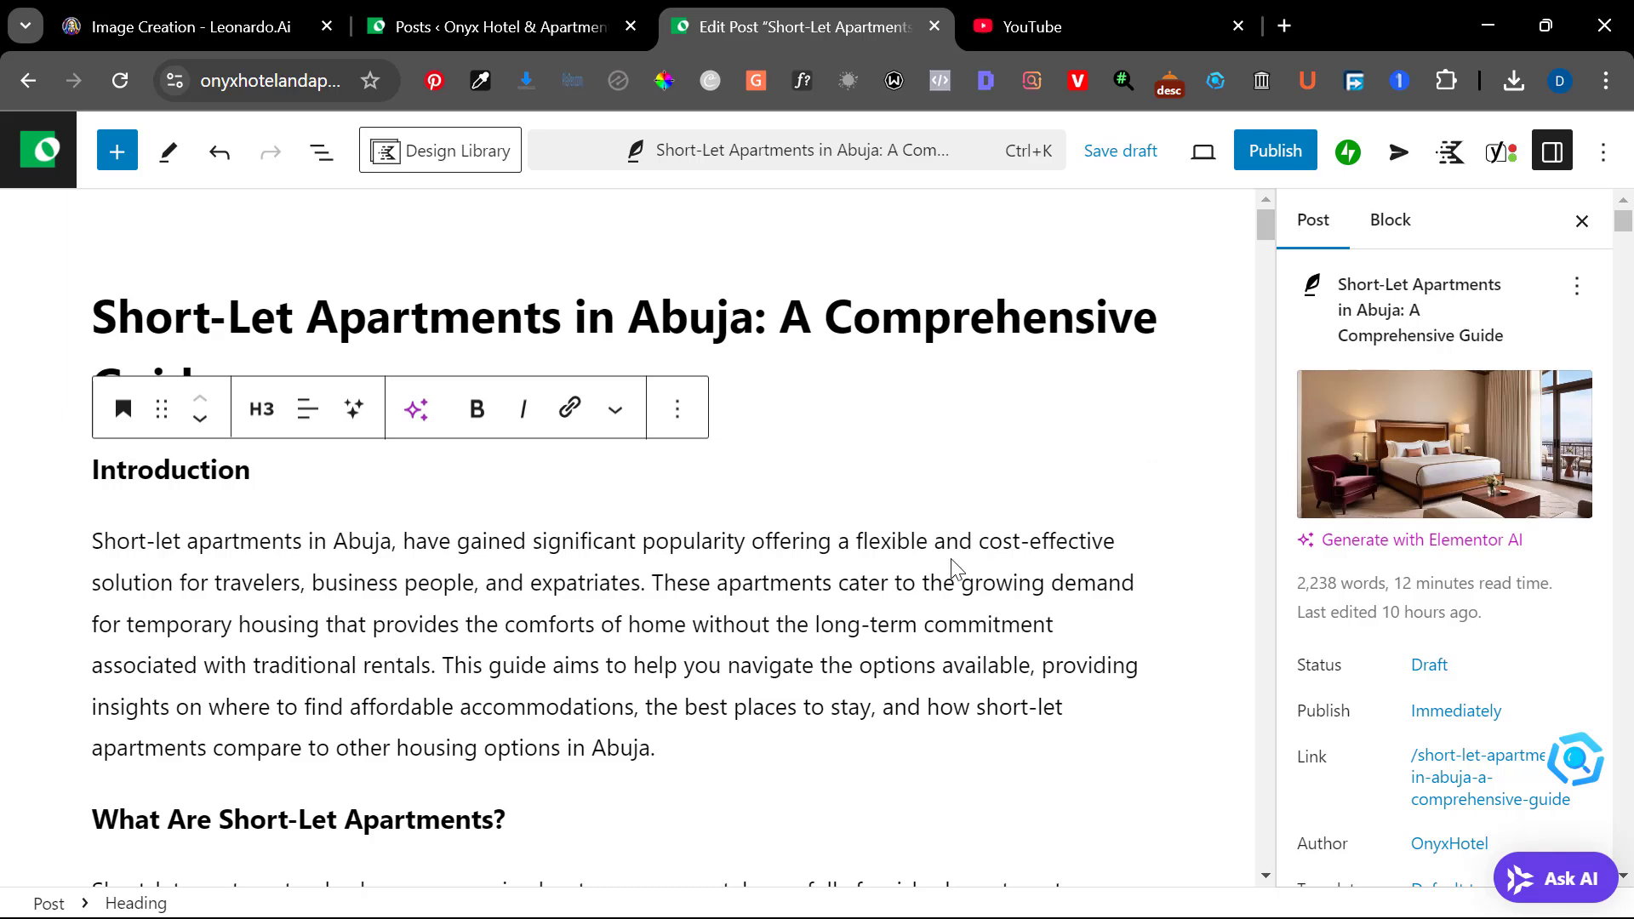
# Expand the Yoast SEO analysis for the focus keyphrase and review its remaining problems and good results
pyautogui.scroll(-1, 953, 568)
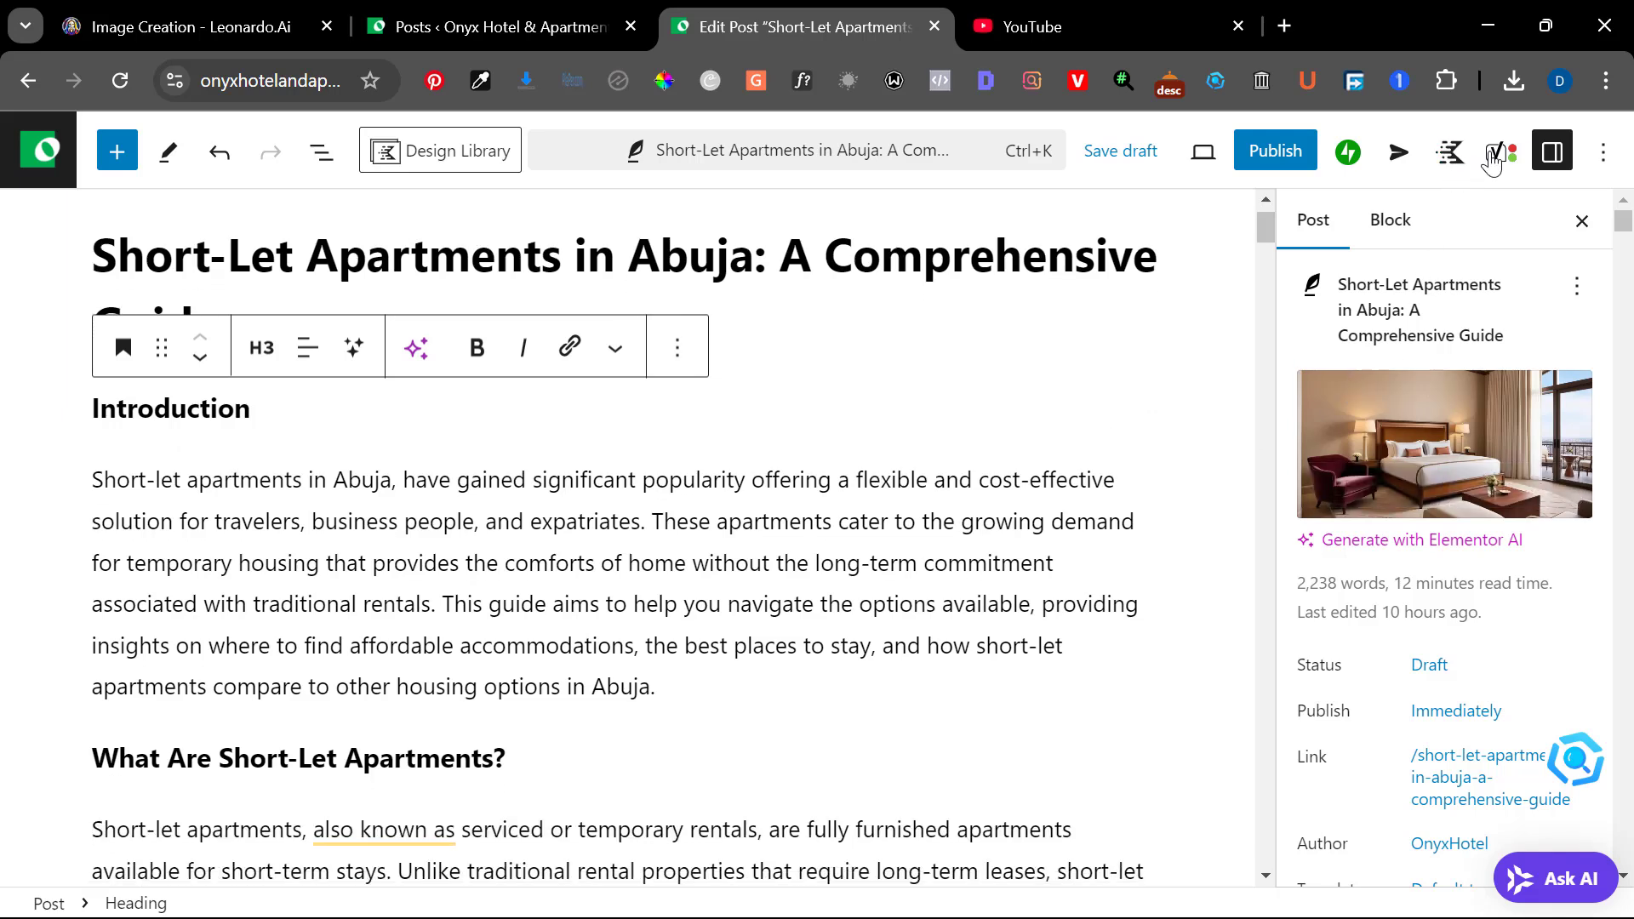
pyautogui.click(1498, 158)
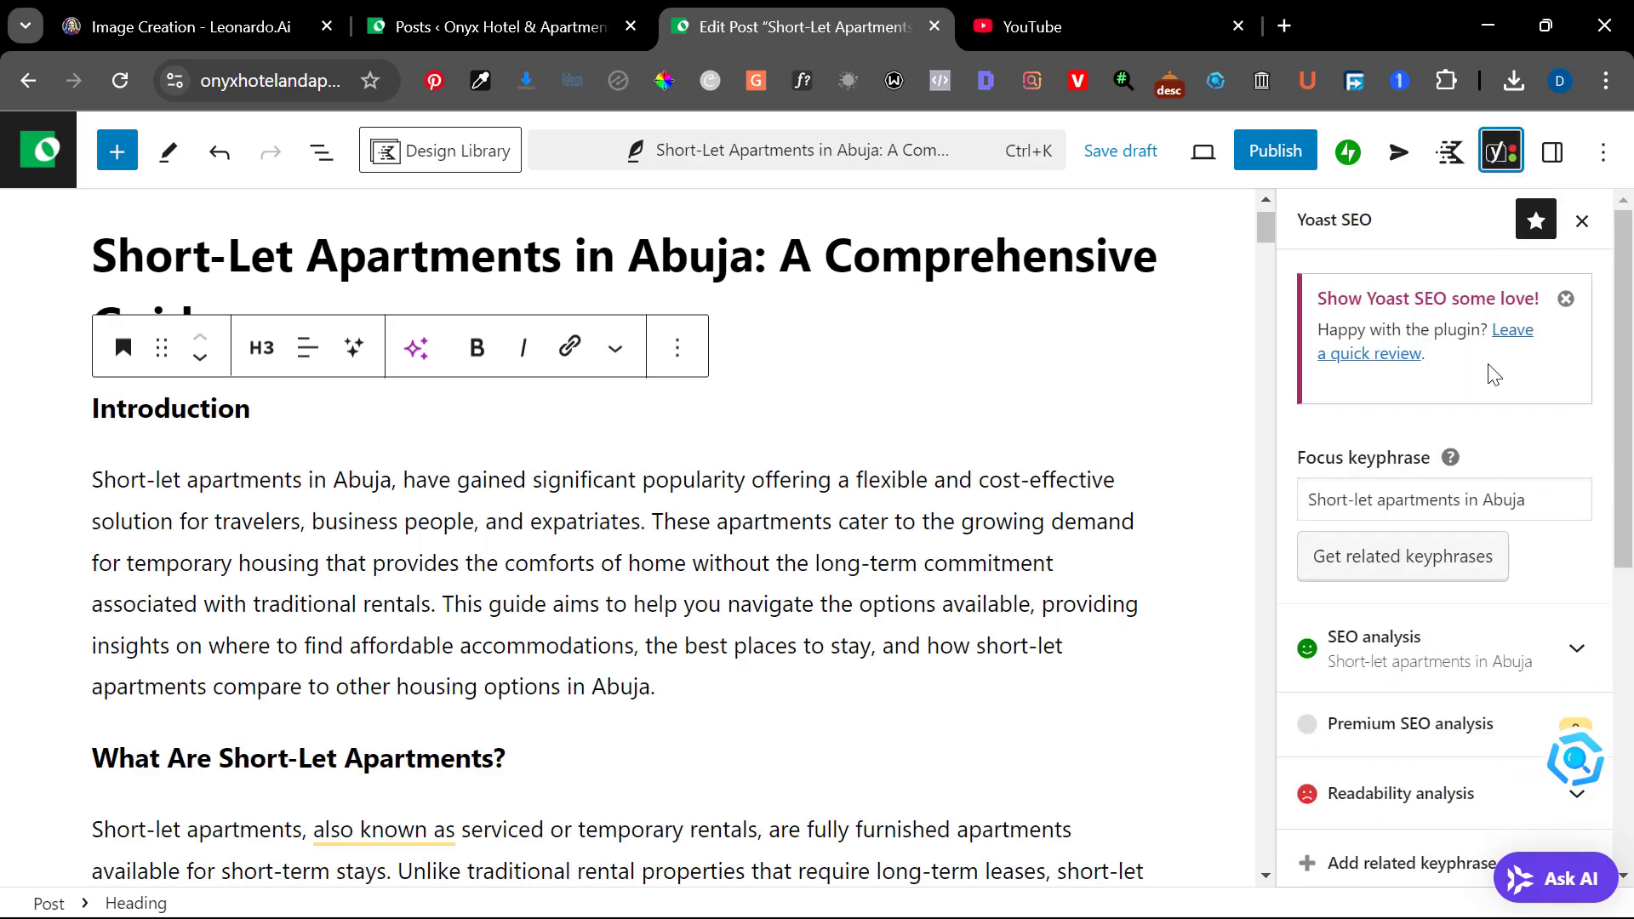
pyautogui.scroll(-4, 1468, 397)
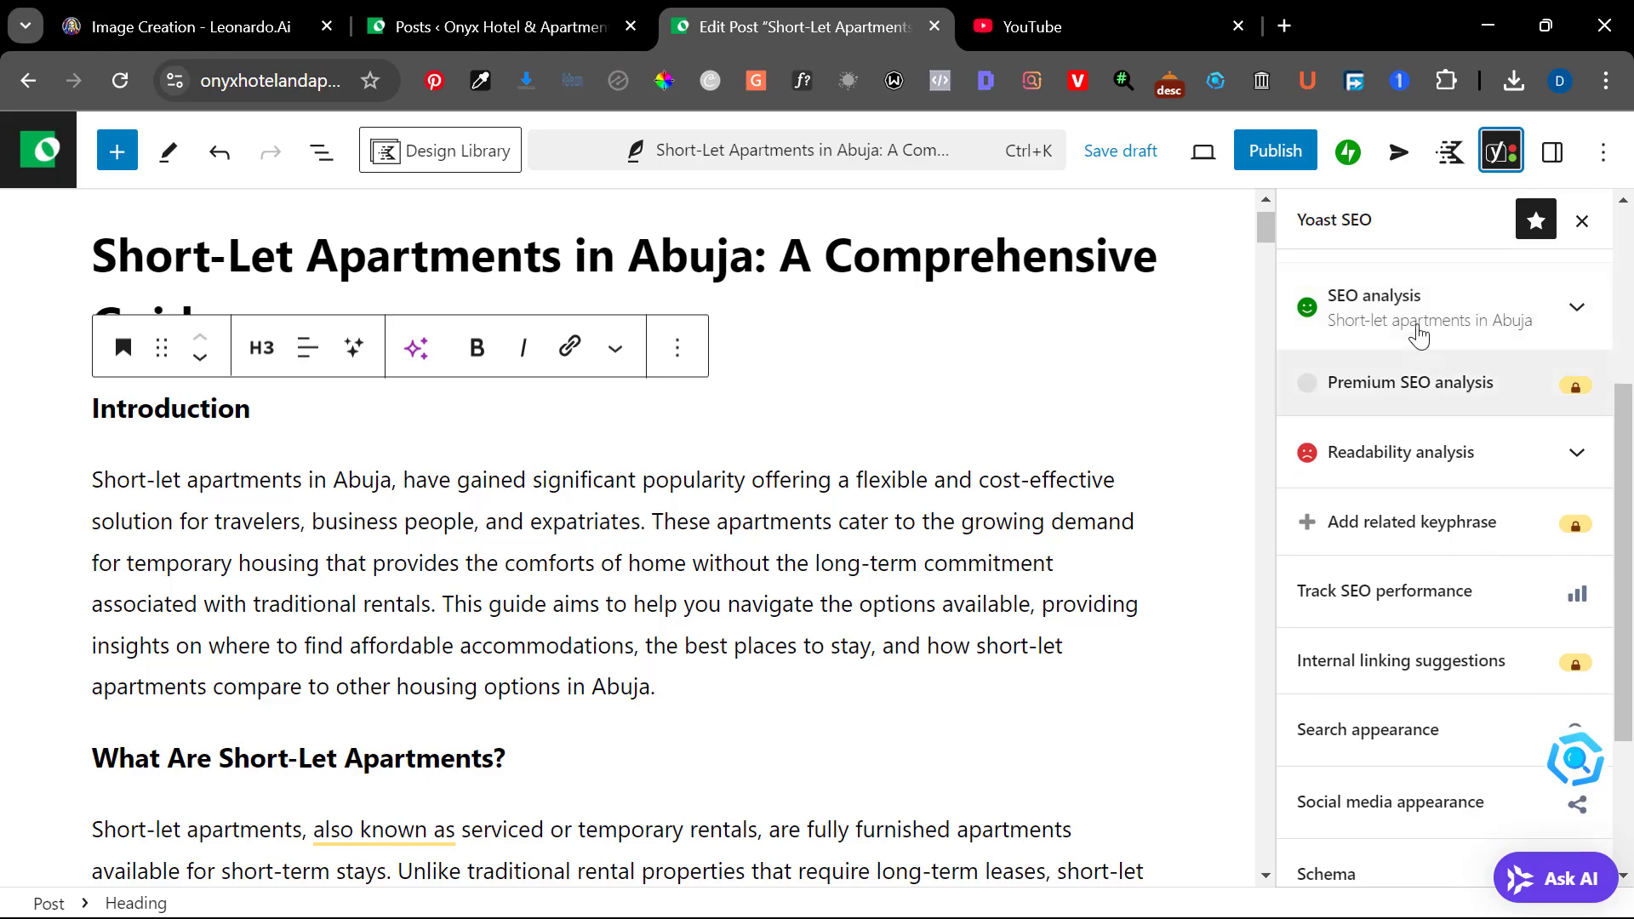
pyautogui.click(1367, 320)
pyautogui.scroll(-5, 1379, 595)
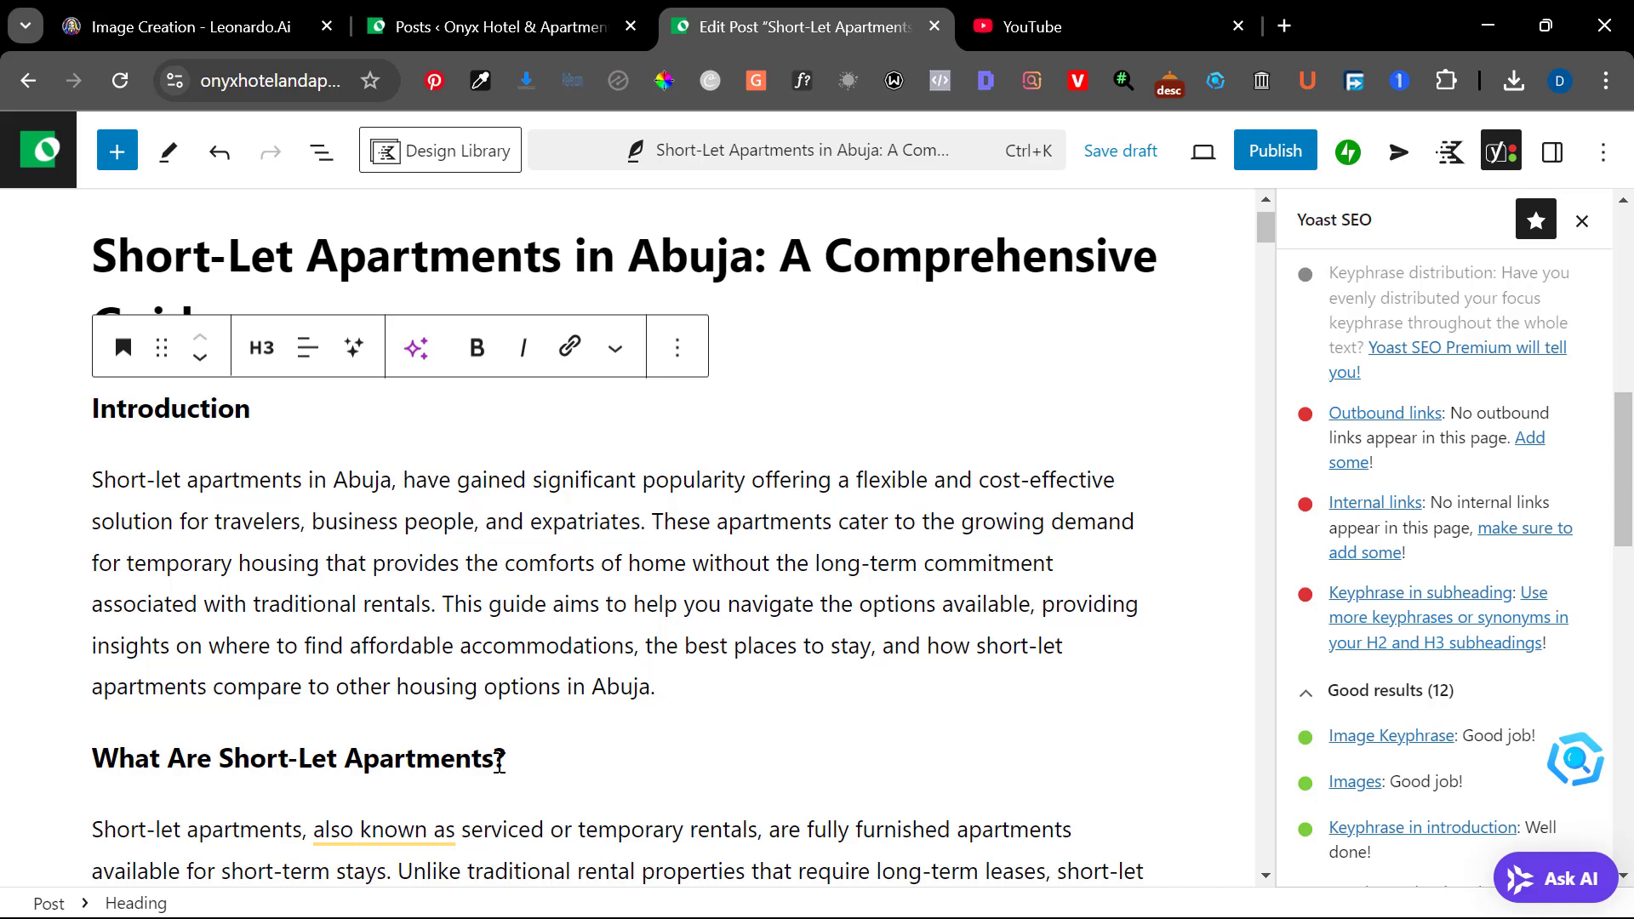
# Look through the post's subheadings, from "What Are Short-Let Apartments?" onward, for use of the keyphrase "Short-let apartments in Abuja"
pyautogui.click(499, 760)
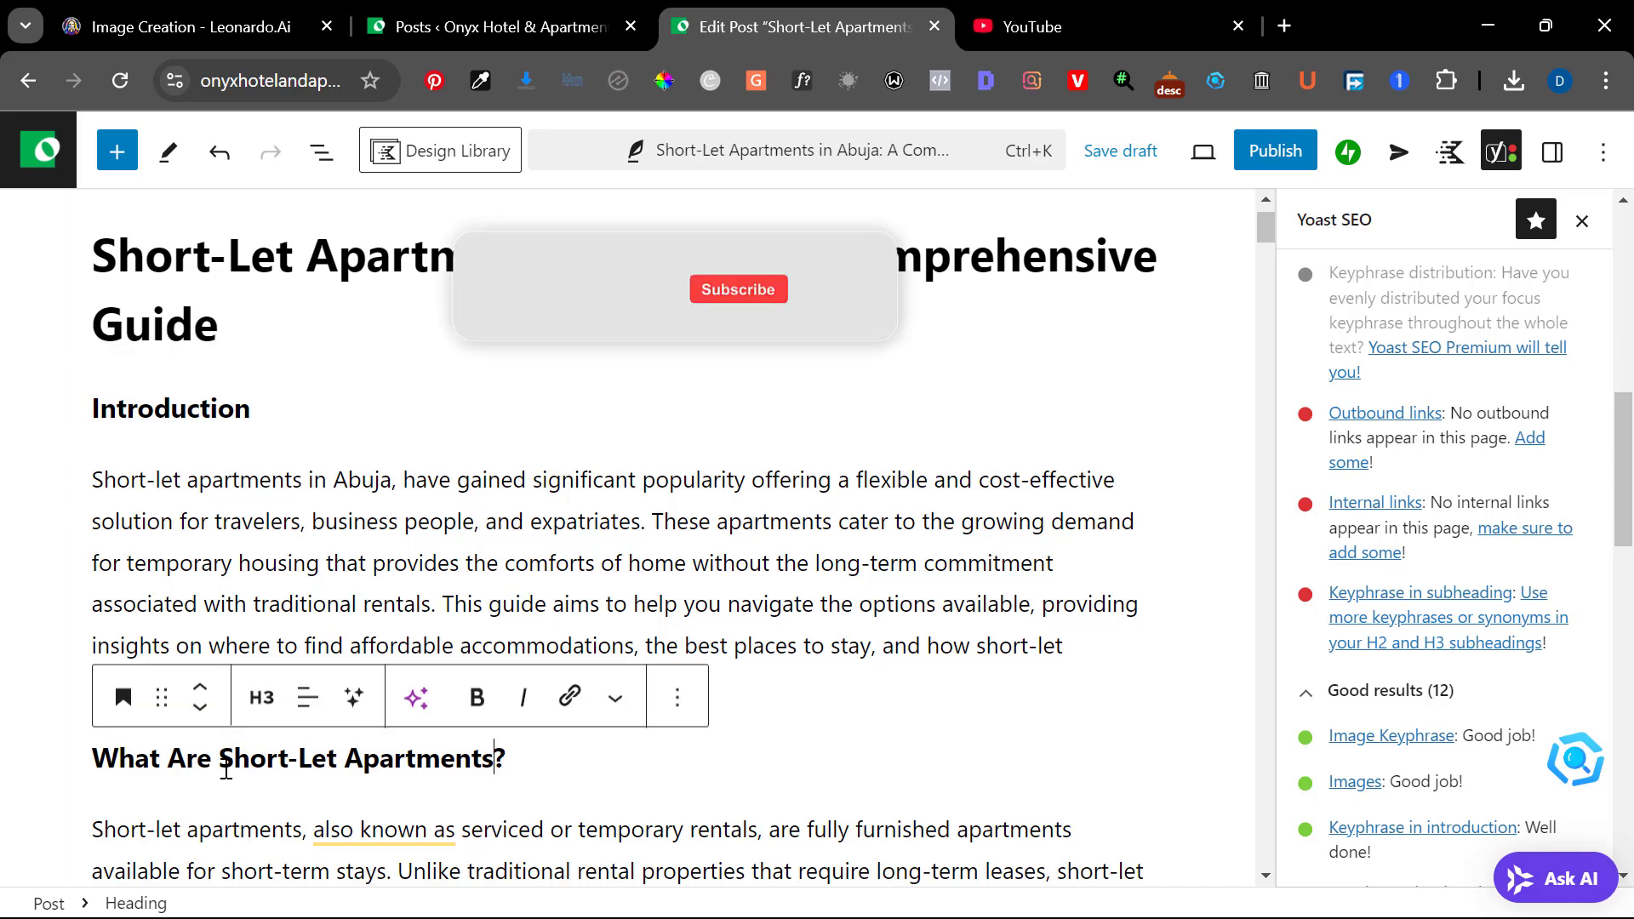
pyautogui.scroll(-2, 511, 796)
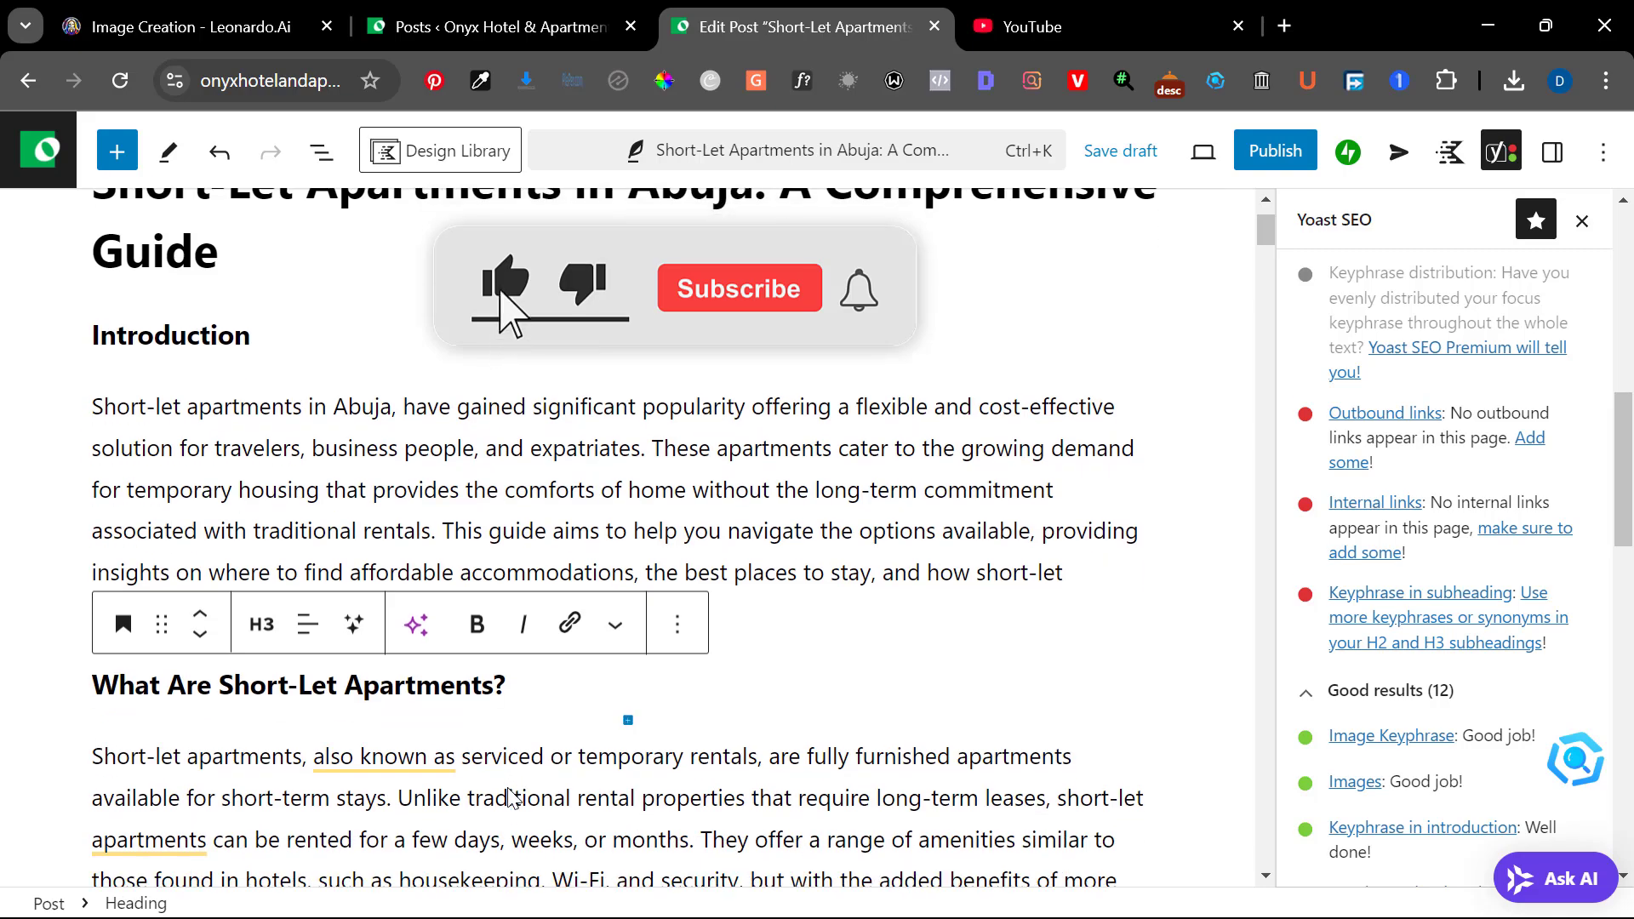
pyautogui.scroll(-5, 509, 791)
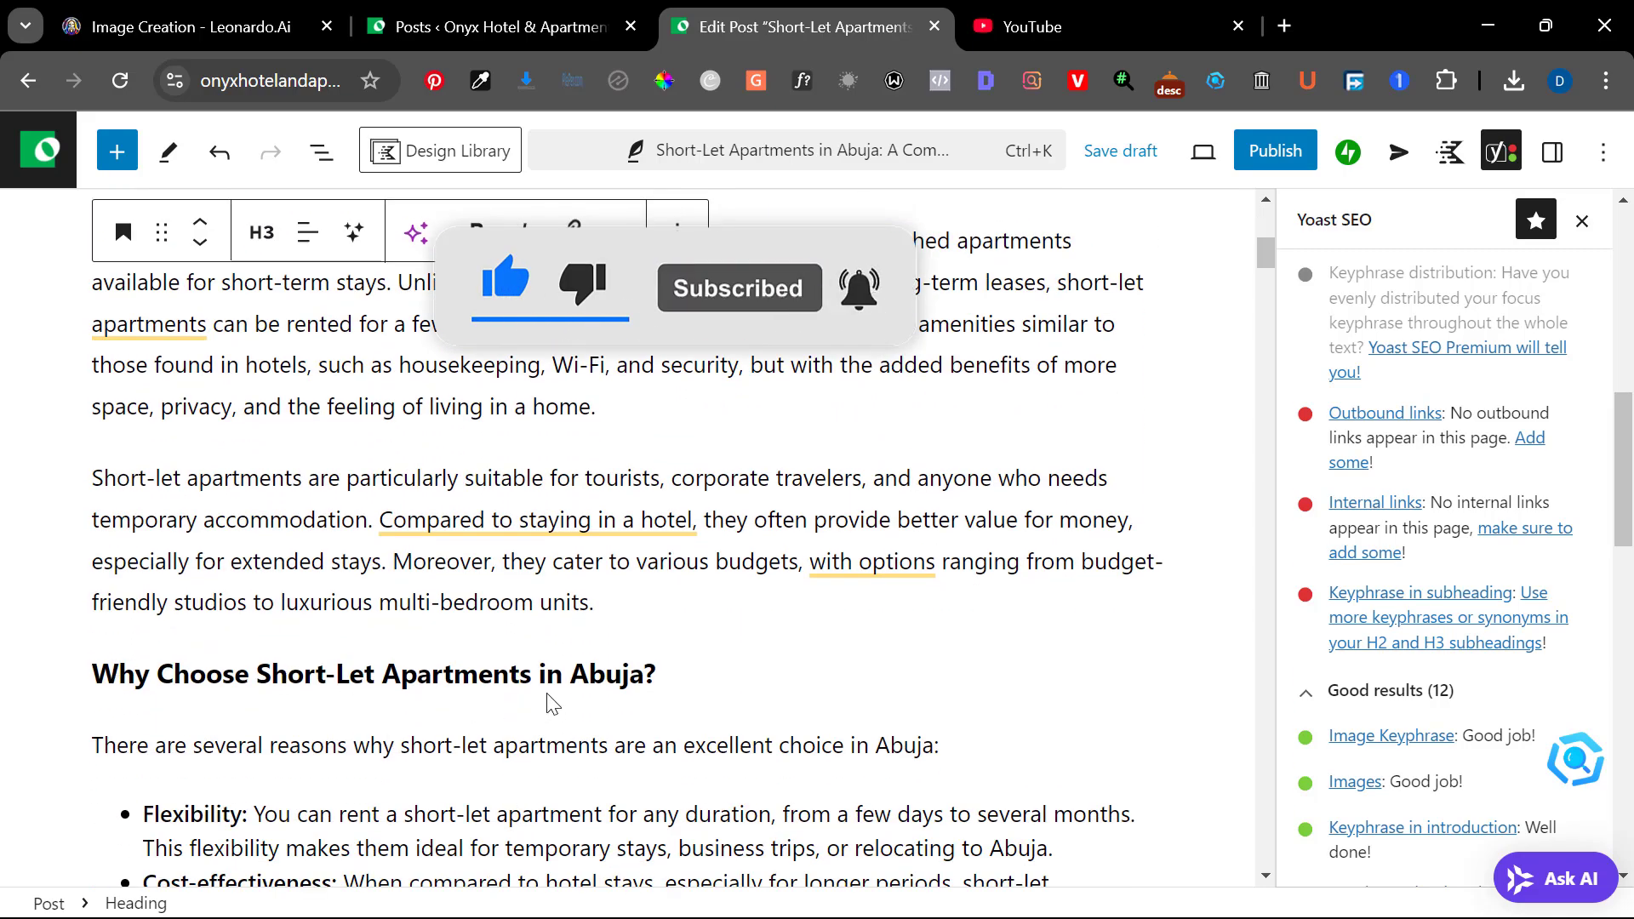
pyautogui.scroll(-3, 624, 685)
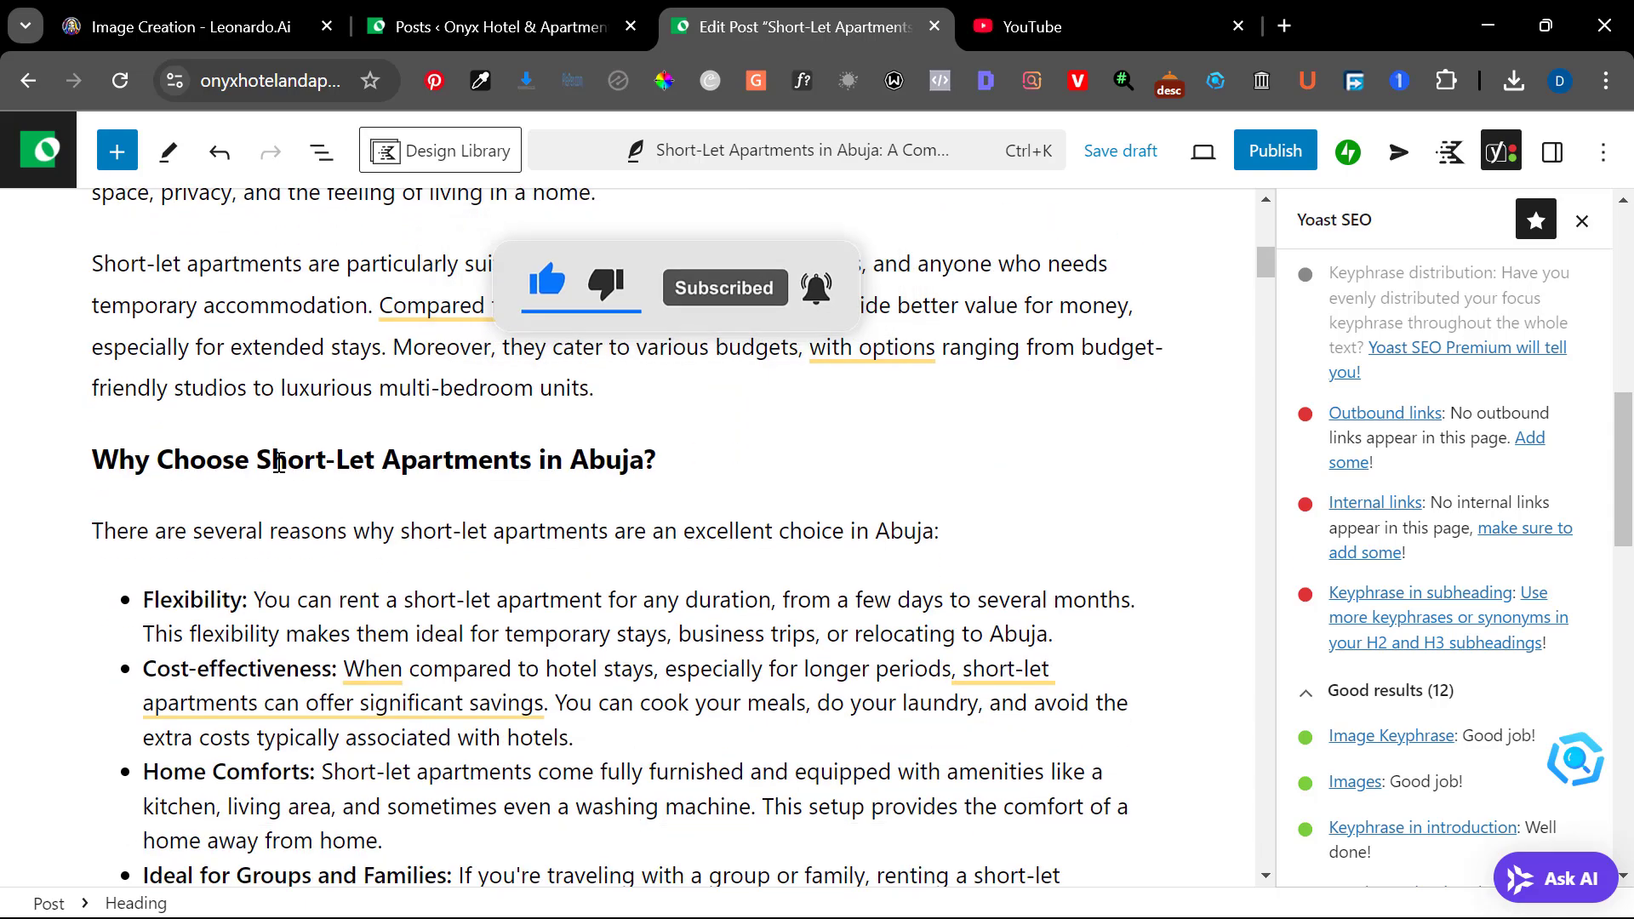
pyautogui.scroll(-1, 270, 462)
pyautogui.scroll(-3, 271, 462)
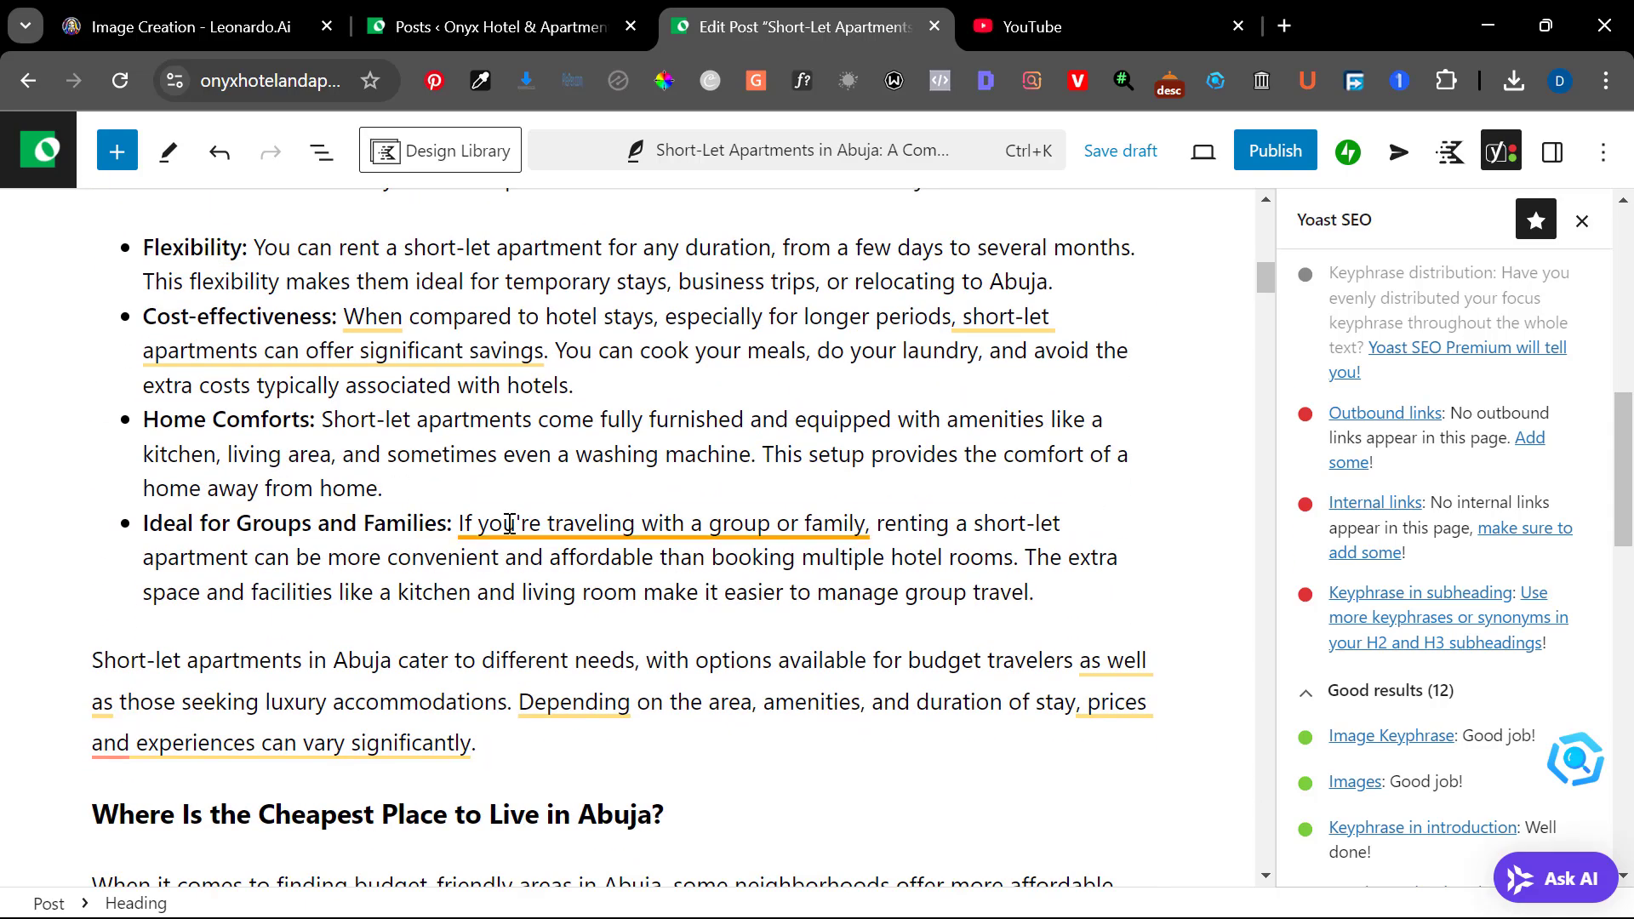
pyautogui.scroll(-2, 586, 644)
pyautogui.scroll(-6, 694, 657)
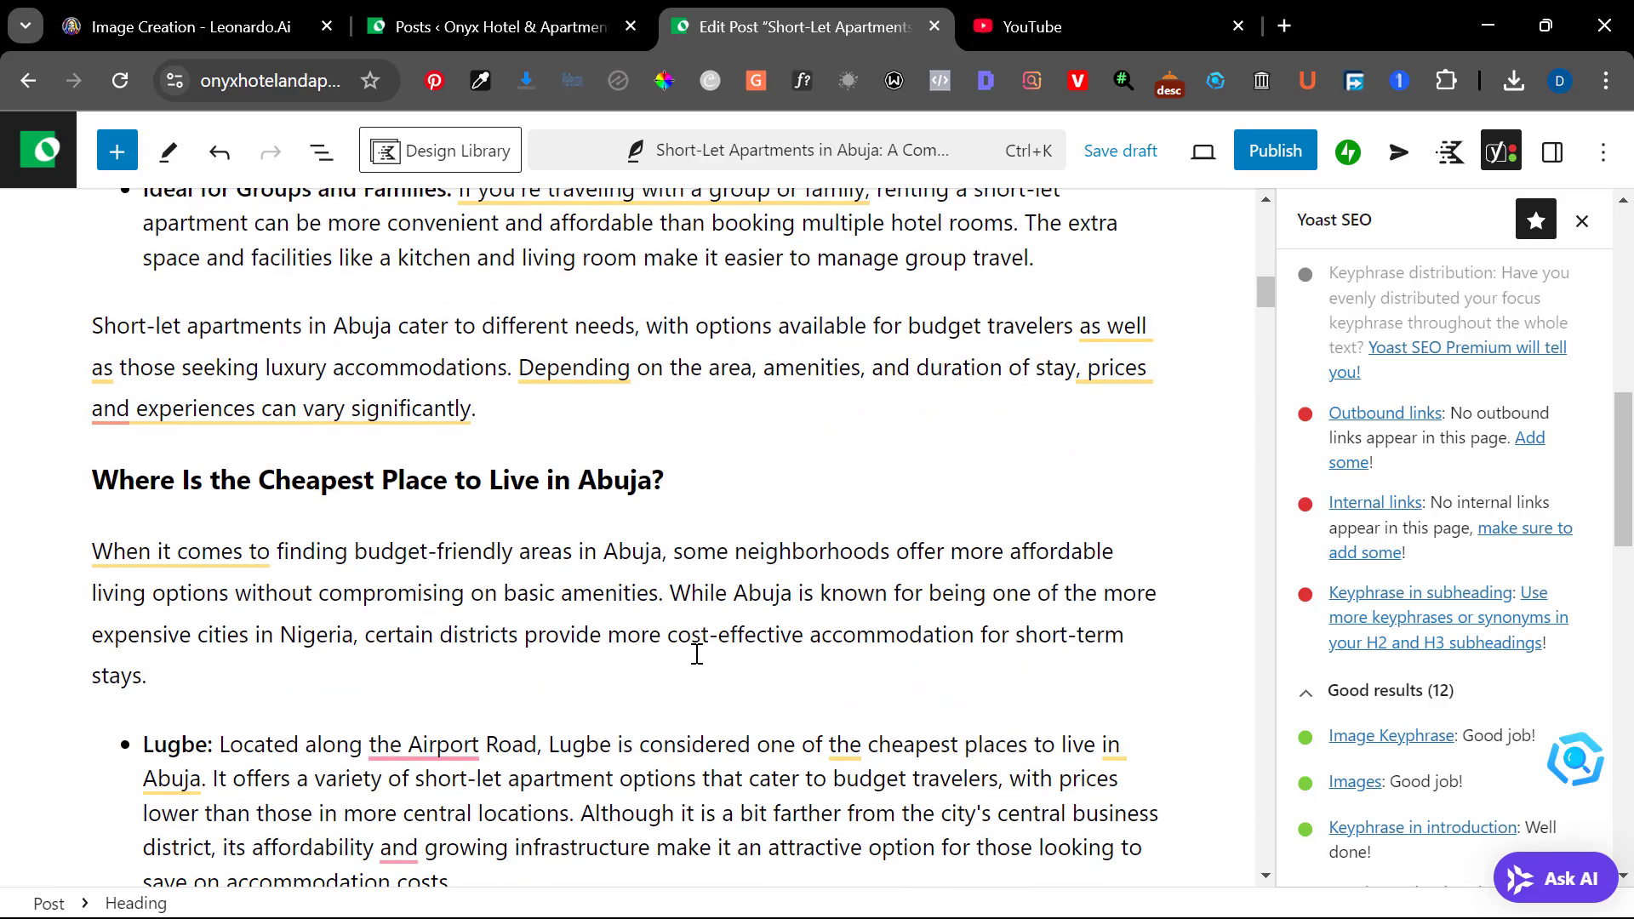
pyautogui.scroll(-2, 696, 654)
pyautogui.scroll(-7, 696, 653)
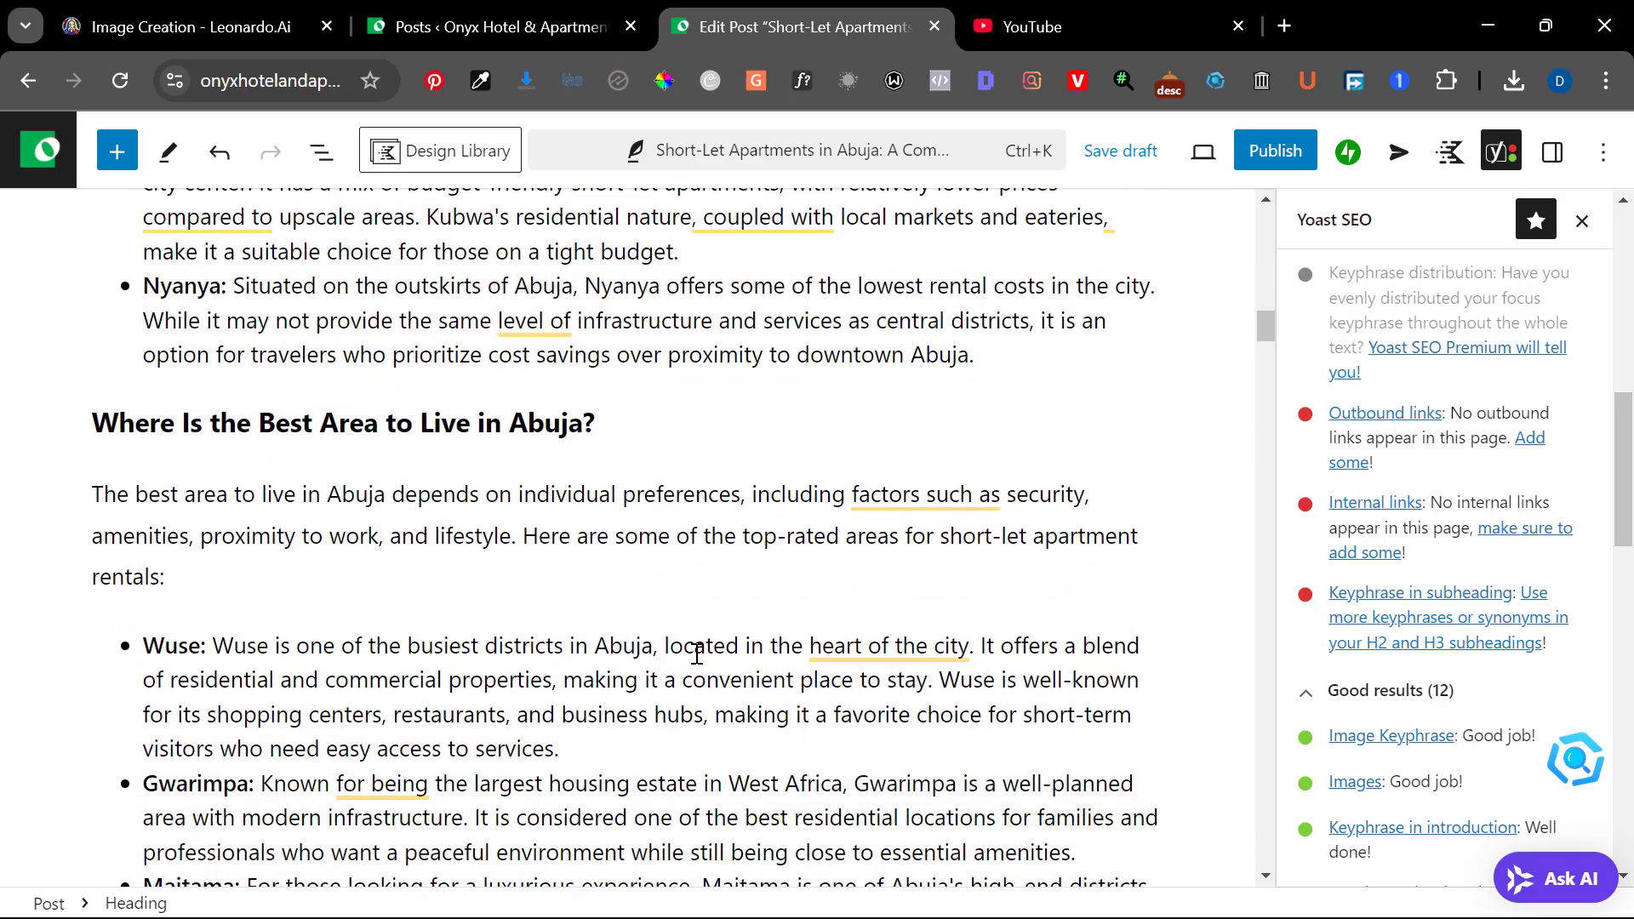
pyautogui.scroll(-10, 696, 654)
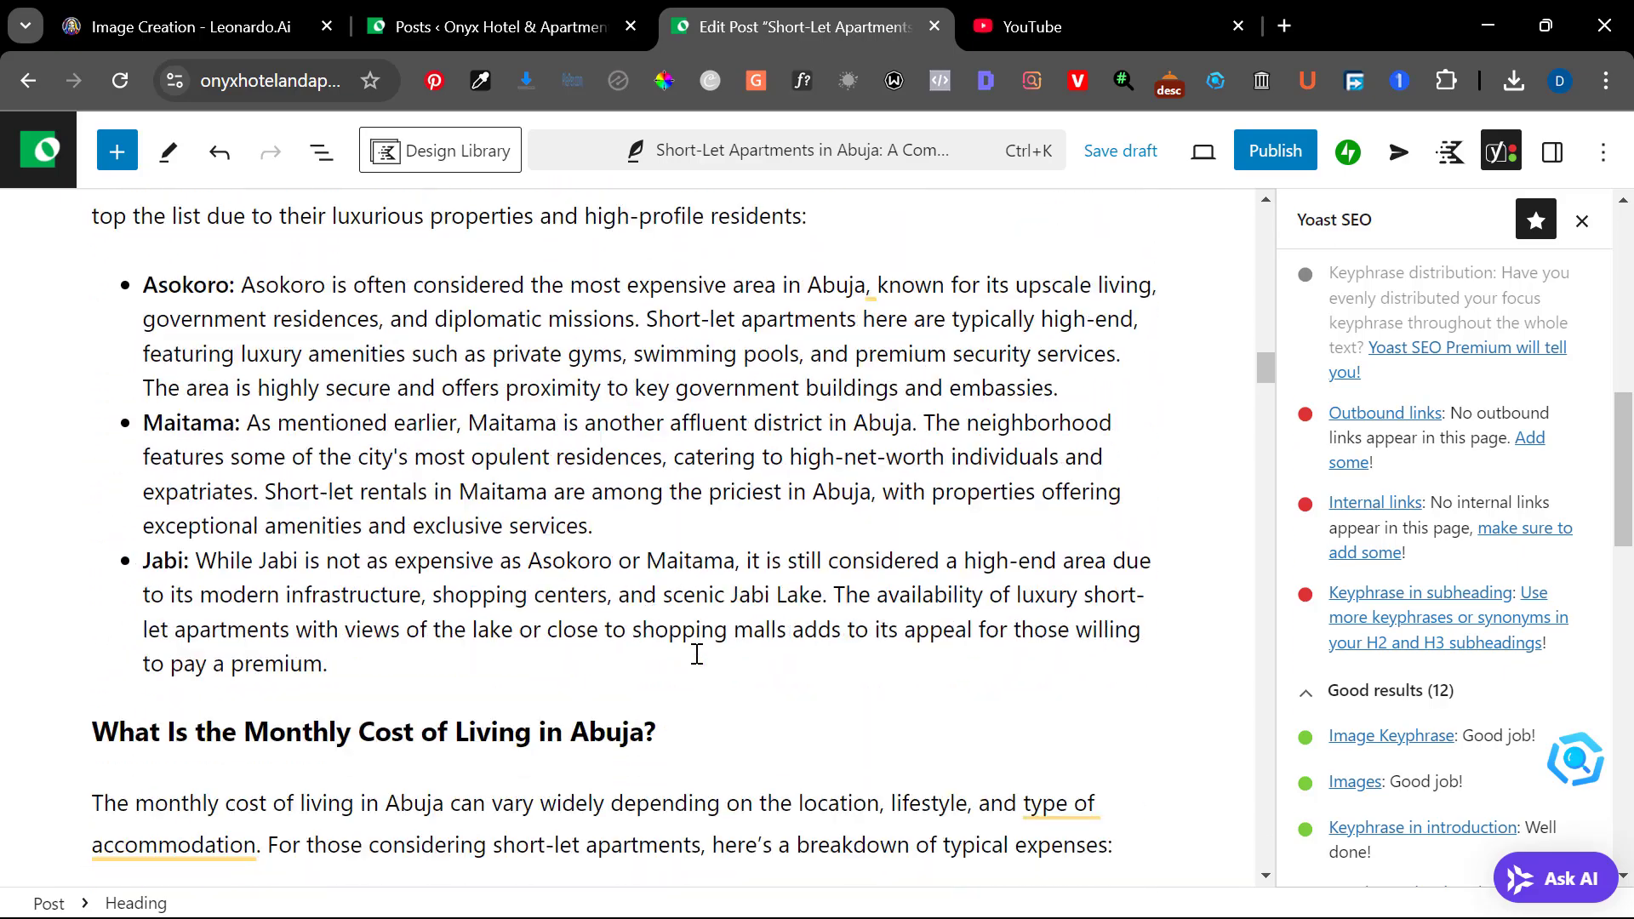
pyautogui.scroll(-5, 696, 654)
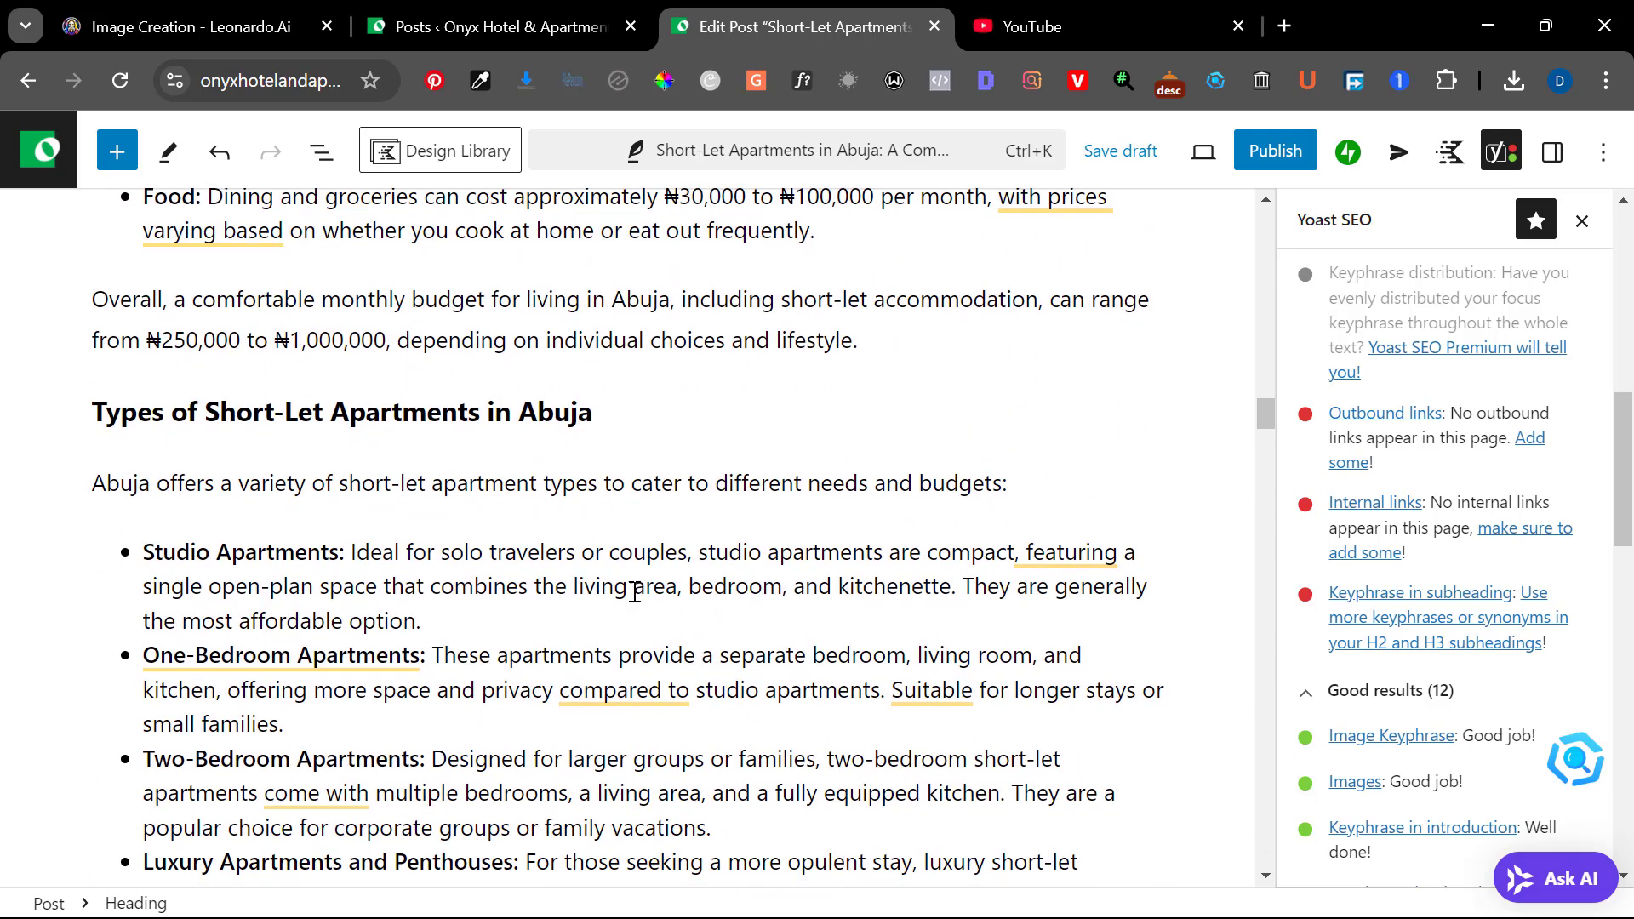
pyautogui.scroll(-5, 569, 575)
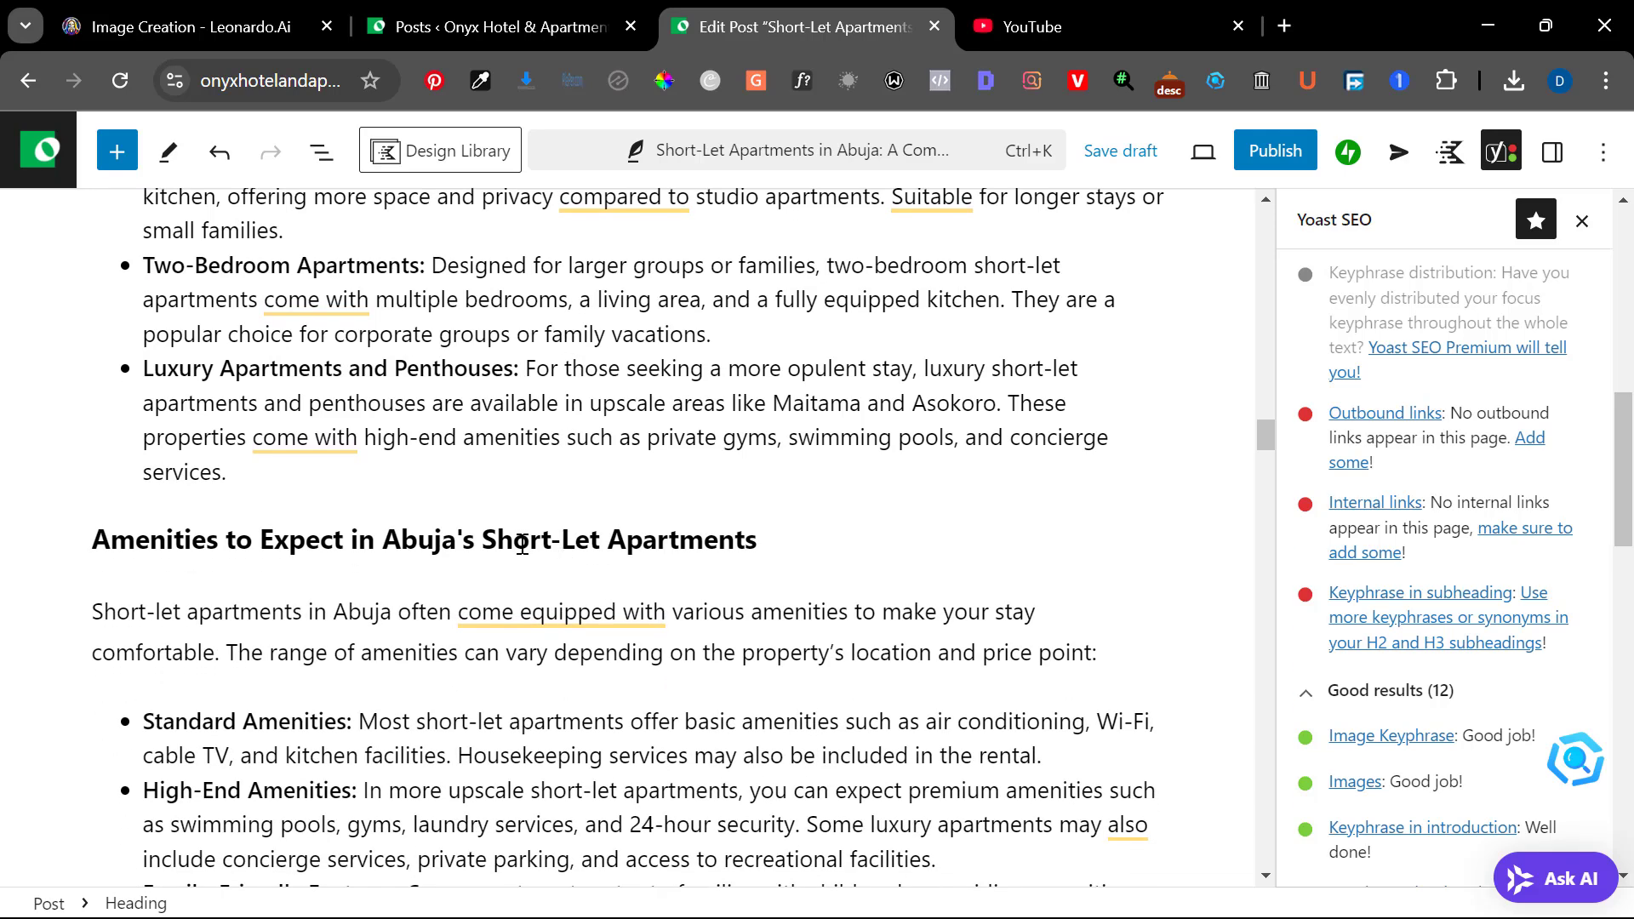
pyautogui.scroll(-2, 522, 544)
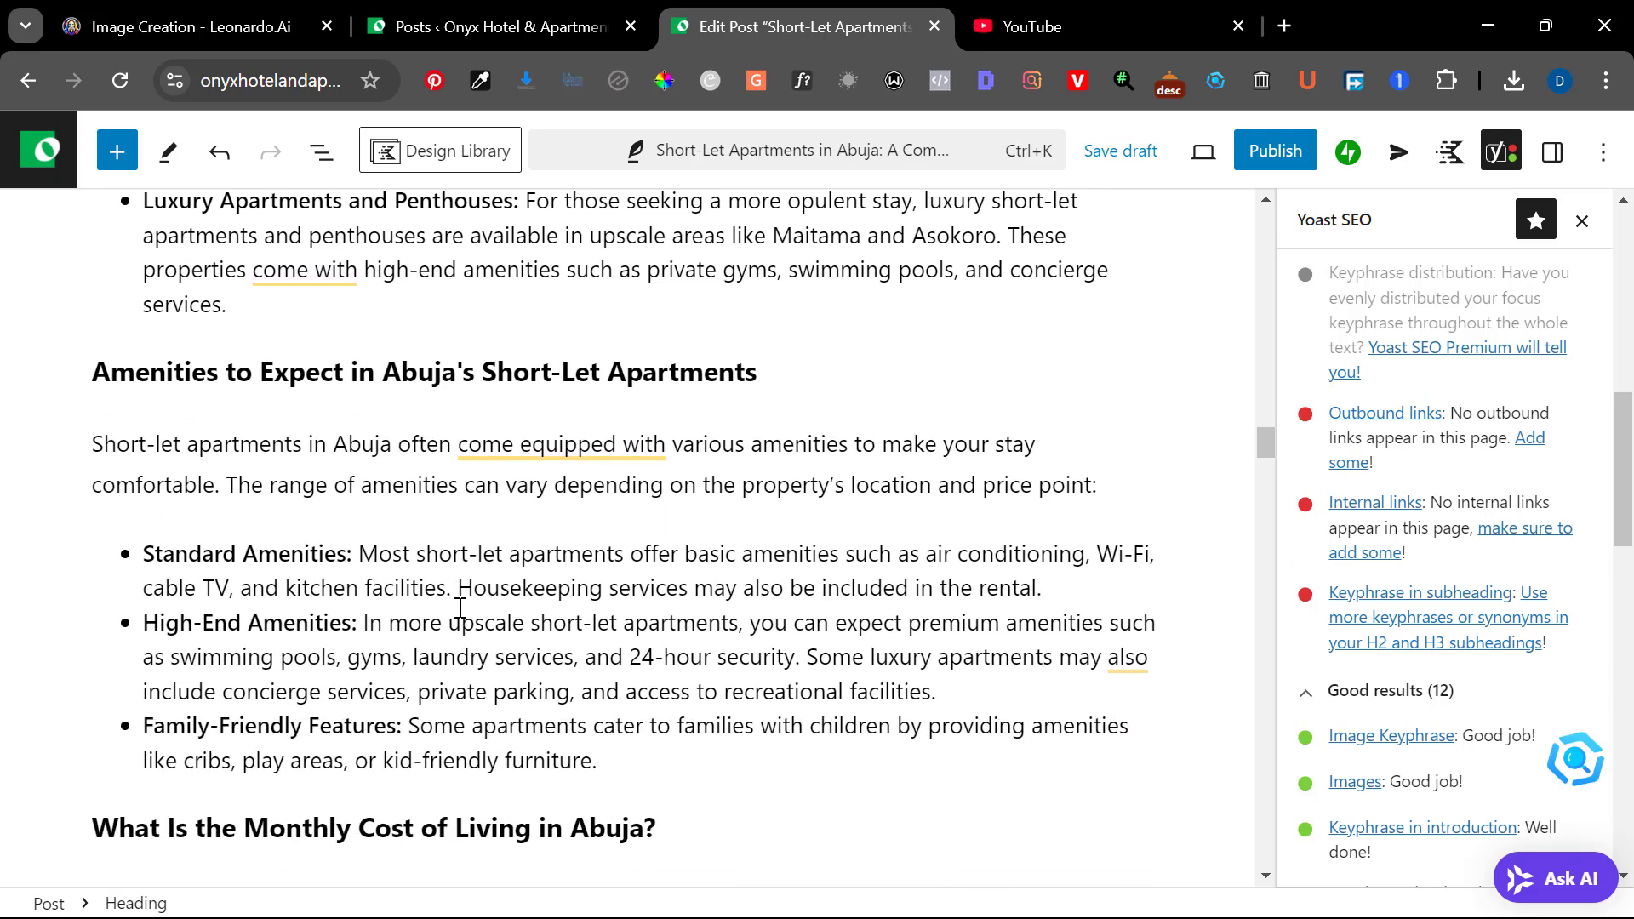
pyautogui.scroll(1, 460, 608)
pyautogui.scroll(-4, 460, 607)
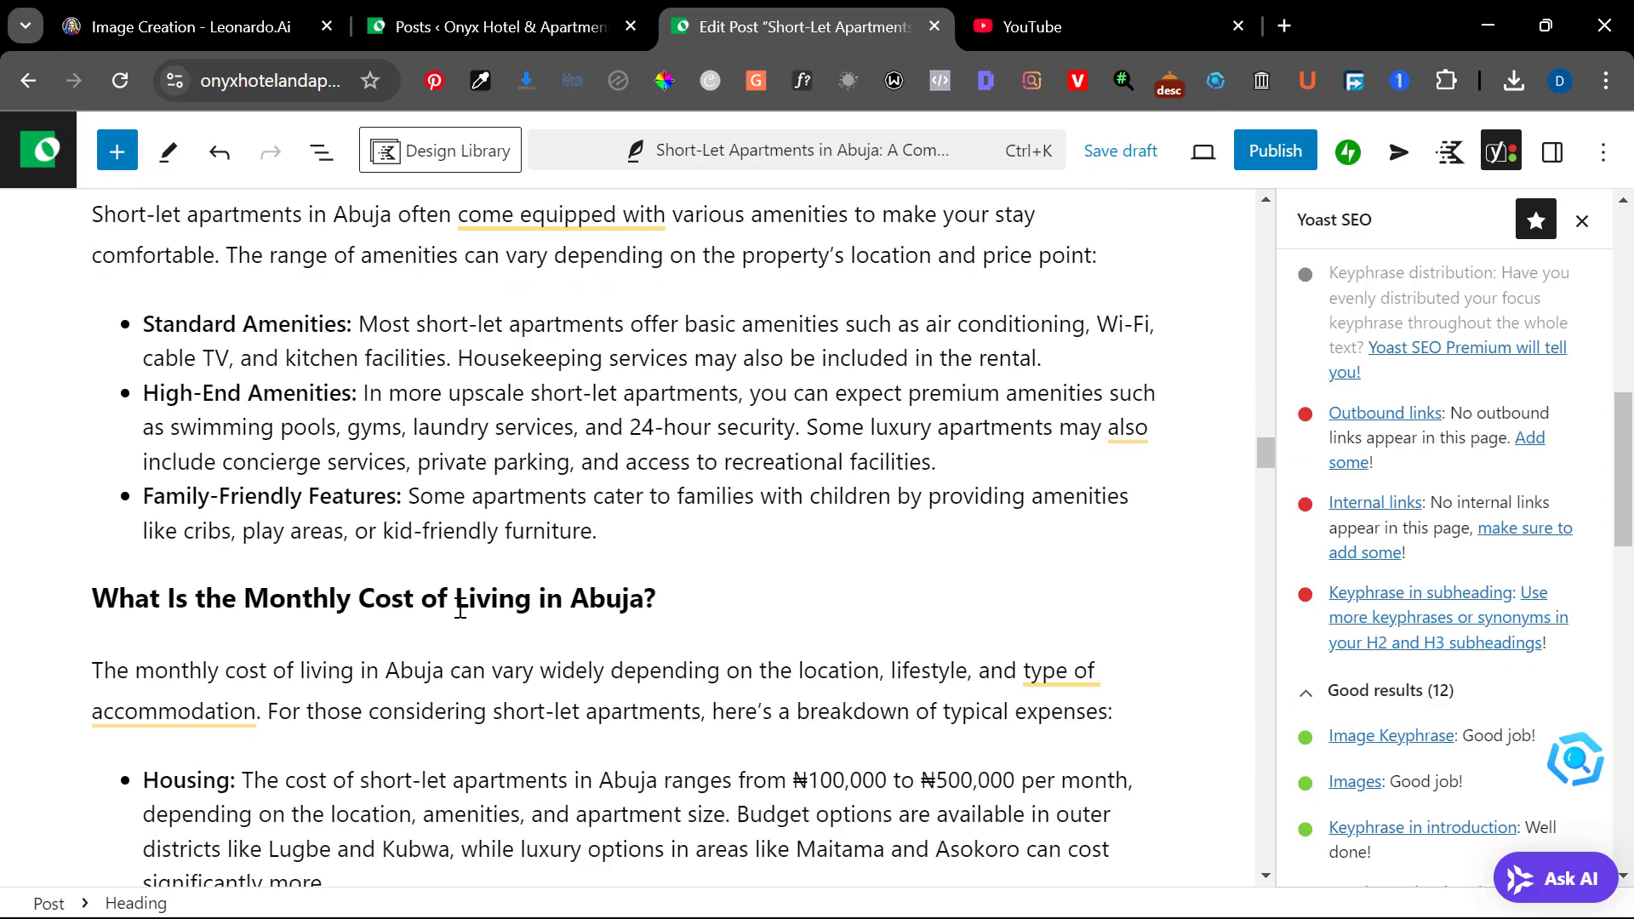
# Extend the FAQ title line above the accordion to "Frequently Asked Questions (FAQs) on Short-let apartments in Abuja"
pyautogui.scroll(-10, 460, 608)
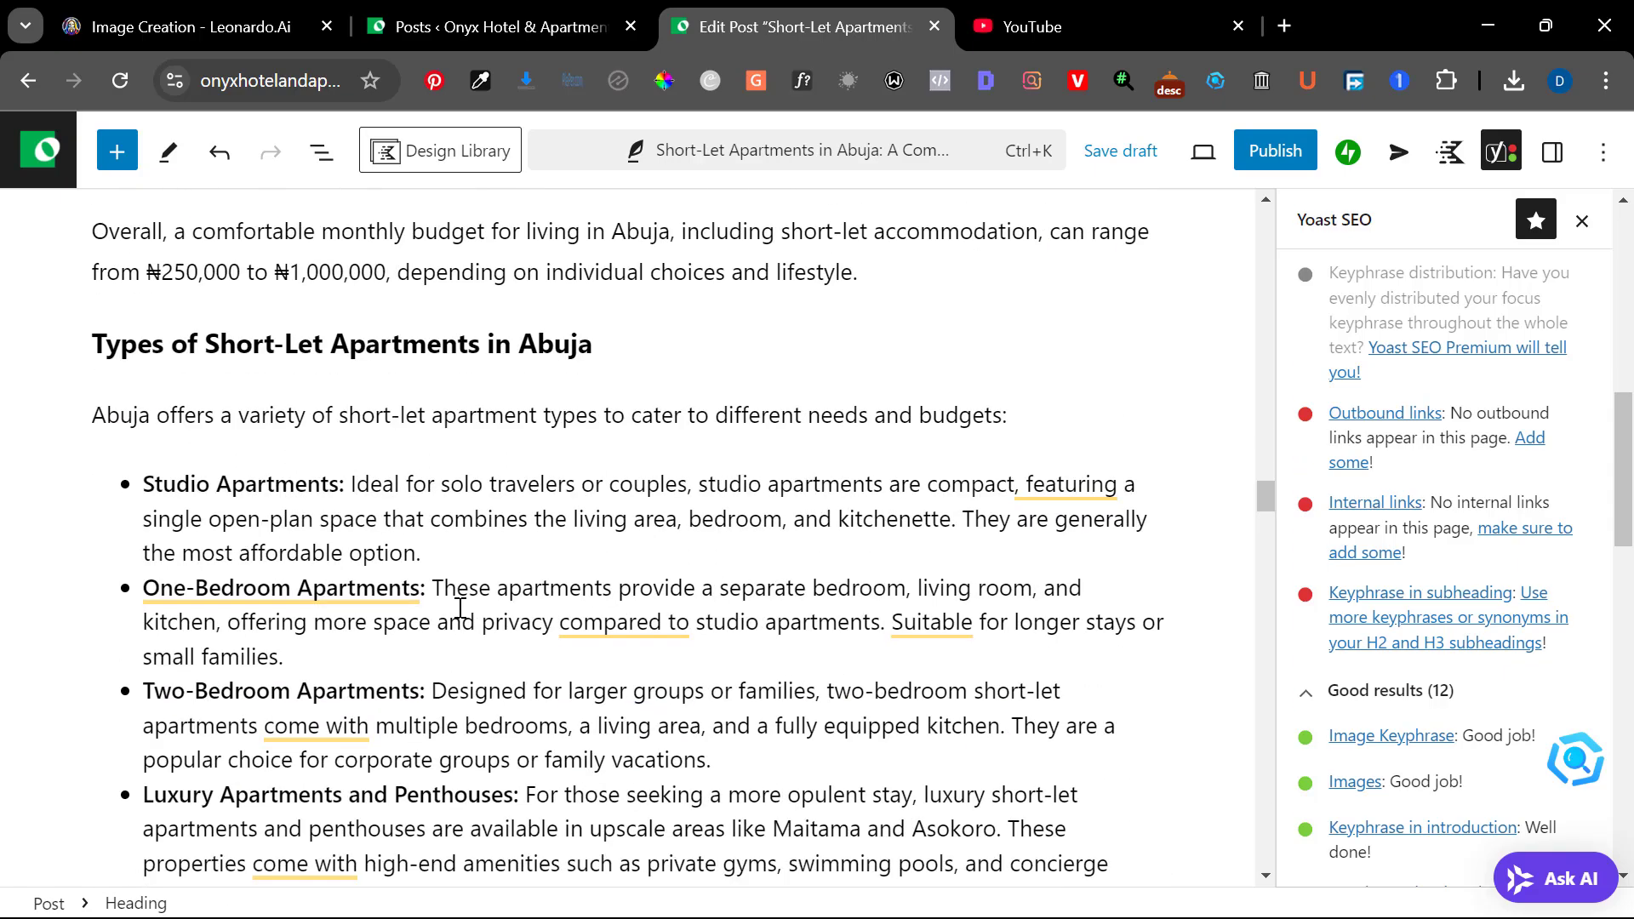
pyautogui.scroll(-13, 460, 607)
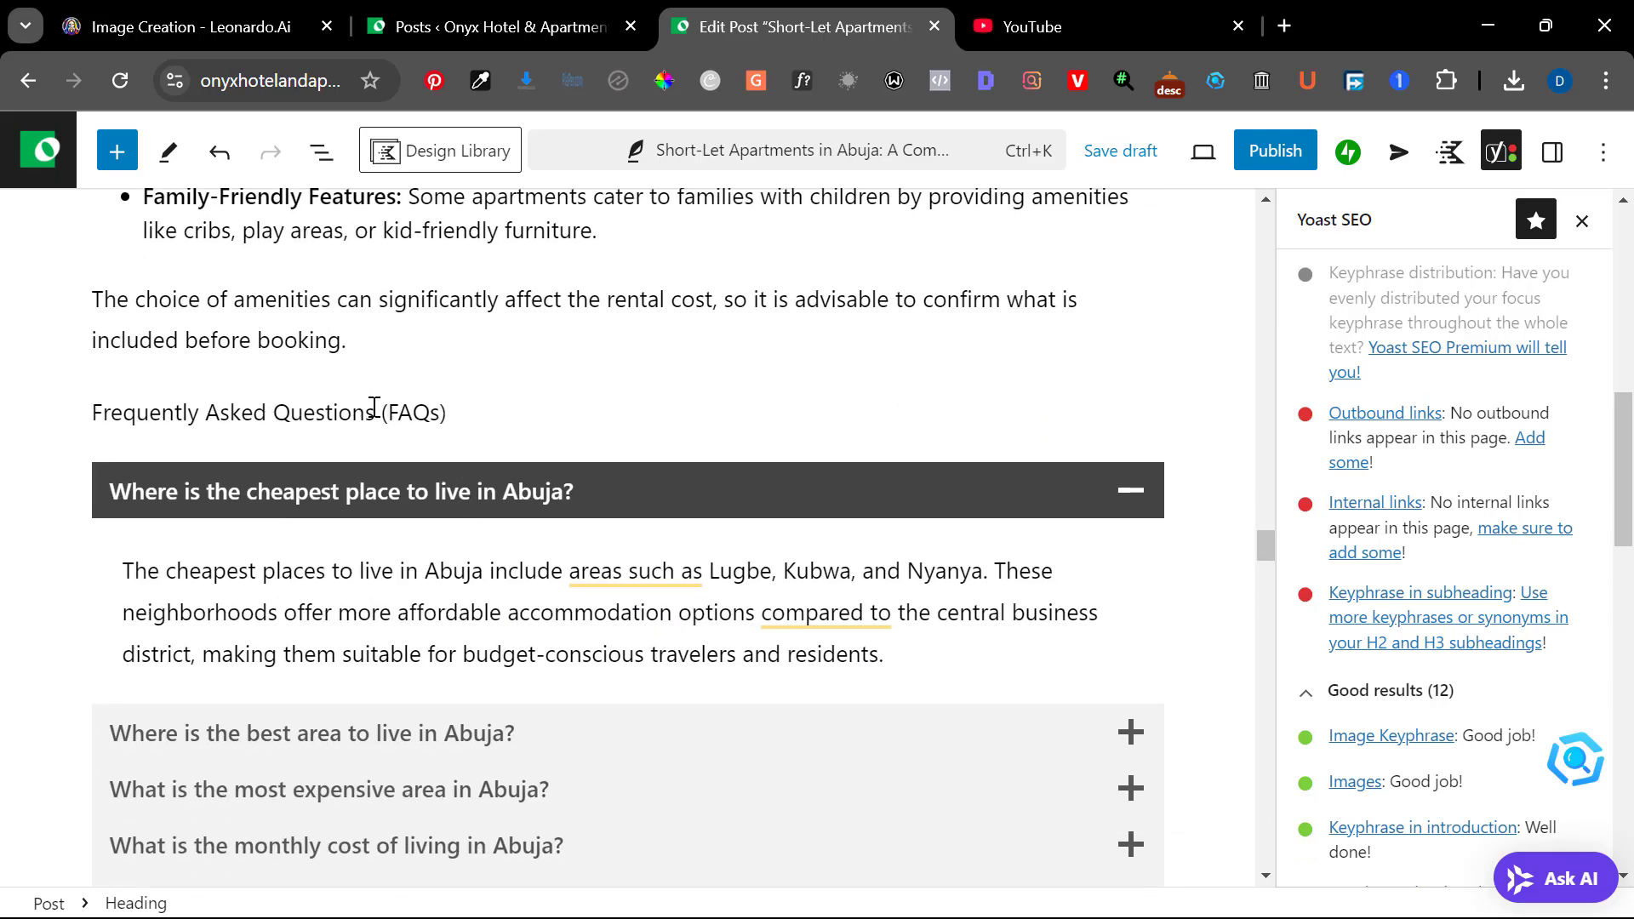
pyautogui.click(461, 412)
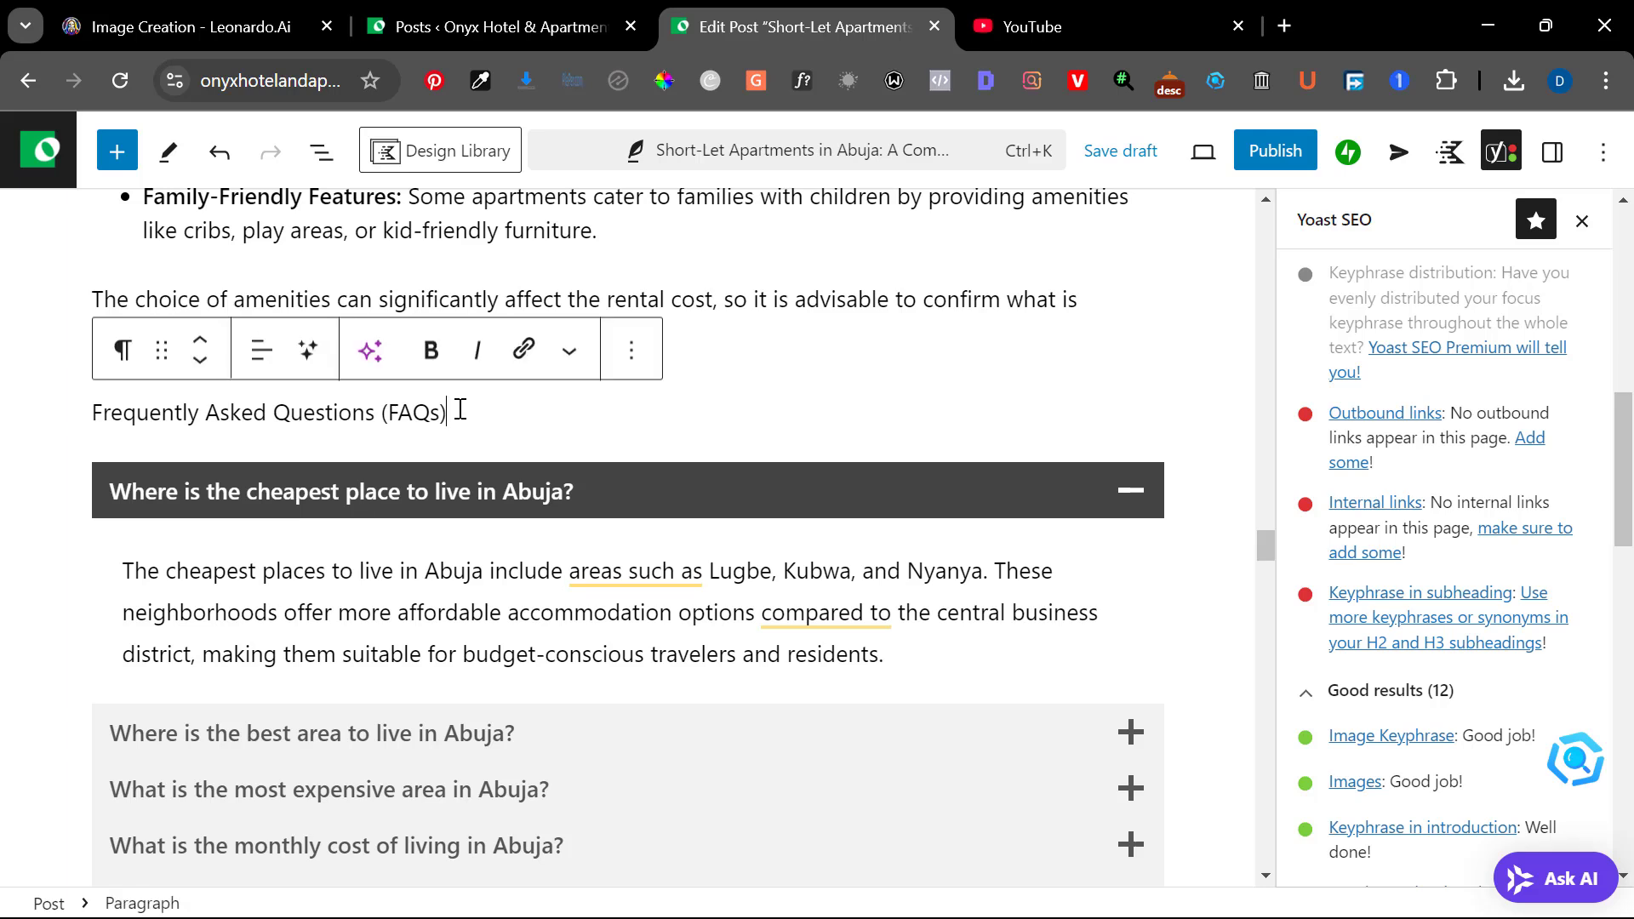
pyautogui.write('in')
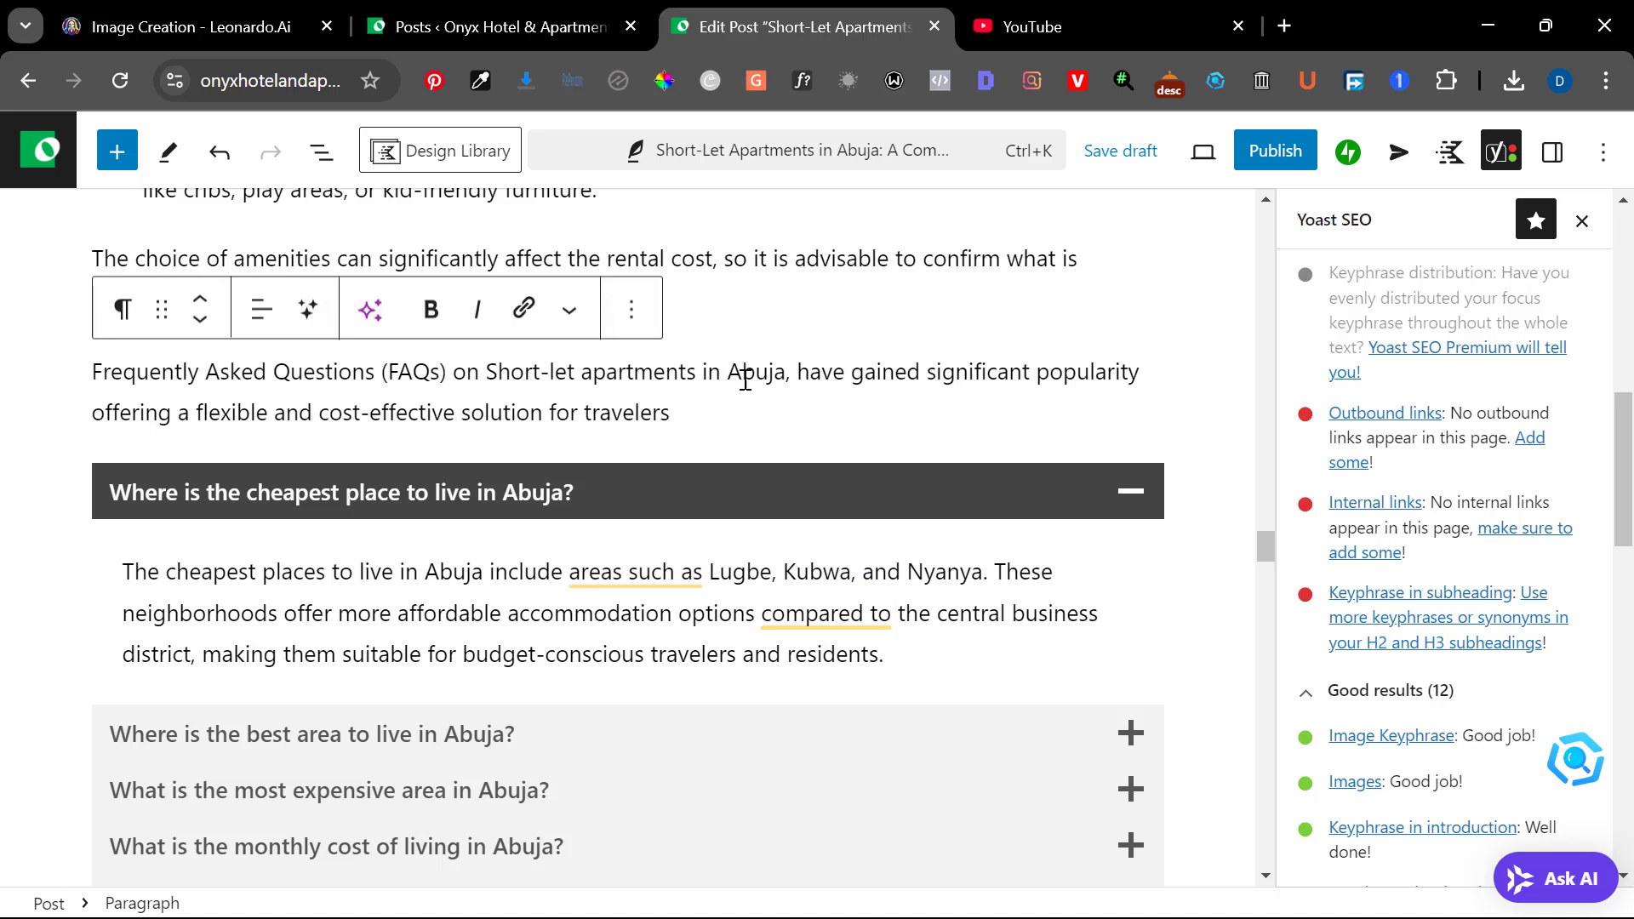
pyautogui.keyDown('shift'); pyautogui.click(791, 374); pyautogui.keyUp('shift')
pyautogui.press('BackSpace')
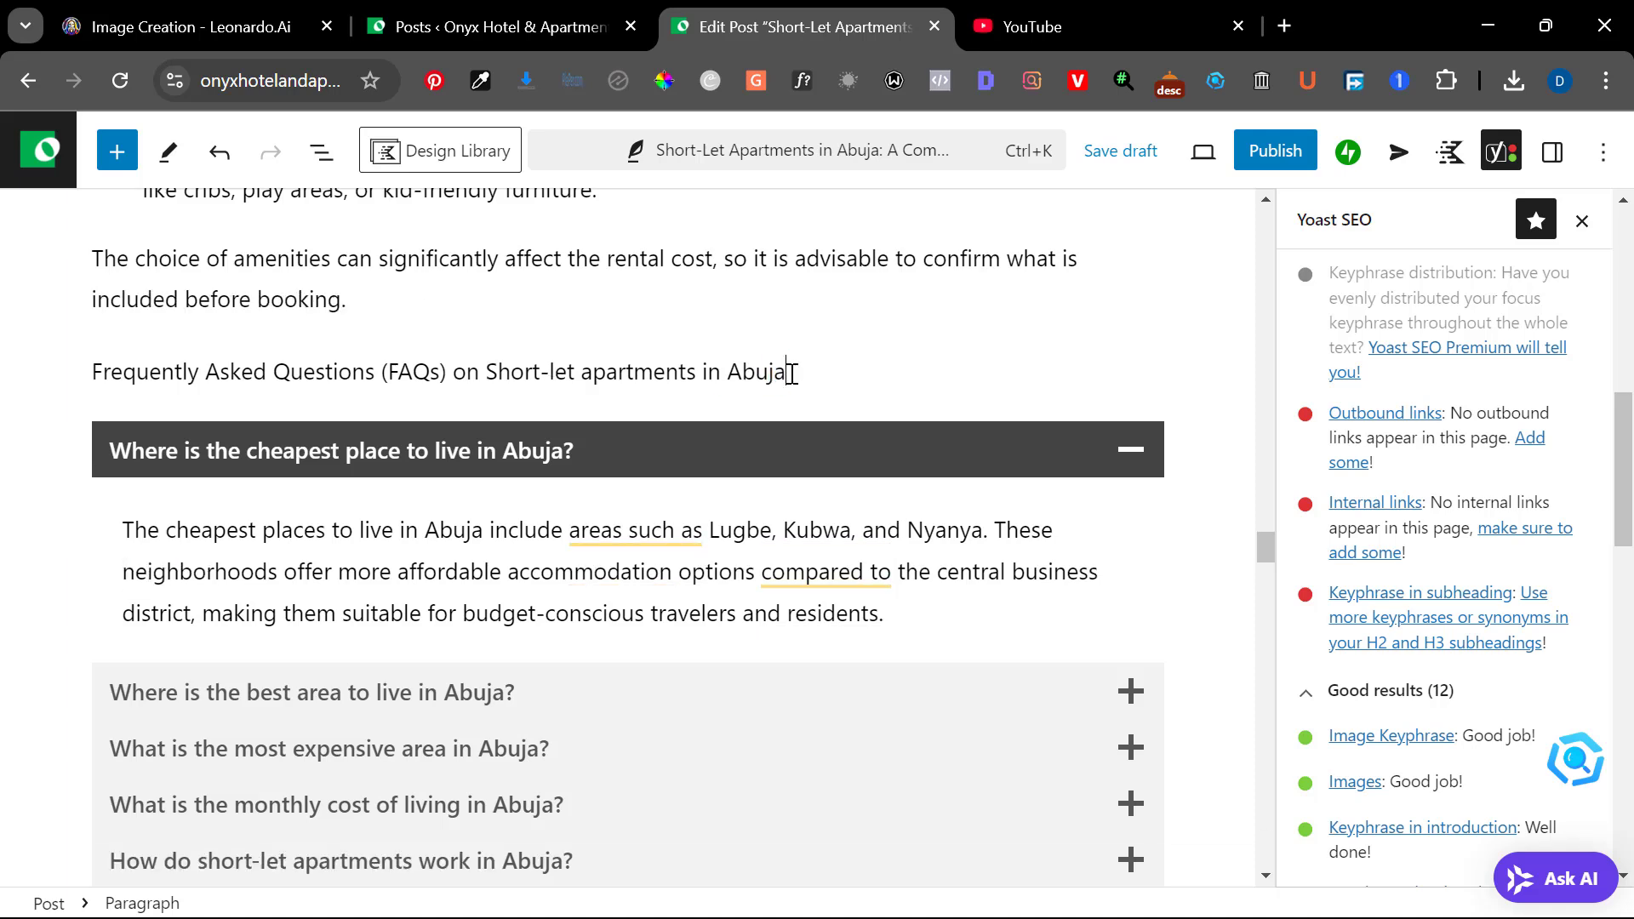
# Convert the FAQ title line into a Heading 3 and collapse the accordion answer on the cheapest place to live
pyautogui.tripleClick(467, 375)
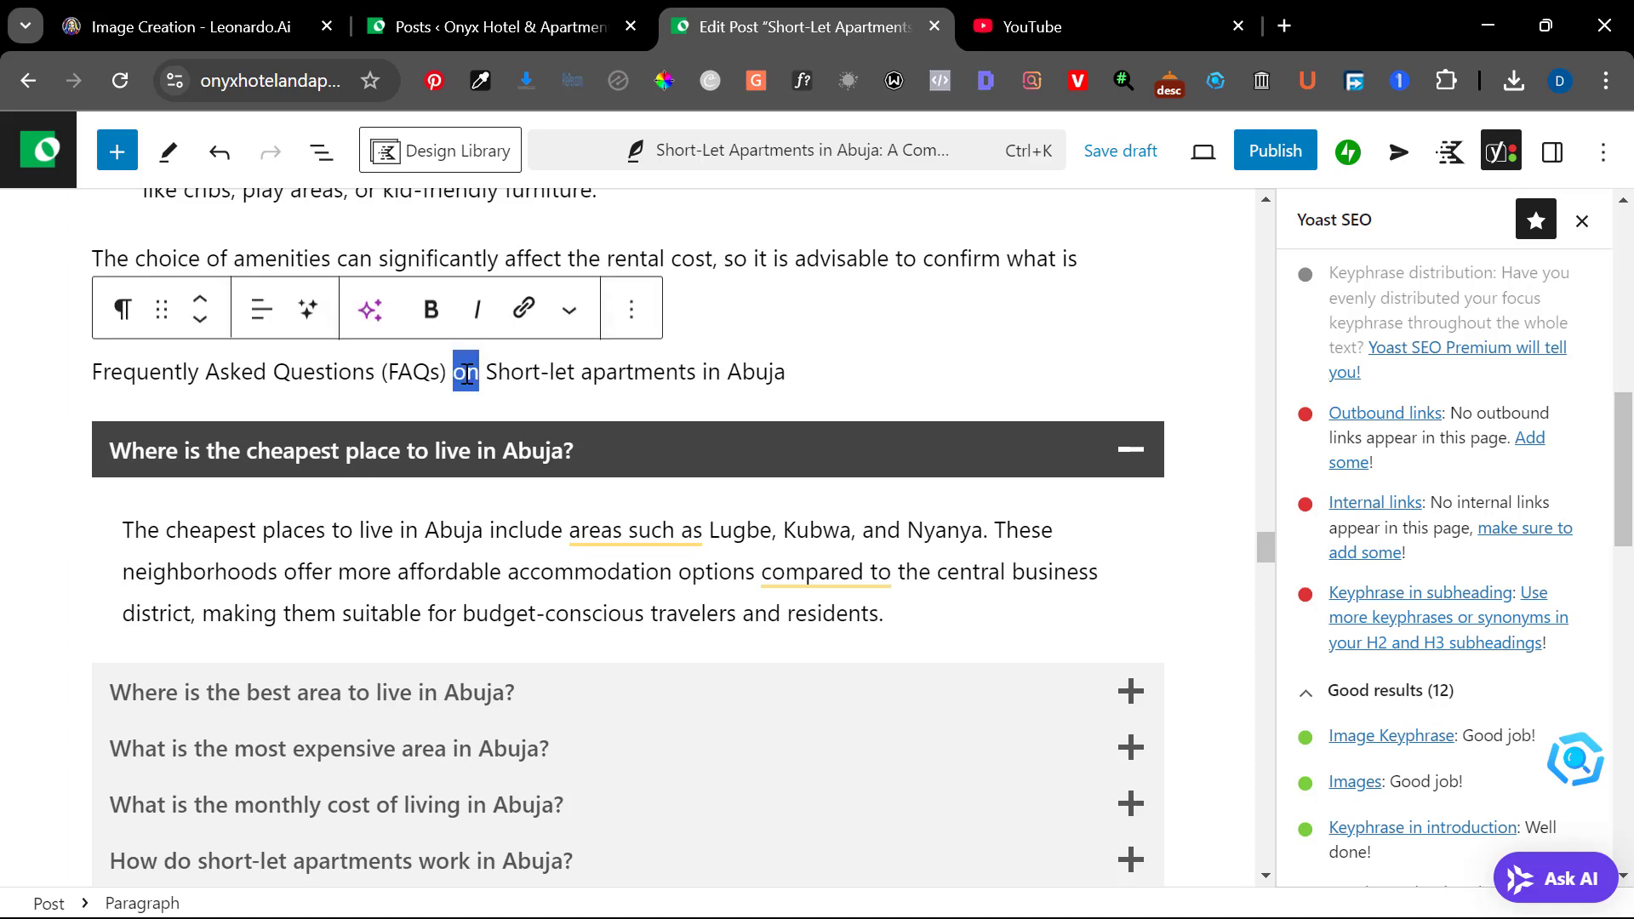
pyautogui.click(117, 311)
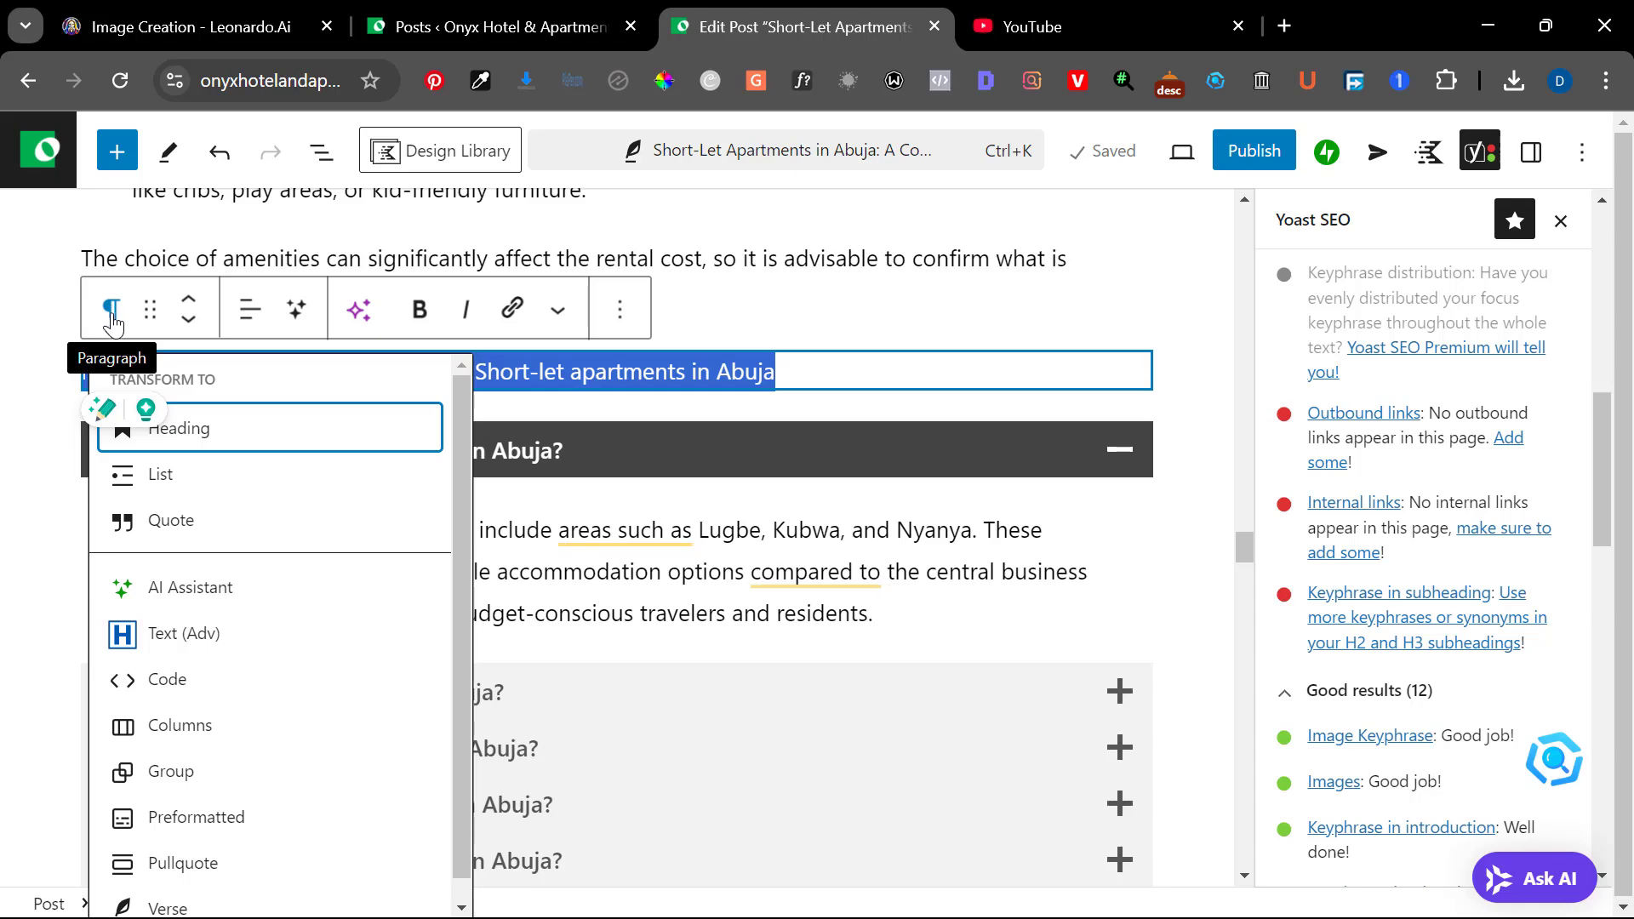
pyautogui.click(212, 433)
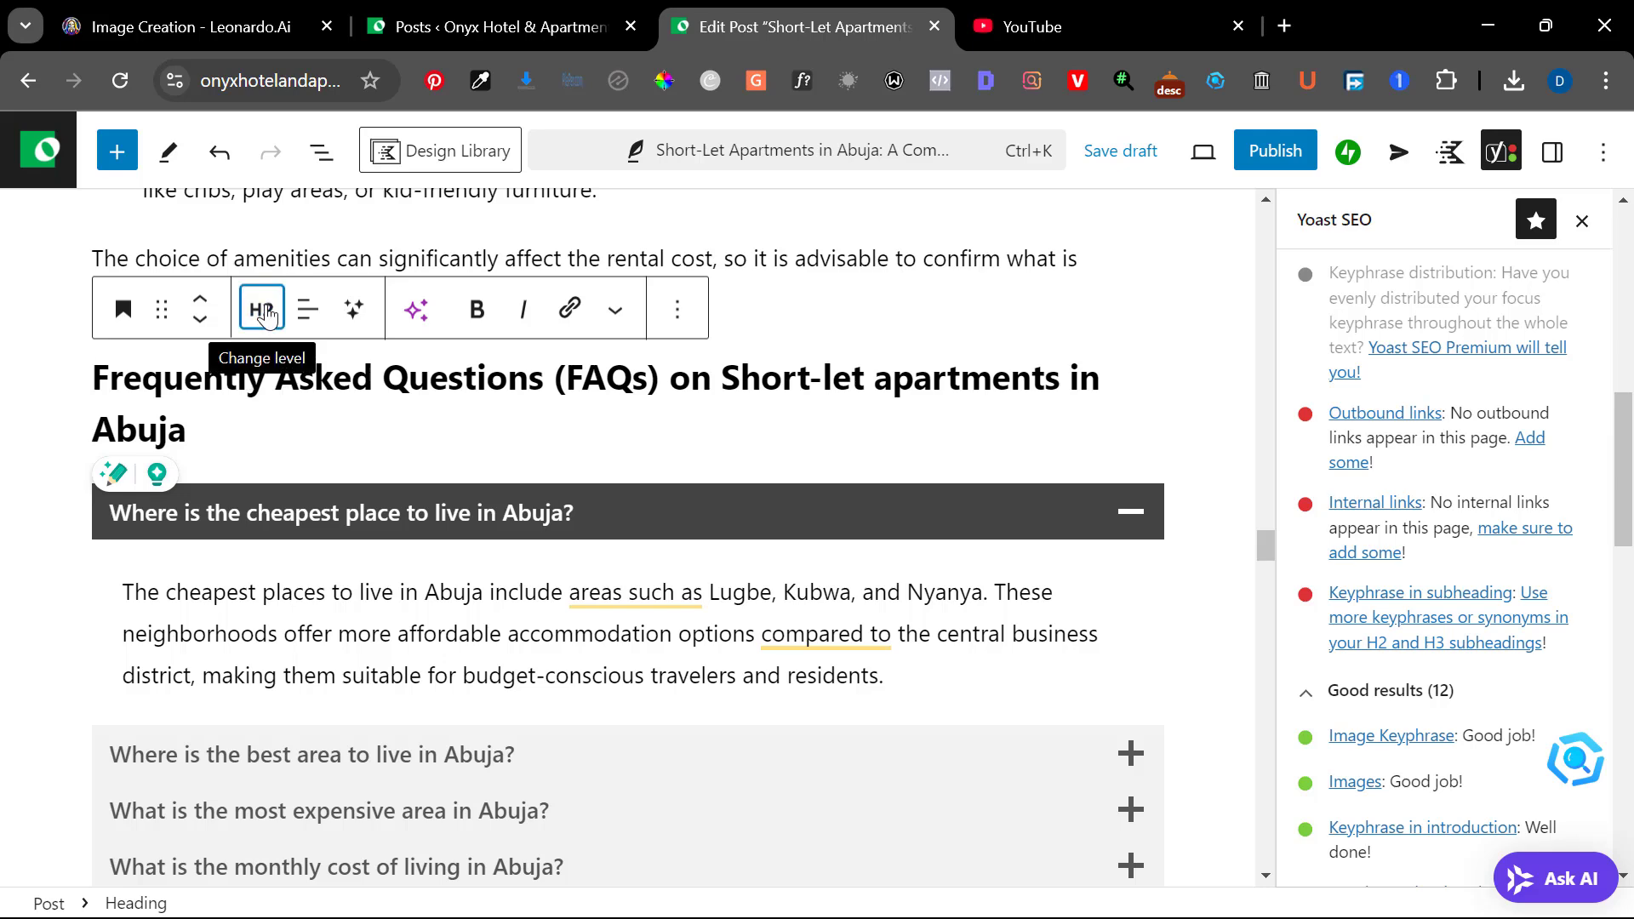
pyautogui.click(264, 311)
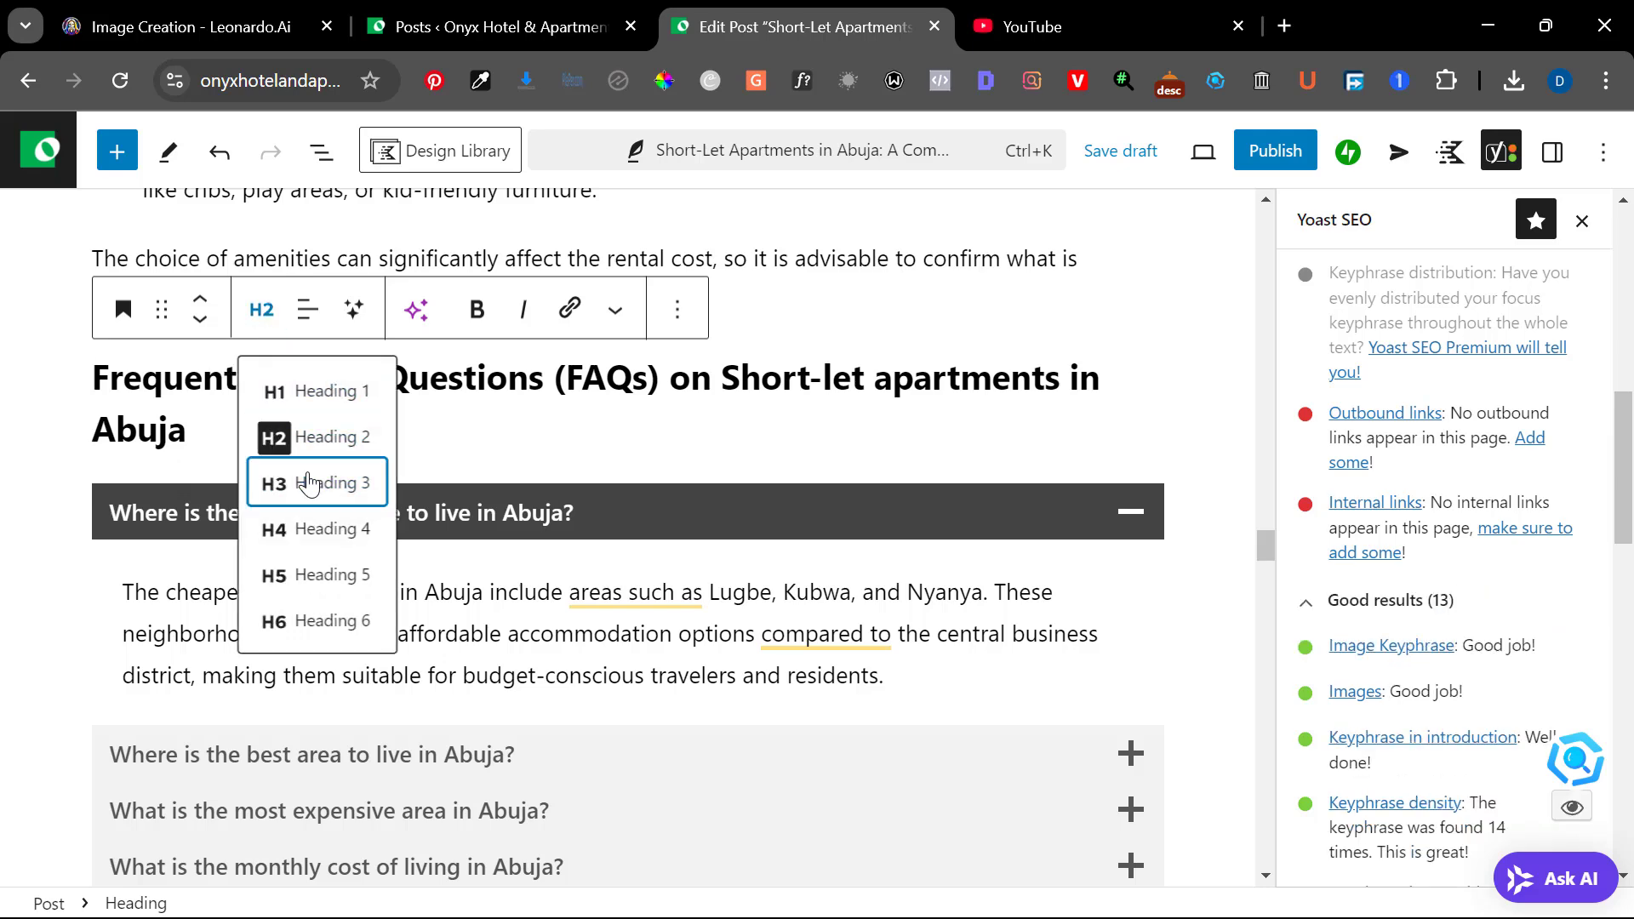
pyautogui.click(308, 484)
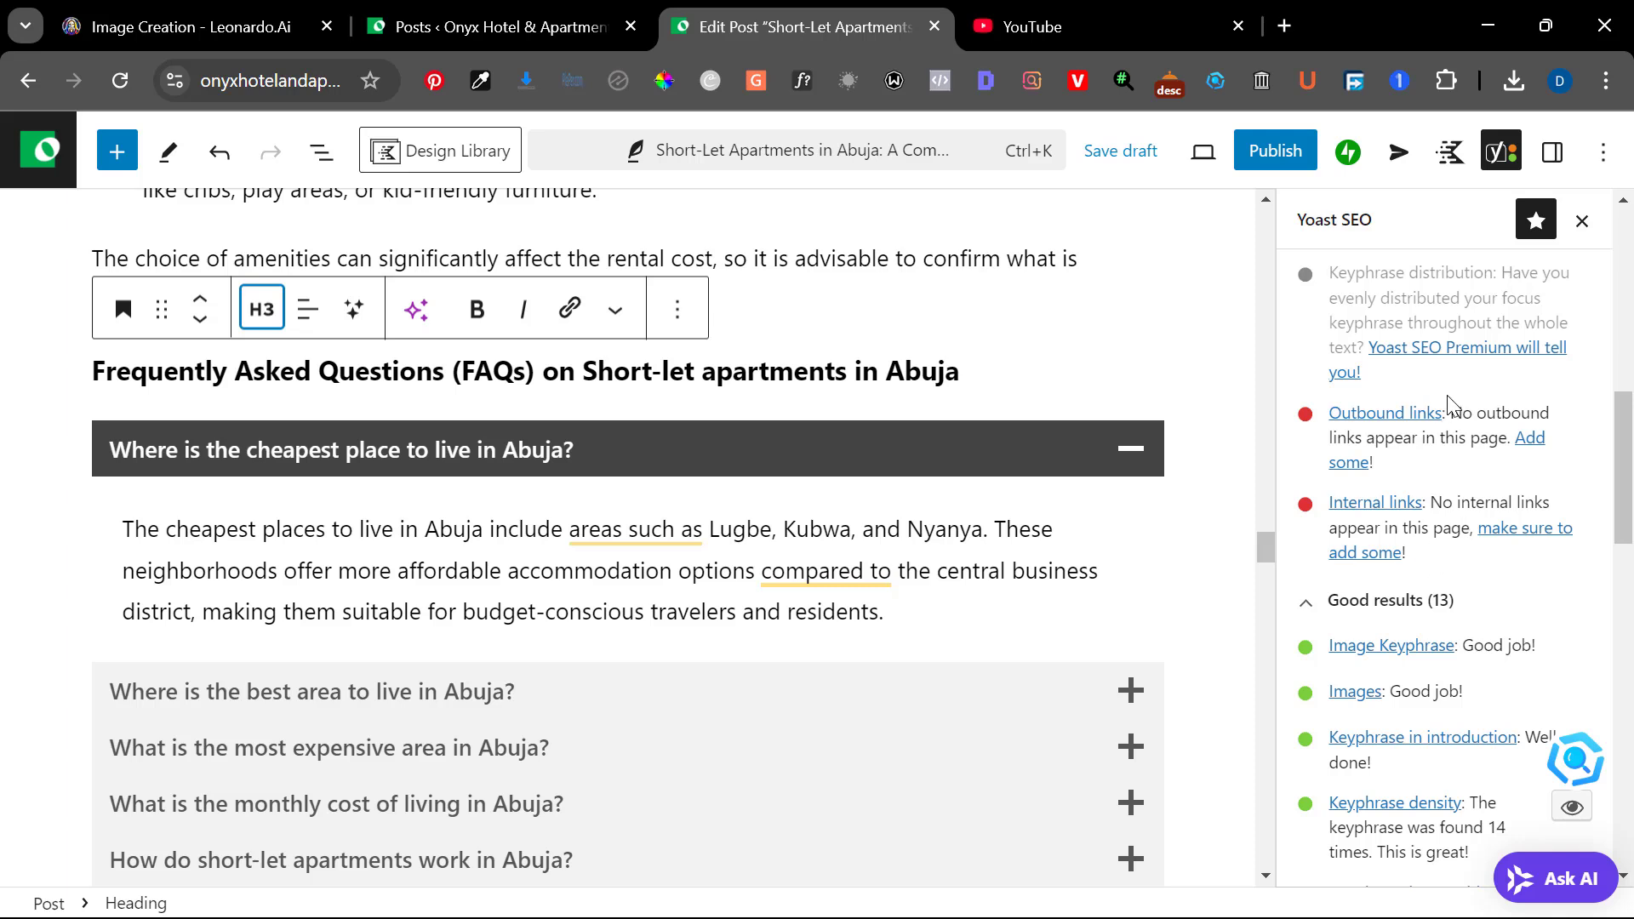
pyautogui.scroll(2, 1421, 533)
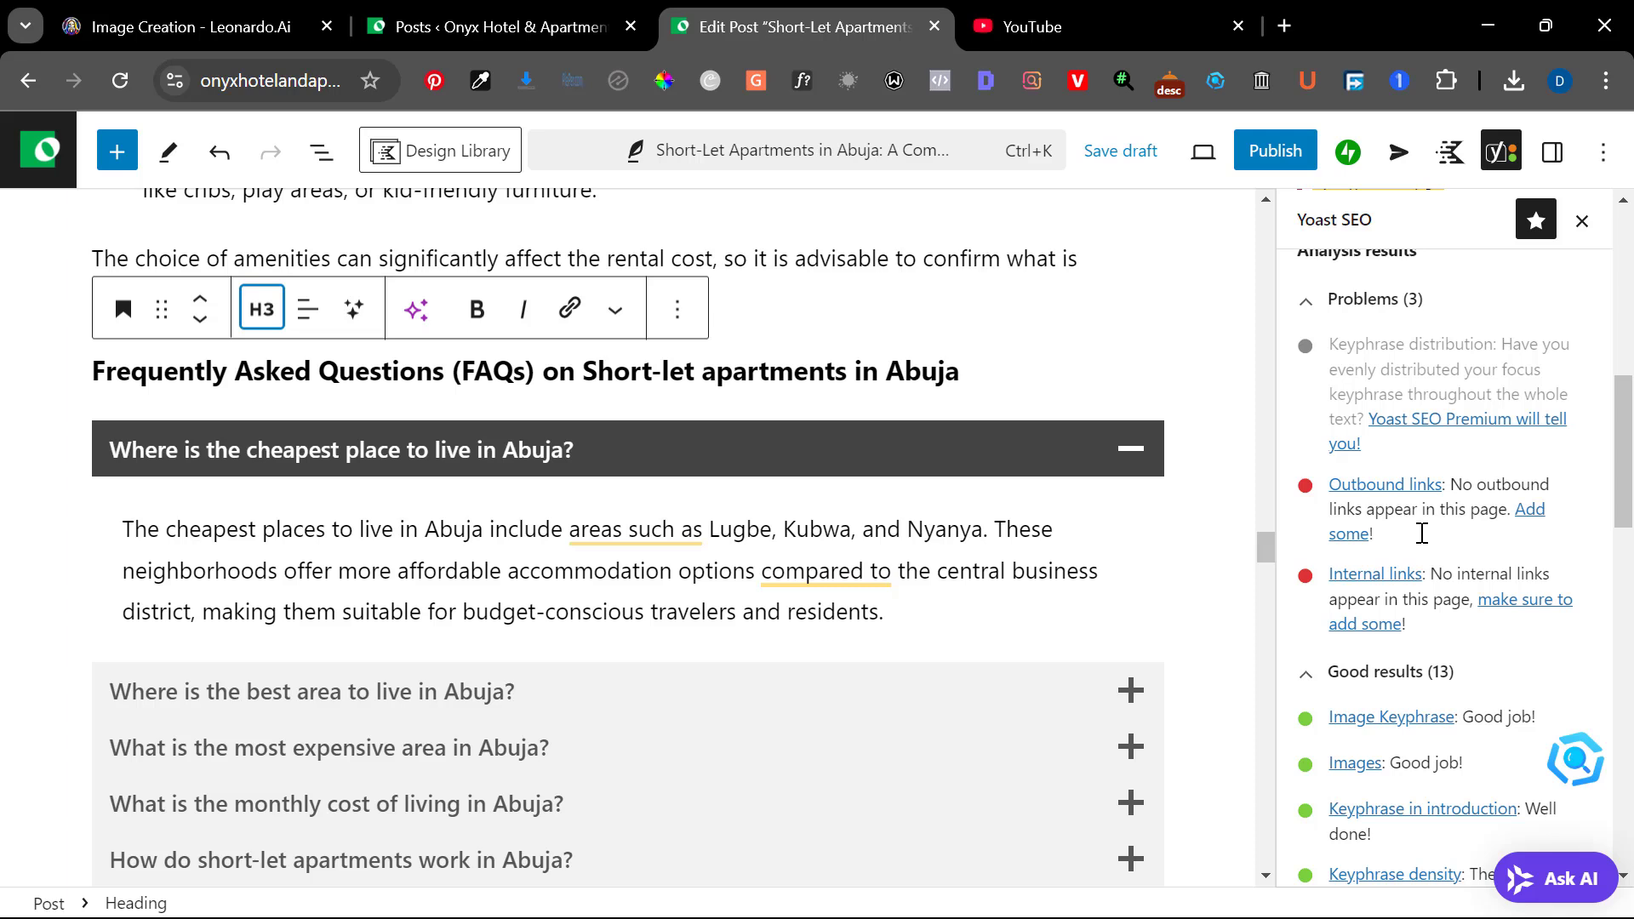
pyautogui.click(1130, 453)
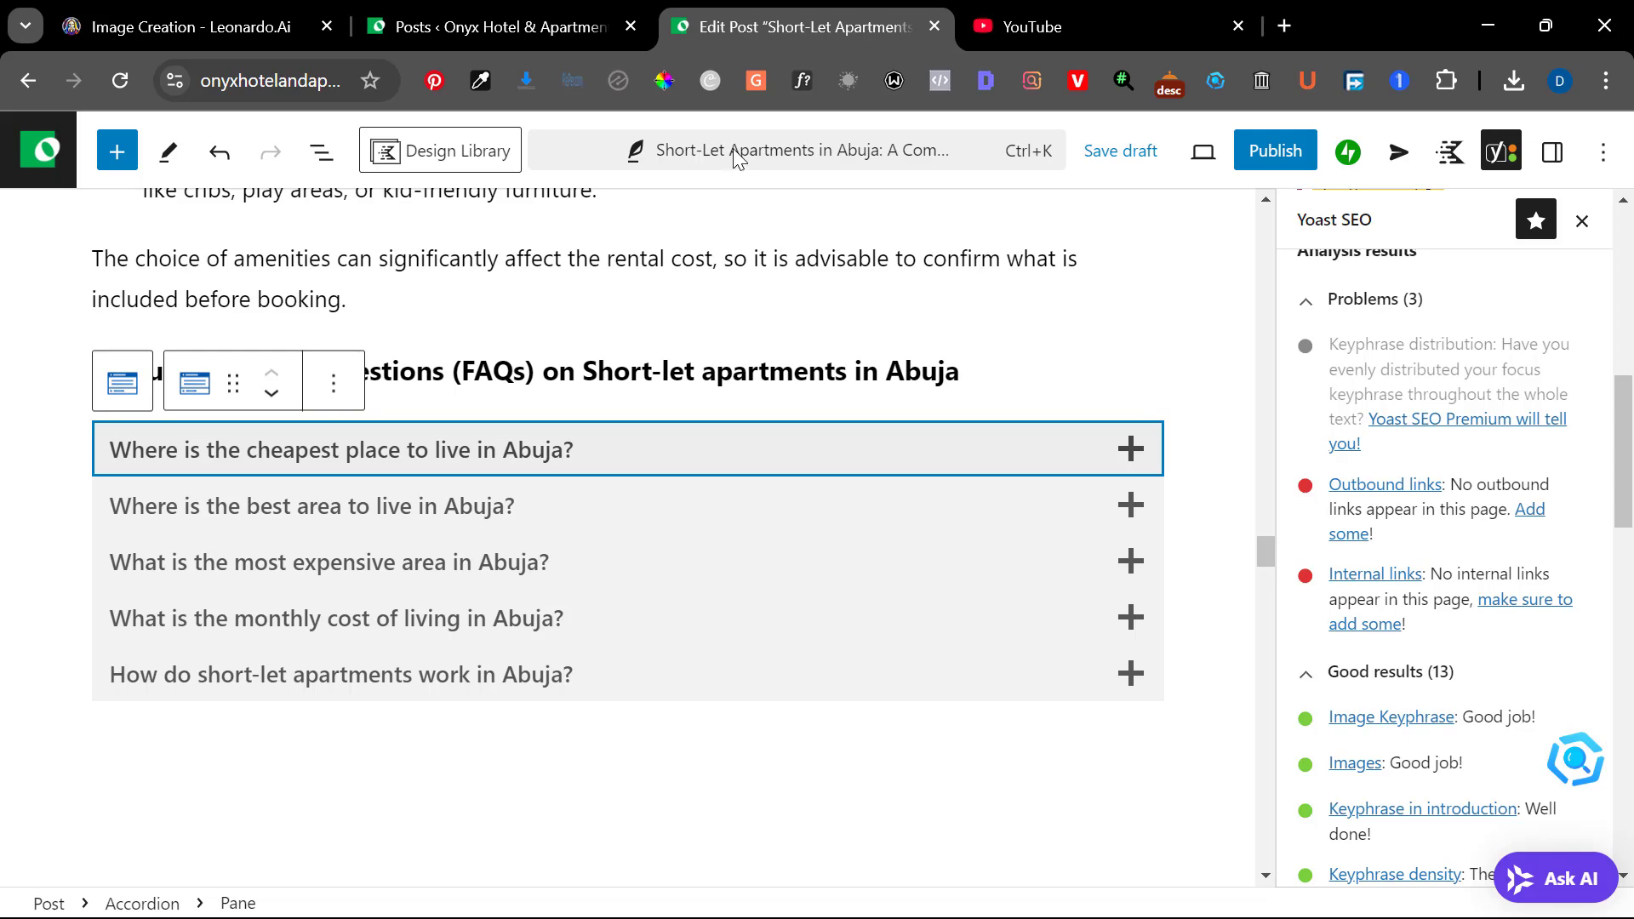
# Switch to the WordPress dashboard, go to the page for adding plugins and search for "link whisper"
pyautogui.click(425, 27)
pyautogui.scroll(-5, 131, 589)
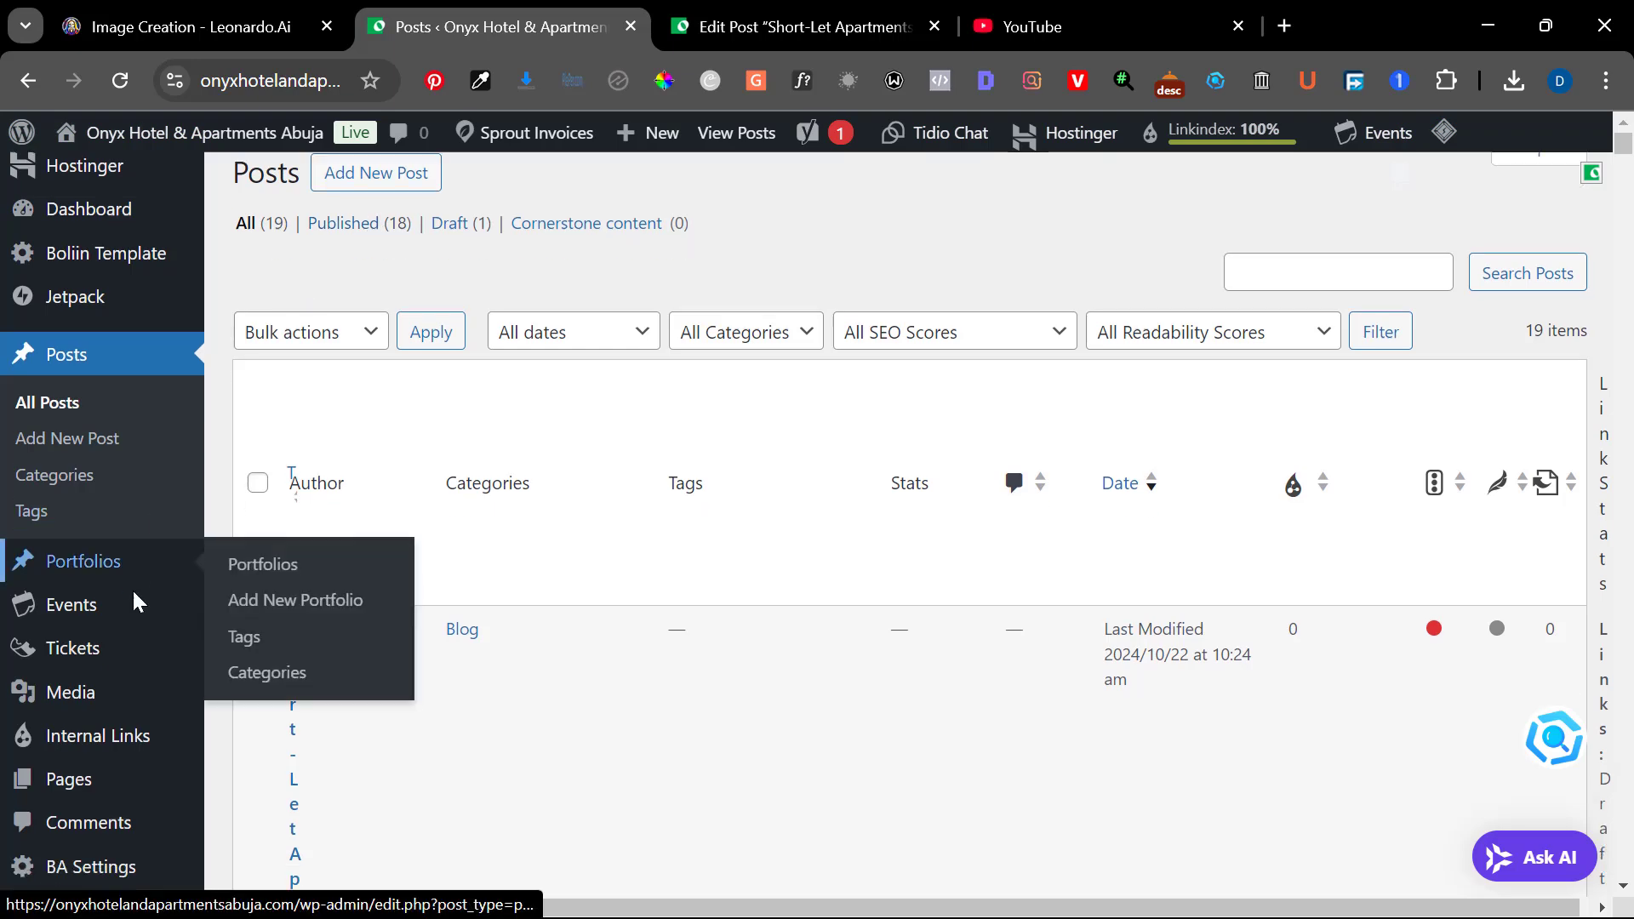
pyautogui.moveTo(75, 691)
pyautogui.scroll(-6, 75, 691)
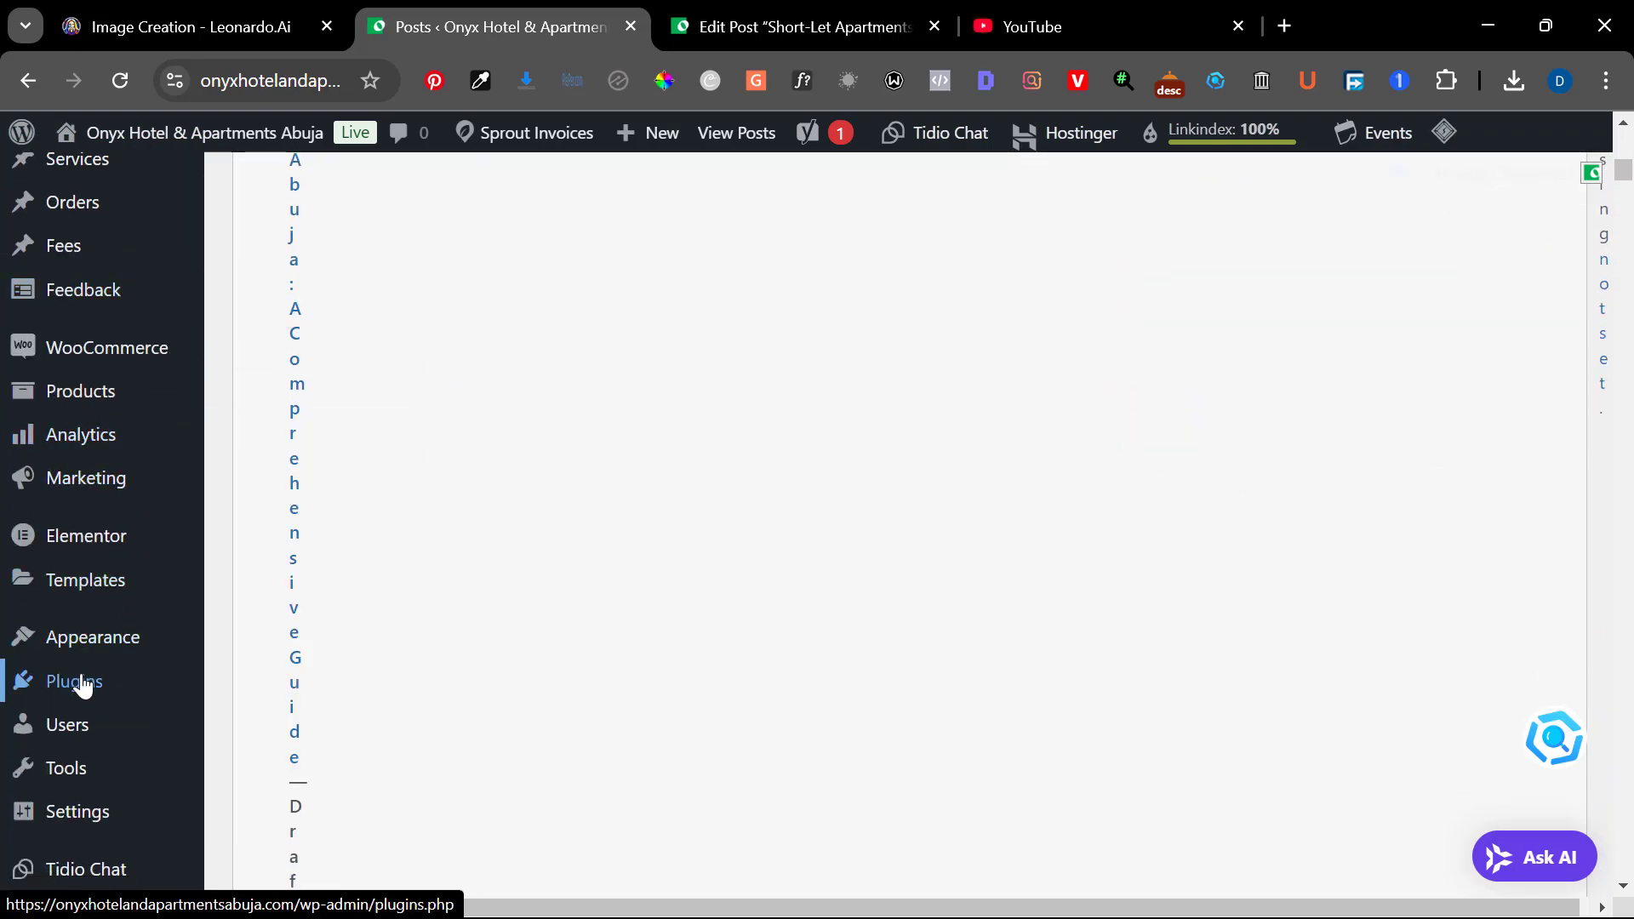
pyautogui.click(260, 722)
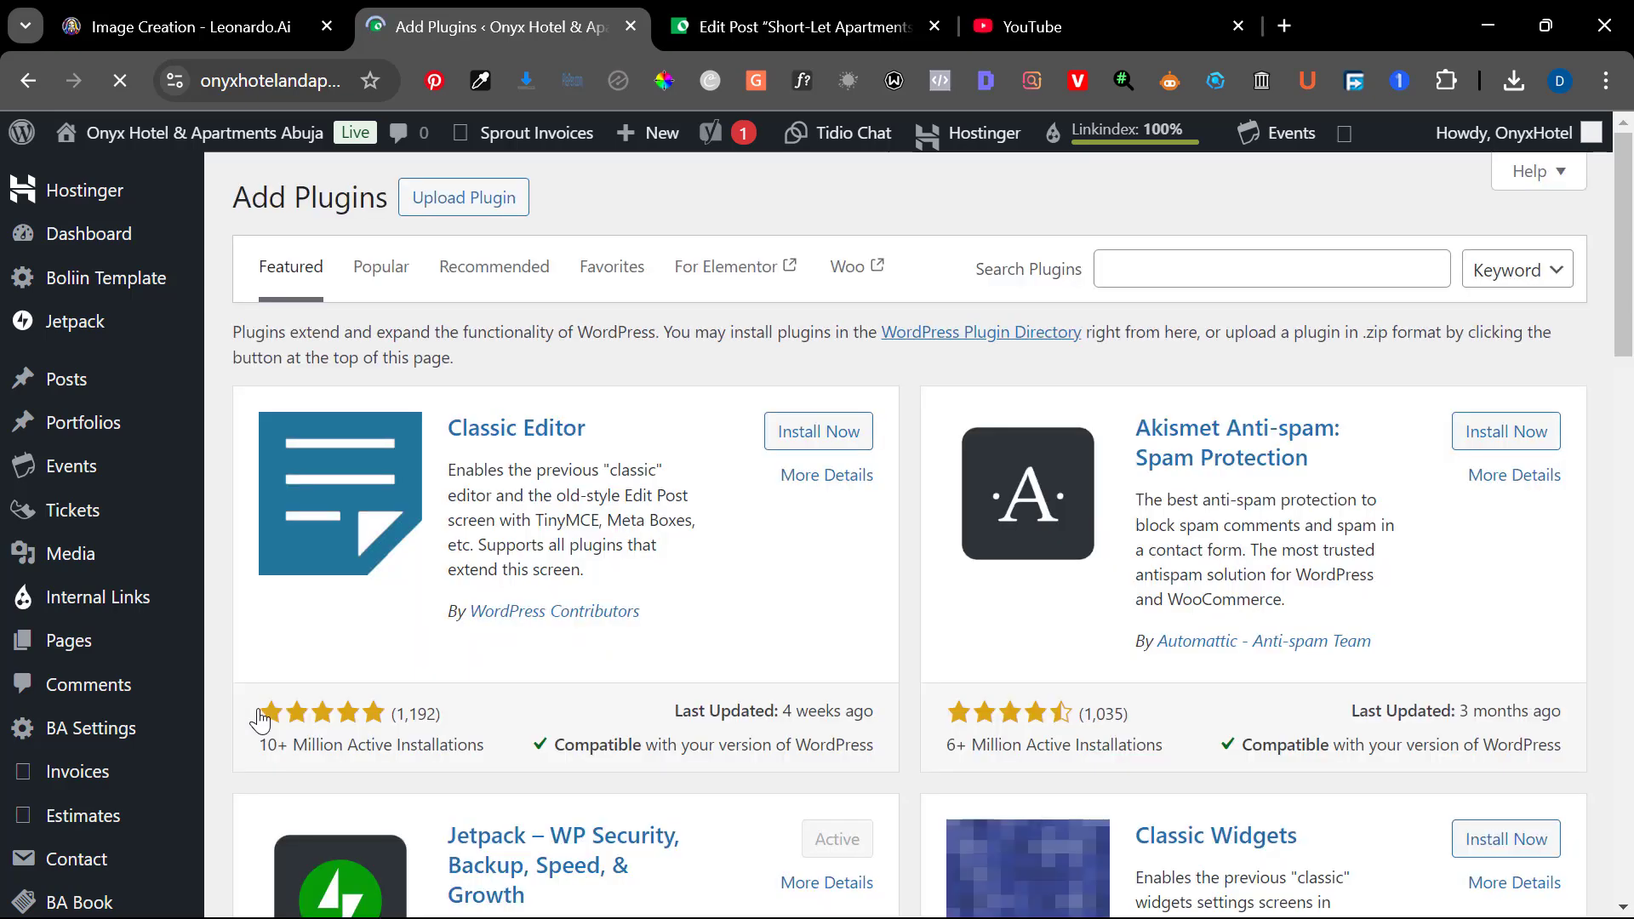
pyautogui.click(1324, 271)
pyautogui.write('link whisper')
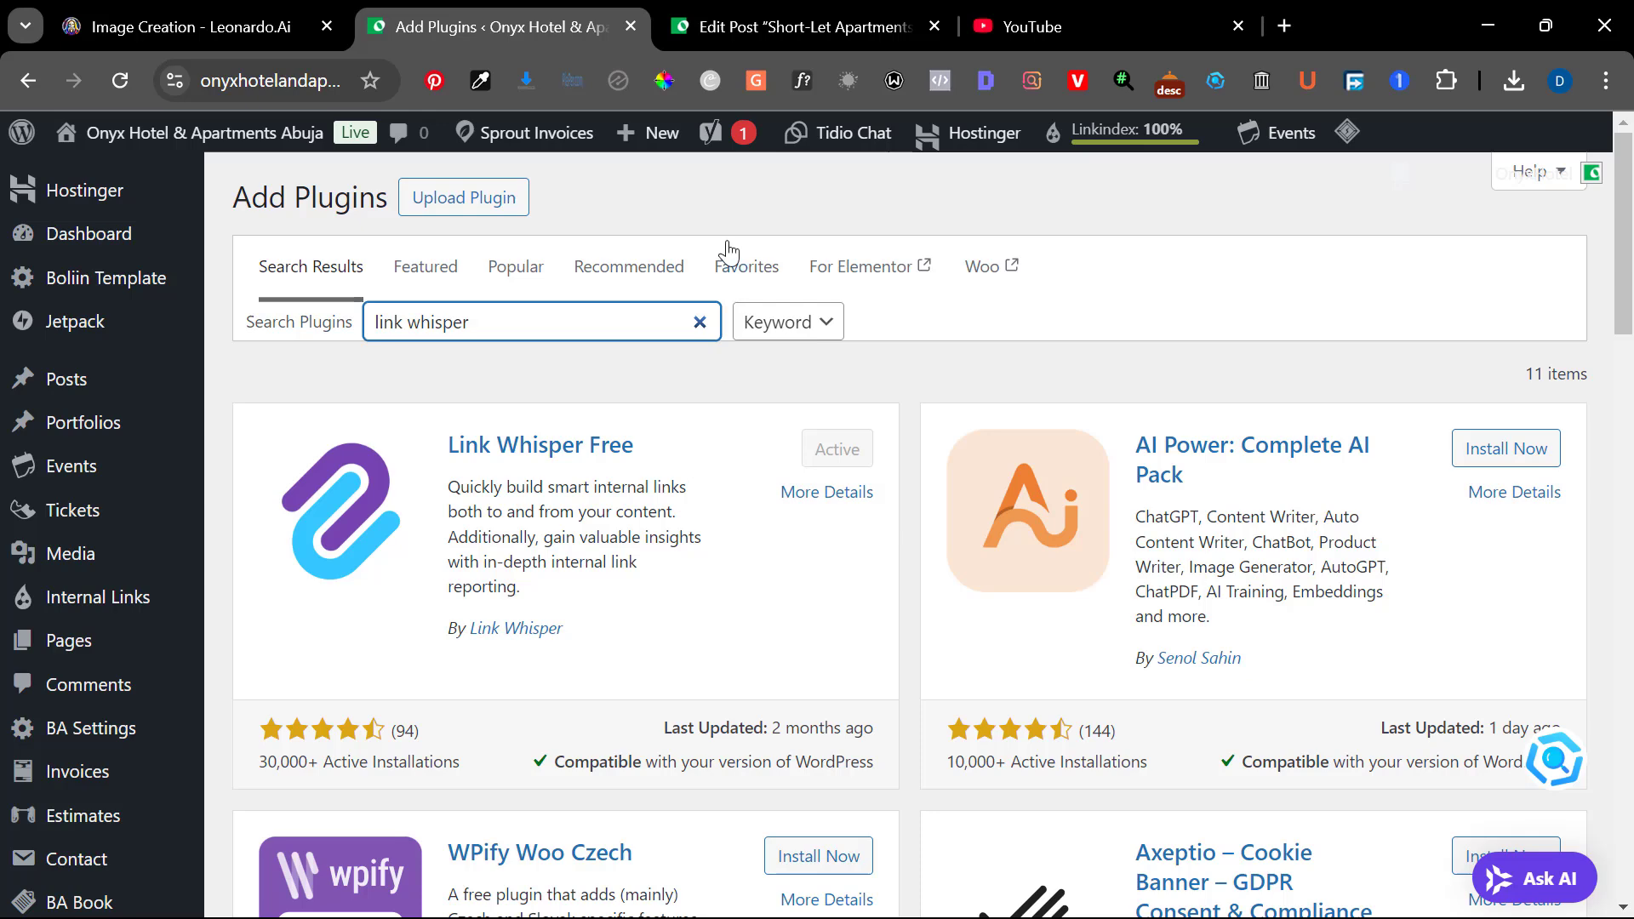
# Return to the post editor, save the draft and reload the page
pyautogui.click(785, 12)
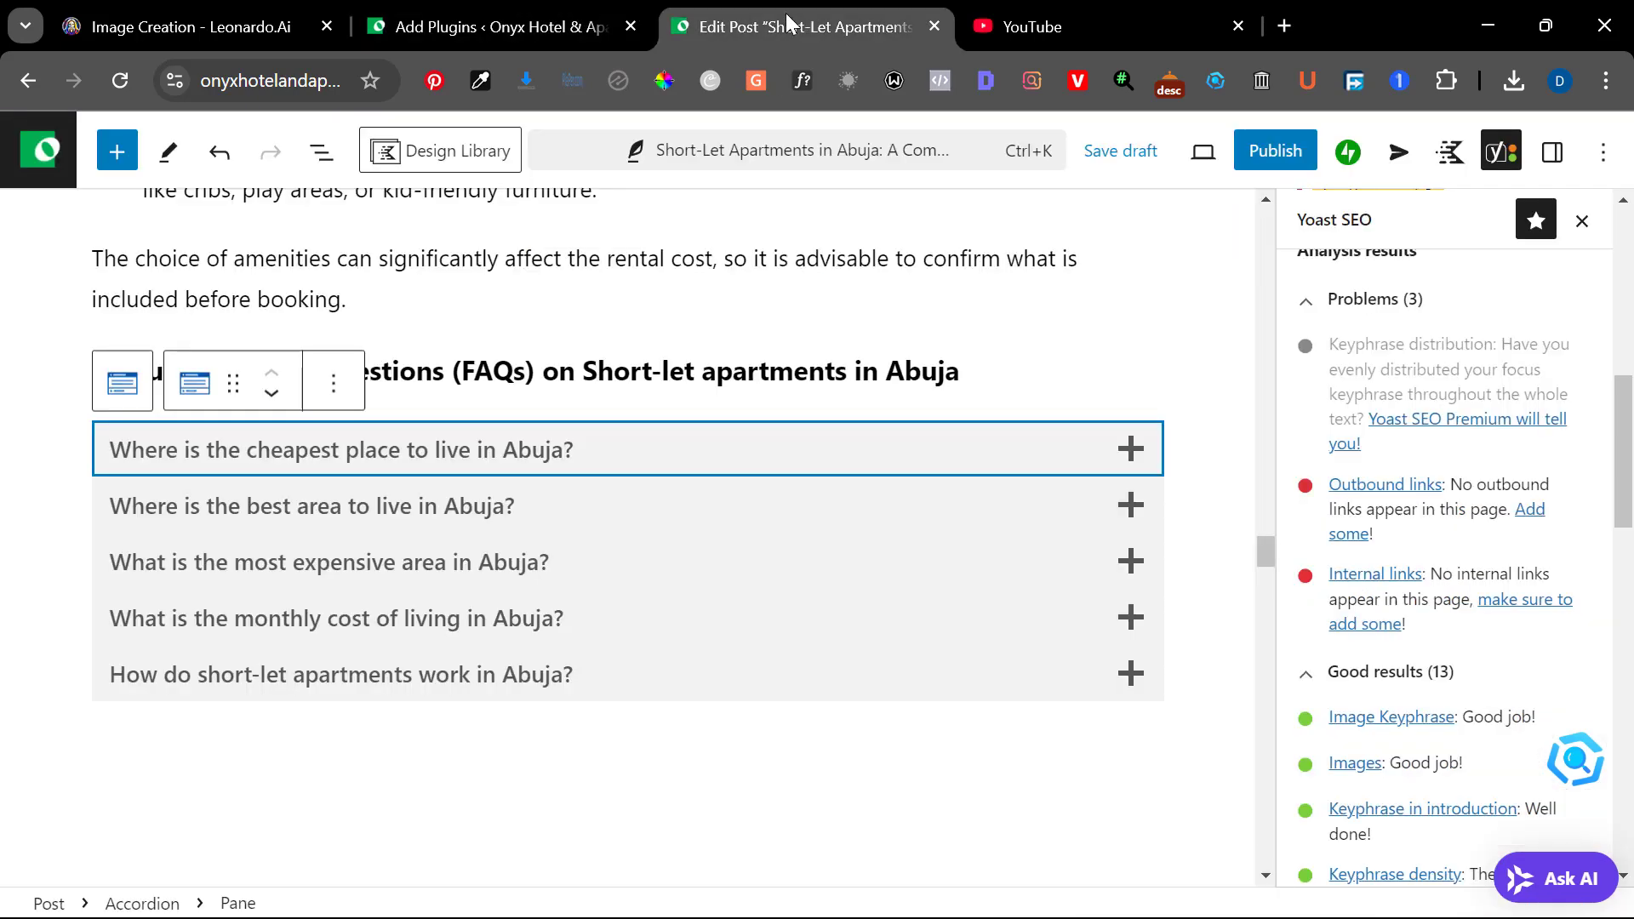
pyautogui.scroll(3, 755, 405)
pyautogui.scroll(4, 754, 404)
pyautogui.scroll(-4, 730, 412)
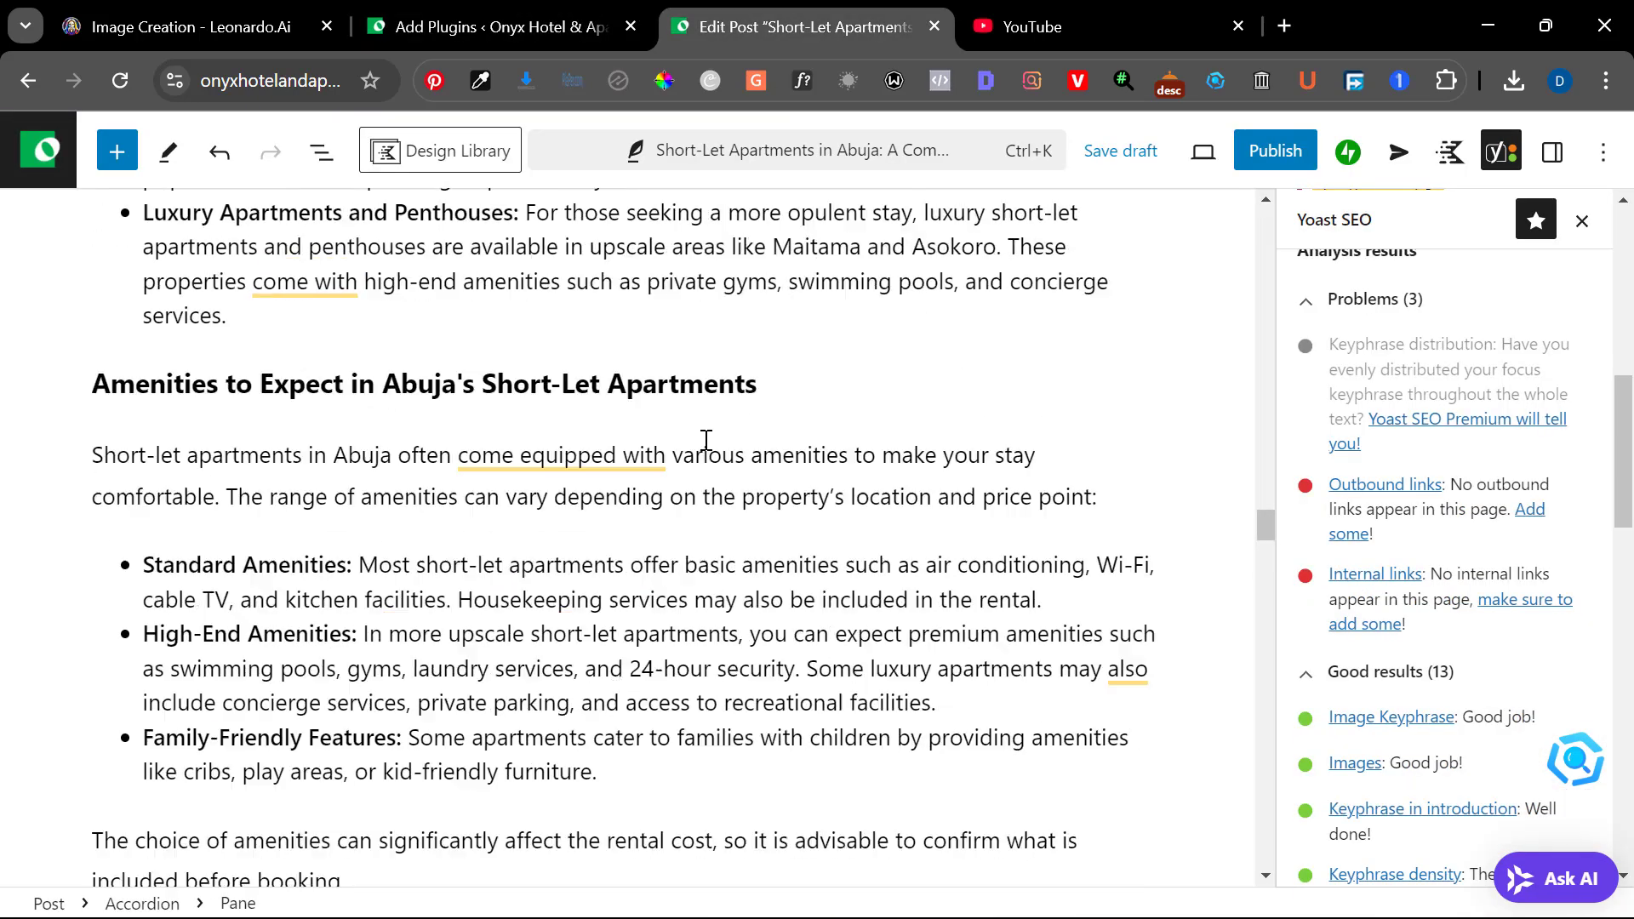
pyautogui.scroll(-7, 706, 440)
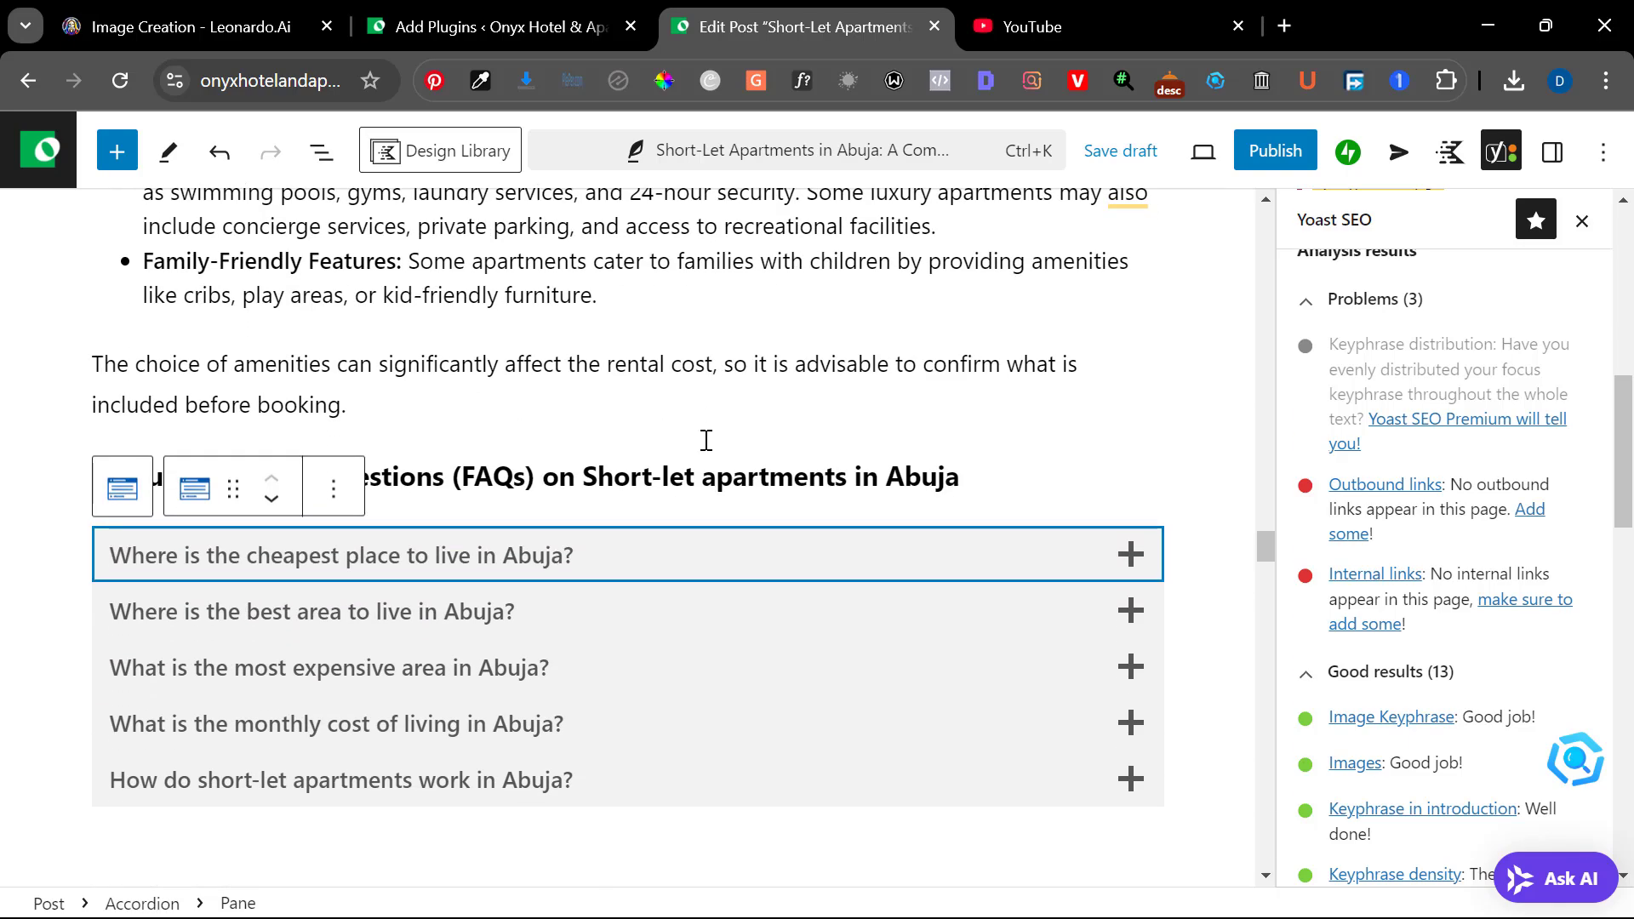
pyautogui.scroll(-10, 707, 440)
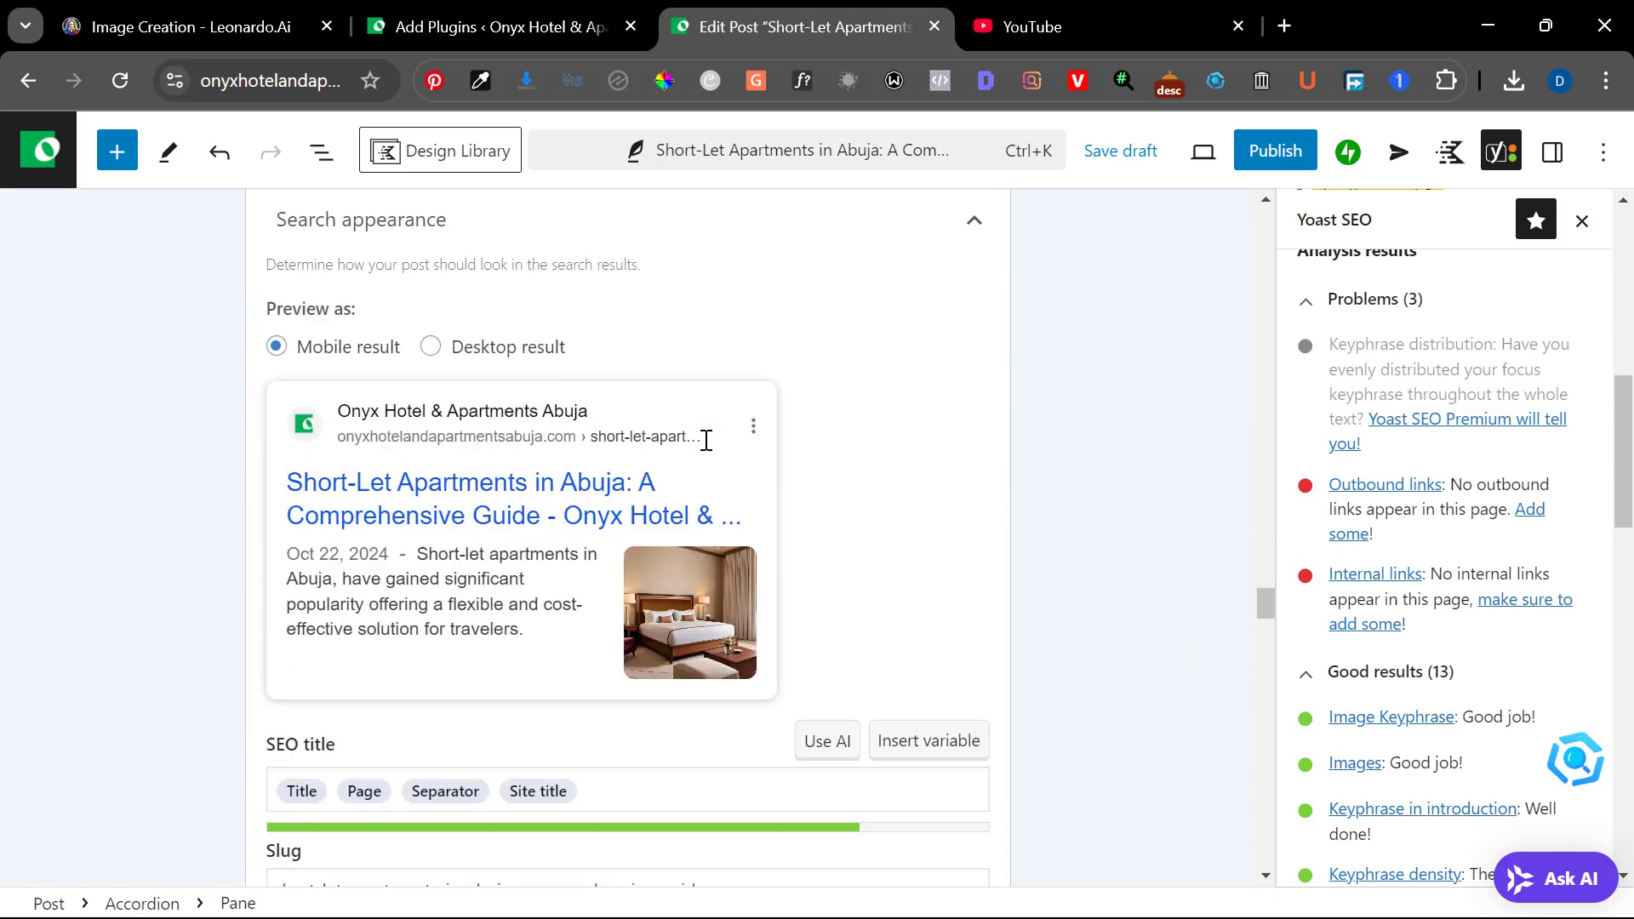
pyautogui.scroll(15, 707, 440)
pyautogui.scroll(3, 707, 440)
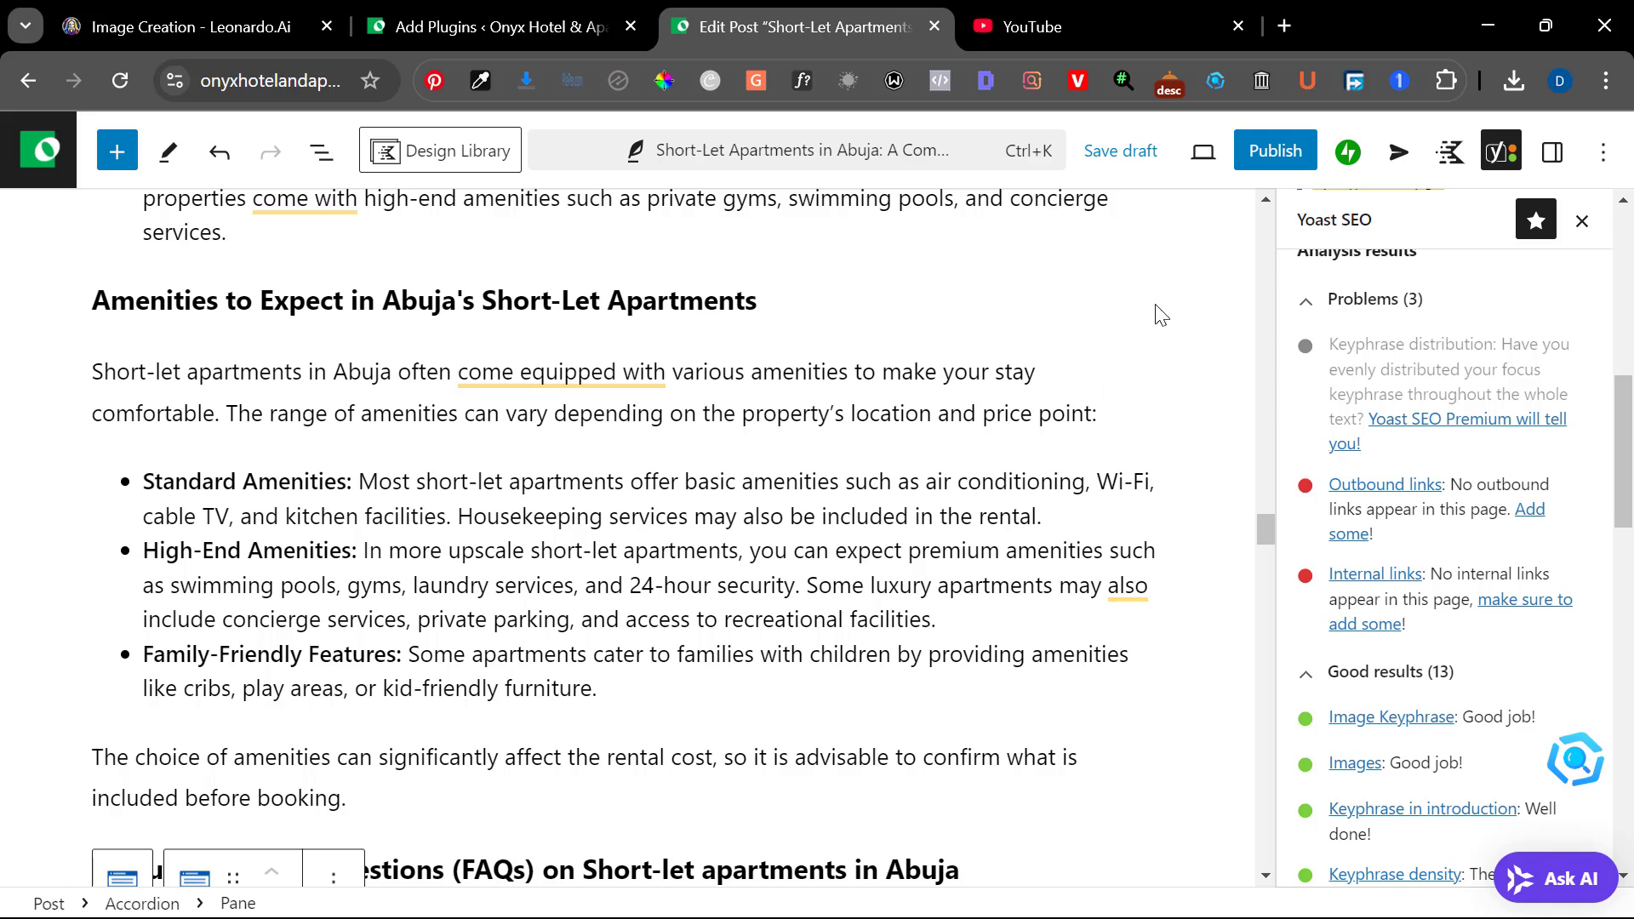
pyautogui.click(1122, 158)
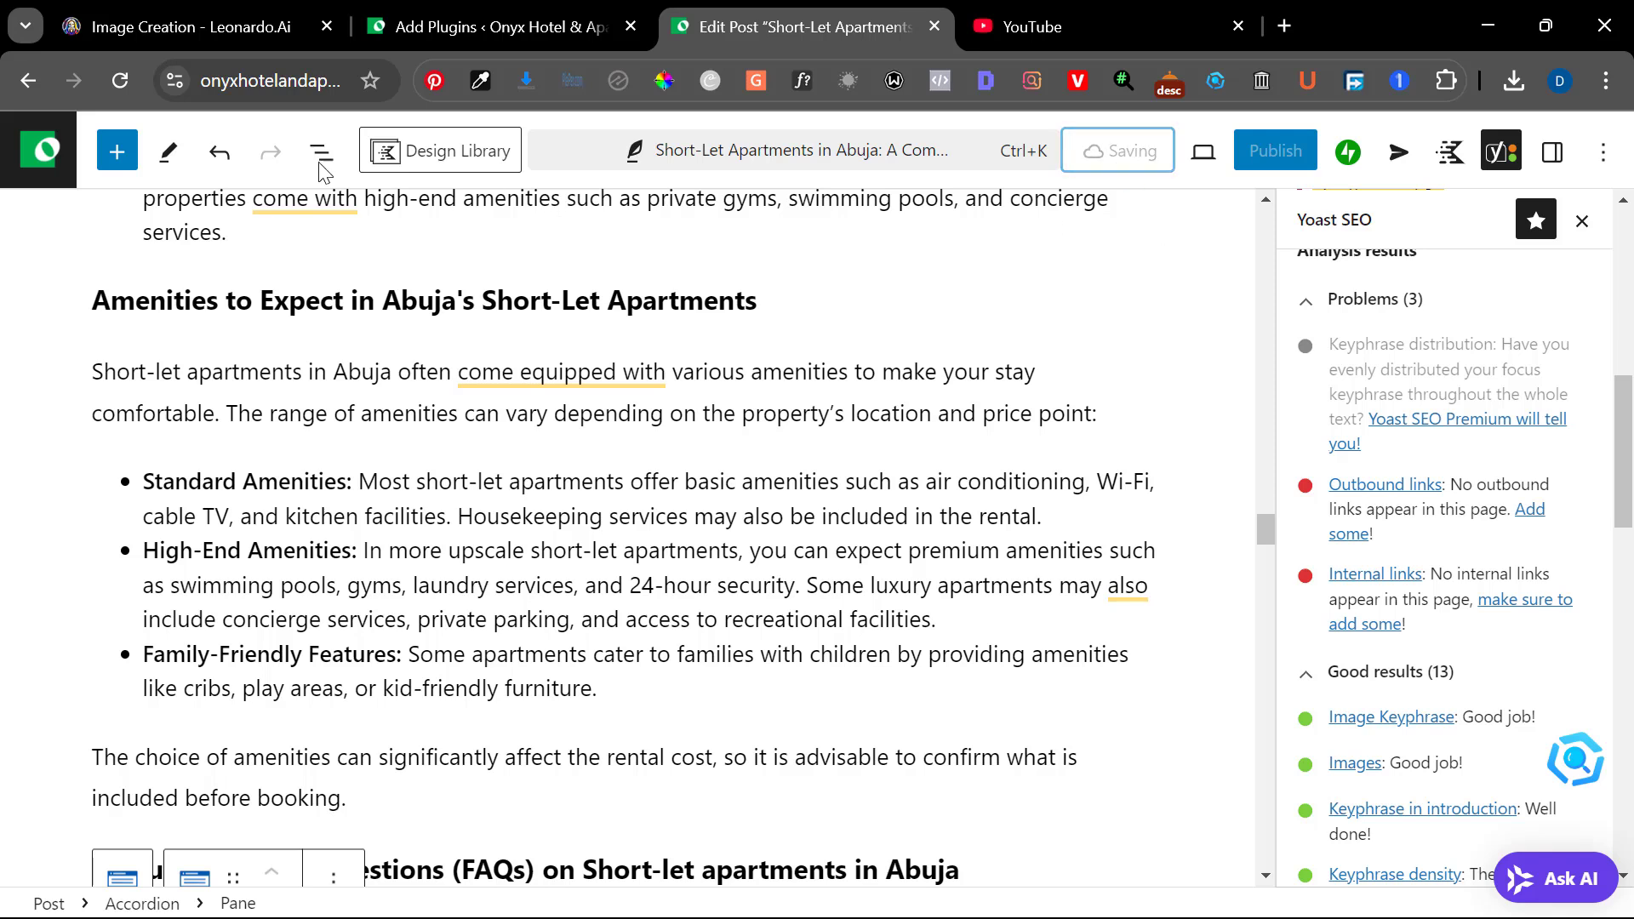
pyautogui.click(122, 80)
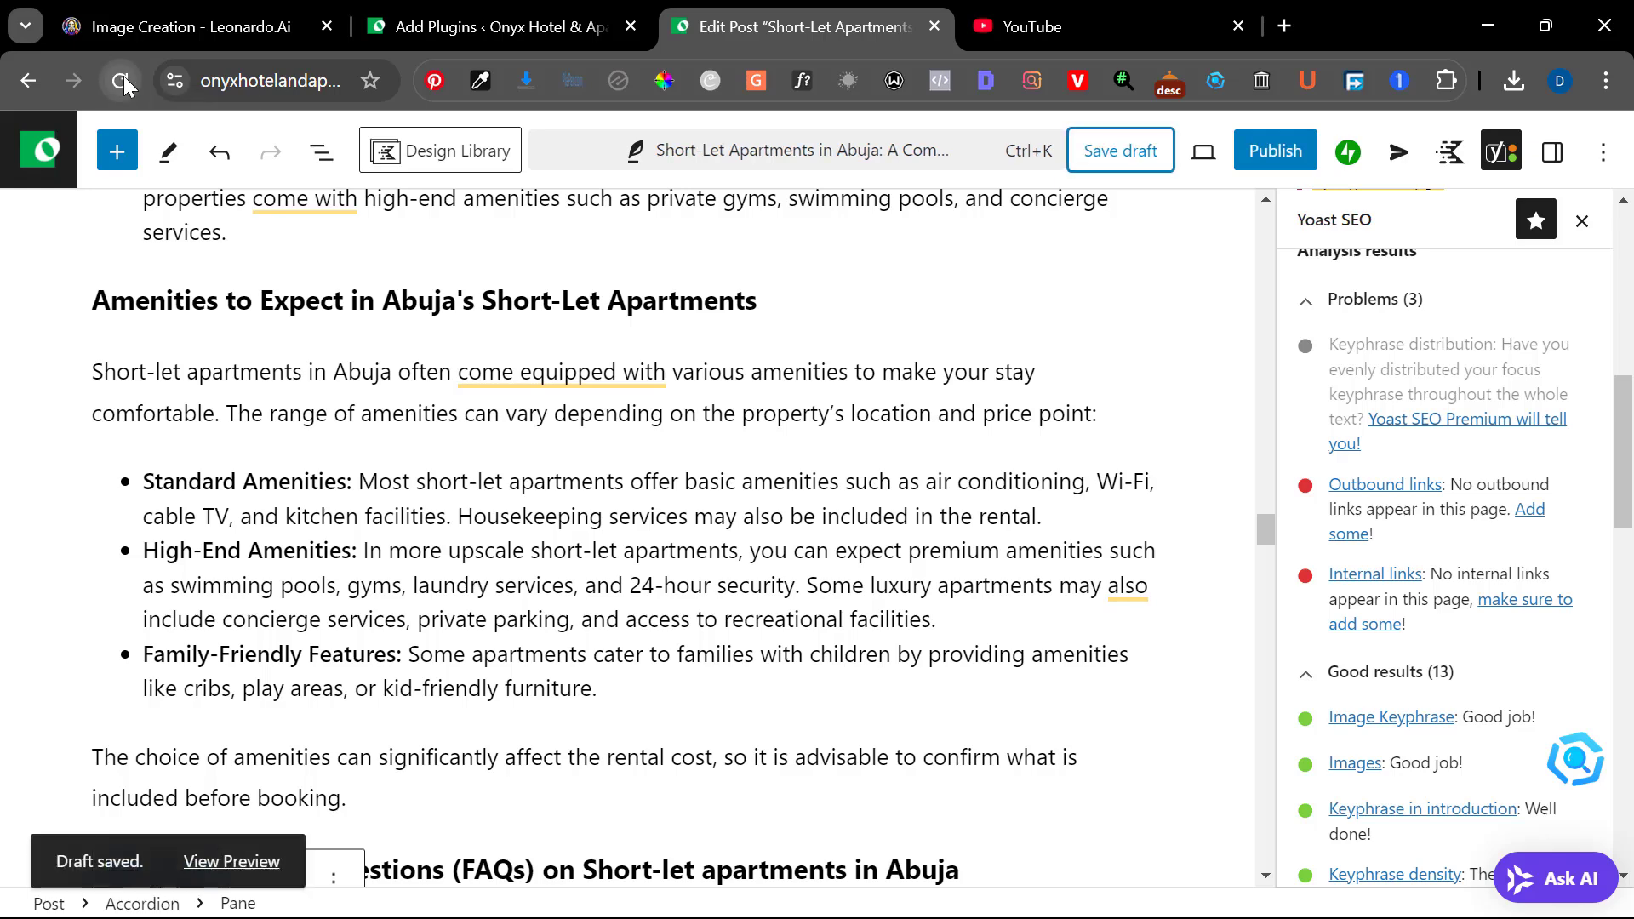
# Look below the post content and Yoast settings for the Link Whisper Suggested Links section and examine its options
pyautogui.scroll(-15, 731, 634)
pyautogui.scroll(-20, 731, 634)
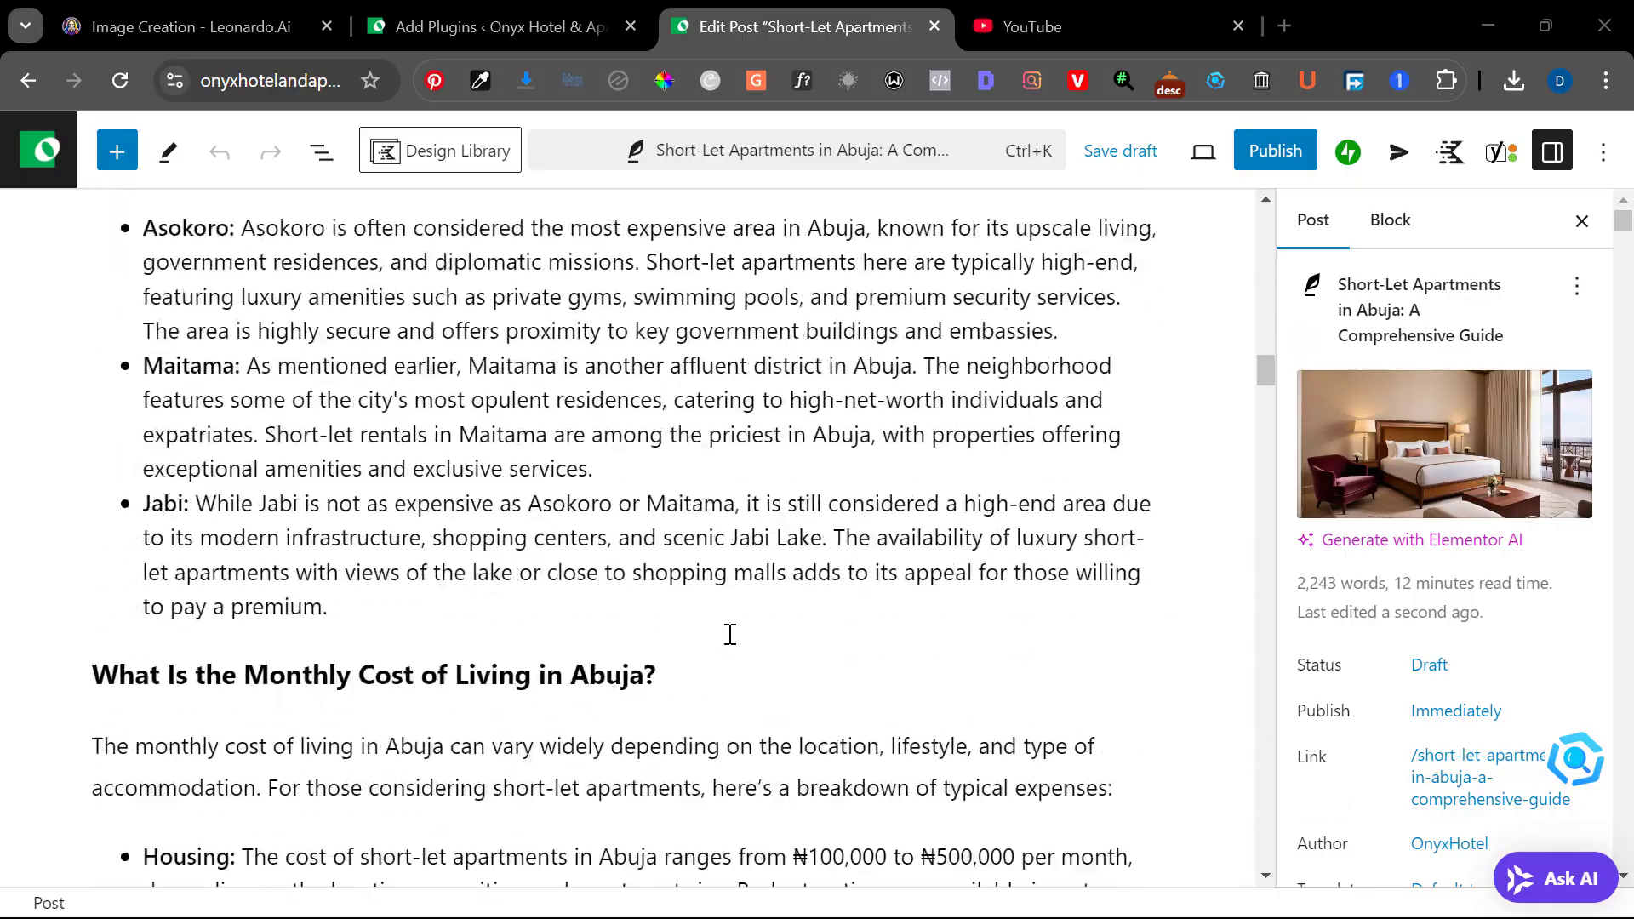
pyautogui.scroll(4, 730, 634)
pyautogui.scroll(-8, 730, 634)
pyautogui.scroll(-20, 731, 635)
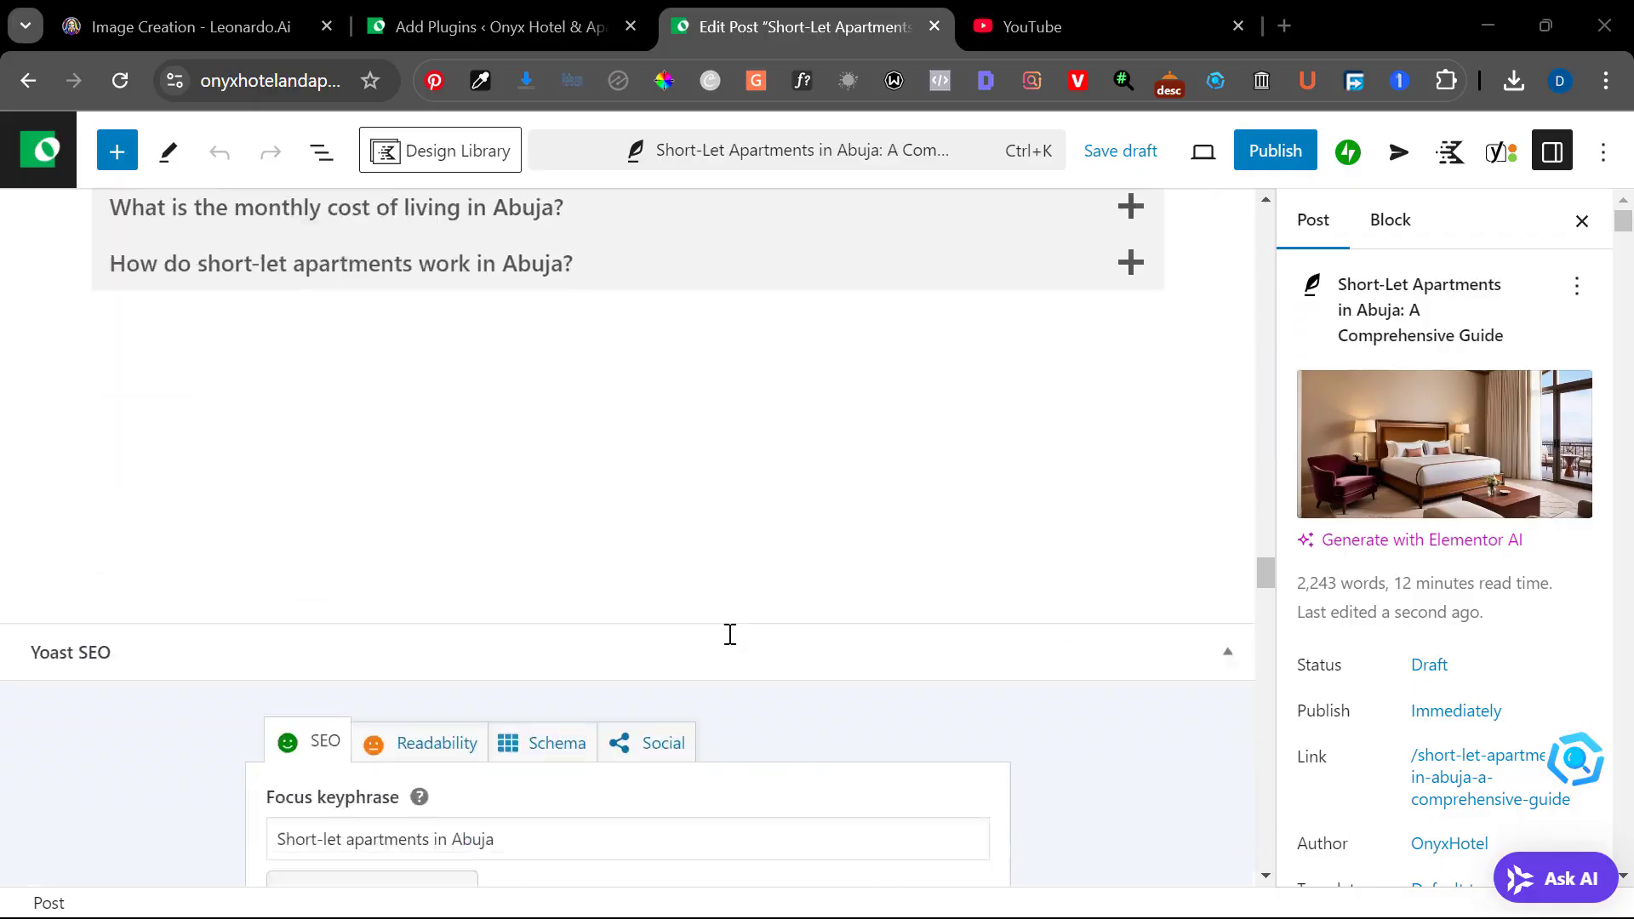
pyautogui.scroll(-10, 731, 635)
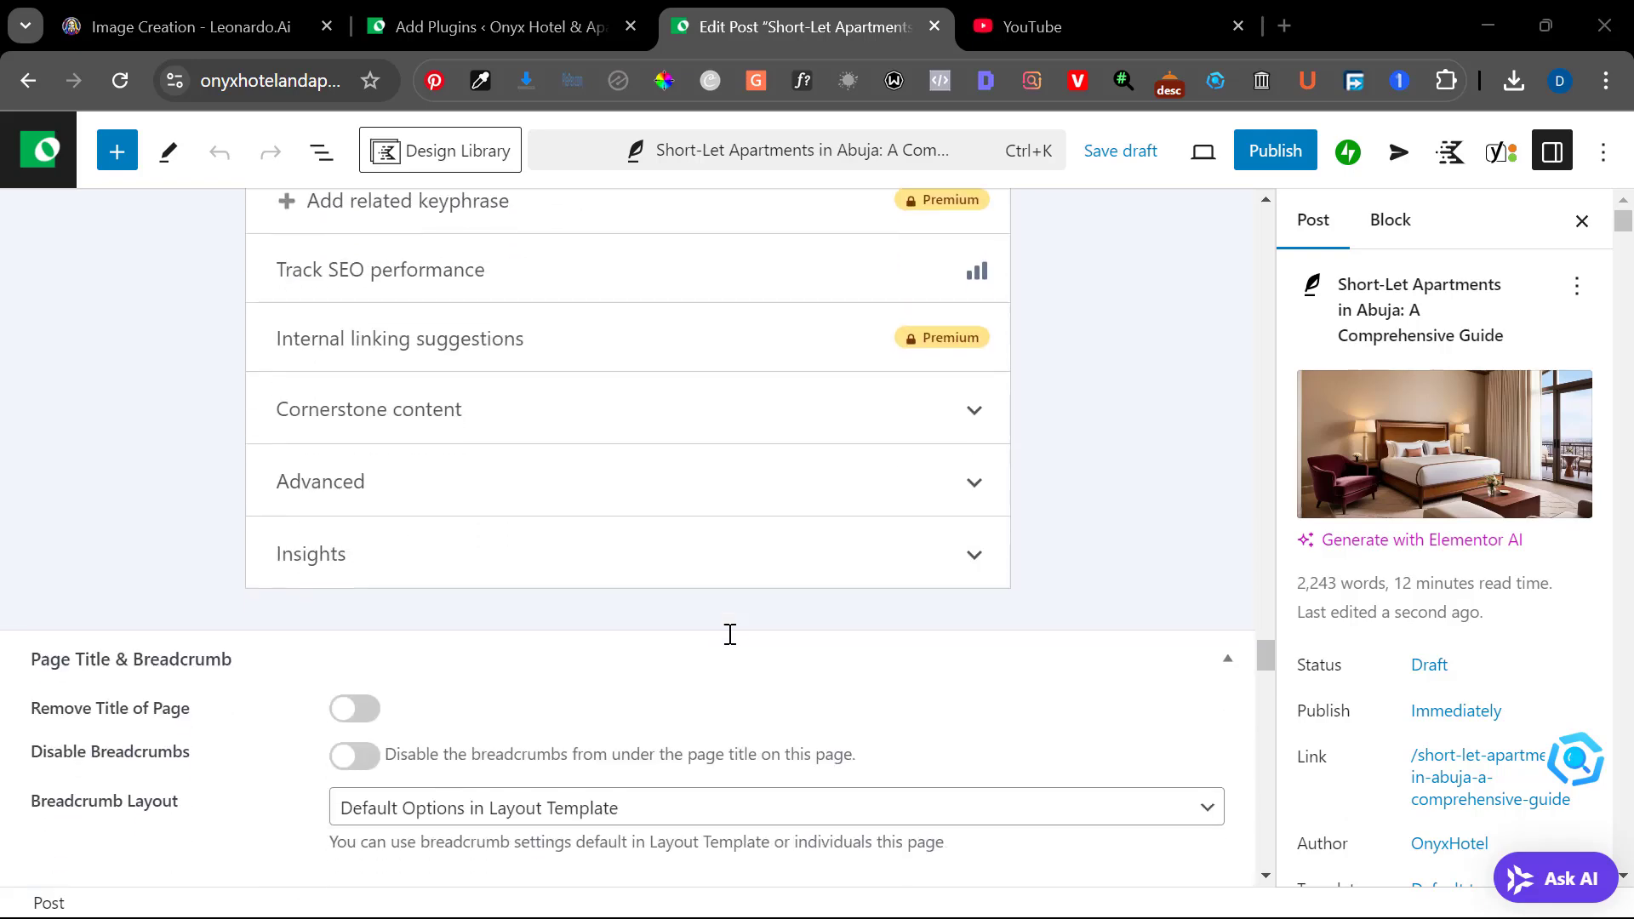
pyautogui.scroll(2, 730, 634)
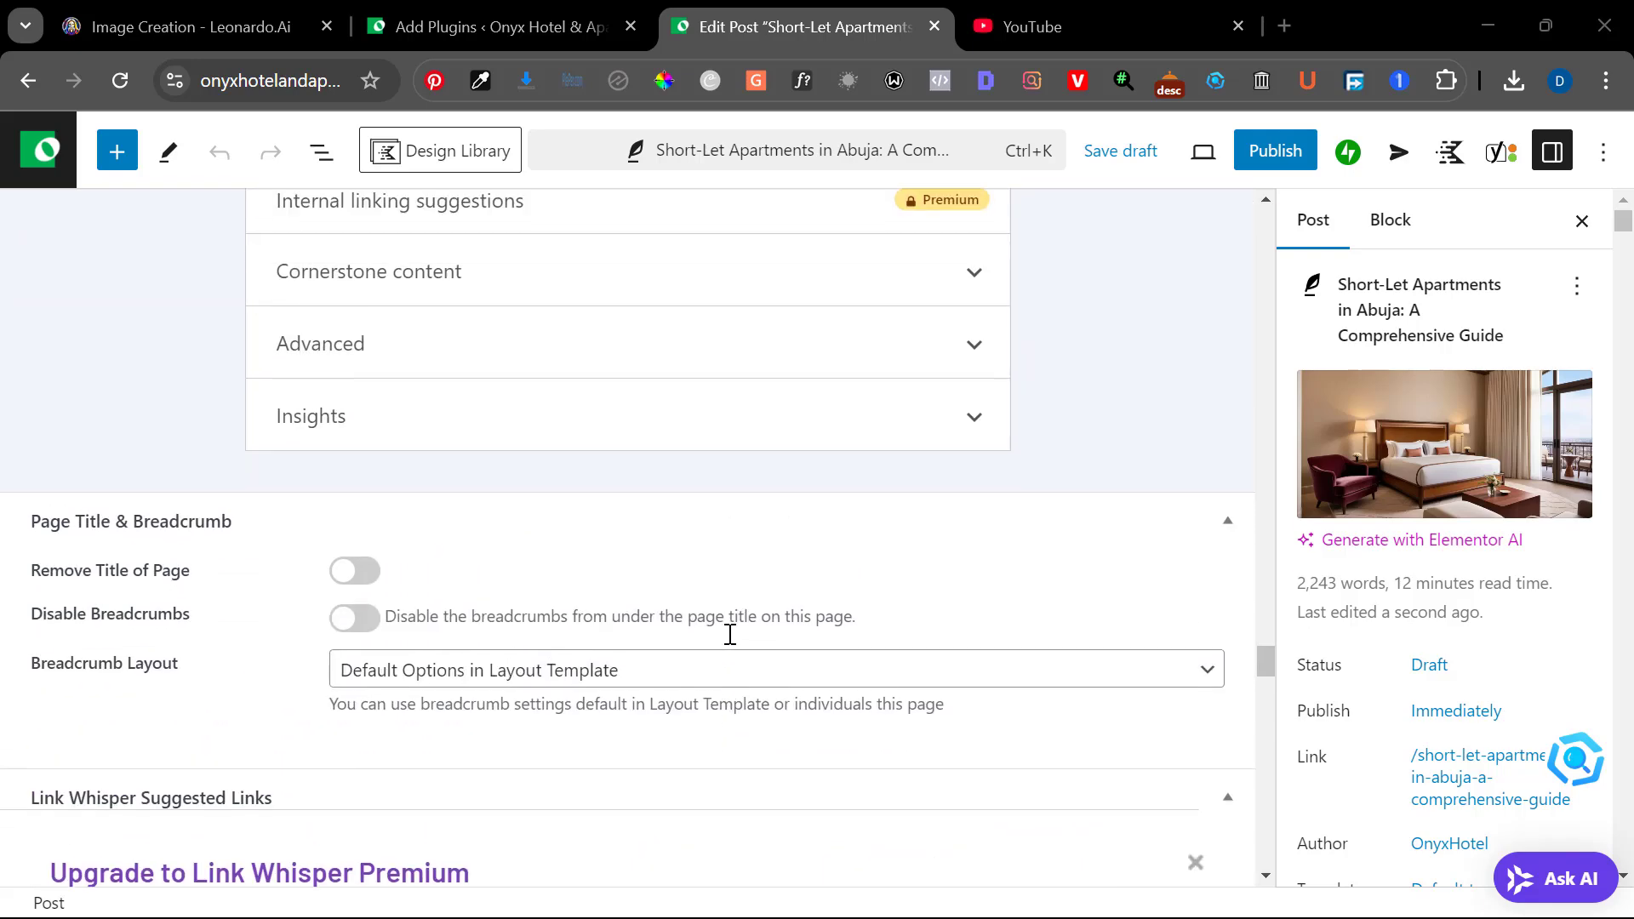
pyautogui.scroll(-4, 730, 635)
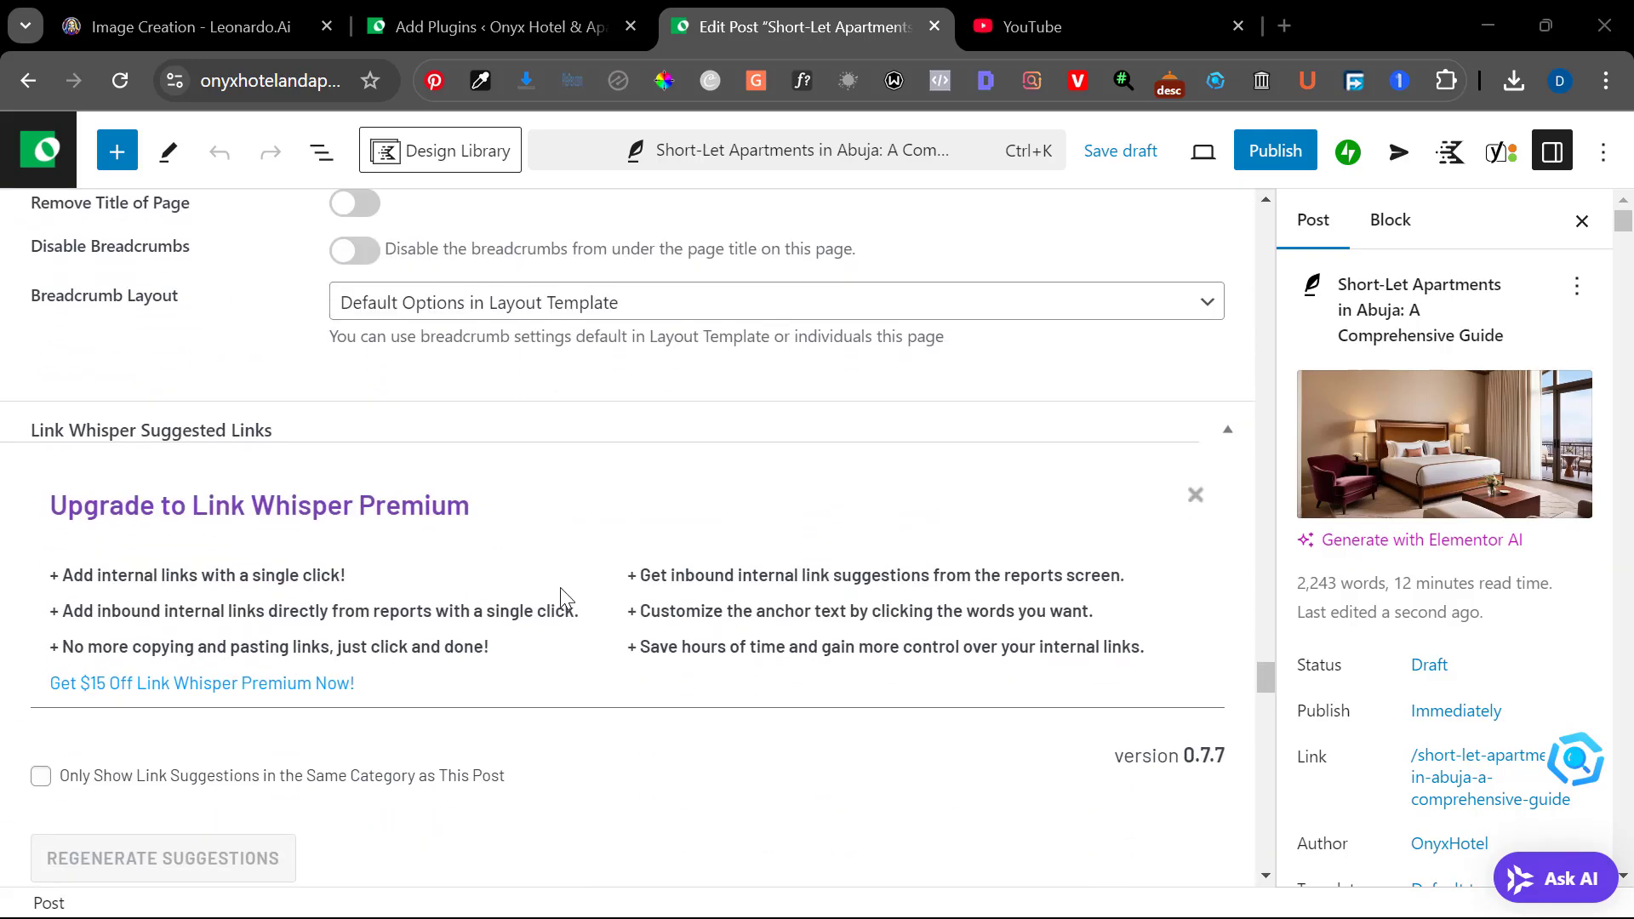
pyautogui.scroll(-1, 566, 604)
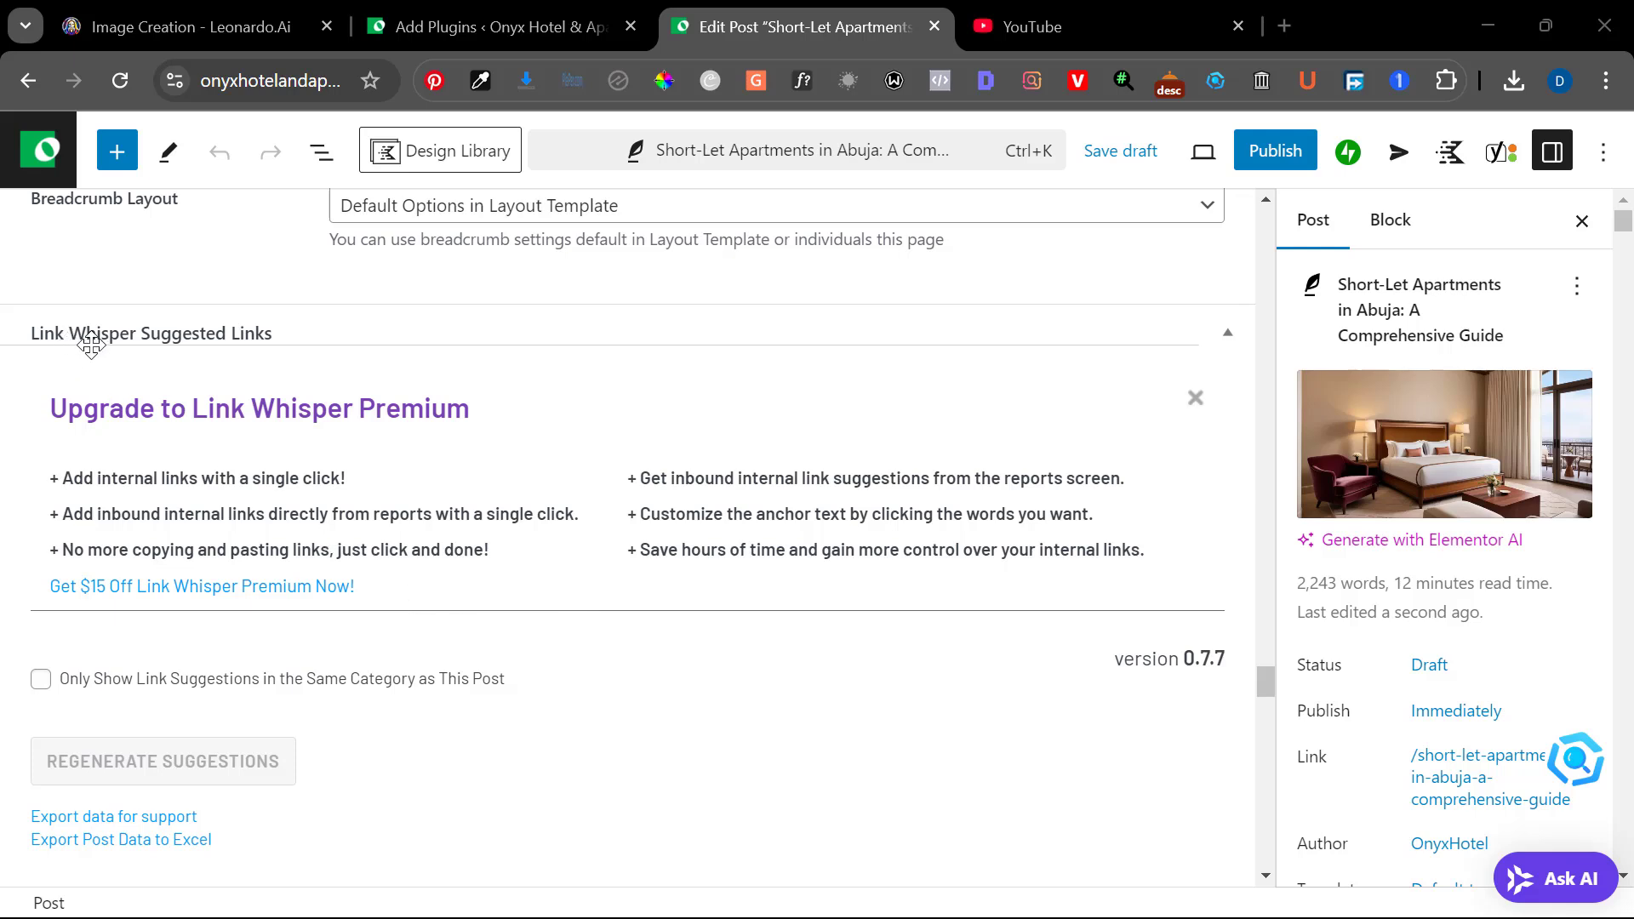
pyautogui.scroll(1, 343, 423)
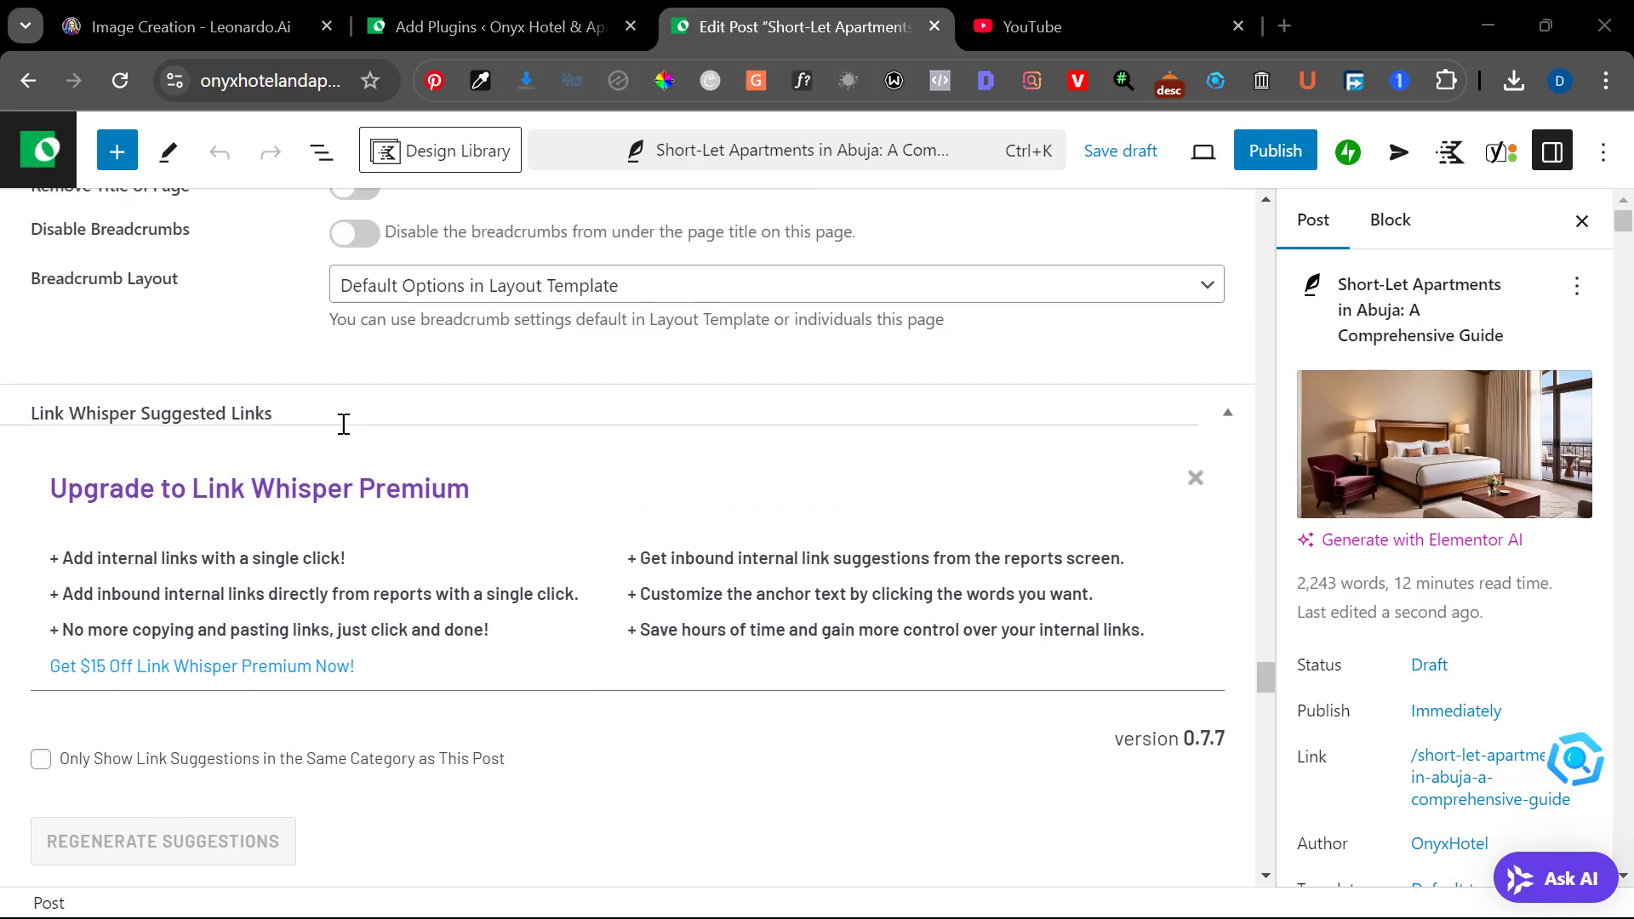
pyautogui.scroll(-1, 630, 541)
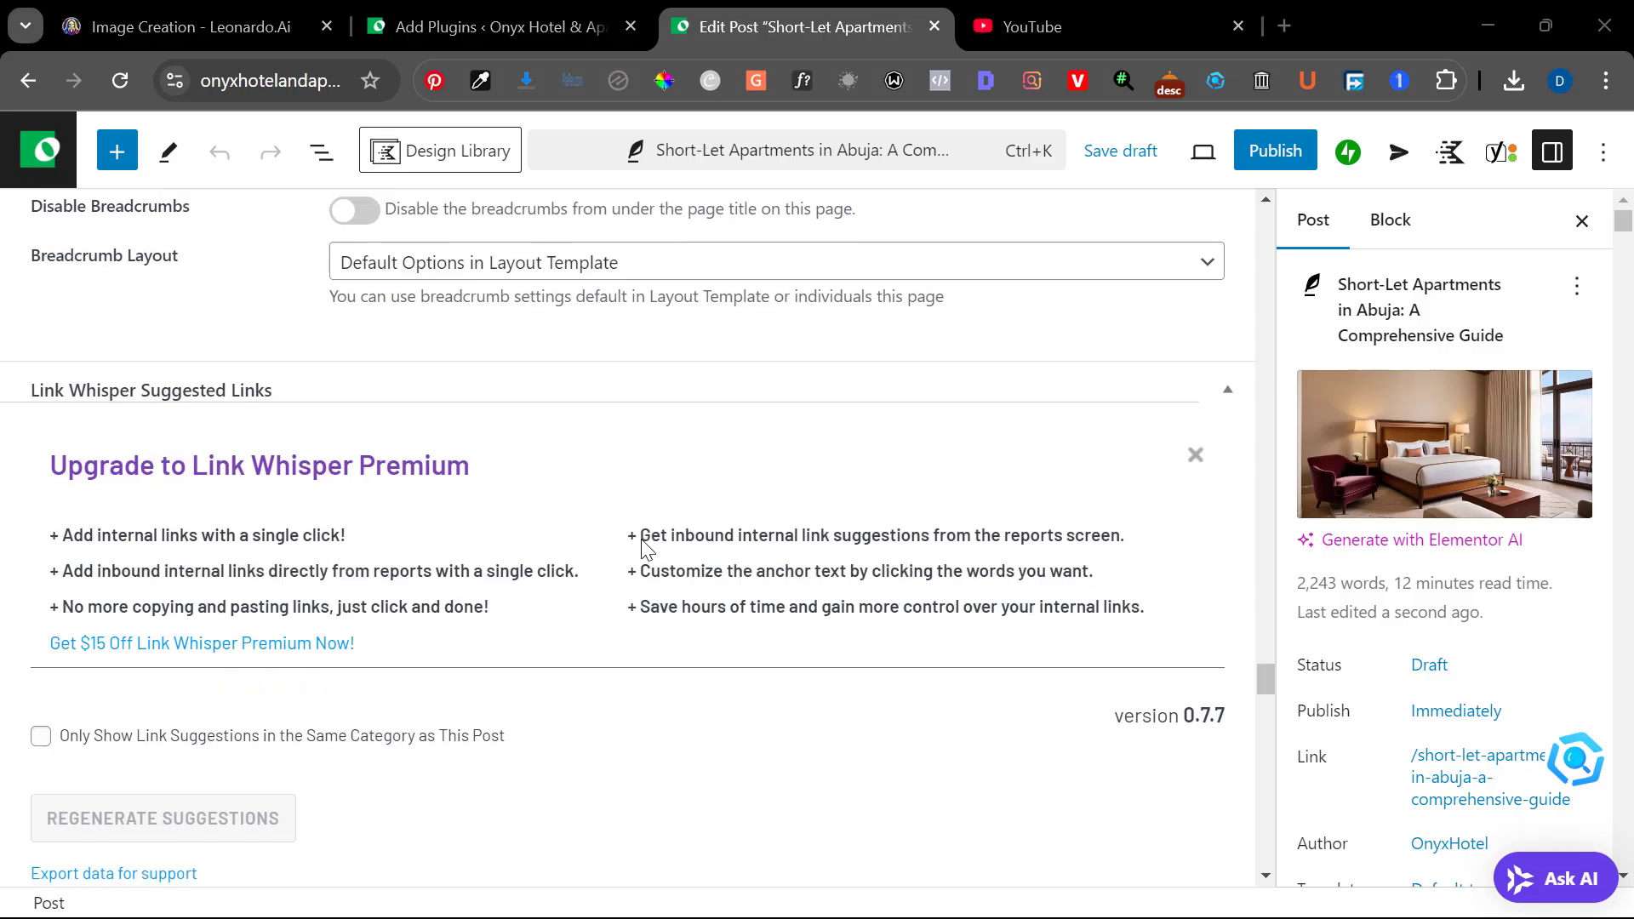
pyautogui.scroll(10, 647, 549)
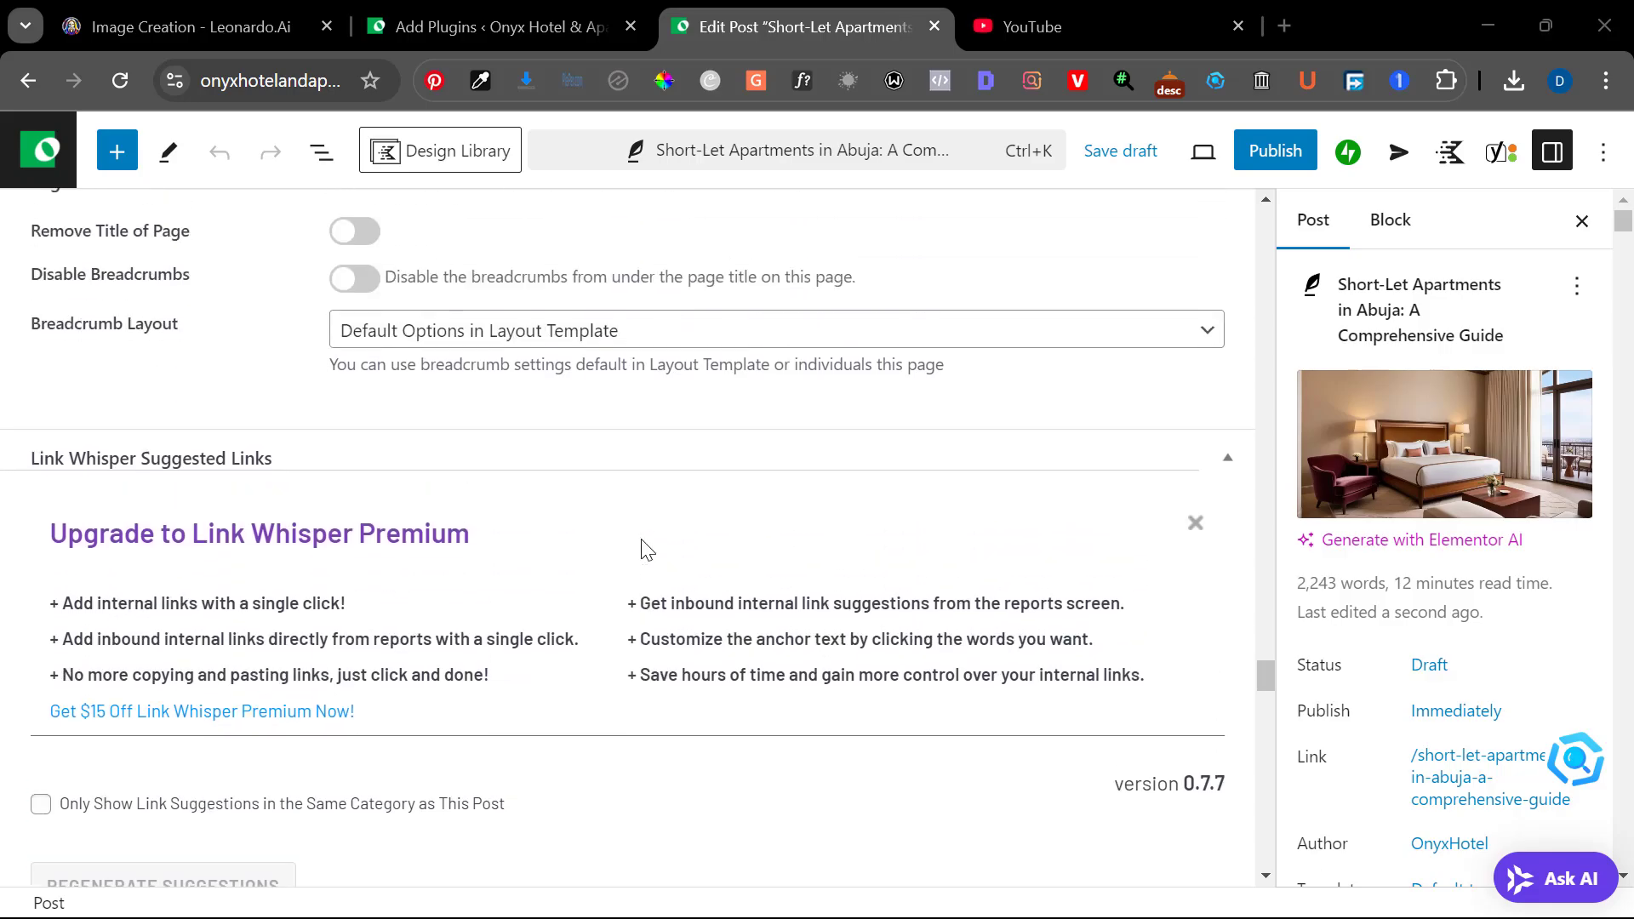
# Select the heading "Why Choose Short-Let Apartments in Abuja?", and in SEO BlogGPT request a well-detailed blog post on it using Google EEAT standards and SEO best practices
pyautogui.scroll(15, 647, 549)
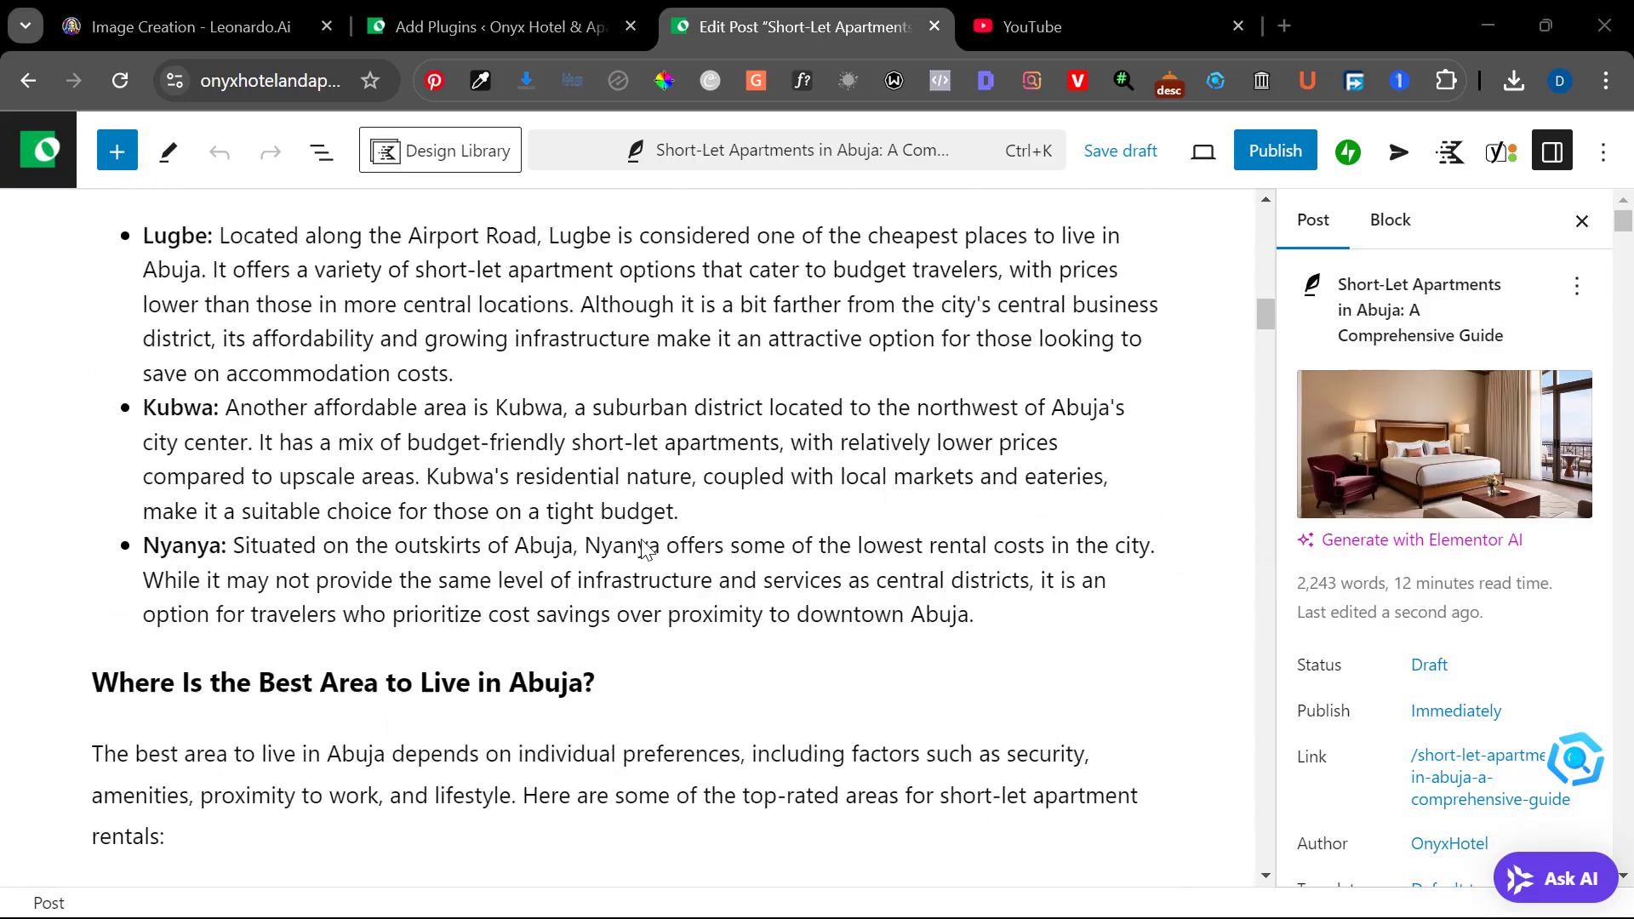
pyautogui.scroll(-2, 646, 549)
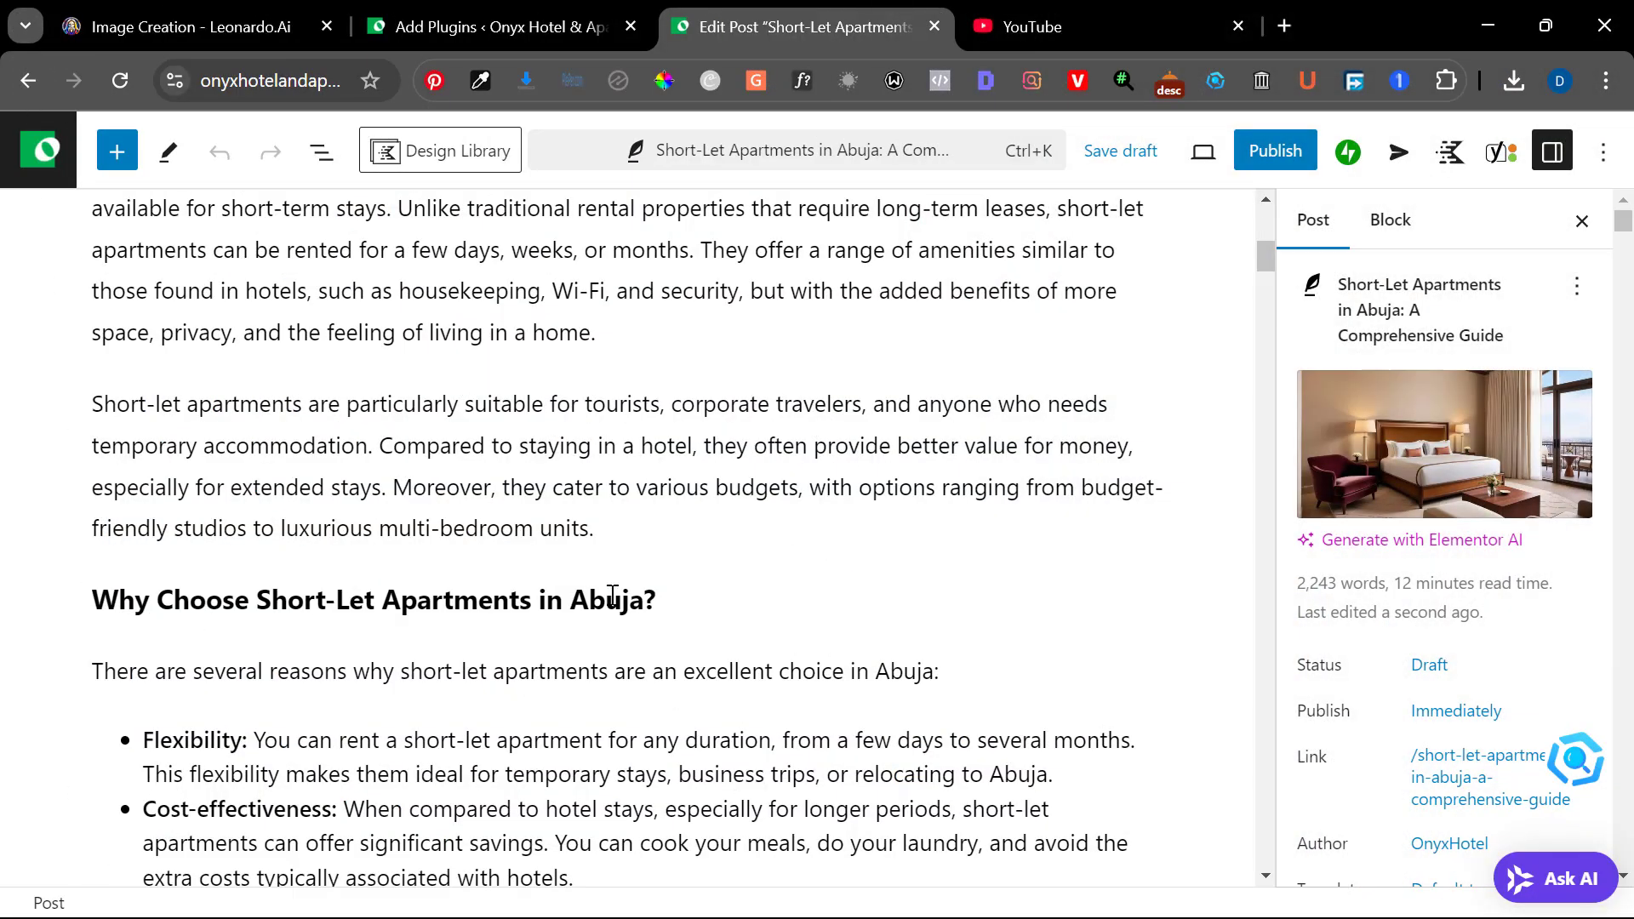
pyautogui.tripleClick(189, 604)
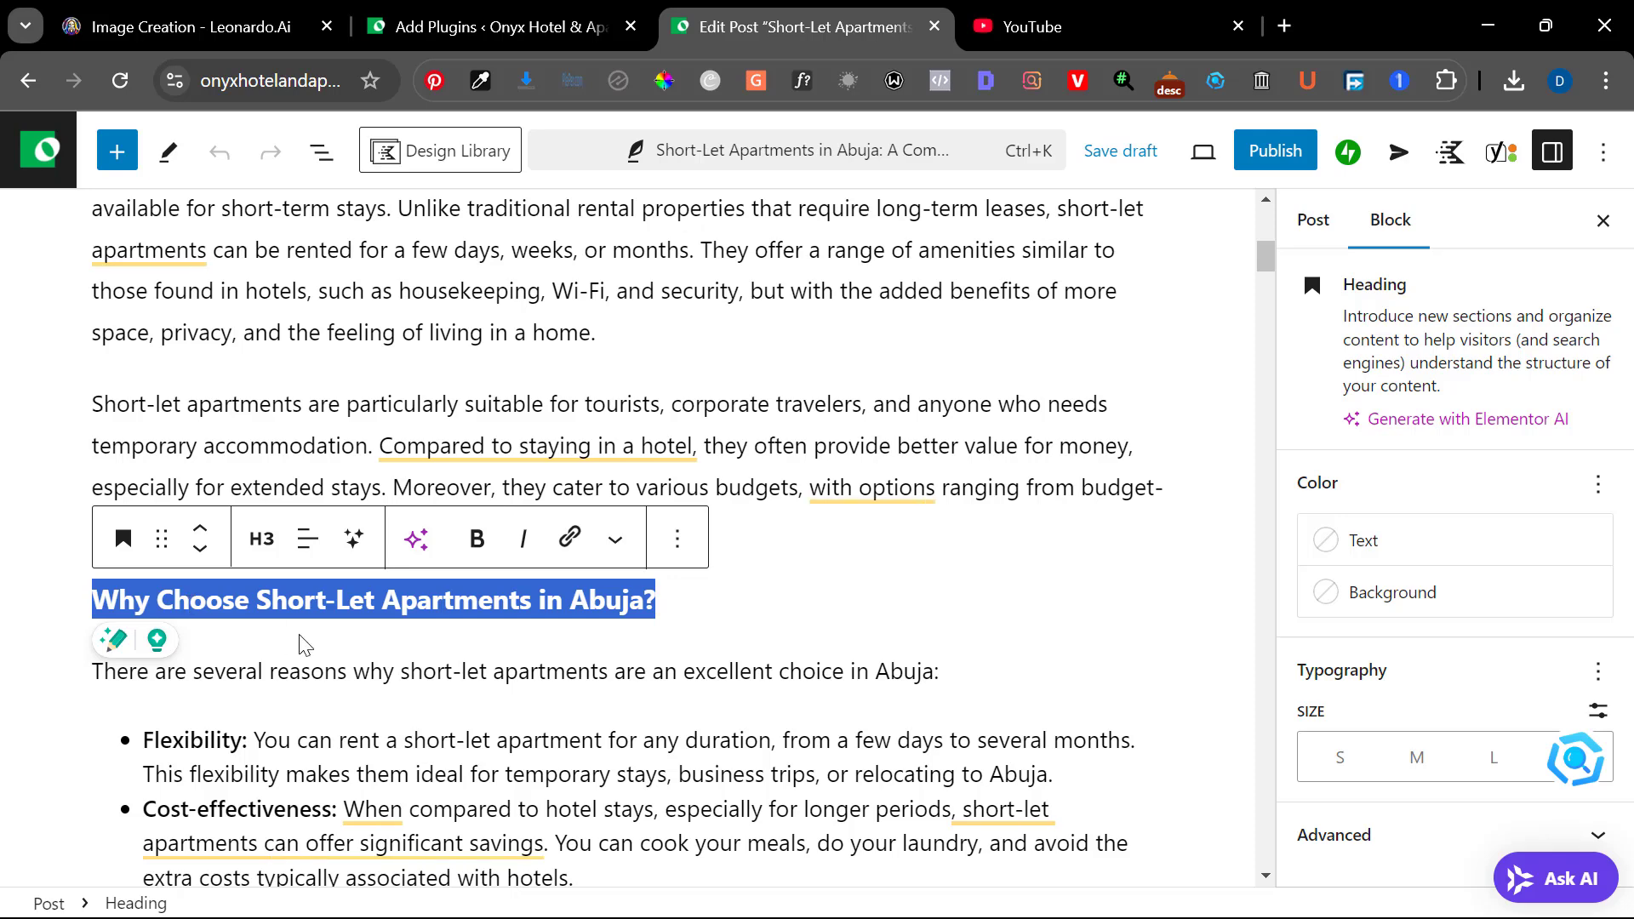
pyautogui.scroll(-1, 333, 604)
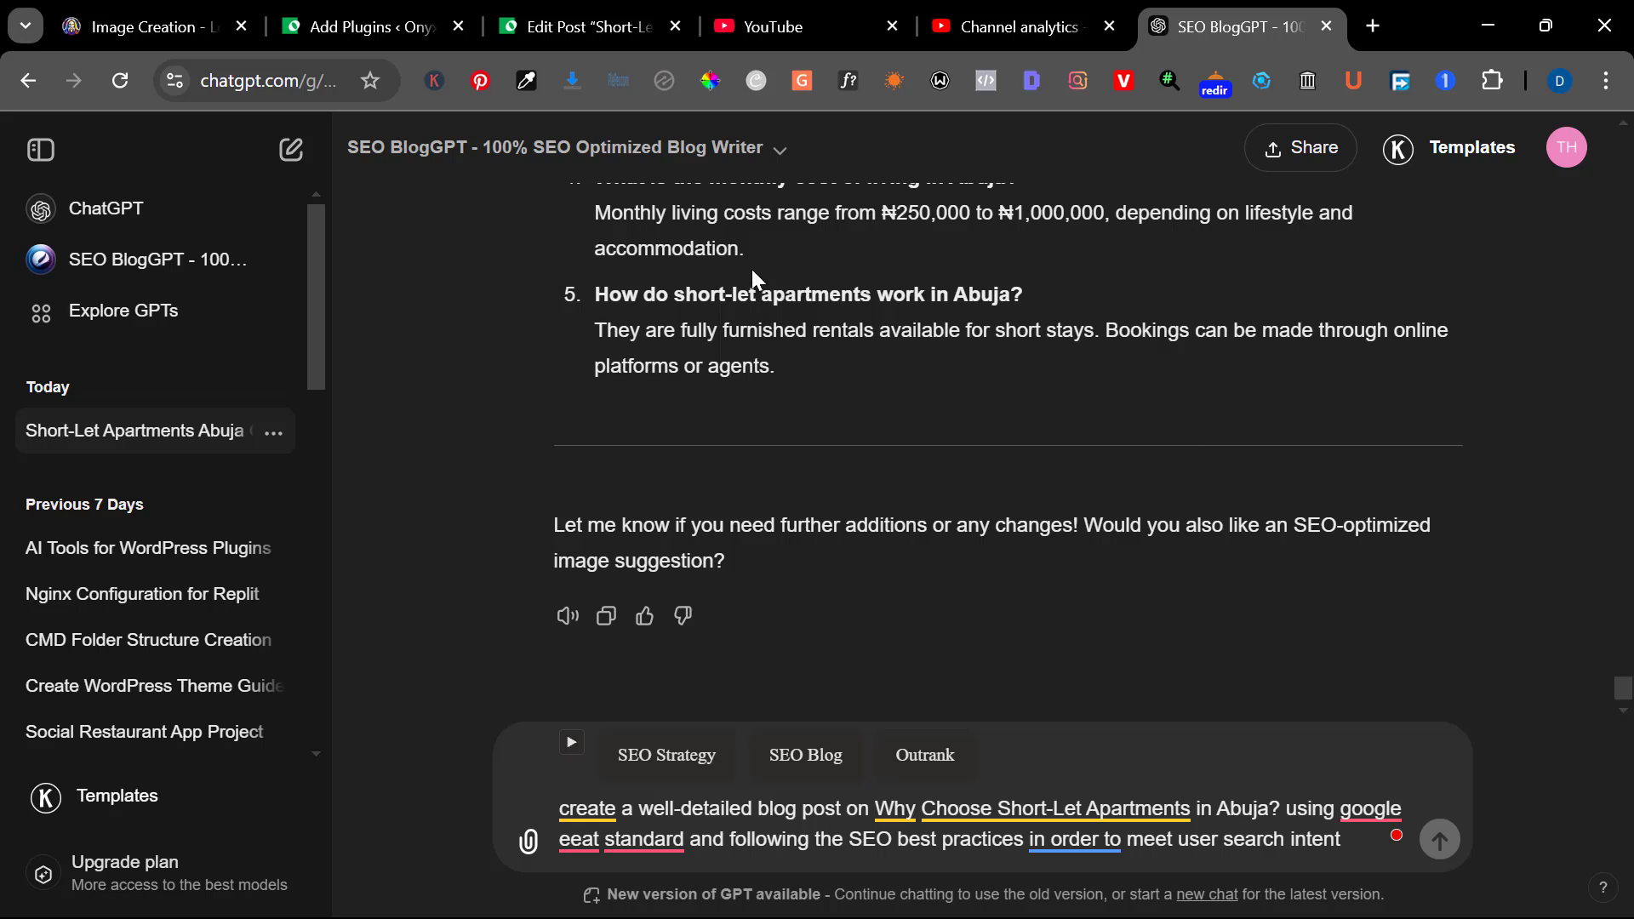
pyautogui.press('Return')
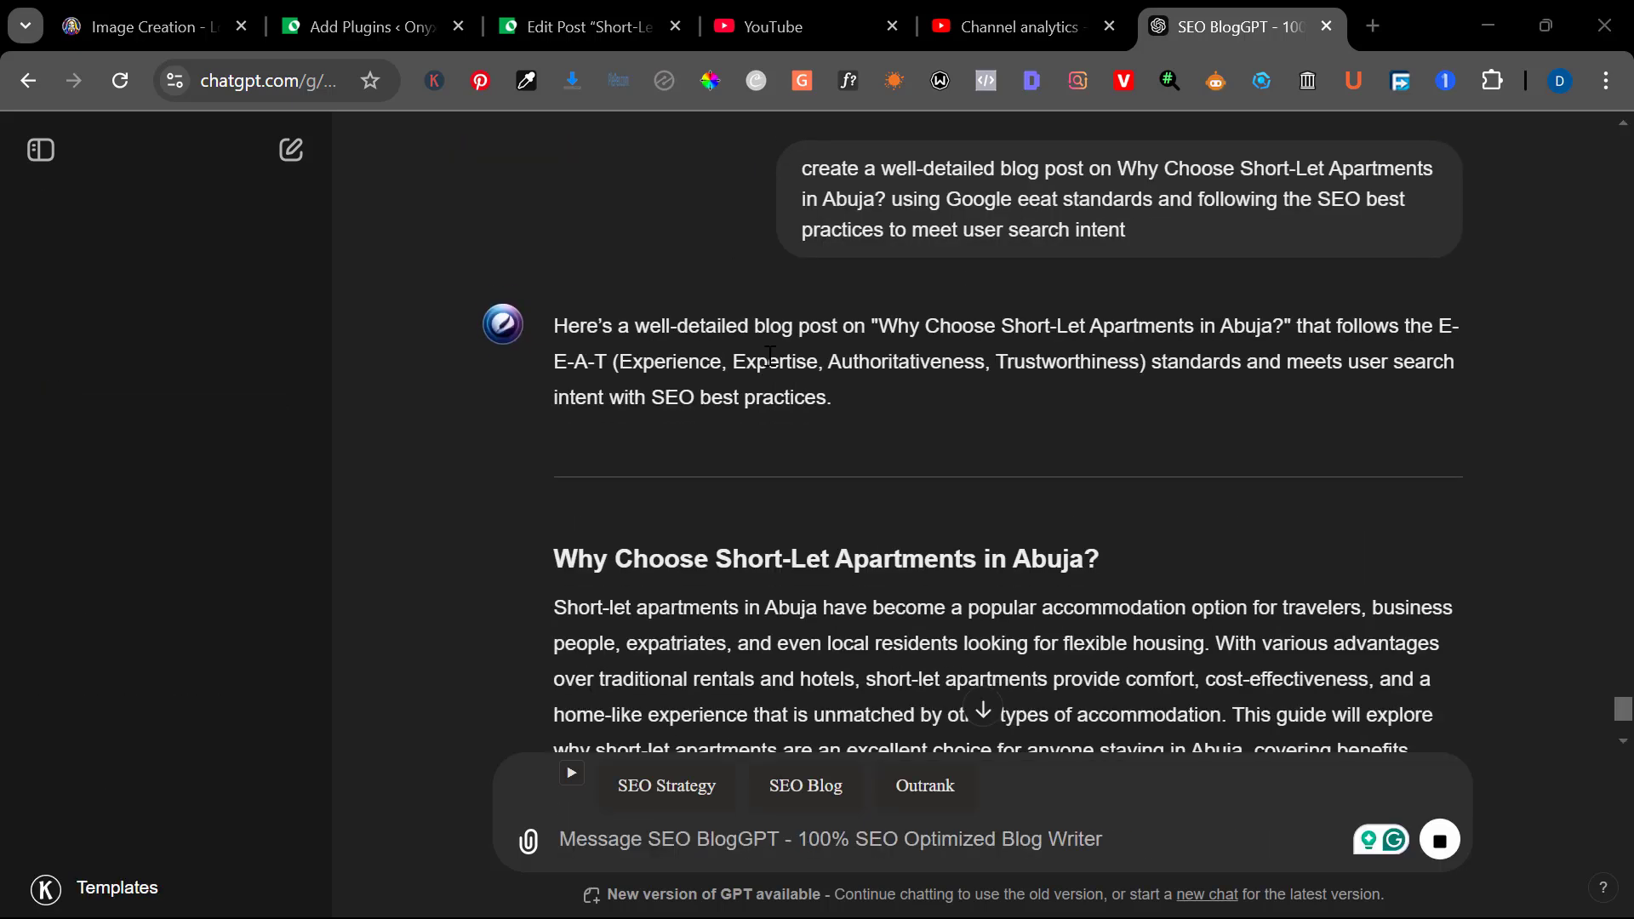
pyautogui.scroll(-3, 771, 355)
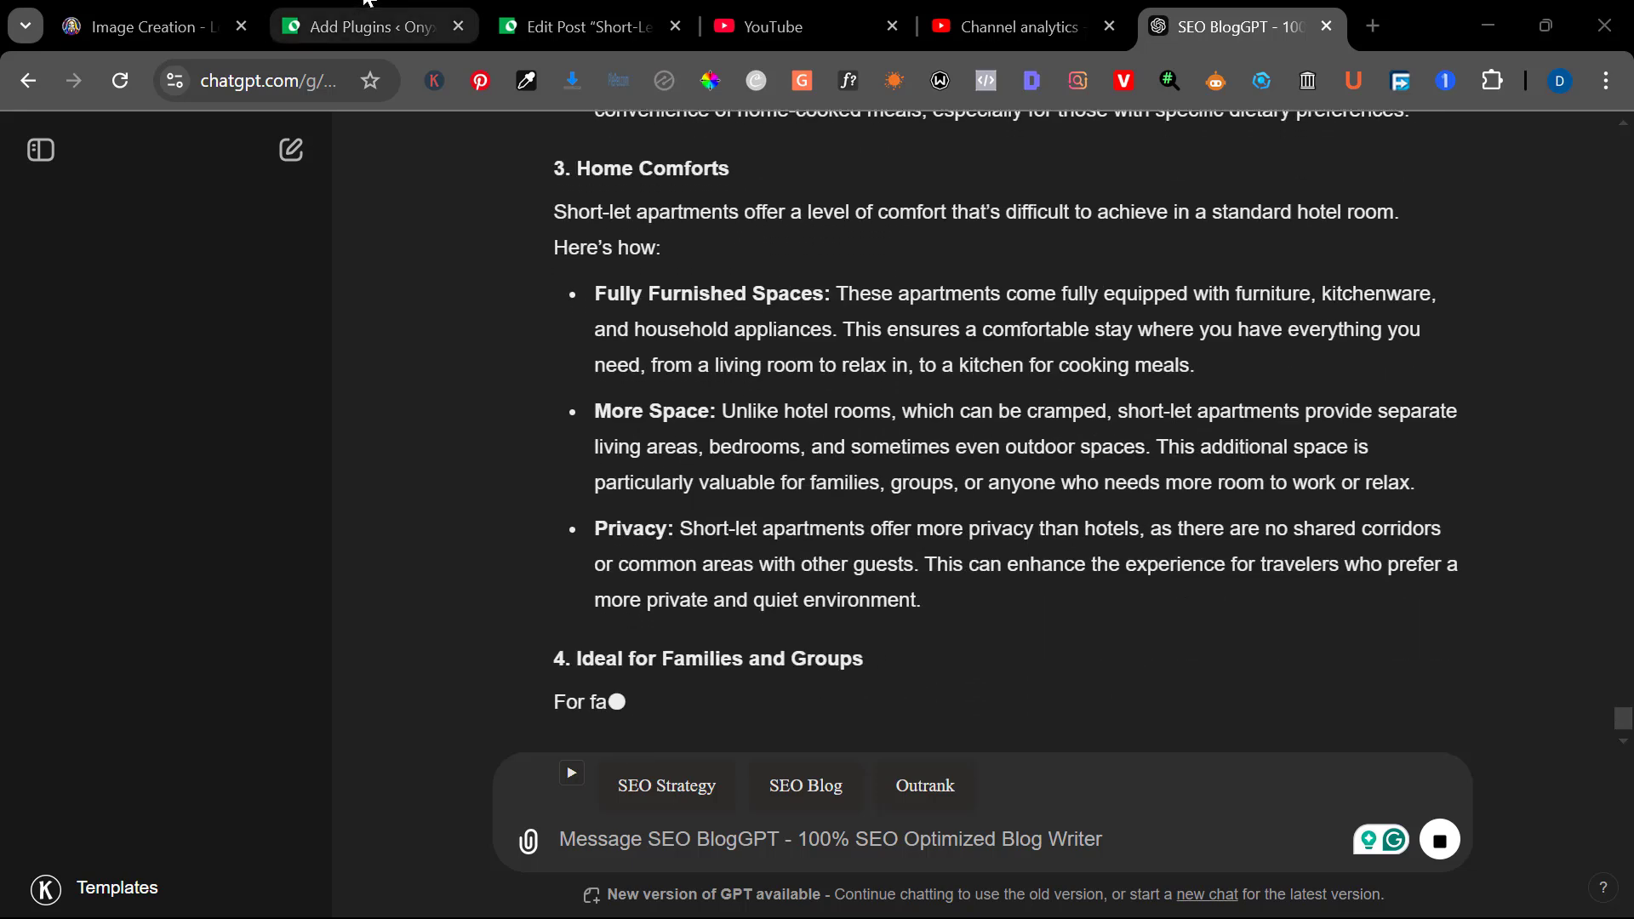
# Return to the post editor and examine the area subheadings and lists for internal-link opportunities, such as Maitama under the most expensive areas
pyautogui.click(550, 8)
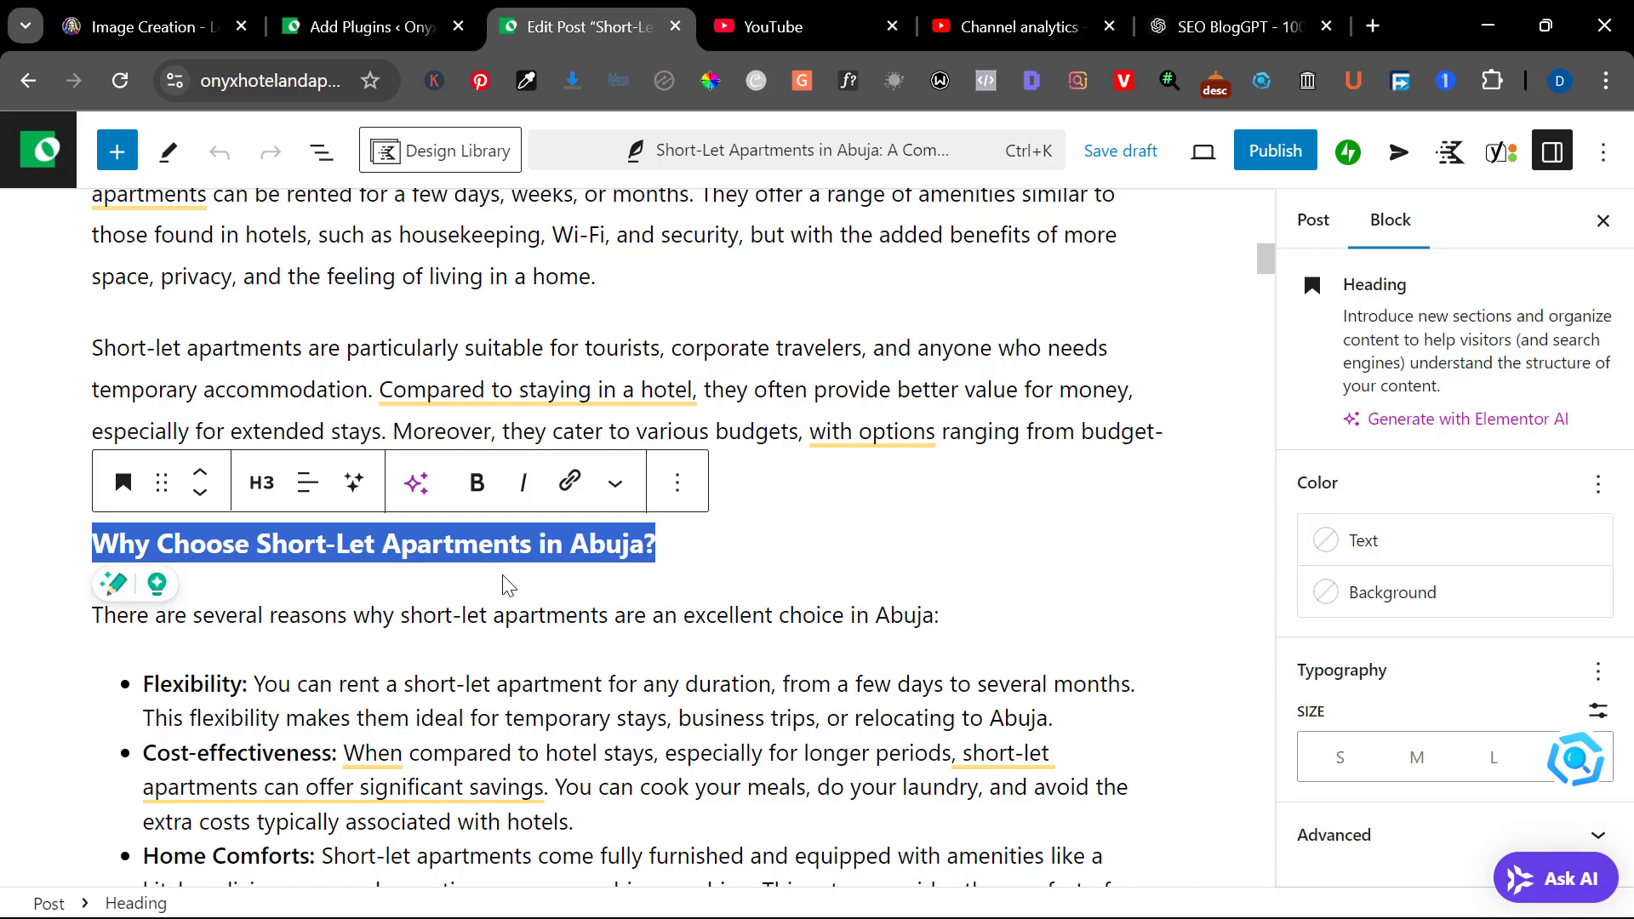
pyautogui.scroll(-10, 515, 583)
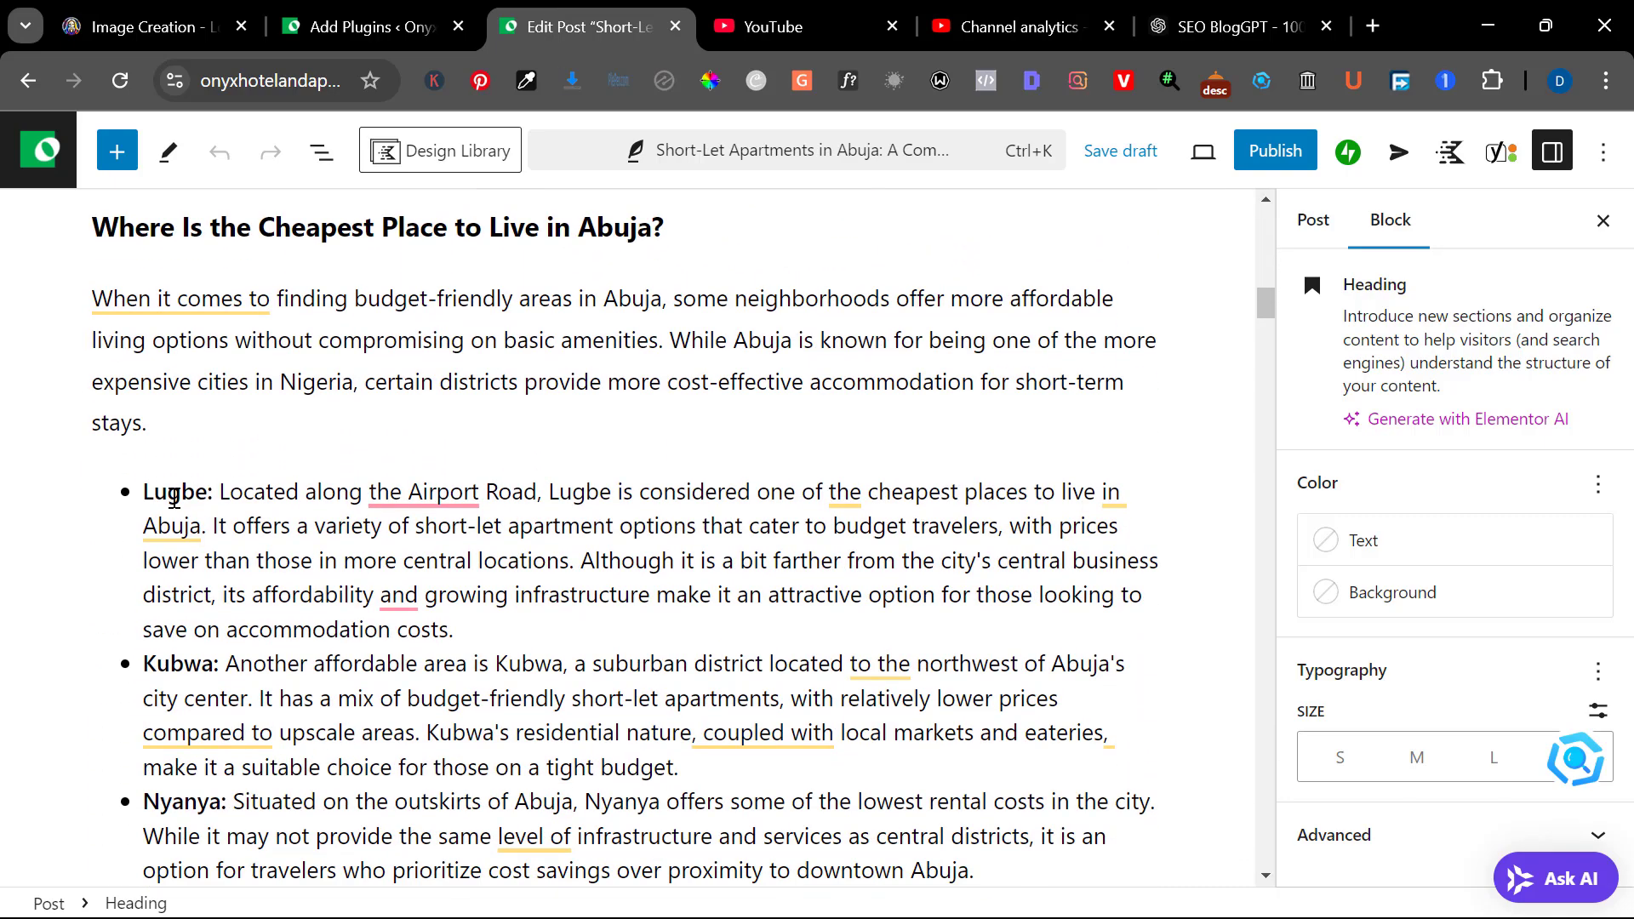
pyautogui.scroll(3, 174, 498)
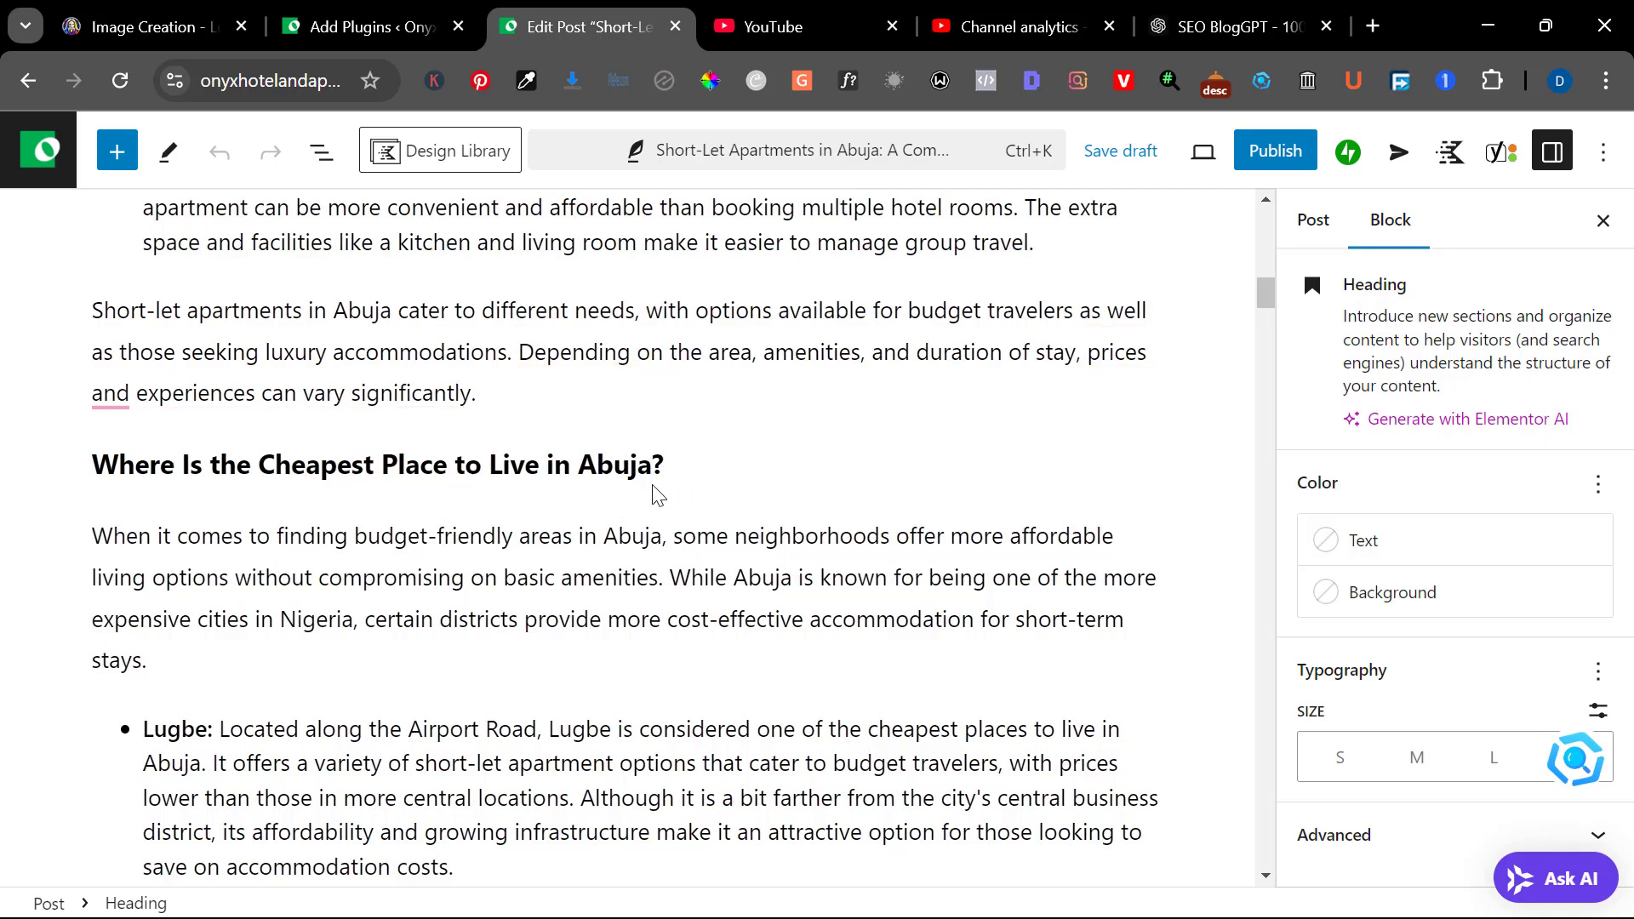
pyautogui.scroll(-2, 653, 491)
pyautogui.scroll(-9, 655, 492)
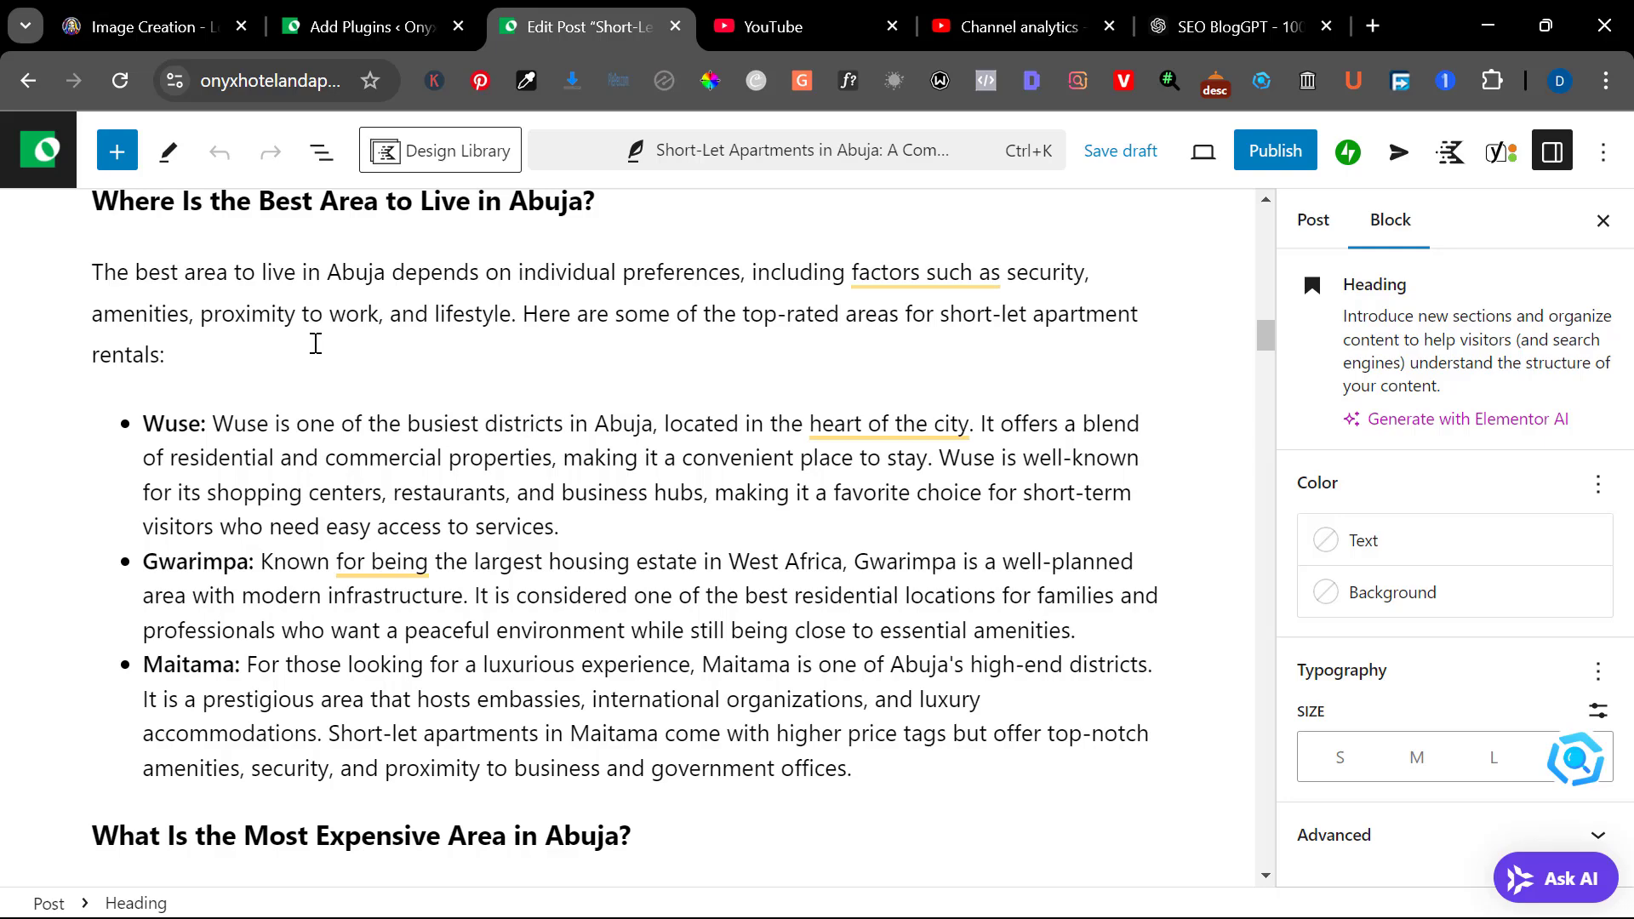
pyautogui.scroll(2, 294, 350)
pyautogui.scroll(-1, 543, 452)
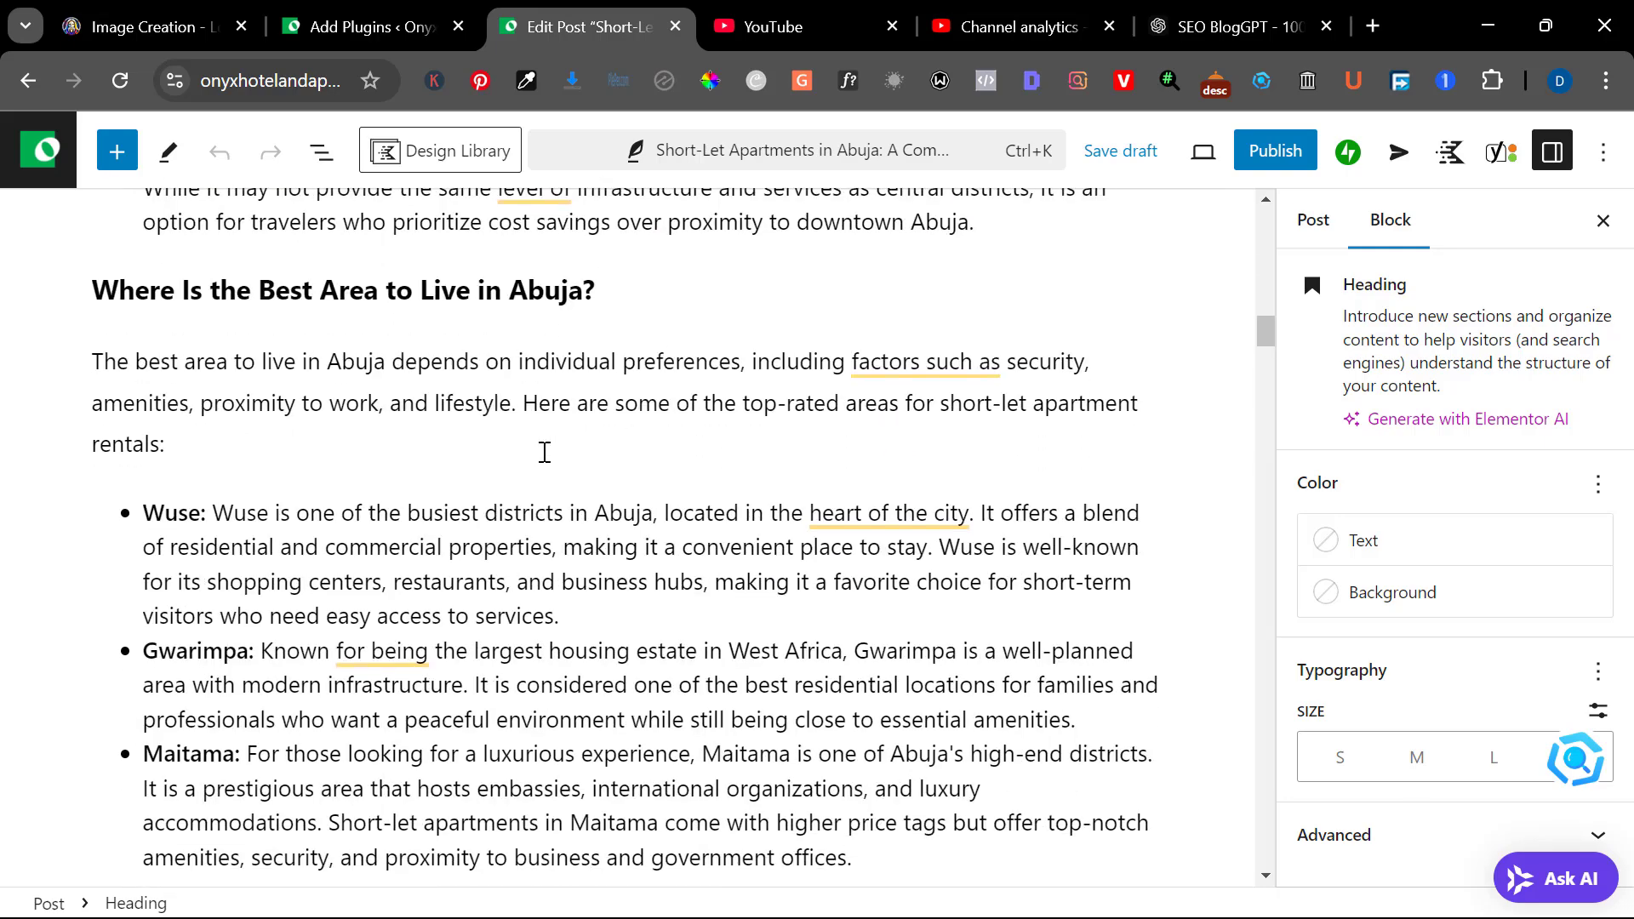
pyautogui.scroll(-4, 545, 452)
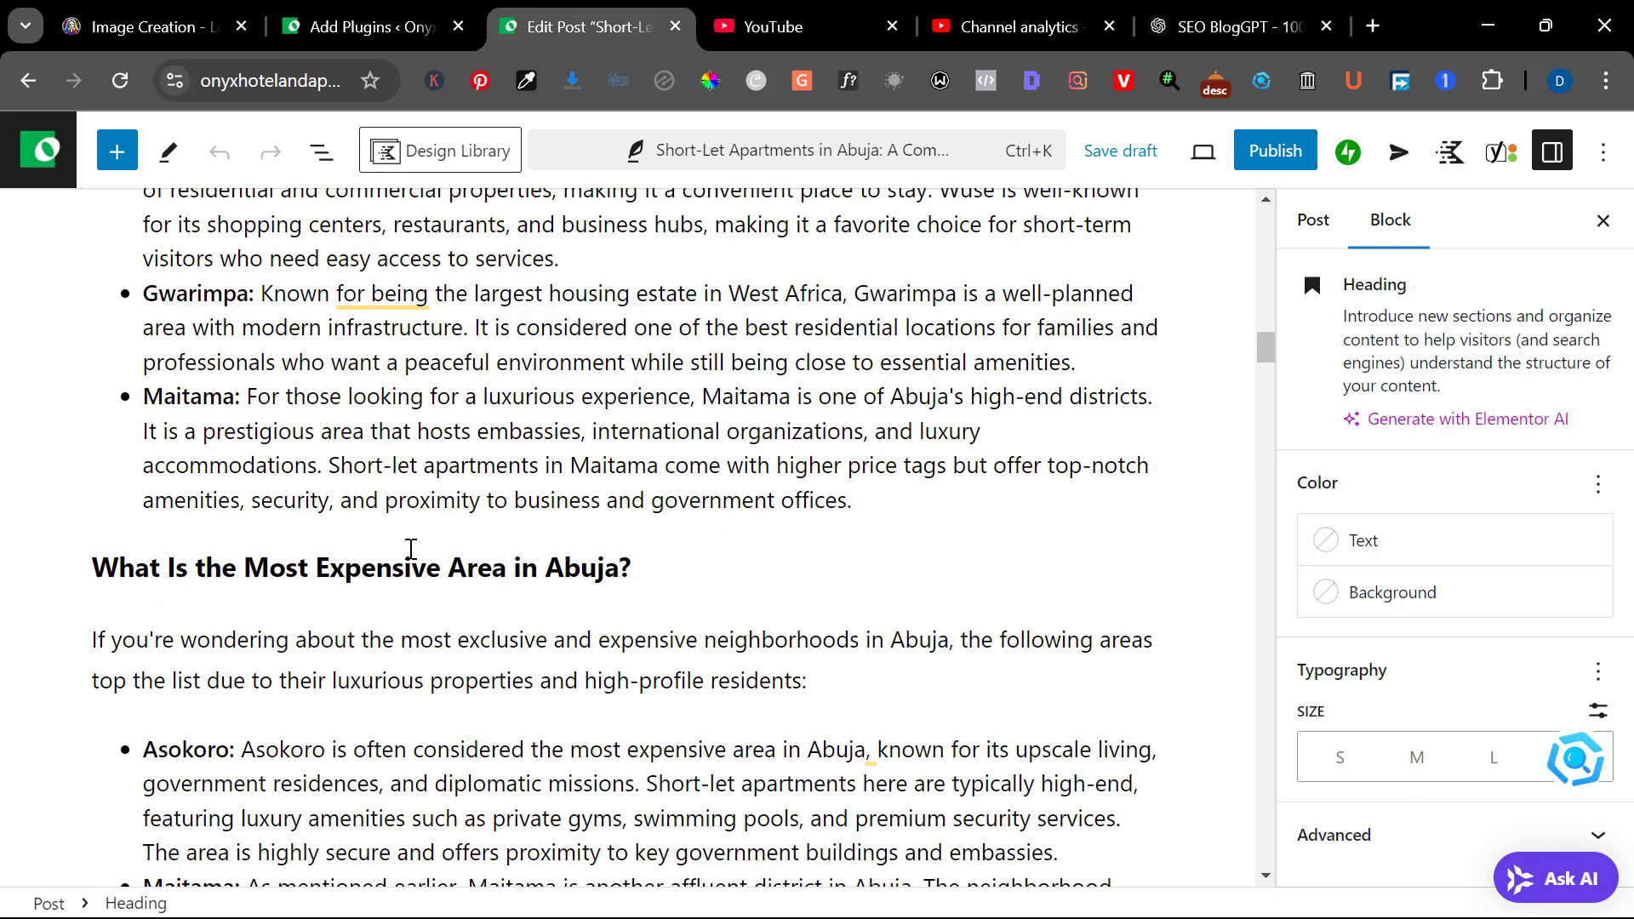
pyautogui.moveTo(884, 539)
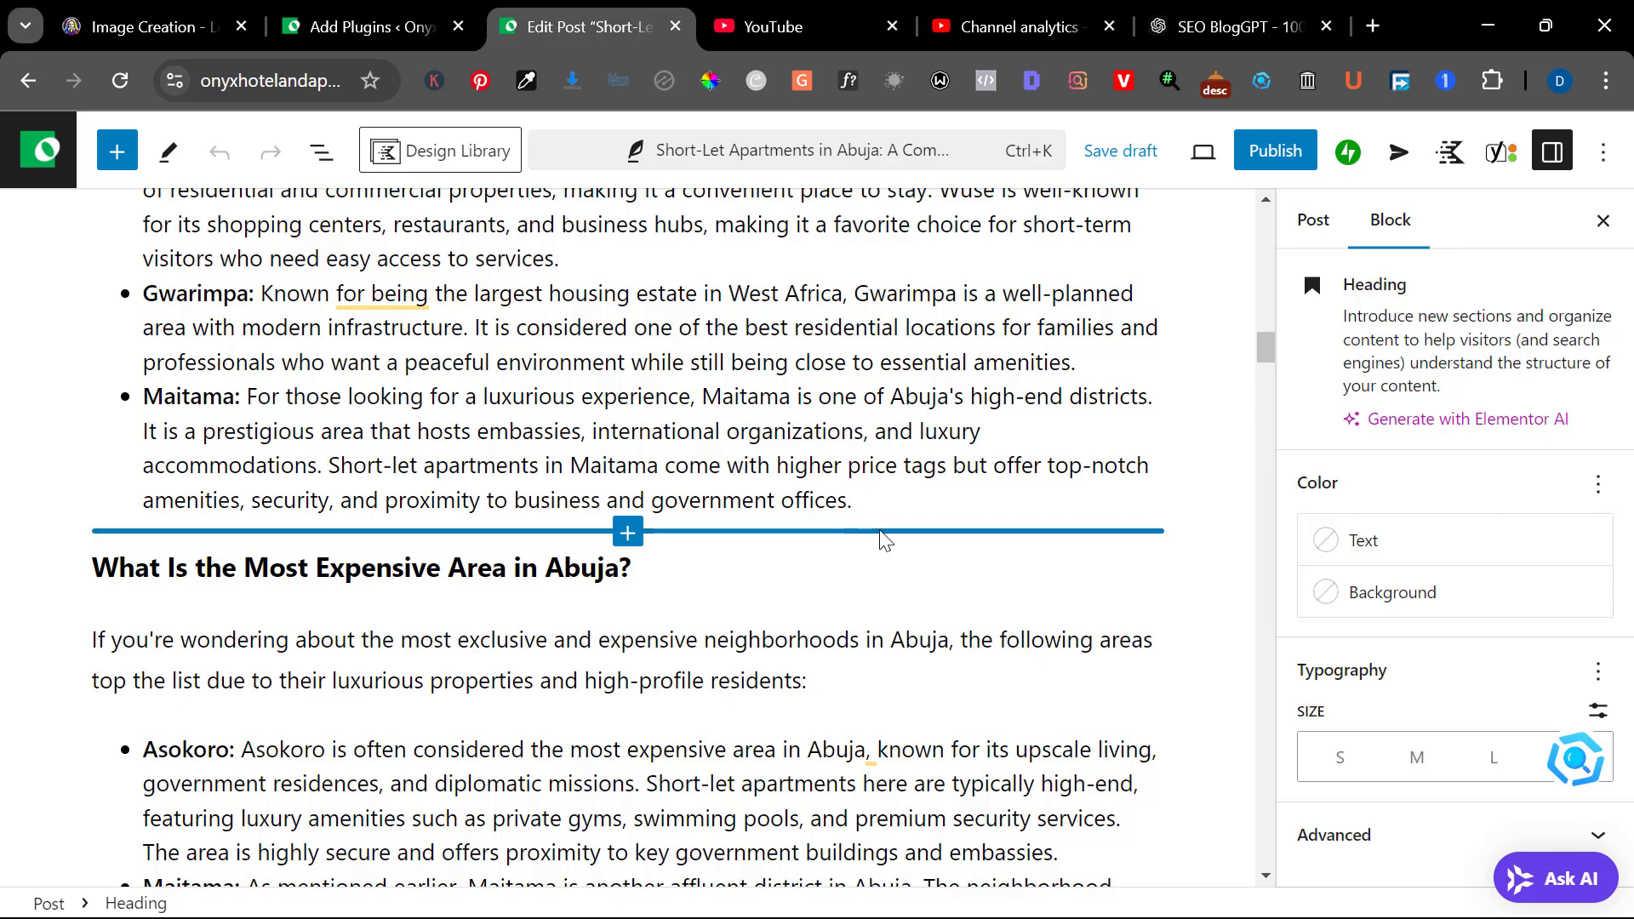
pyautogui.scroll(-3, 862, 671)
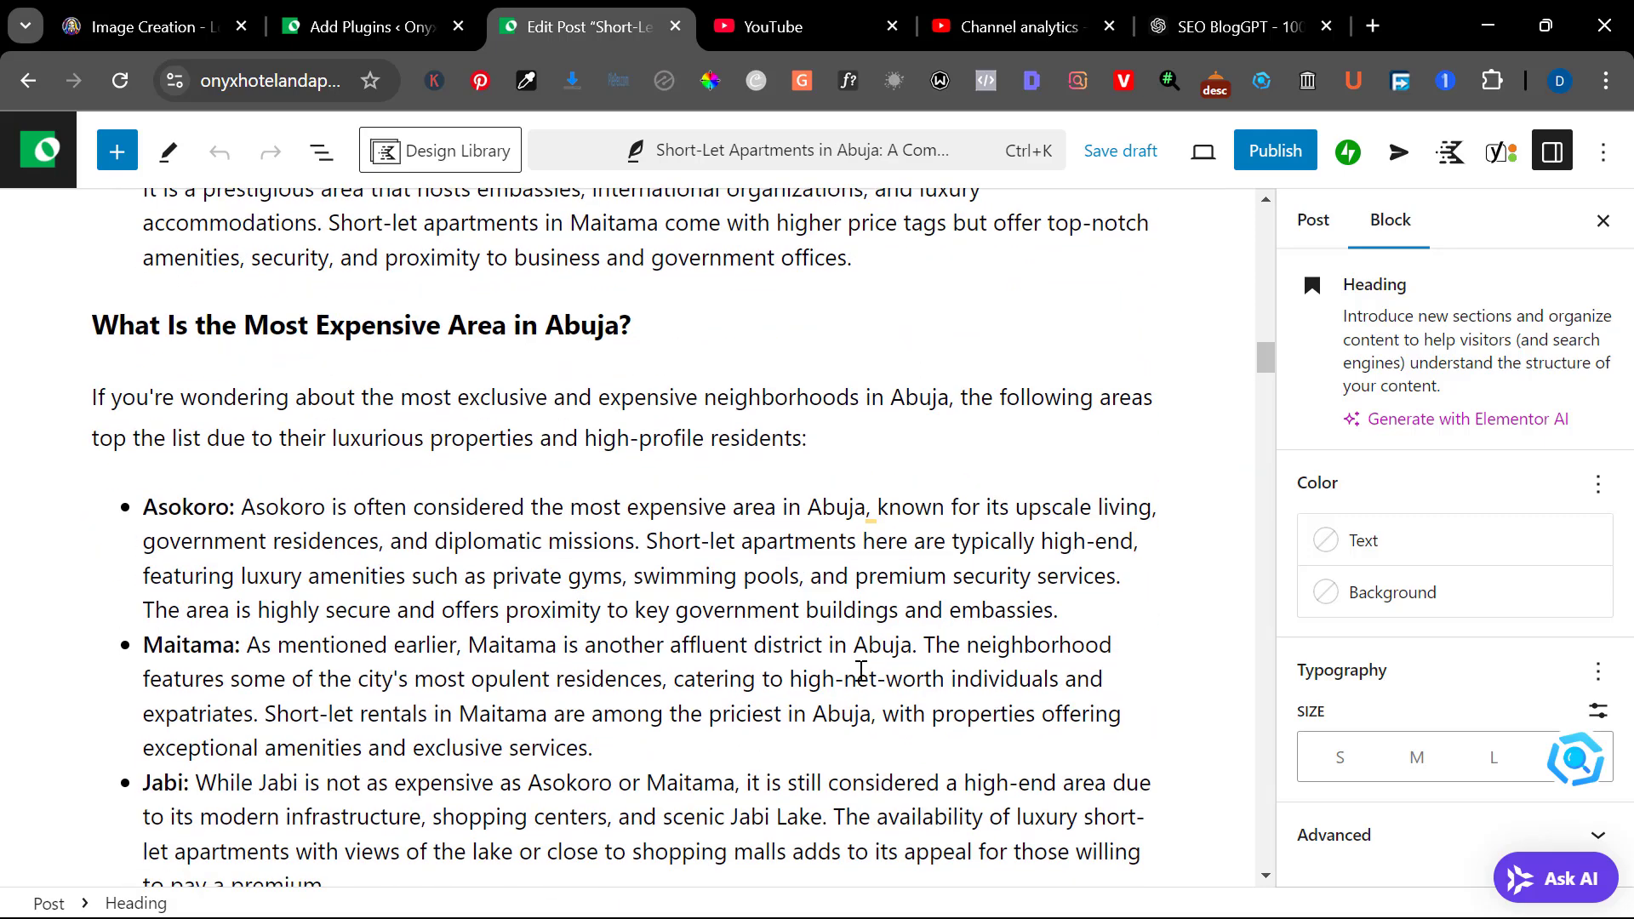
pyautogui.scroll(-3, 862, 671)
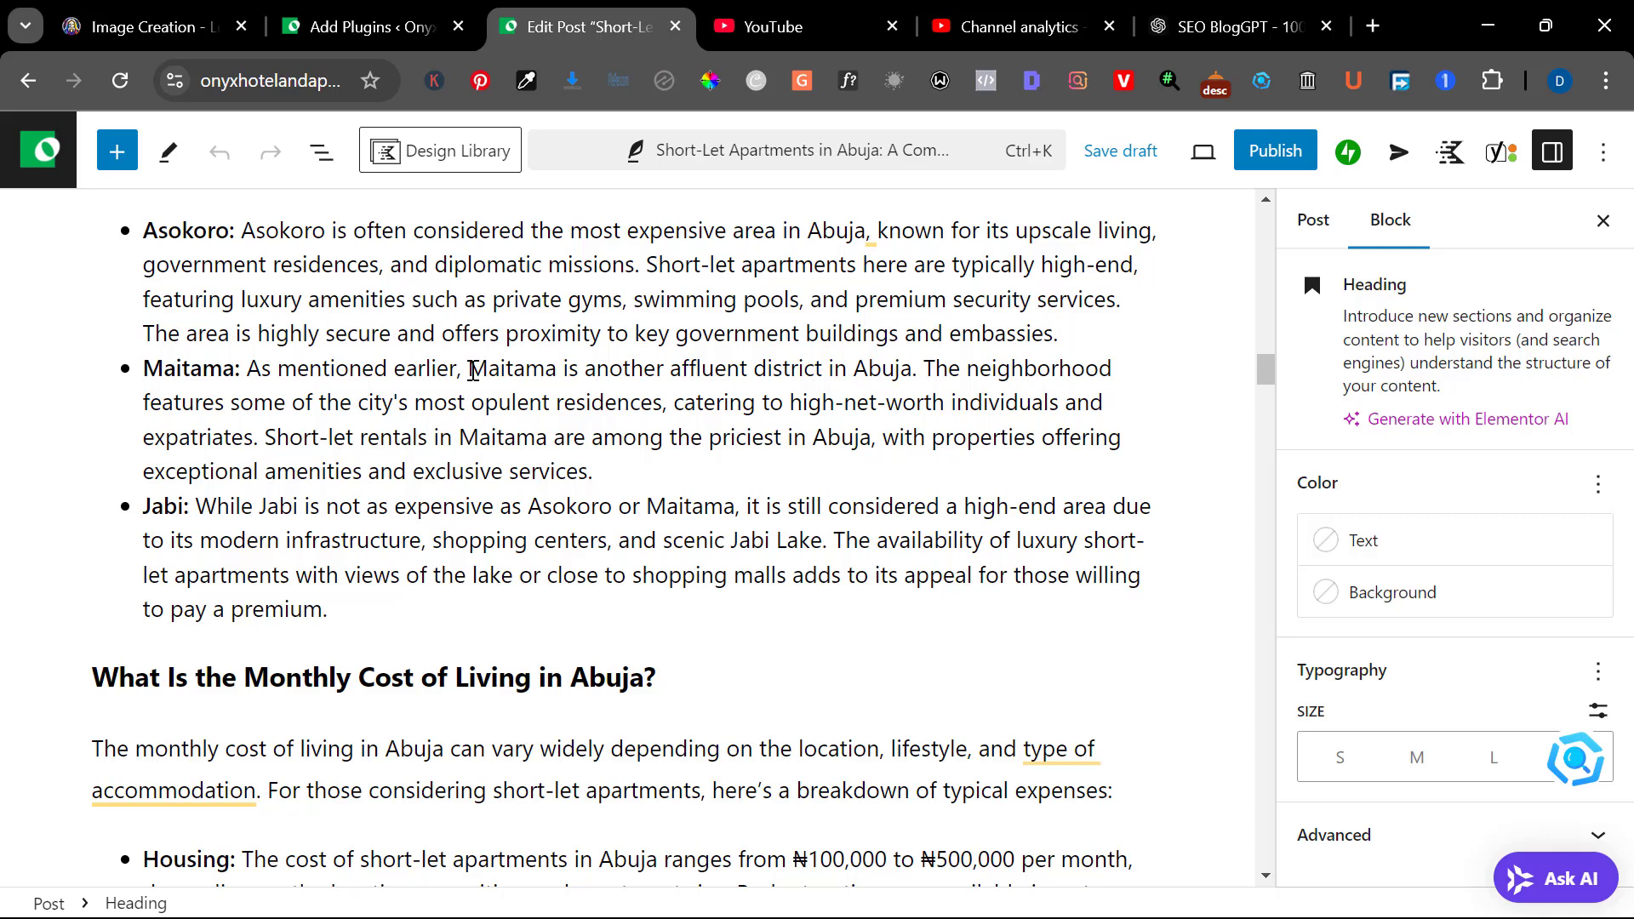
pyautogui.doubleClick(559, 371)
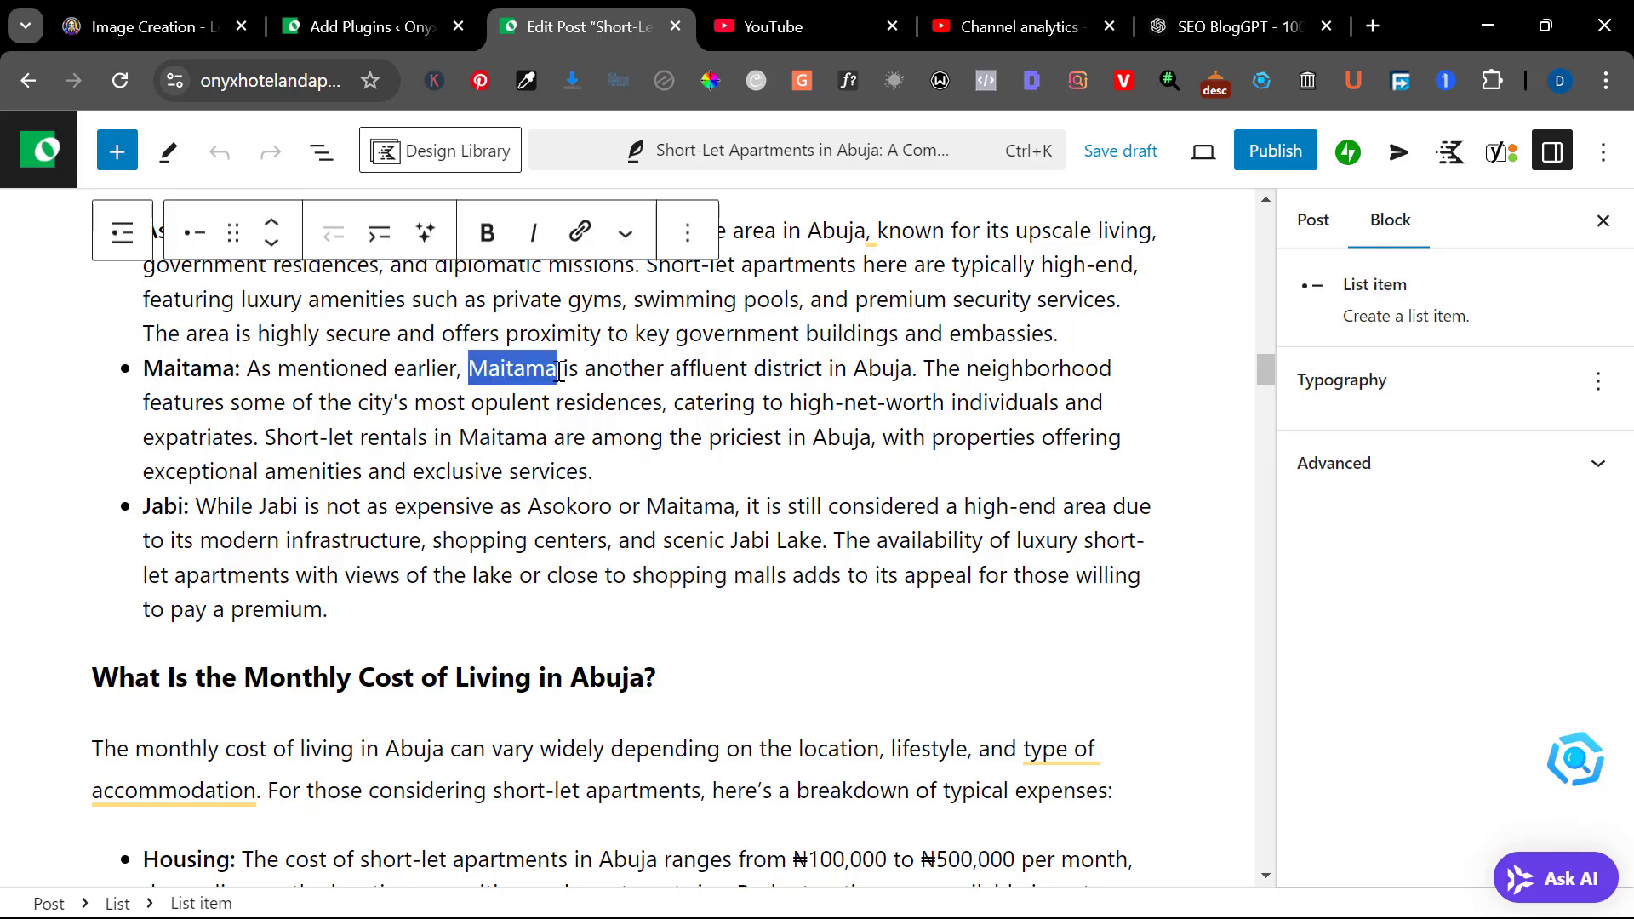
pyautogui.click(560, 371)
pyautogui.moveTo(559, 371); pyautogui.dragTo(478, 355)
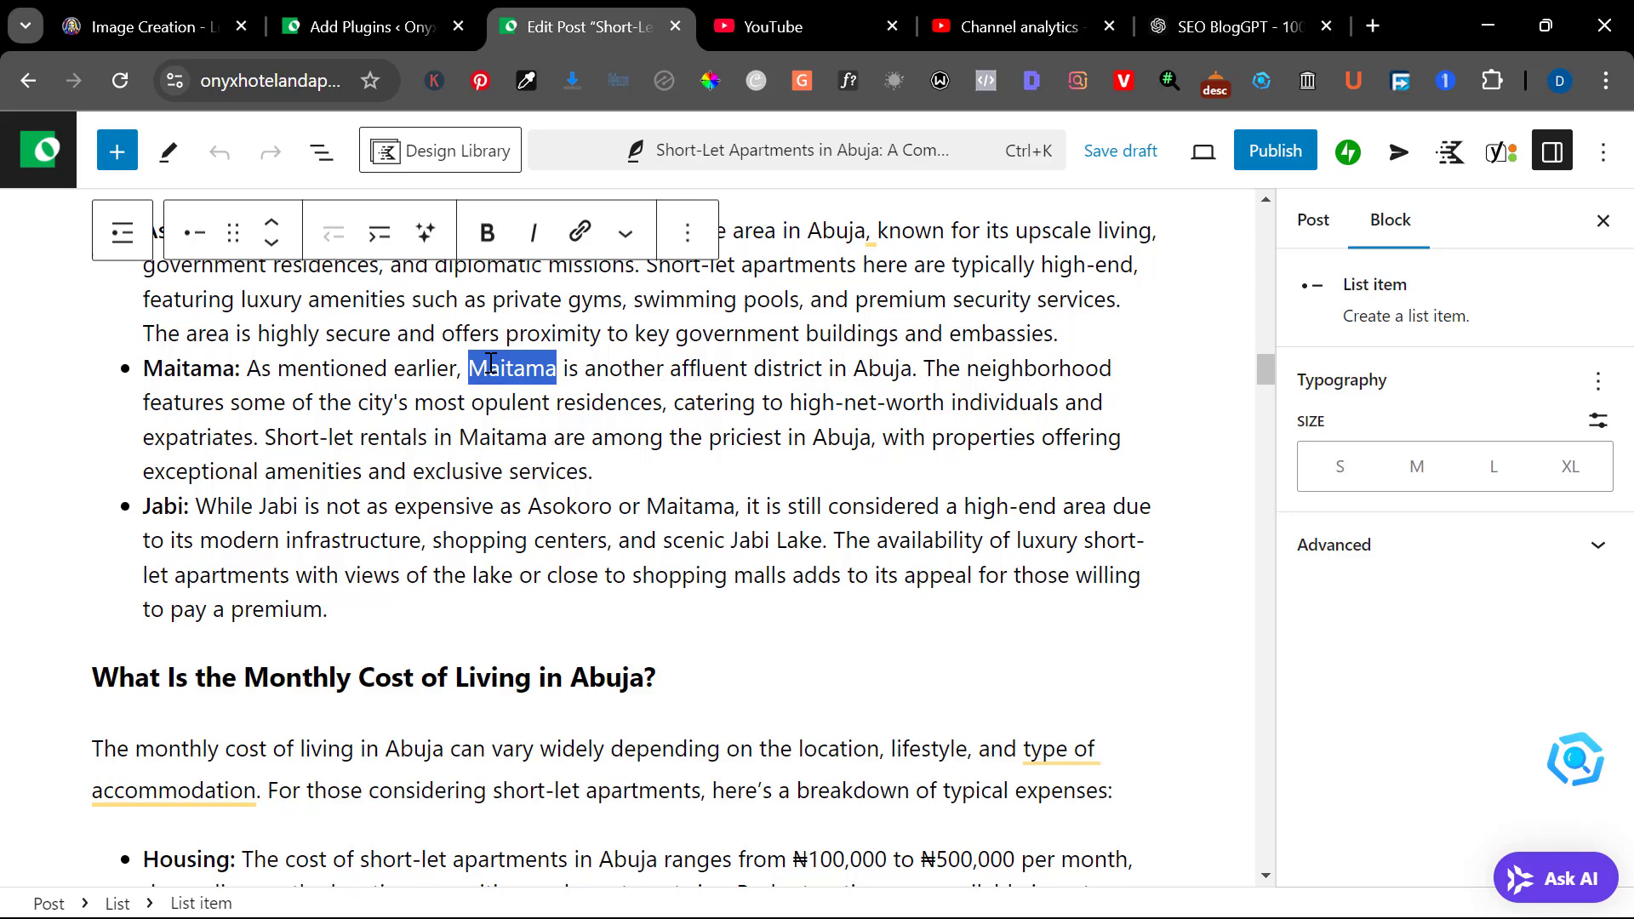
pyautogui.click(771, 407)
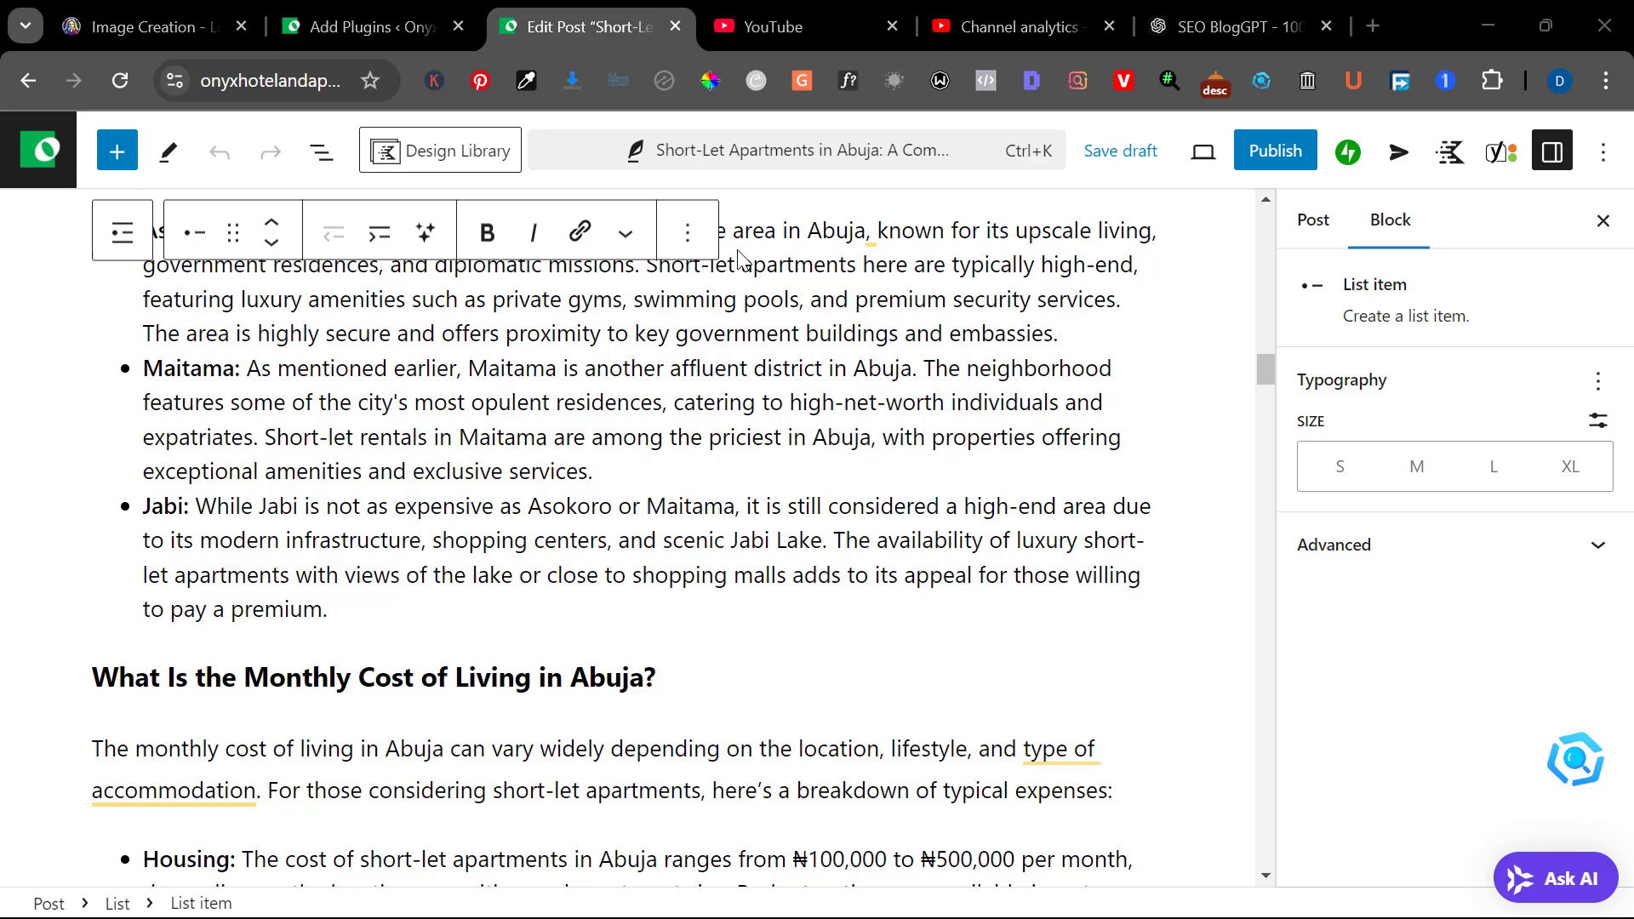
# Publish the short-let apartments post and copy the link address of the live article
pyautogui.click(1292, 157)
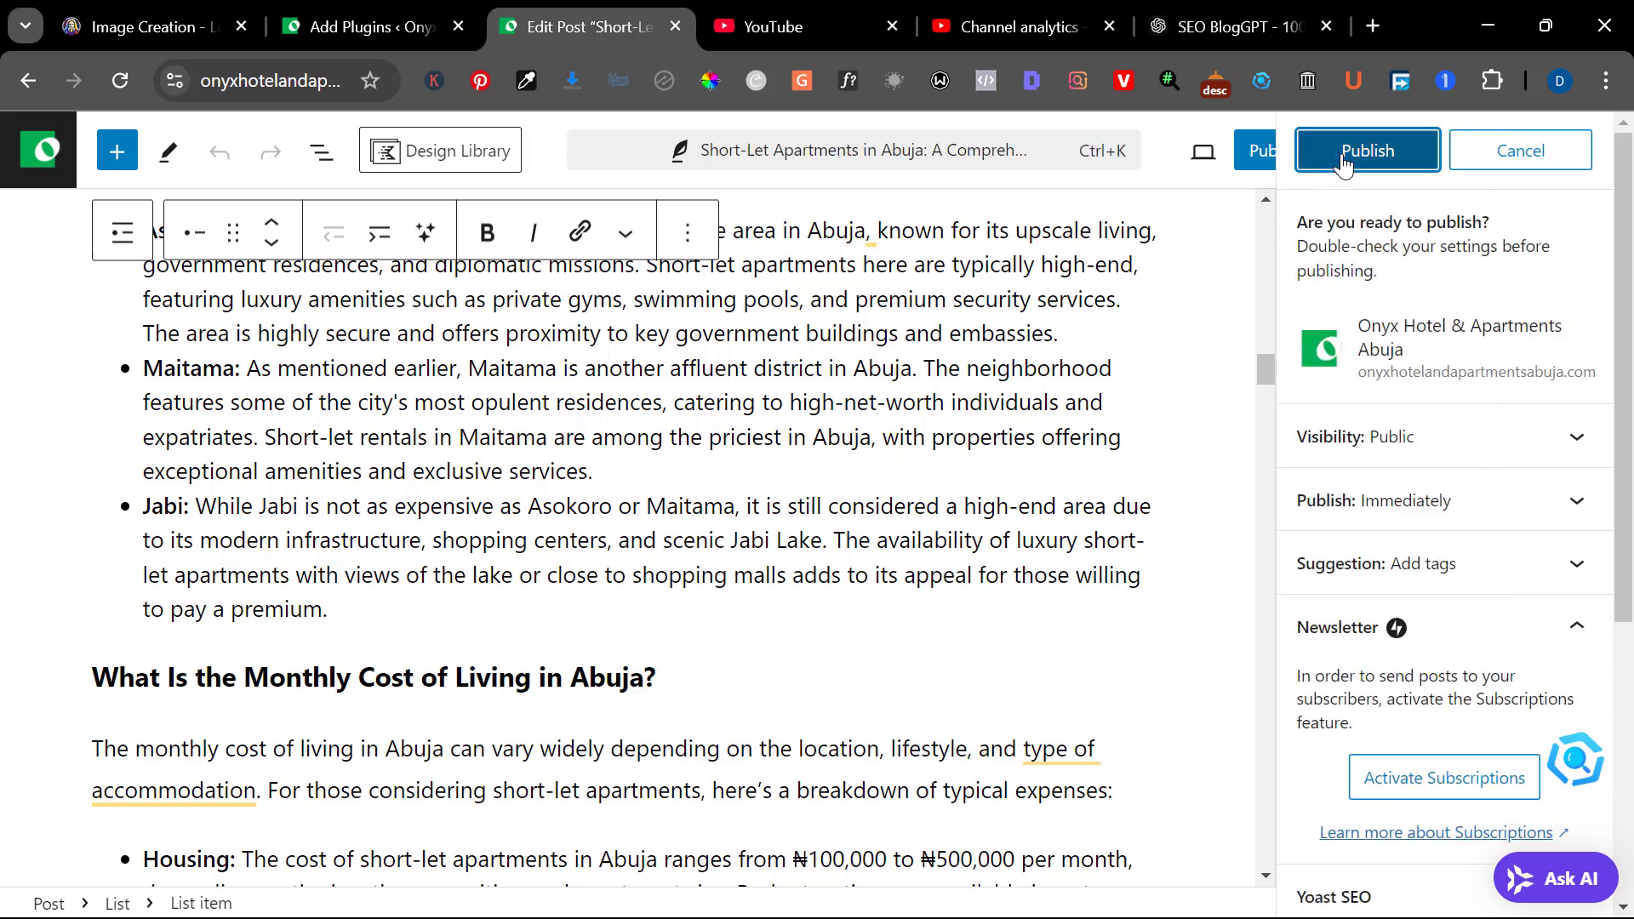
pyautogui.click(1343, 162)
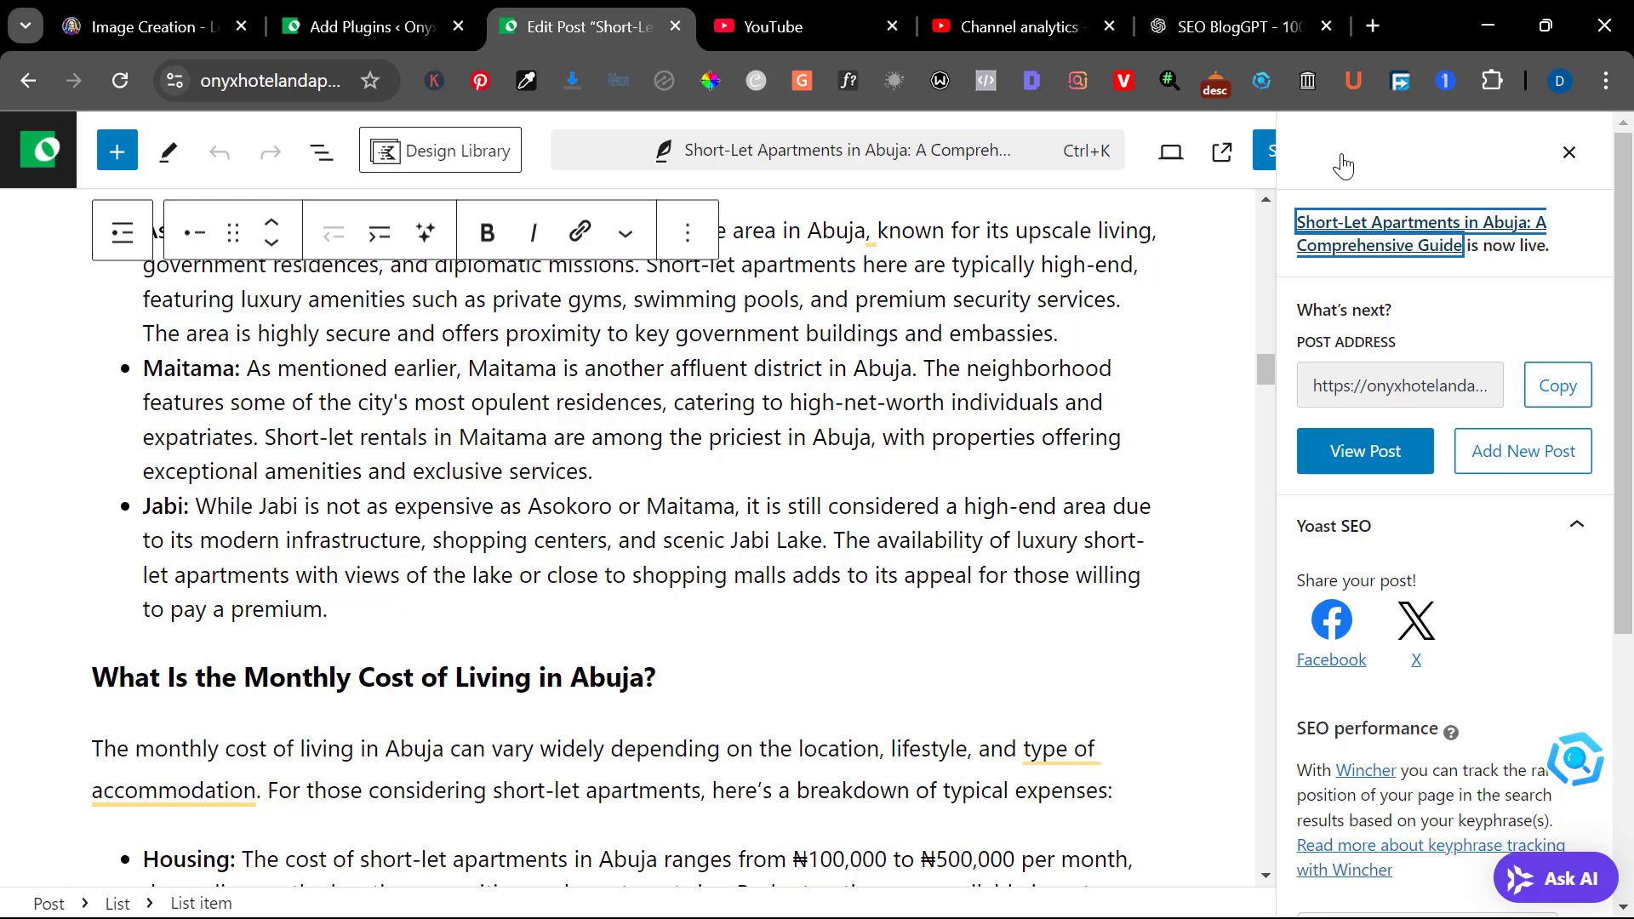
pyautogui.rightClick(1351, 261)
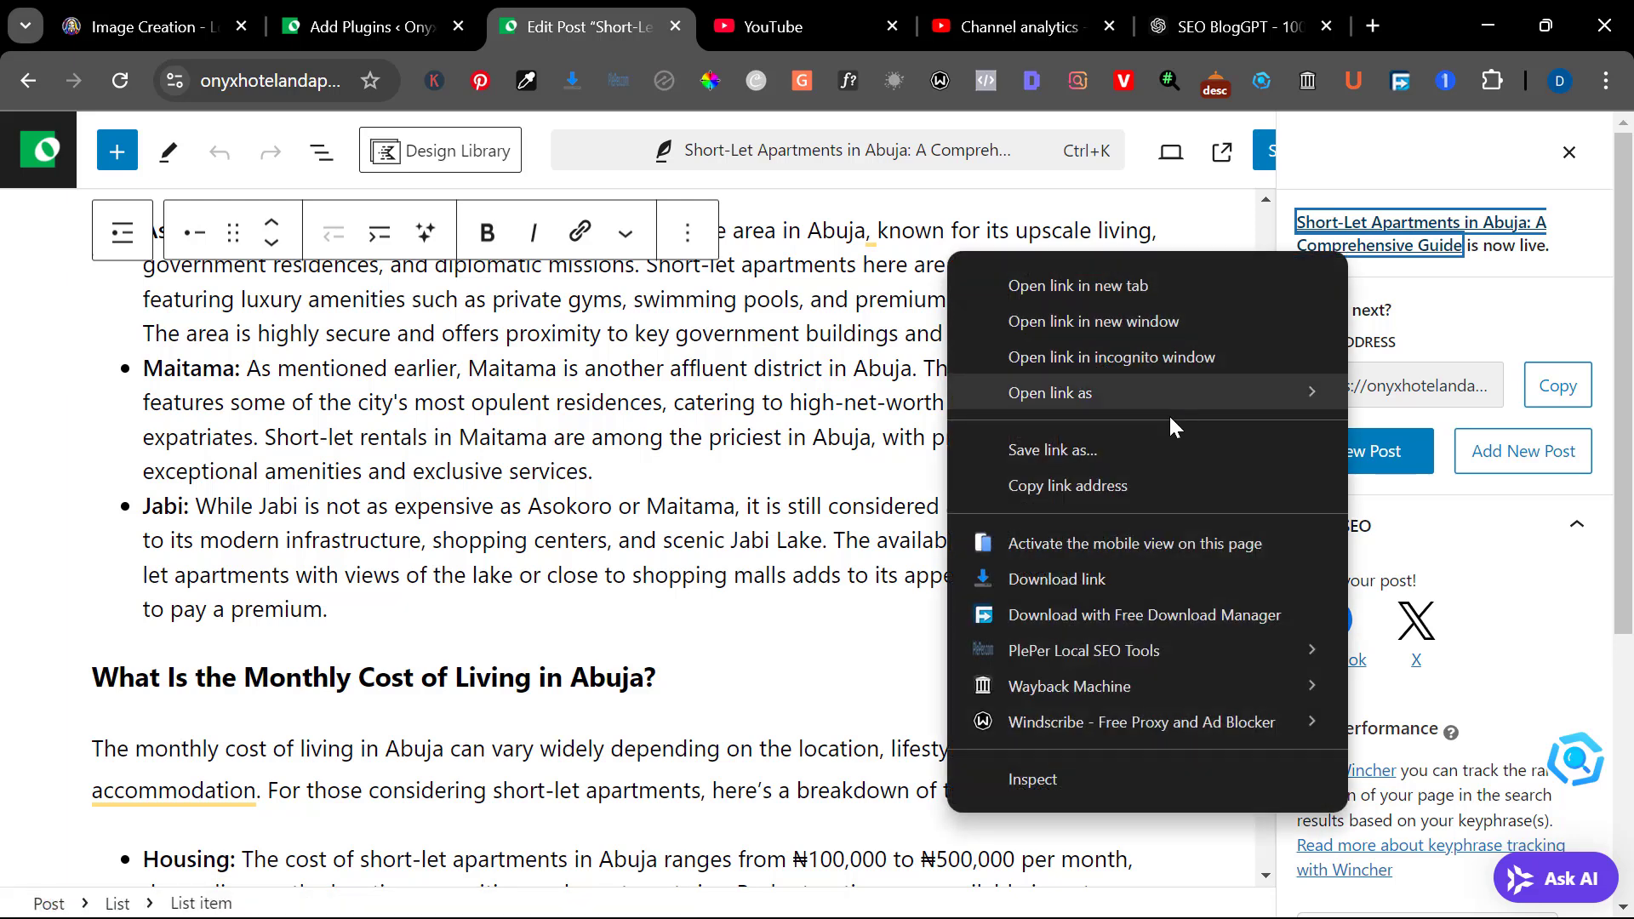
pyautogui.click(1135, 485)
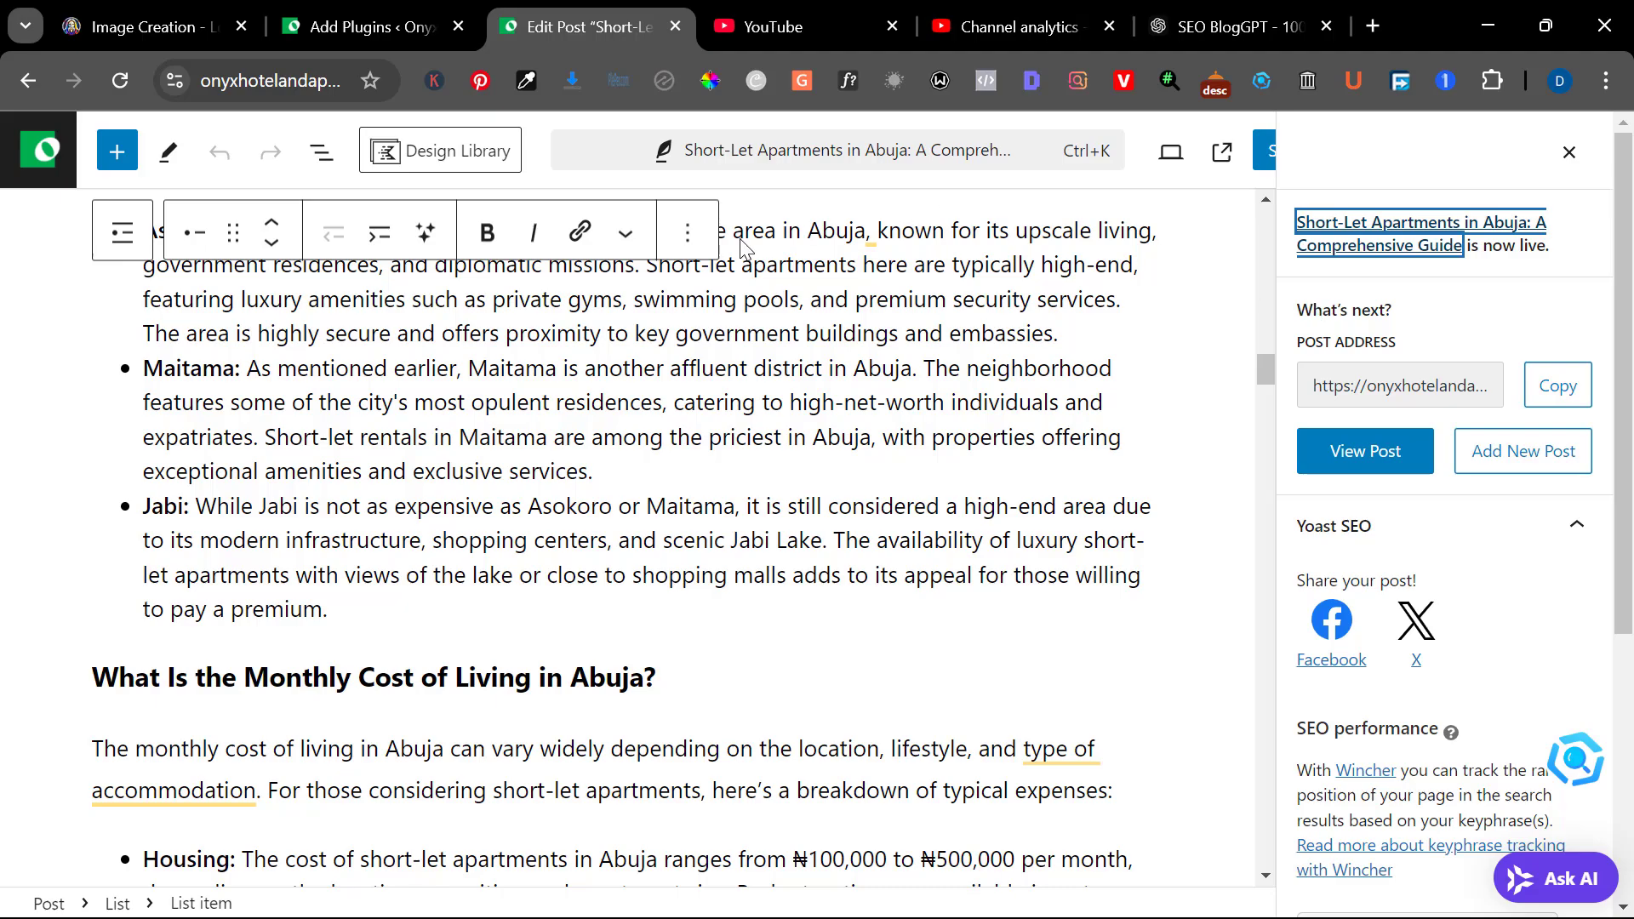
# Switch to Google Search Console and inspect the copied URL ending in /short-let-apartments-in-abuja-a-comprehensive-guide/
pyautogui.hotkey('alt', 'Tab')
pyautogui.click(713, 152)
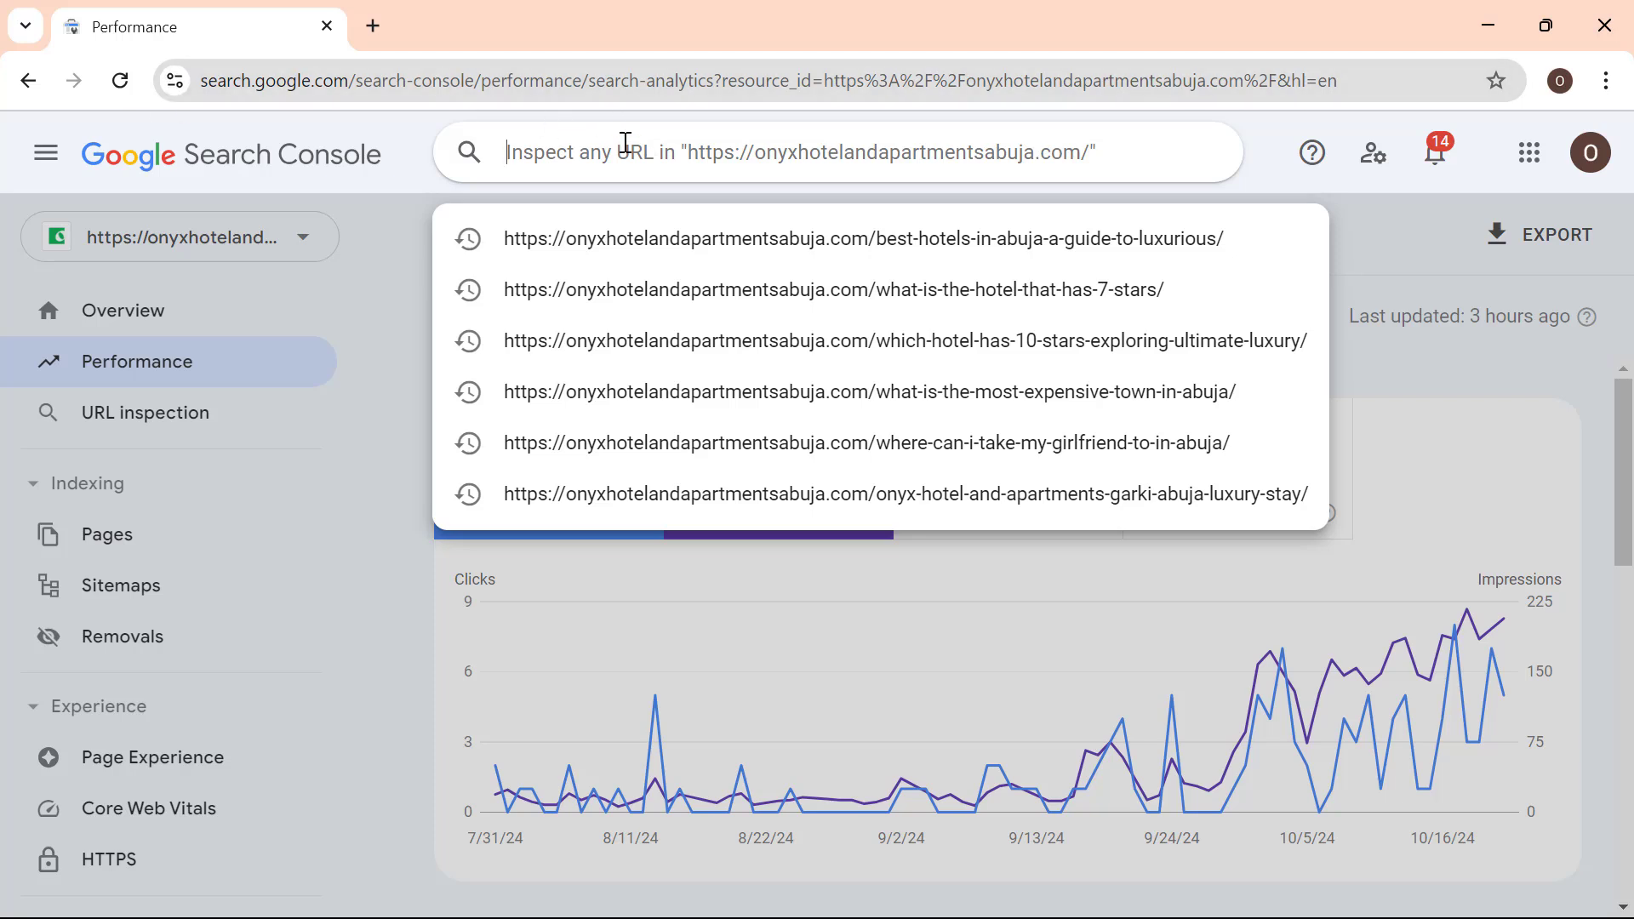
pyautogui.hotkey('ctrl', 'v')
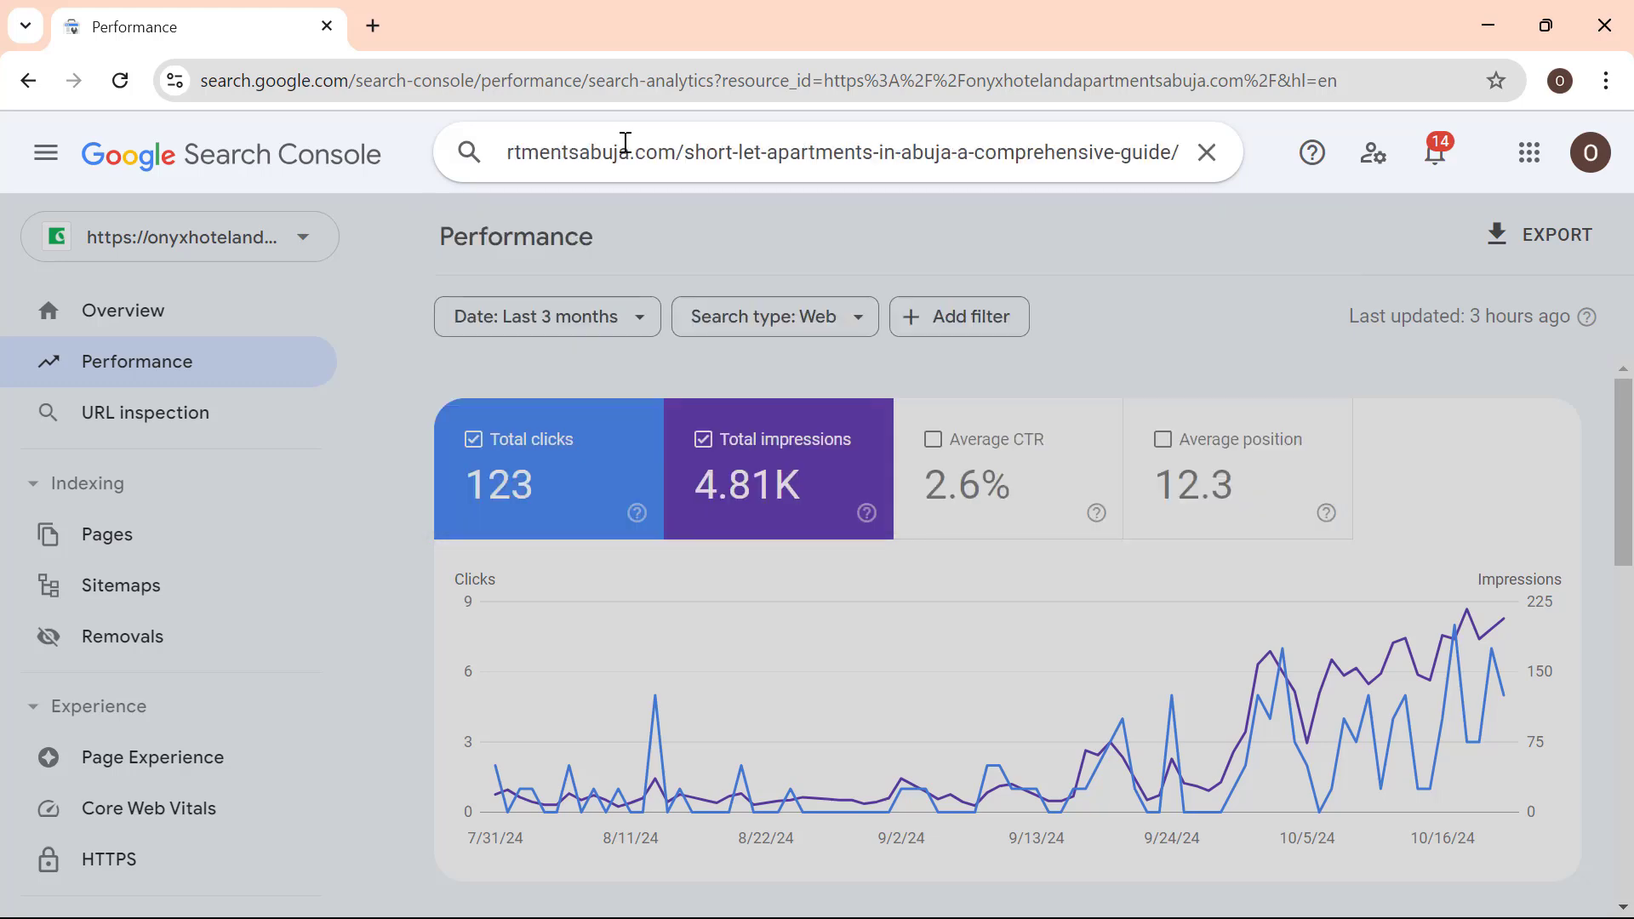
pyautogui.press('Return')
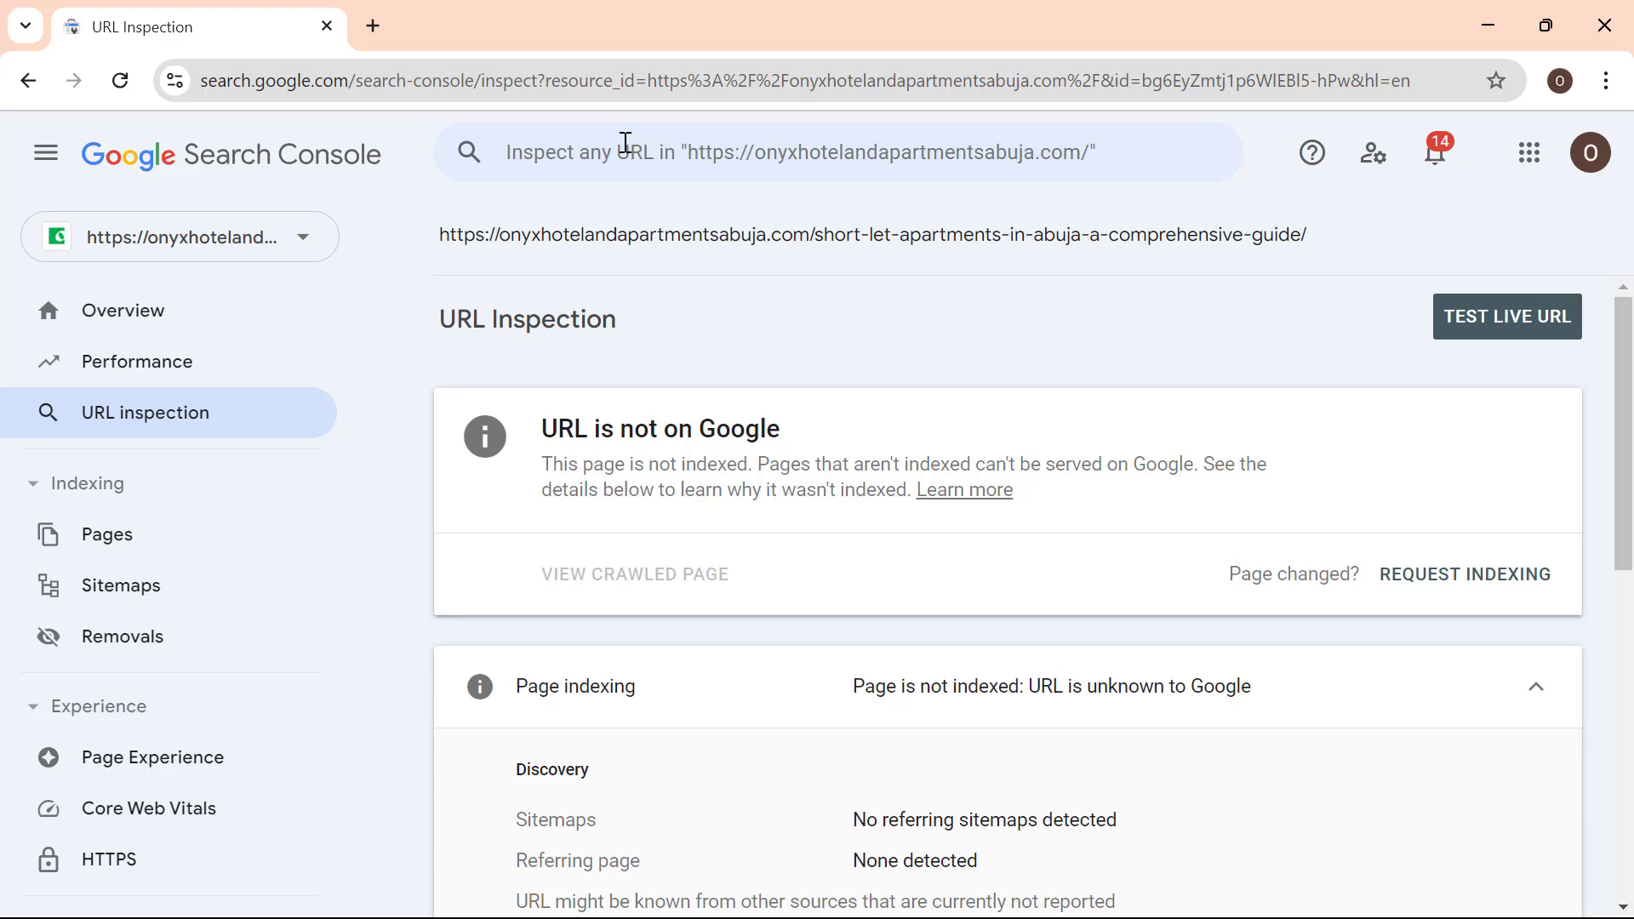
# Run a live test of the inspected URL and request indexing for the page
pyautogui.click(1492, 339)
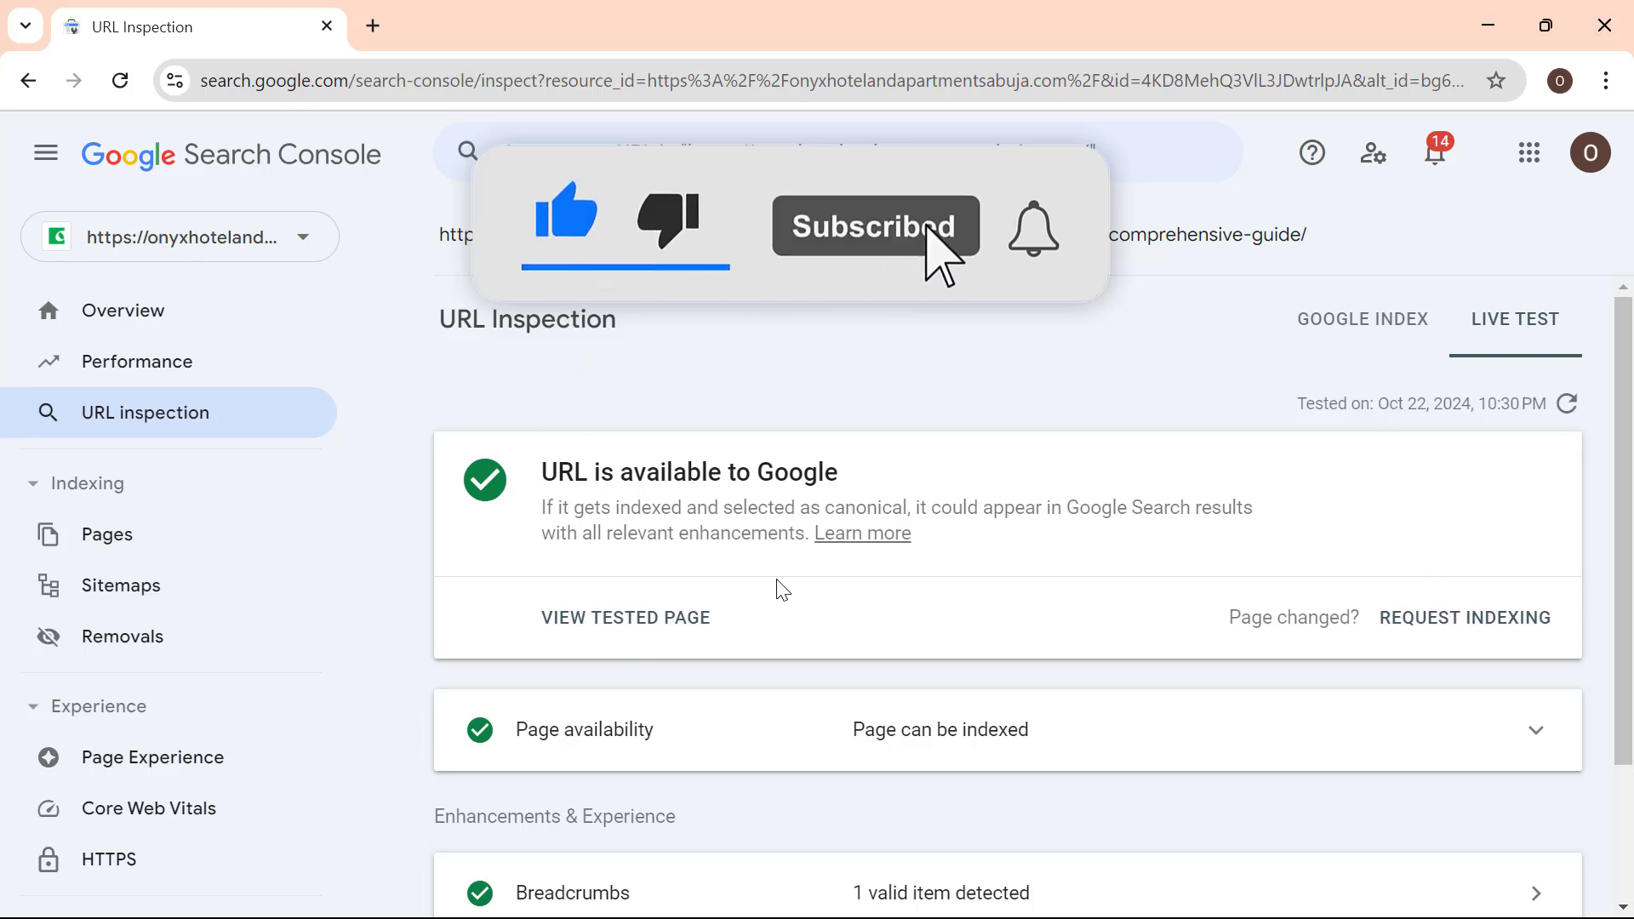
pyautogui.scroll(-2, 766, 645)
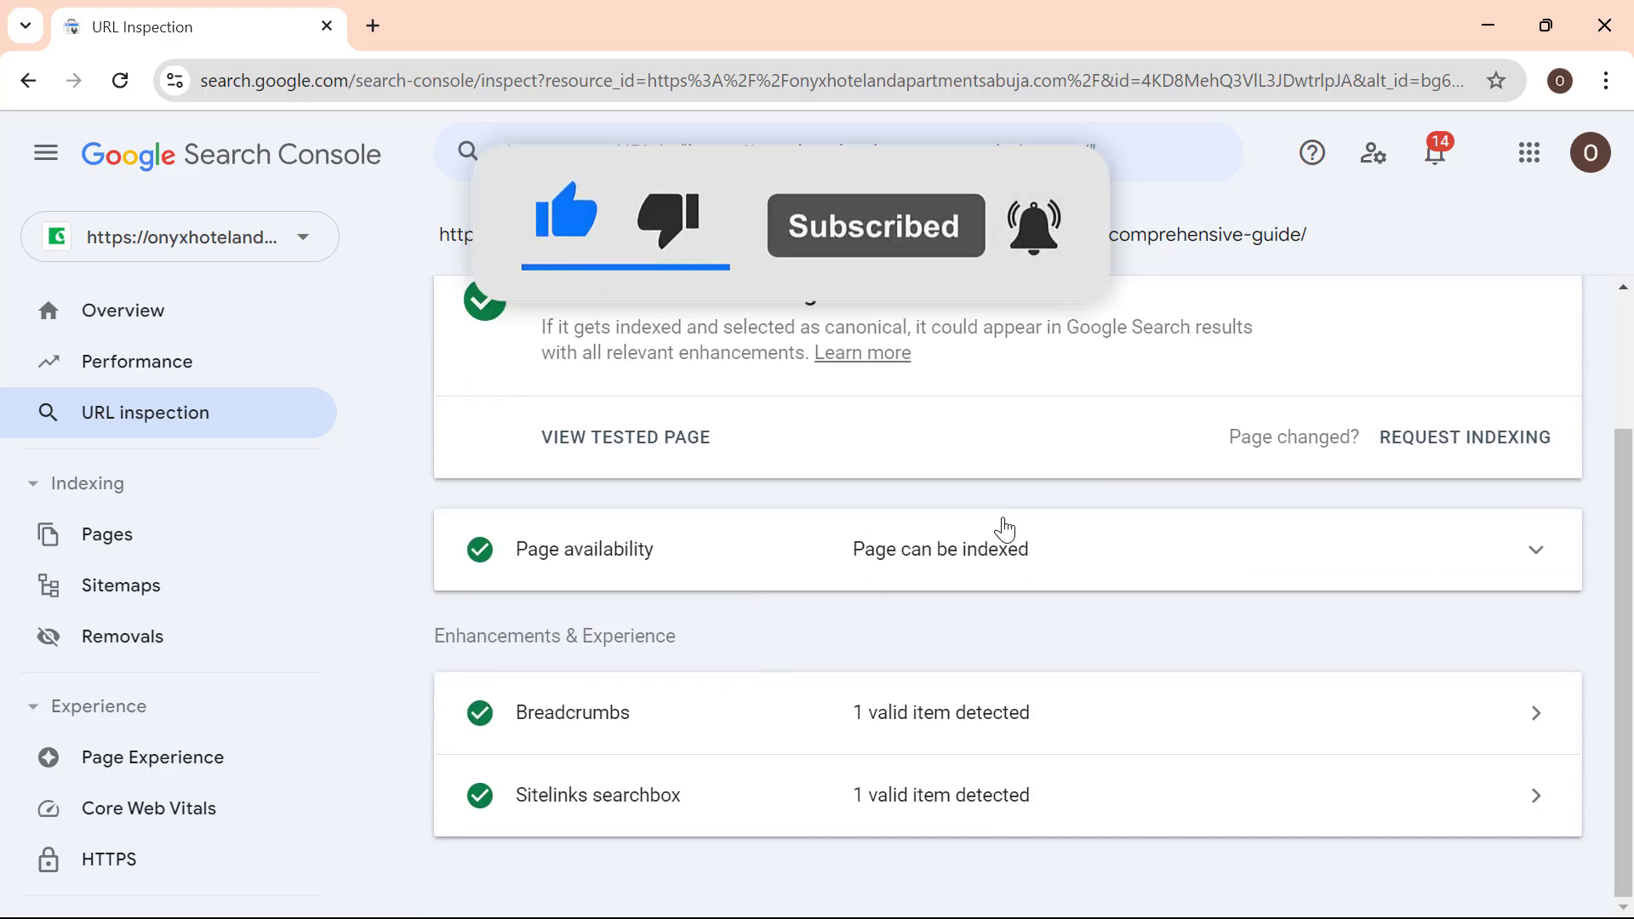
pyautogui.click(1441, 443)
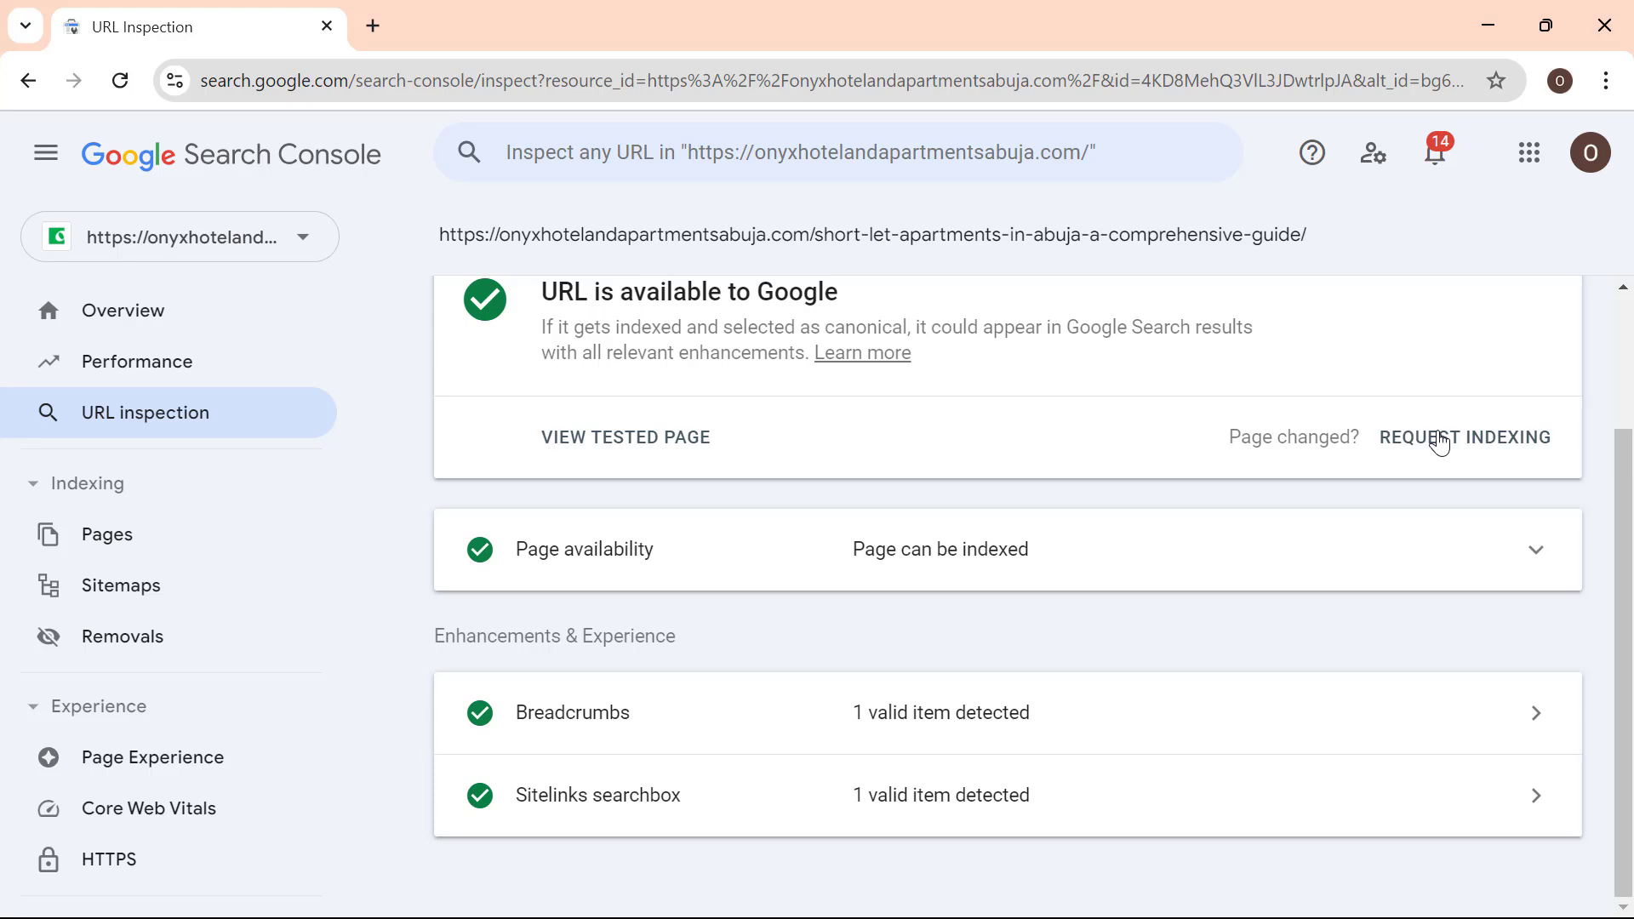
pyautogui.click(1440, 442)
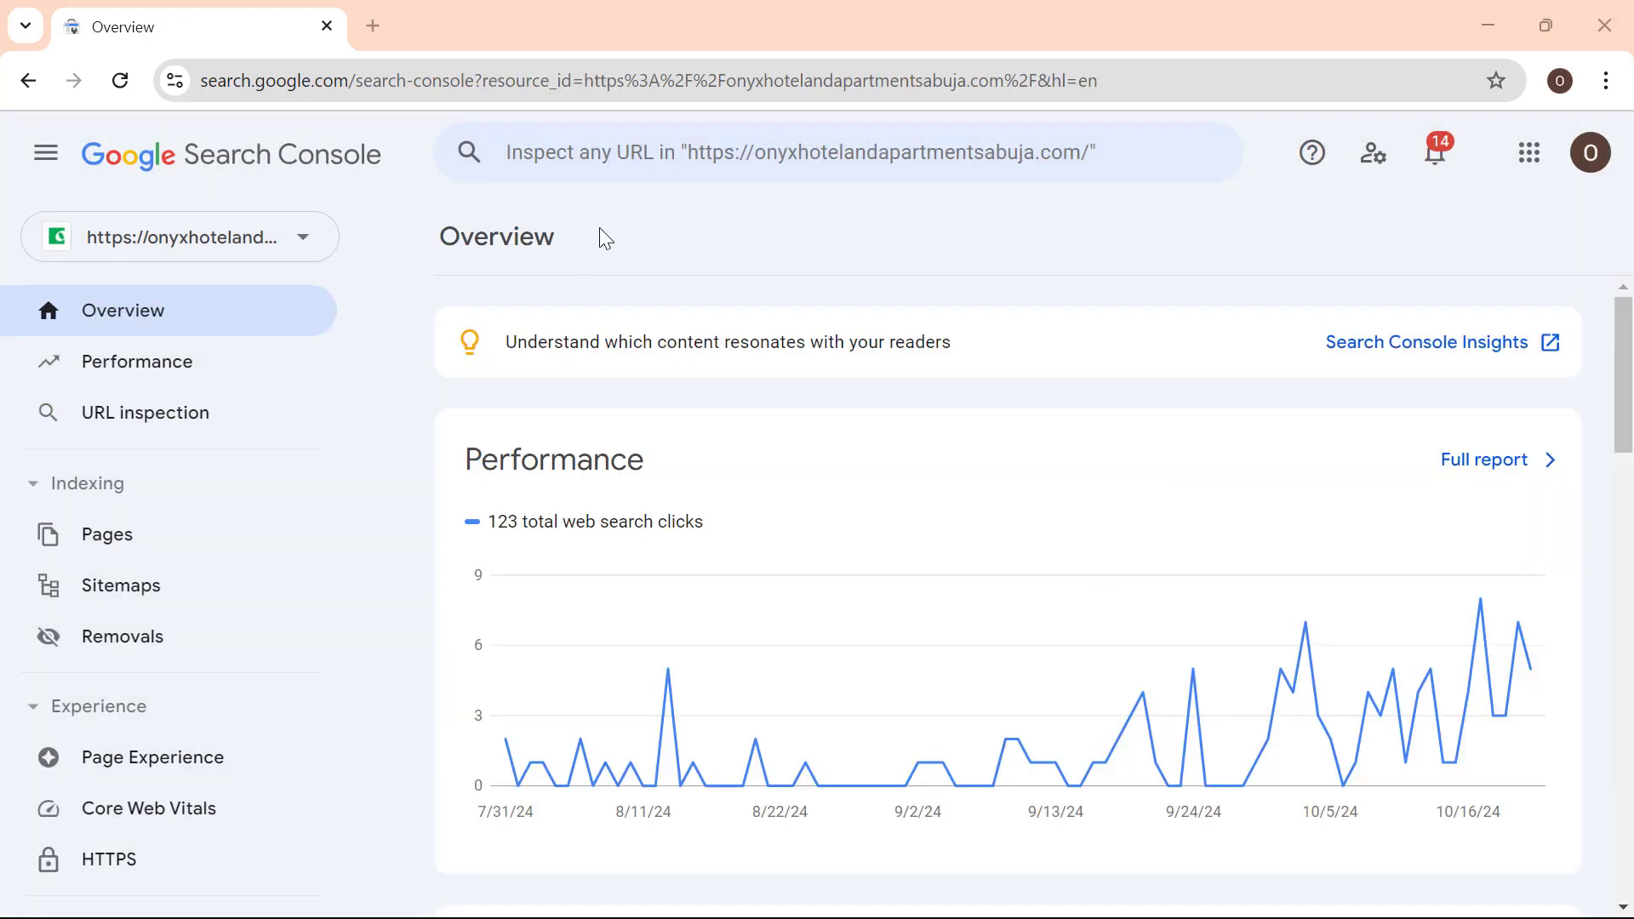
# Inspect the short-let apartments post URL again and review its indexing status and enhancement results
pyautogui.click(685, 156)
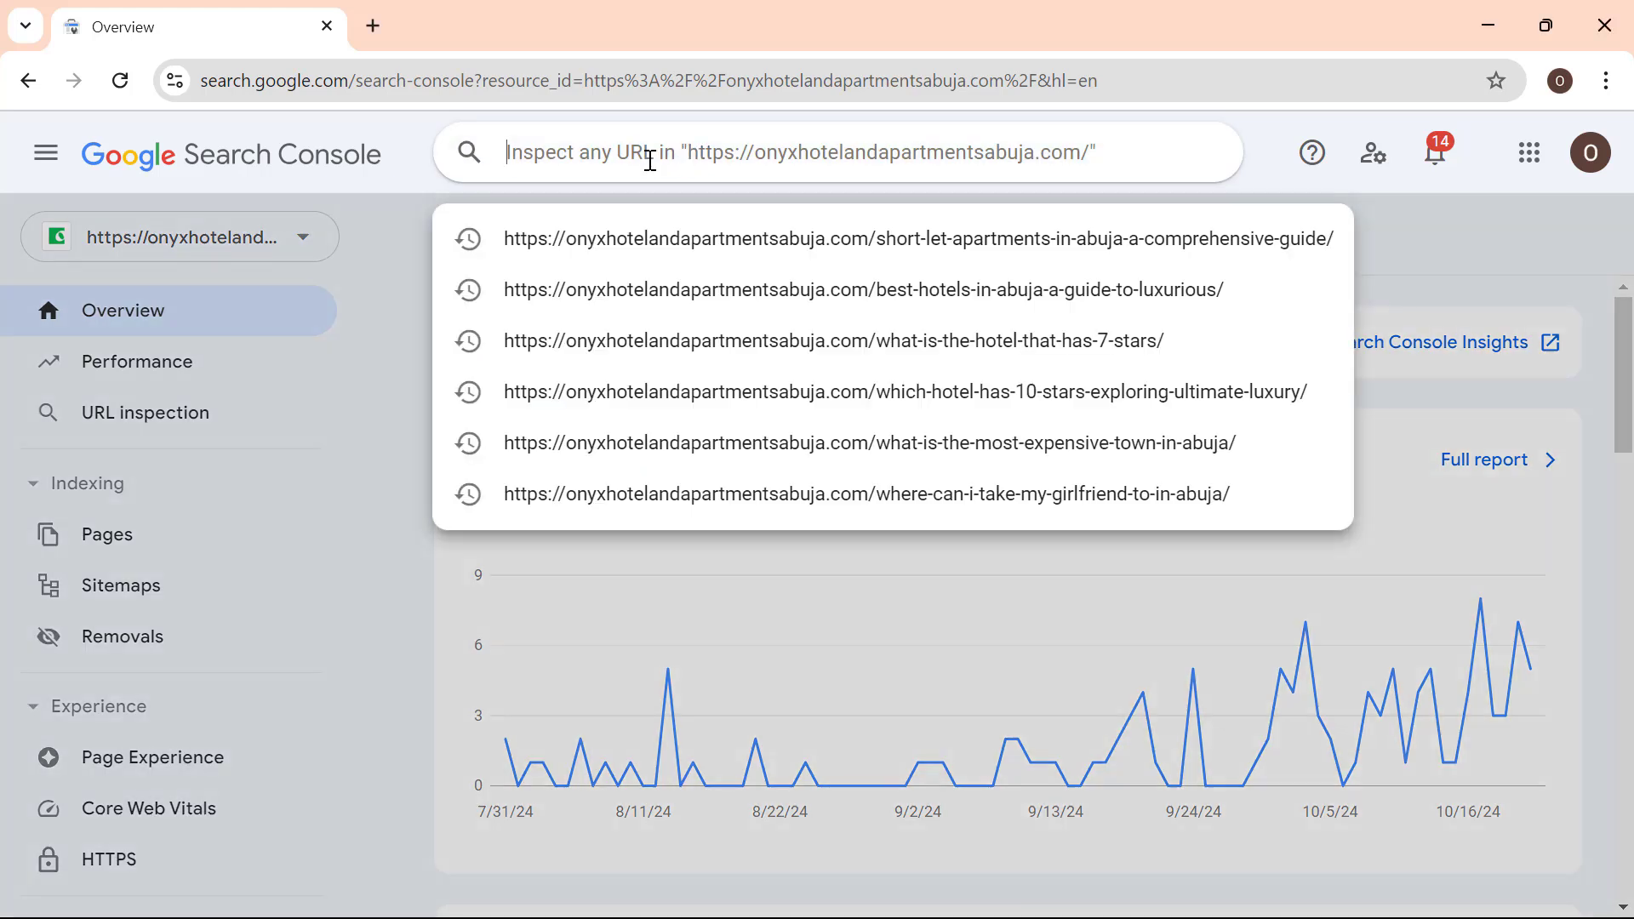
pyautogui.hotkey('ctrl', 'v')
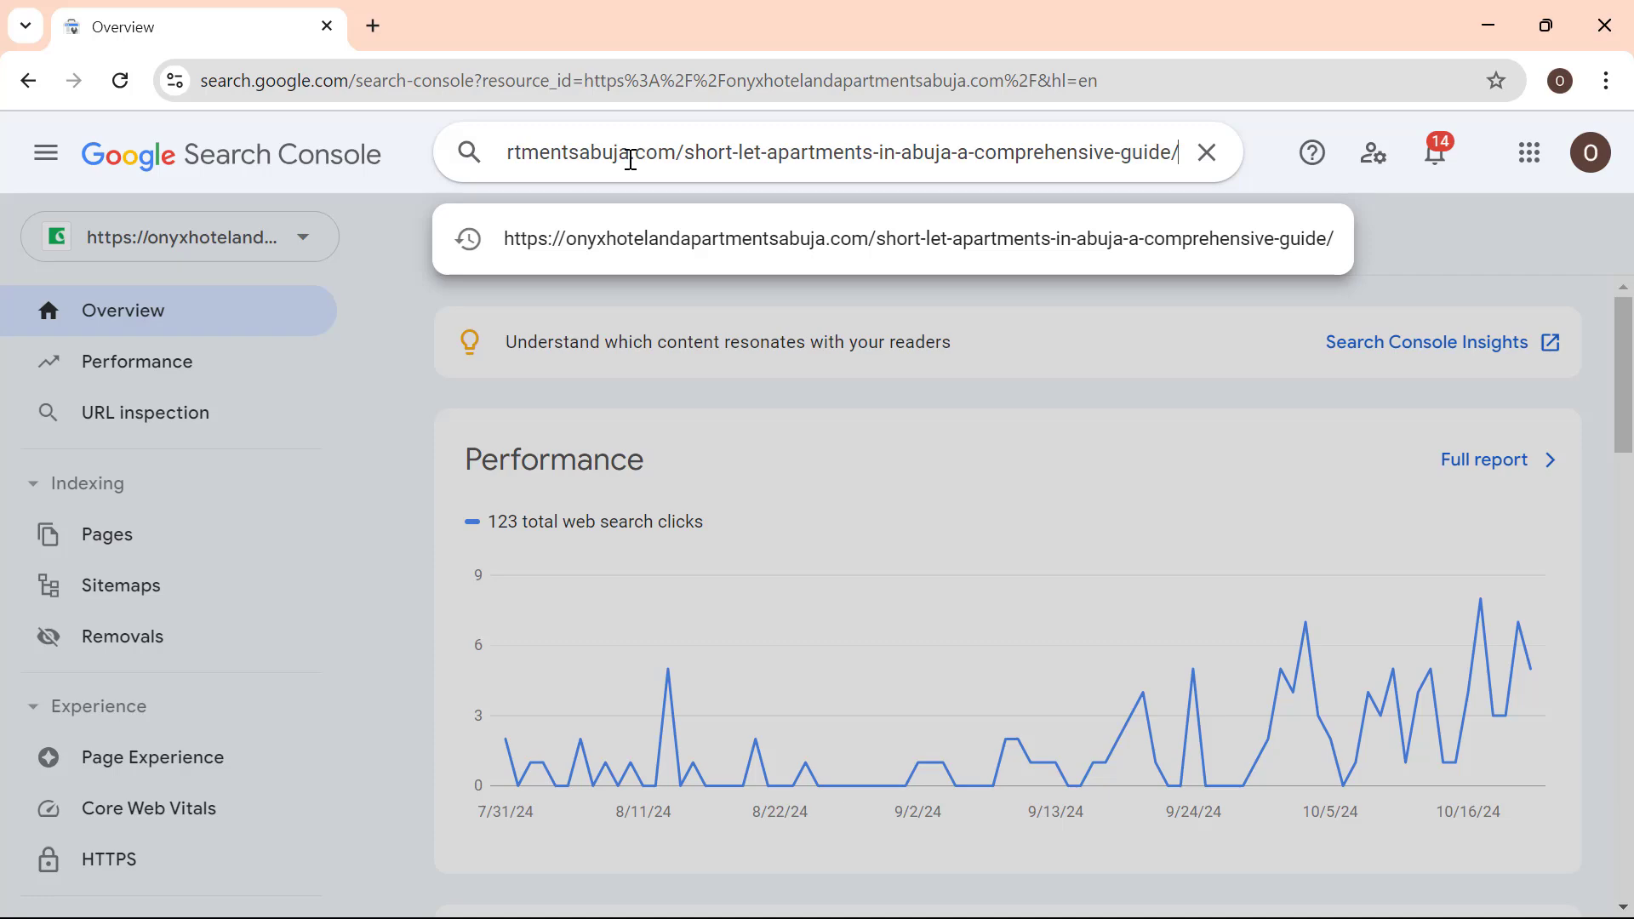
pyautogui.press('Return')
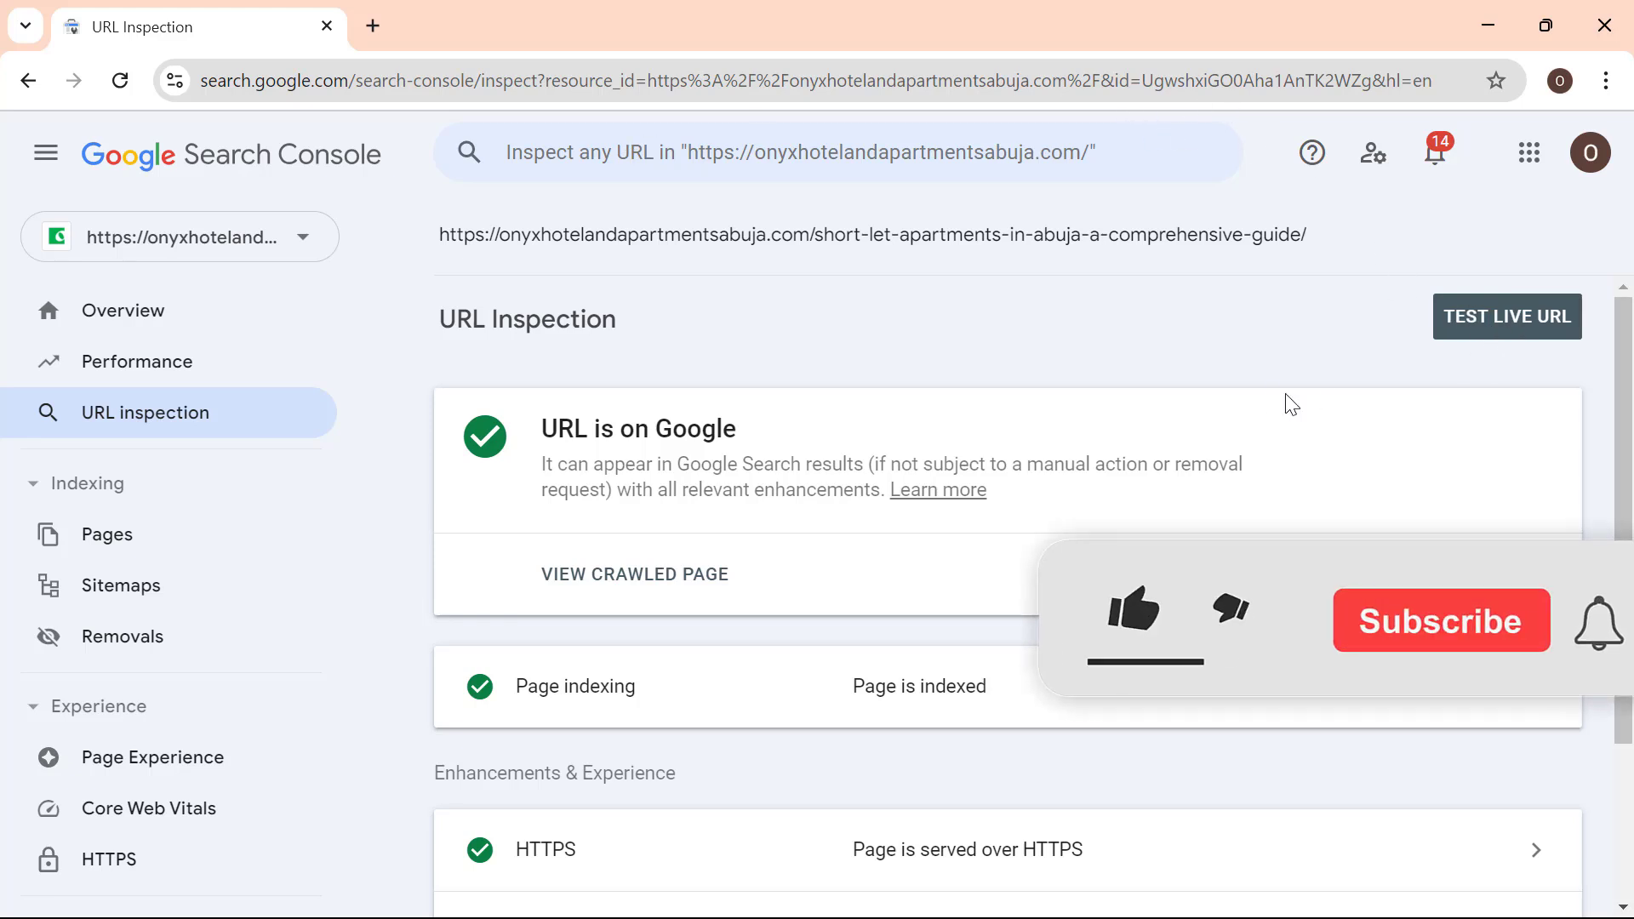
pyautogui.scroll(-1, 1029, 474)
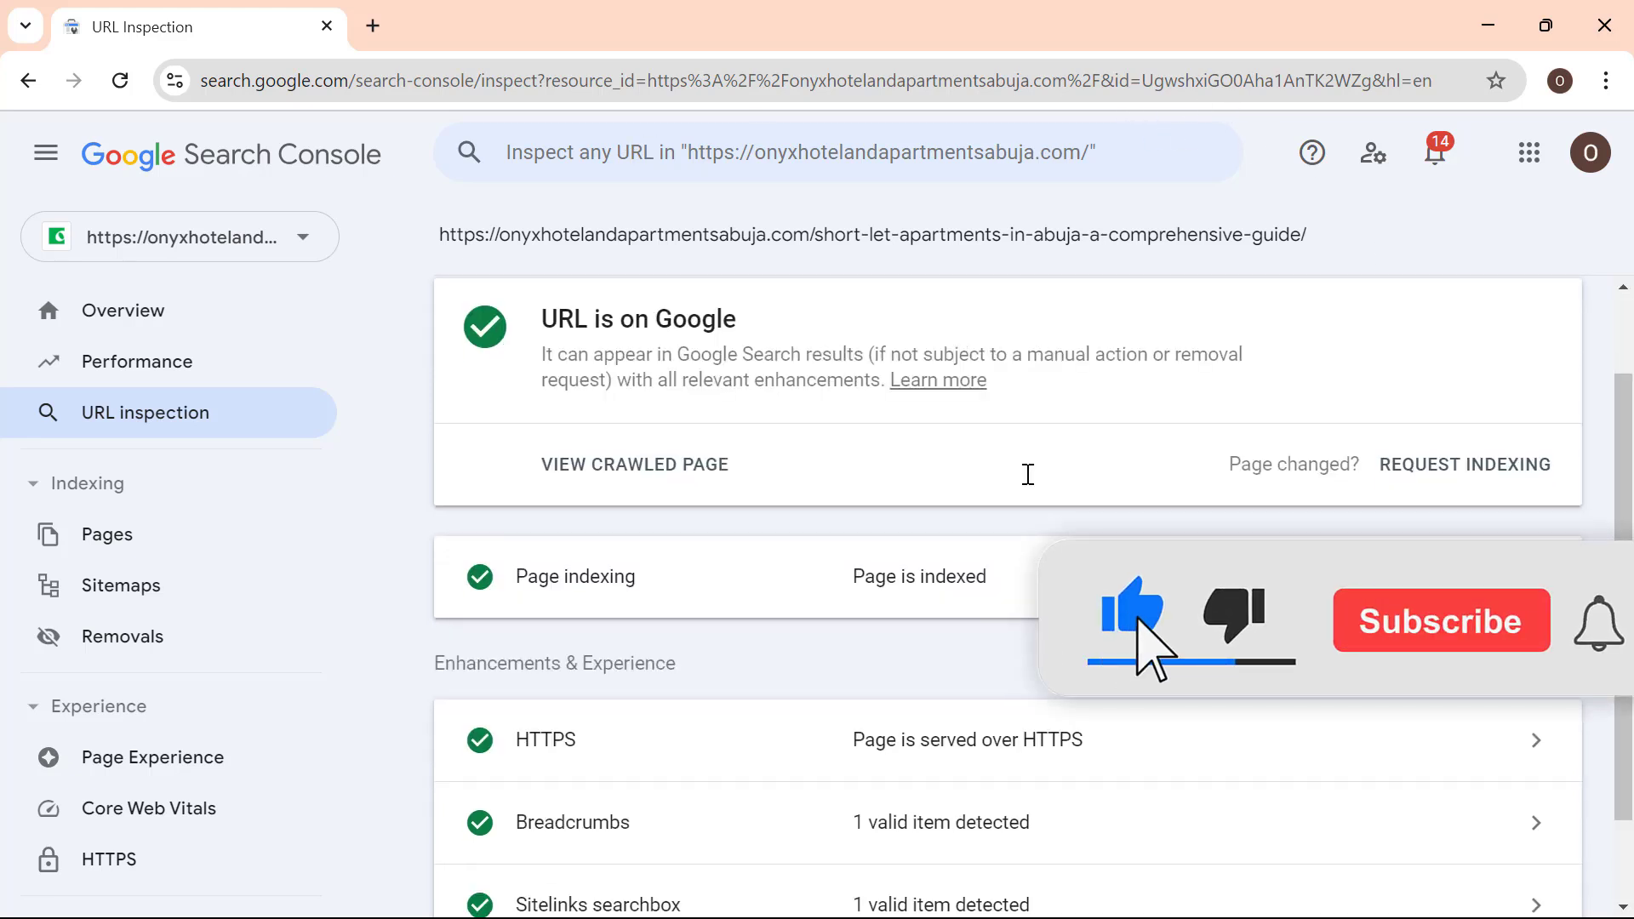
pyautogui.scroll(-1, 1028, 474)
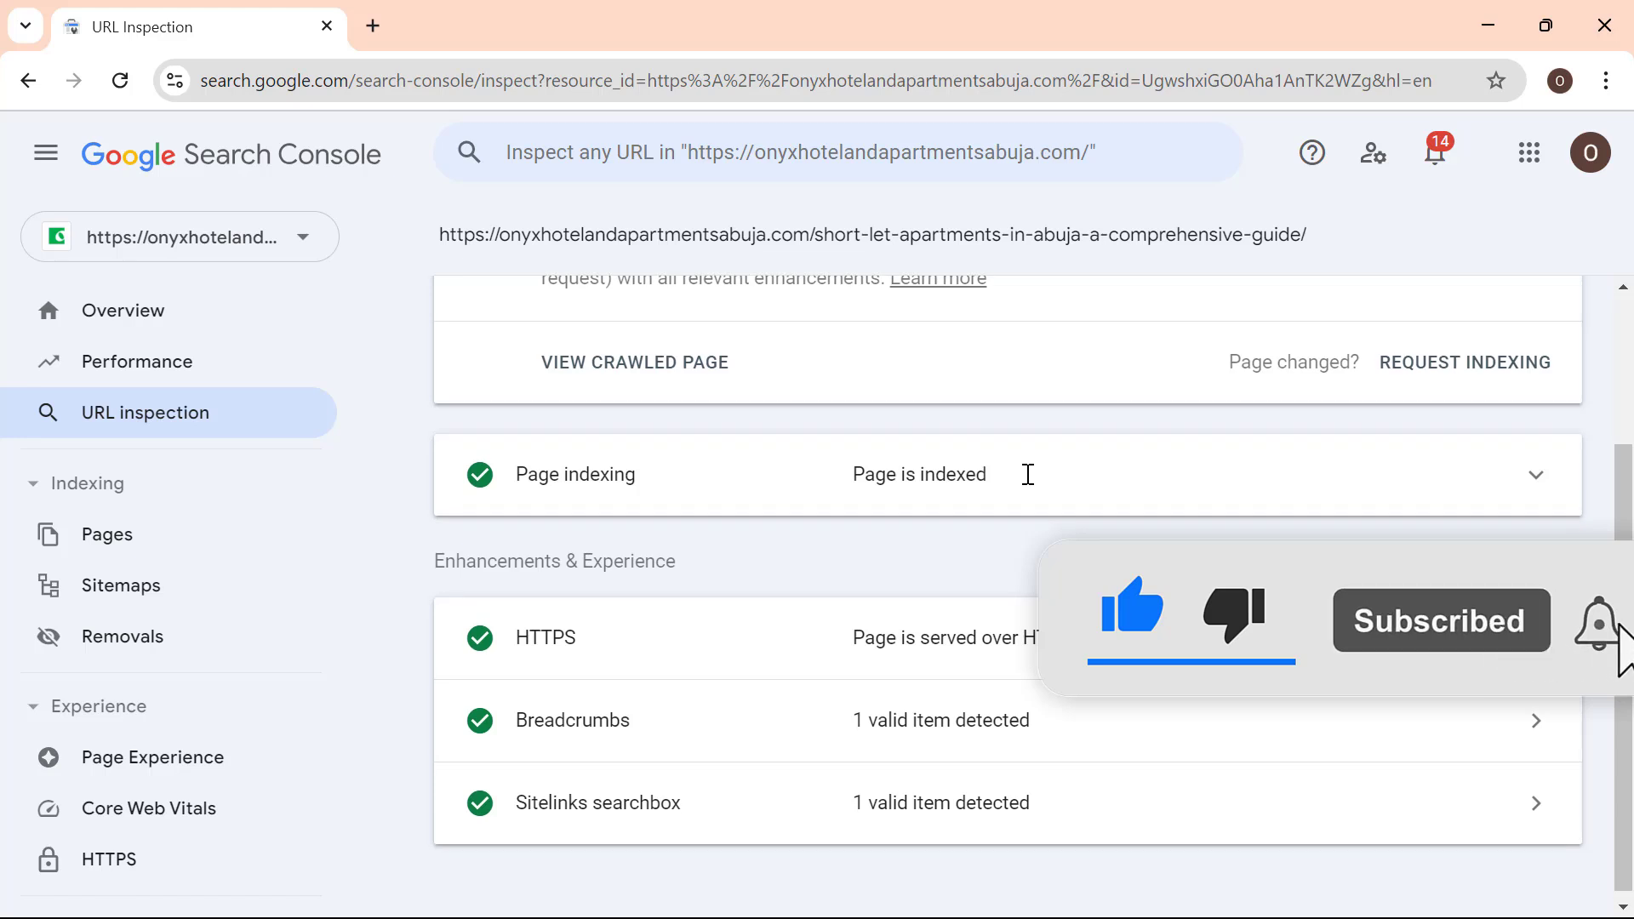
pyautogui.scroll(2, 1028, 474)
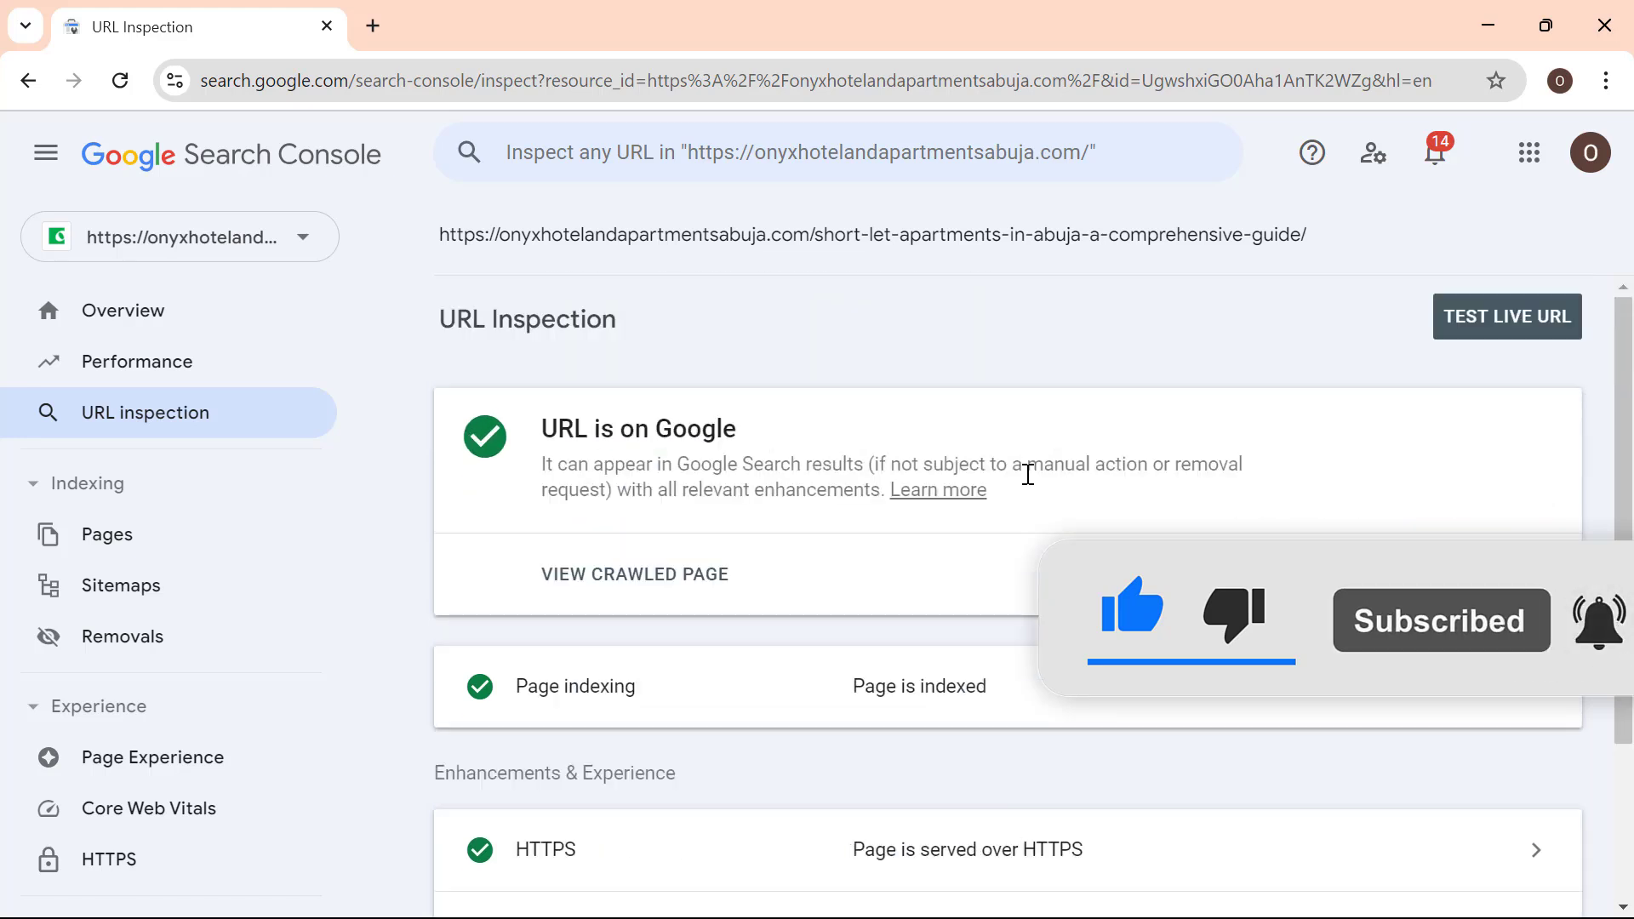